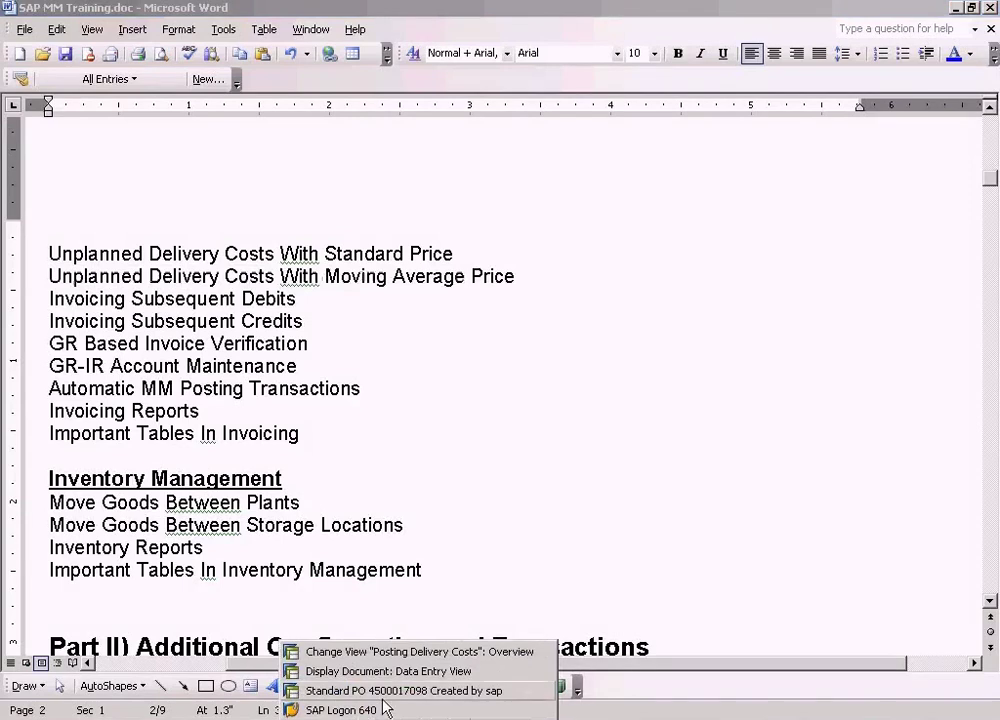
Switch to SAP, leave the accounting document in the second session, and bring up the session displaying the standard purchase order.
left_click(439, 654)
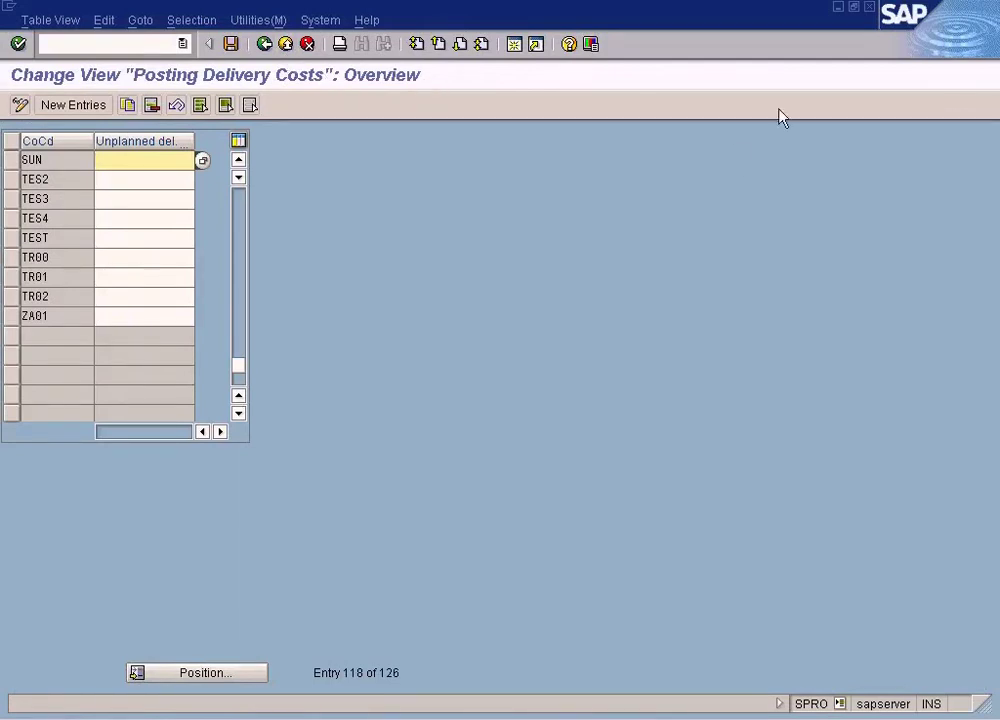
left_click(372, 712)
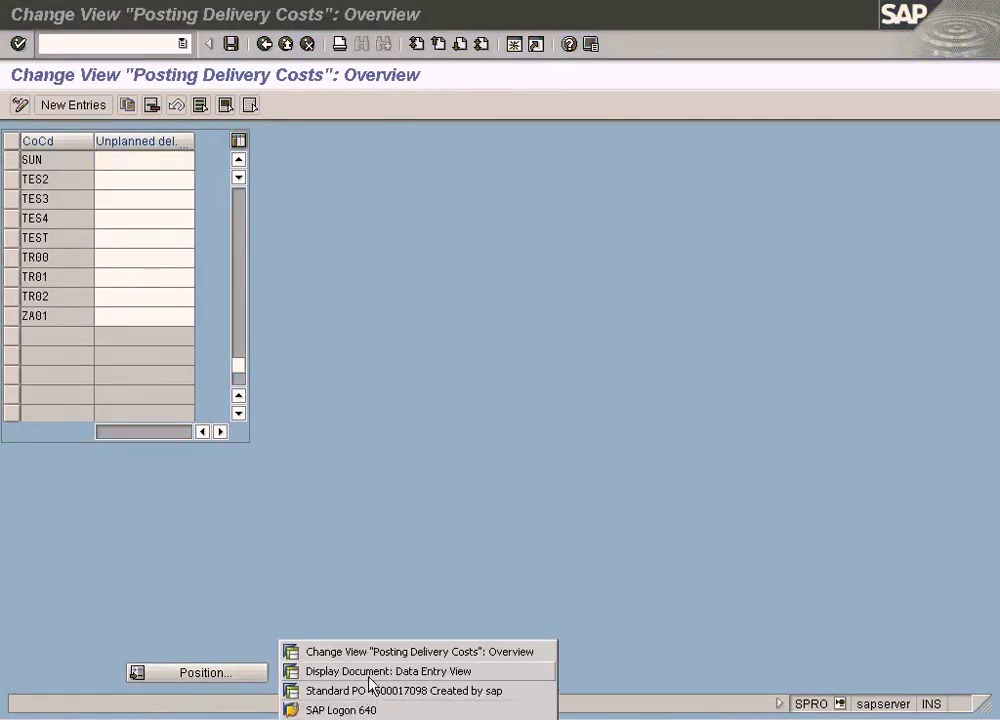
left_click(370, 670)
left_click(285, 43)
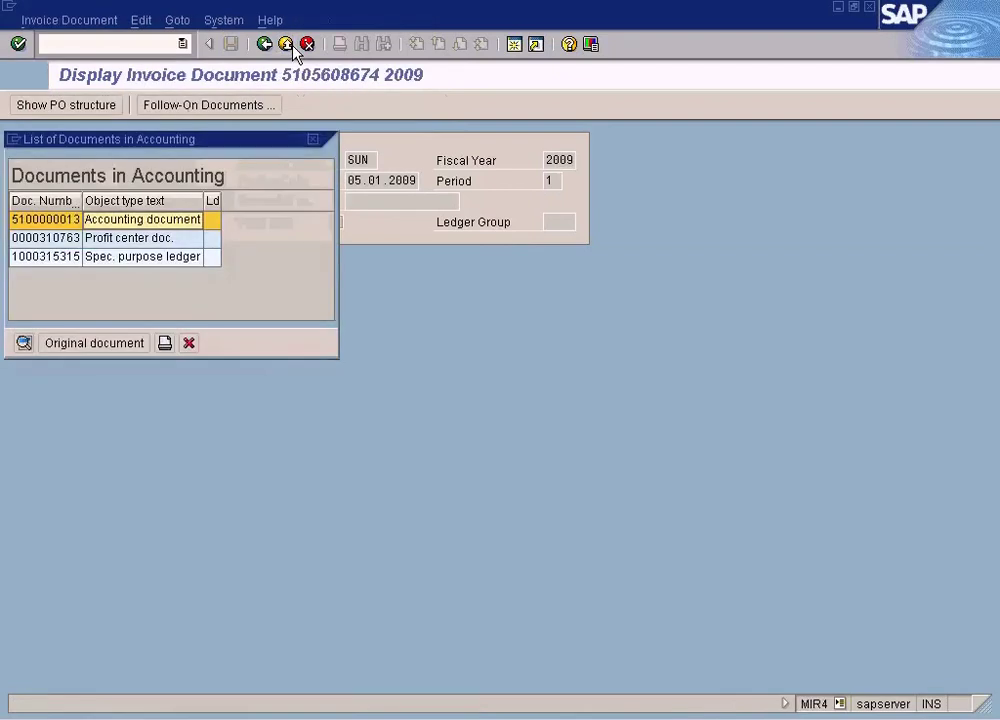
left_click(365, 713)
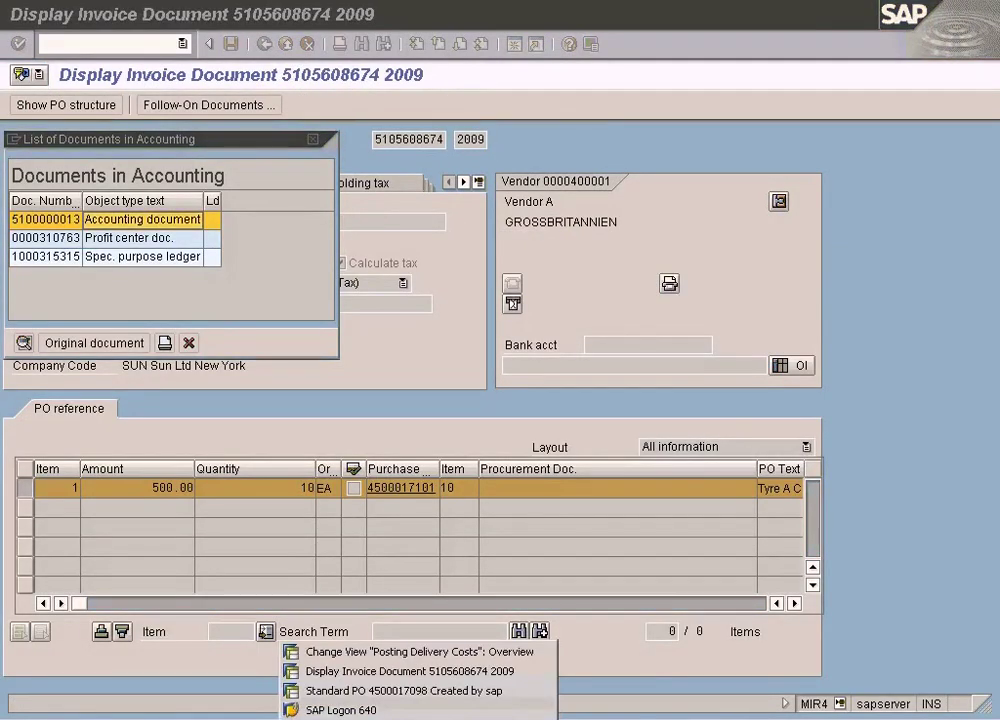
left_click(362, 690)
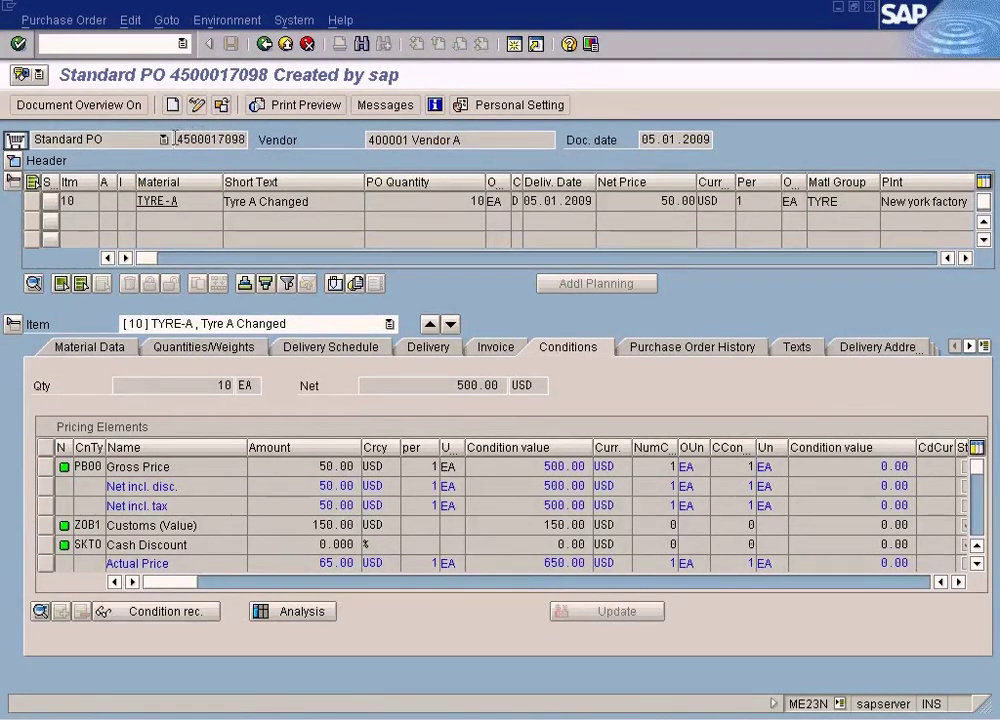
Show the document overview and list the TYRE-C purchase order in it by entering its purchasing document number in the selection.
left_click_drag(175, 139, 269, 152)
key("ctrl+c")
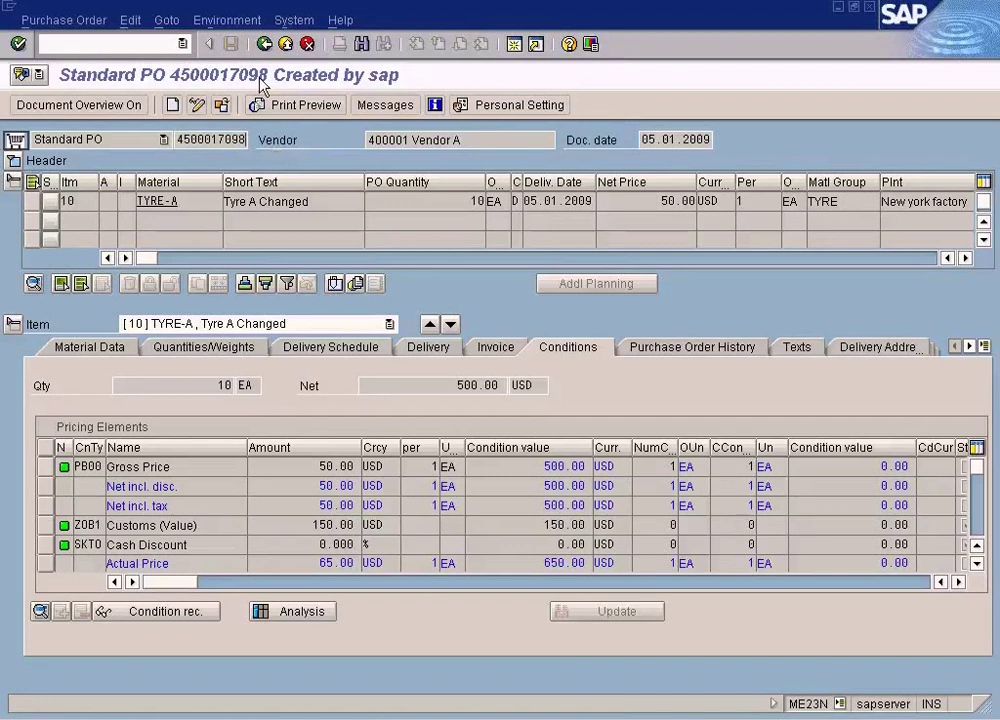
left_click(106, 104)
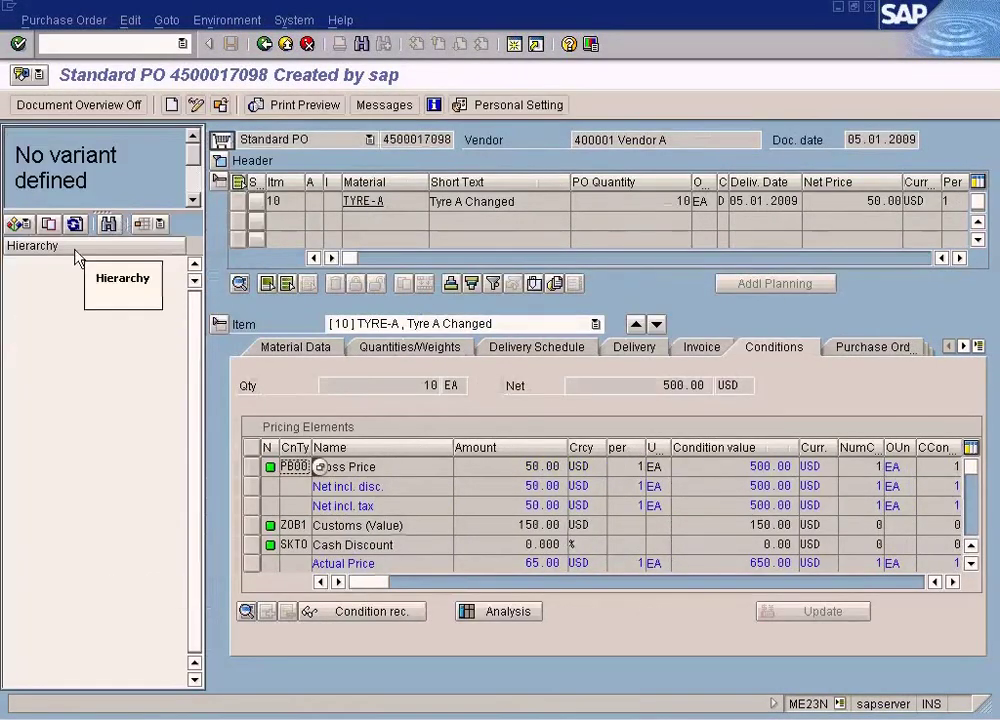
left_click(18, 224)
left_click(28, 250)
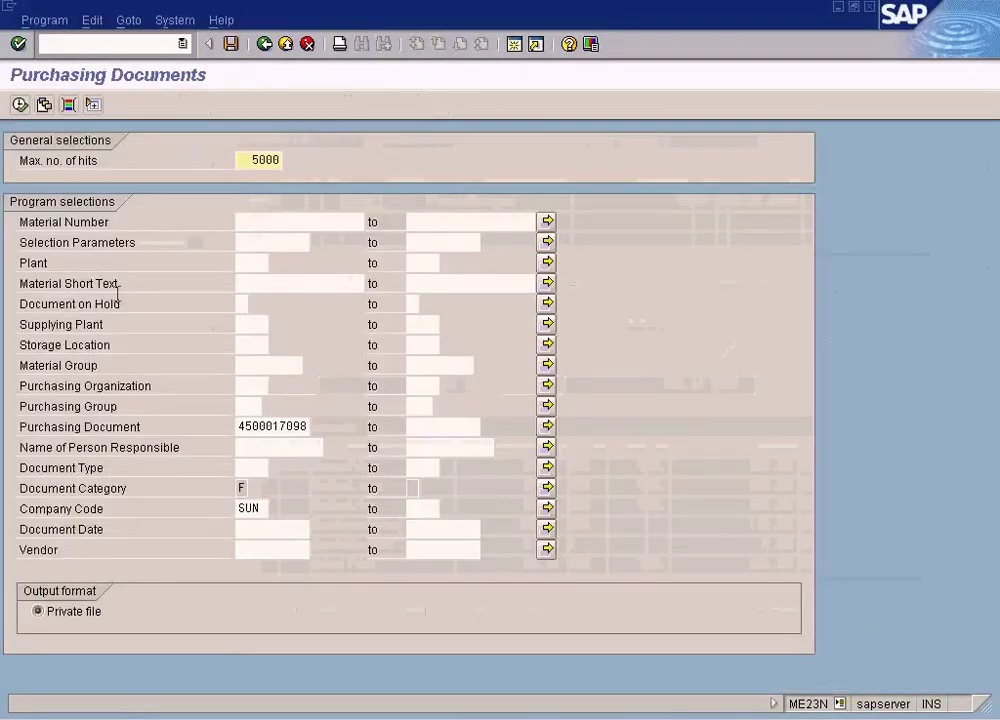
left_click(299, 421)
key("BackSpace")
key("BackSpace")
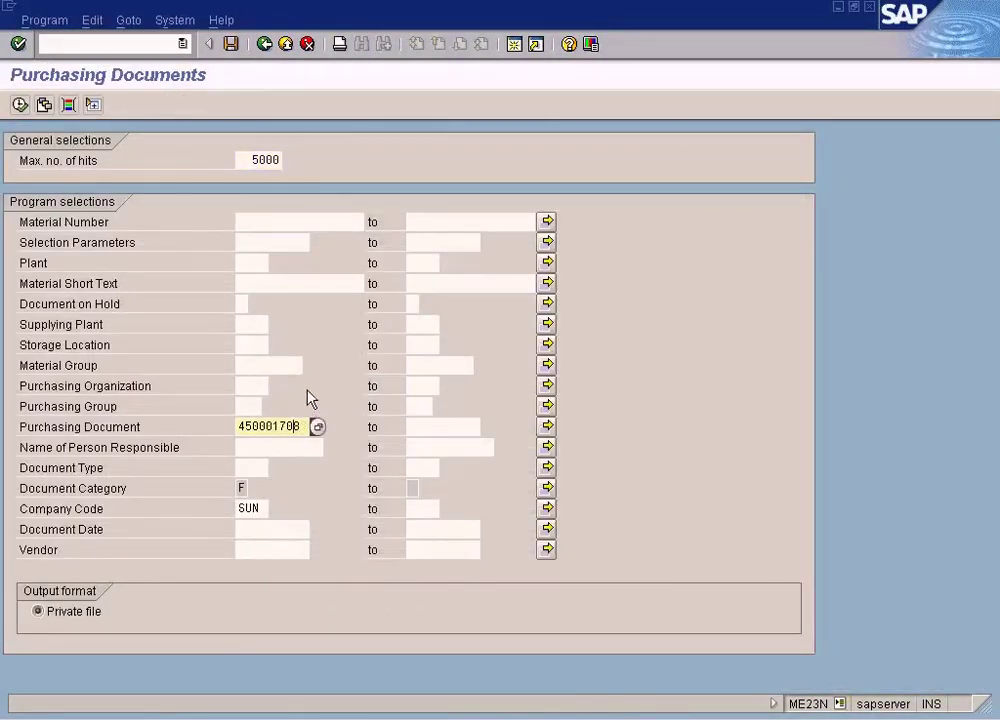
type("87")
left_click(20, 104)
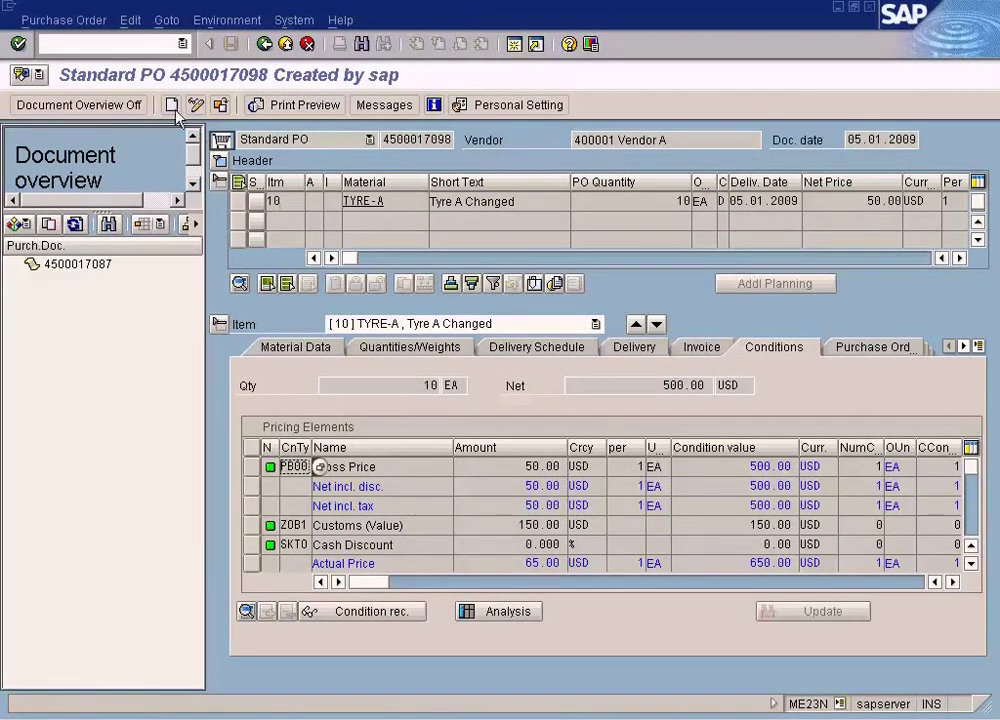
Create and save a standard purchase order for 10 EA of TYRE-C at 40.00 USD from the listed order, and copy its number.
double_click(119, 262)
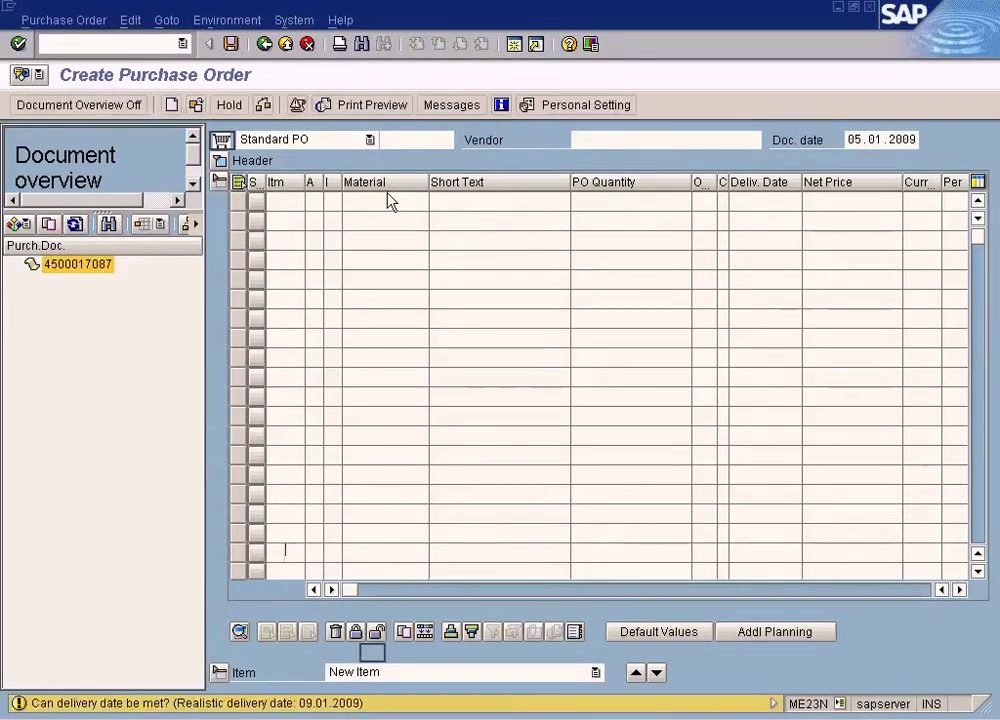
key("BackSpace")
key("Return")
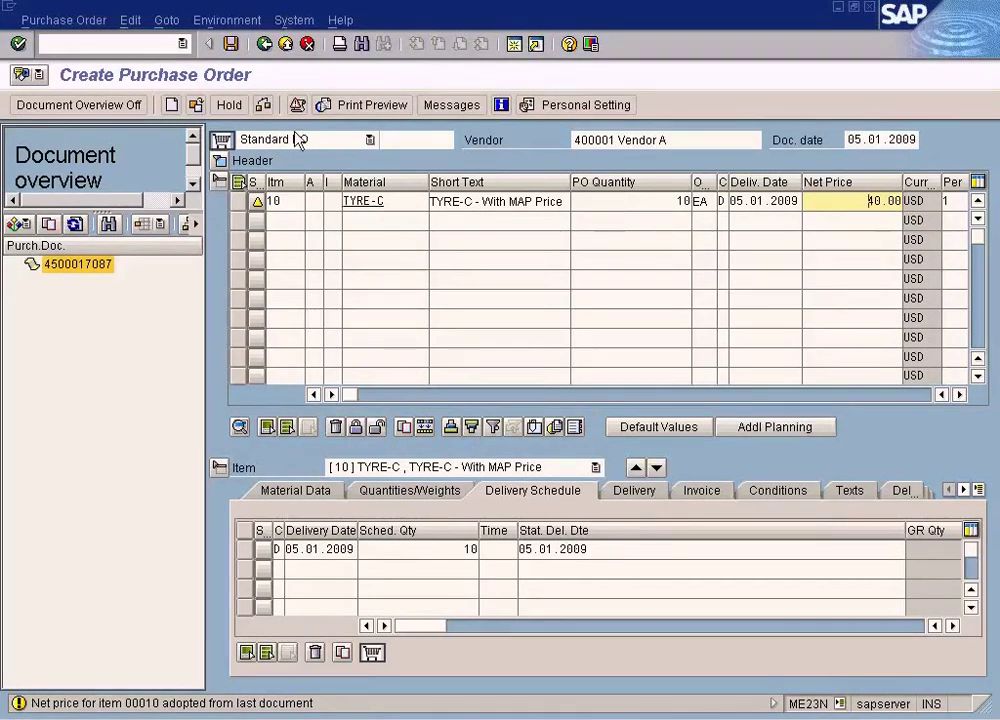
left_click(230, 44)
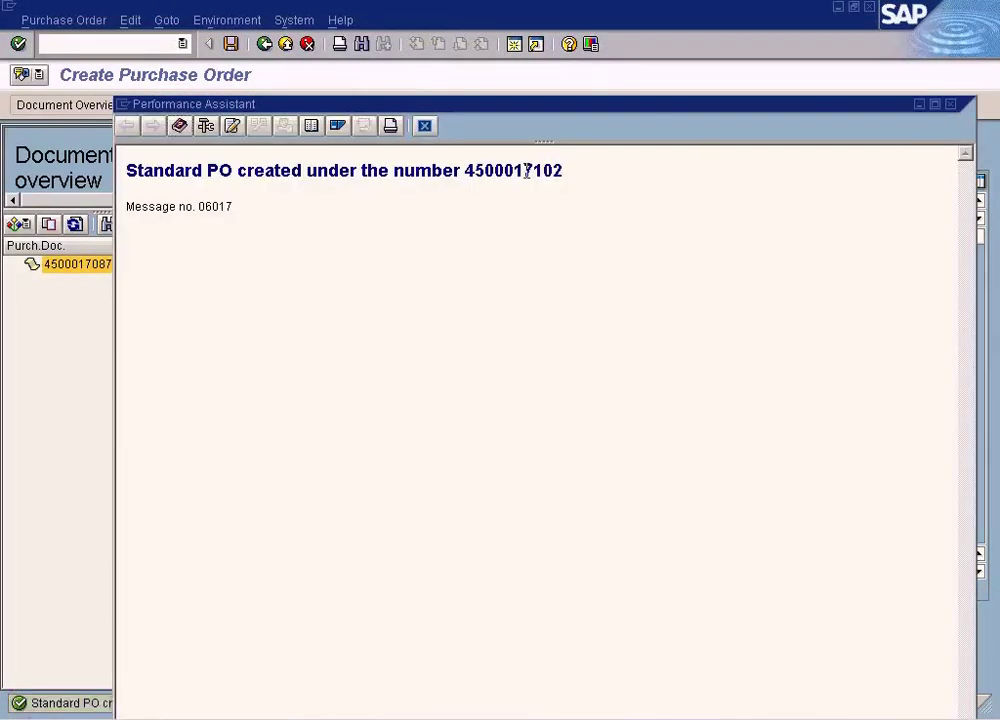
double_click(527, 172)
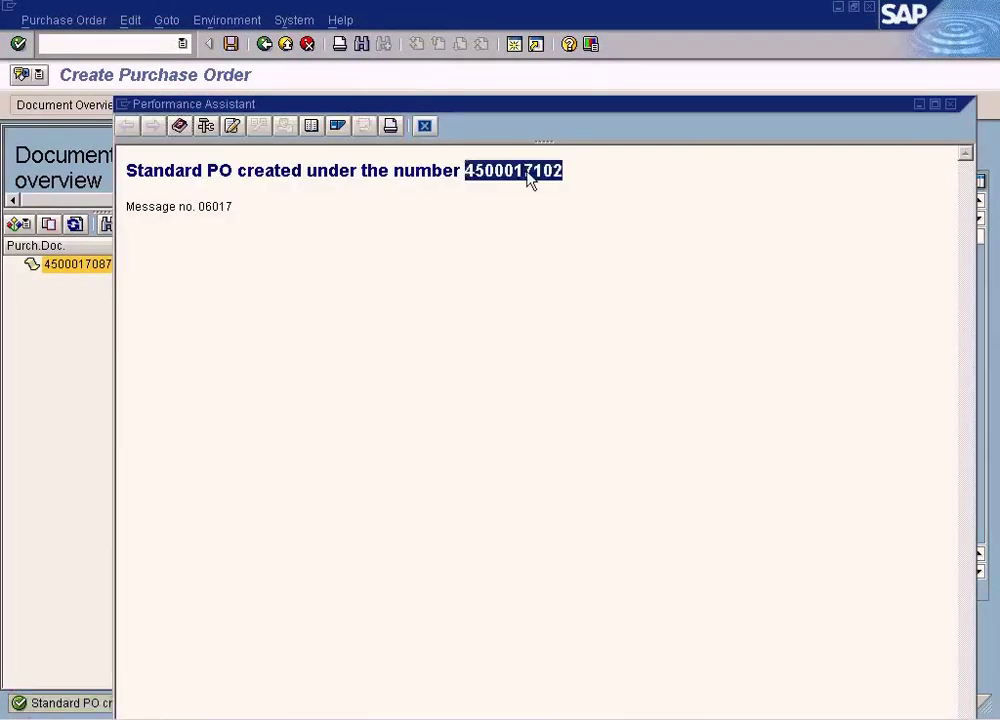
left_click(425, 126)
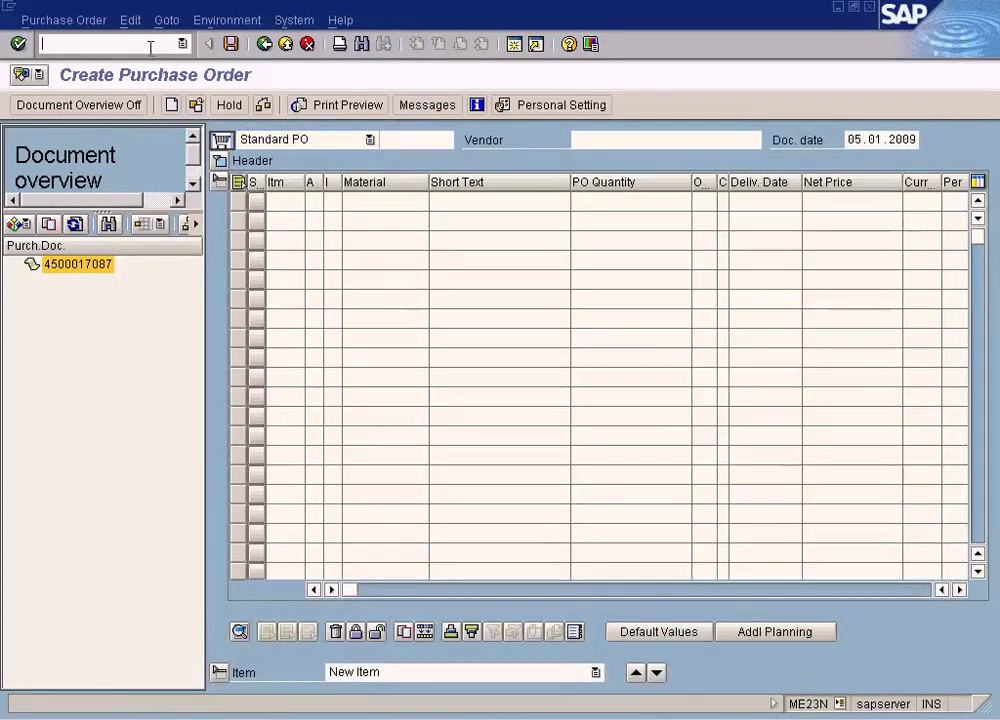
Start a goods receipt with transaction /nmigo and load the newly created purchase order by its number.
left_click(150, 44)
type("/")
type("nm")
type("nigo")
key("BackSpace")
key("BackSpace")
key("BackSpace")
key("BackSpace")
type("igo")
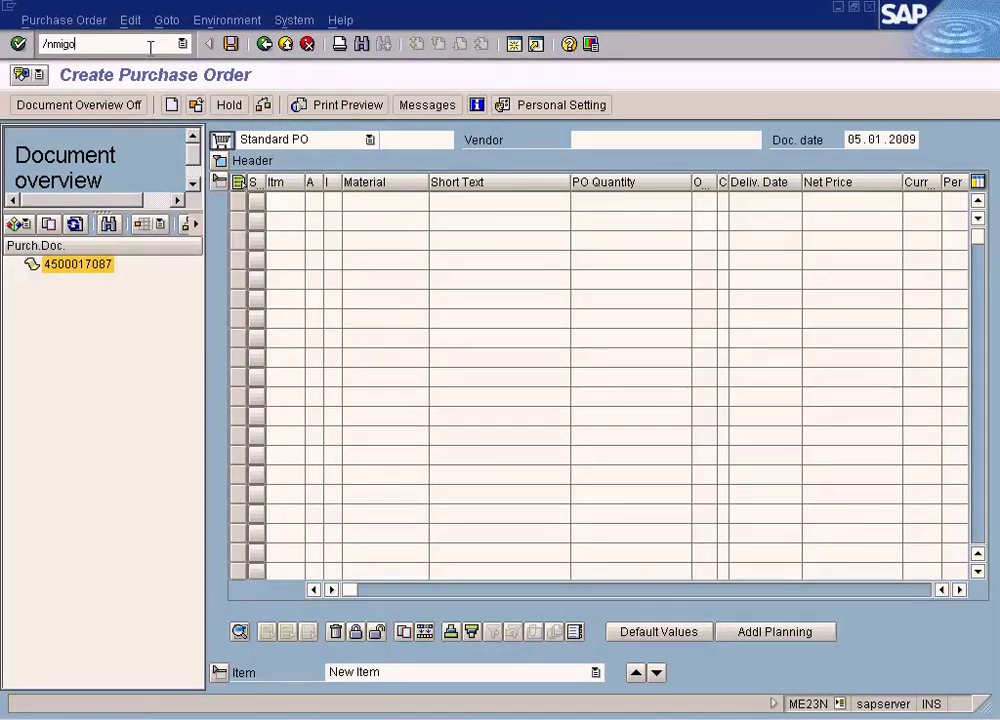
key("Return")
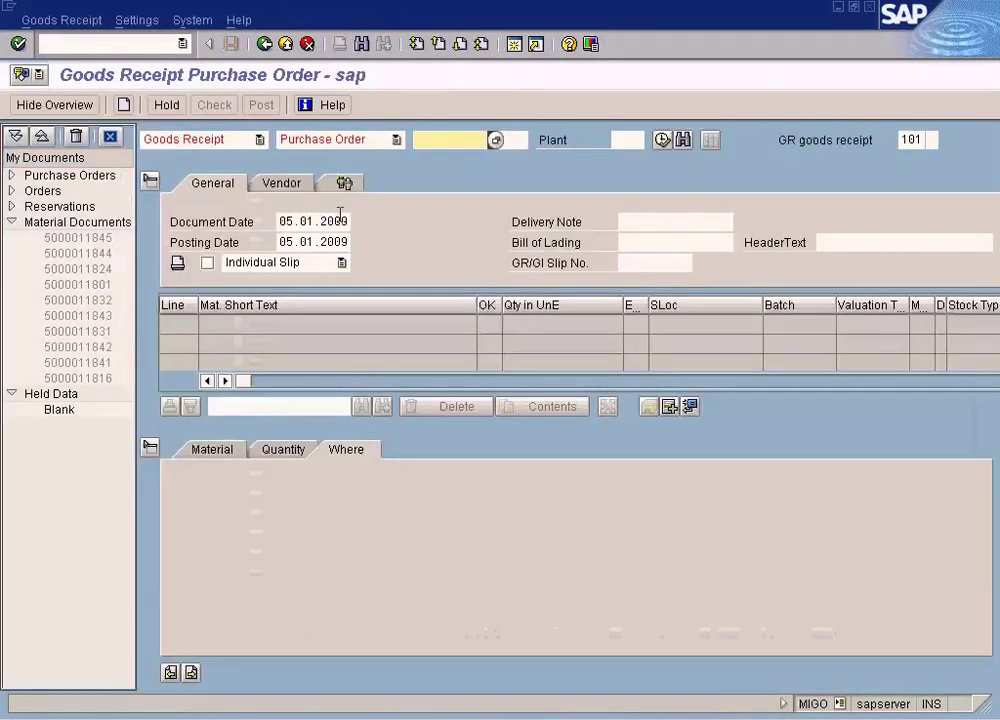
key("Return")
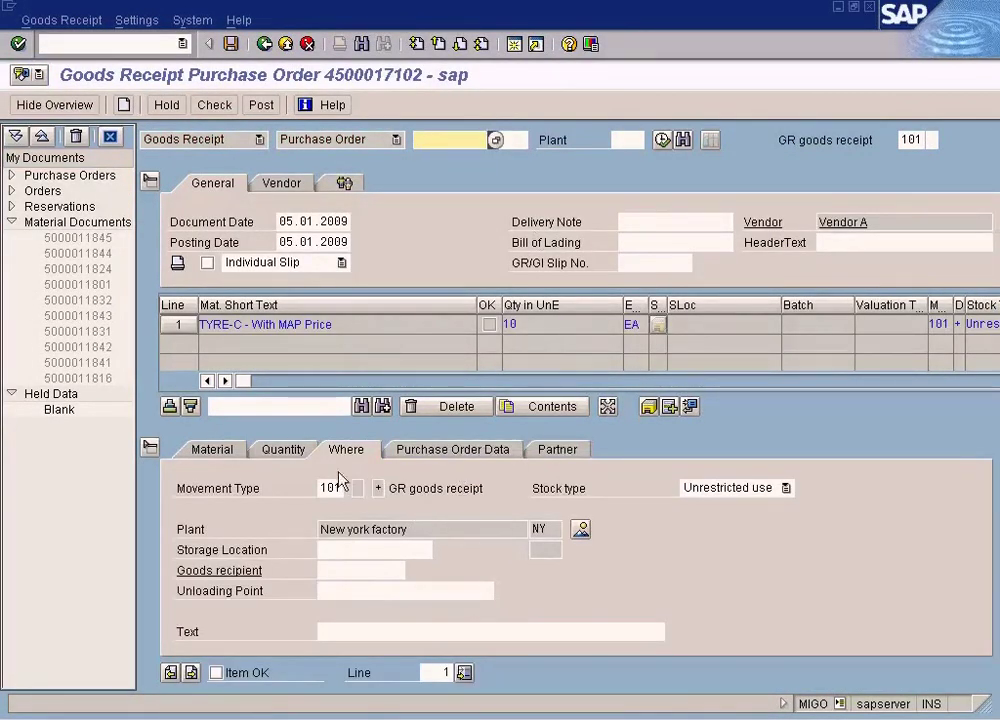
Set the received quantity of the TYRE-C item to 6 EA and mark the item OK.
left_click(290, 450)
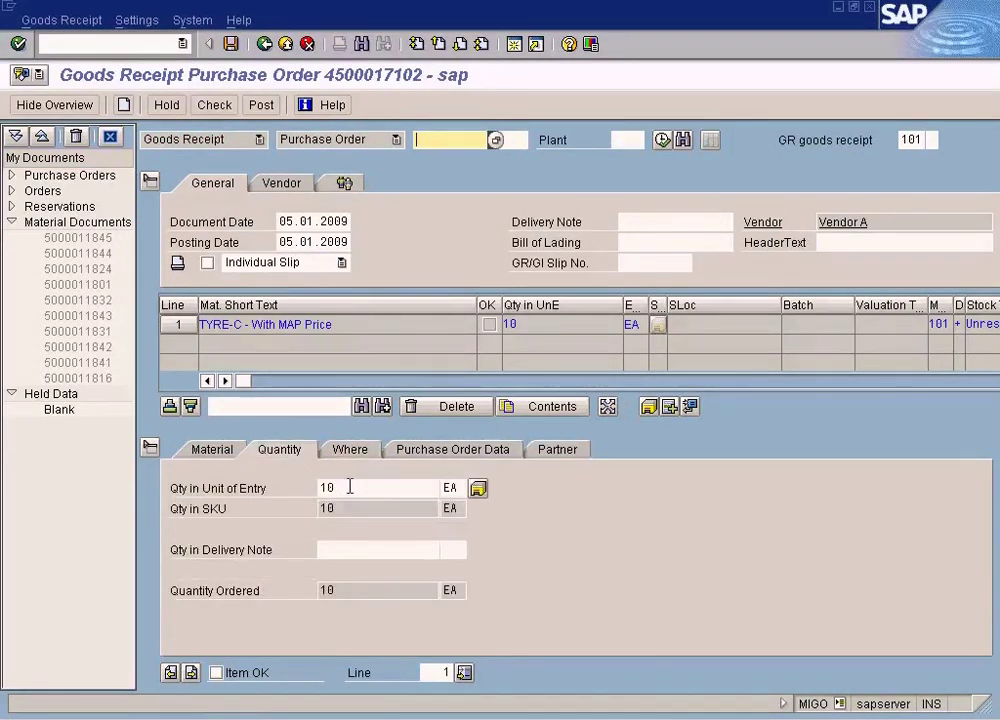
double_click(340, 487)
key("Return")
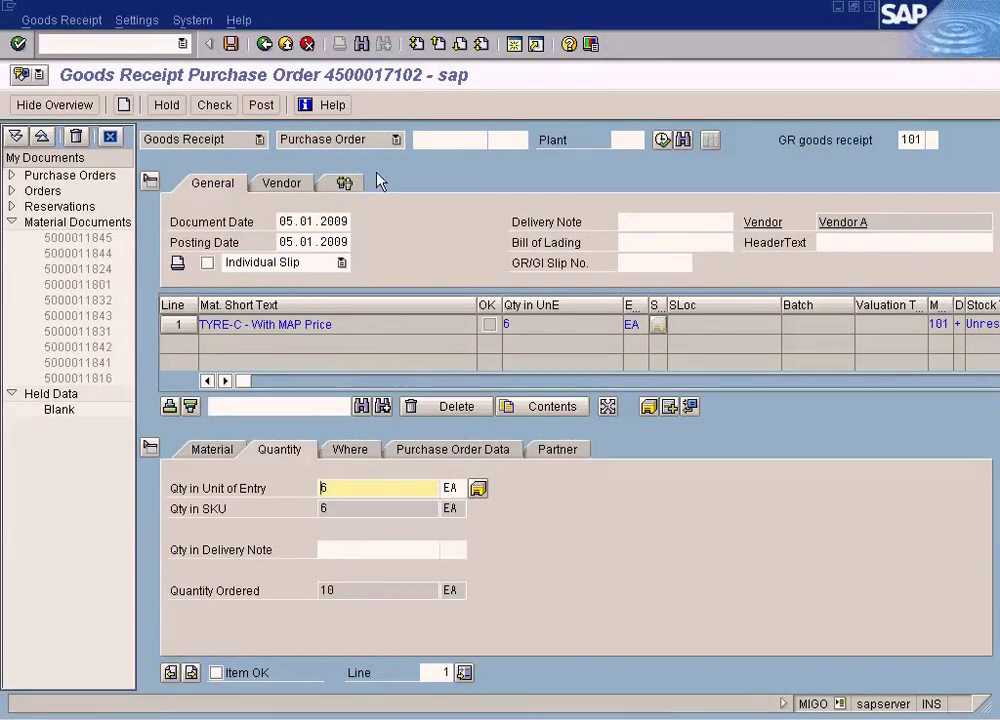
left_click(218, 672)
Assign storage location WH1 to the TYRE-C item and post the goods receipt.
left_click(263, 104)
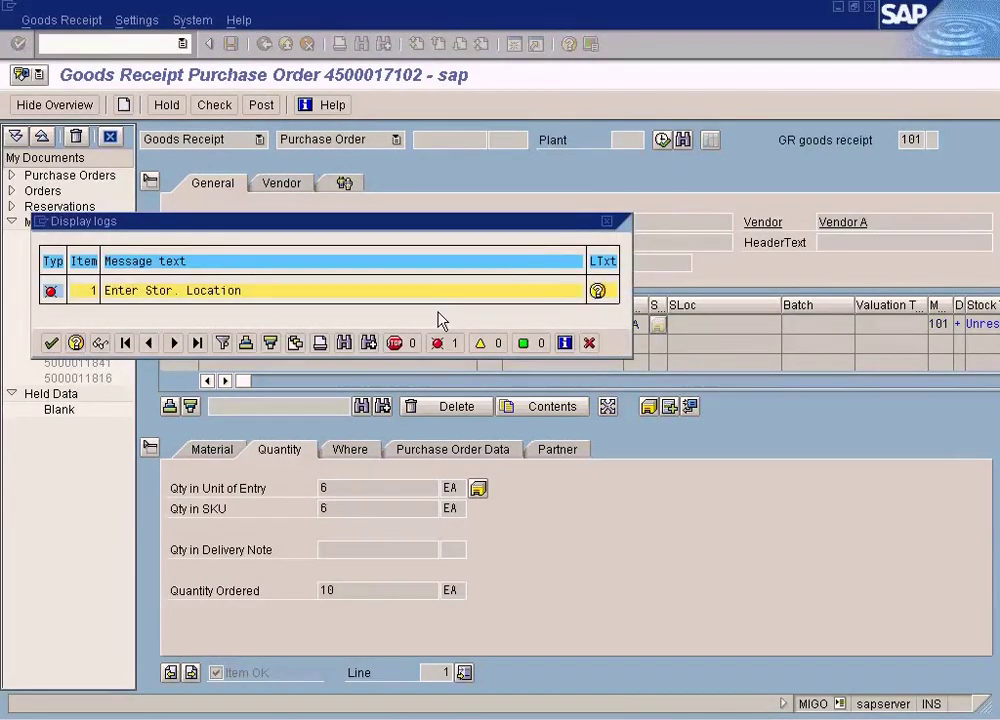
left_click(352, 450)
left_click(342, 550)
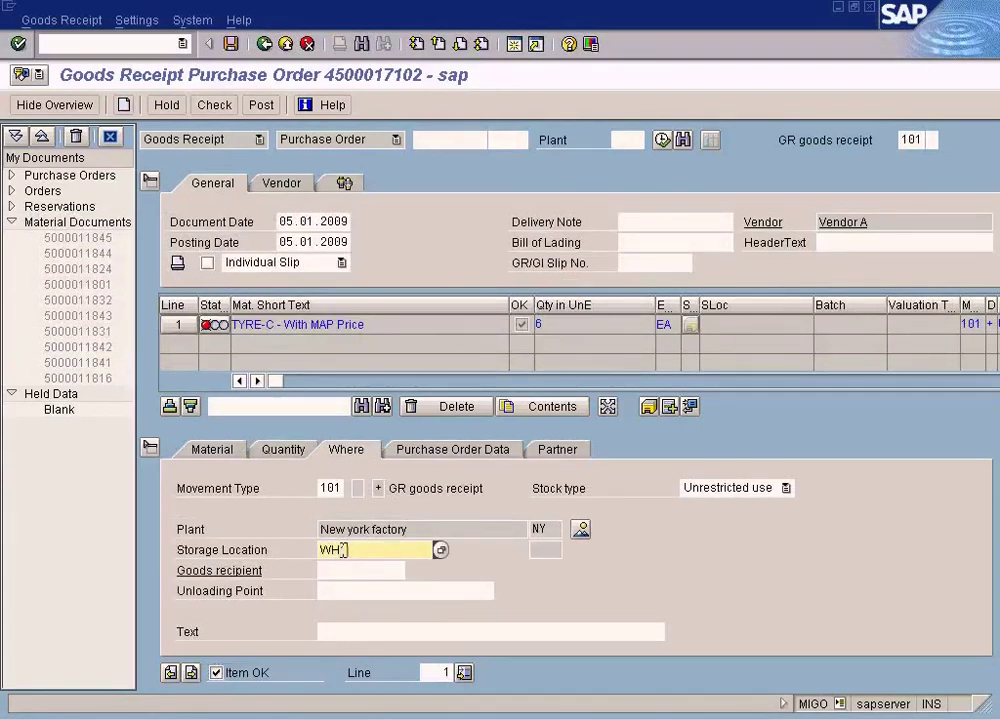
type("WH1")
left_click(261, 105)
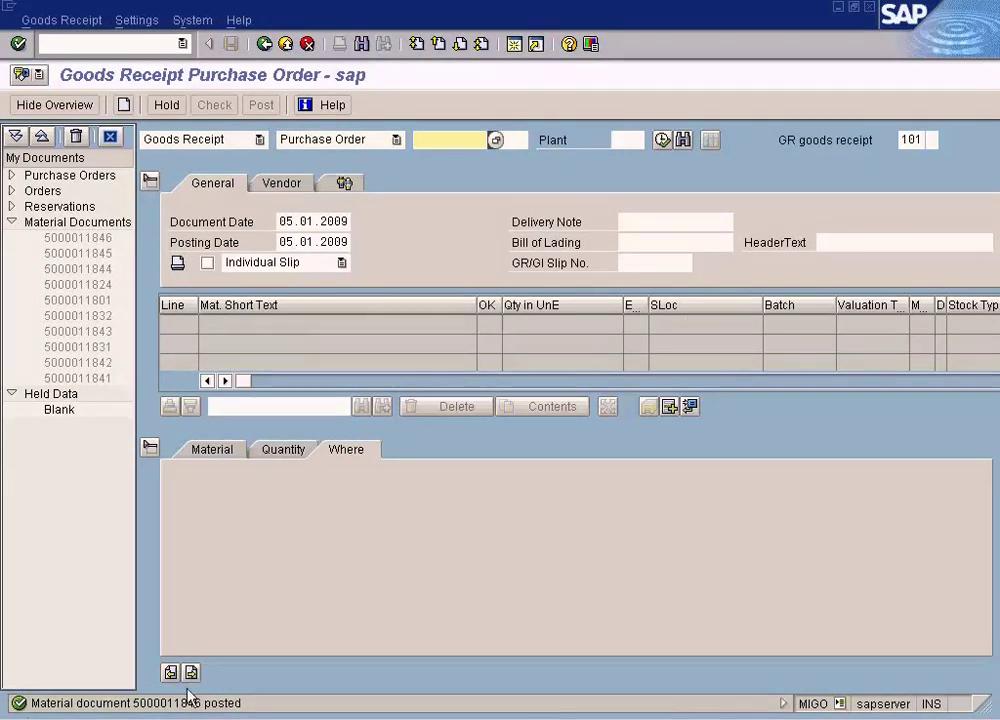
Copy the posted material document's number and display that document with transaction /nmb03.
double_click(188, 700)
double_click(366, 175)
left_click(201, 86)
left_click(130, 46)
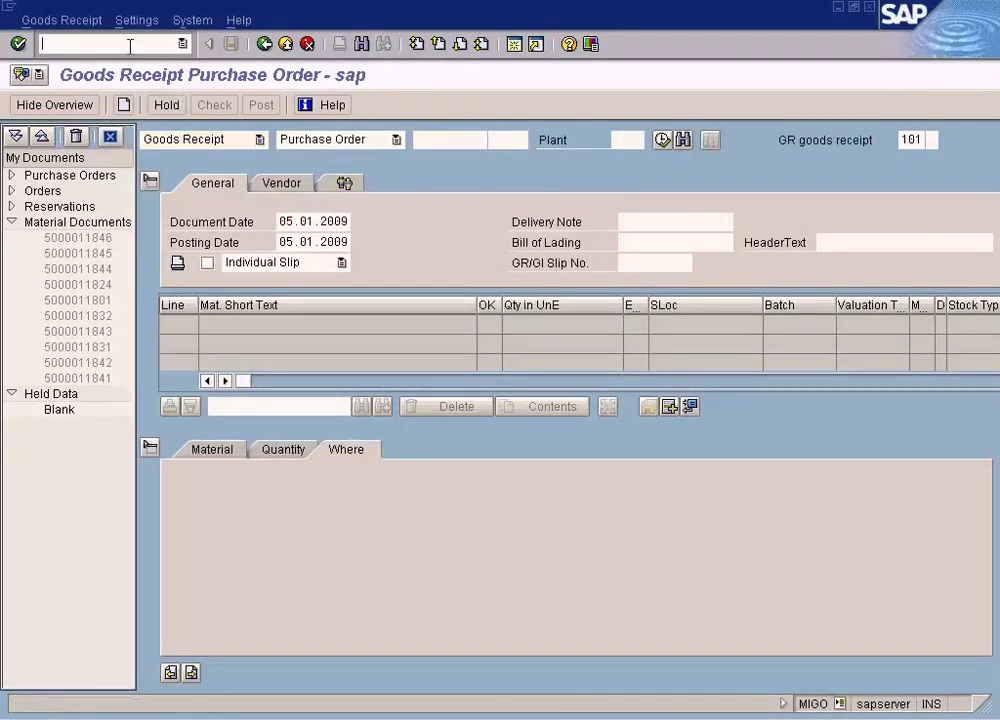
type("/nmb03")
key("Return")
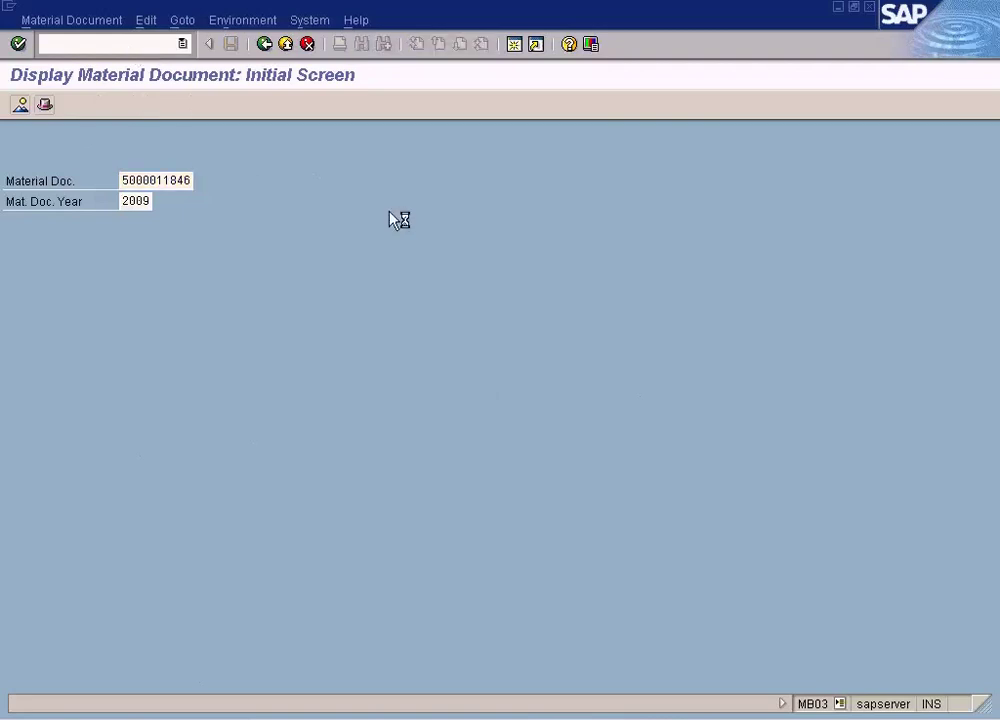
key("Return")
Open the goods receipt's accounting document and examine the Stocks, GR/IR Clearing and COS - Customs lines.
left_click(318, 105)
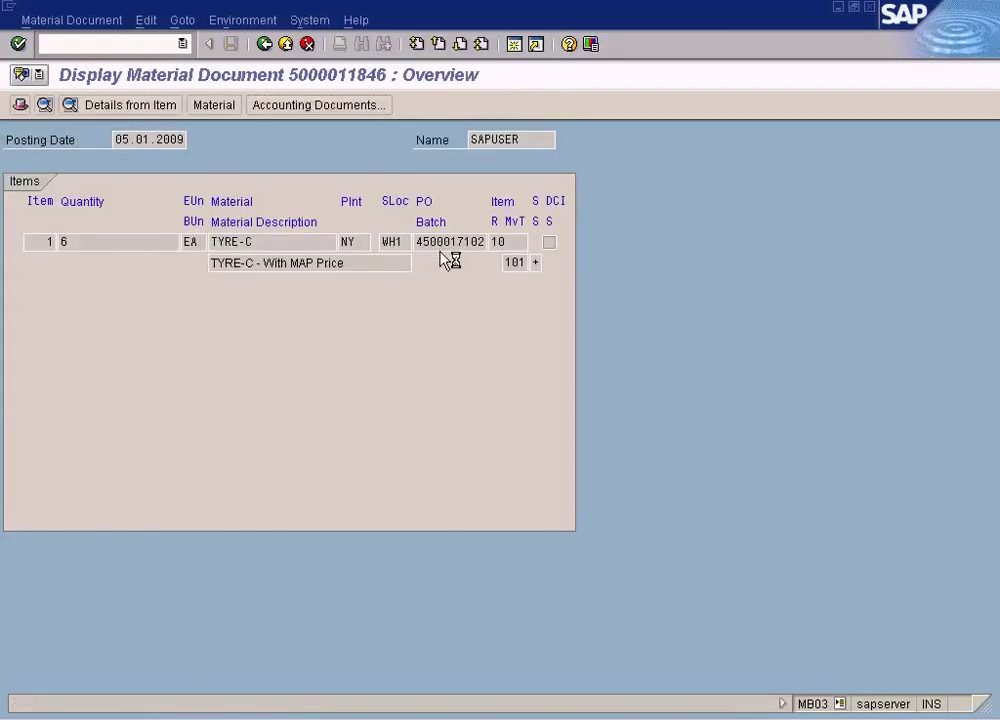
left_click(24, 343)
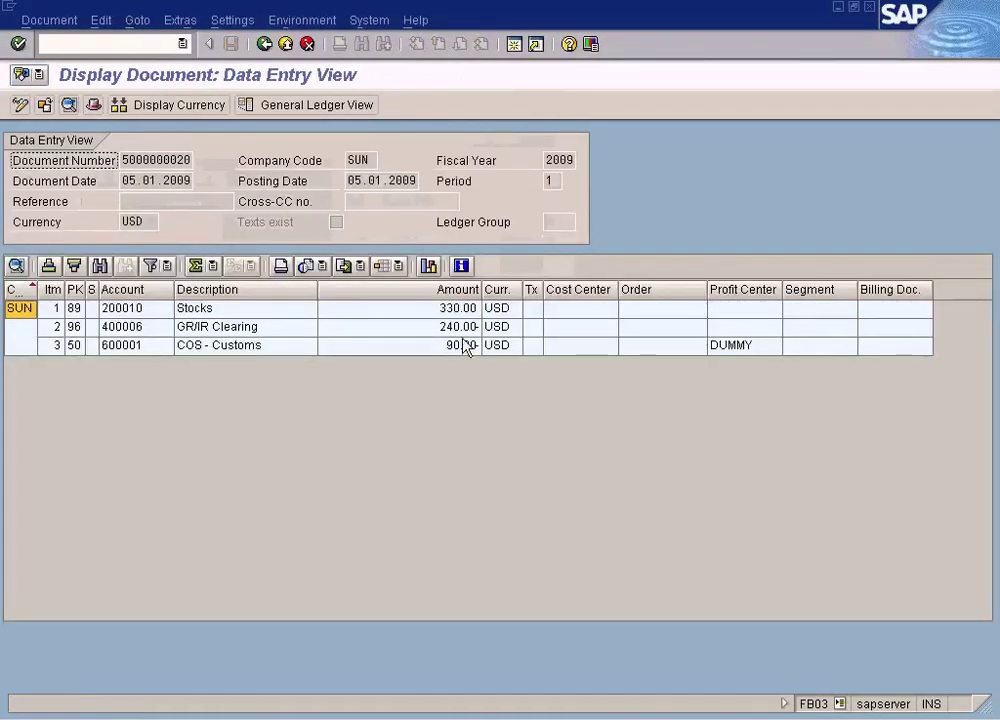
left_click(464, 327)
left_click(464, 344)
left_click(463, 308)
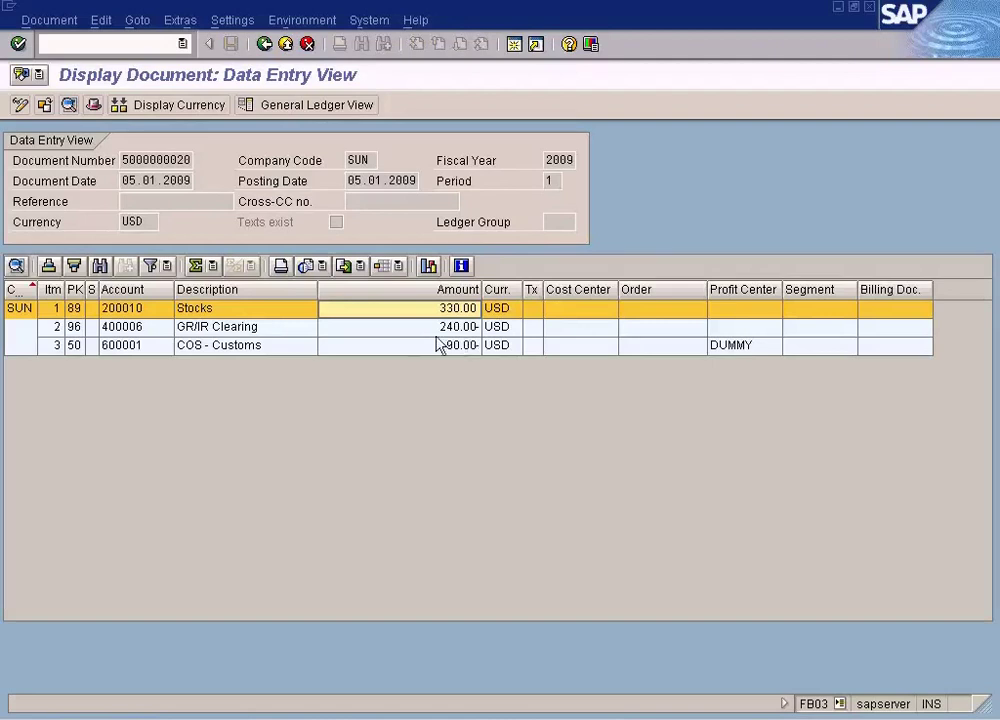
left_click(387, 349)
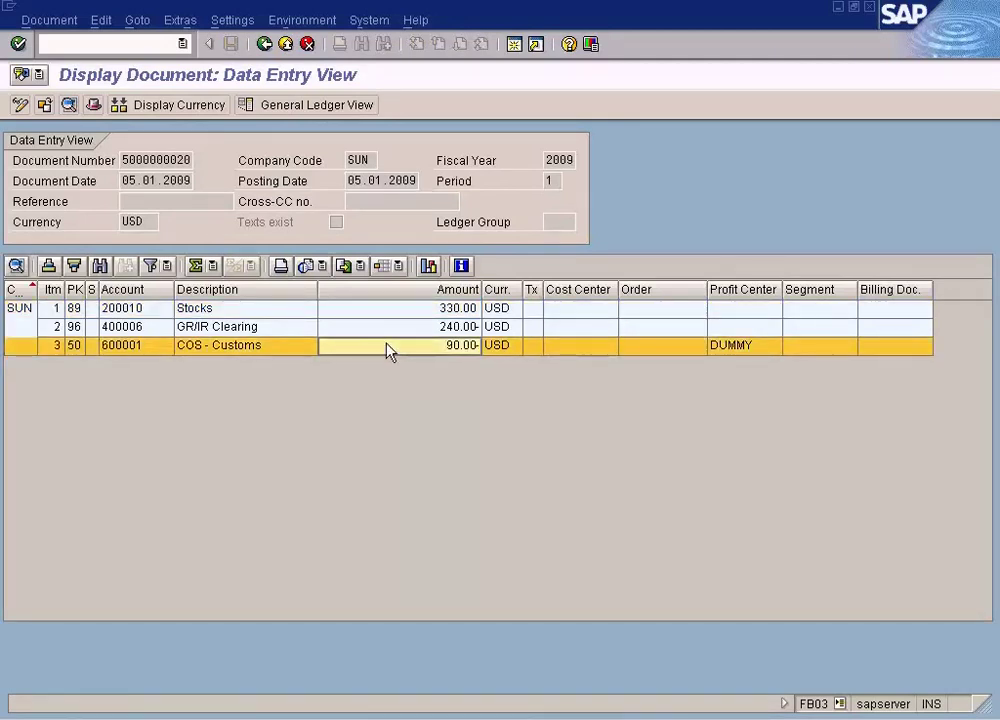
Return to the material document, reopen its accounting document and examine the COS - Customs line item.
left_click(264, 44)
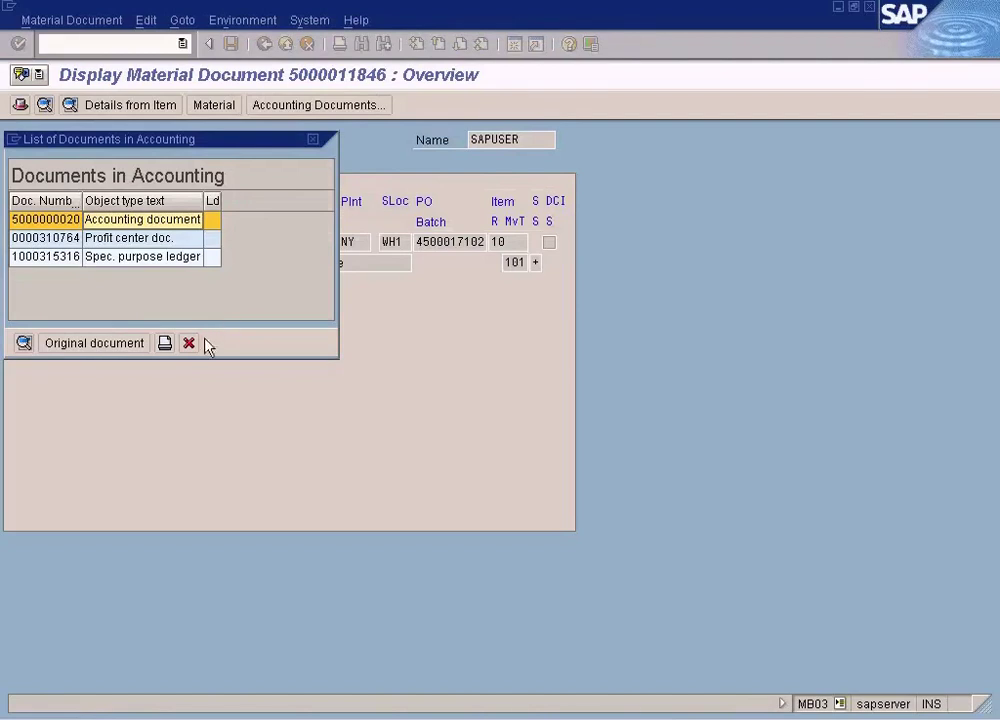
left_click(189, 343)
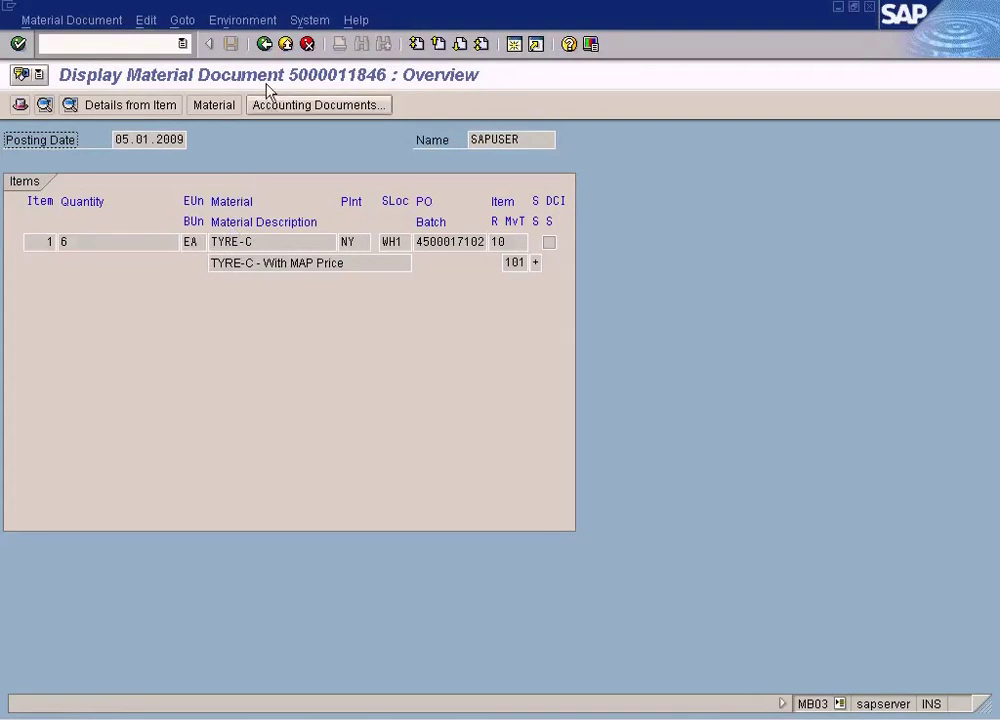
left_click(316, 107)
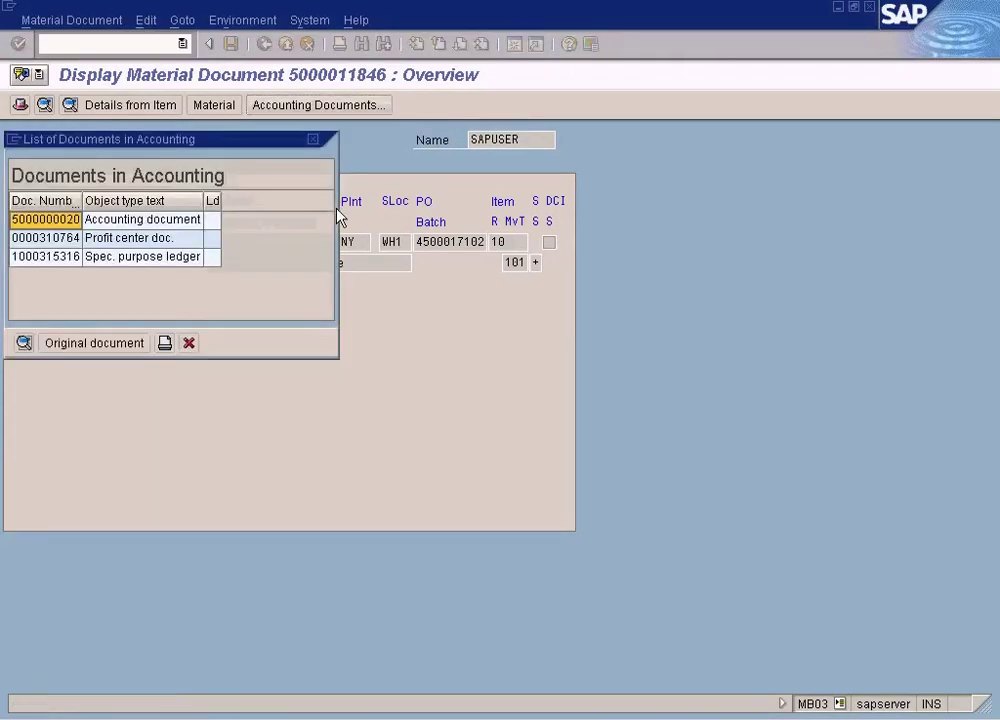
left_click(23, 343)
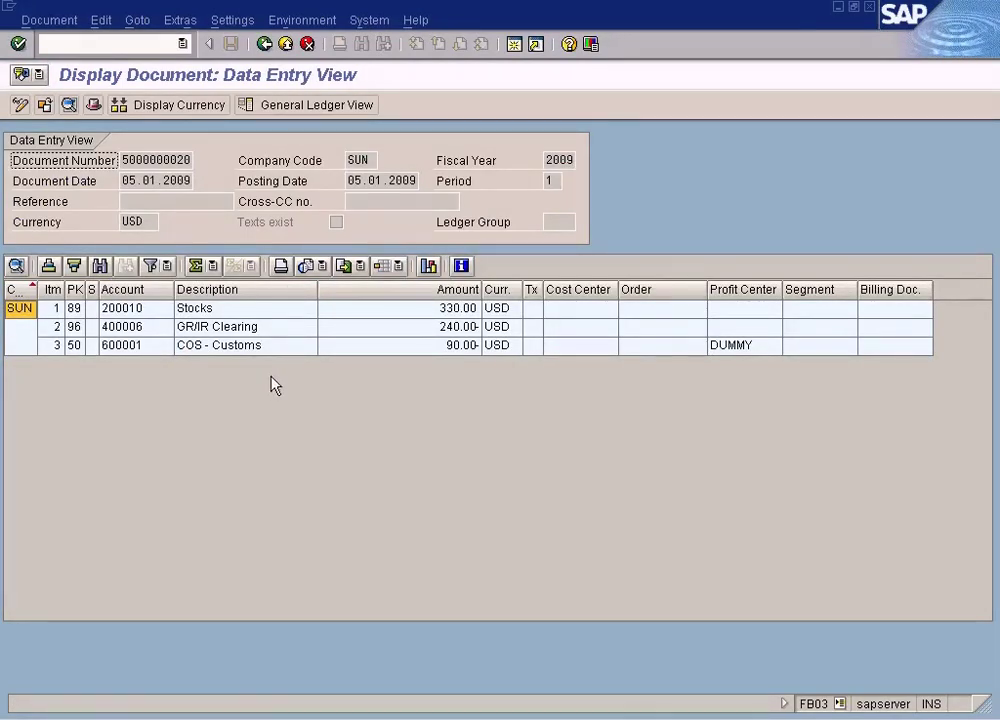
left_click(282, 350)
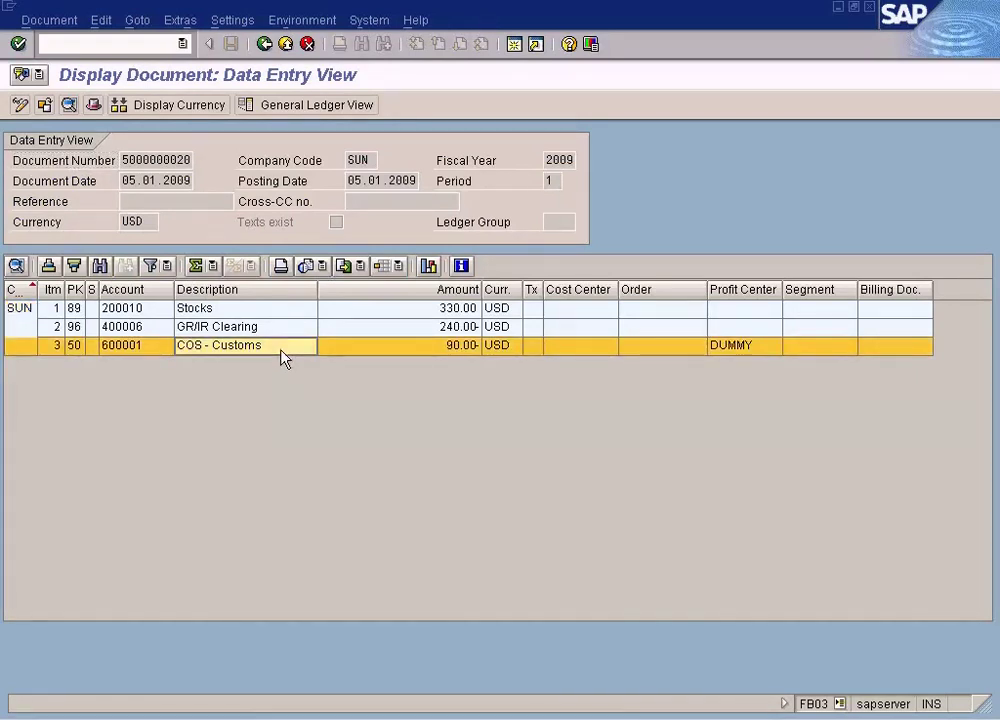
Open a new session and start the purchase order display with transaction /nme23n.
left_click(514, 44)
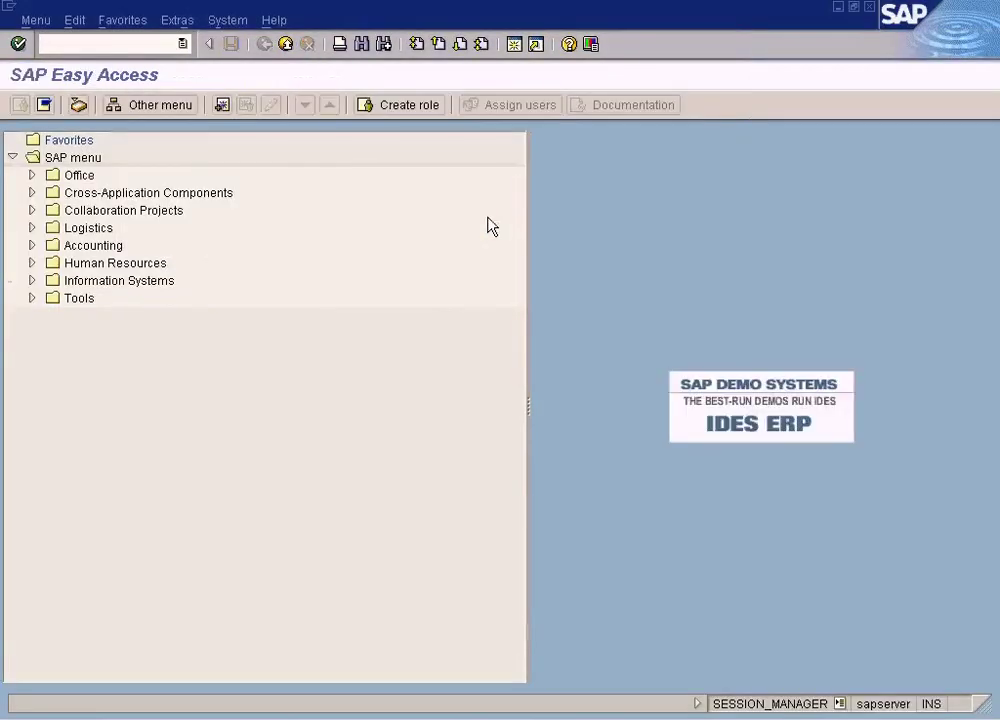
type("/nme23n")
key("Return")
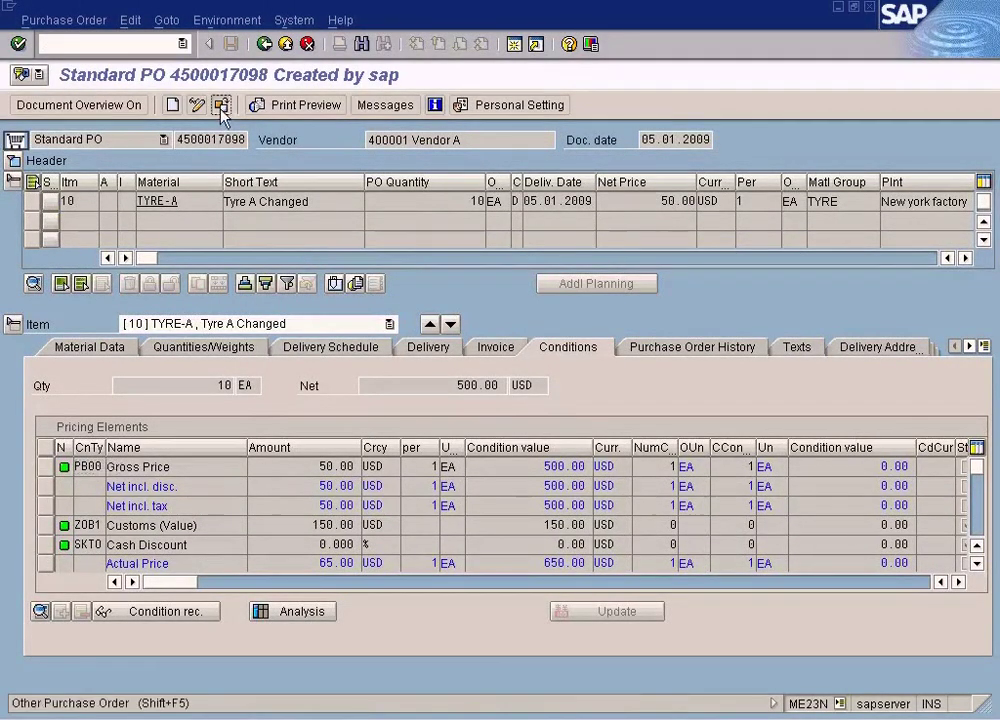
Try to open another purchase order by replacing the last three digits of the order number.
left_click(221, 104)
key("BackSpace")
key("BackSpace")
key("BackSpace")
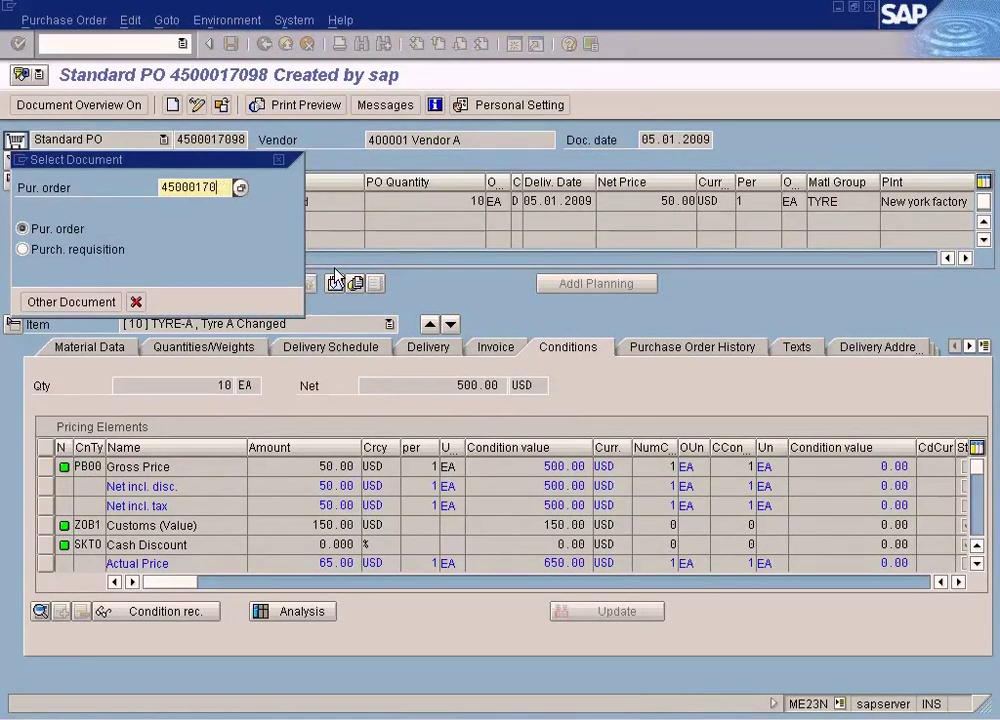
type("104")
key("Return")
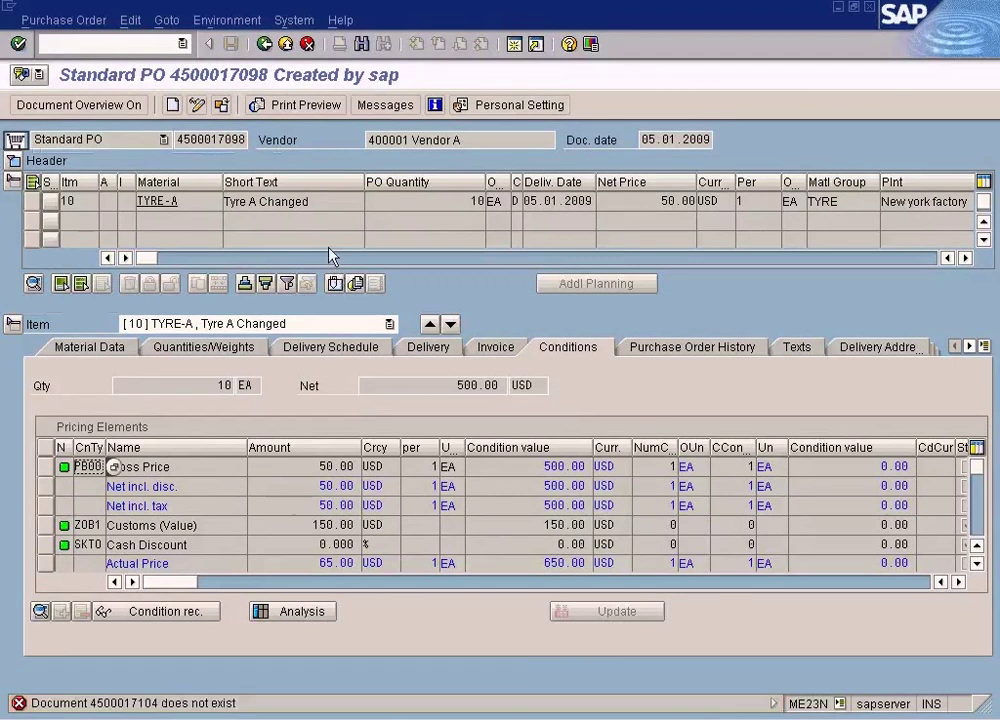
Retry opening the order with the immediately preceding purchase order number.
left_click(222, 105)
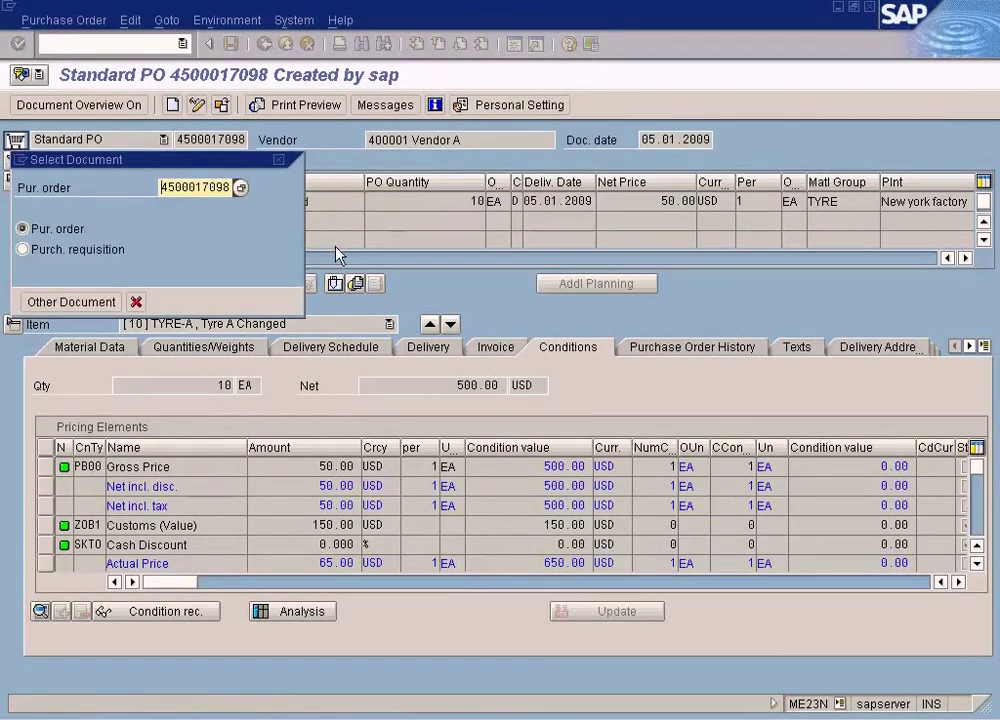
key("BackSpace")
key("BackSpace")
key("BackSpace")
type("103")
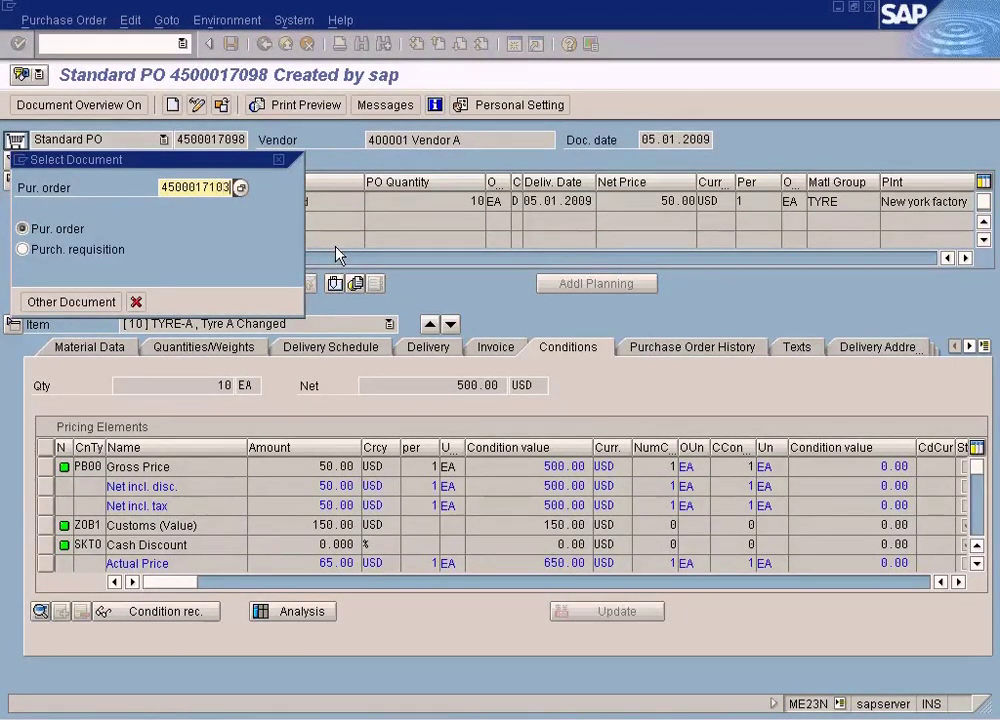
key("Return")
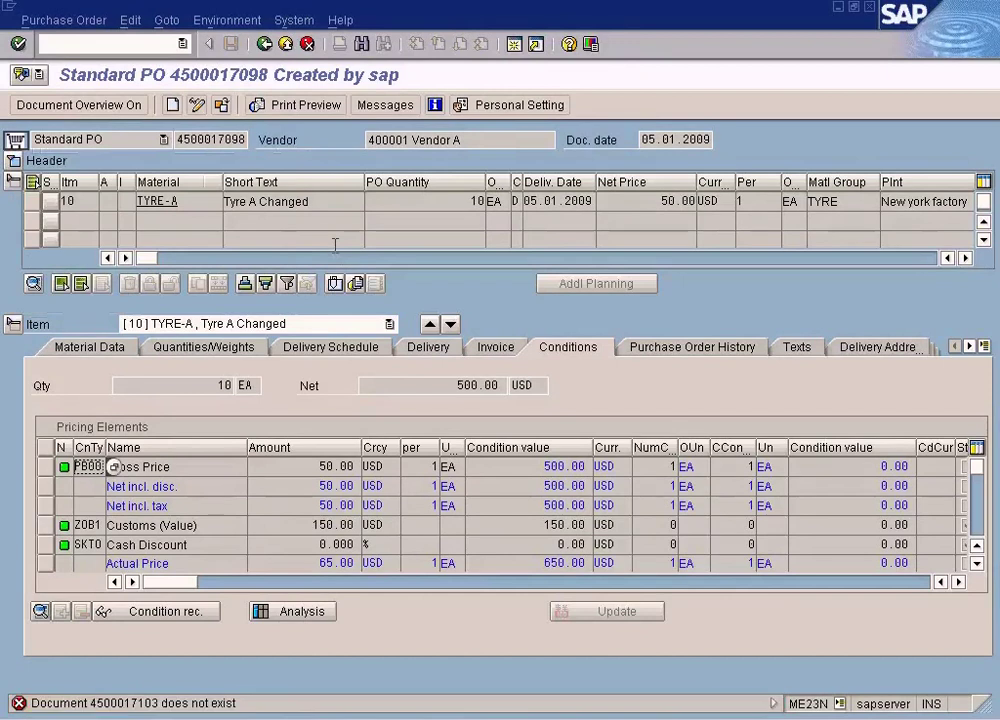
Open the TYRE-C purchase order by its number and examine its Customs (Value) condition.
left_click(221, 105)
key("BackSpace")
key("BackSpace")
key("BackSpace")
type("102")
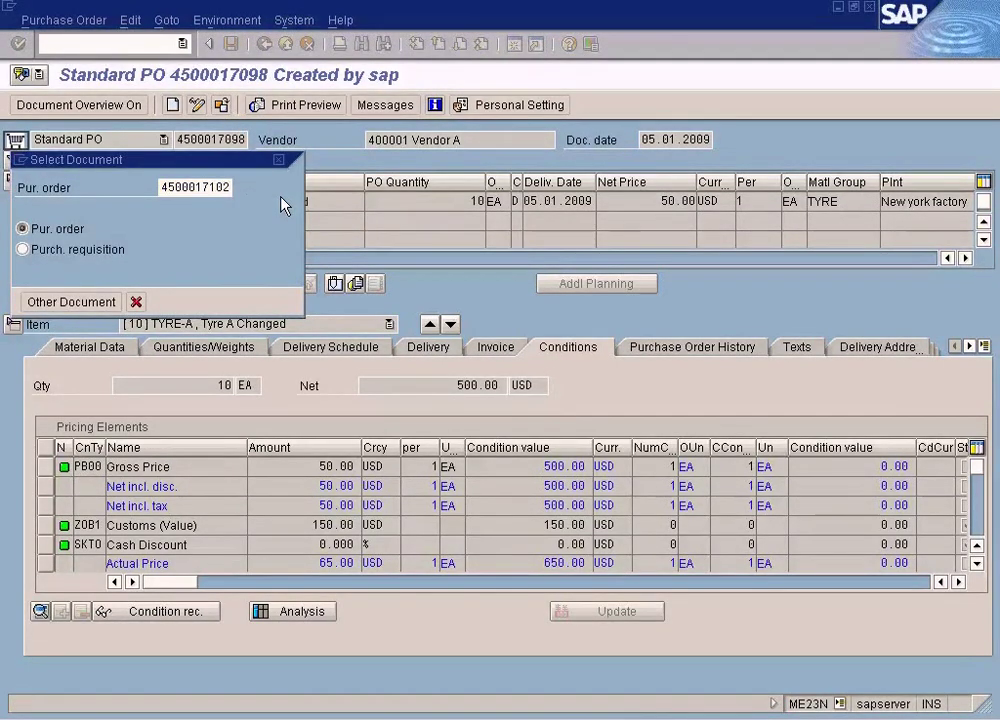
key("Return")
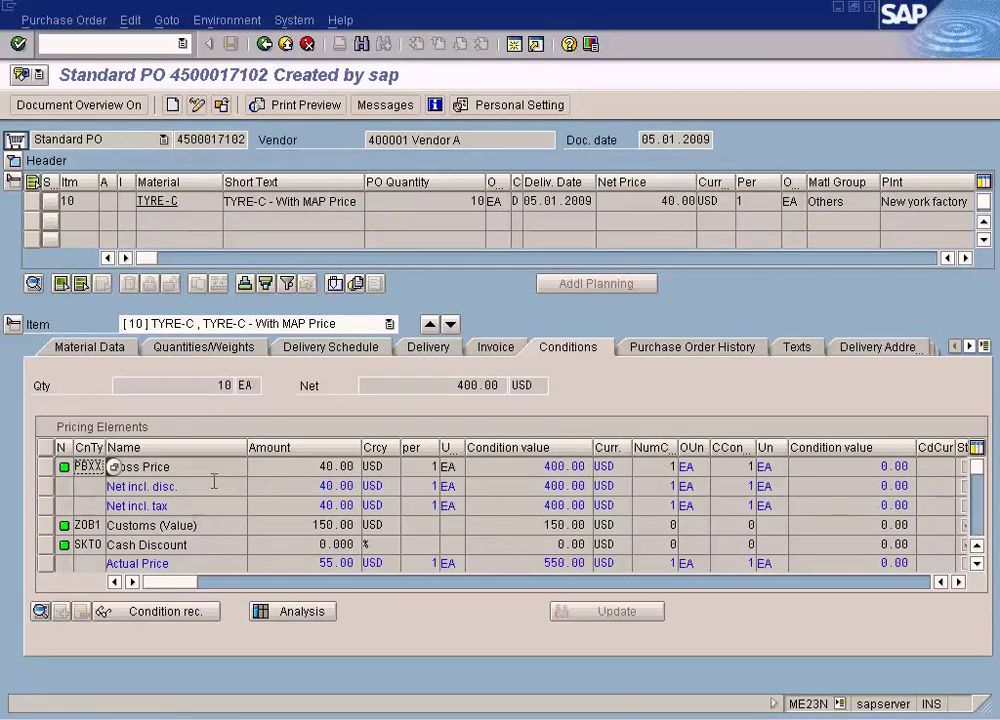
left_click(178, 525)
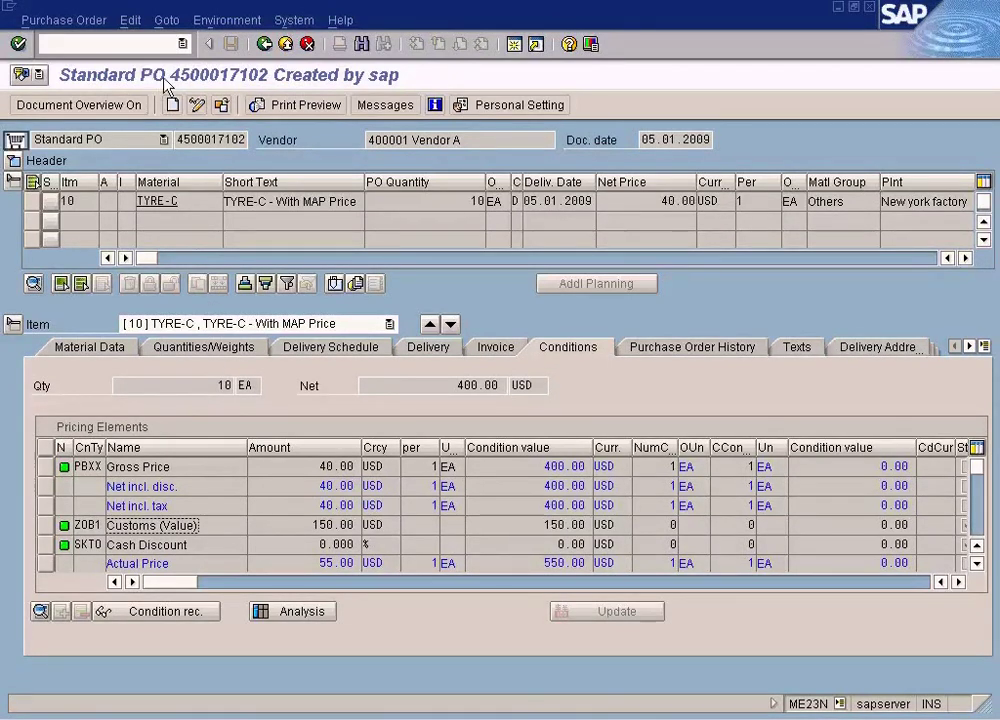
Open the older TYRE-A purchase order by number and examine all pricing elements in its item conditions.
left_click(221, 104)
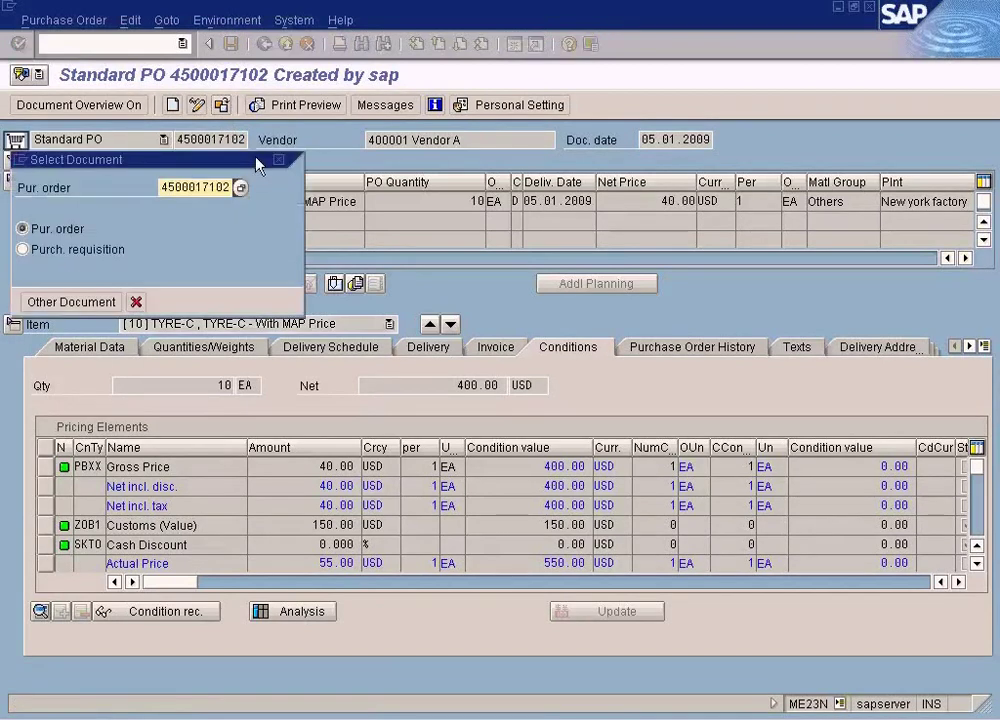
type("4500017087")
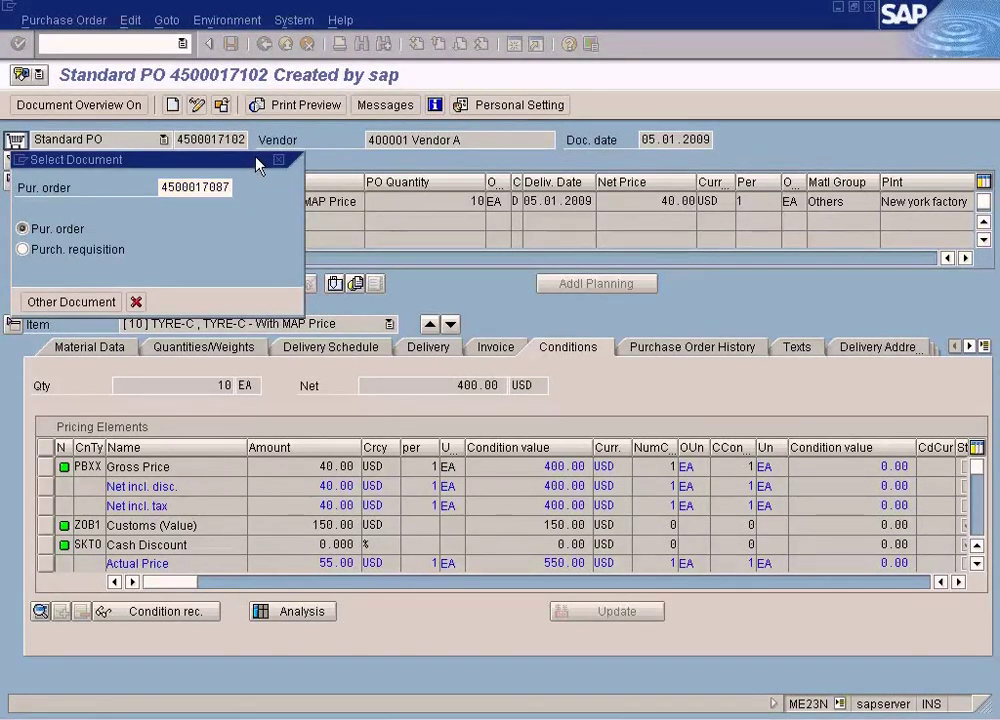
key("Return")
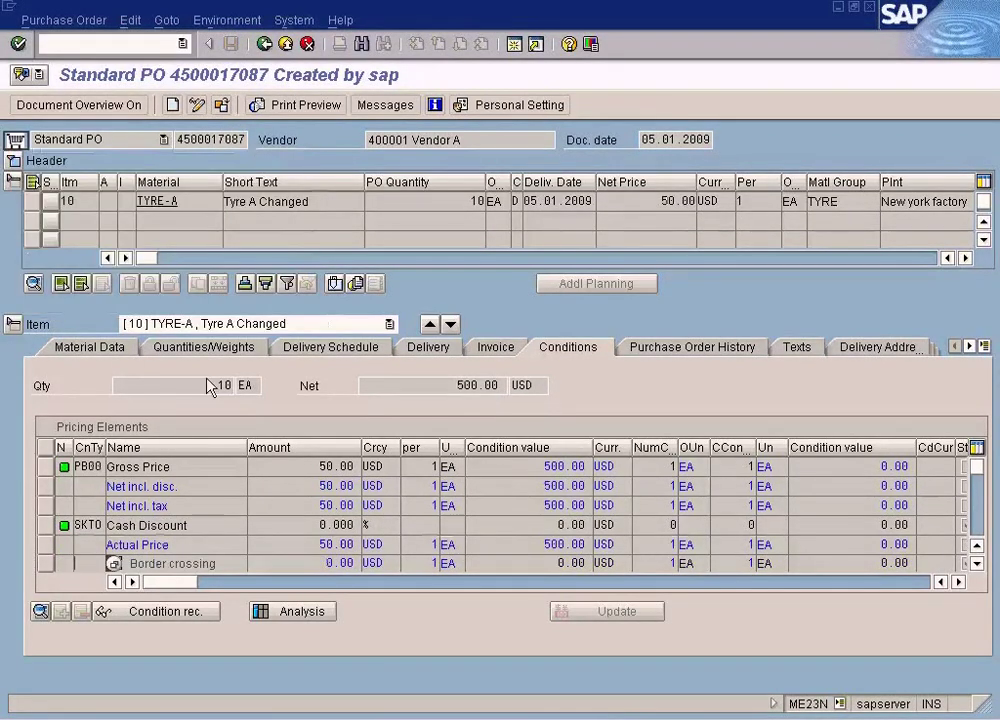
left_click(200, 486)
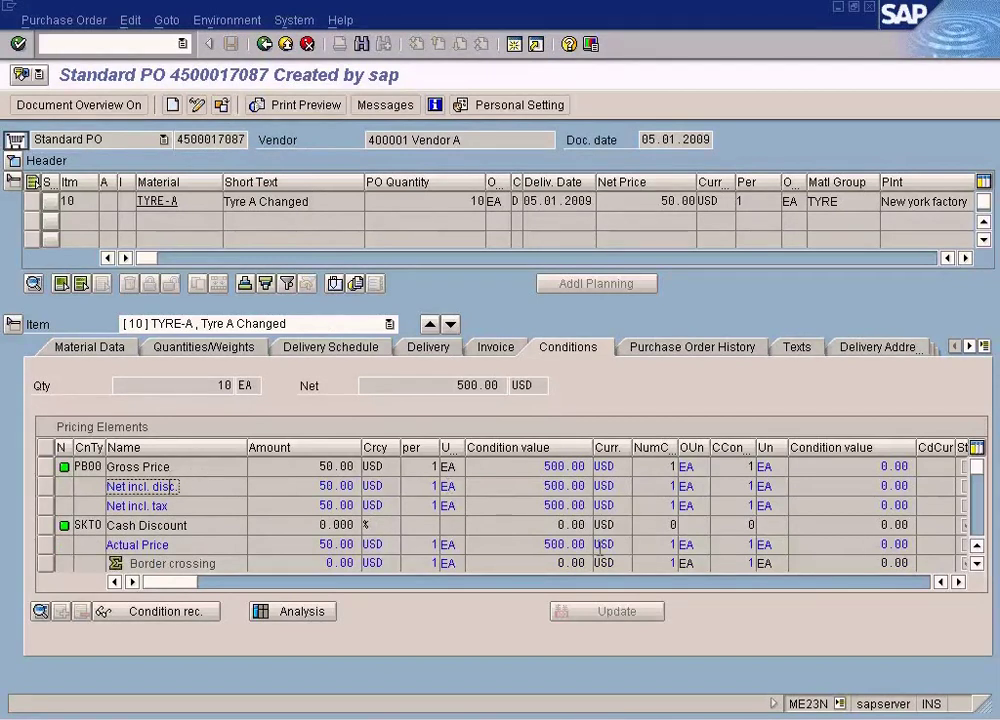
left_click(976, 563)
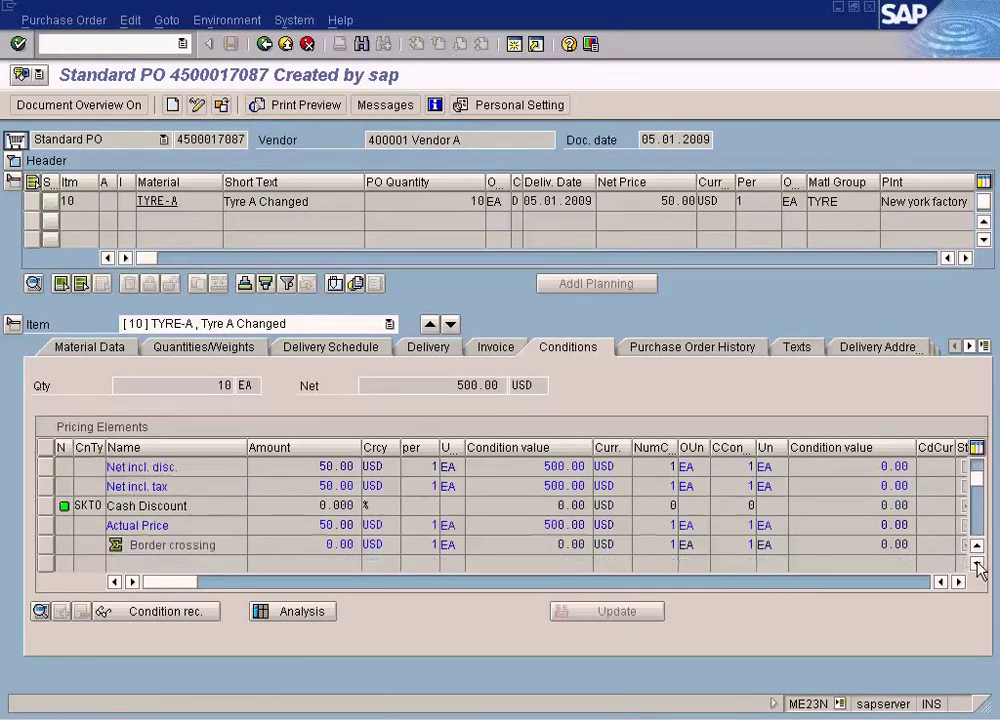
left_click(976, 563)
left_click(976, 563)
Show the document overview and list the TYRE-A purchase order there through a Purchasing Documents selection by its number.
left_click_drag(177, 139, 295, 140)
left_click(235, 140)
left_click(117, 109)
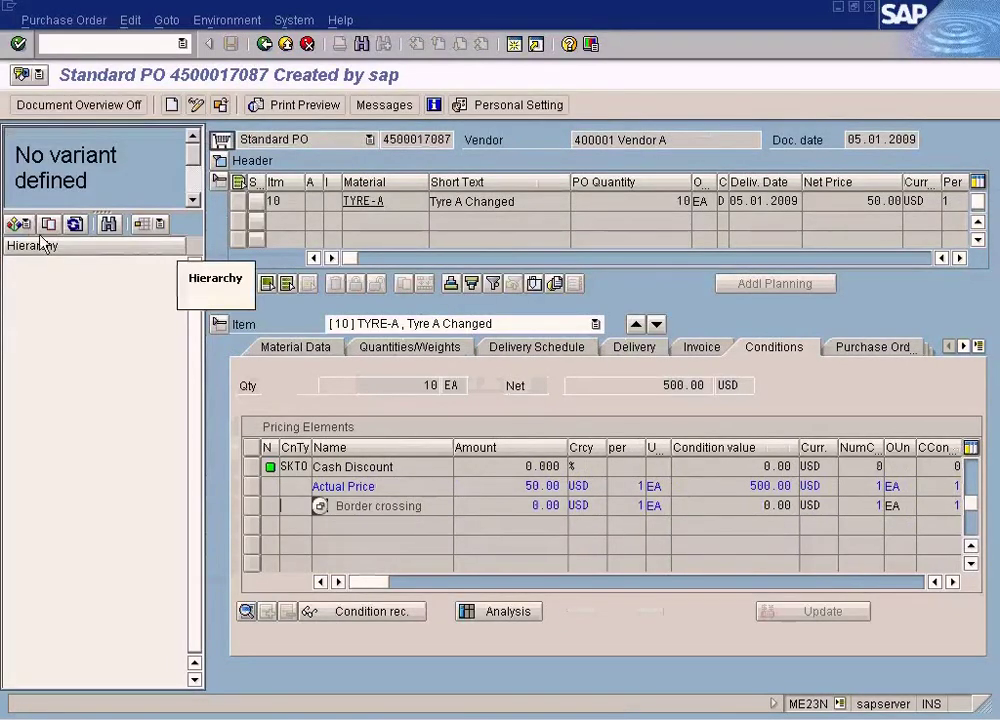
left_click(30, 226)
left_click(42, 250)
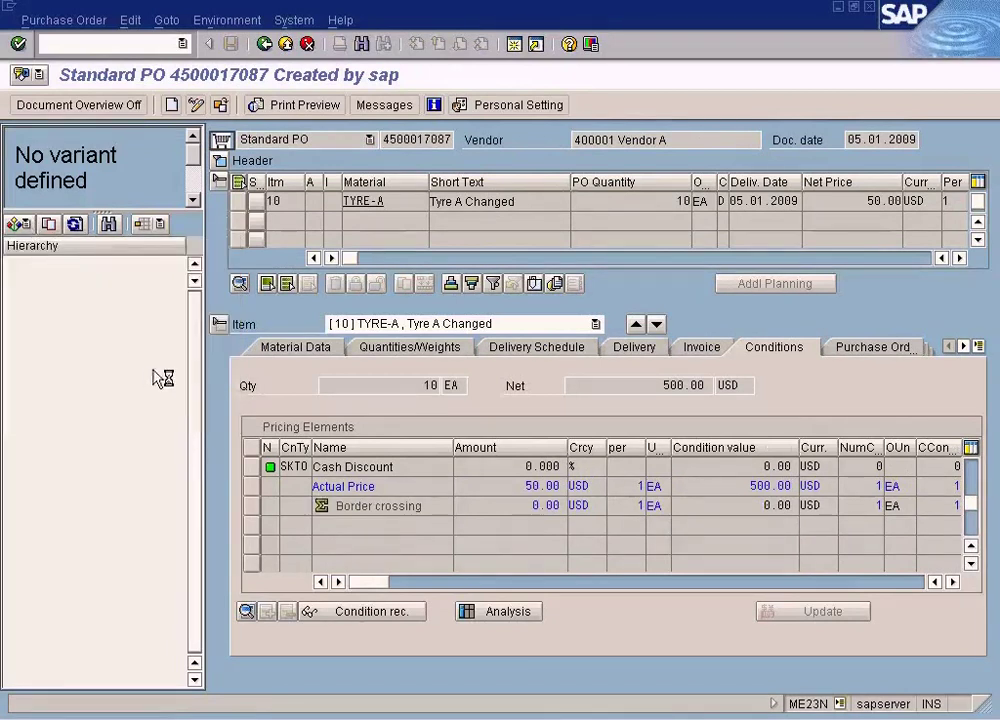
left_click(20, 108)
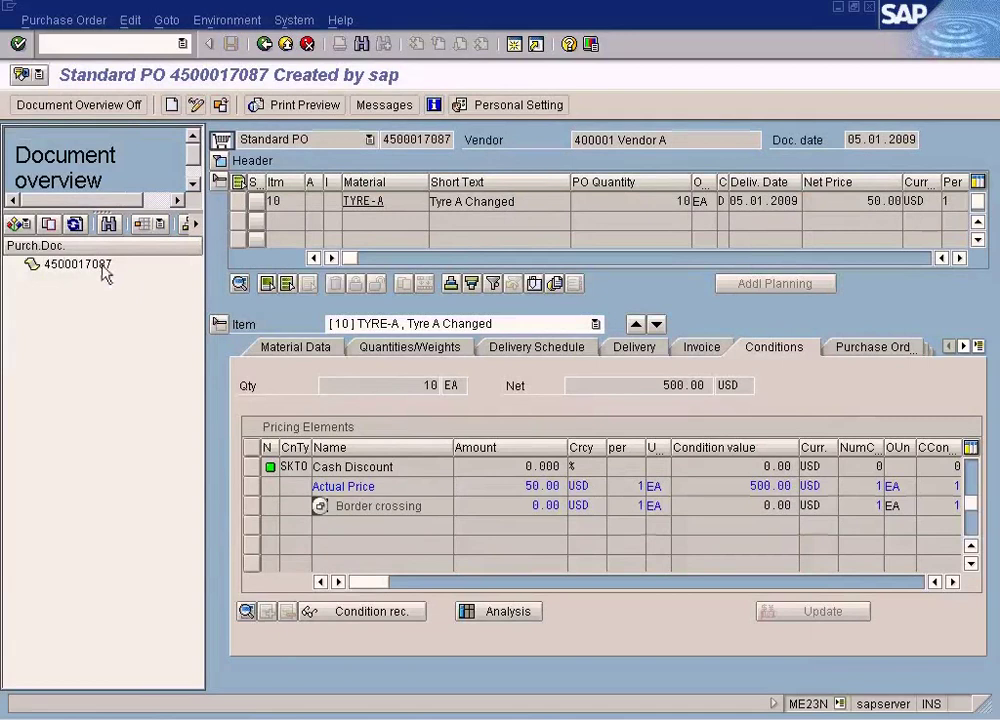
Create a new purchase order by adopting the listed TYRE-A order, and change the item's material to TYRE-C.
left_click(95, 264)
left_click(172, 105)
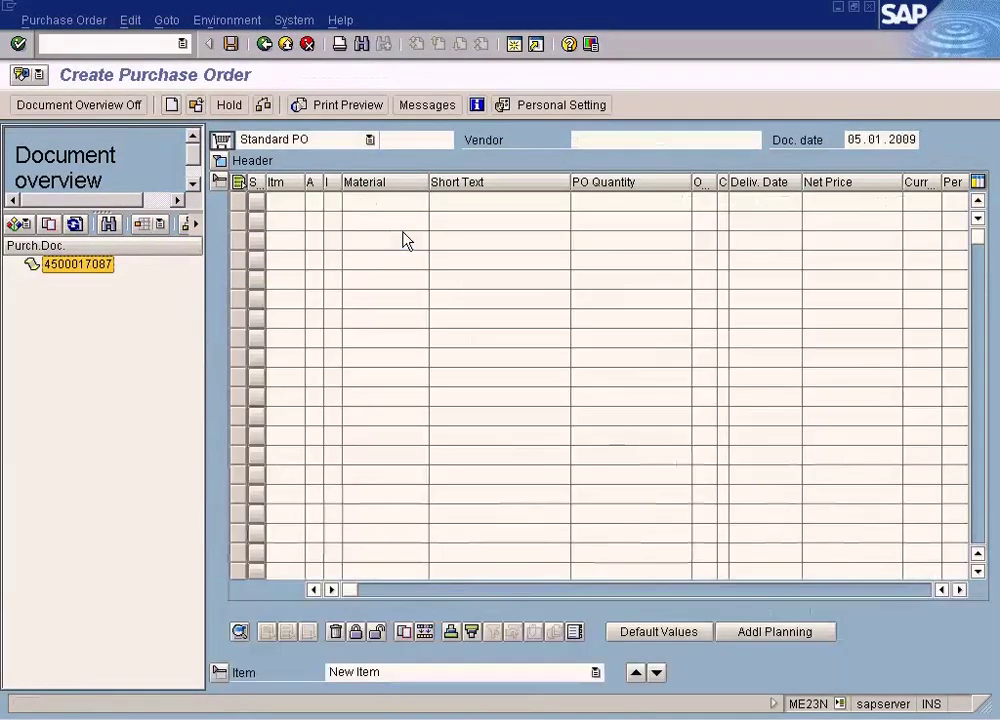
left_click(49, 225)
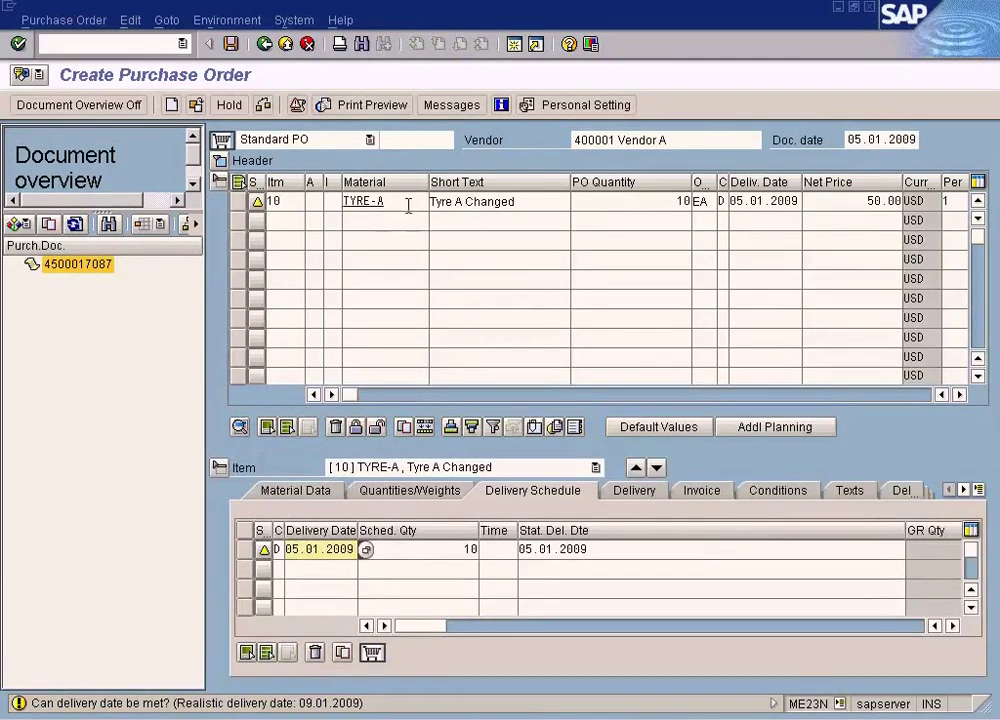
type("C")
key("Return")
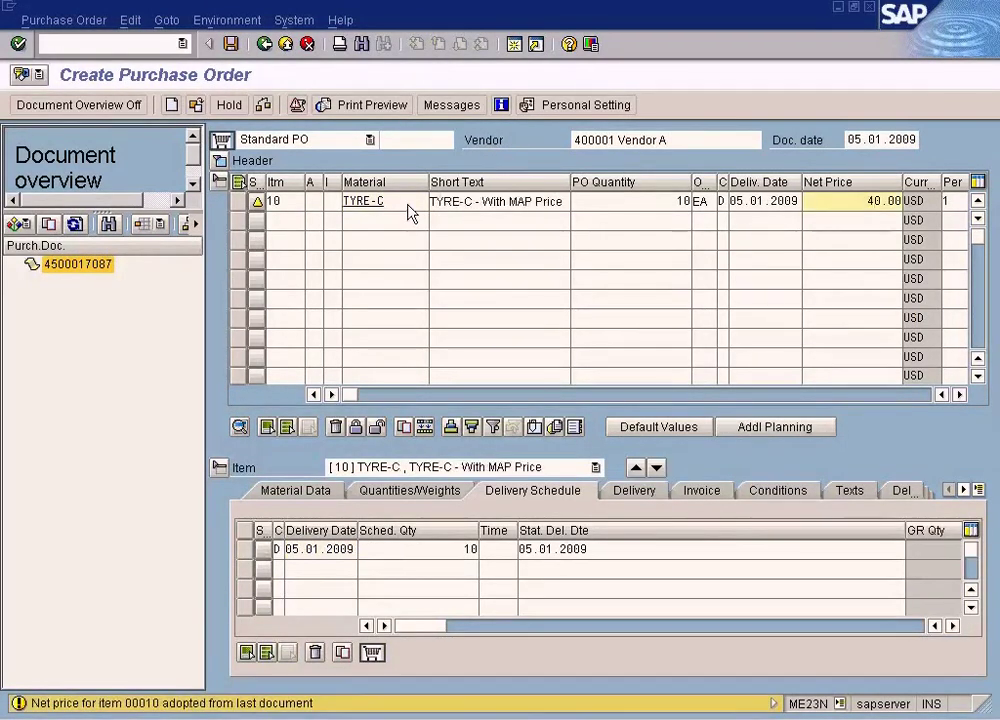
Examine the new TYRE-C item's Customs (Value) condition and exit the purchase order without saving.
left_click(770, 493)
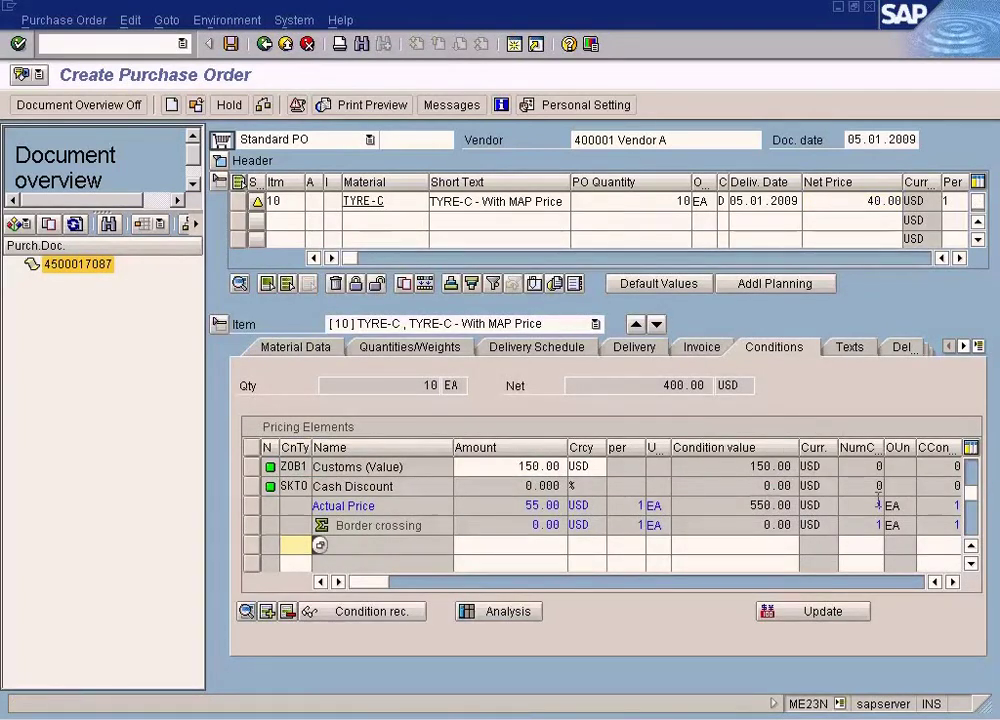
left_click(408, 466)
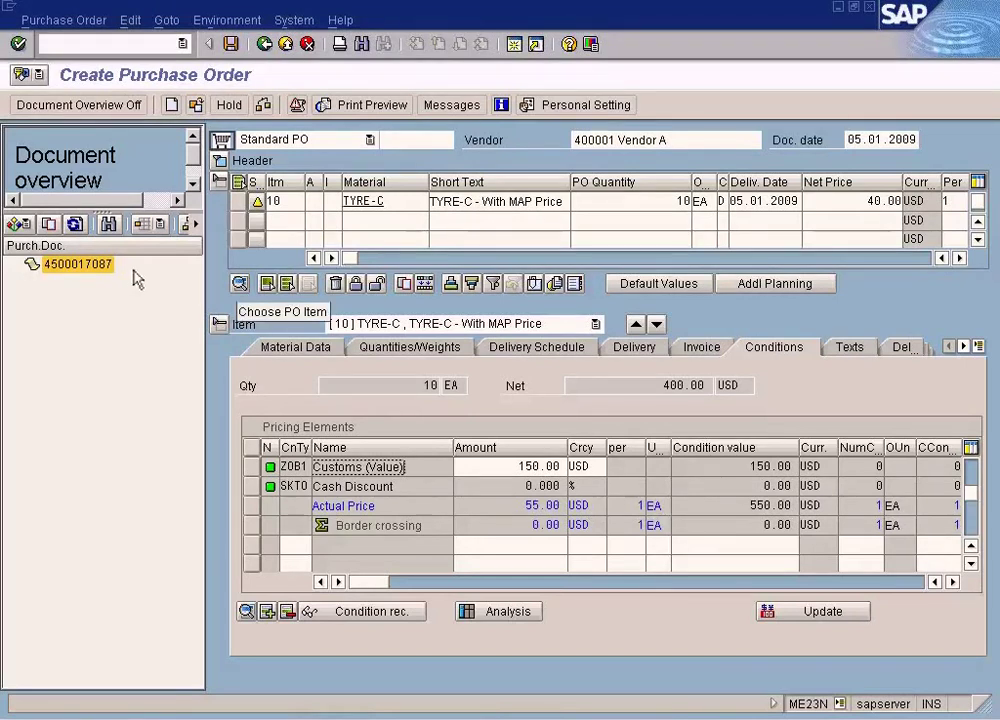
left_click(288, 46)
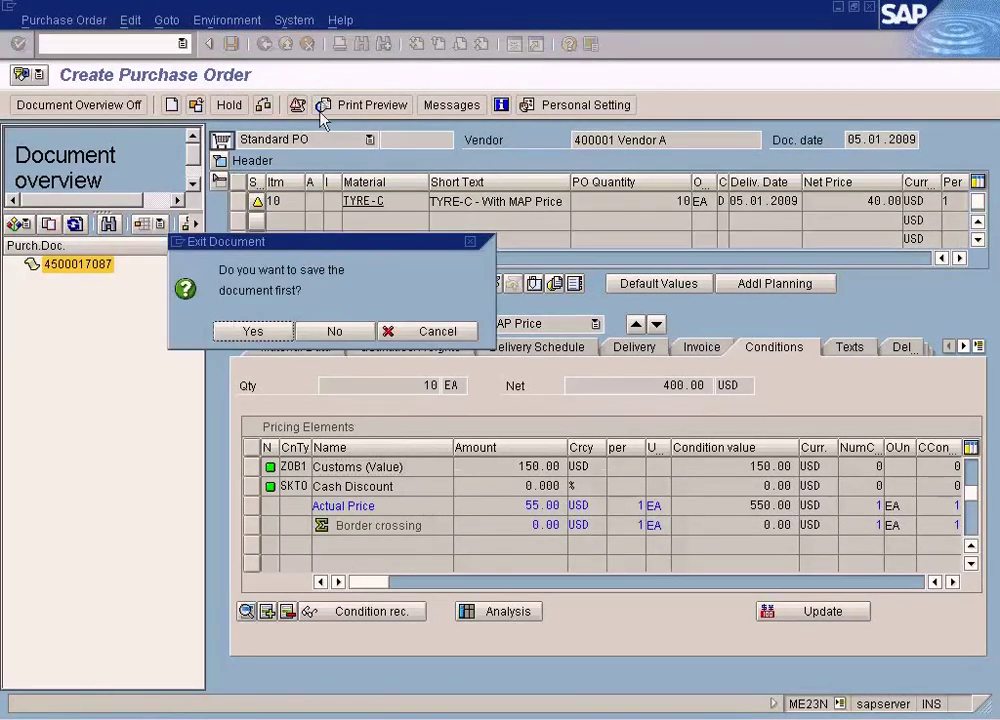
left_click(343, 334)
Start transaction me21n, list the TYRE-A purchase order in the document overview and adopt it into the new order.
type("me21")
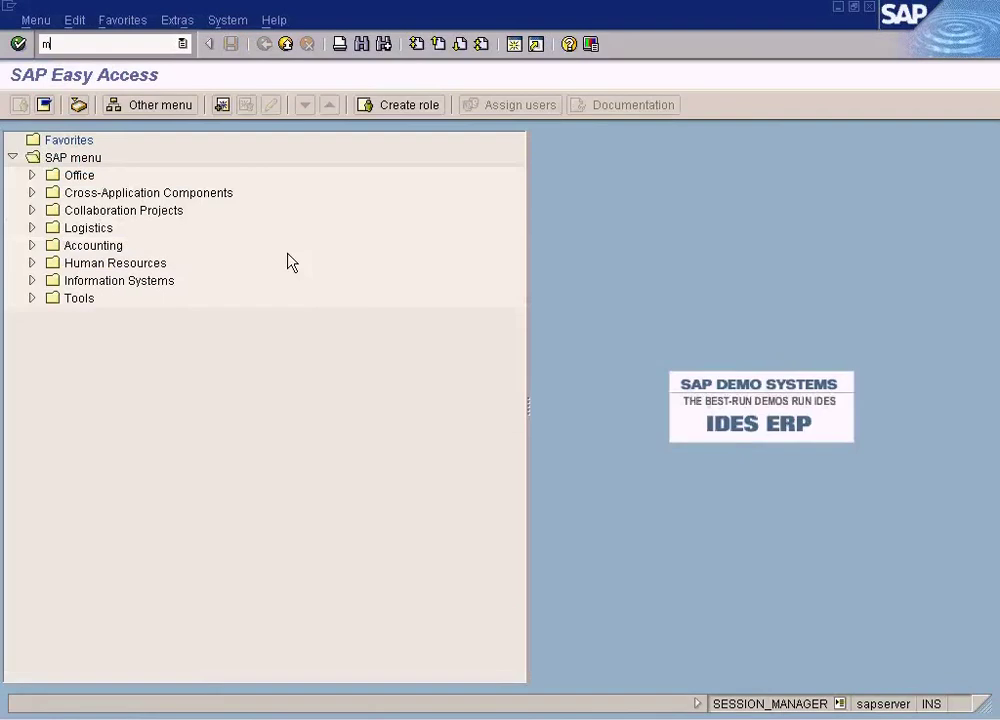
type("n")
key("Return")
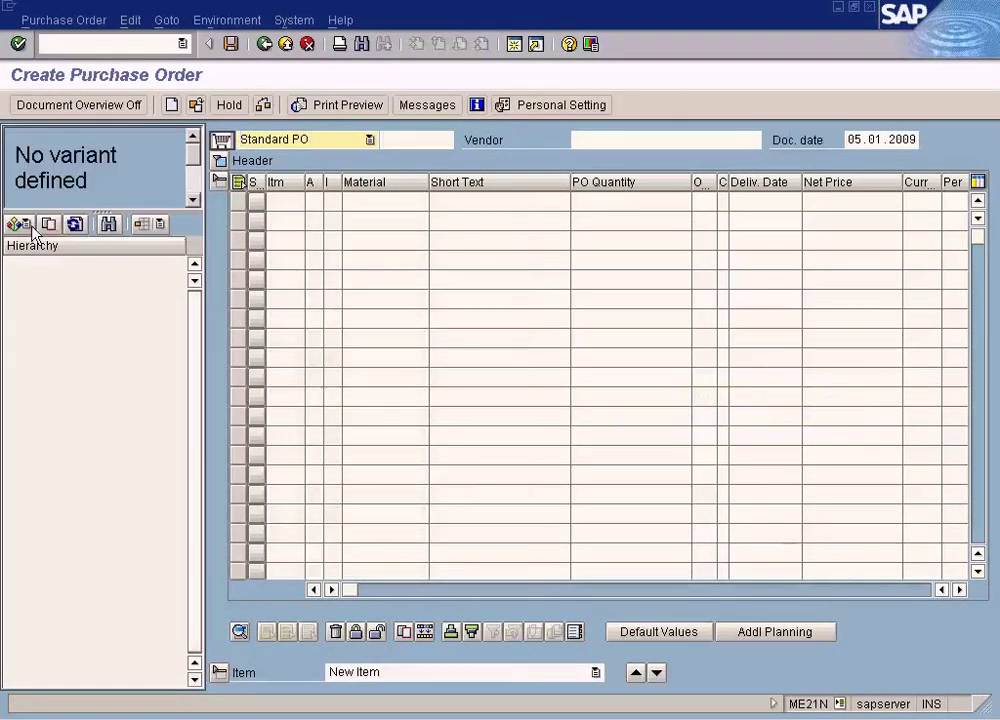
left_click(31, 227)
left_click(38, 249)
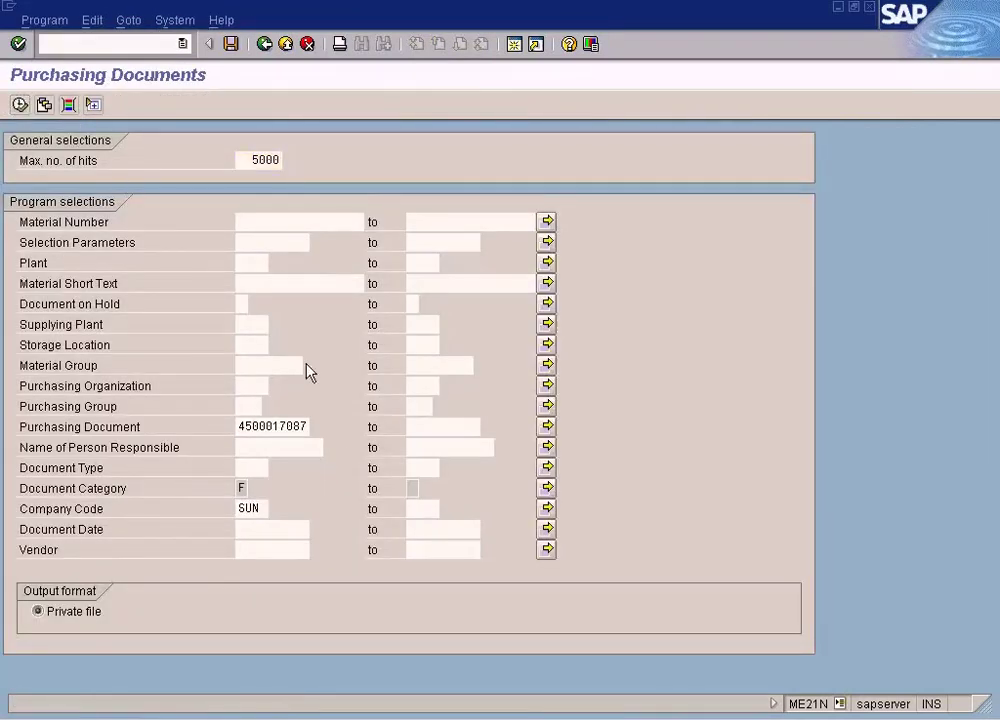
key("F8")
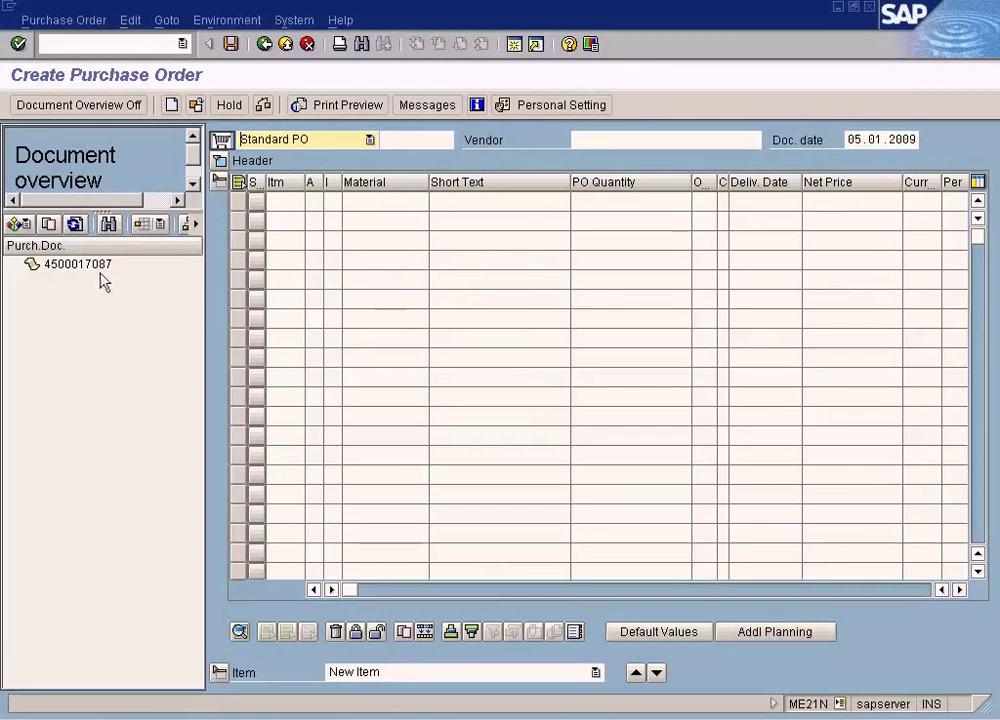
double_click(78, 264)
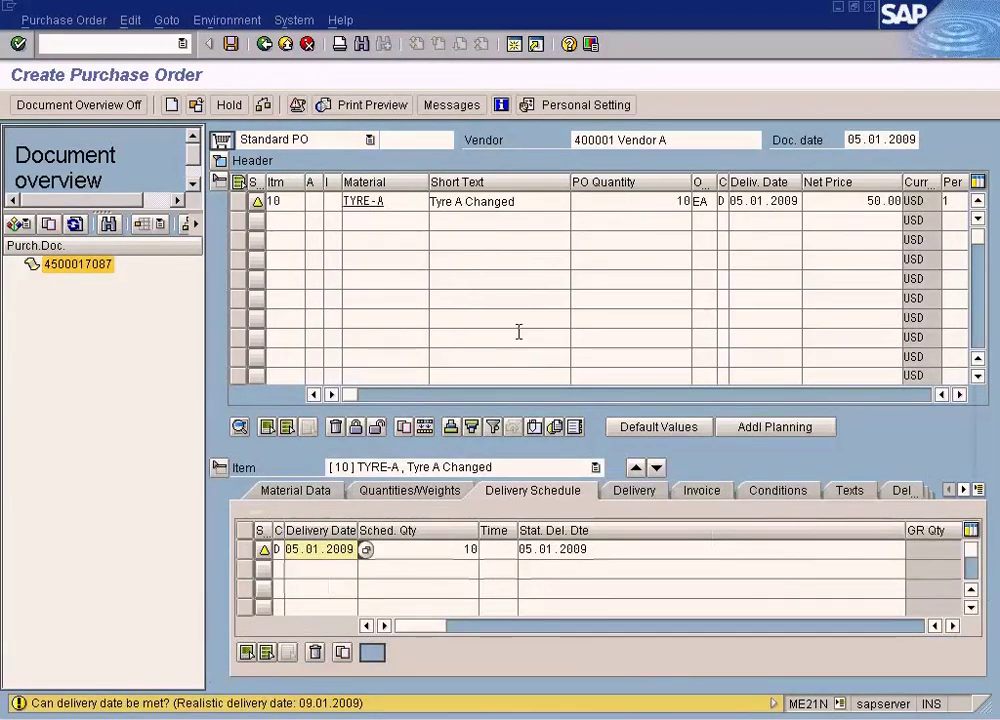
Examine the pricing elements in the conditions of the adopted TYRE-A item.
left_click(783, 493)
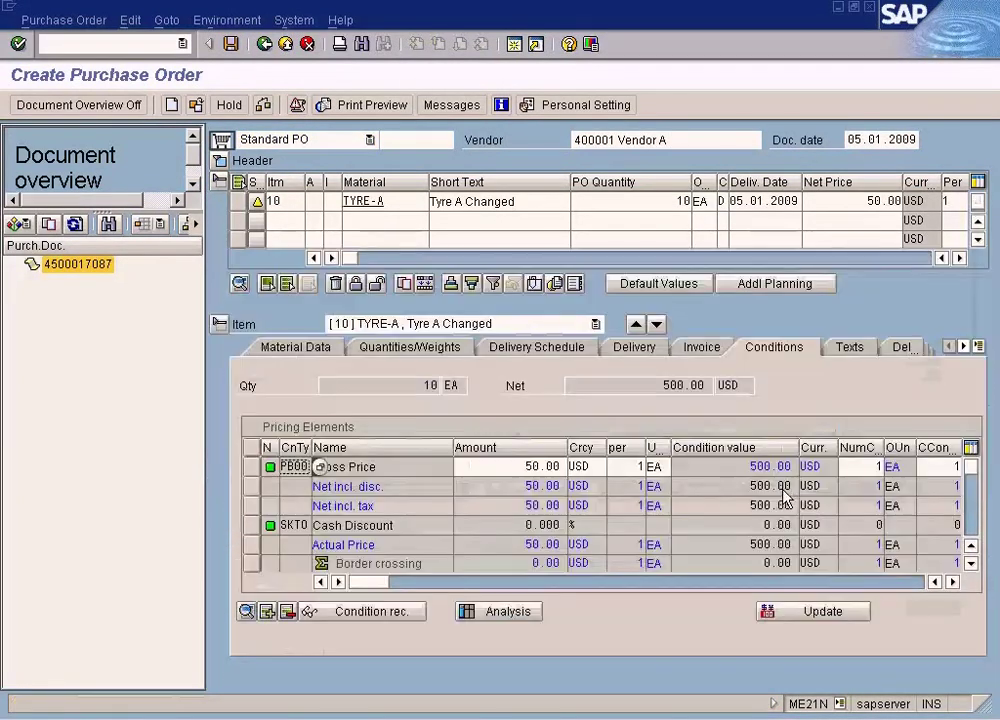
left_click(970, 563)
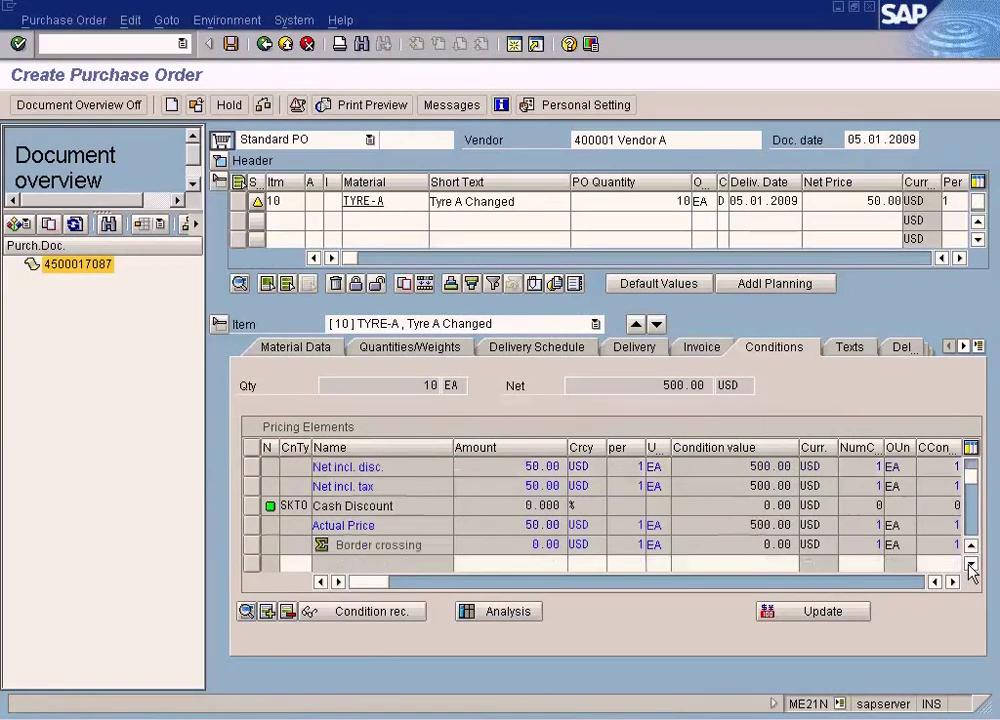
left_click(970, 563)
left_click(970, 563)
left_click(970, 563)
left_click_drag(971, 477, 971, 464)
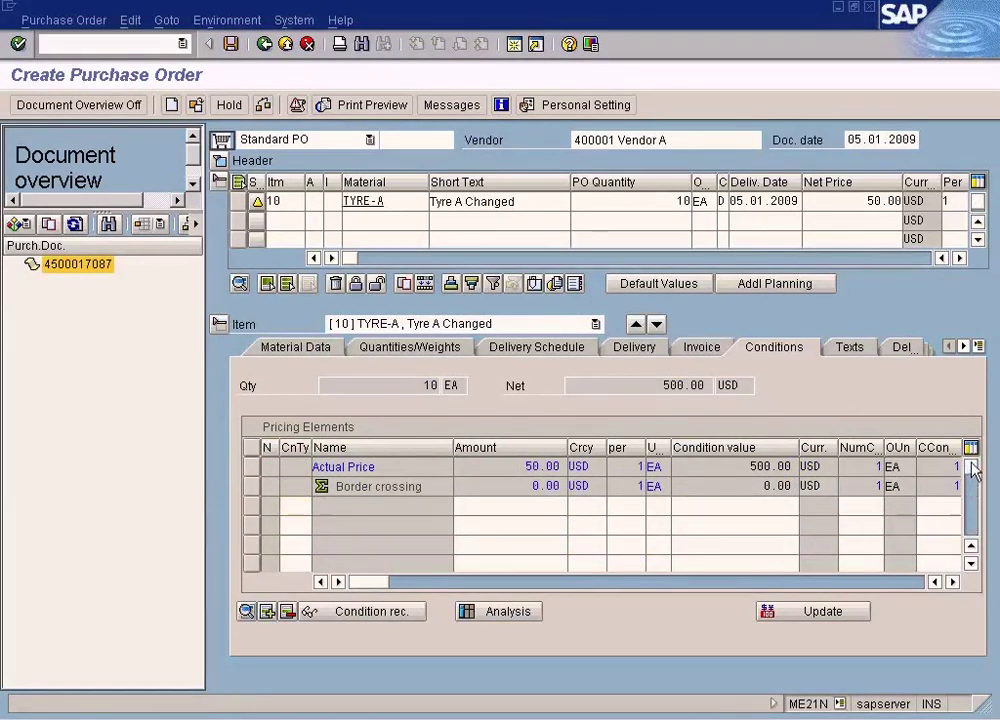
Change the item's material to TYRE-C and read the long text of the net price message.
left_click(404, 201)
type("C")
key("Return")
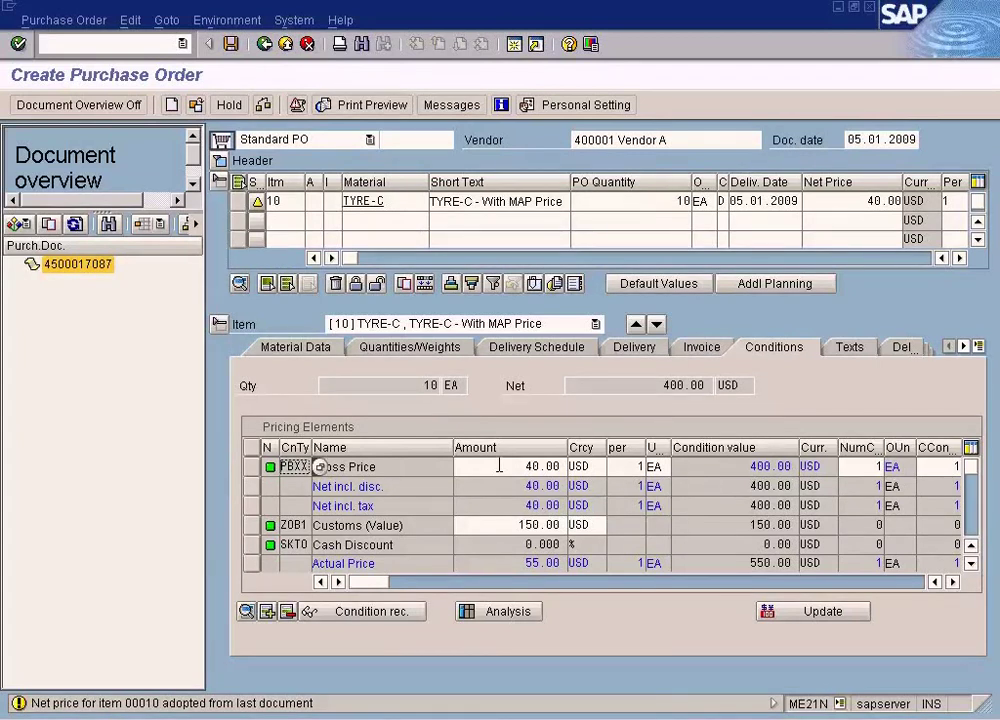
double_click(288, 706)
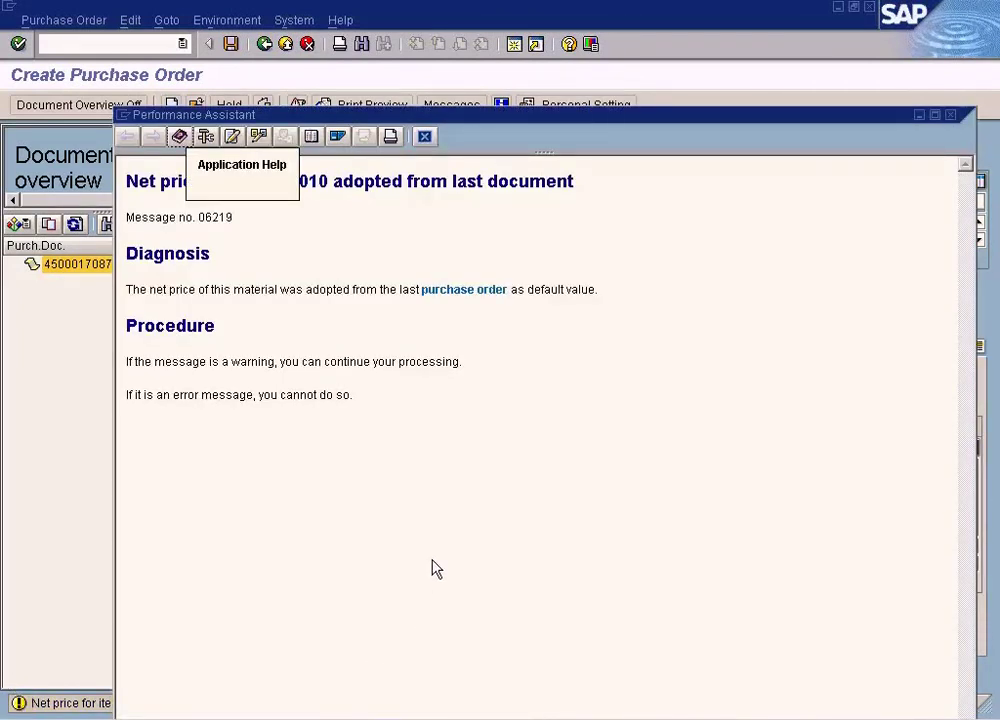
left_click(424, 138)
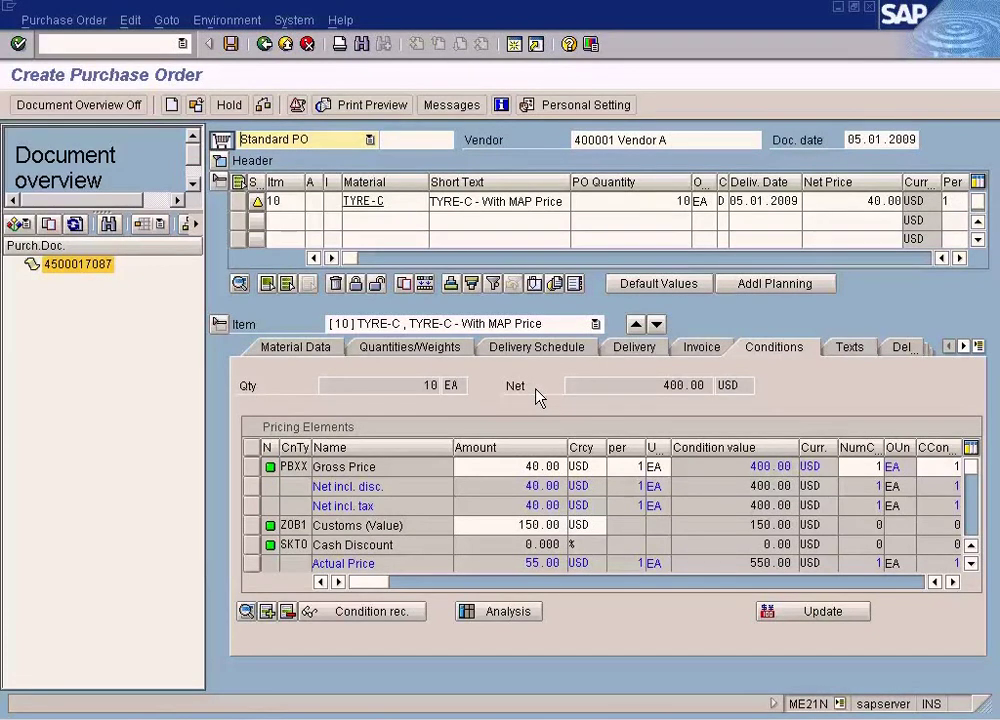
Remove the Customs (Value) condition from the TYRE-C item's pricing elements and check the purchase order.
left_click(474, 521)
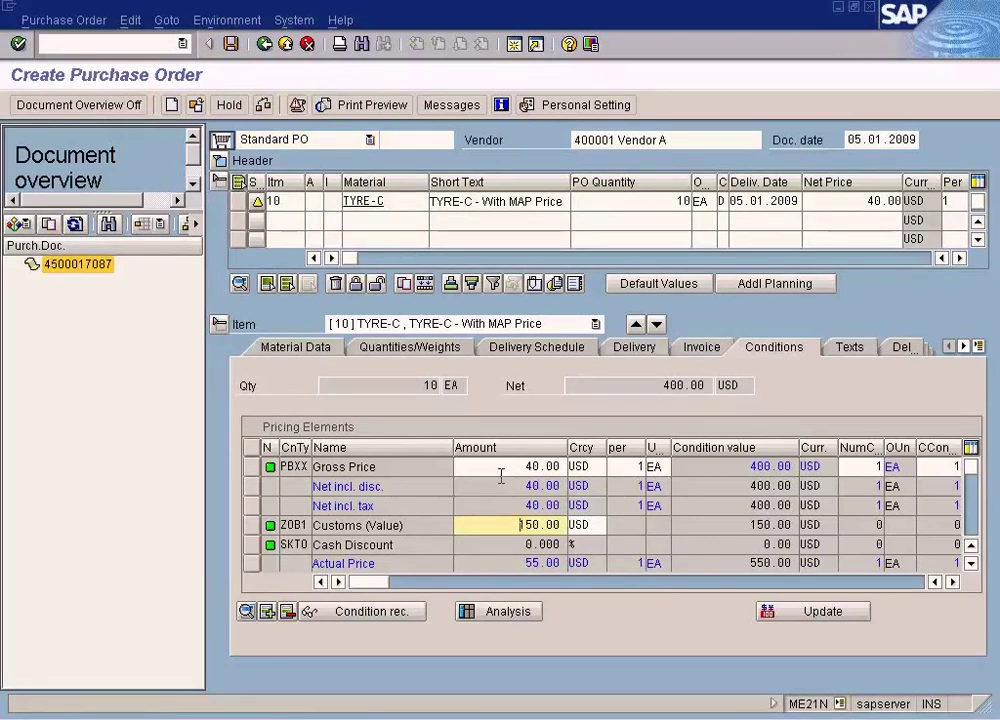
left_click(251, 527)
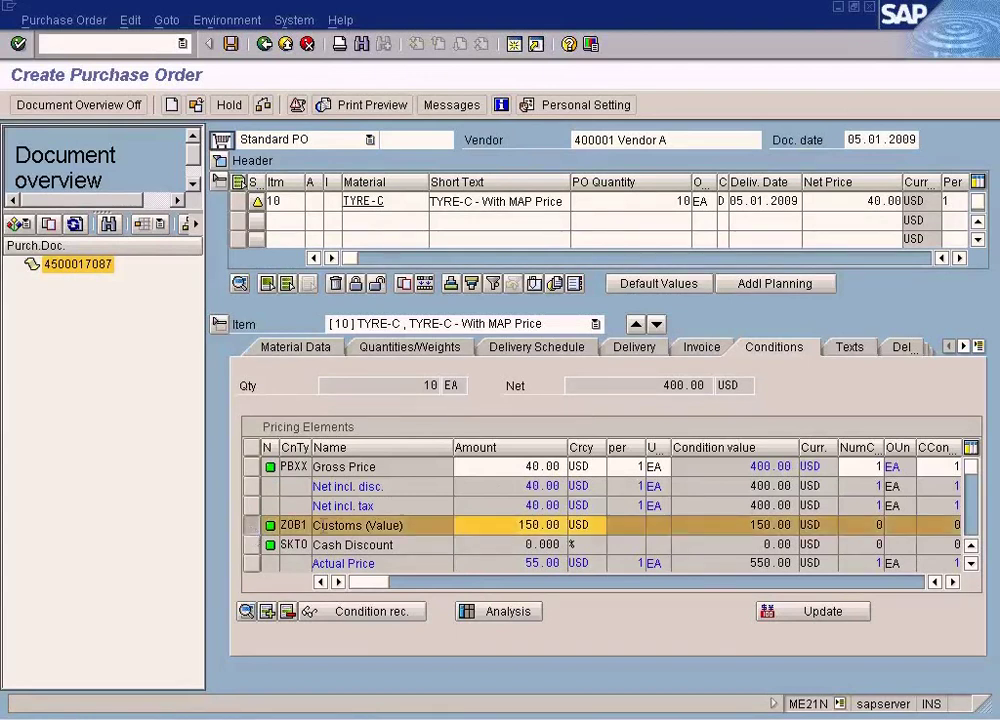
left_click(287, 611)
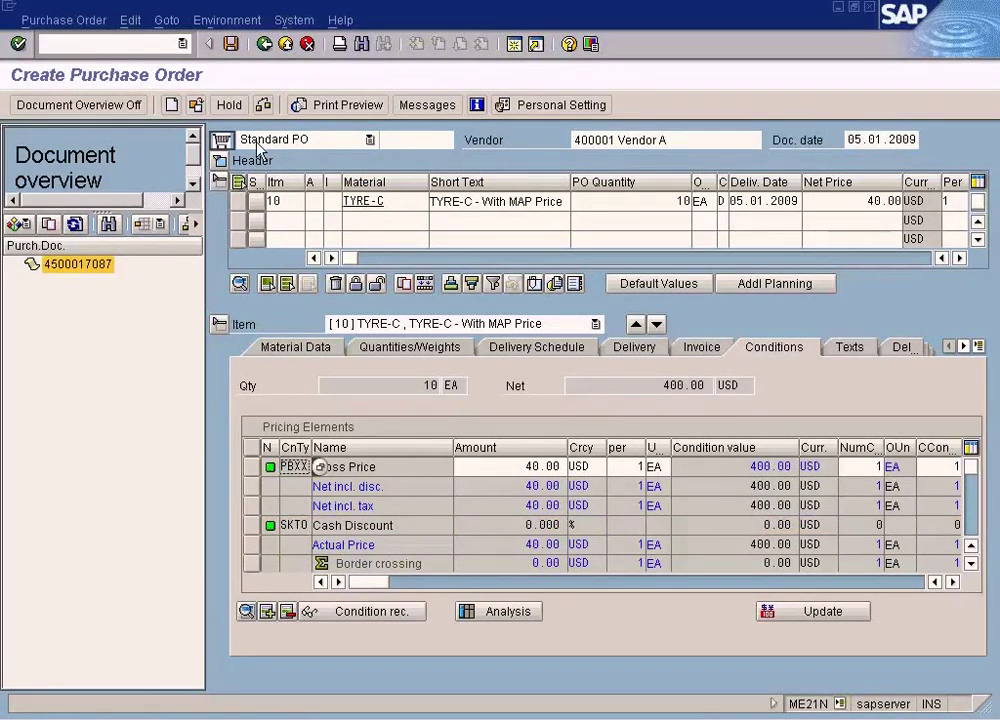
left_click(262, 108)
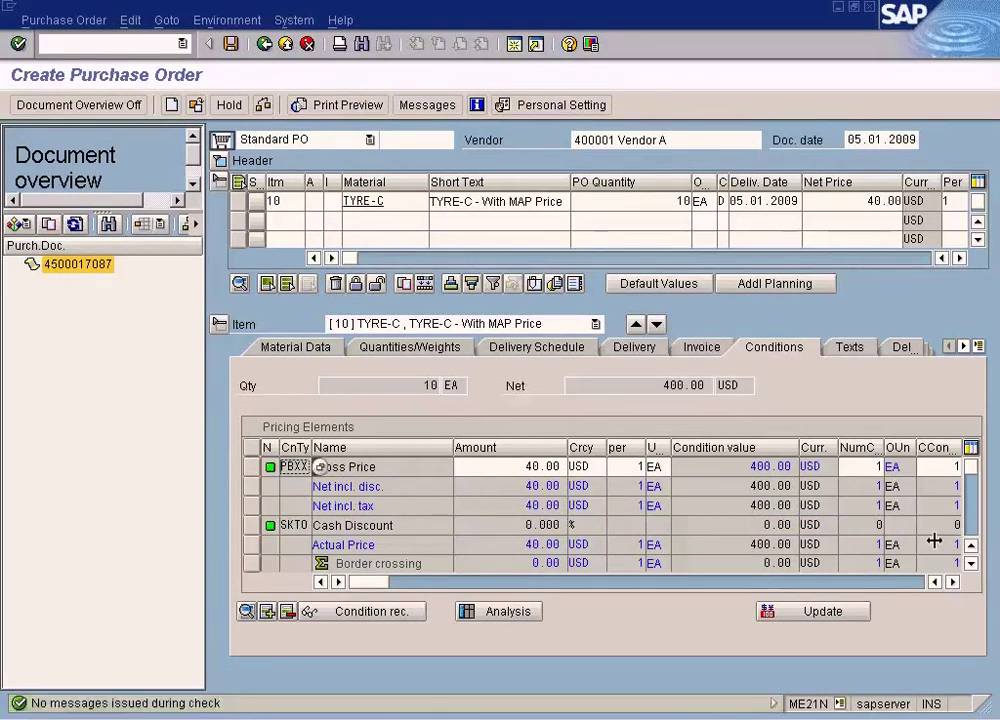
left_click(970, 563)
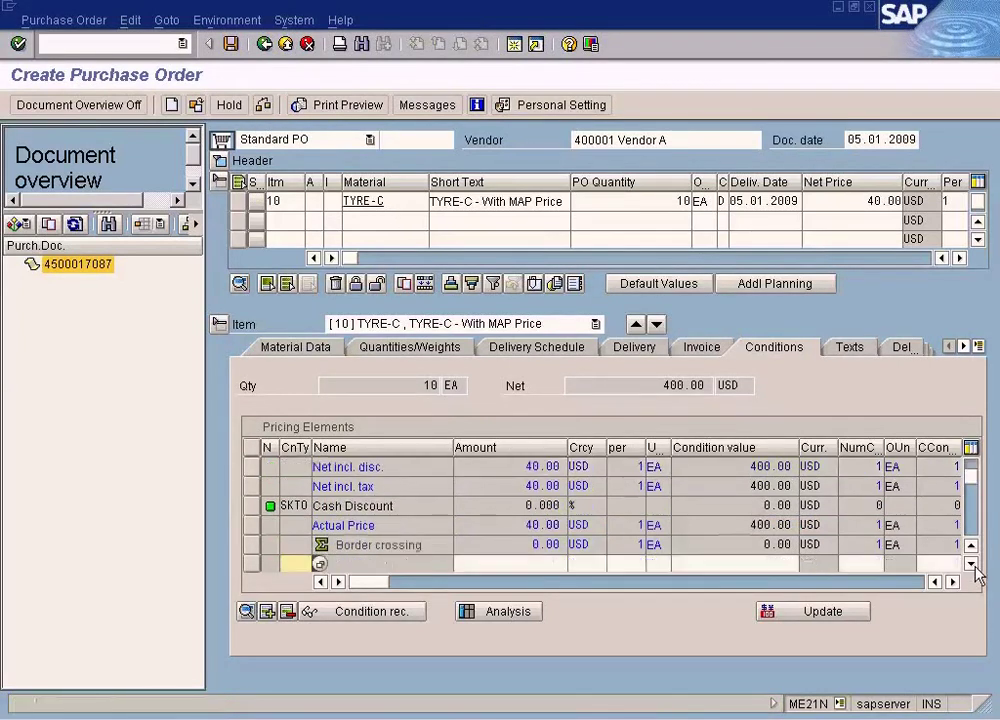
left_click(970, 563)
left_click_drag(972, 490, 968, 463)
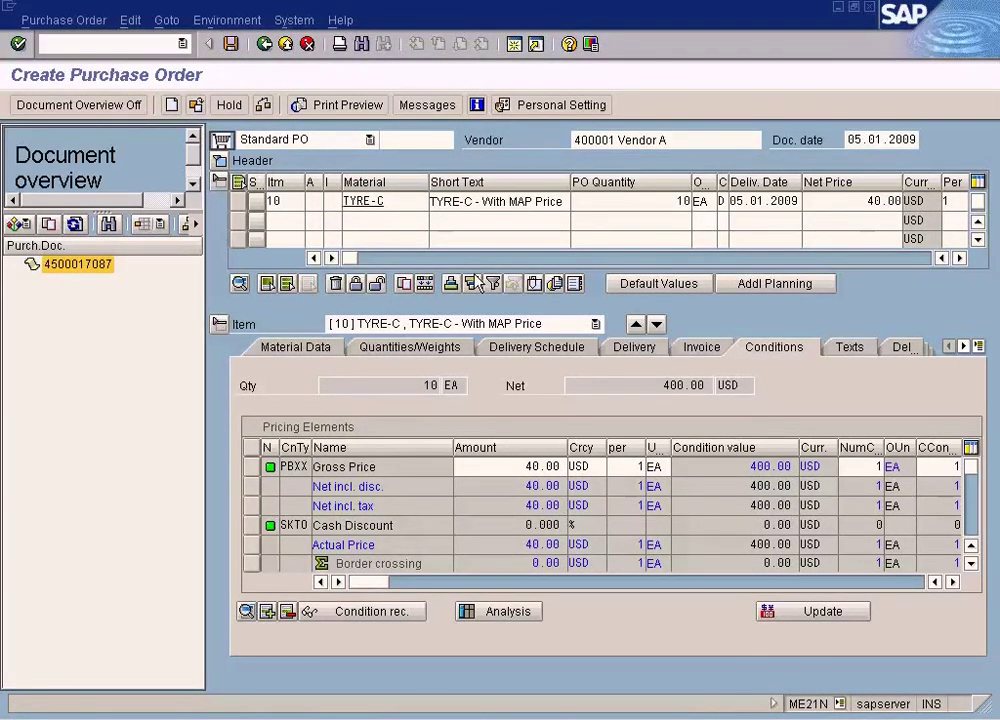
Save the purchase order and copy its new number from the long text of the creation message.
key("ctrl+s")
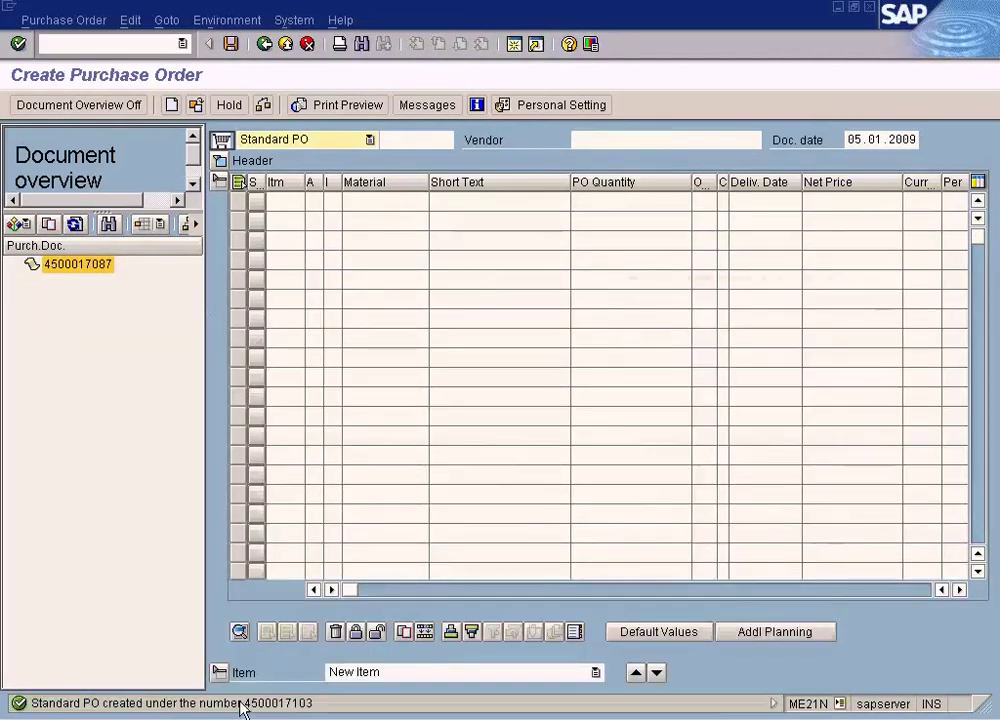
left_click(241, 707)
double_click(513, 188)
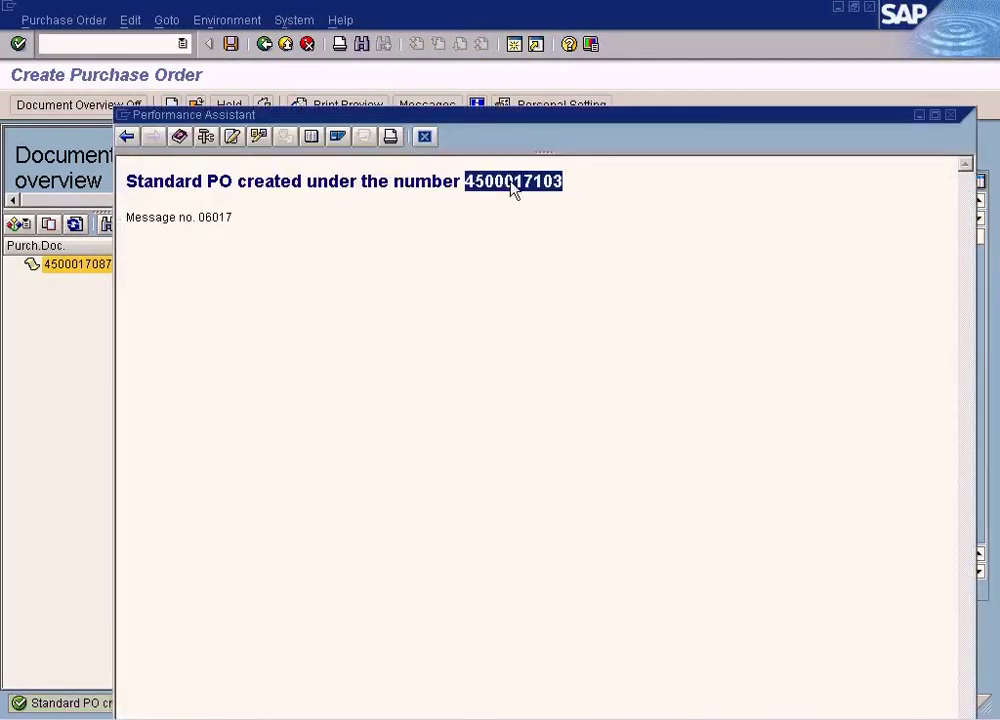
left_click(424, 136)
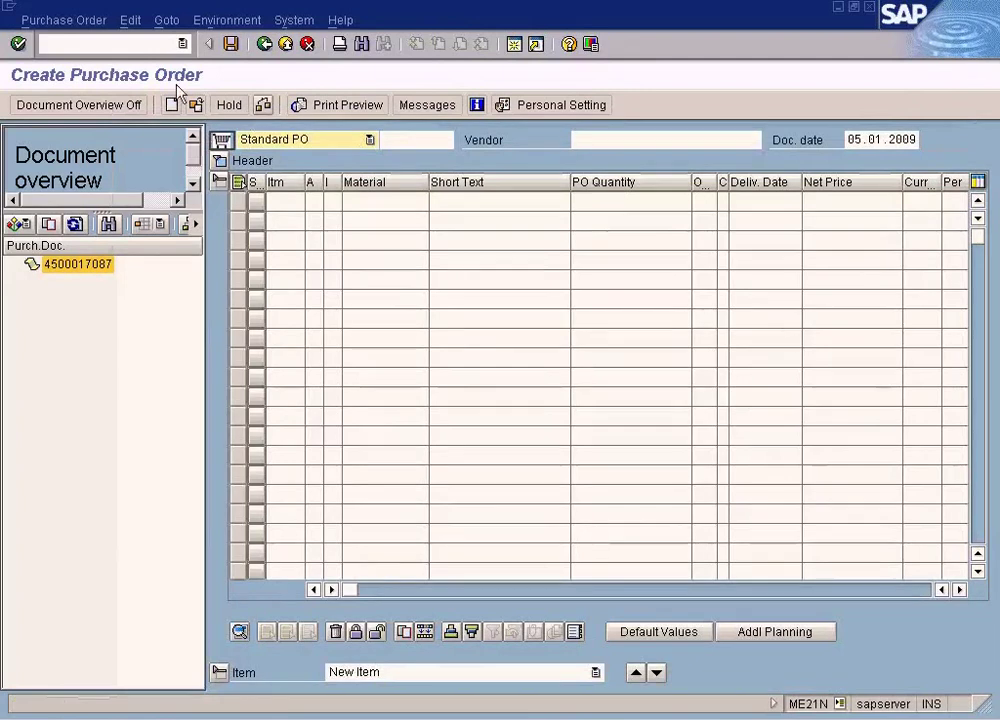
Start transaction migo and load the new purchase order for goods receipt.
left_click(143, 45)
type("/")
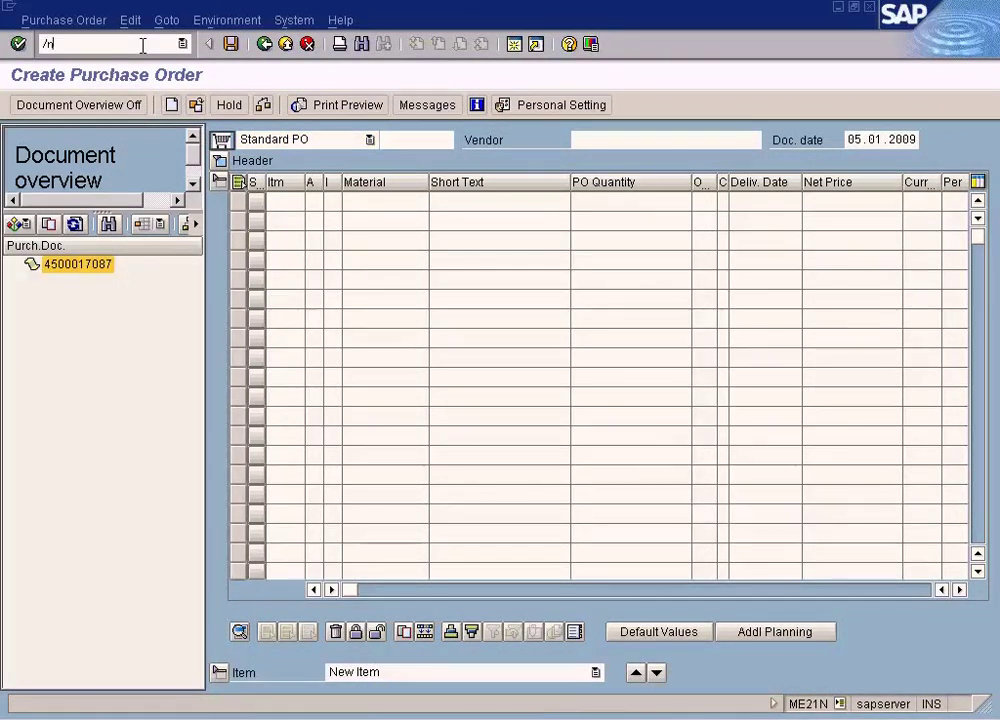
type("nmig")
key("Return")
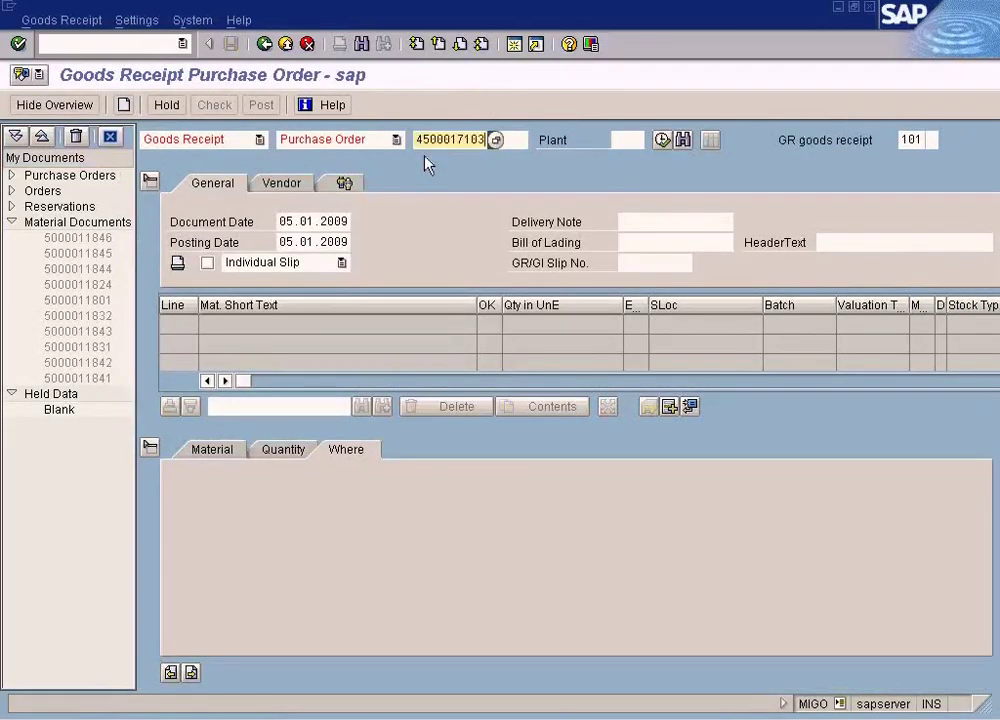
key("Return")
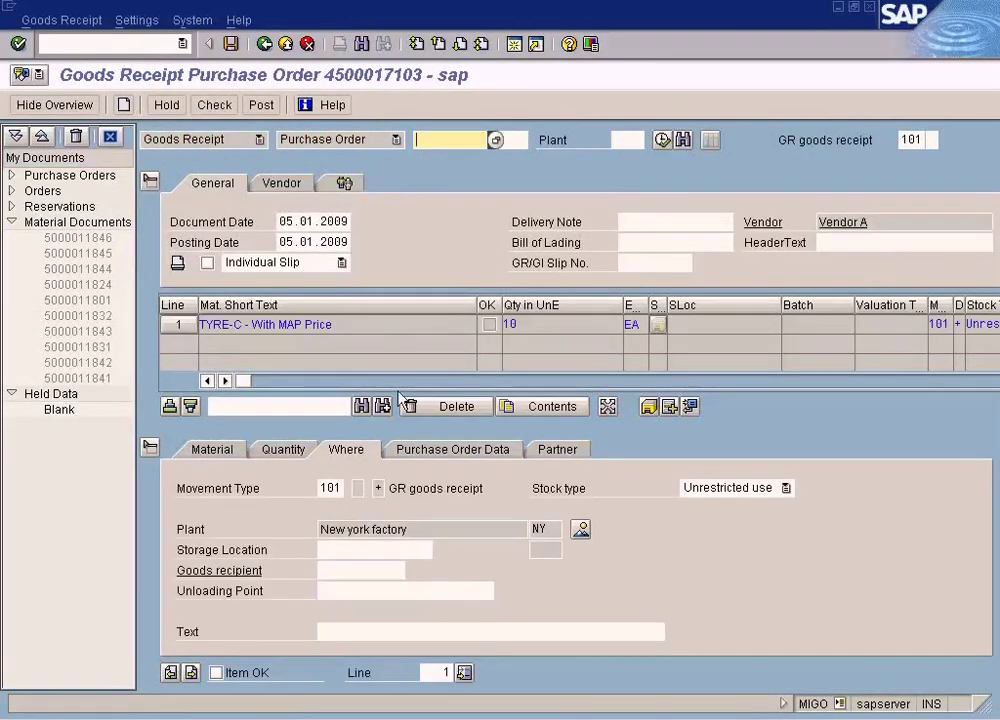
Set storage location WH1 and a quantity of 6 EA, mark the item as OK and post the goods receipt.
left_click(355, 549)
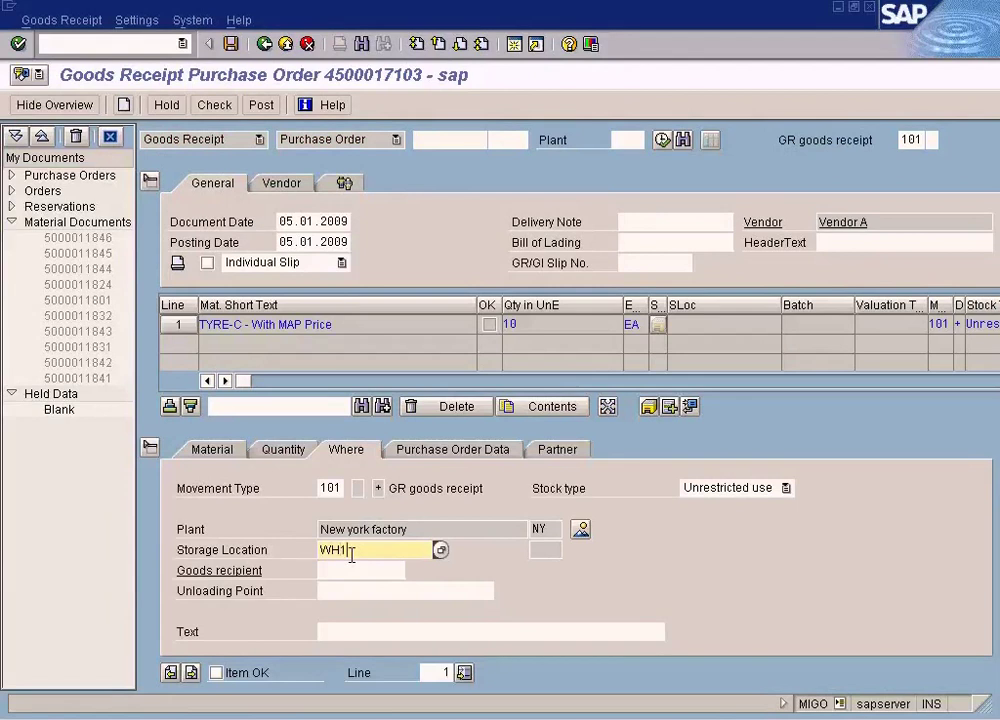
left_click(281, 449)
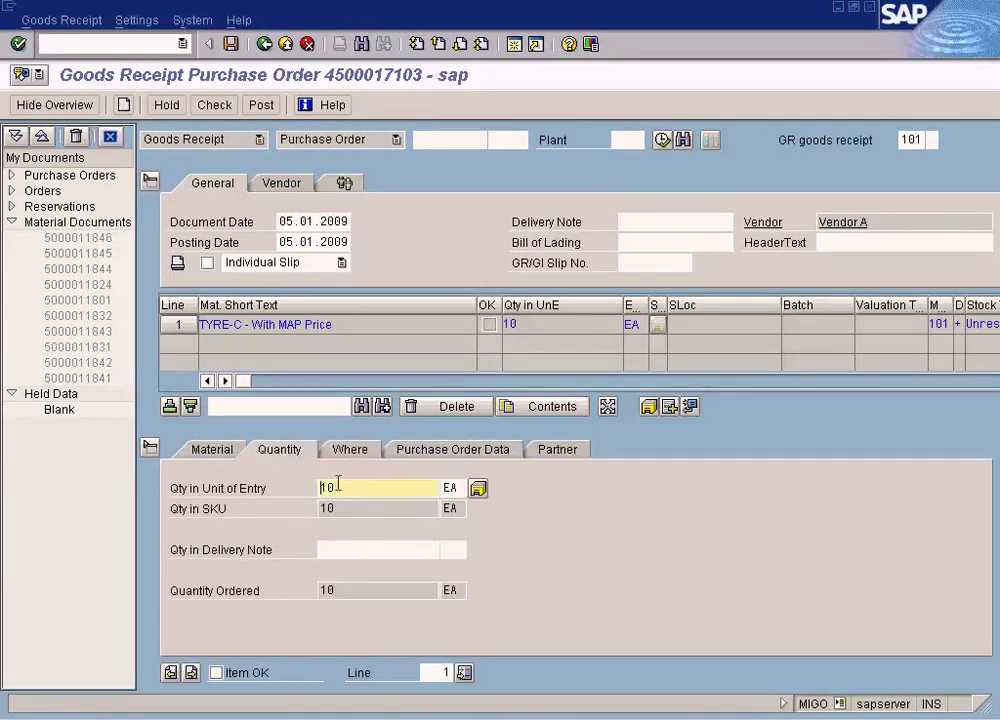
left_click_drag(357, 488, 269, 481)
type("6")
left_click(231, 44)
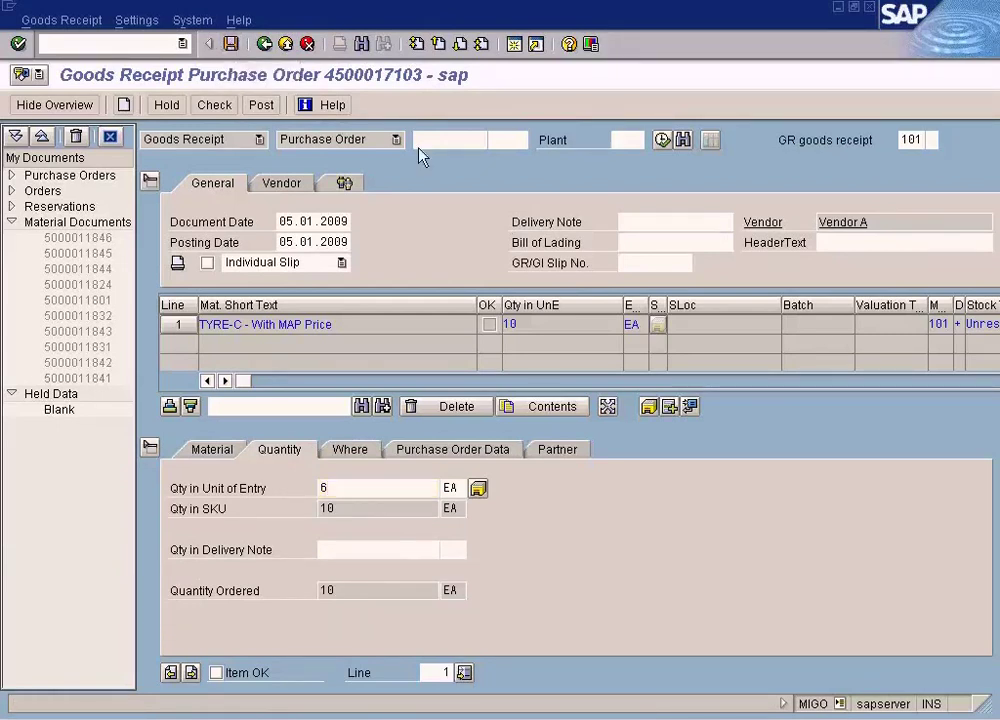
left_click(229, 674)
left_click(255, 104)
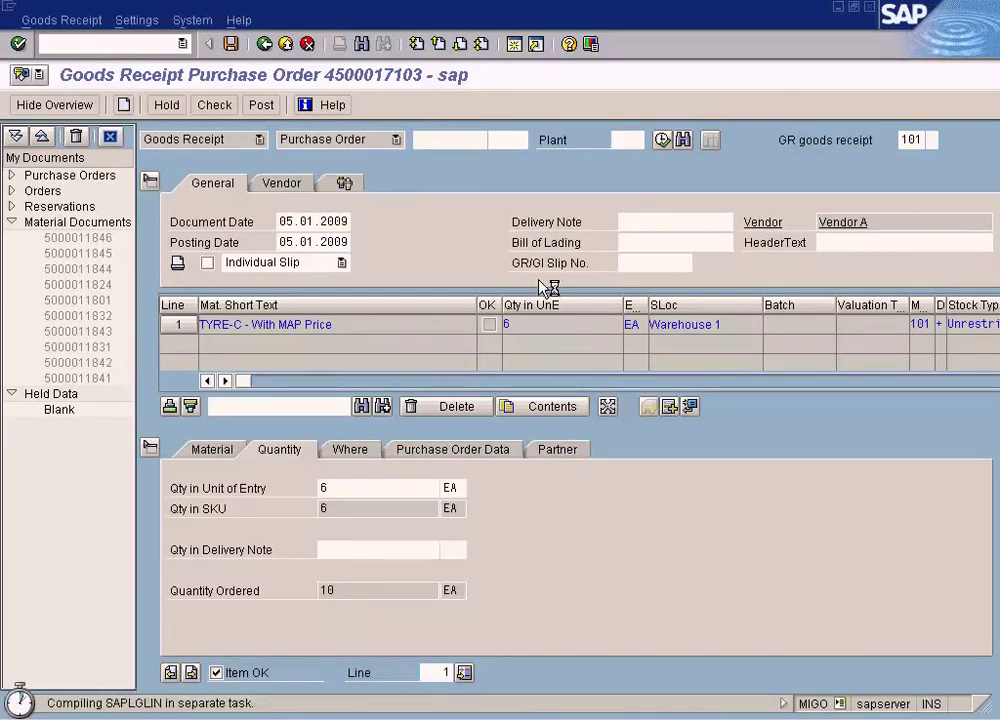
Switch to Notepad, record the purchase order number there and copy it once the goods receipt has posted.
key("alt+Tab")
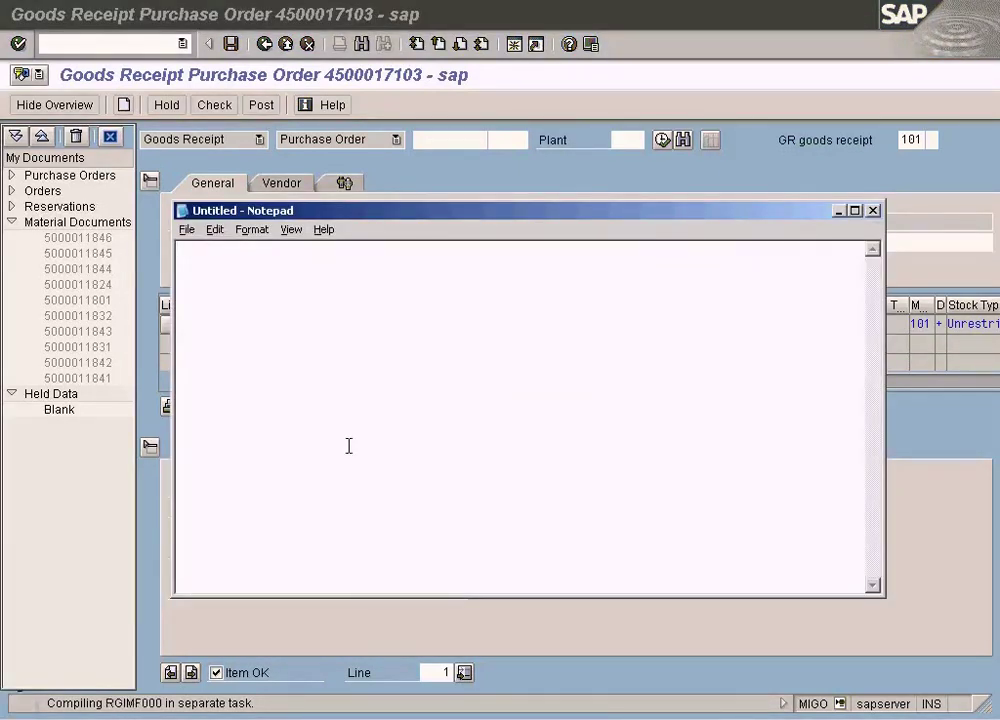
key("alt+Tab")
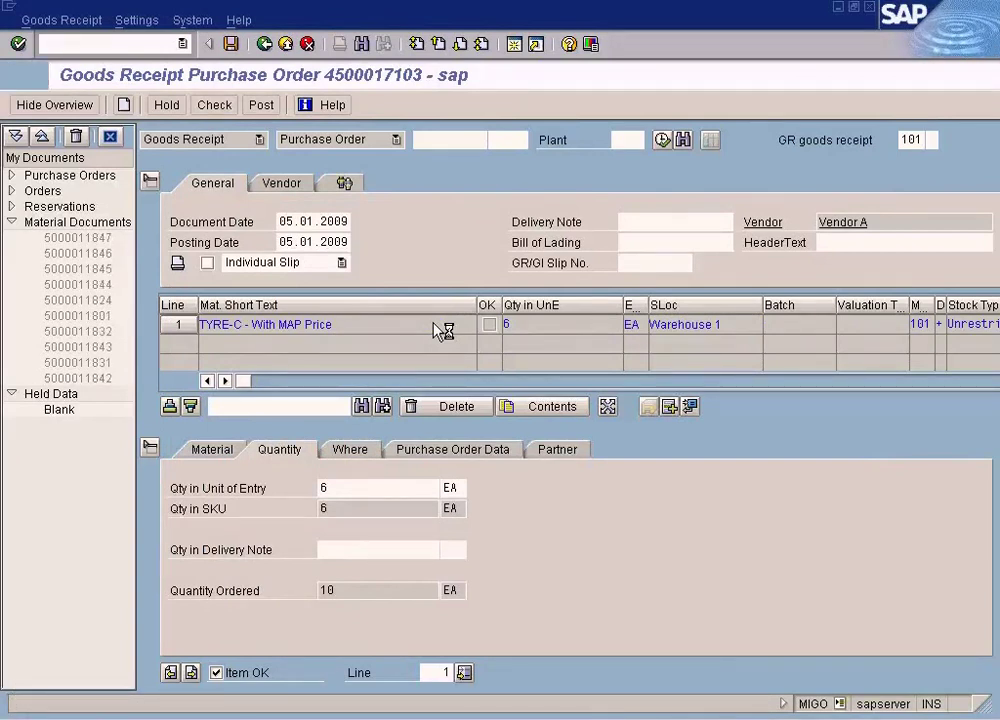
left_click(60, 20)
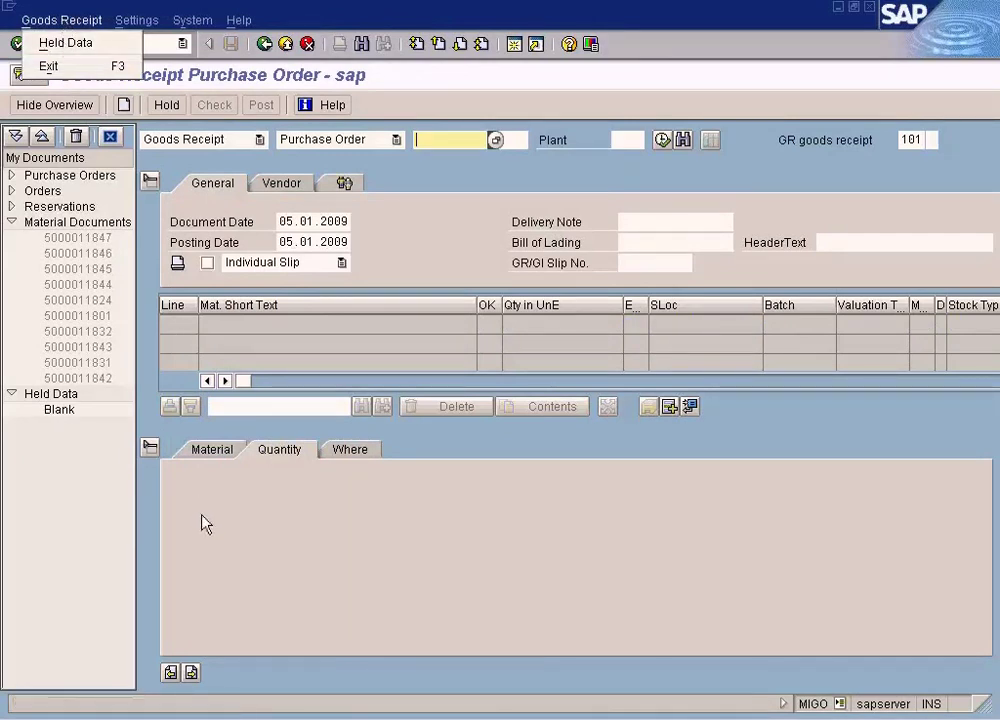
key("alt+Tab")
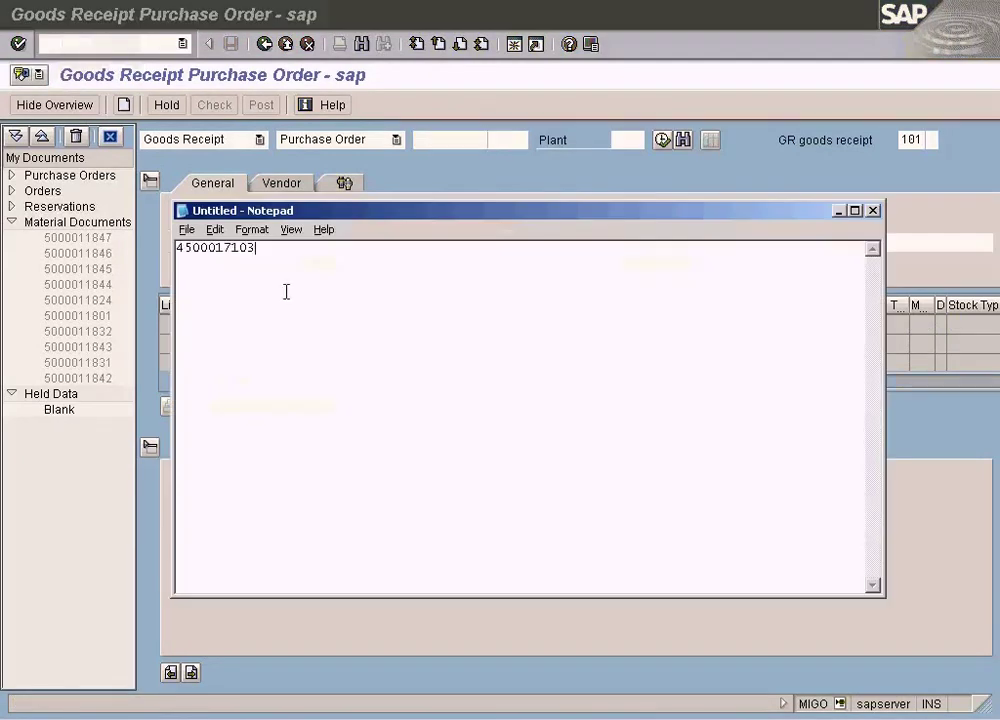
double_click(222, 254)
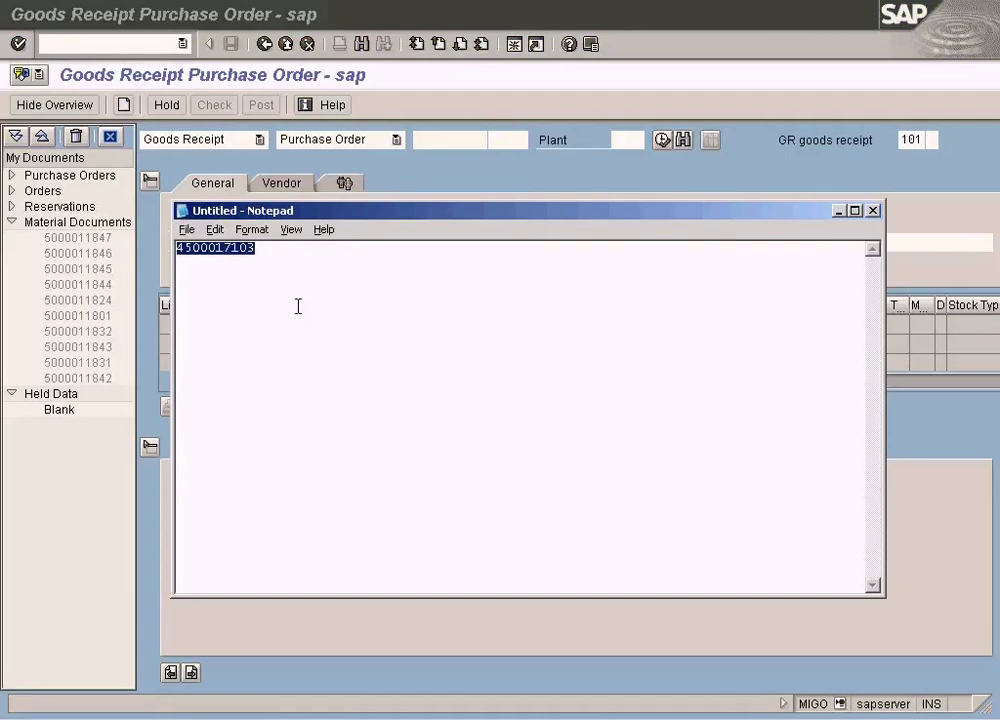
Start transaction me23n and display the new TYRE-C purchase order by its number.
left_click(132, 44)
type("/nme23n")
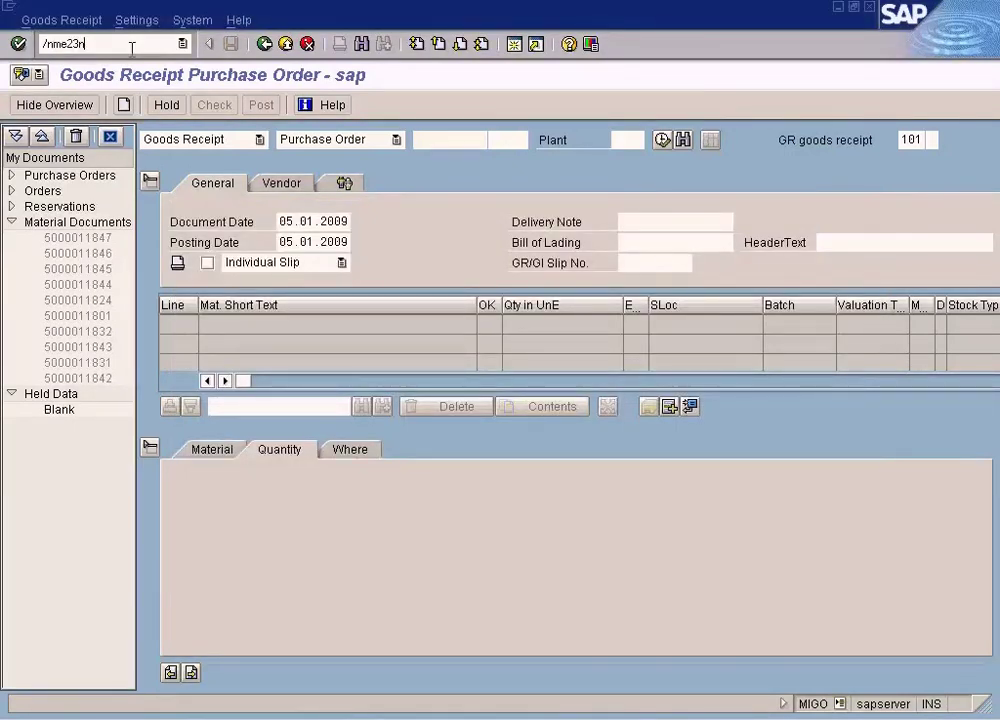
key("Return")
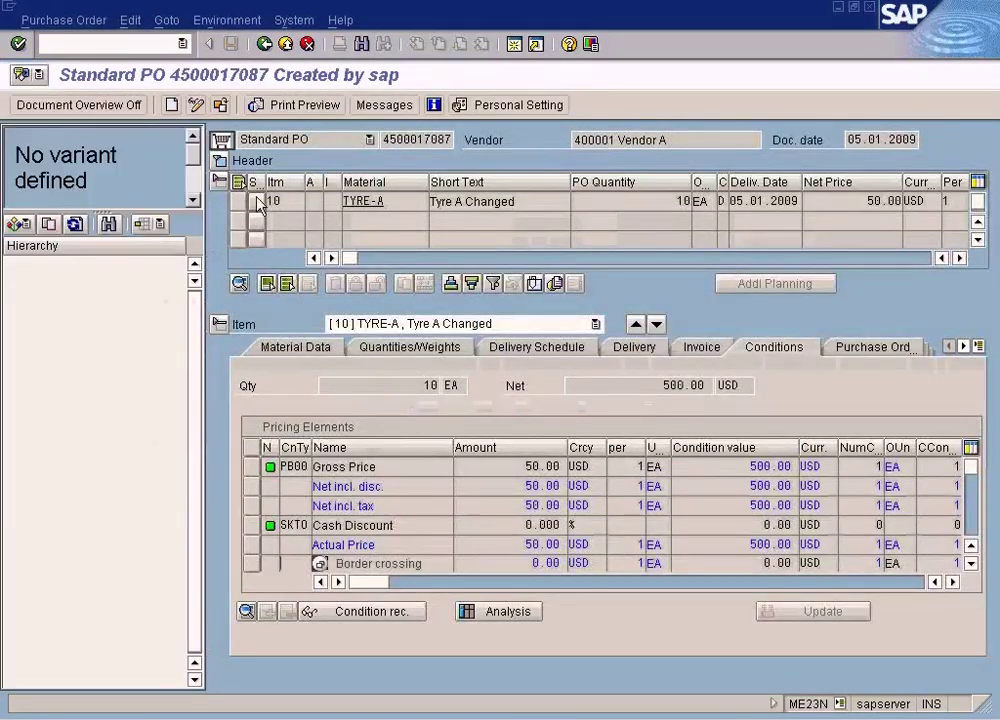
left_click(220, 104)
type("4500017103")
key("Return")
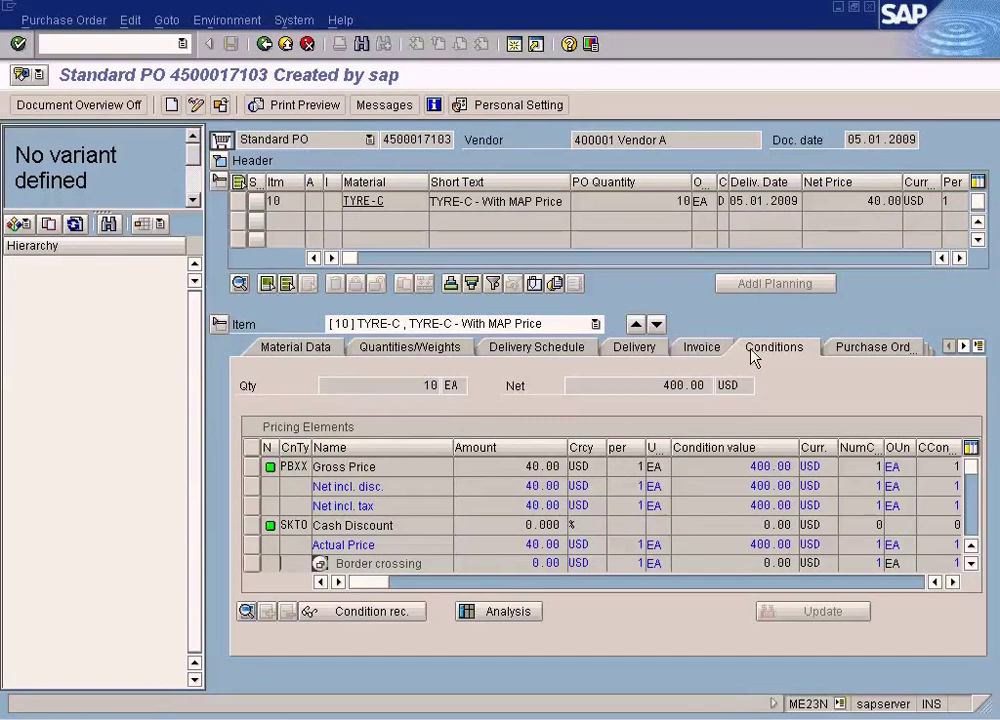
Open the goods receipt's material document from the purchase order history and display its accounting document.
left_click(883, 352)
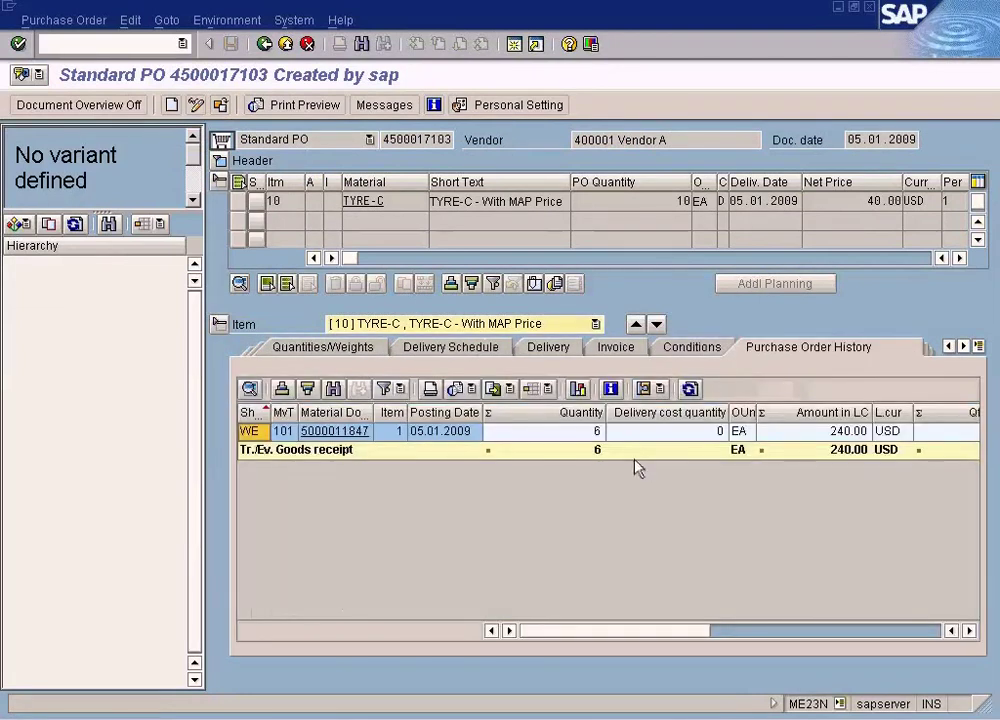
left_click(356, 433)
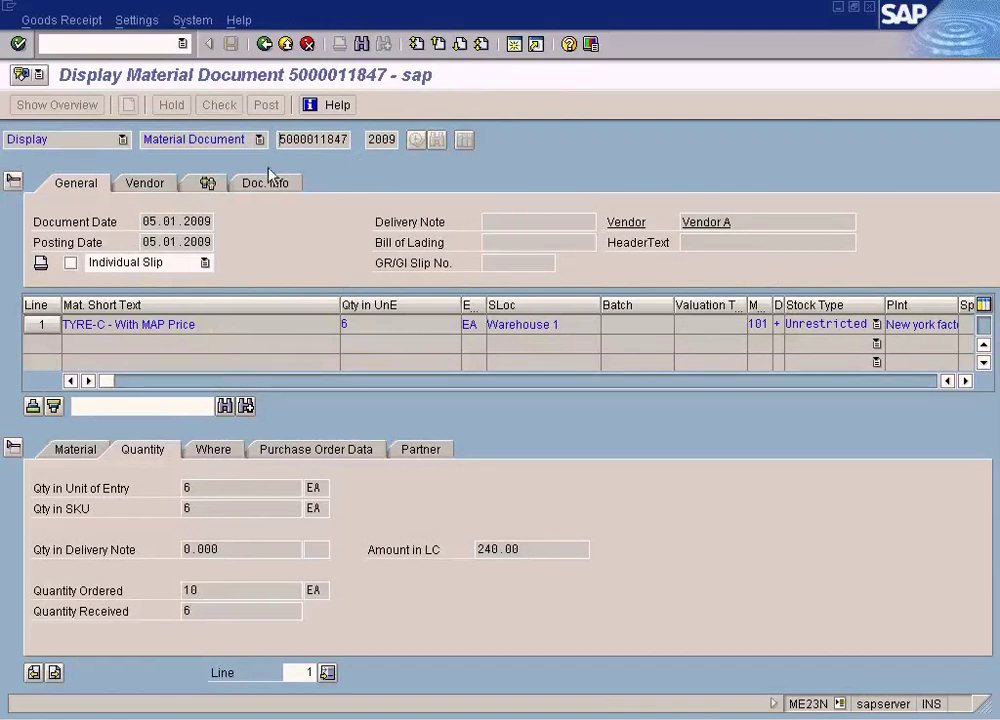
left_click(267, 181)
left_click(586, 222)
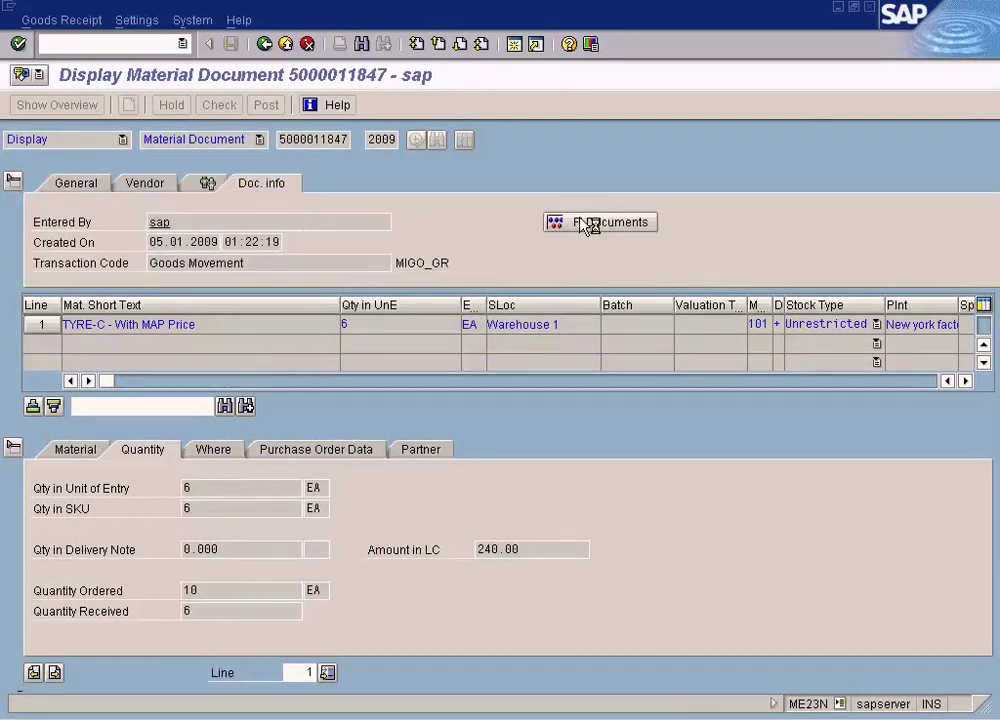
left_click(196, 219)
left_click(23, 343)
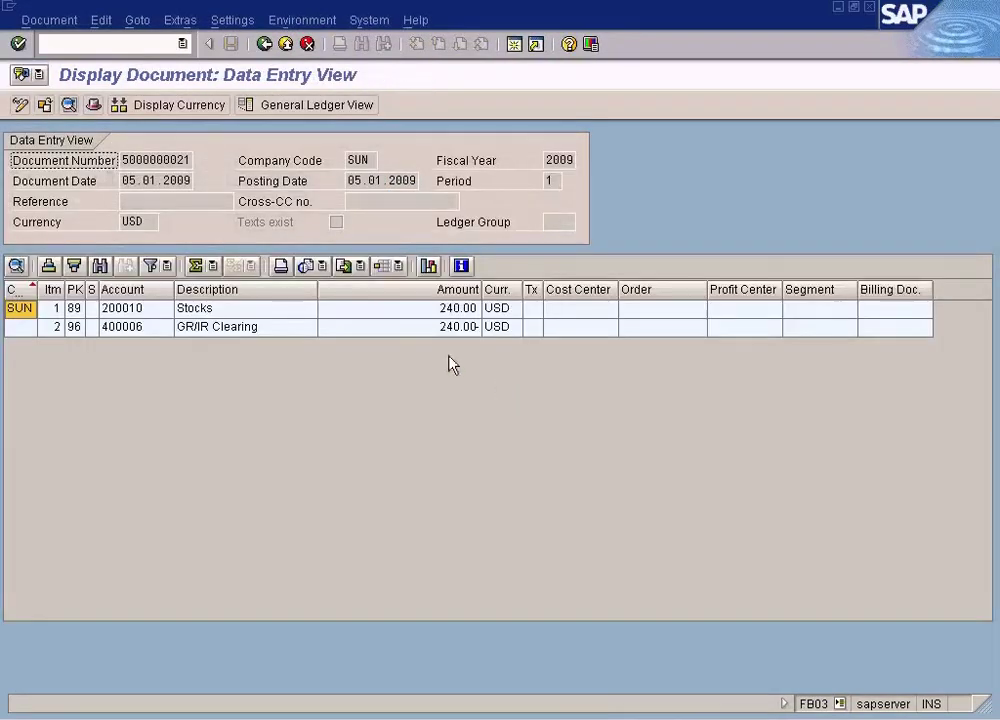
Compare the amounts posted to the Stocks and GR/IR Clearing accounts.
left_click(440, 310)
left_click(441, 328)
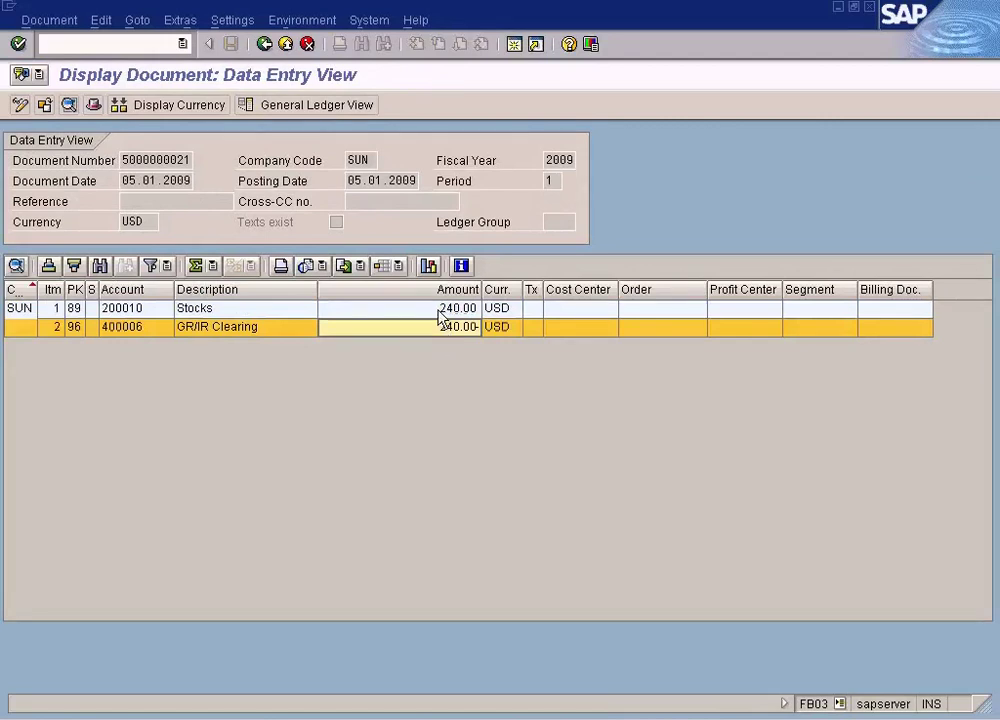
left_click(438, 310)
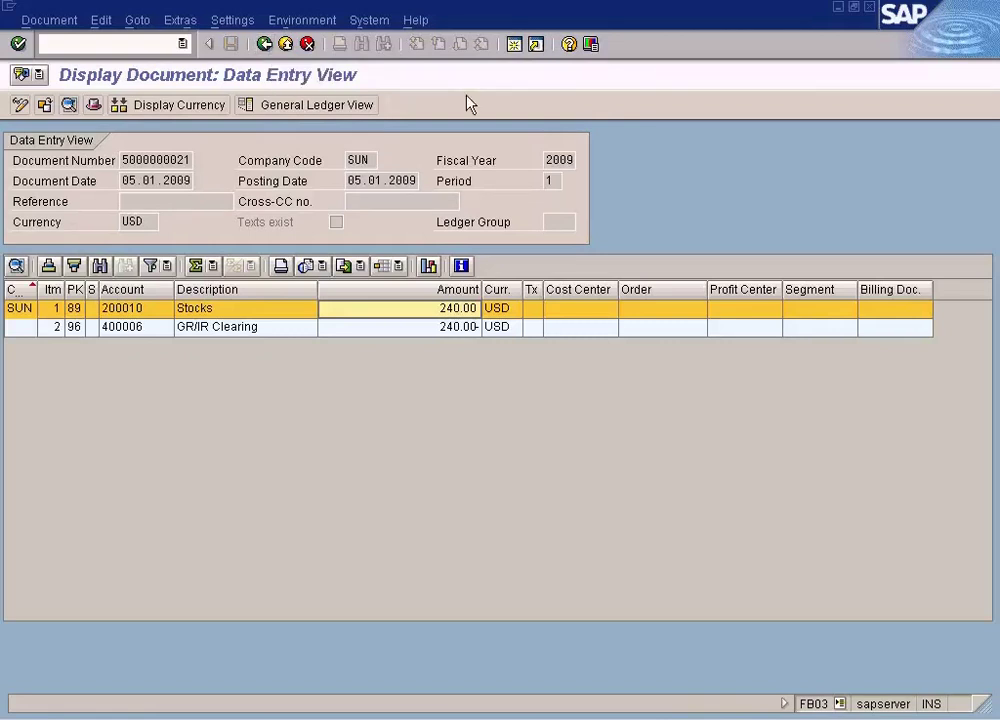
View the open Posting Delivery Costs and invoice document sessions, close the invoice's accounting document list and return to the accounting document.
left_click(332, 718)
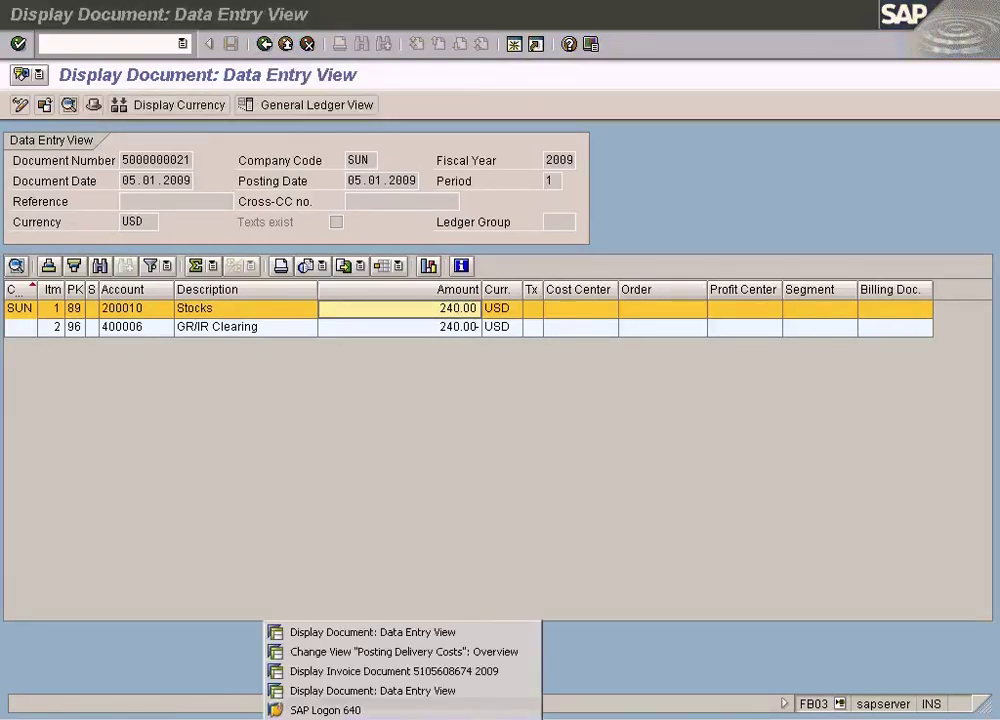
left_click(352, 657)
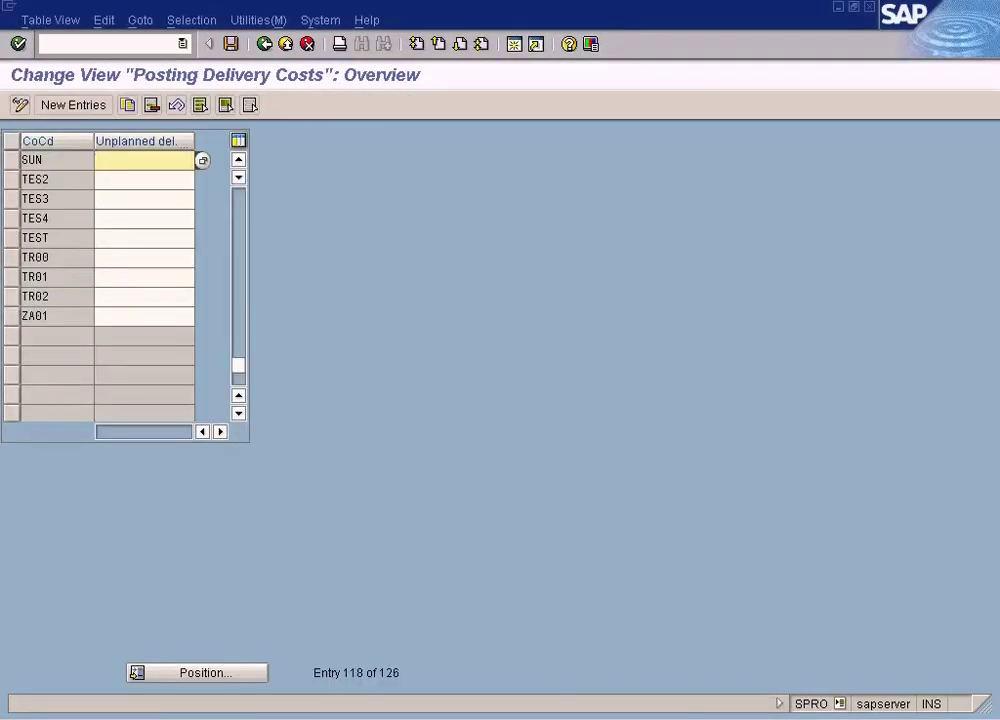
left_click(332, 718)
left_click(330, 669)
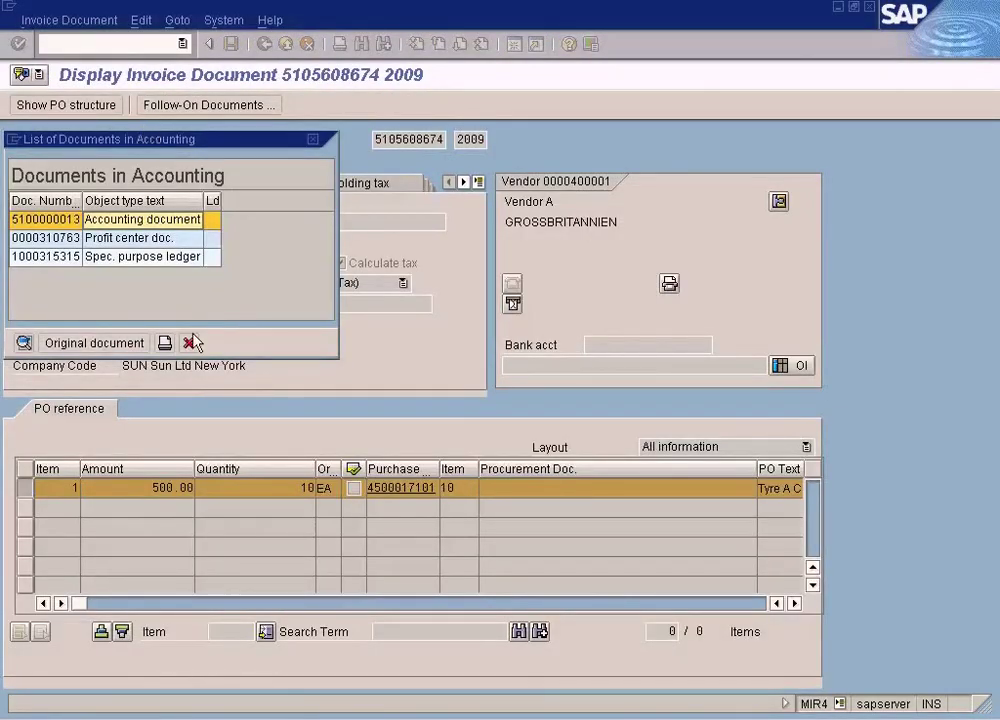
left_click(190, 343)
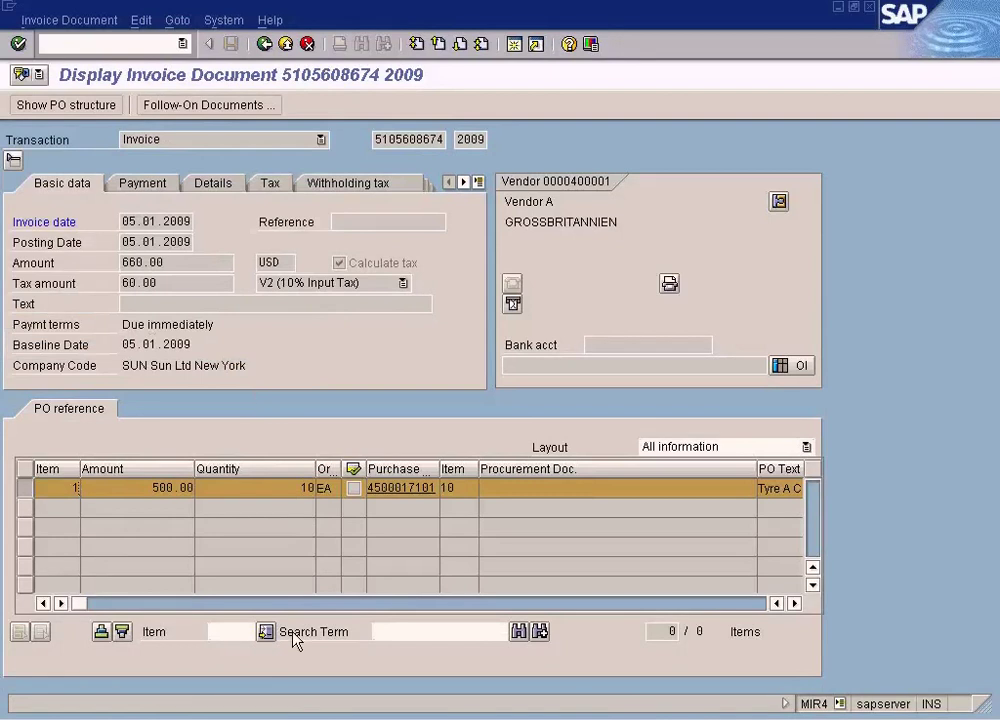
left_click(310, 717)
left_click(360, 634)
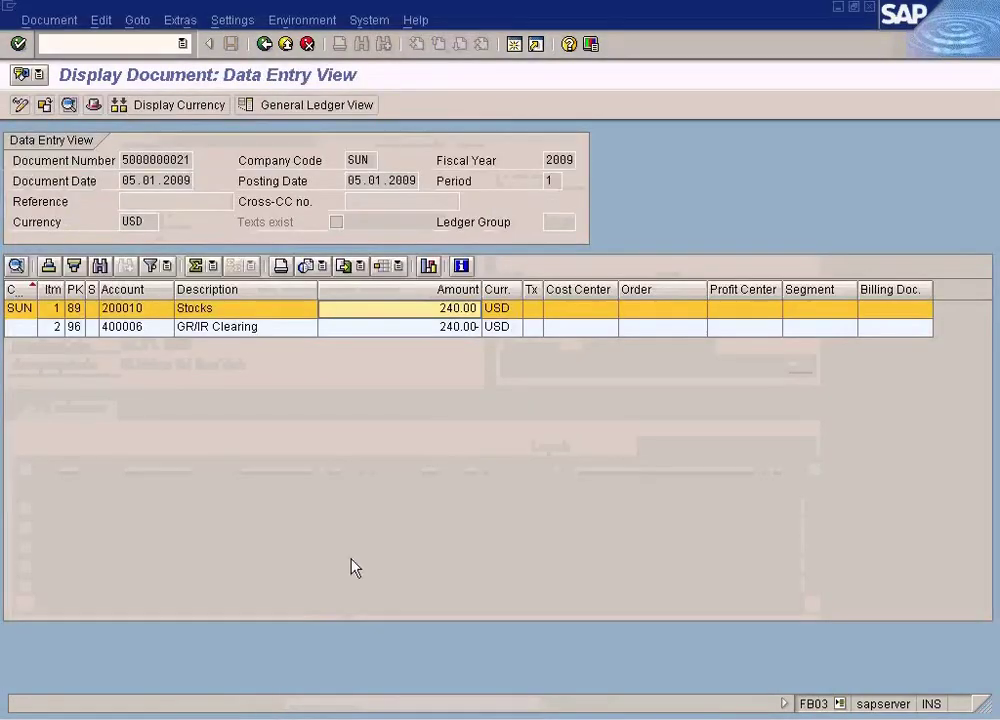
Start transaction miro in the invoice document session and set the incoming invoice's date to 05.01.2009.
left_click(310, 717)
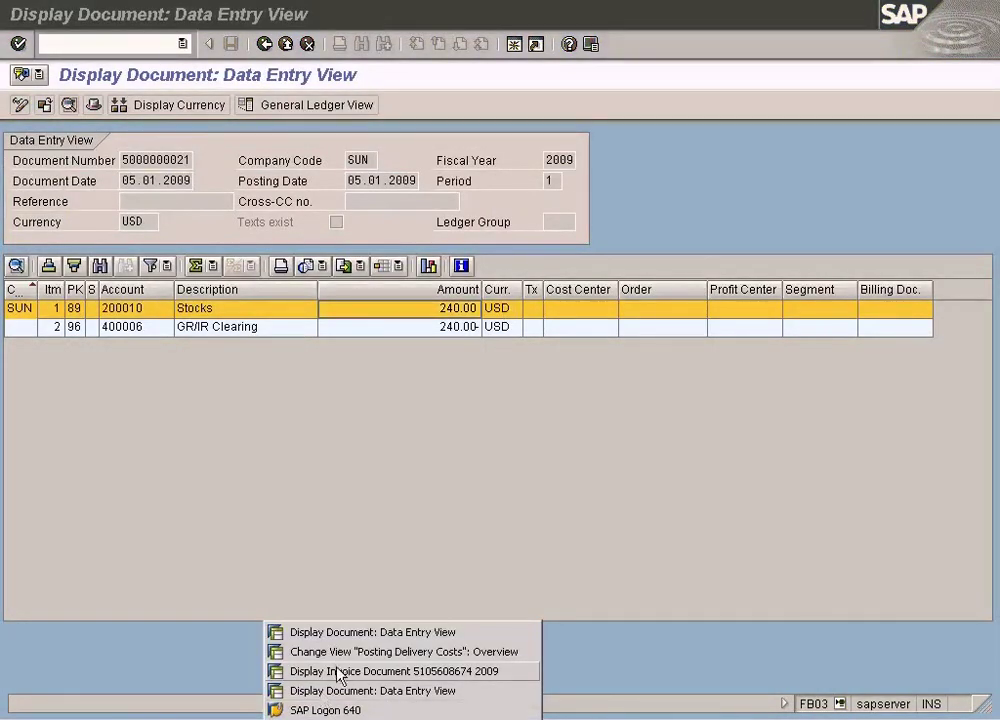
left_click(338, 672)
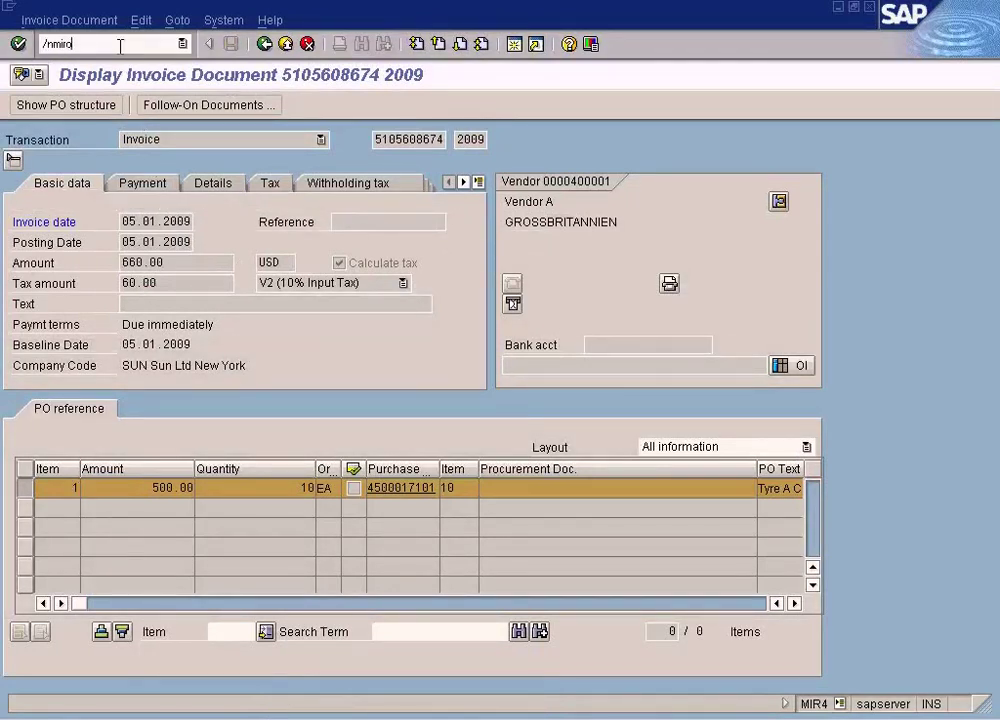
key("Return")
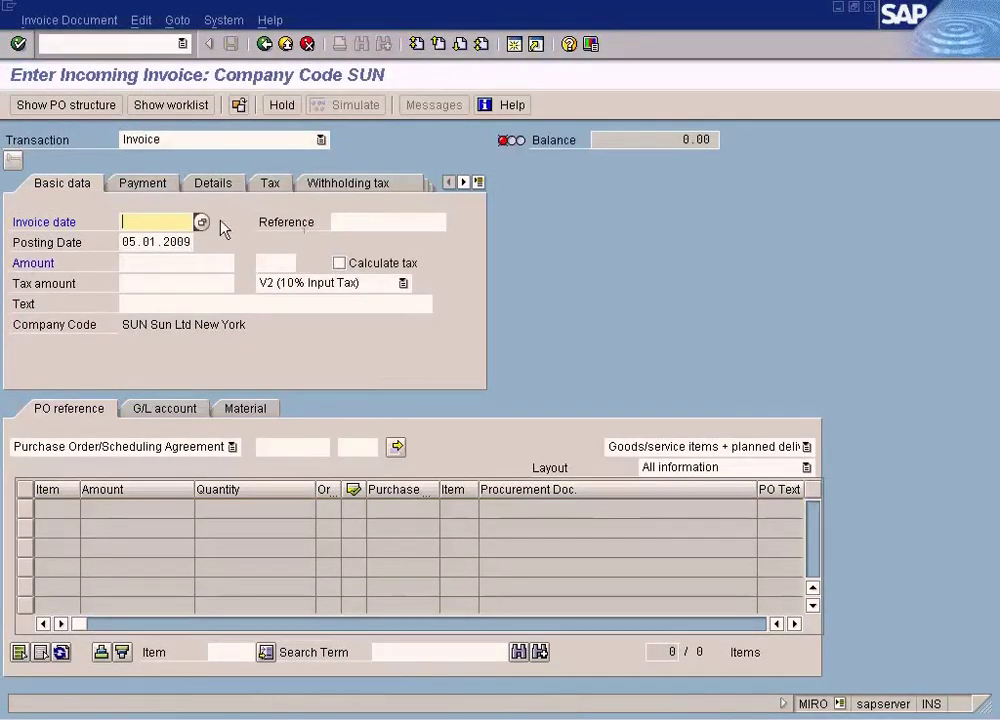
key("F4")
key("Return")
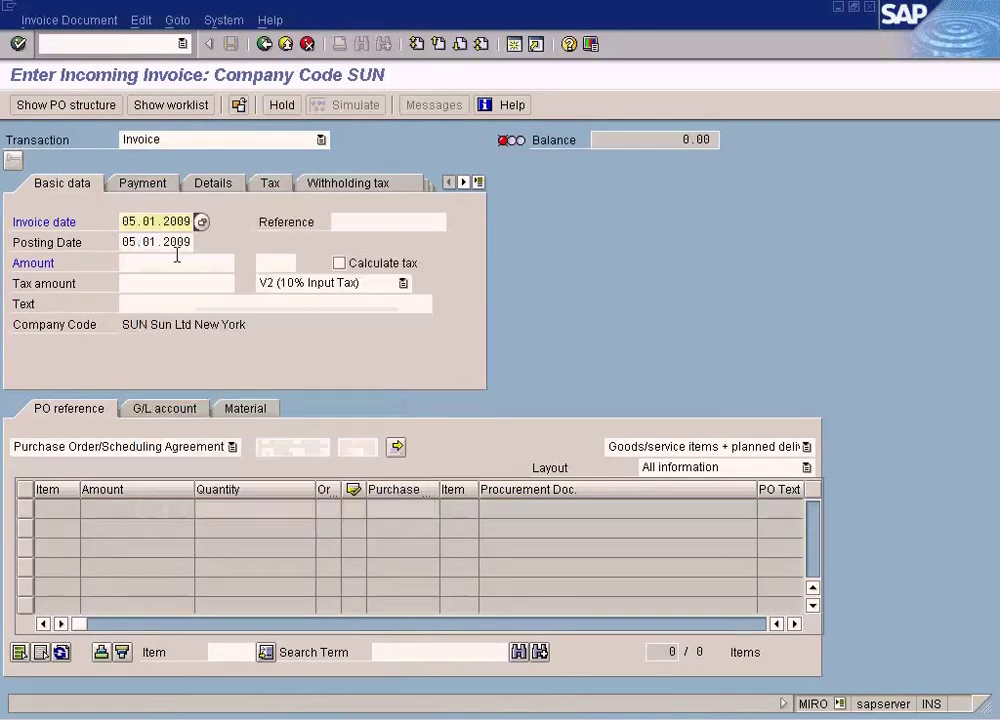
Reference the TYRE-C purchase order by its number to load its received item into the invoice.
left_click(285, 446)
type("4500017103")
key("Return")
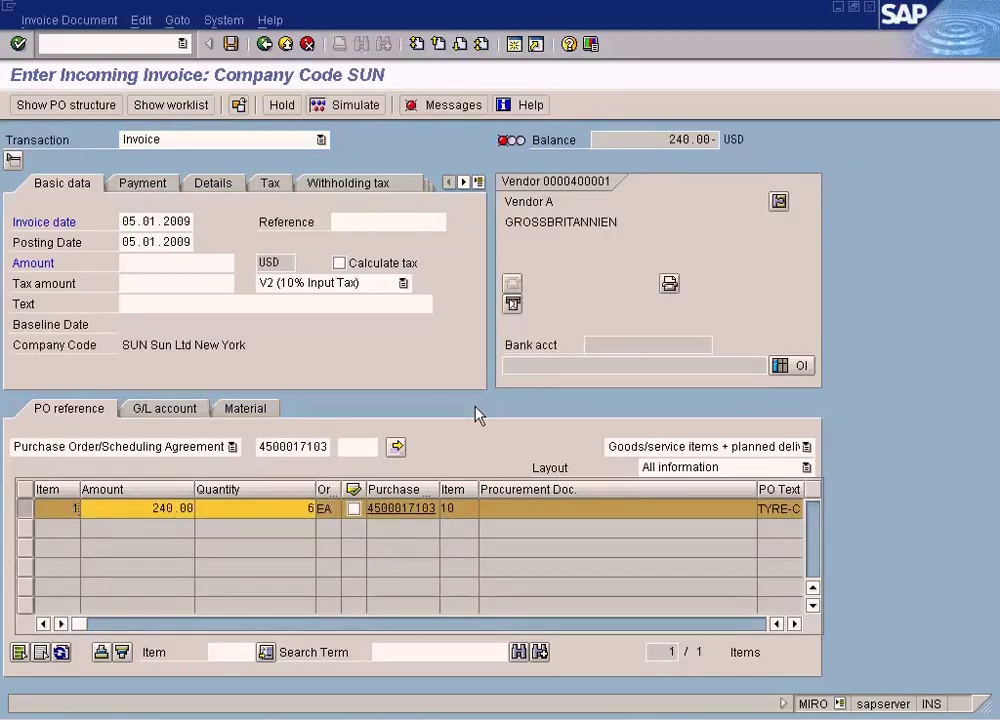
Turn on automatic tax calculation for the invoice and set the payment baseline date to 05.01.2009.
left_click(339, 263)
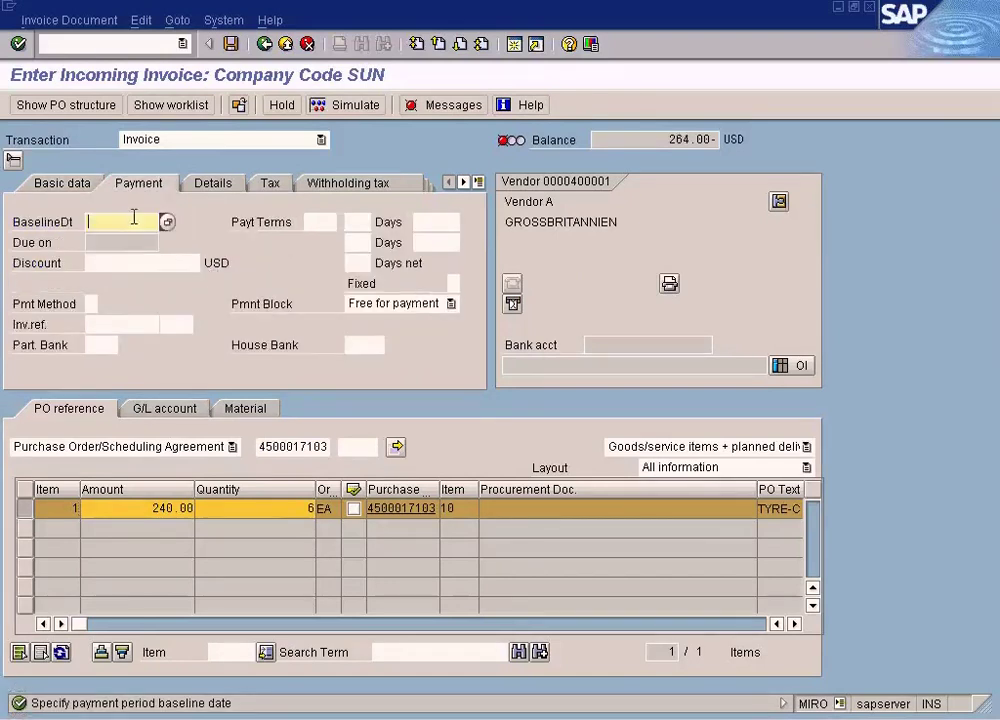
key("F4")
key("Return")
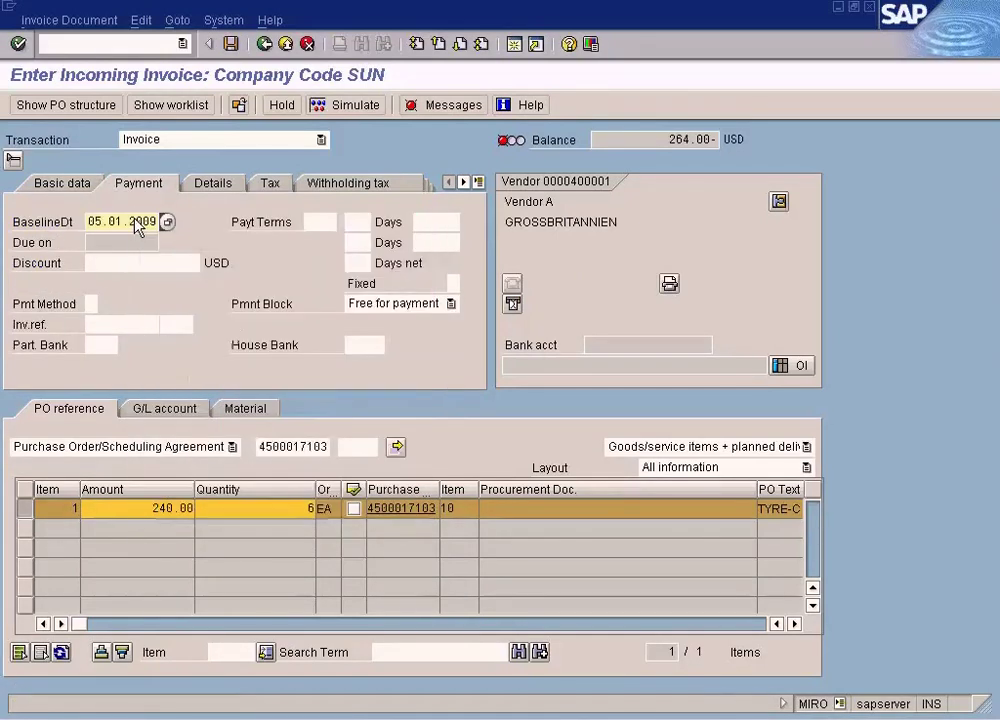
Consult the Sample vendor invoice.JPG in Paint and enter unplanned delivery costs of 100 USD in the SAP invoice details.
left_click(210, 187)
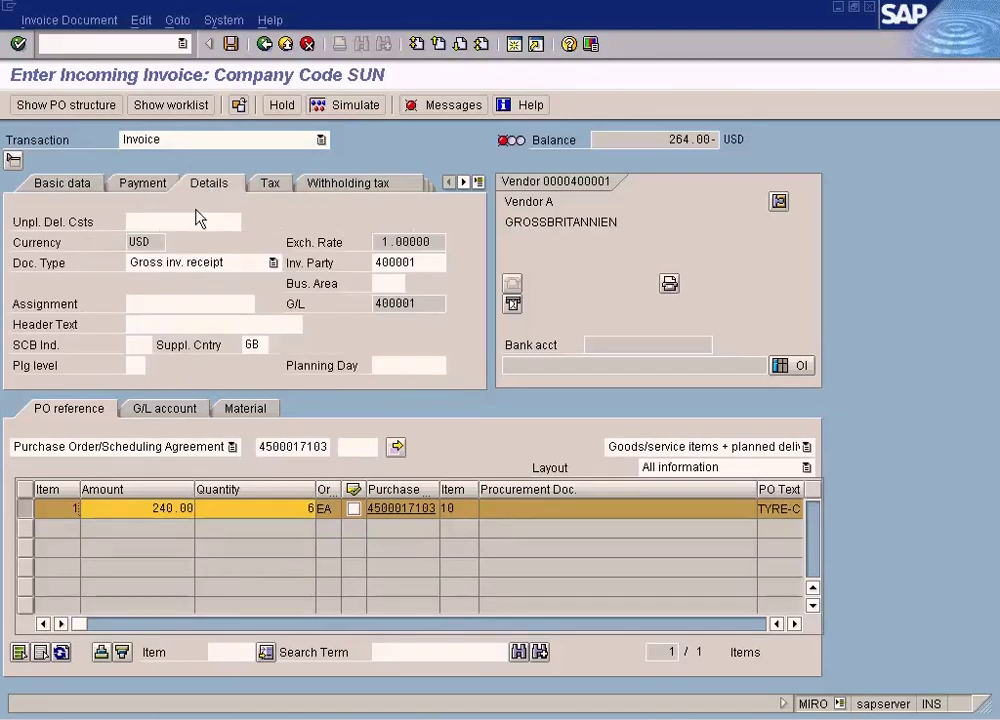
left_click(196, 221)
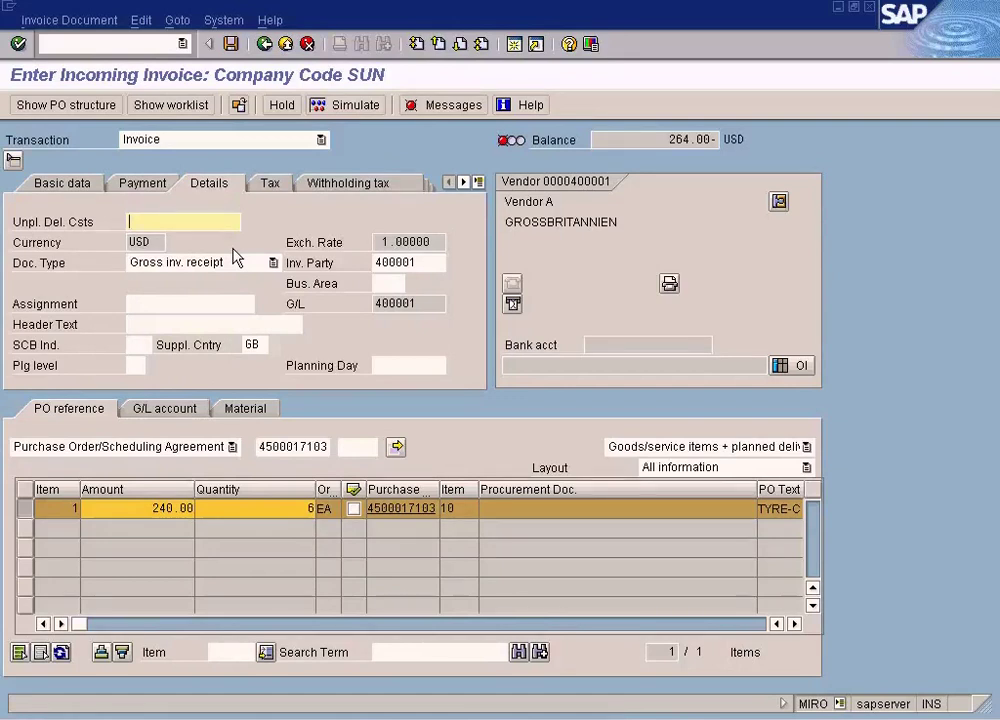
left_click(585, 719)
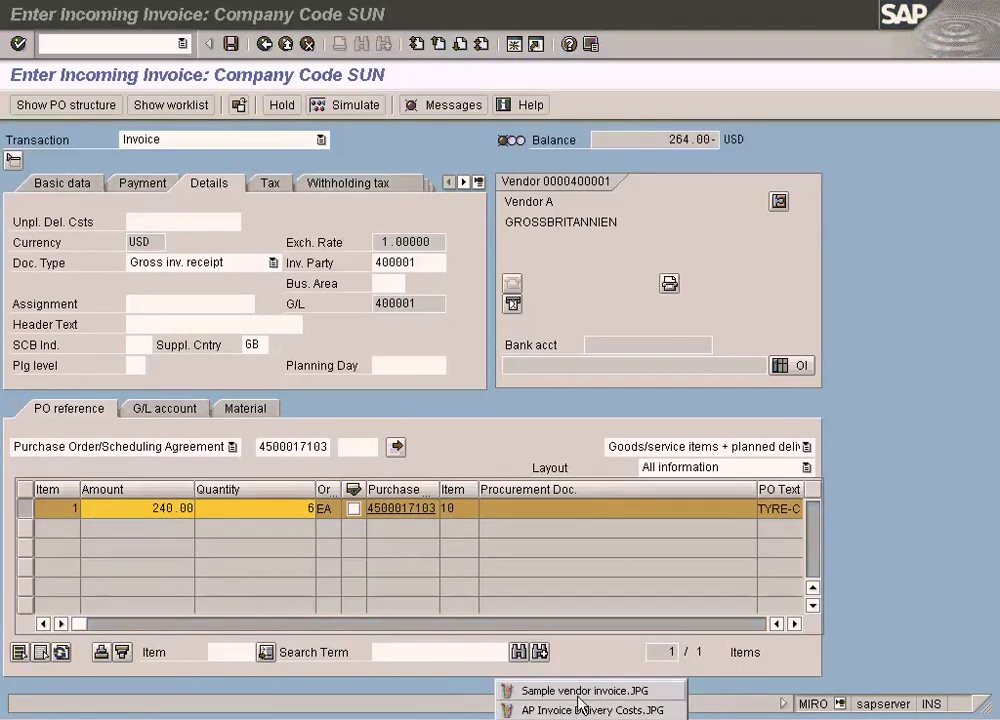
left_click(583, 694)
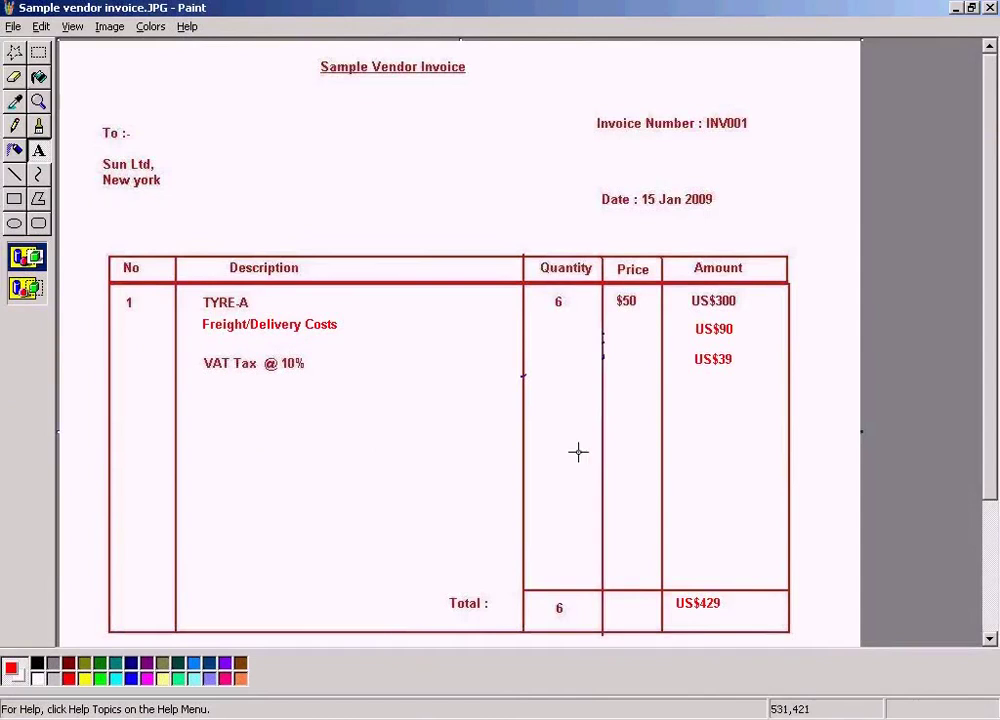
key("alt+Tab")
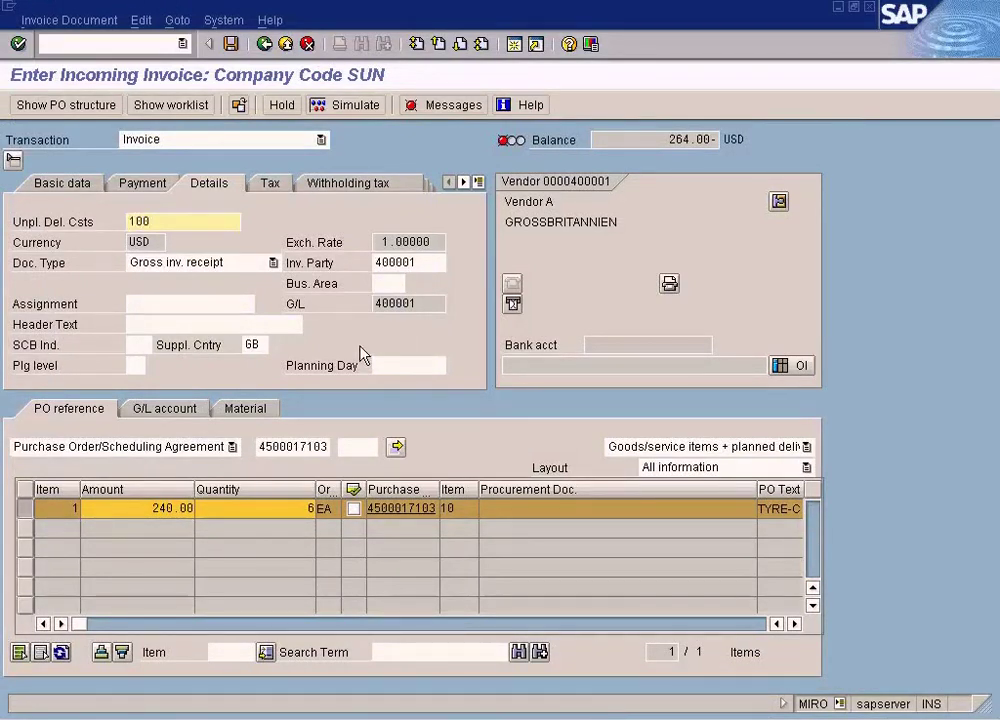
key("Return")
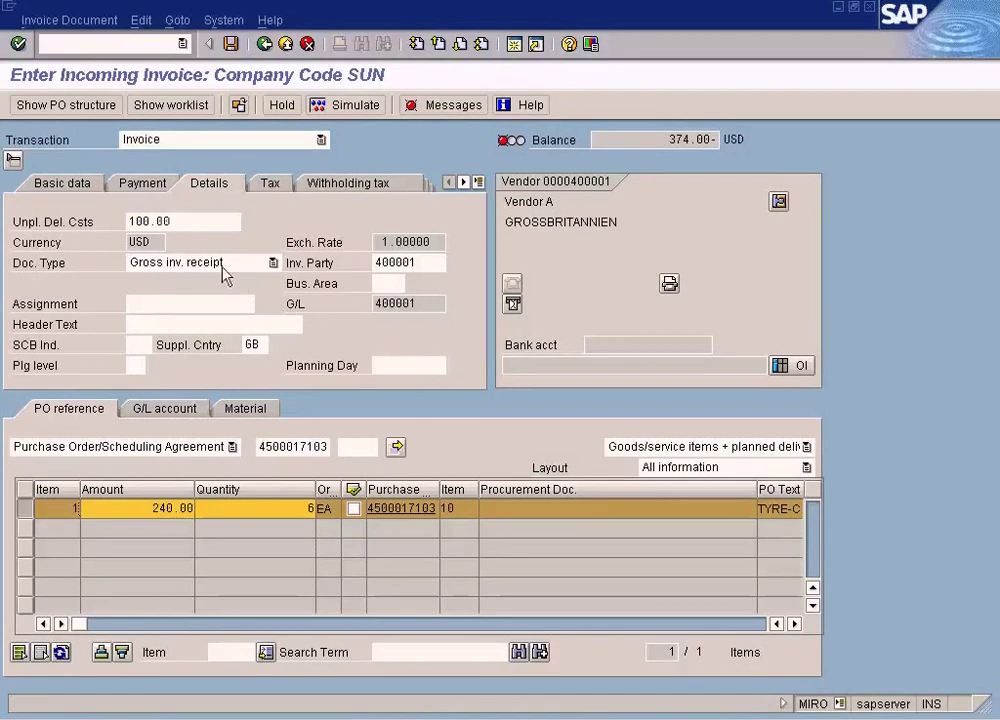
Enter a gross invoice amount of 374 to match the outstanding balance in the invoice's basic data.
left_click(64, 185)
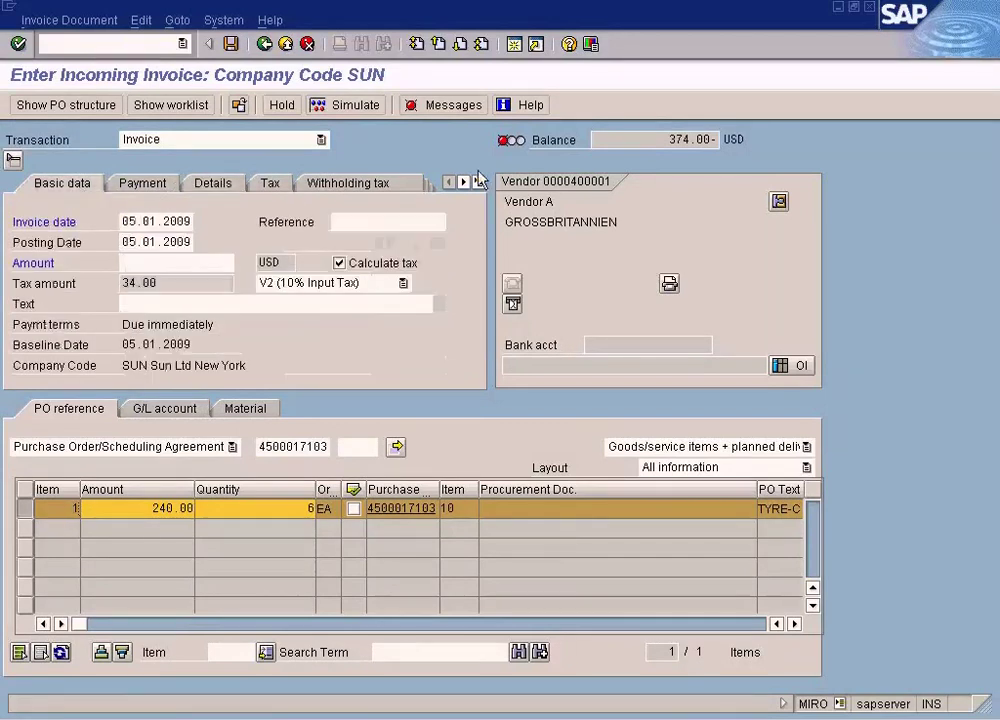
double_click(661, 143)
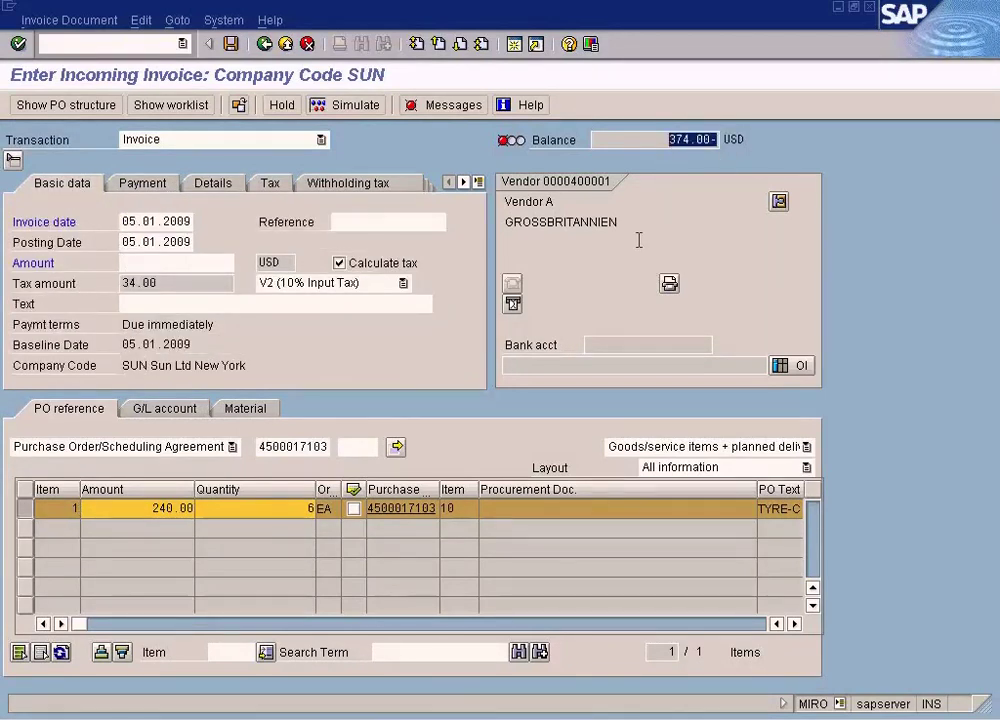
left_click(156, 266)
type("3")
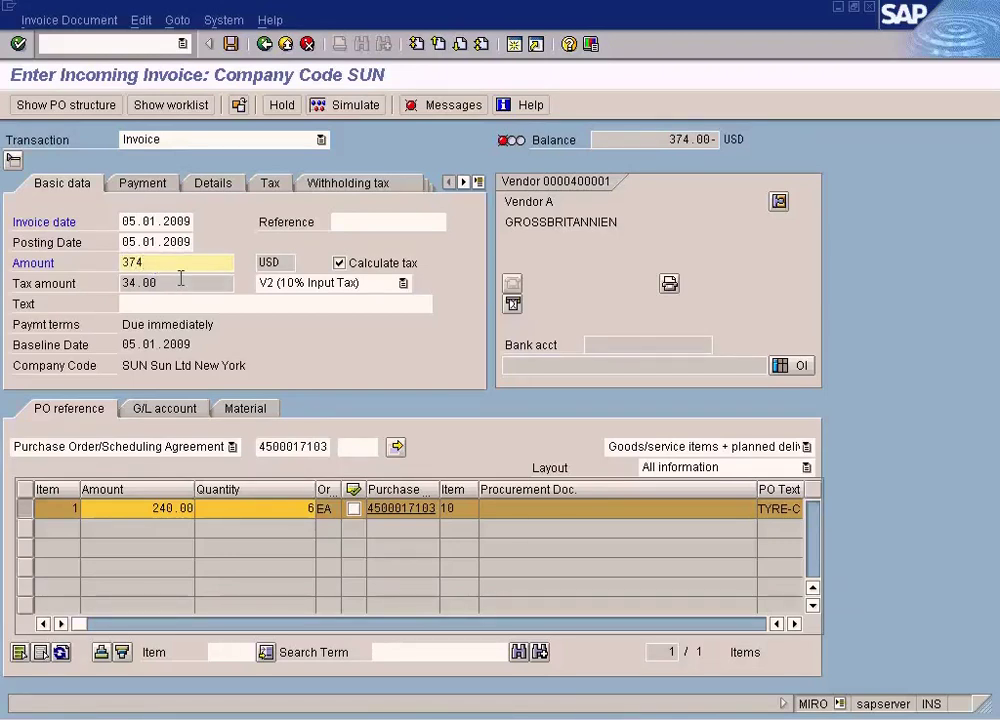
type("74")
key("Return")
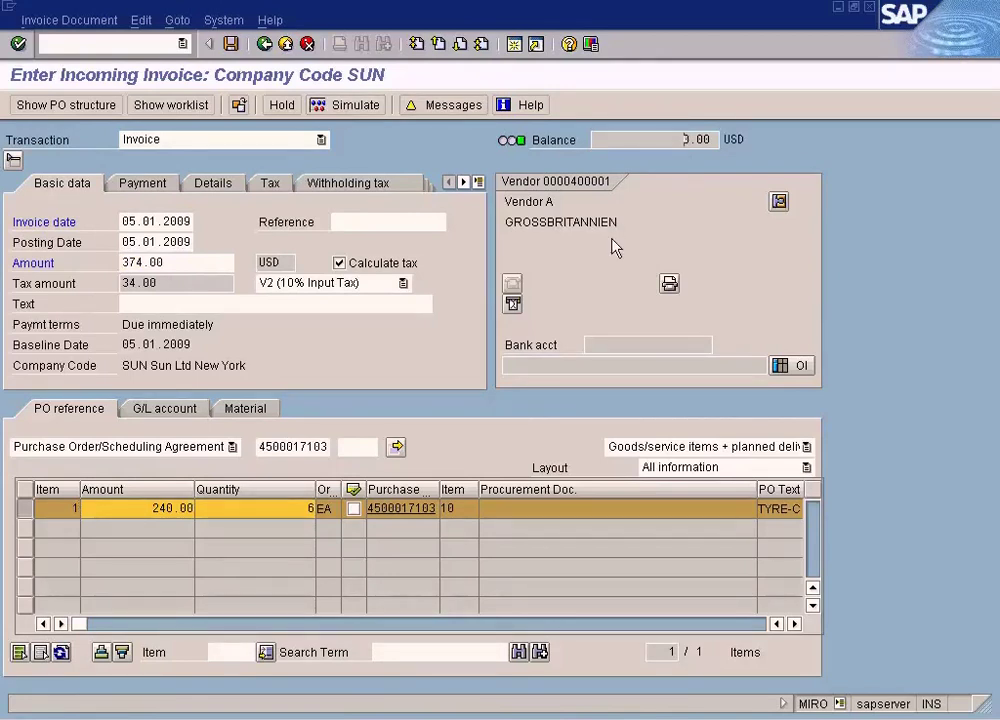
Review the invoice's verification log and the long text of its warning, and close both.
left_click(455, 112)
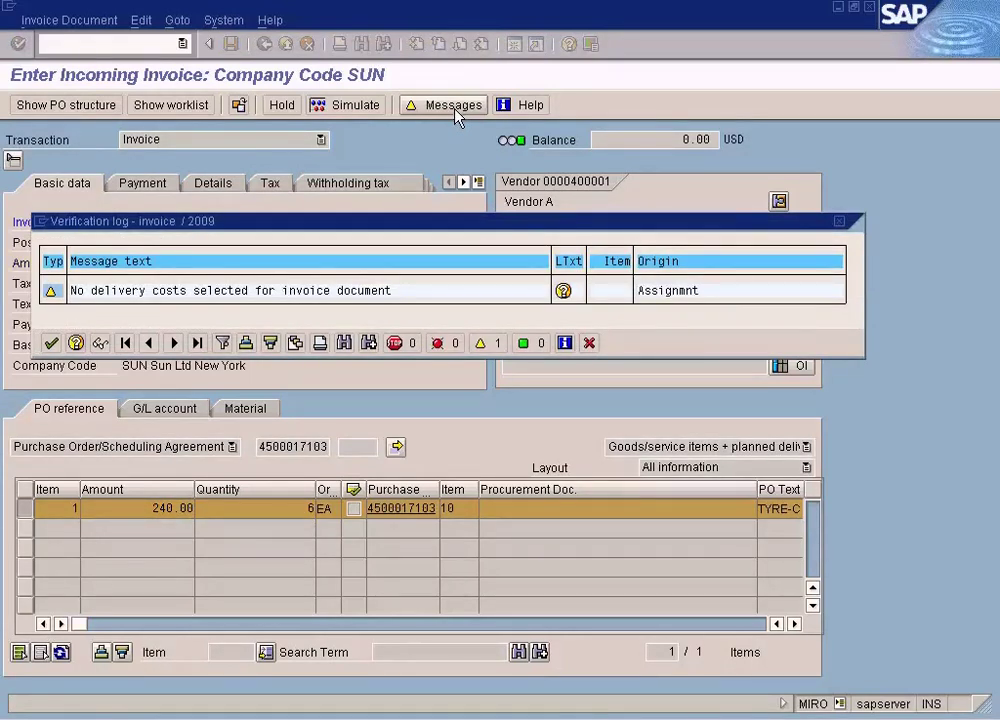
left_click(563, 291)
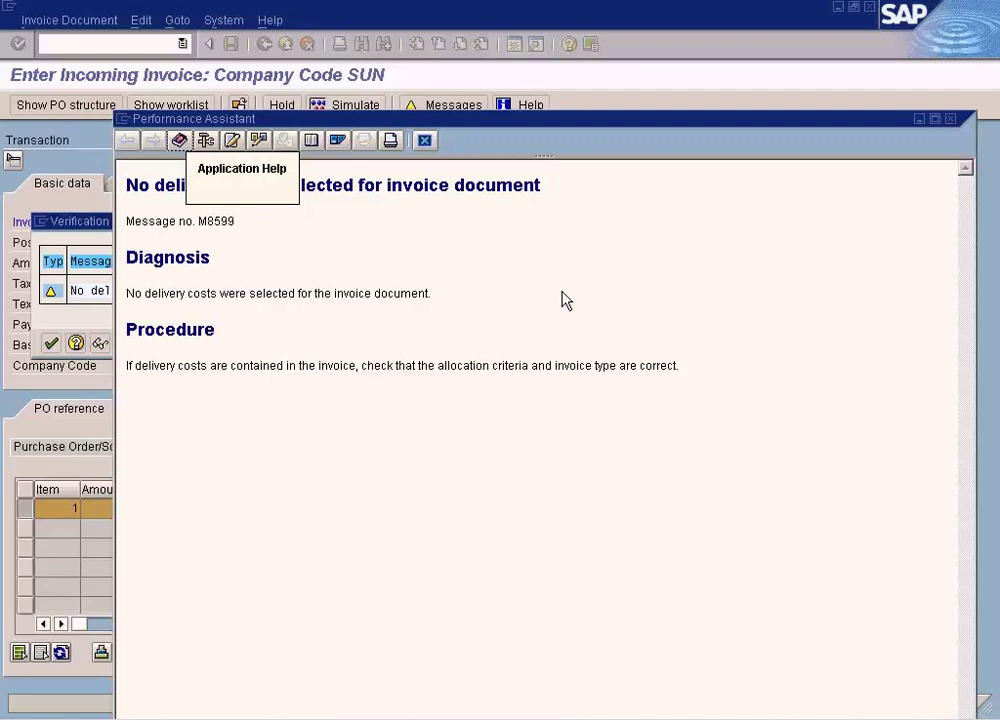
left_click(424, 140)
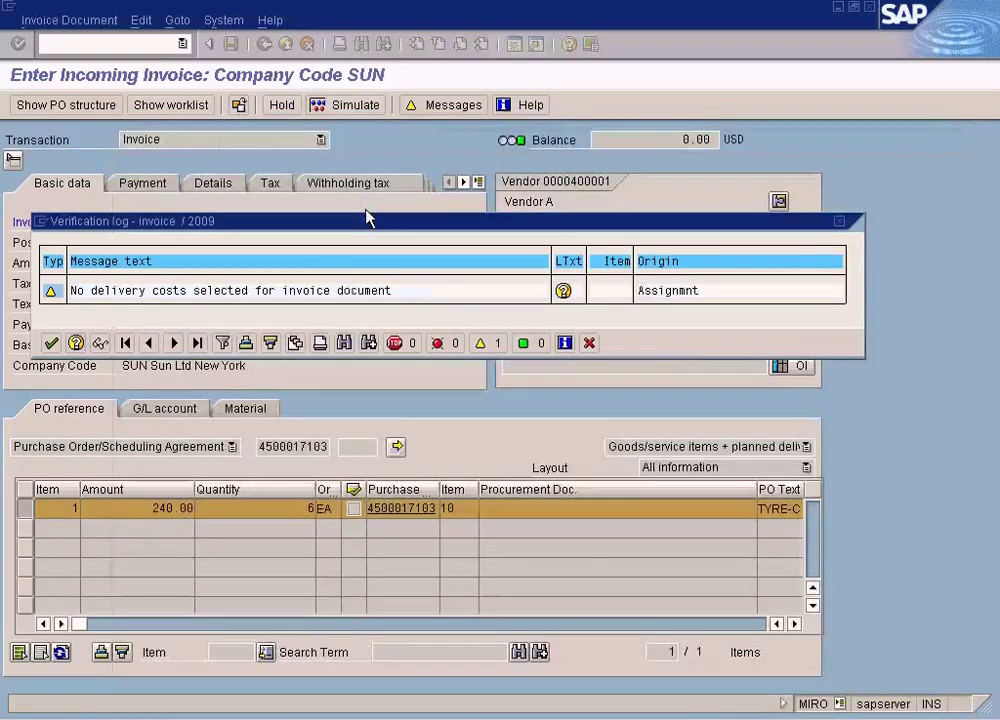
left_click(51, 343)
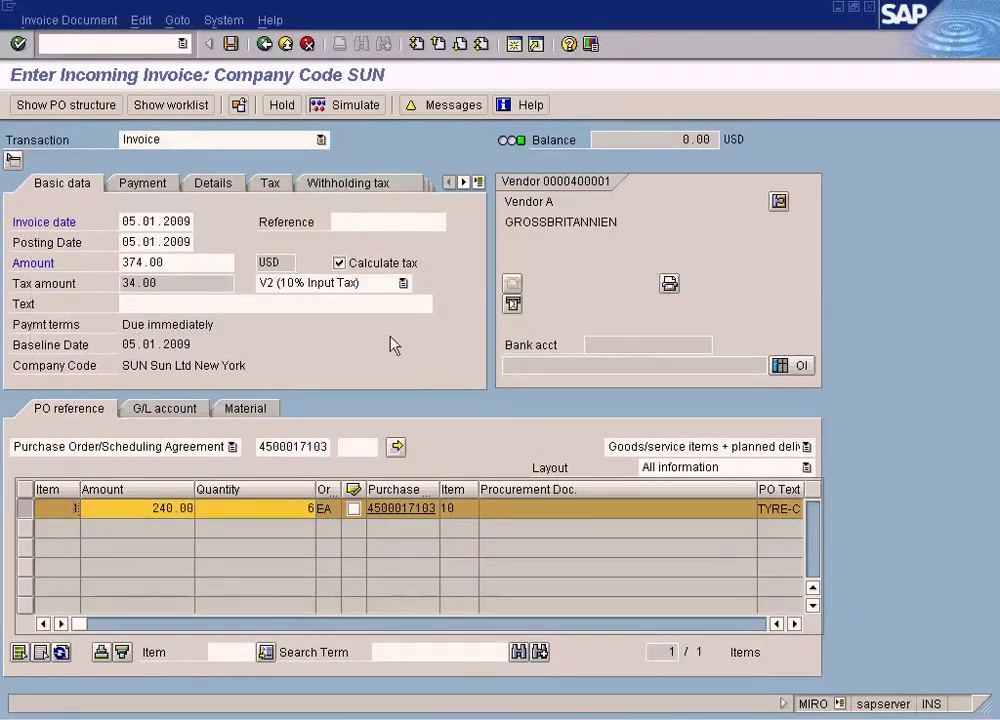
Simulate the invoice posting and examine the account and amount of the TYRE-C material line.
left_click(352, 106)
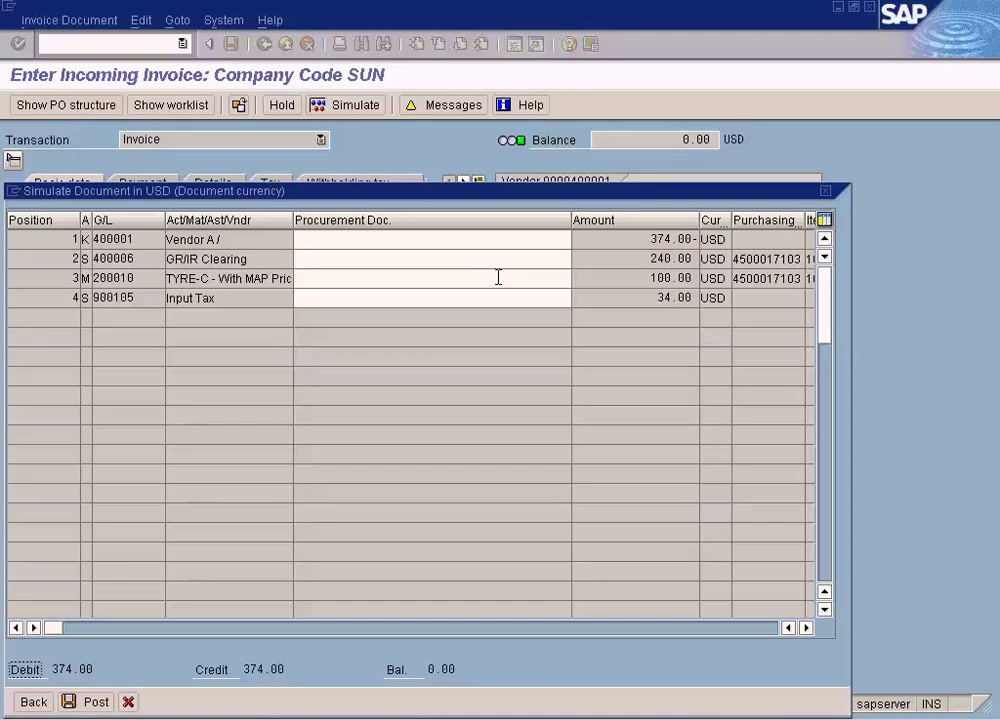
left_click(628, 283)
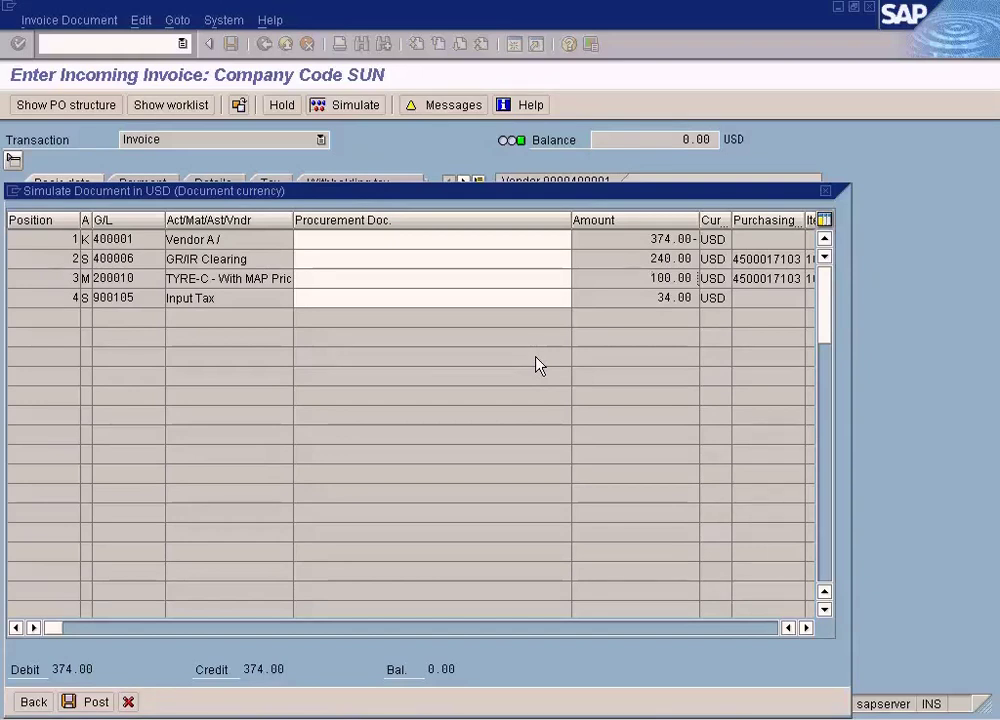
left_click(215, 278)
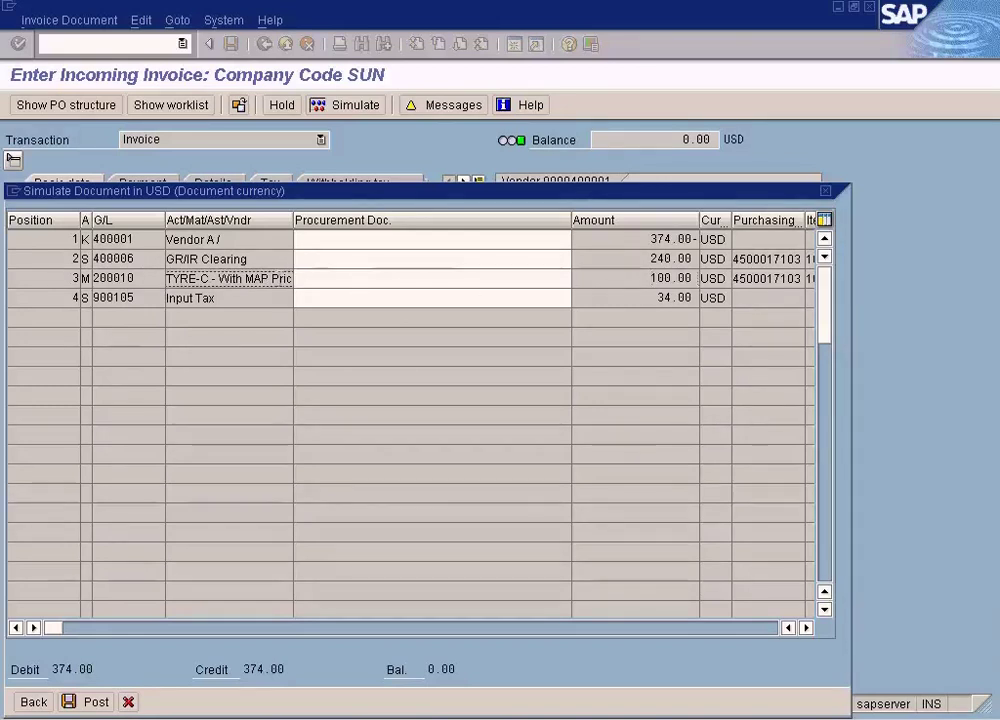
Check the unplanned delivery cost options for company code SUN in the Posting Delivery Costs view and return to the simulation.
left_click(306, 712)
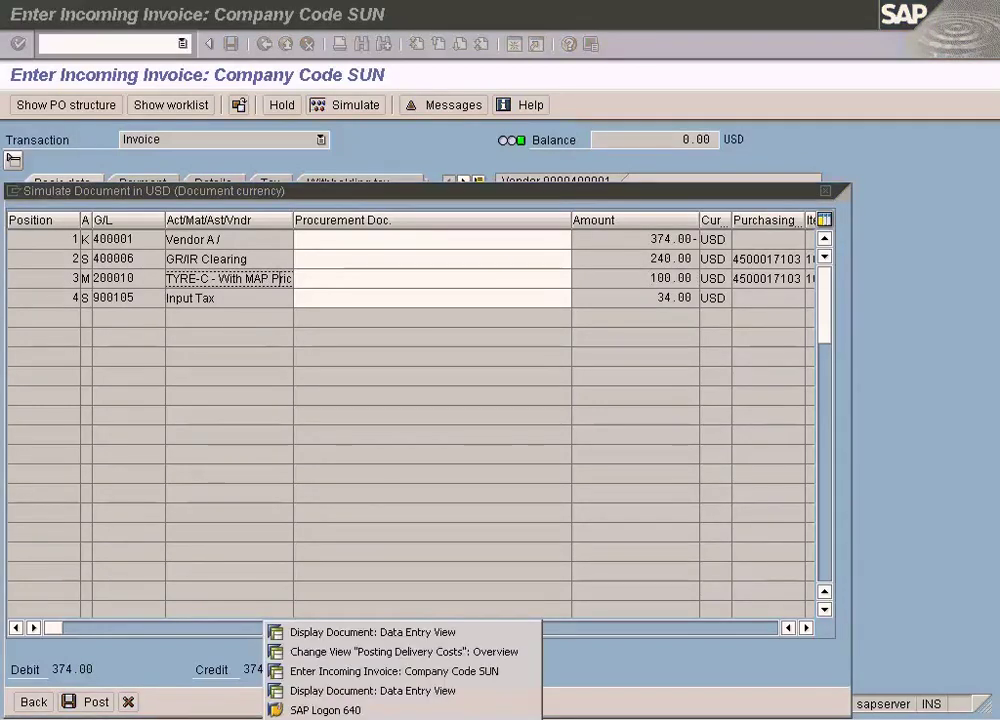
left_click(388, 661)
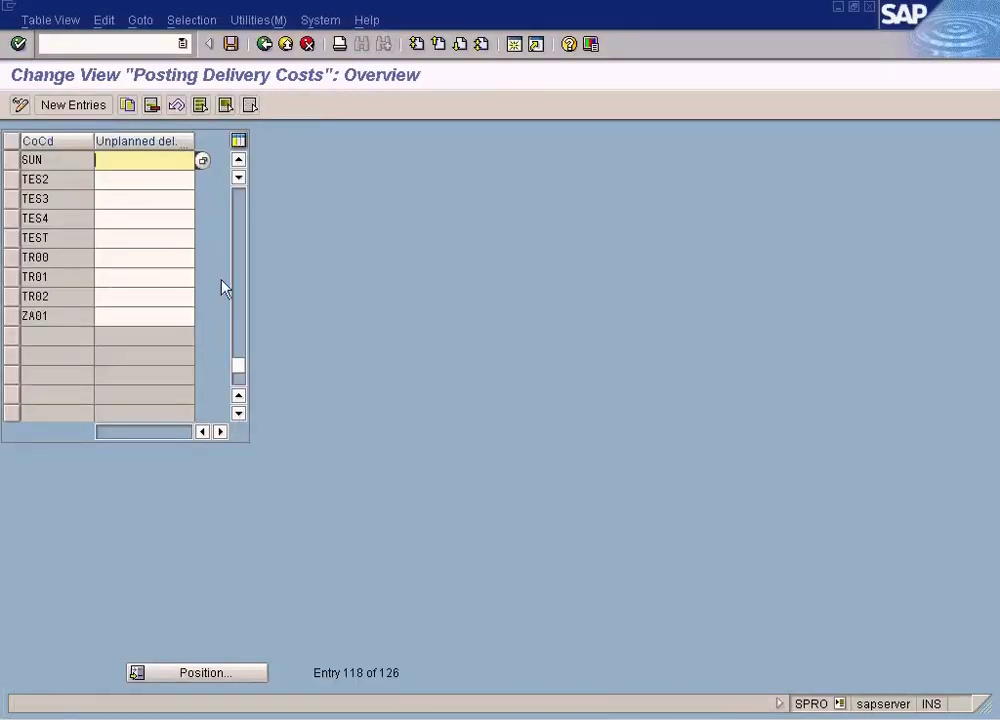
left_click(202, 160)
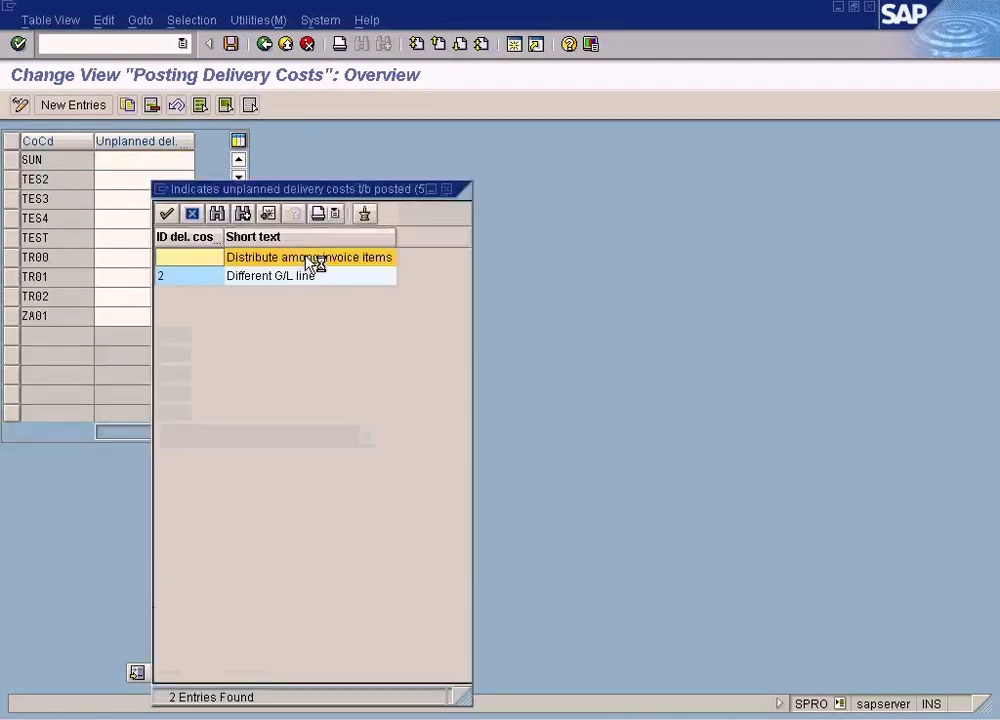
left_click(447, 189)
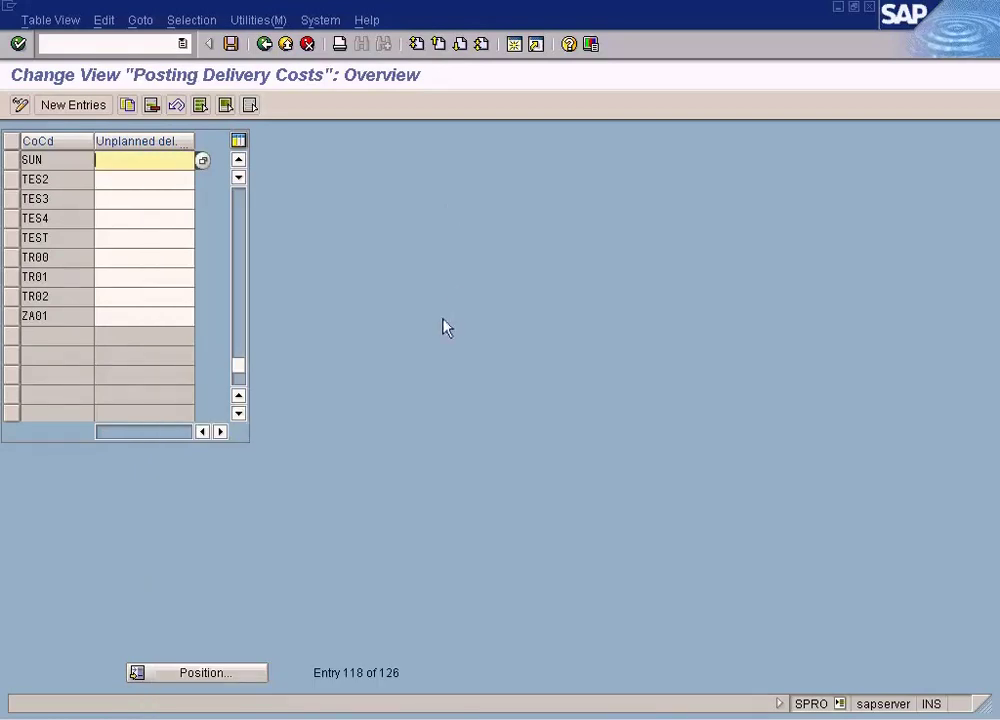
key("alt+Tab")
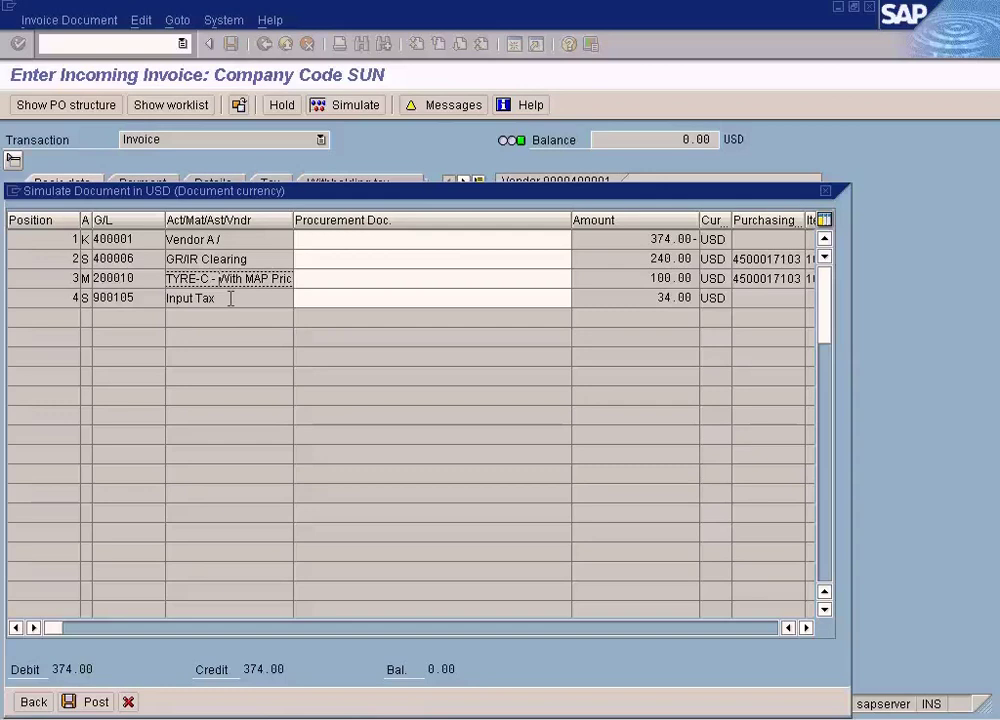
Close the simulation and exit the incoming invoice without posting it.
left_click(128, 702)
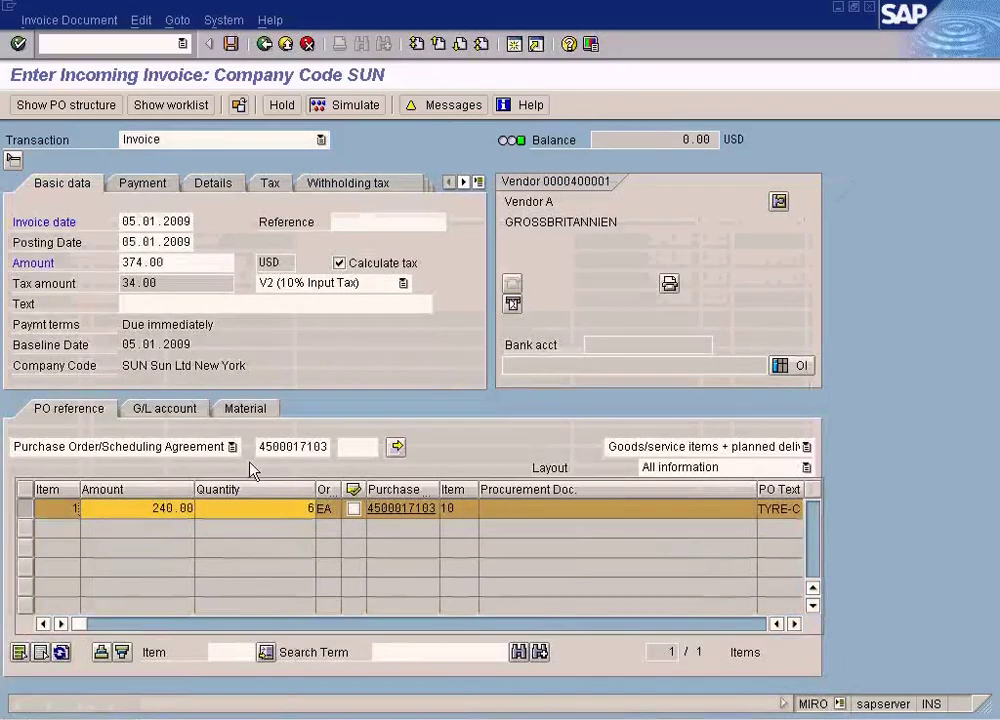
left_click(308, 44)
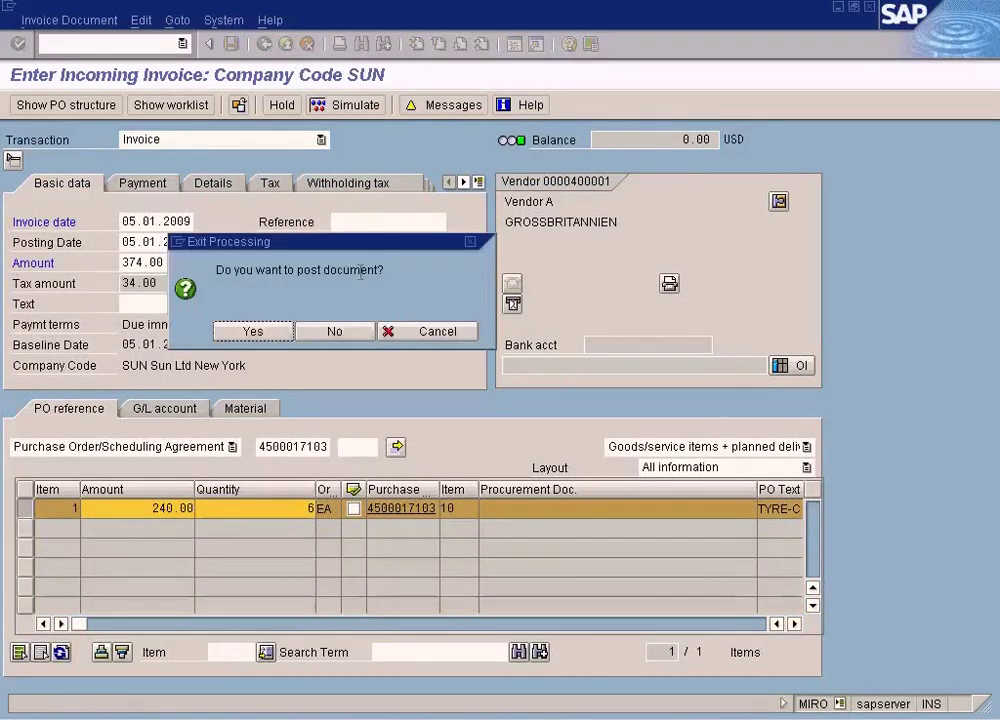
left_click(352, 332)
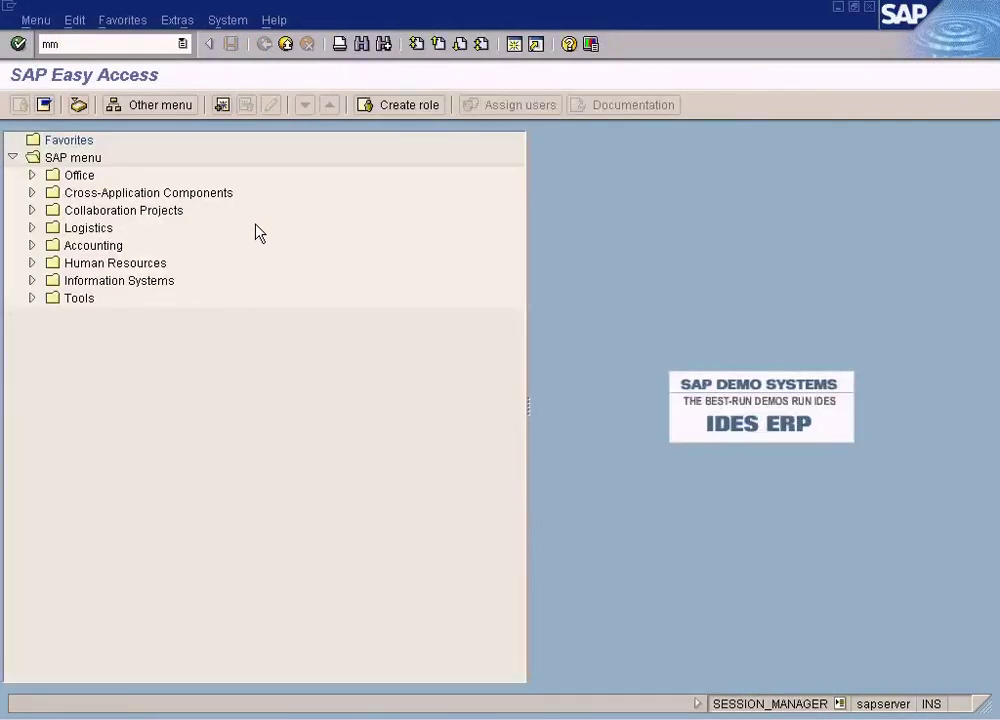
Start transaction mm01 to open the initial screen for creating a material.
type("1")
key("Return")
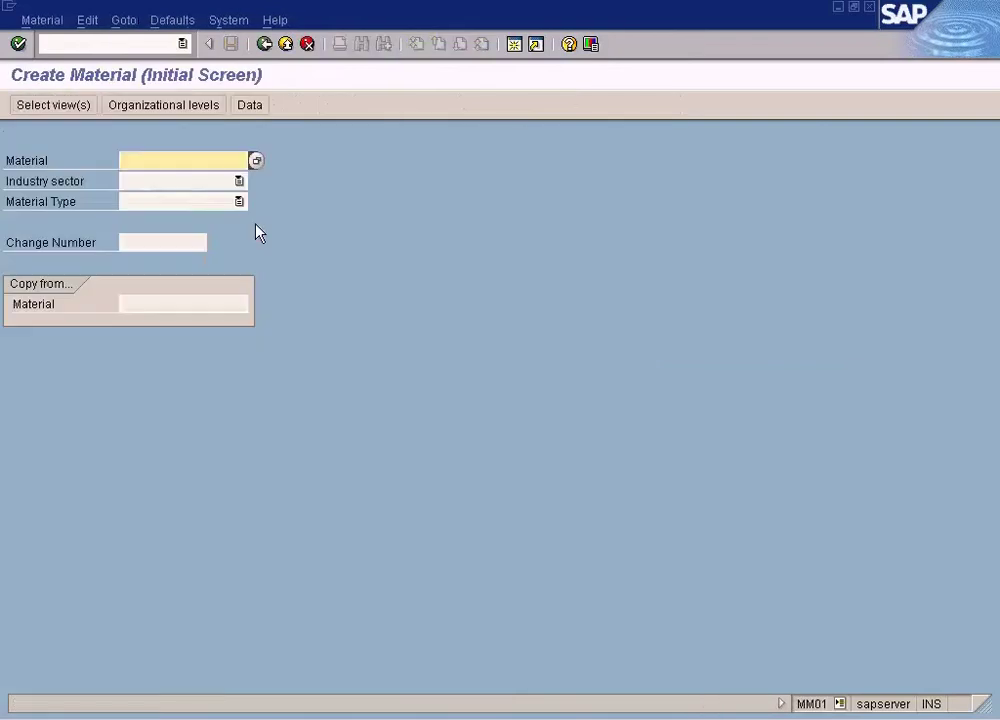
left_click(57, 20)
mouse_move(73, 67)
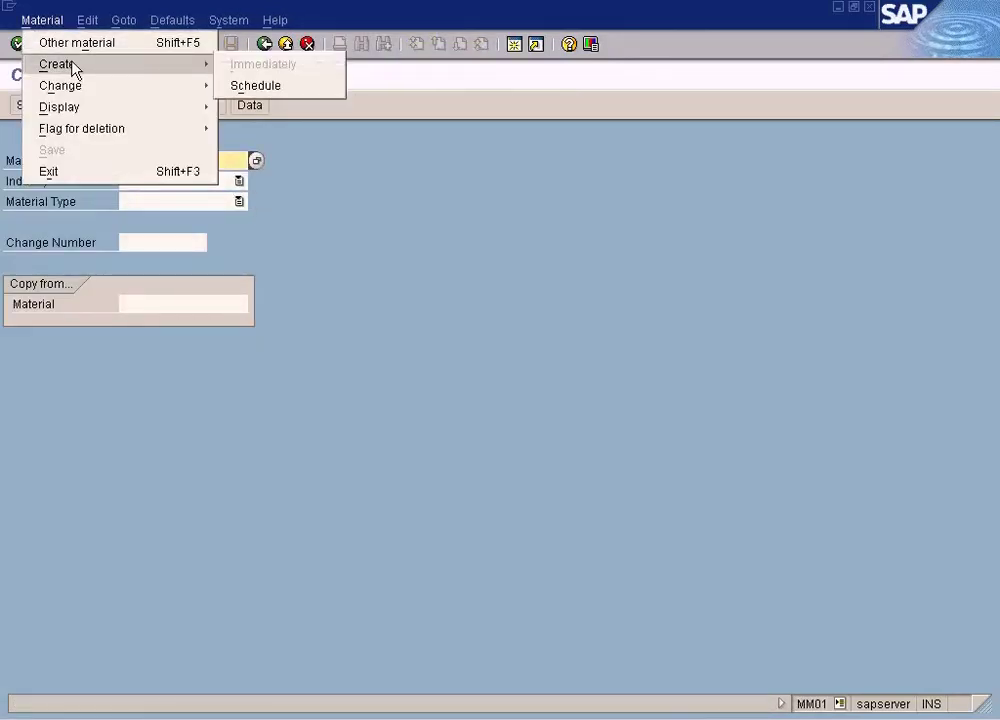
mouse_move(77, 89)
left_click(375, 173)
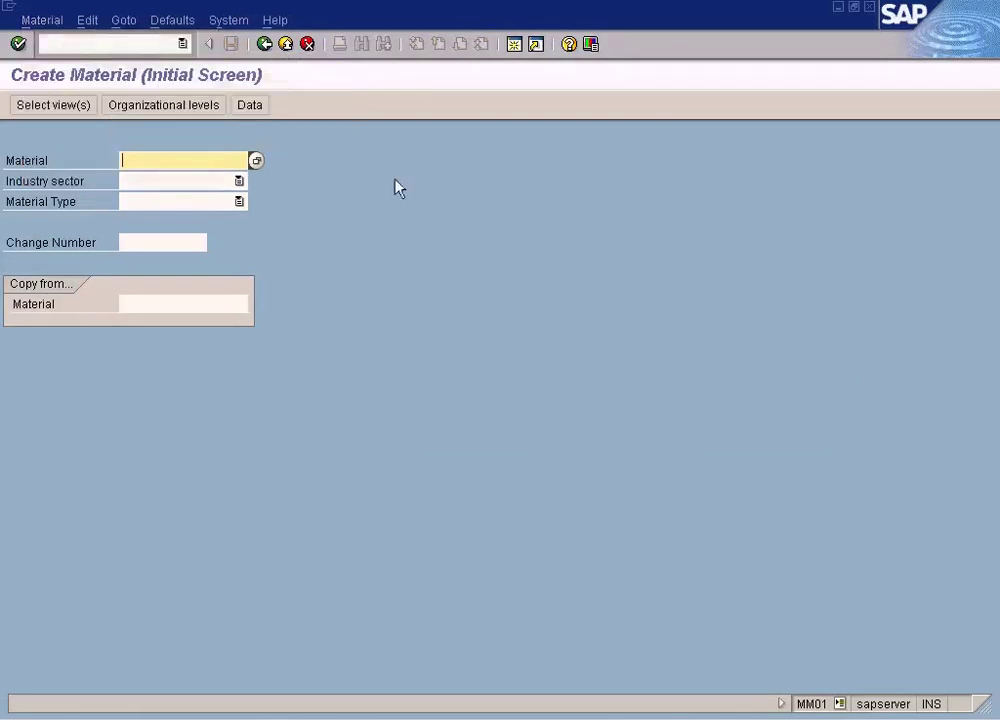
left_click(128, 22)
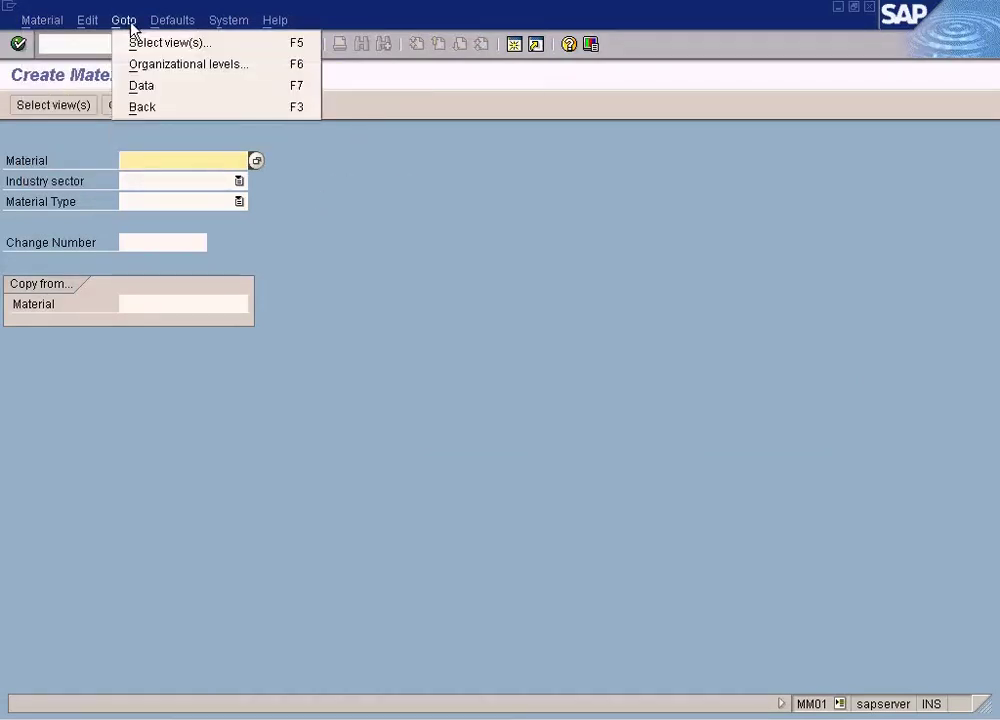
mouse_move(190, 26)
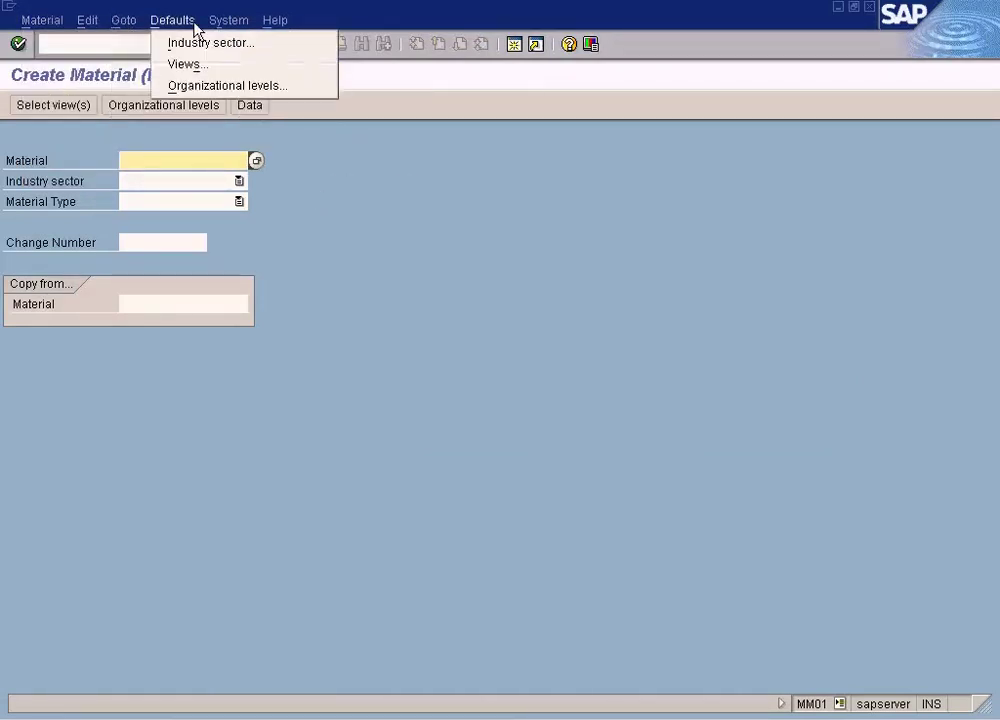
left_click(362, 186)
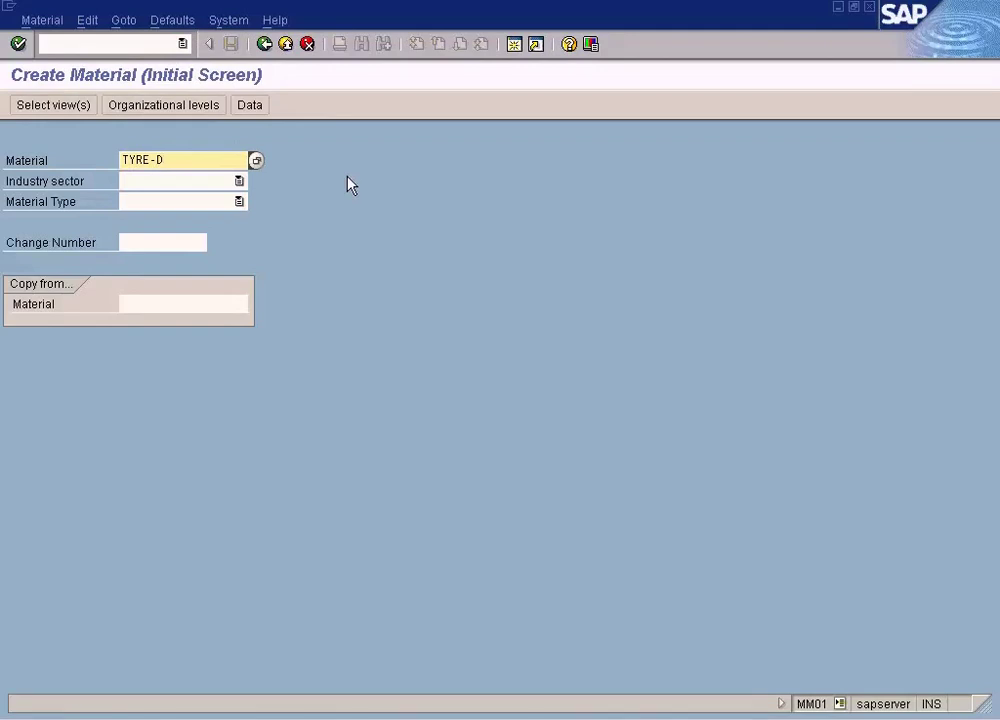
Enter material TYRE-D with industry sector Mechanical Engineering and material type Raw material.
left_click(239, 181)
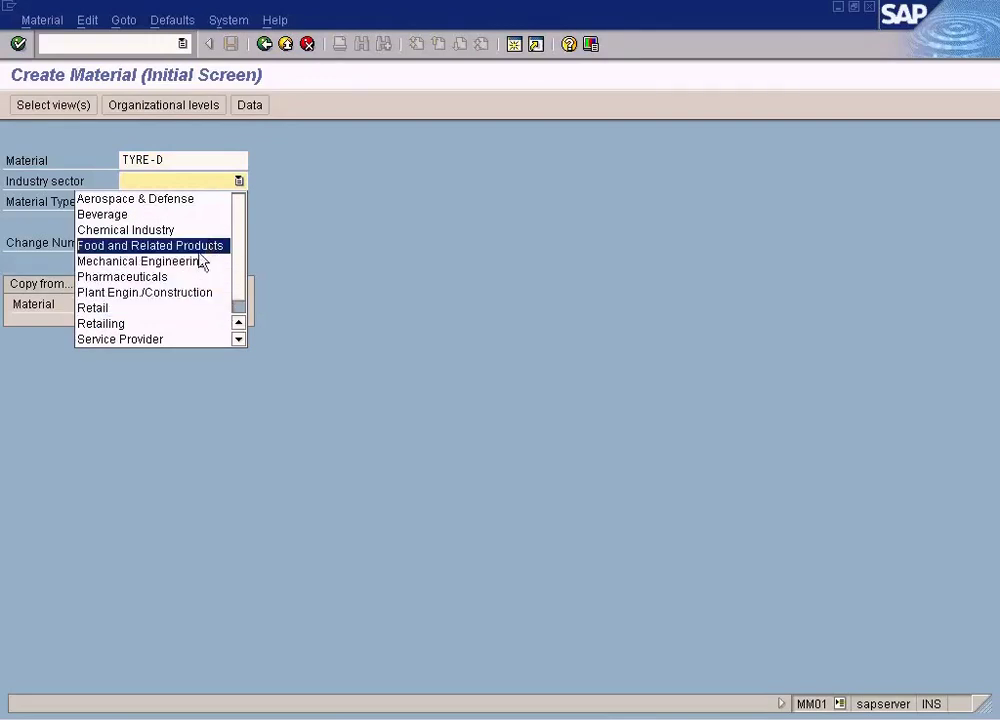
left_click(200, 261)
left_click(239, 203)
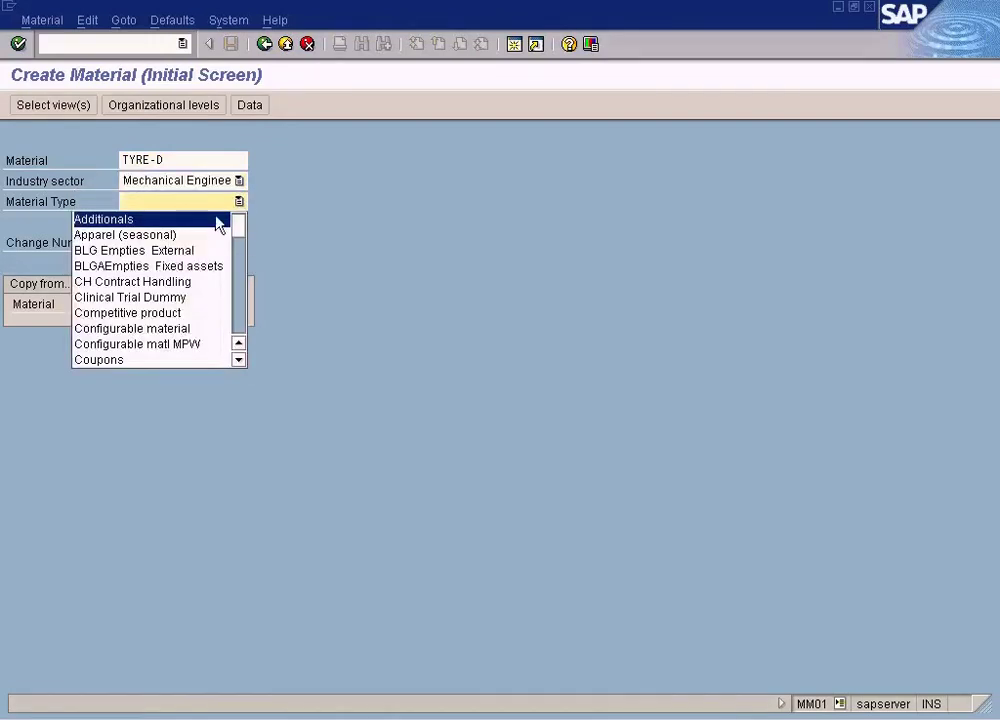
left_click(241, 292)
left_click(241, 293)
left_click(241, 297)
key("r")
left_click(186, 359)
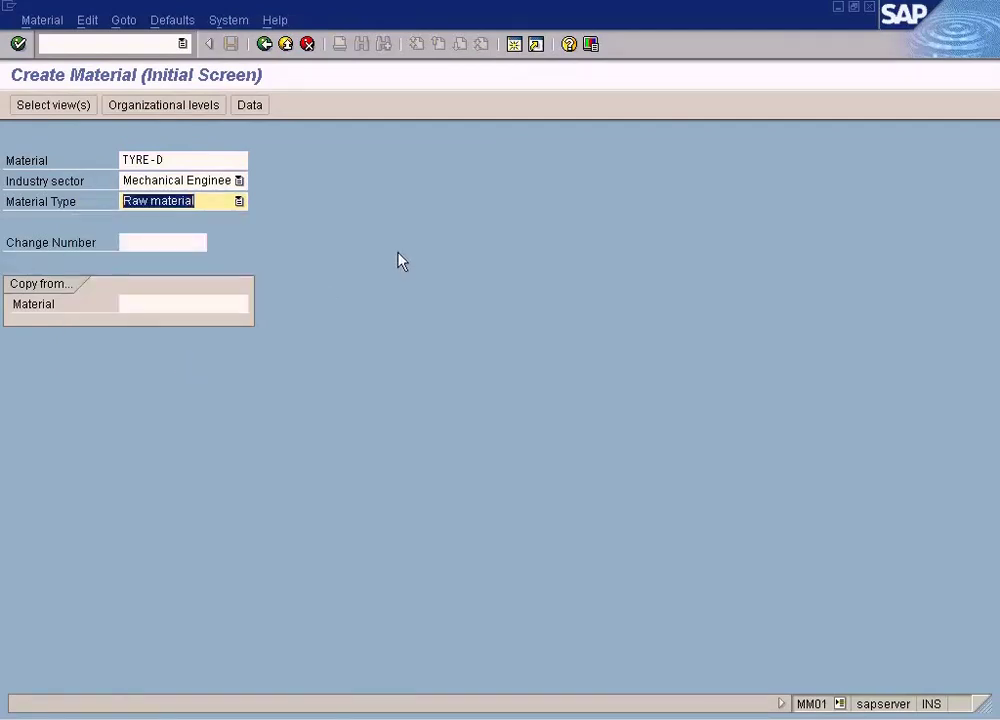
Open the Basic Data 1 view and enter the description TYRE-D With MAP and base unit of measure EA.
key("Return")
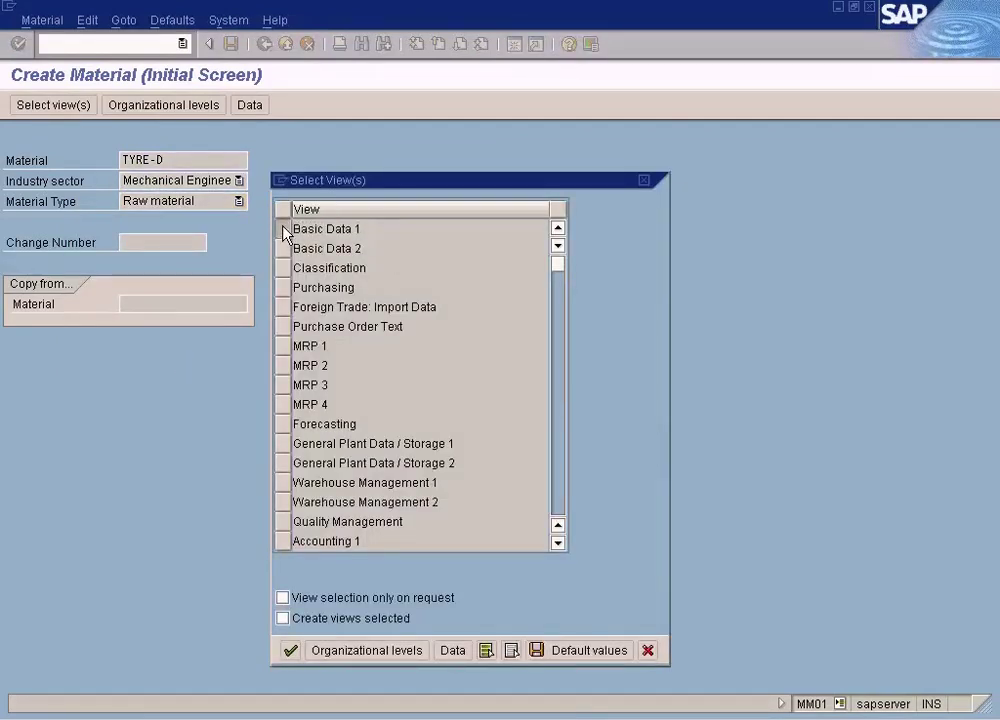
left_click(283, 231)
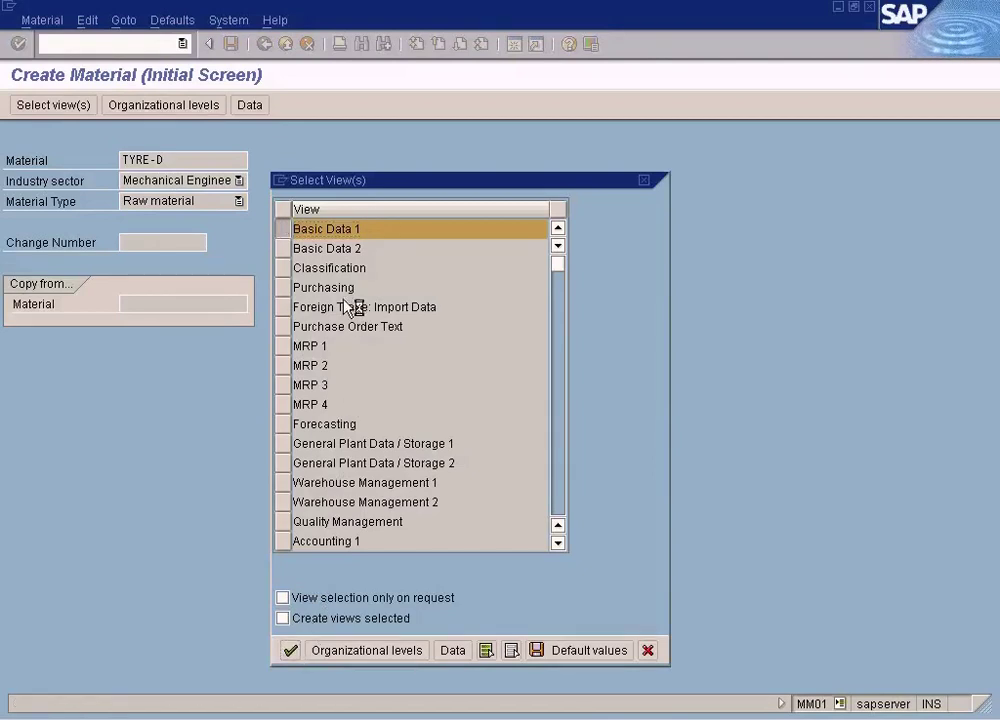
type("TYRE-D With MAP")
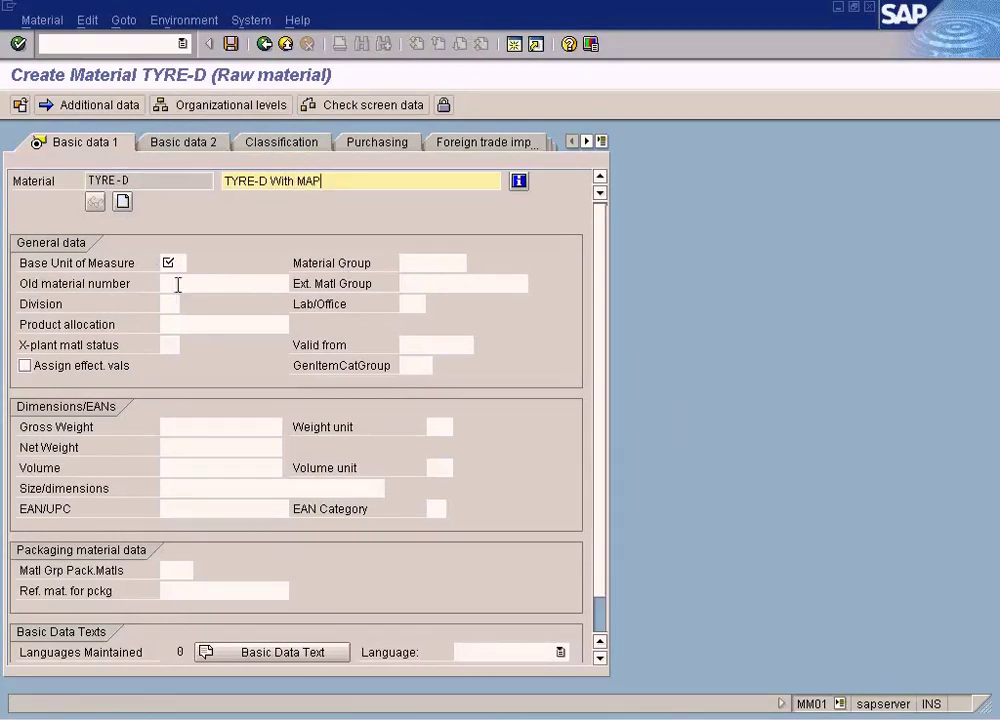
left_click(170, 262)
type("EZ")
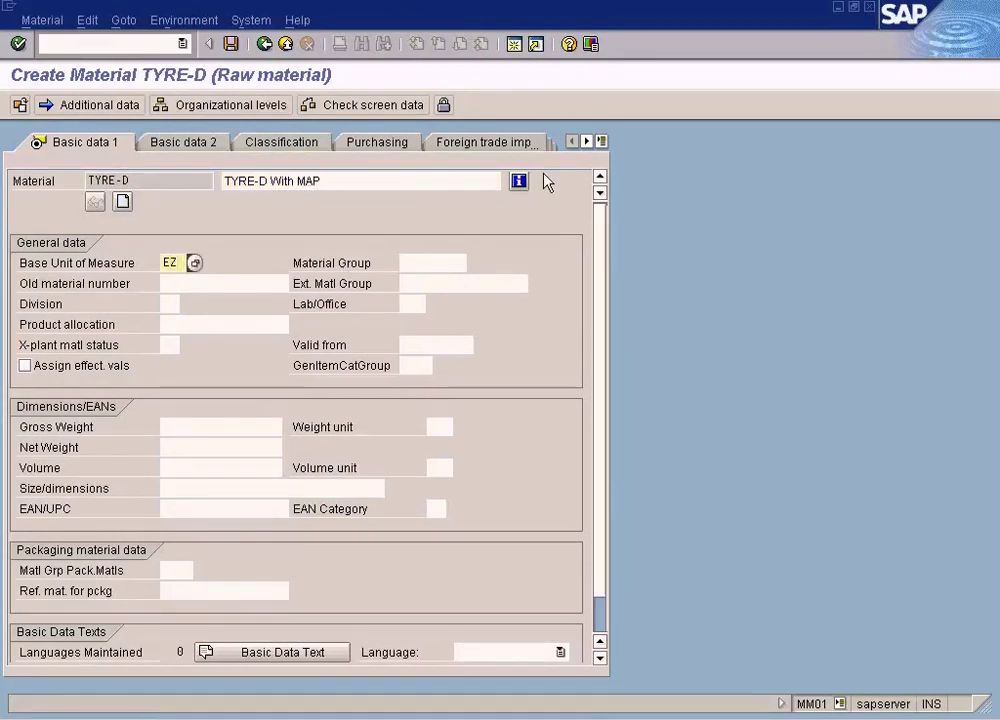
left_click(602, 141)
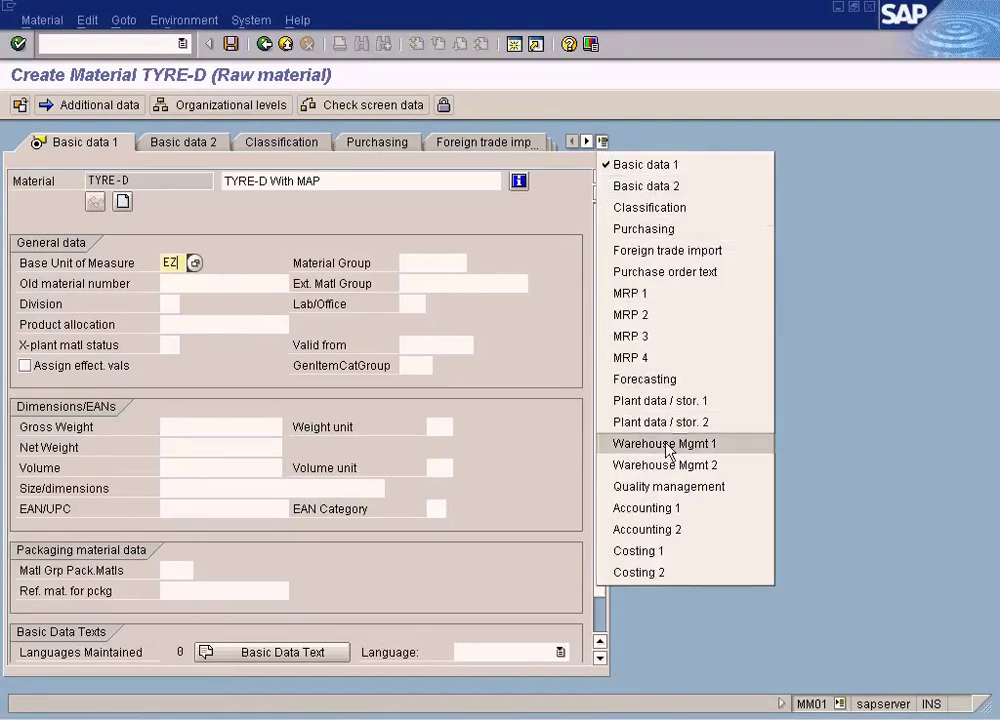
left_click(664, 529)
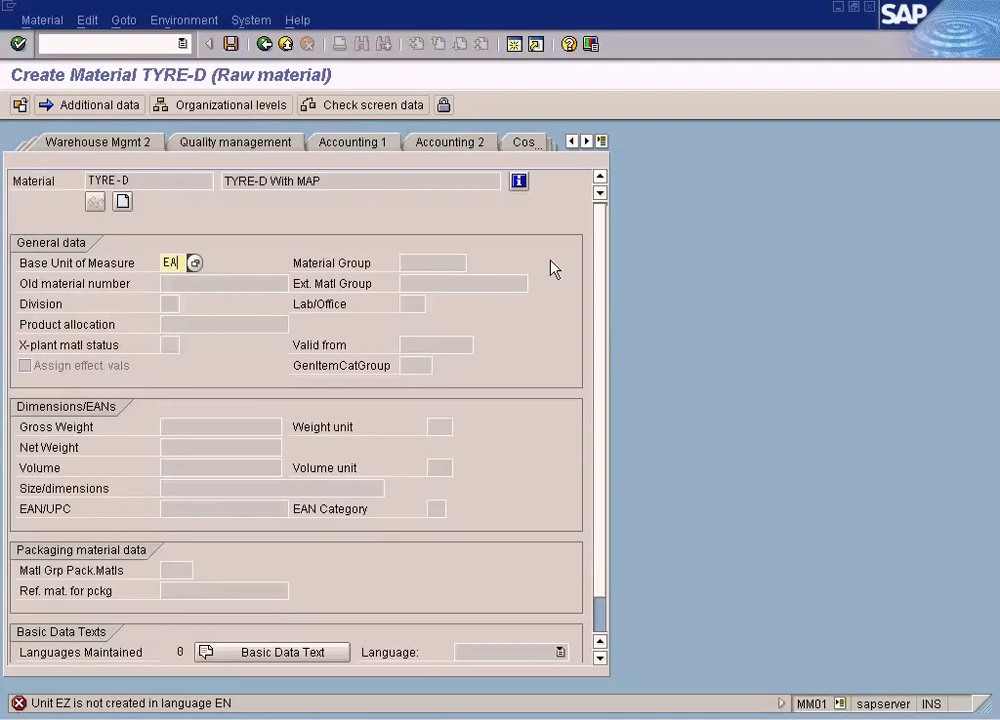
Enter plant NY as the organizational level and show the Accounting 1 view of the material.
left_click(394, 144)
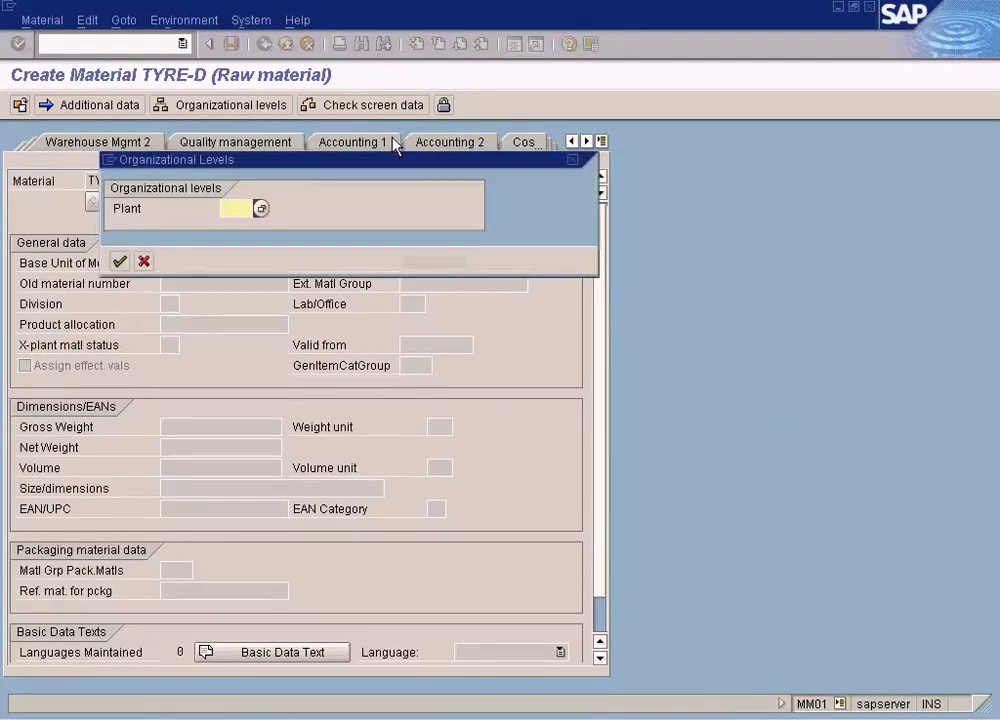
type("NY")
key("Return")
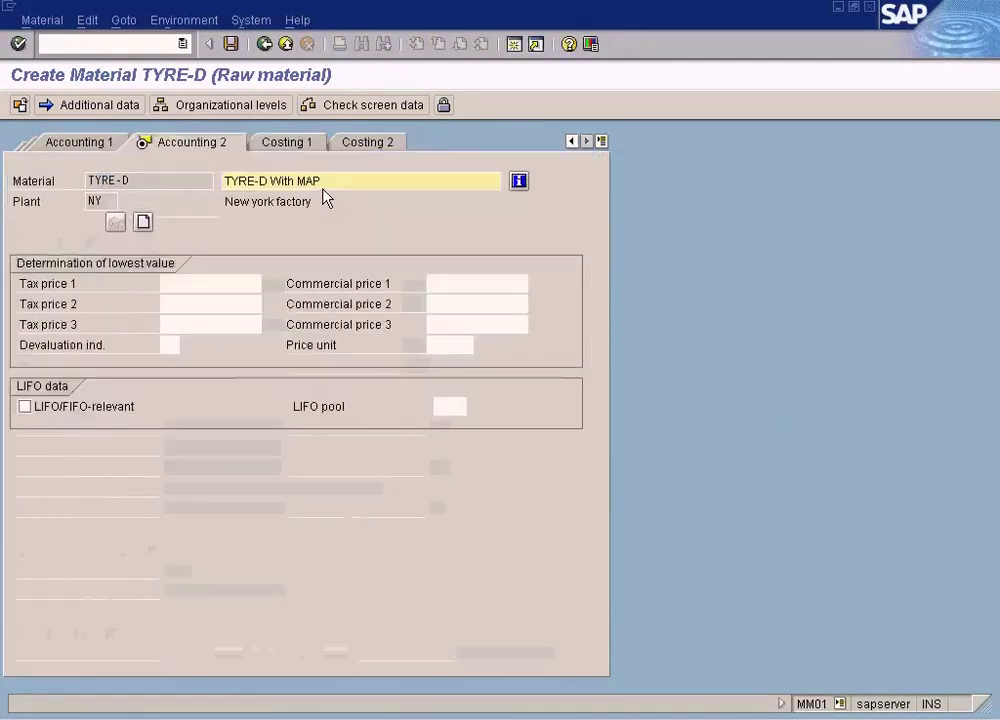
left_click(104, 142)
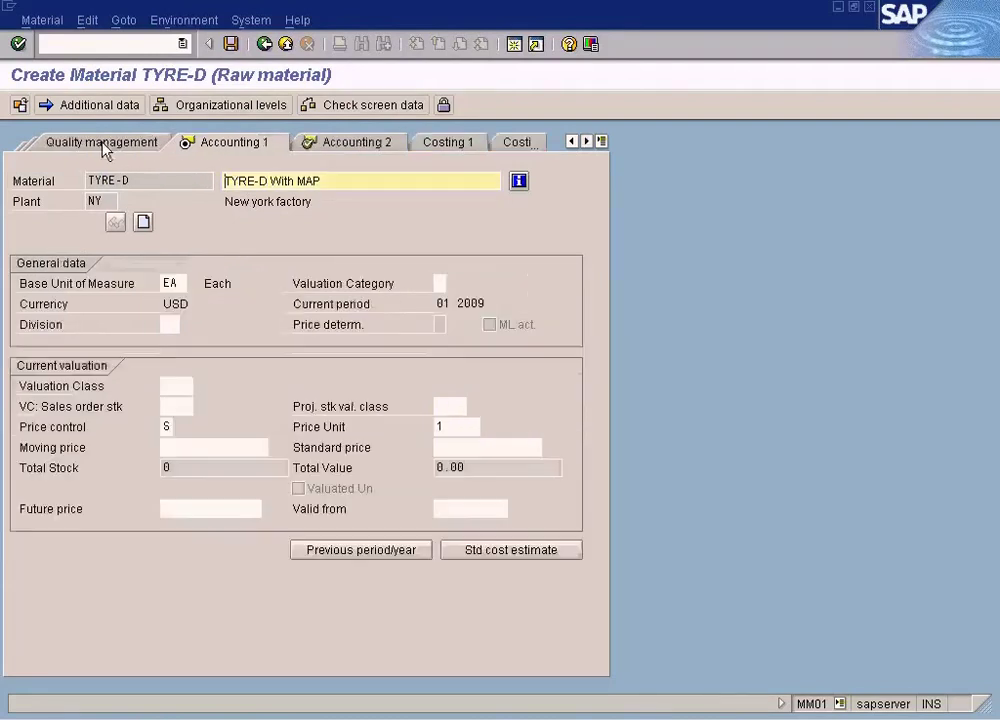
Set price control to V (moving average price) and valuation class to TYRE in the current valuation data.
left_click(171, 405)
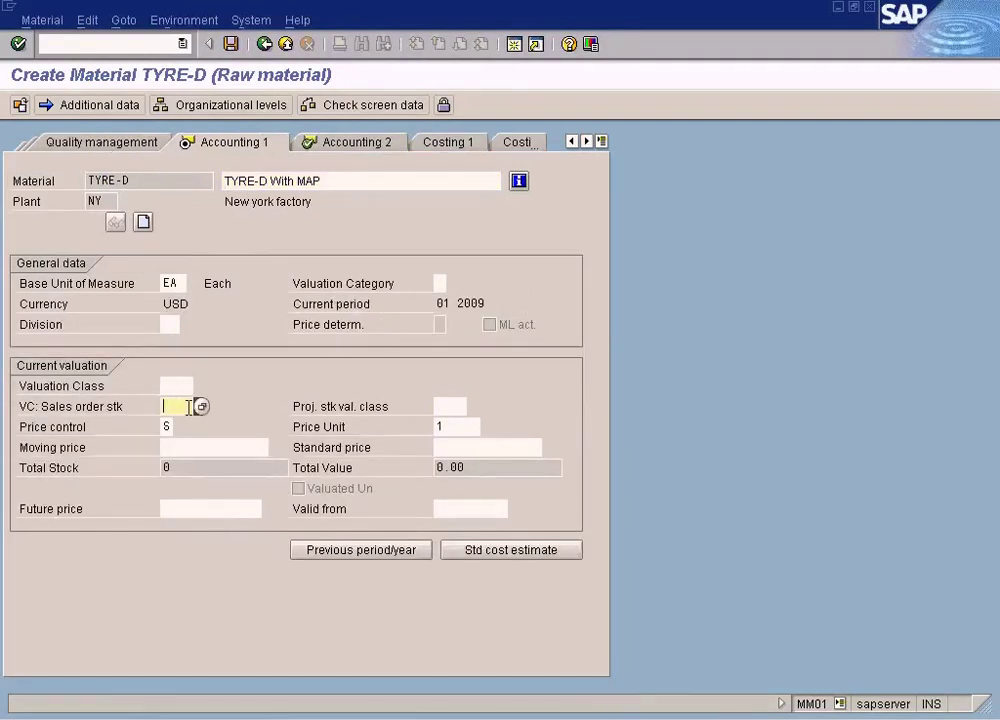
left_click(166, 425)
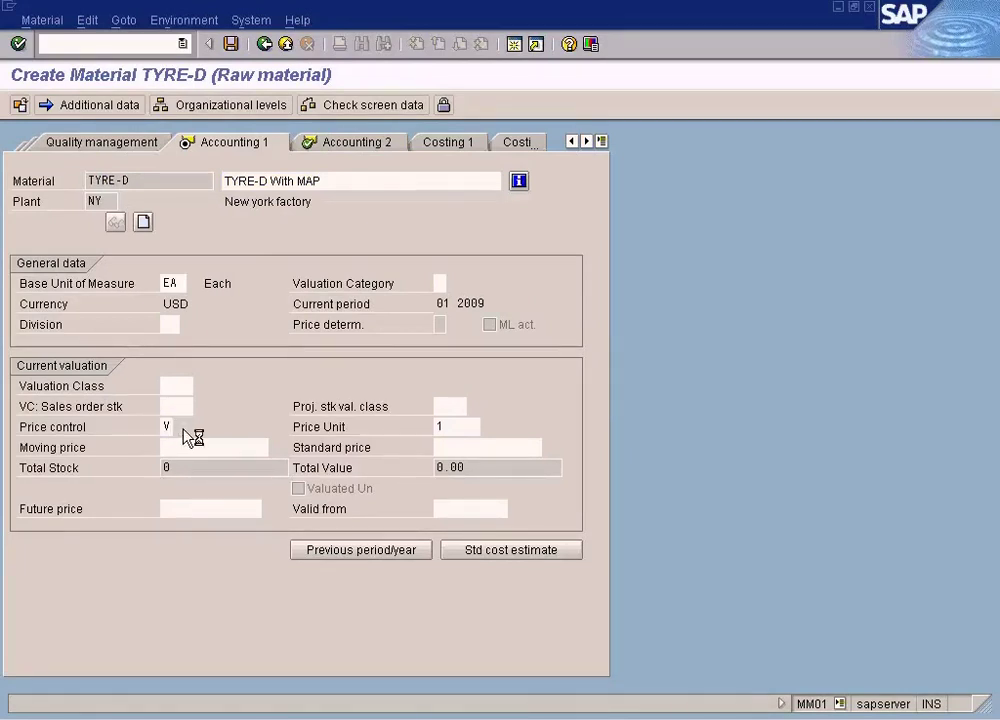
left_click(150, 228)
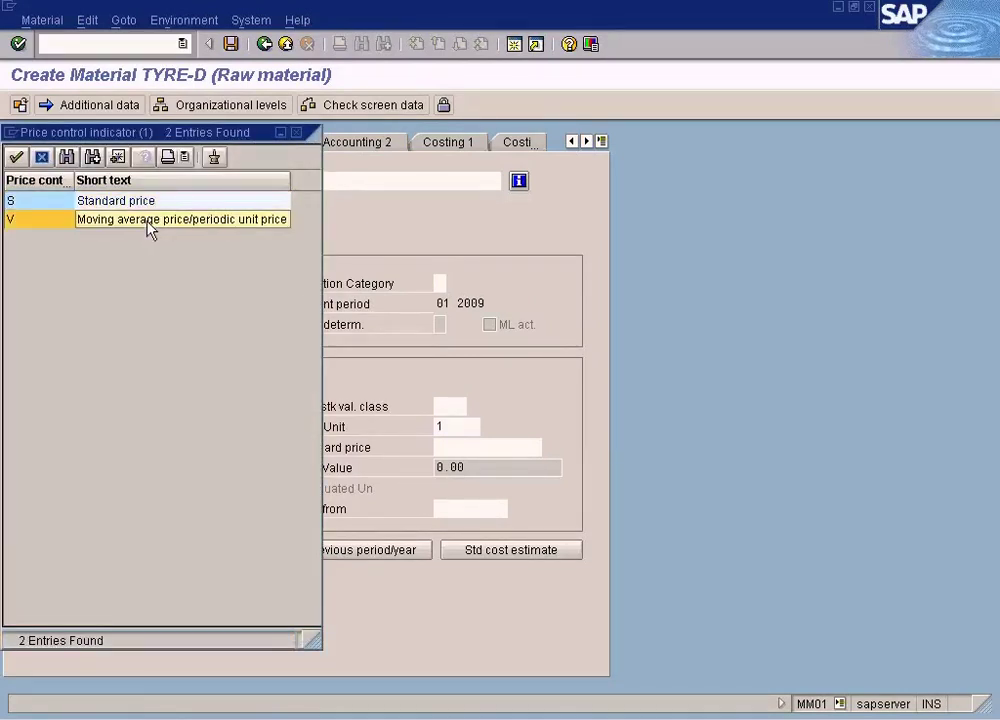
left_click(150, 228)
left_click(175, 386)
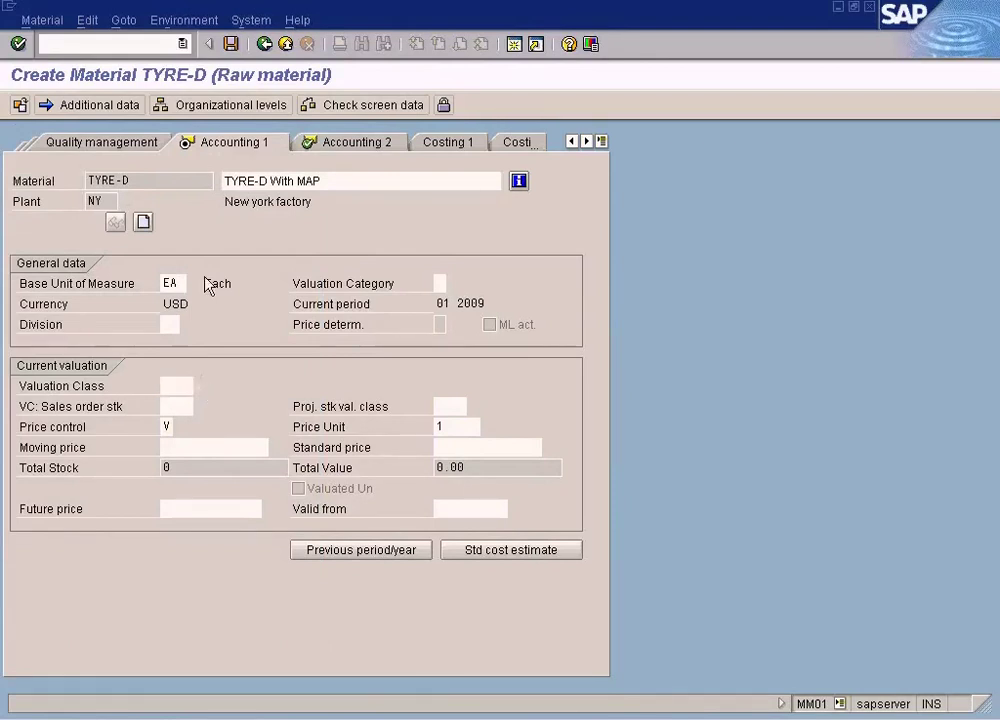
left_click(161, 353)
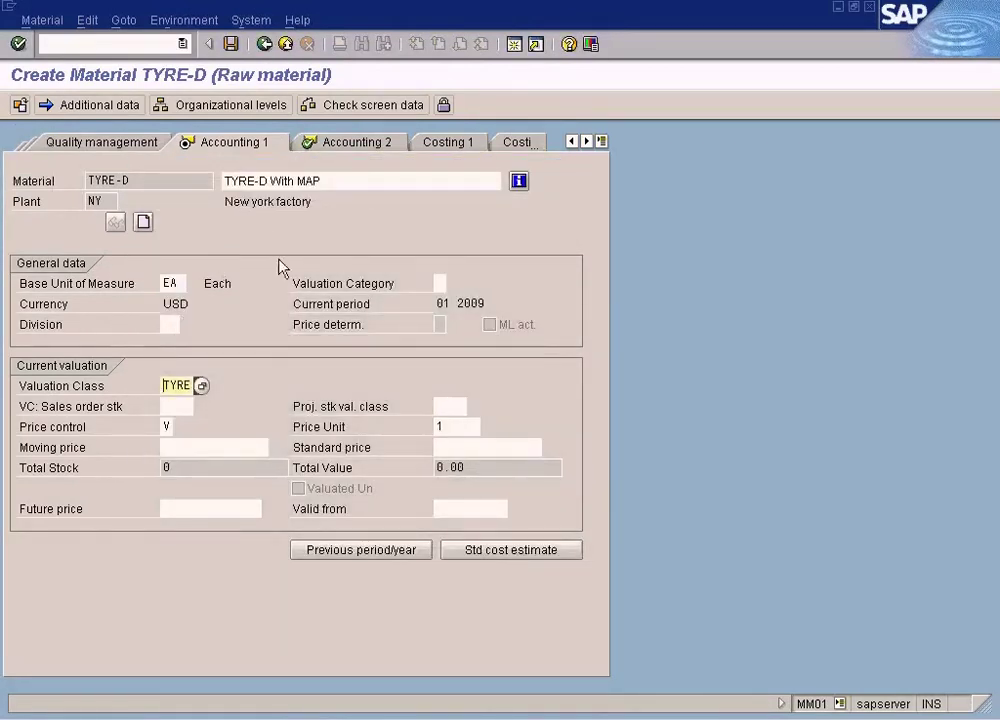
Extend the material to storage location WH1 through the Plant data / stor. 1 view, and save it.
left_click(603, 142)
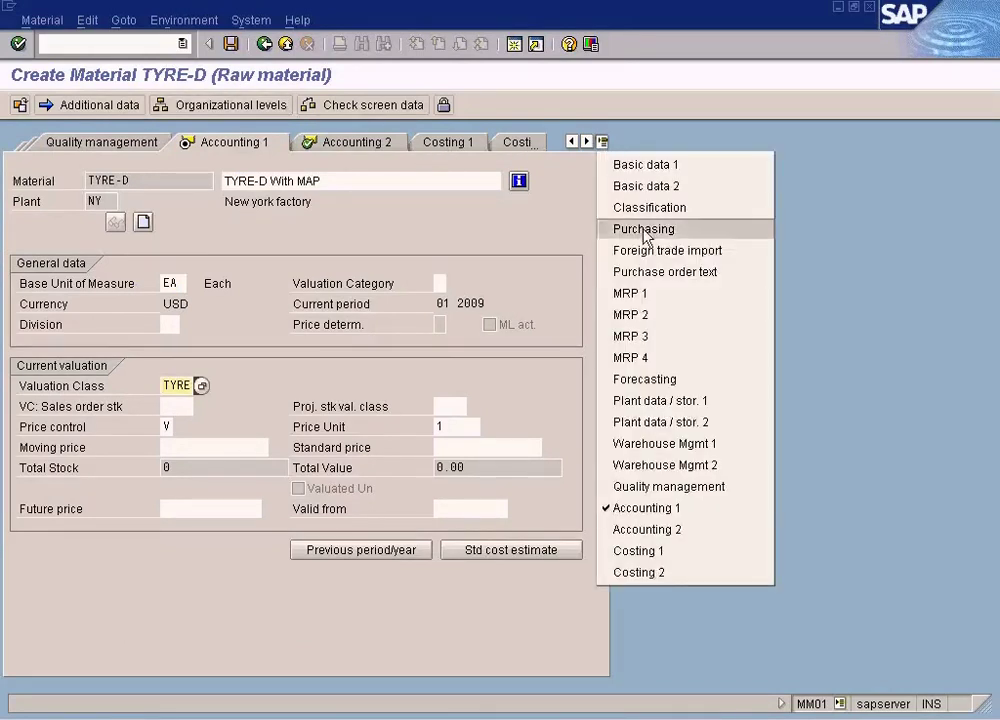
left_click(706, 400)
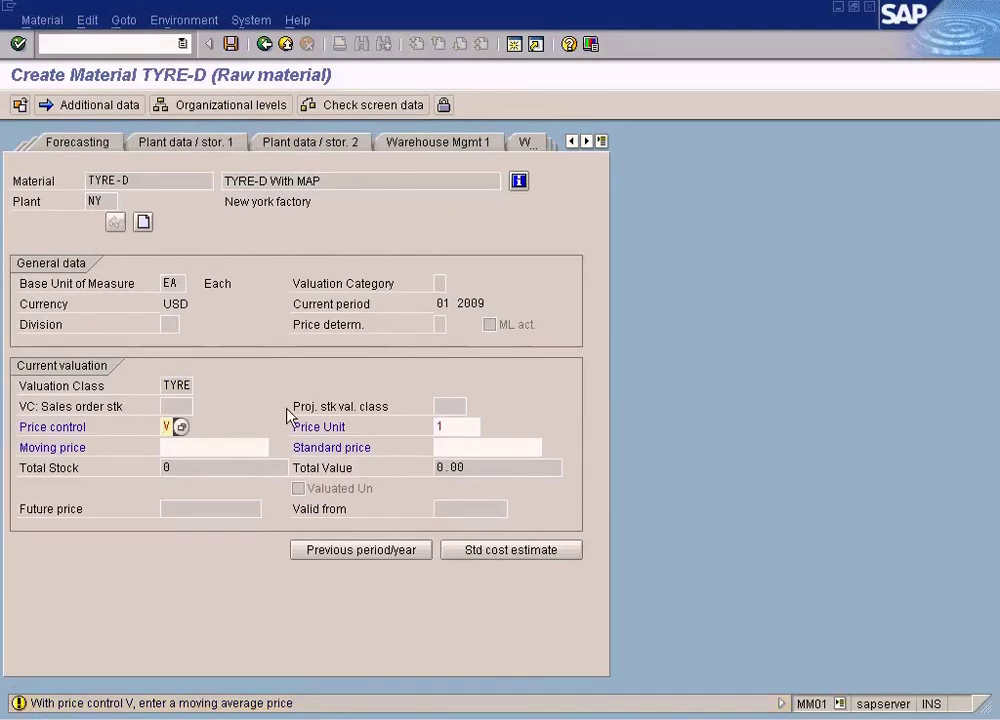
key("Return")
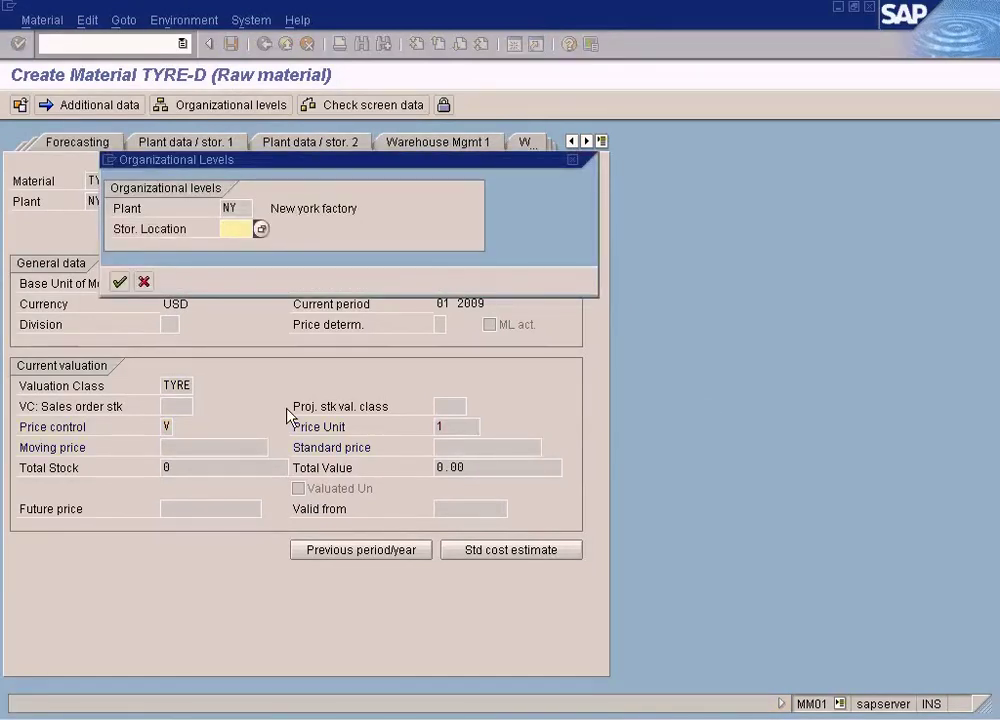
type("WH1")
key("Return")
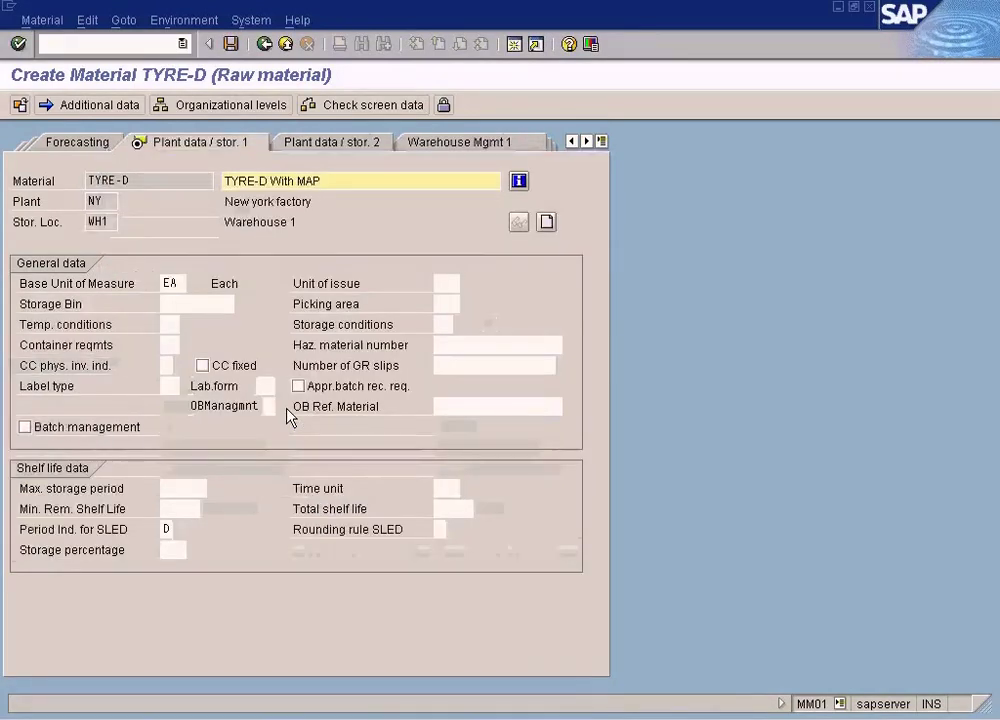
left_click(231, 44)
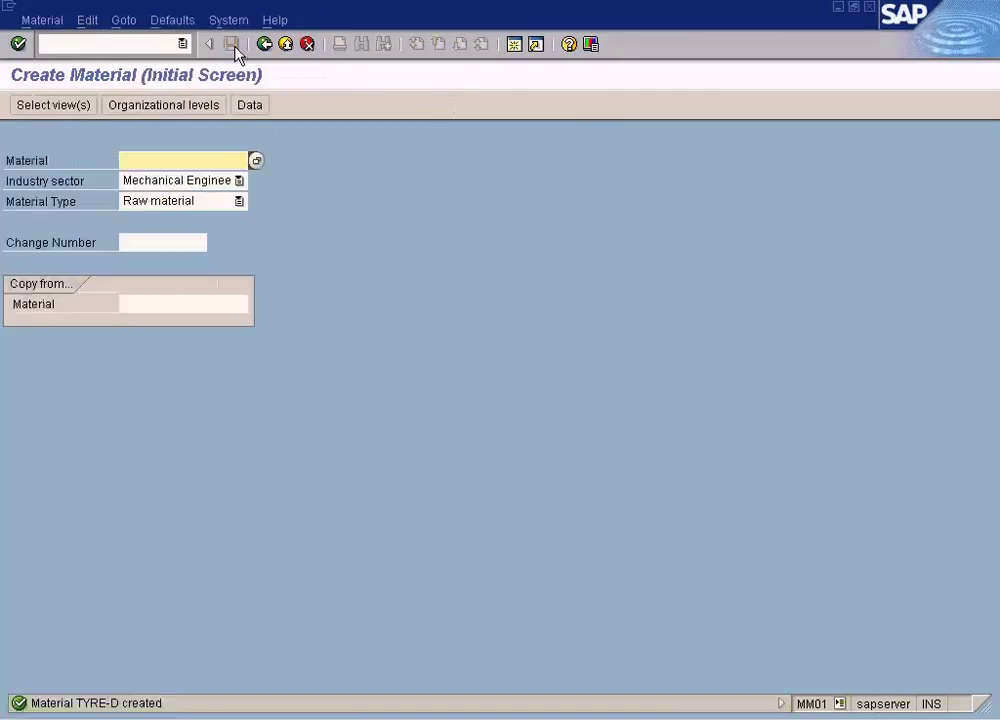
Start transaction ME21N and open the Purchasing Documents selection for the document overview.
left_click(141, 45)
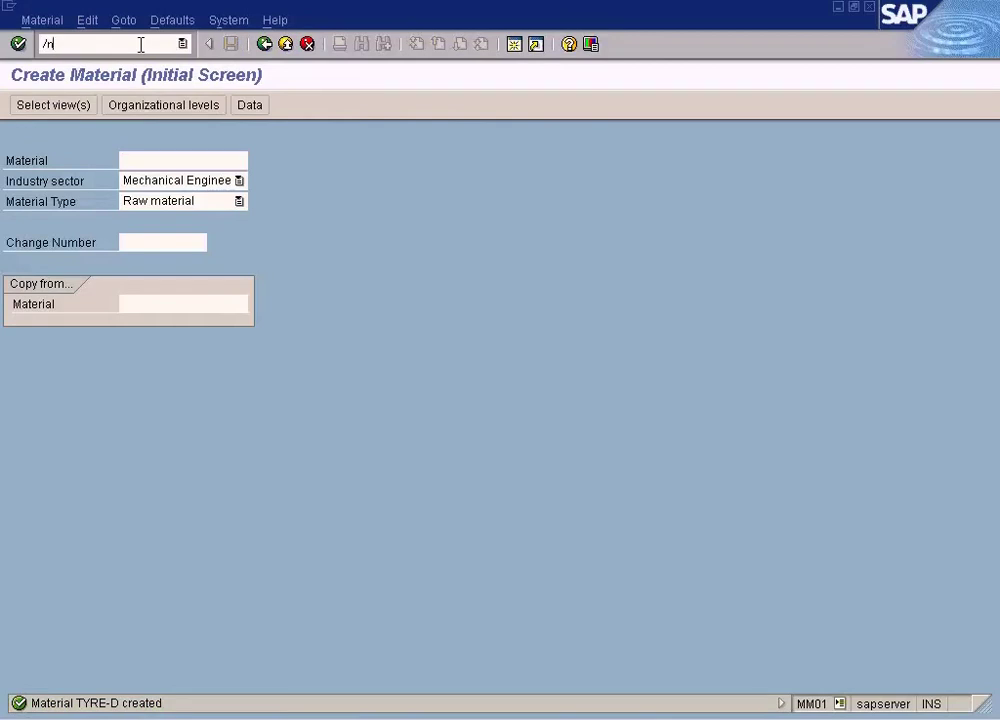
key("Return")
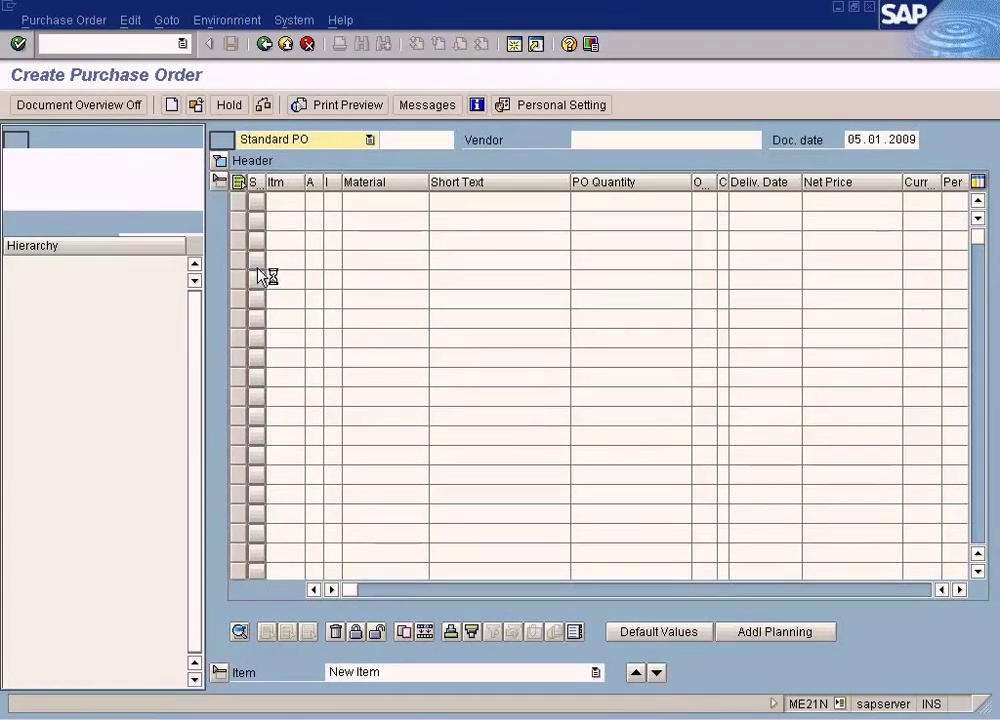
left_click(28, 225)
left_click(50, 250)
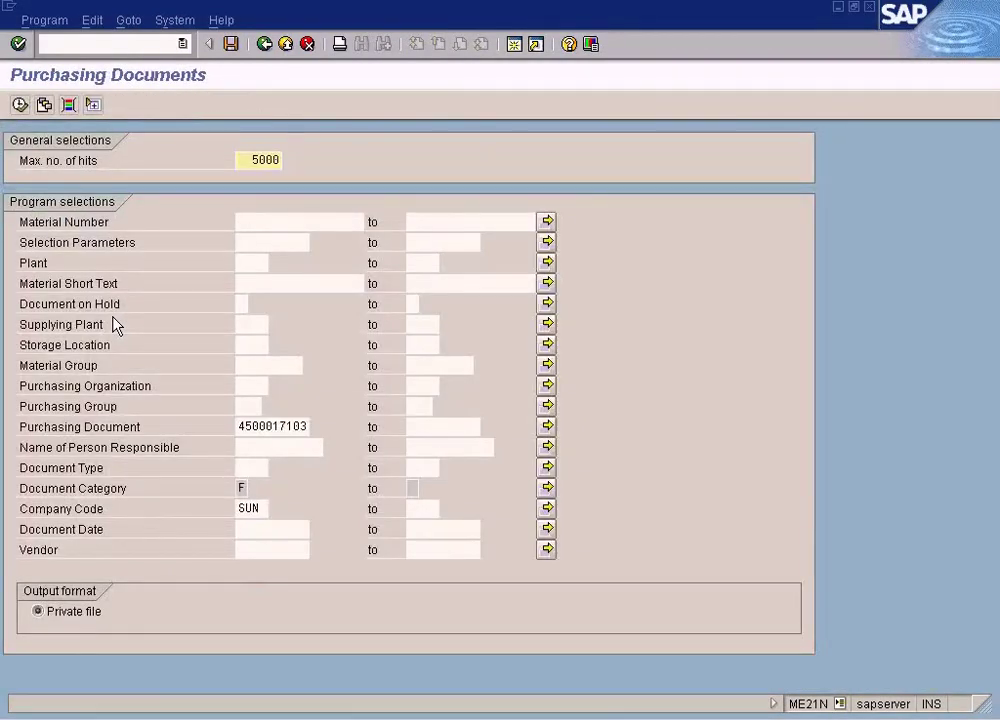
Search for the reference purchase order by replacing the last digits of the purchasing document number.
left_click(288, 428)
key("Delete")
key("Delete")
key("Delete")
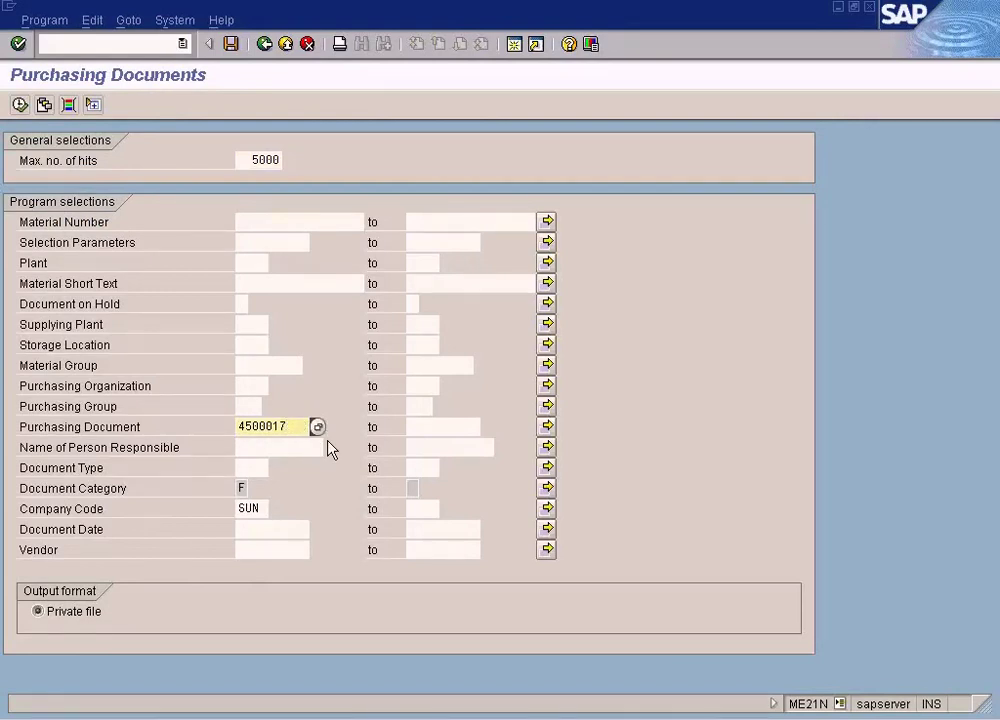
type("087")
left_click(19, 104)
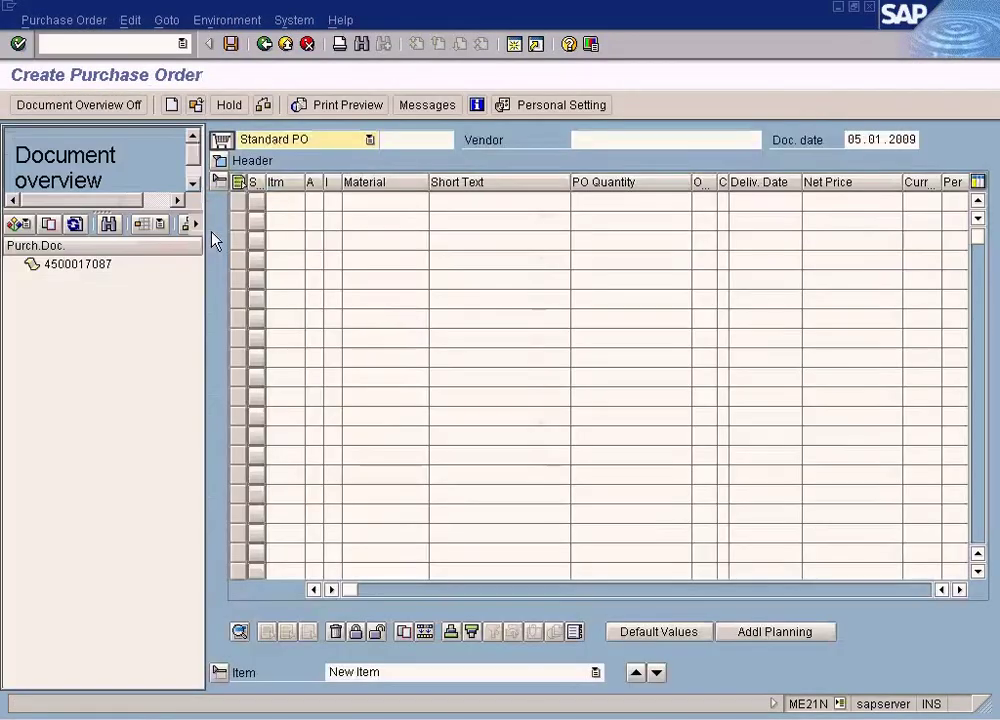
Copy the found purchase order into the new standard PO and change the material of item 10 to TYRE-C.
left_click(100, 268)
left_click(54, 229)
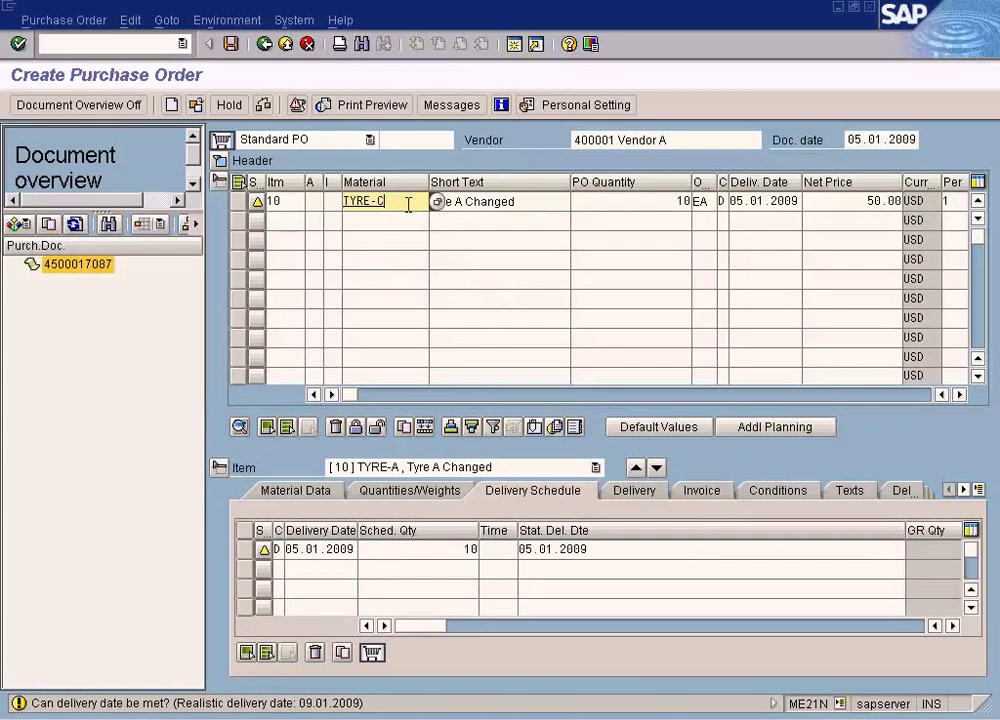
key("Return")
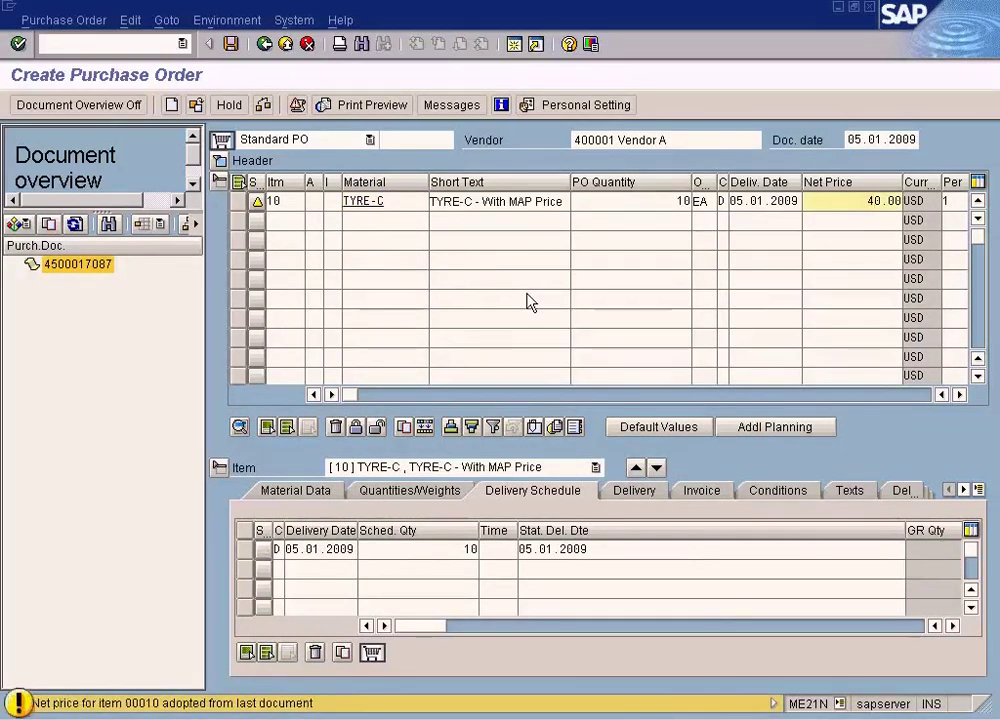
Review the pricing conditions of item 10 TYRE-C.
left_click(779, 491)
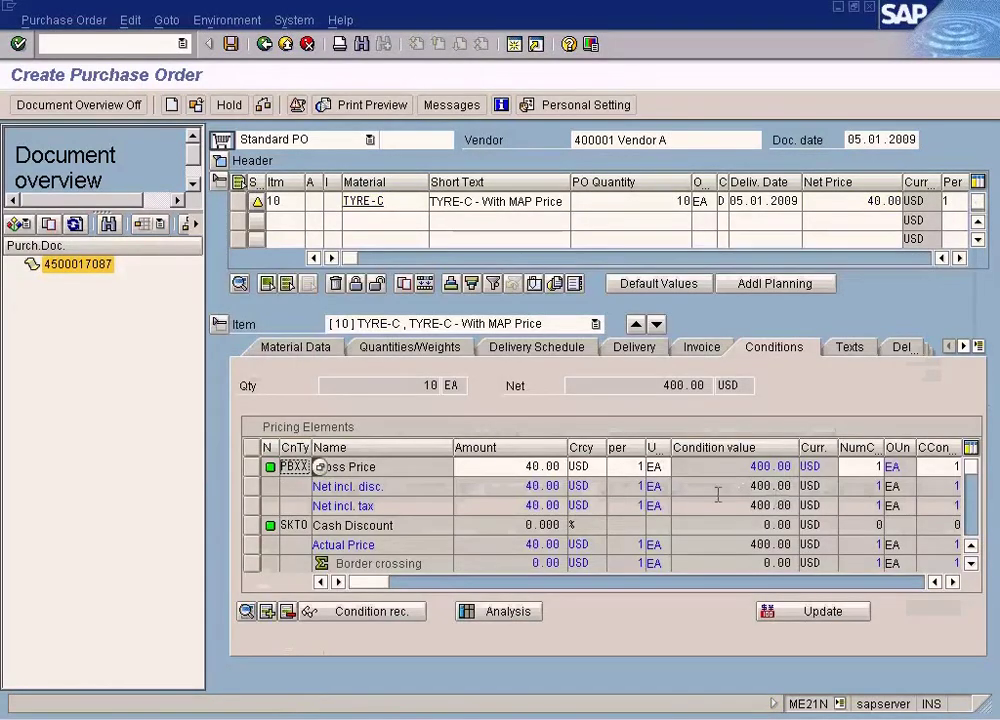
left_click(970, 563)
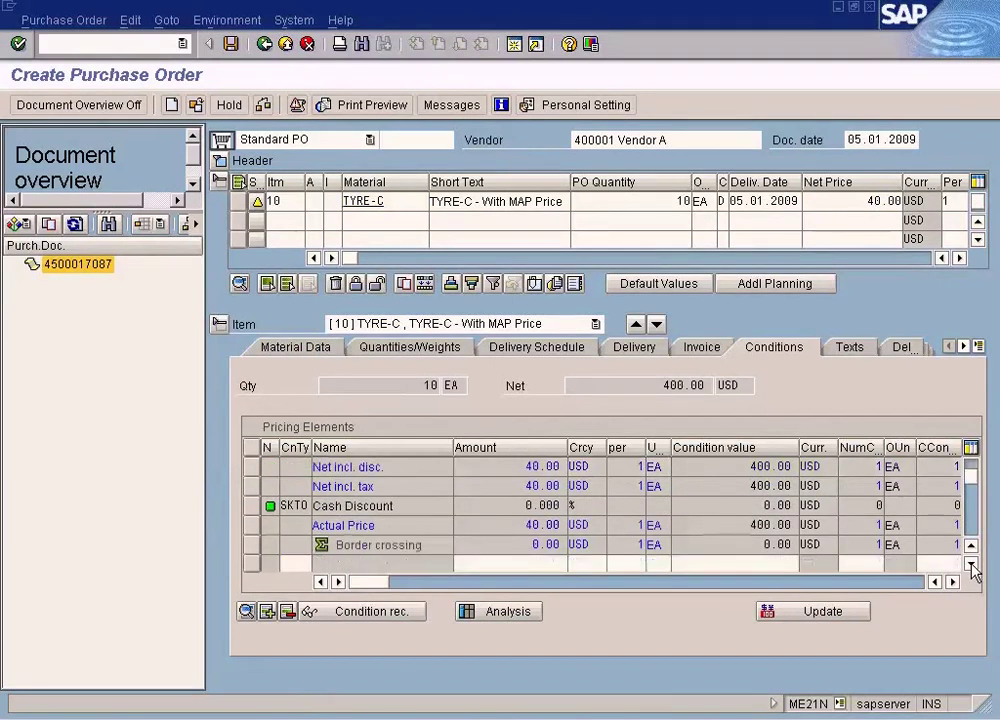
left_click(970, 563)
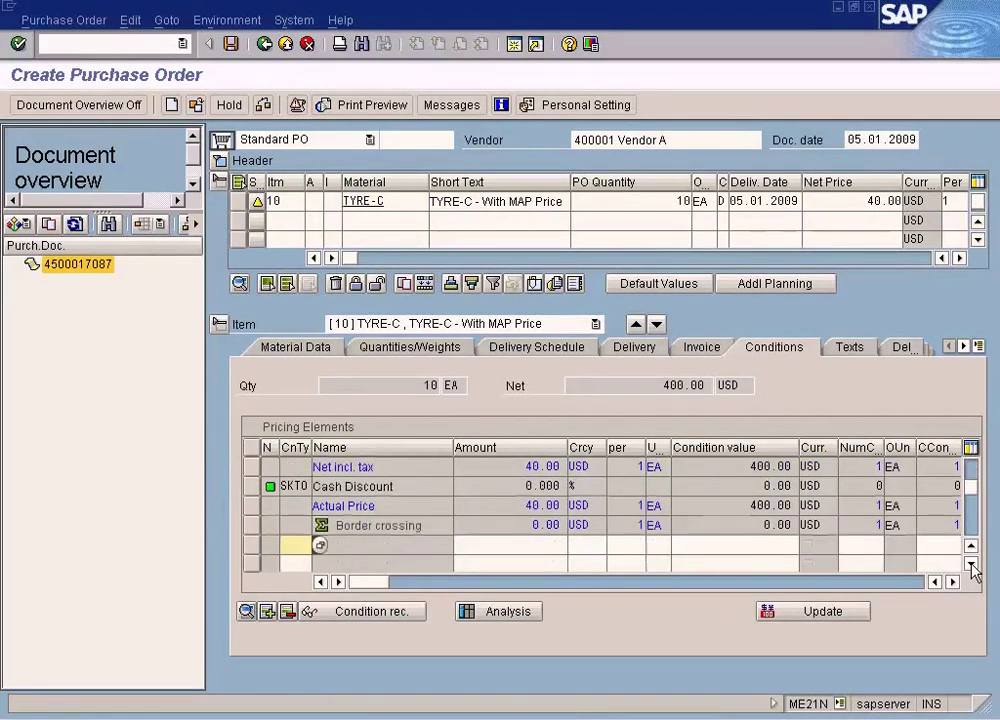
left_click(972, 477)
left_click(973, 487)
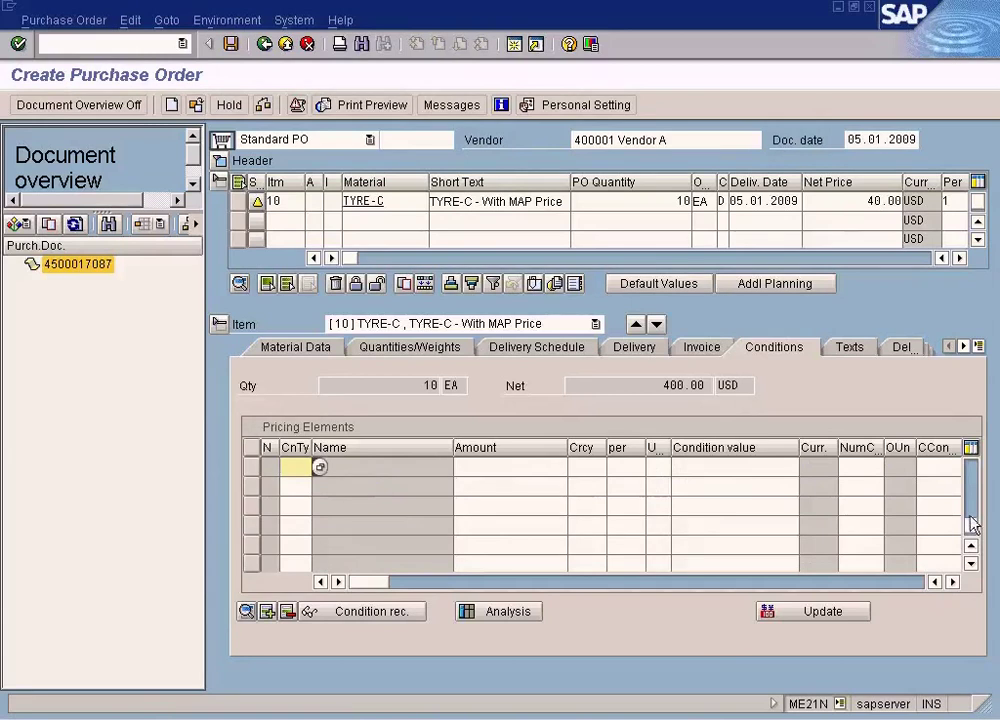
left_click(972, 470)
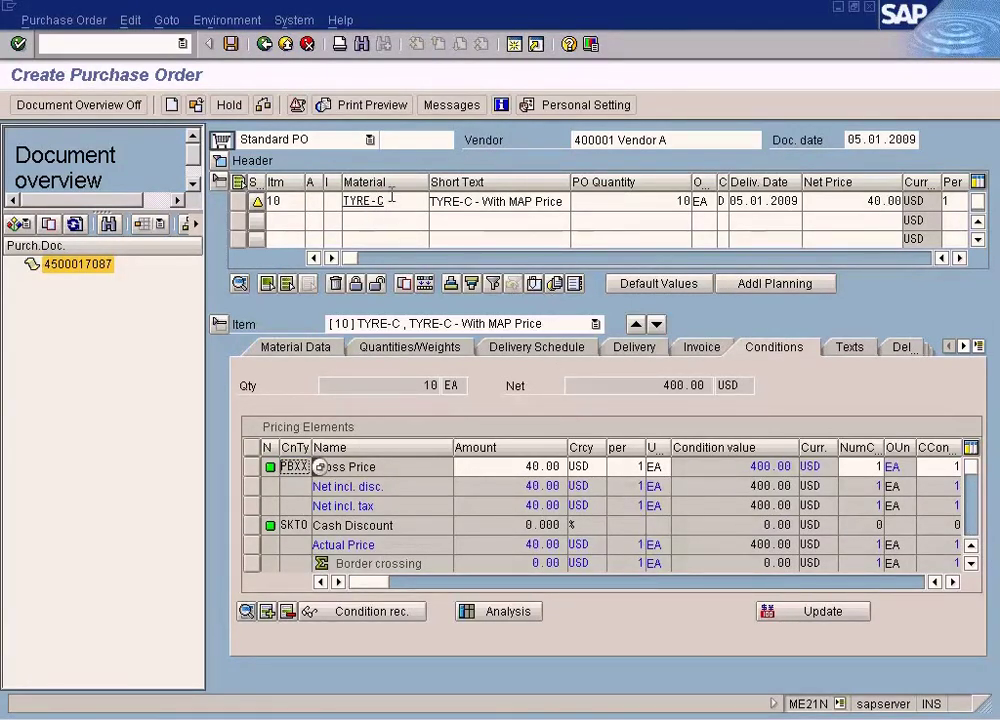
Duplicate item 10 as a second purchase order item and change the copy's material to TYRE-D.
left_click(240, 201)
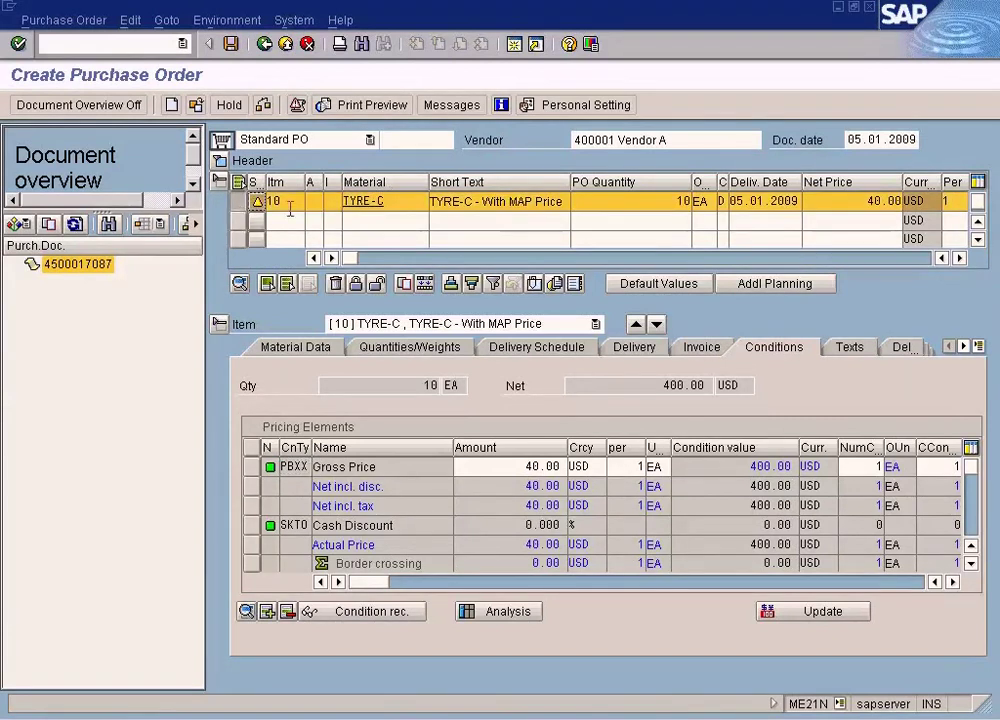
left_click(404, 284)
left_click(388, 220)
key("BackSpace")
type("D")
key("Tab")
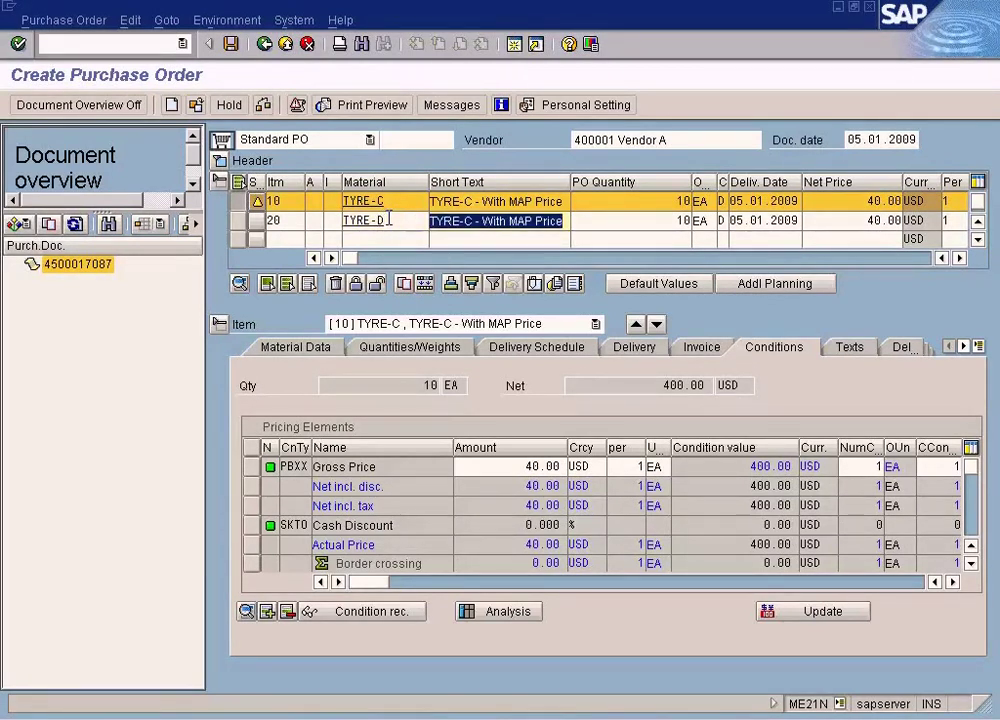
key("Return")
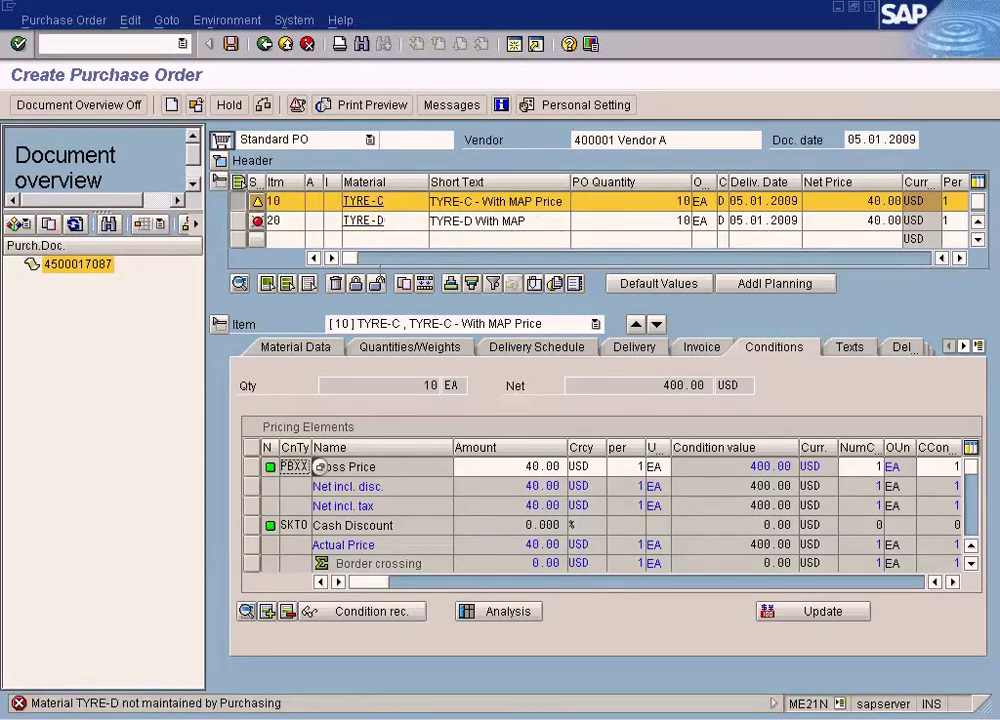
Read the detailed help for the TYRE-D error message, close it, and return to the purchase order session.
double_click(209, 703)
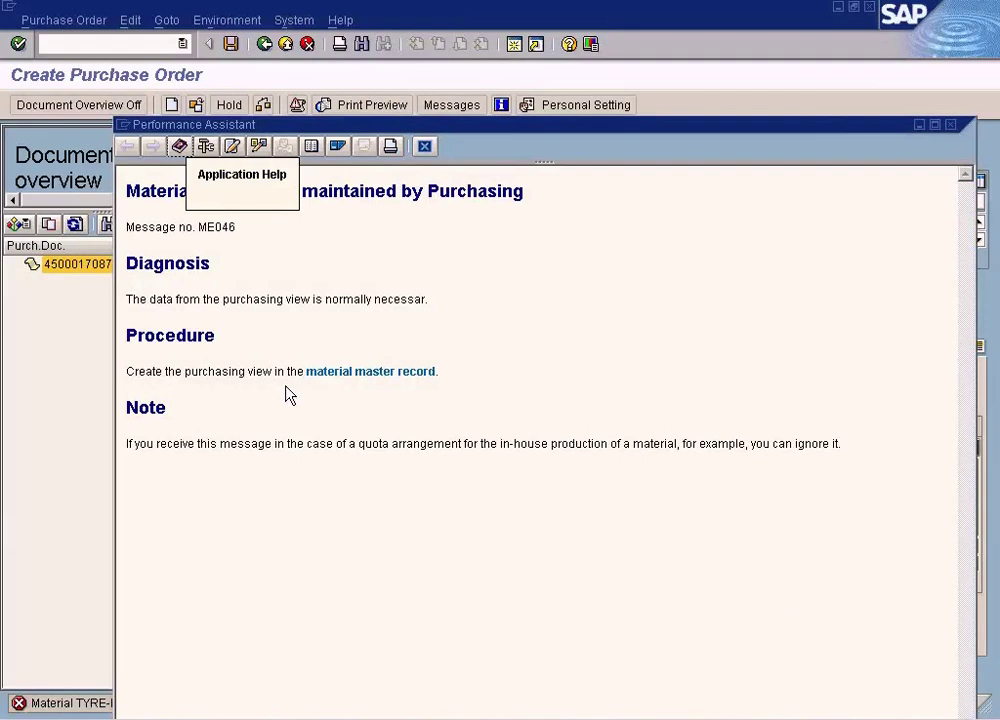
left_click(425, 147)
key("alt+Tab")
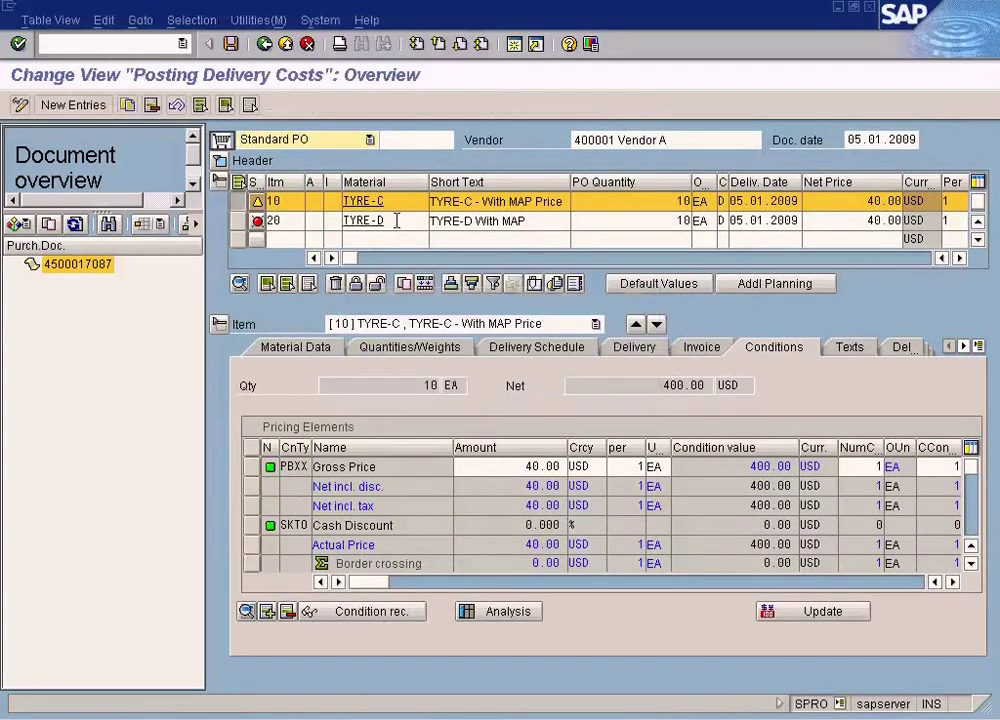
left_click(336, 706)
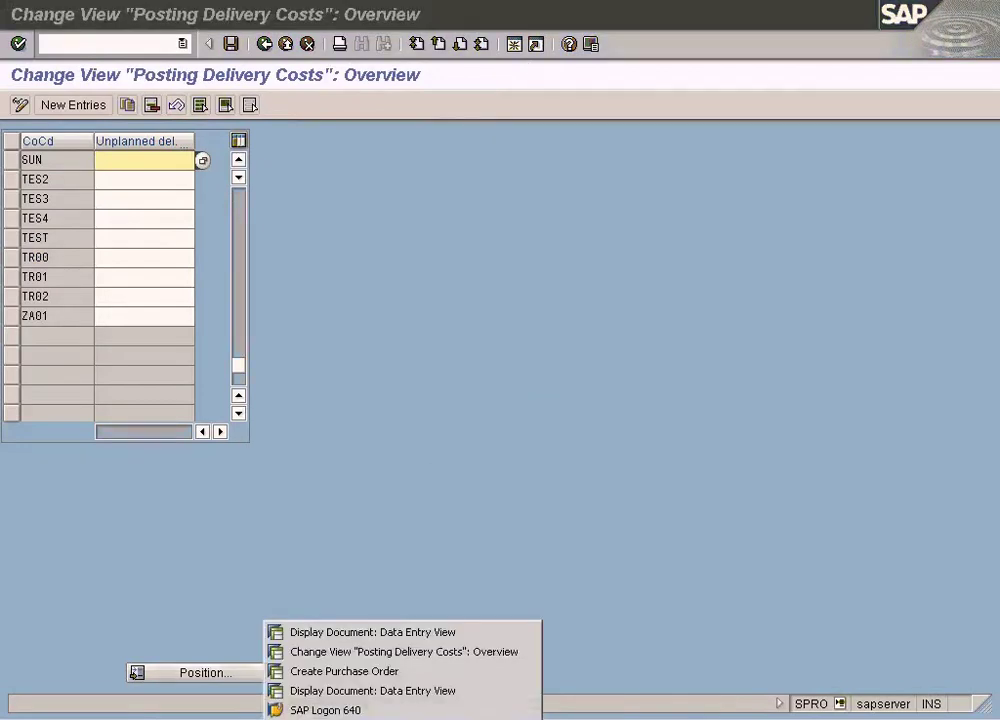
left_click(341, 671)
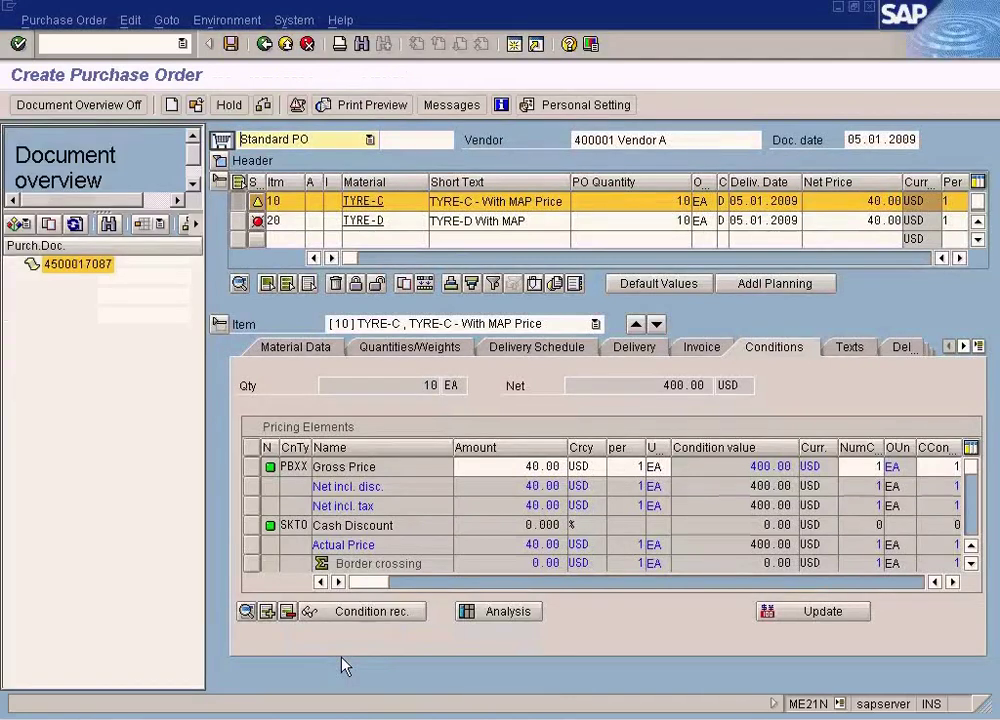
Start transaction MM01 in a new session and open the Purchasing view of material TYRE-D for plant NY.
left_click(514, 44)
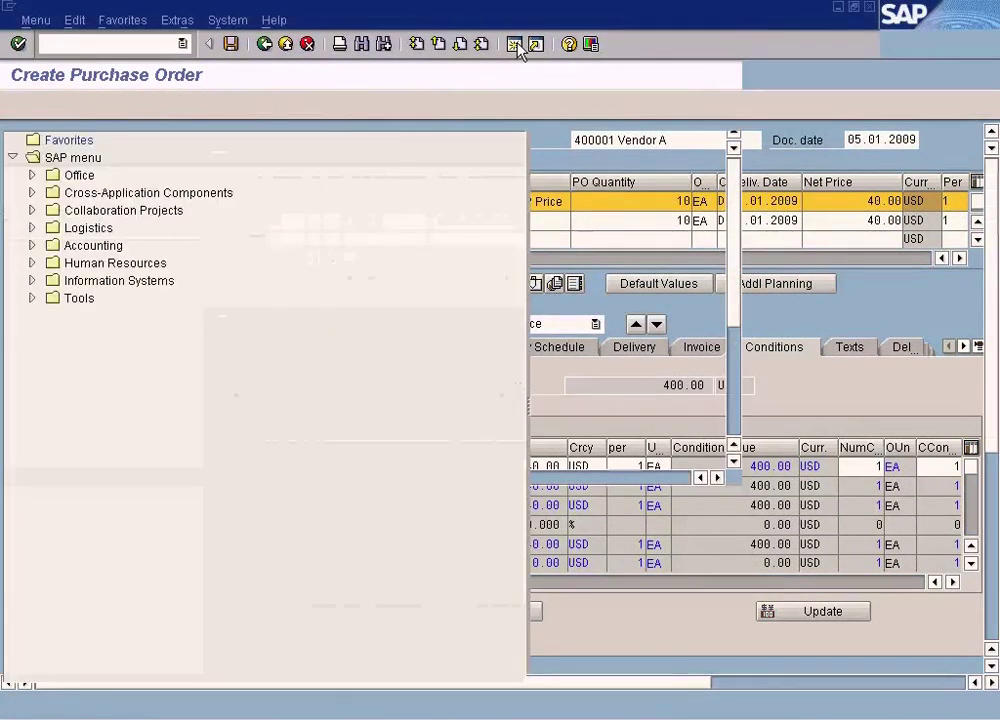
type("mm01")
key("Return")
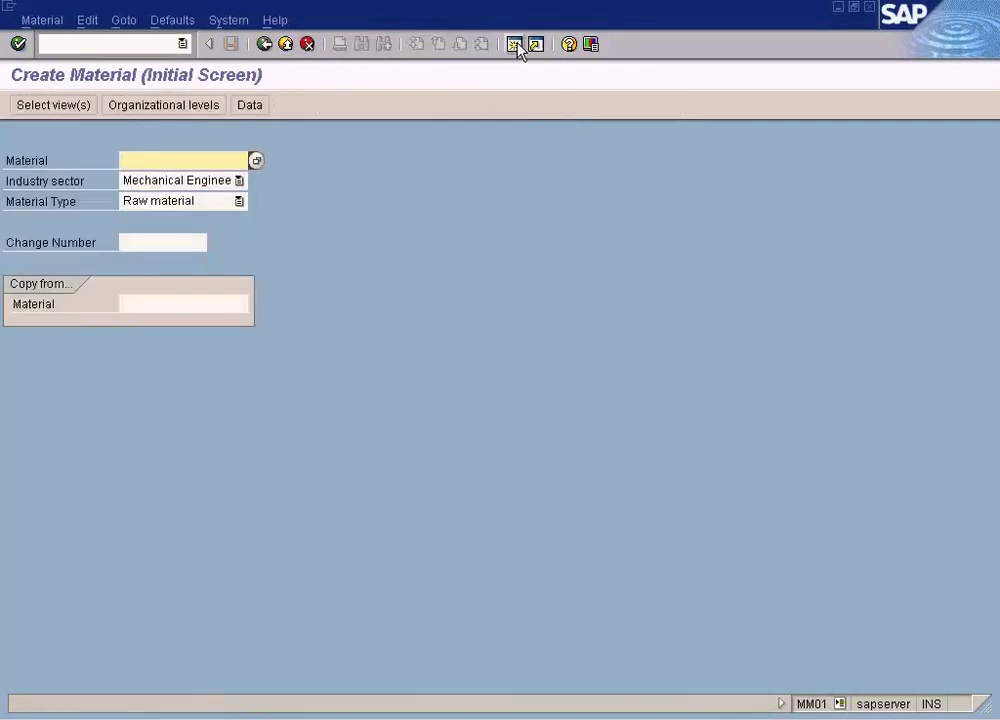
type("TYRE-D")
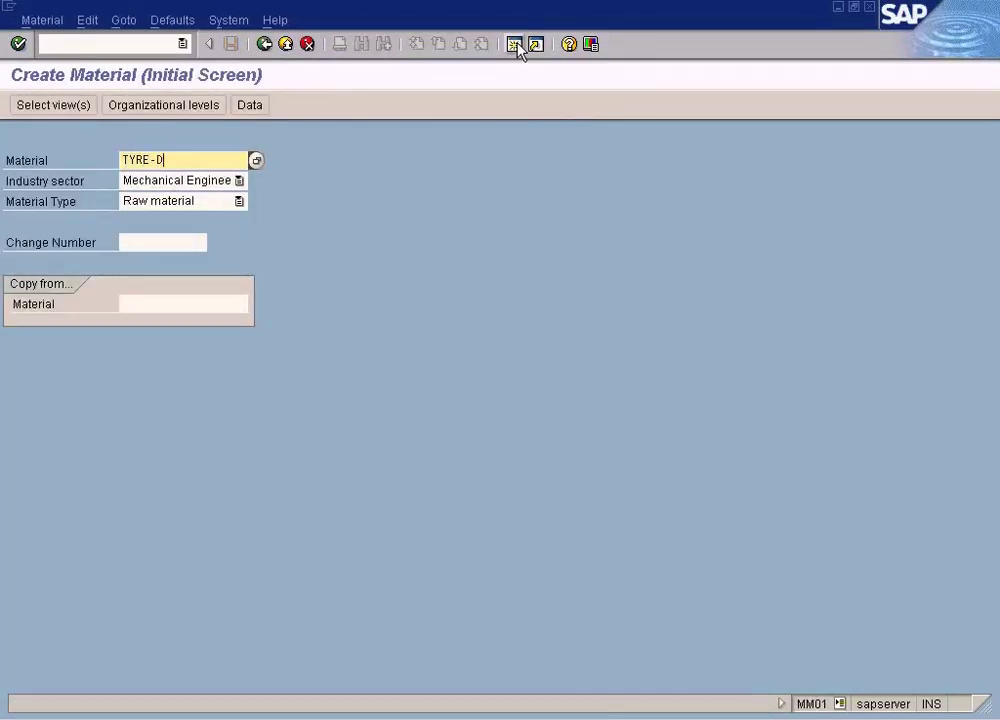
left_click(514, 44)
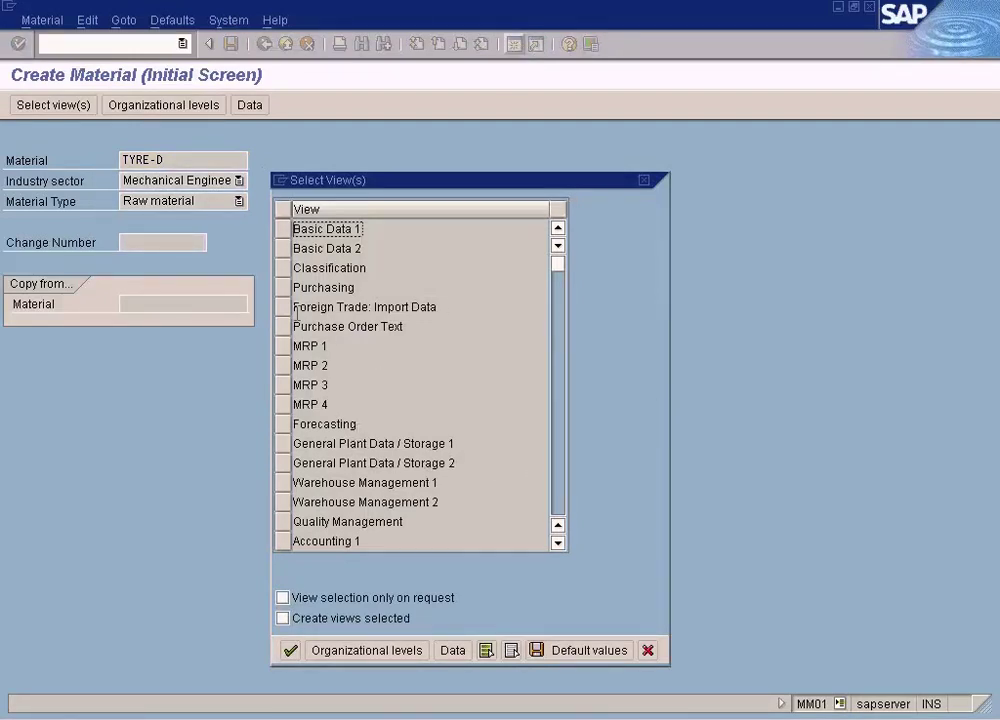
left_click(281, 287)
left_click(290, 650)
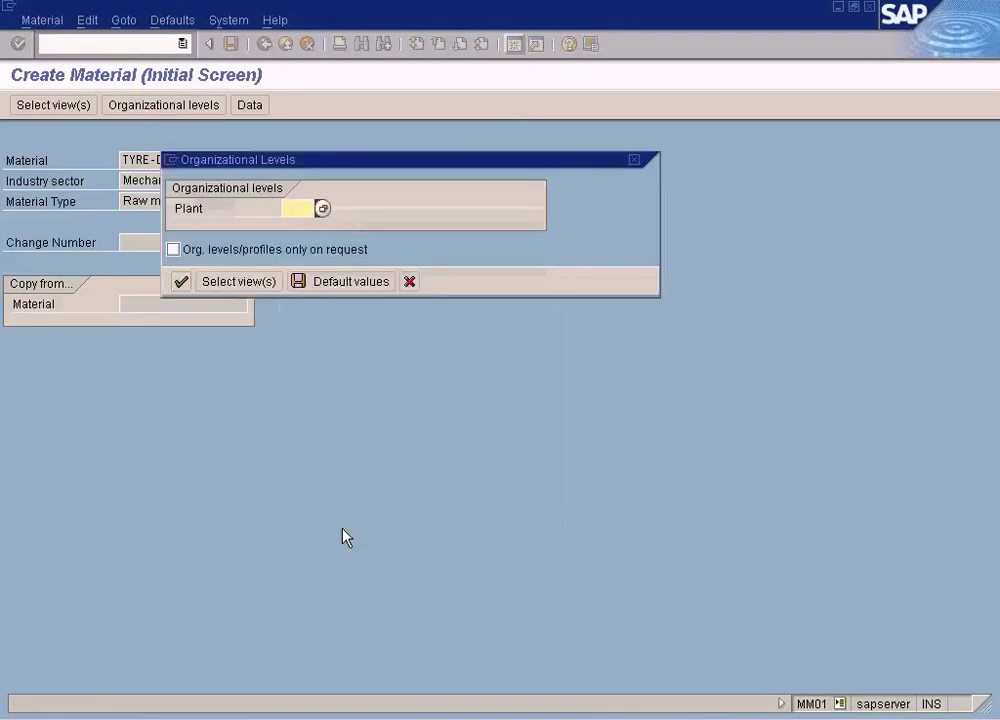
type("NY")
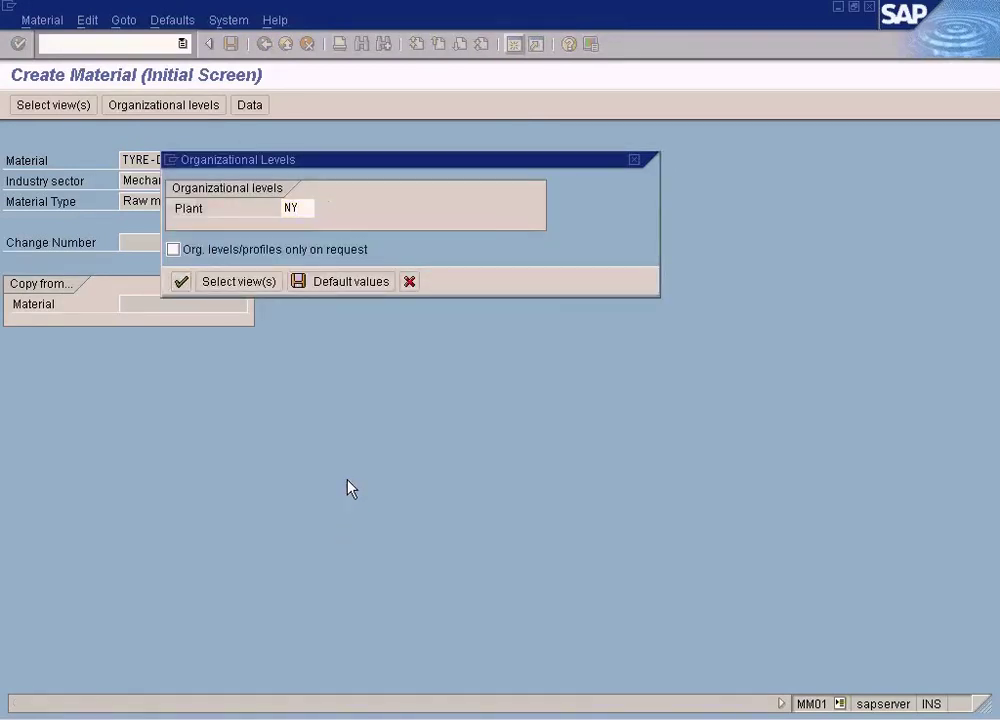
key("Return")
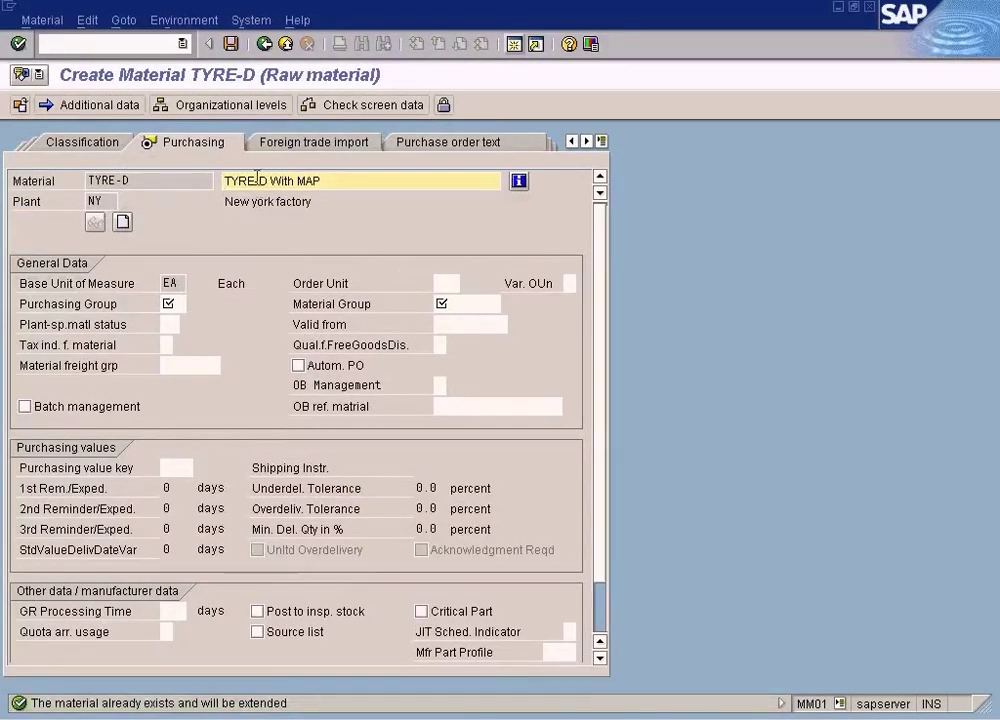
Browse the list of available purchasing groups for TYRE-D and close it without choosing one.
left_click(176, 308)
left_click(194, 306)
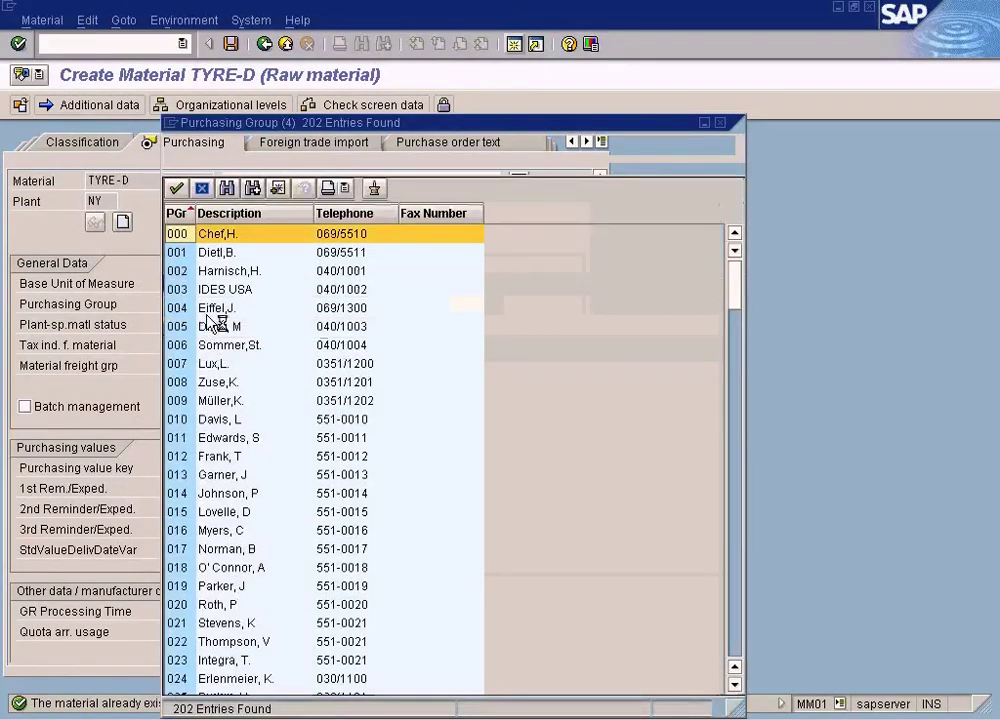
left_click(735, 562)
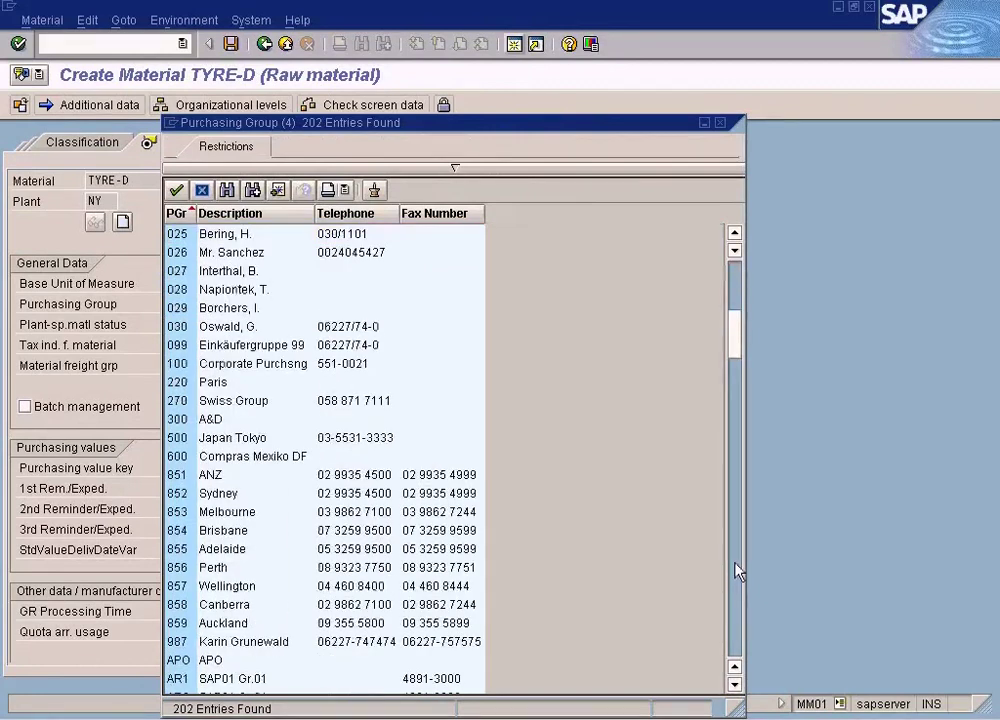
left_click(735, 562)
left_click(735, 562)
left_click_drag(734, 472, 727, 666)
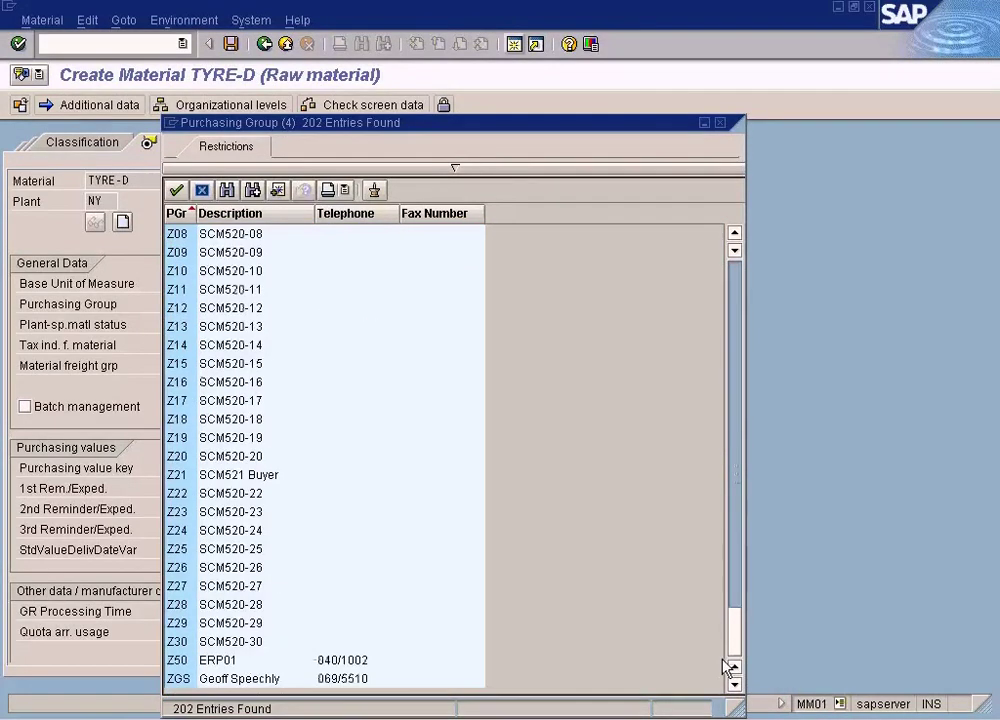
left_click(735, 287)
left_click(719, 122)
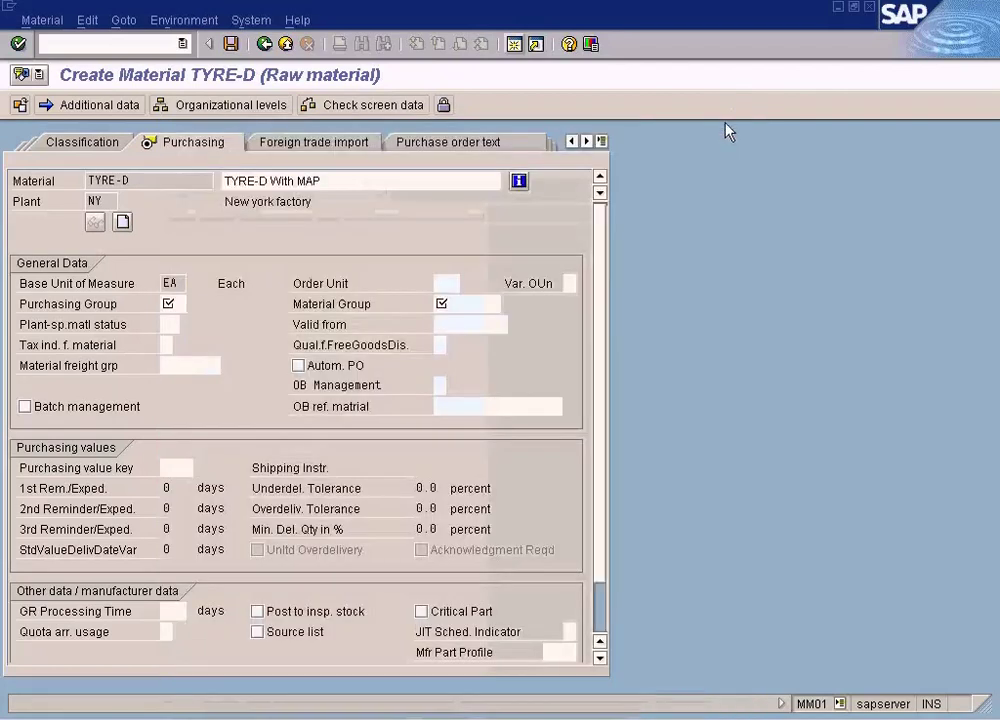
Look up TYRE-C's purchasing data for plant NY with MM03 in a new session, and set TYRE-D's purchasing group to NY.
left_click(514, 45)
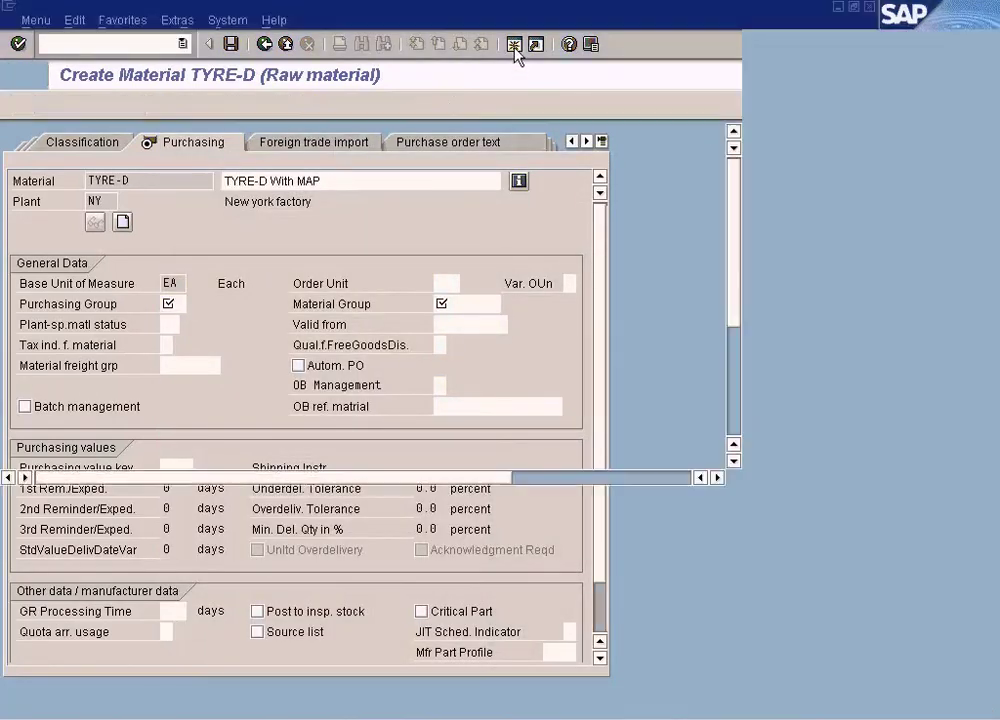
type("mm03")
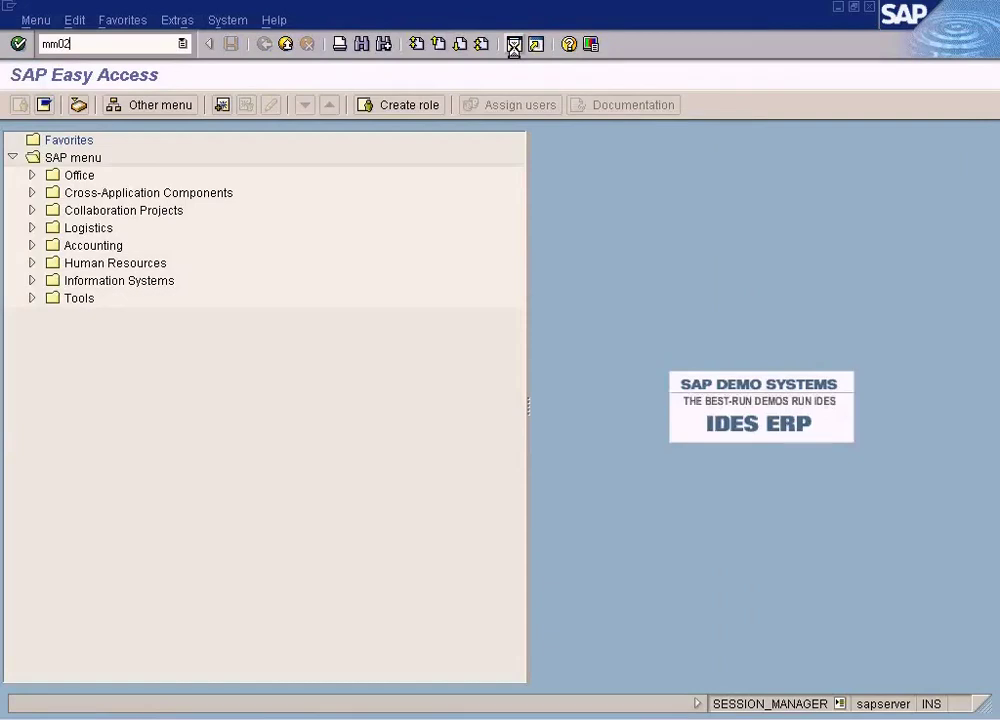
key("Return")
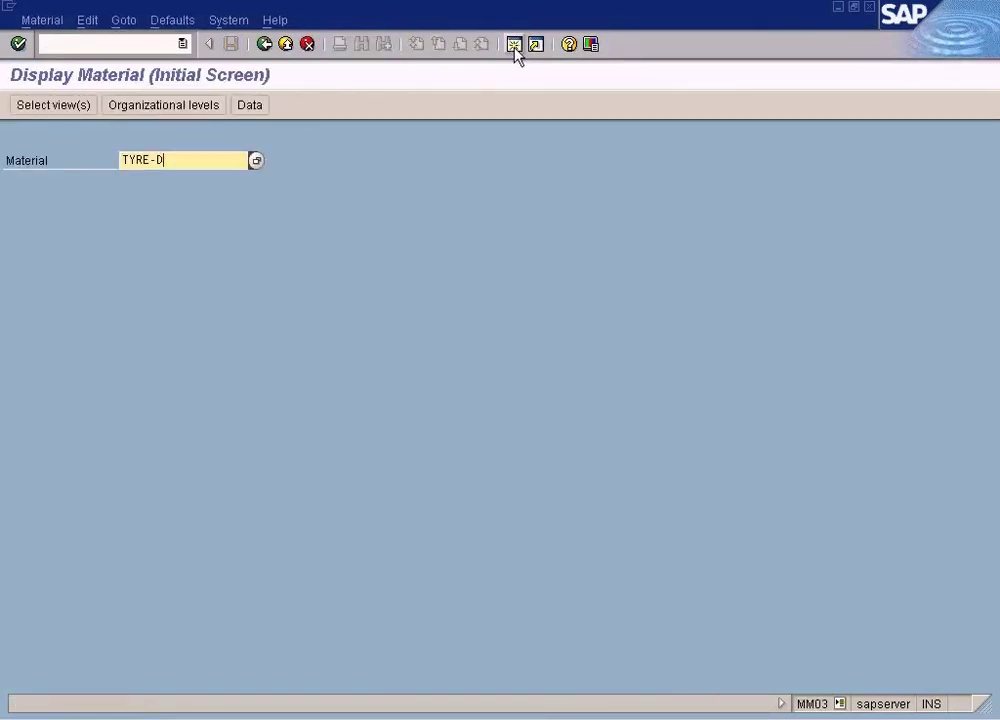
key("Return")
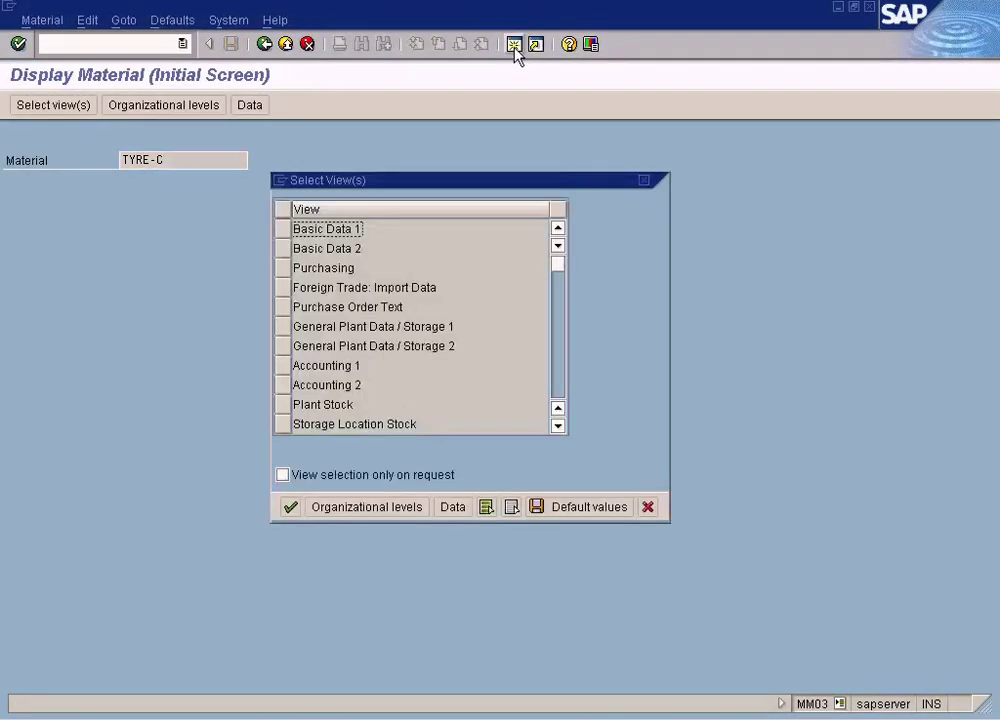
left_click(285, 268)
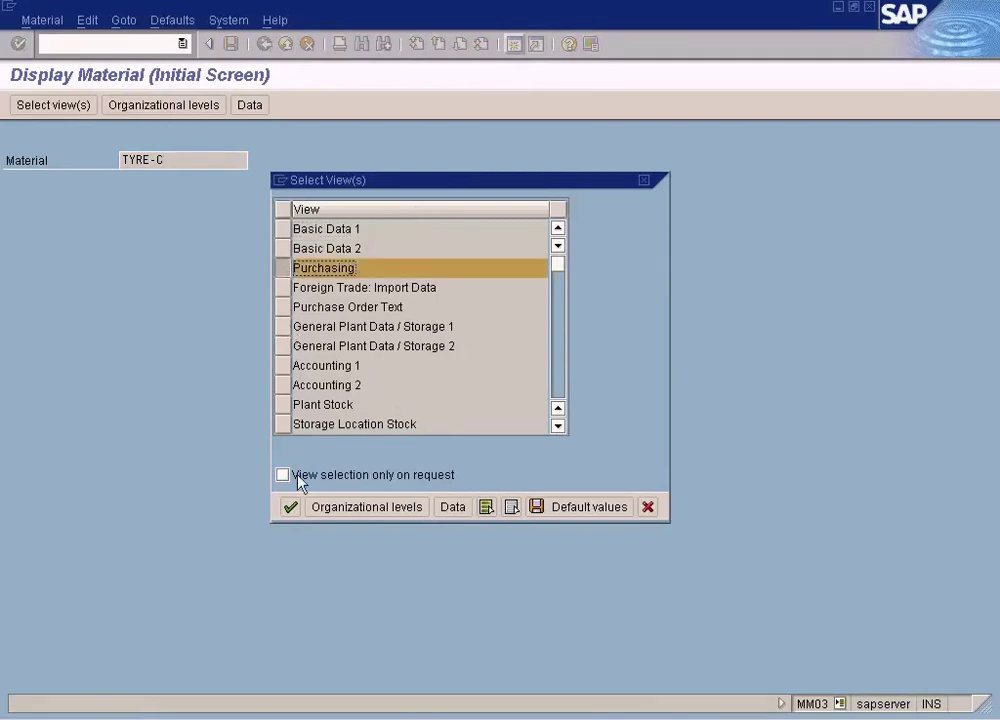
key("Return")
type("ny")
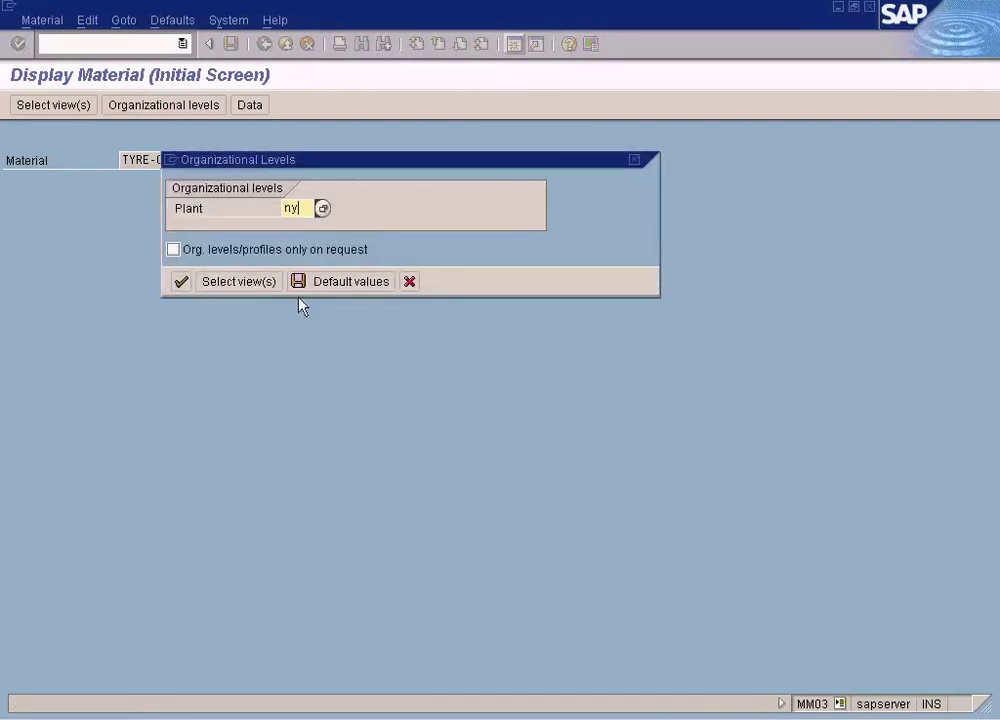
key("Return")
left_click(177, 303)
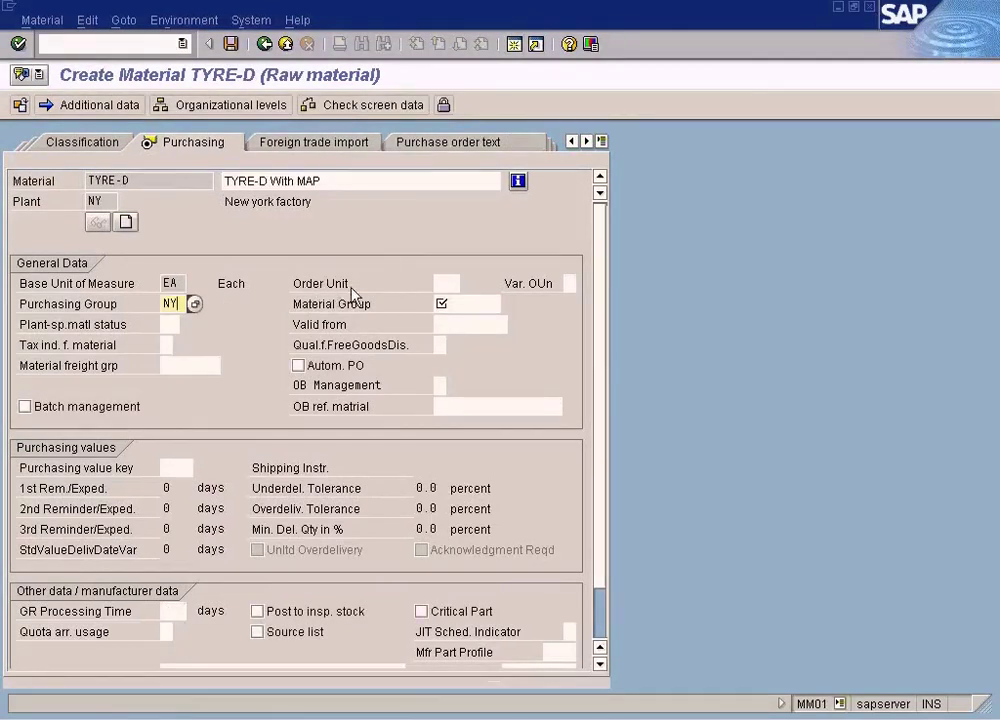
left_click(464, 305)
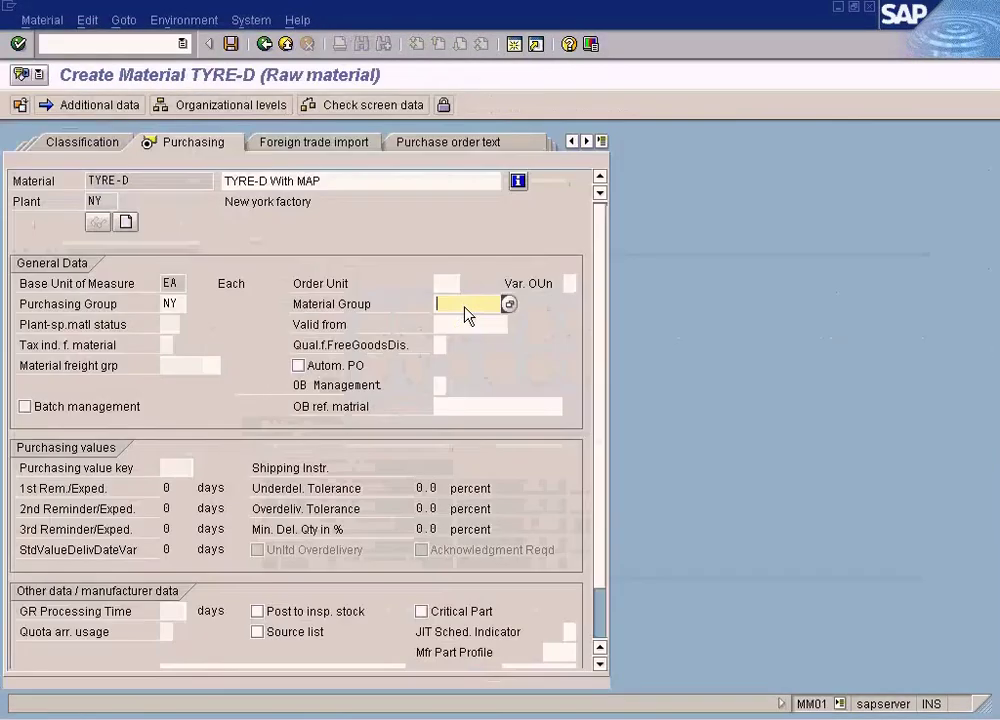
Open a new session with transaction MM03 and display TYRE-C's Purchasing view for plant NY.
left_click(516, 47)
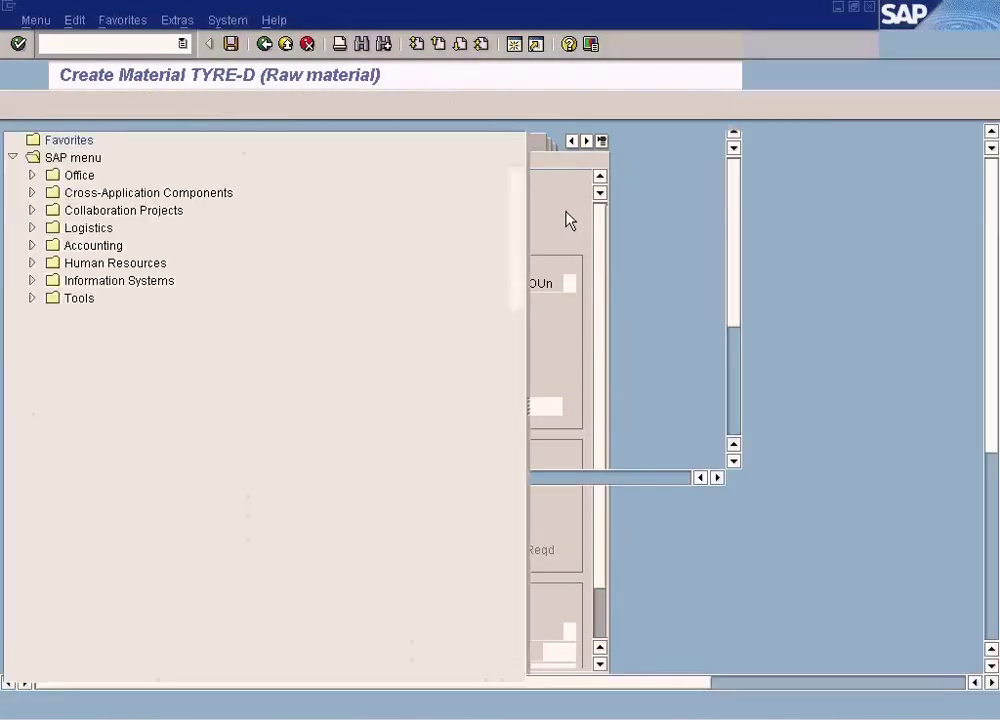
type("mm03")
key("Return")
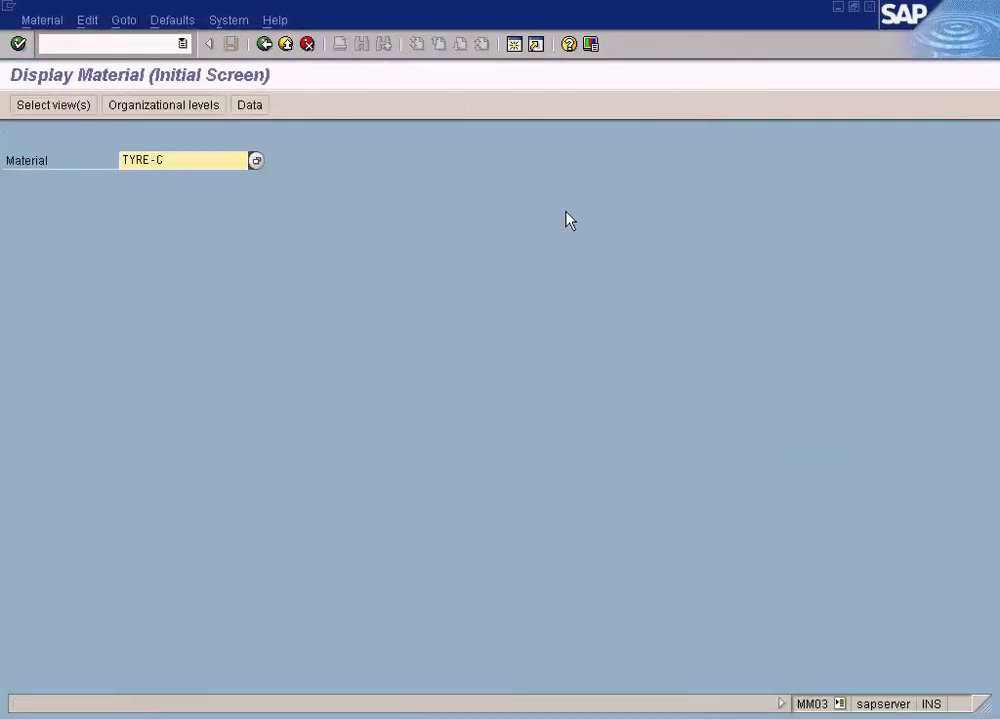
key("Return")
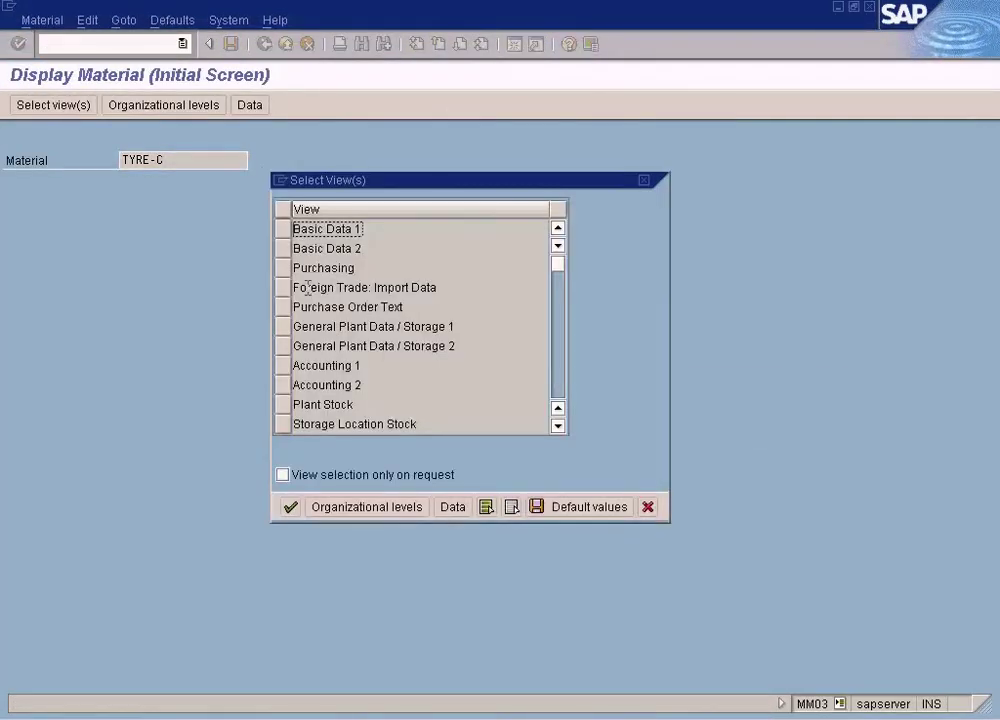
left_click(292, 268)
left_click(291, 505)
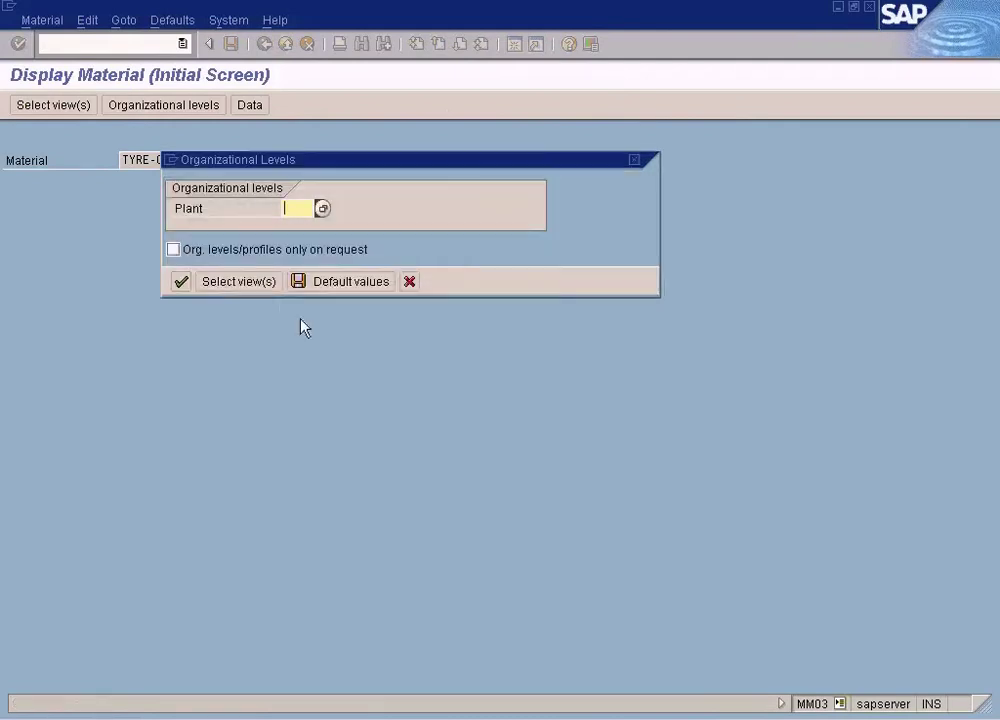
type("ny")
key("Return")
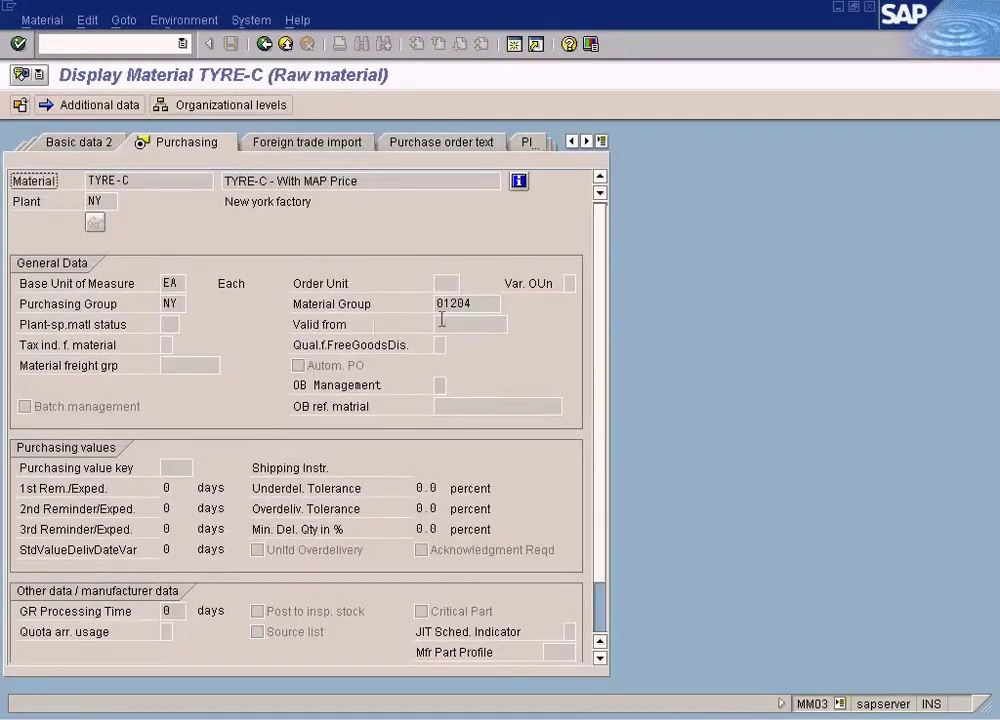
Copy material group 01204 from TYRE-C into TYRE-D's Purchasing view and save the material.
left_click_drag(476, 303, 375, 310)
key("ctrl+c")
key("alt+Tab")
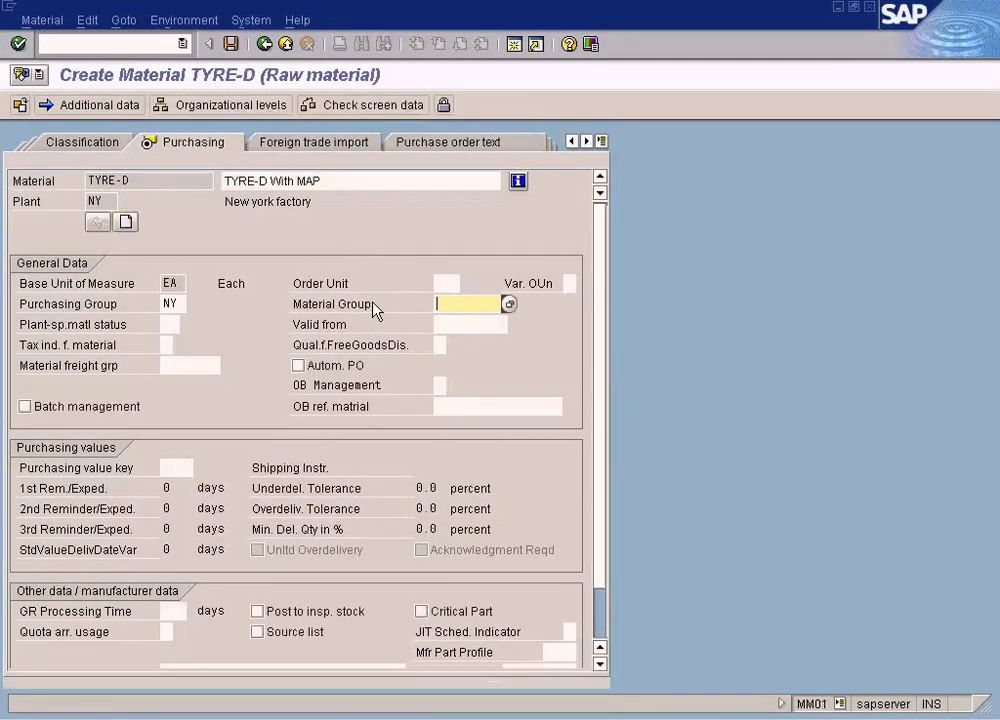
key("ctrl+v")
left_click(228, 46)
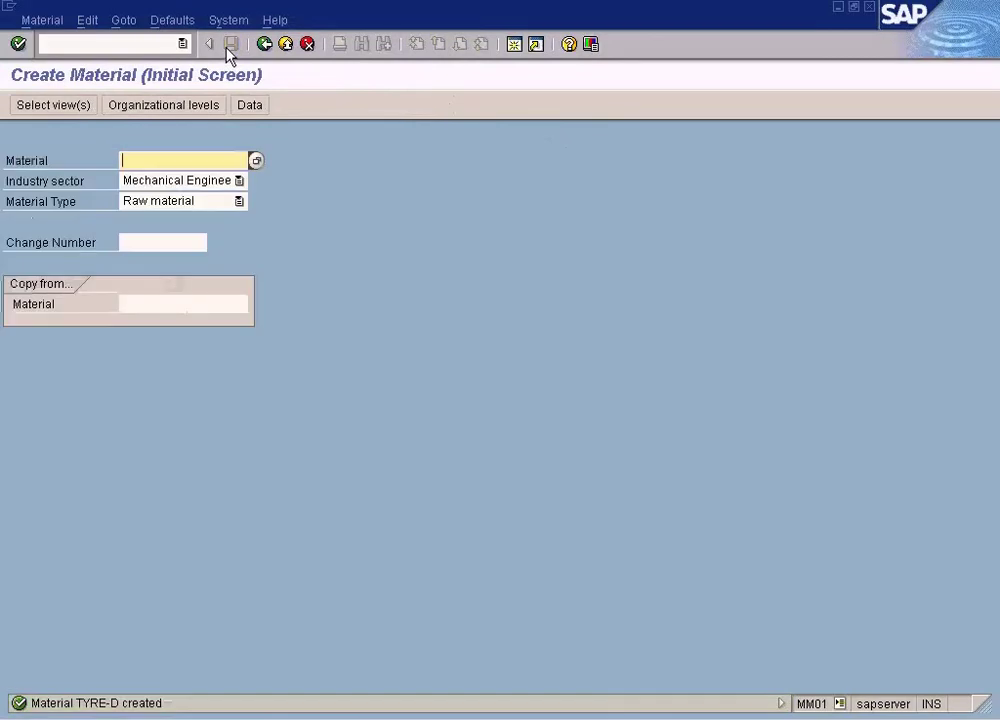
Return to the purchase order session, check the order, and read and close its messages.
left_click(335, 718)
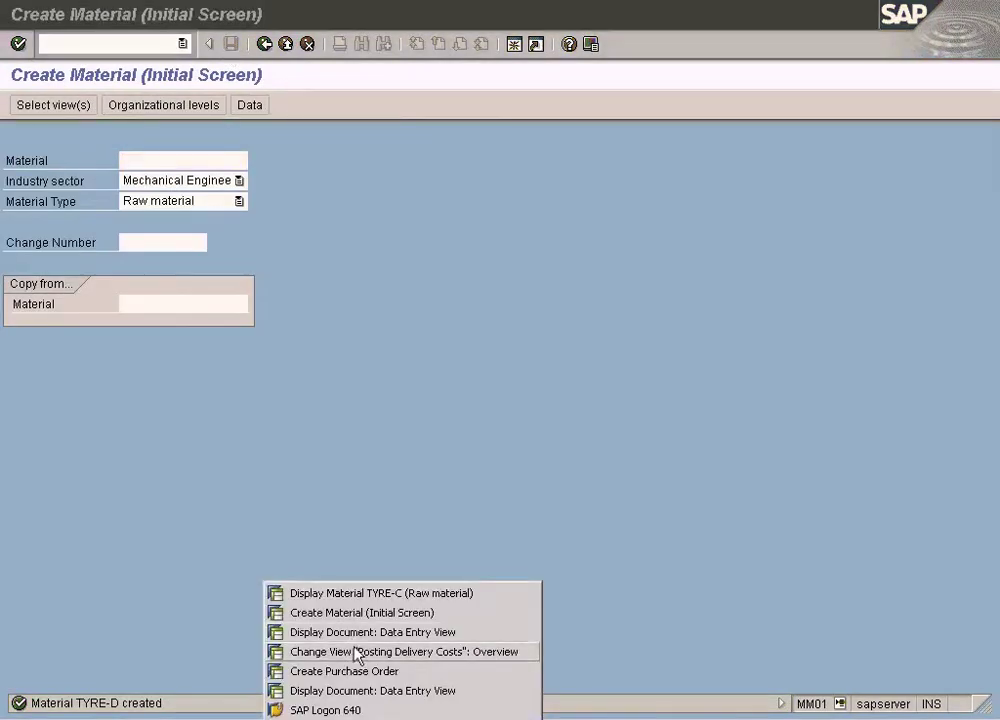
left_click(357, 672)
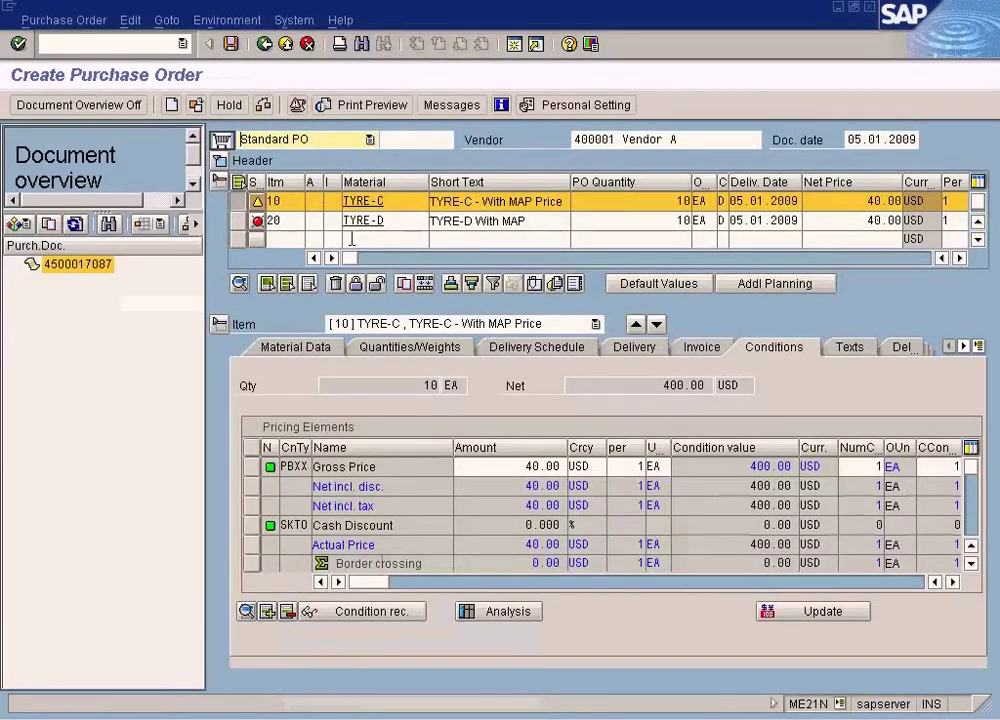
left_click(263, 105)
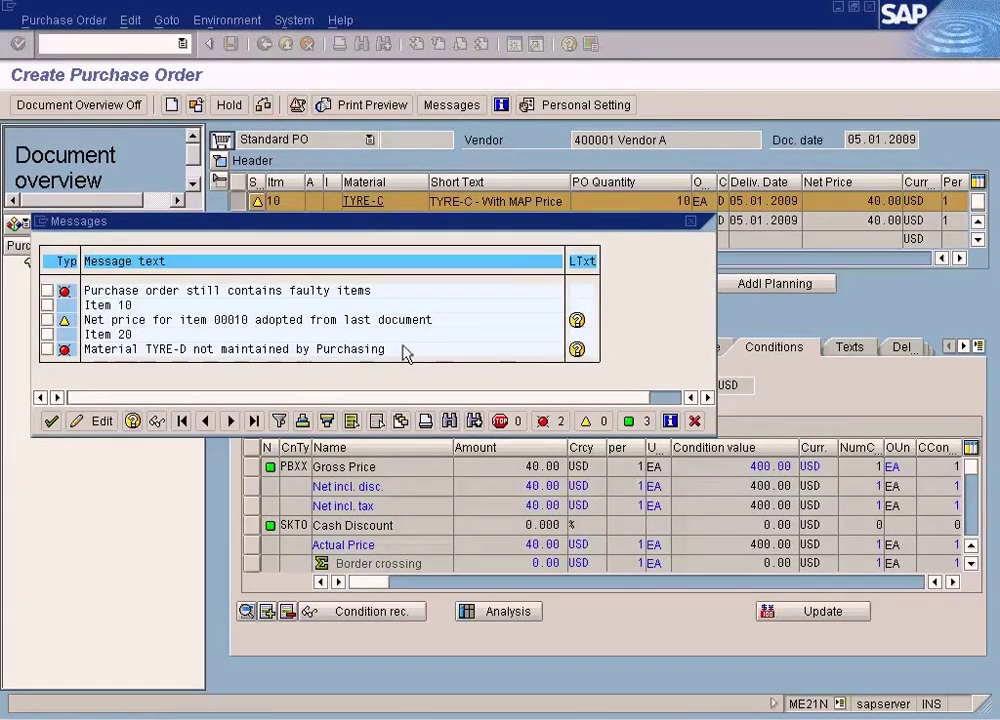
left_click(694, 421)
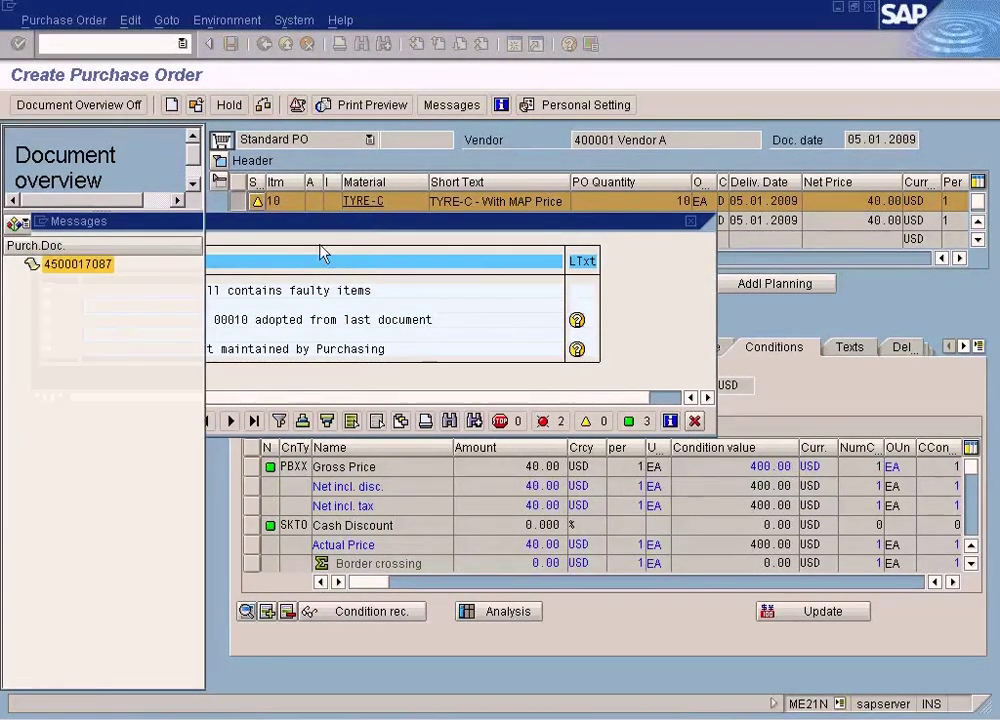
Delete item 20 (TYRE-D) from the purchase order and check the order again.
left_click(240, 222)
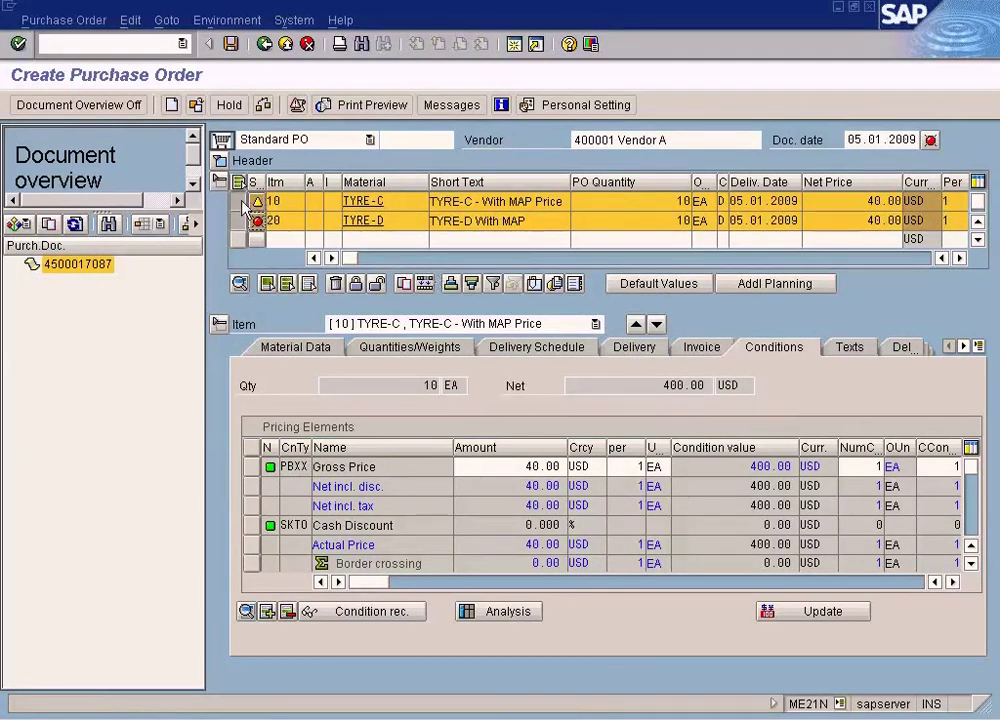
left_click(239, 203)
left_click(240, 220)
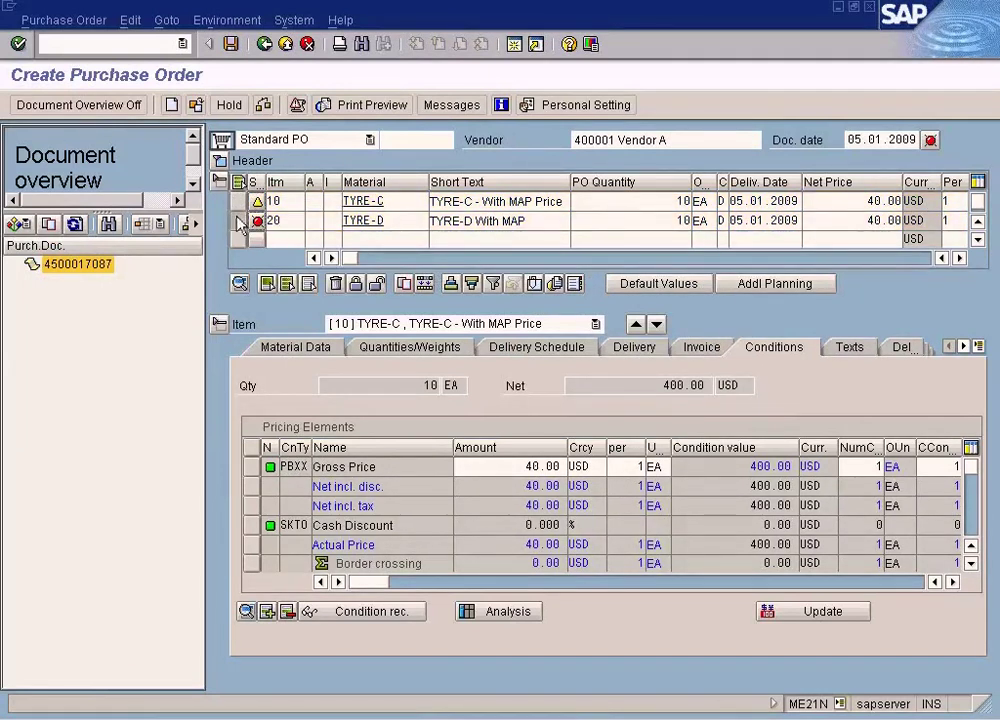
left_click(240, 220)
left_click(336, 283)
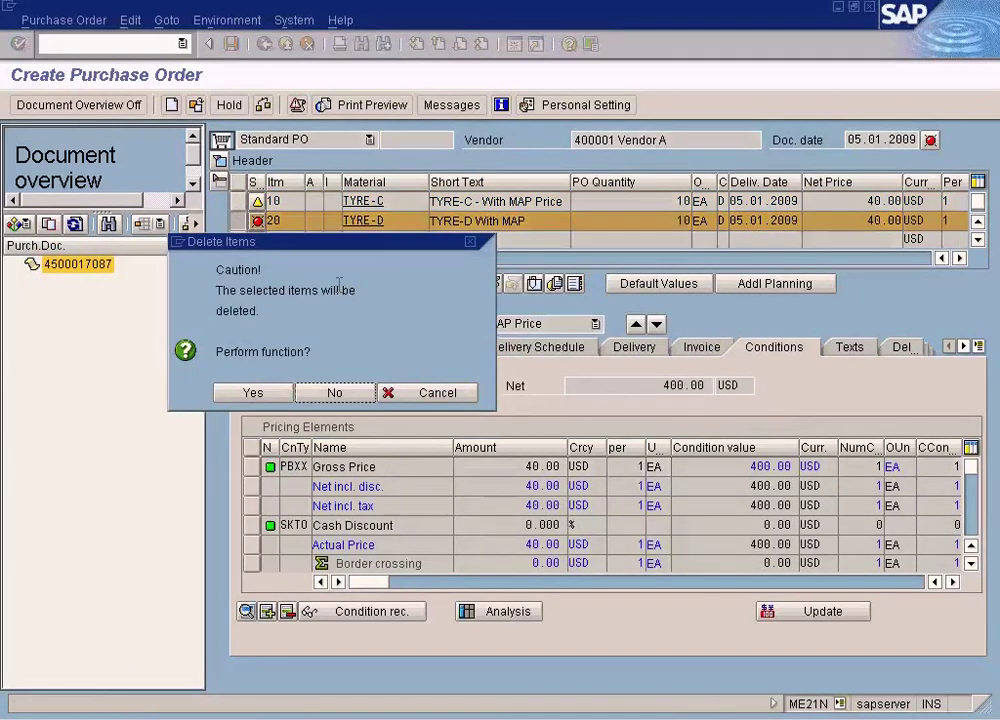
left_click(268, 393)
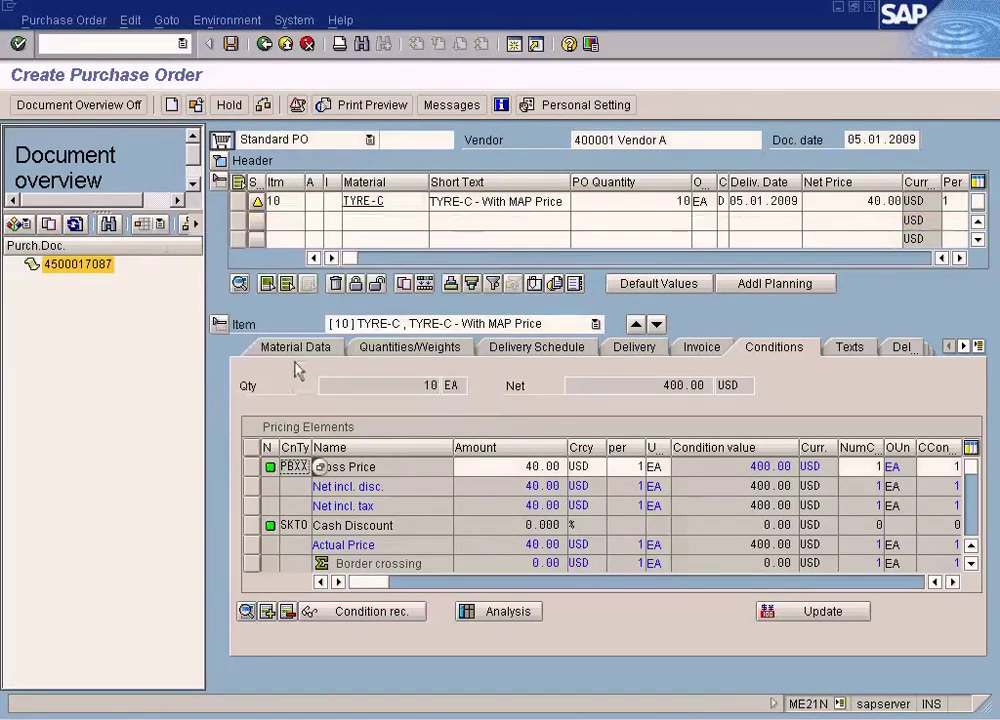
left_click(264, 105)
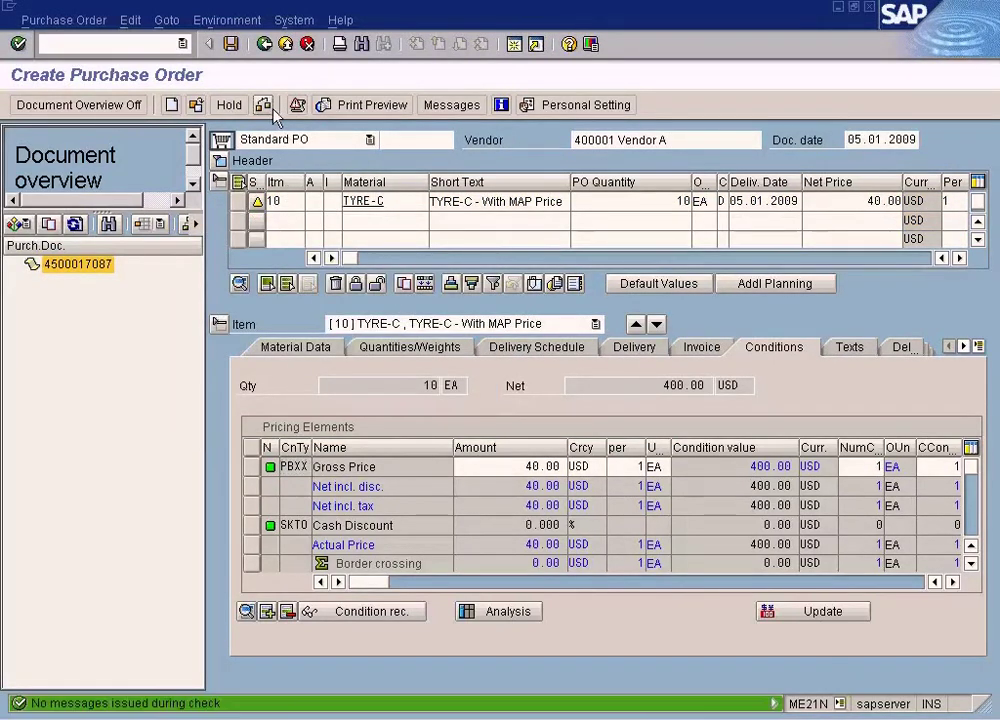
Copy item 10 as a second item with material TYRE-D, and read the help for its error message.
left_click(246, 202)
left_click(404, 285)
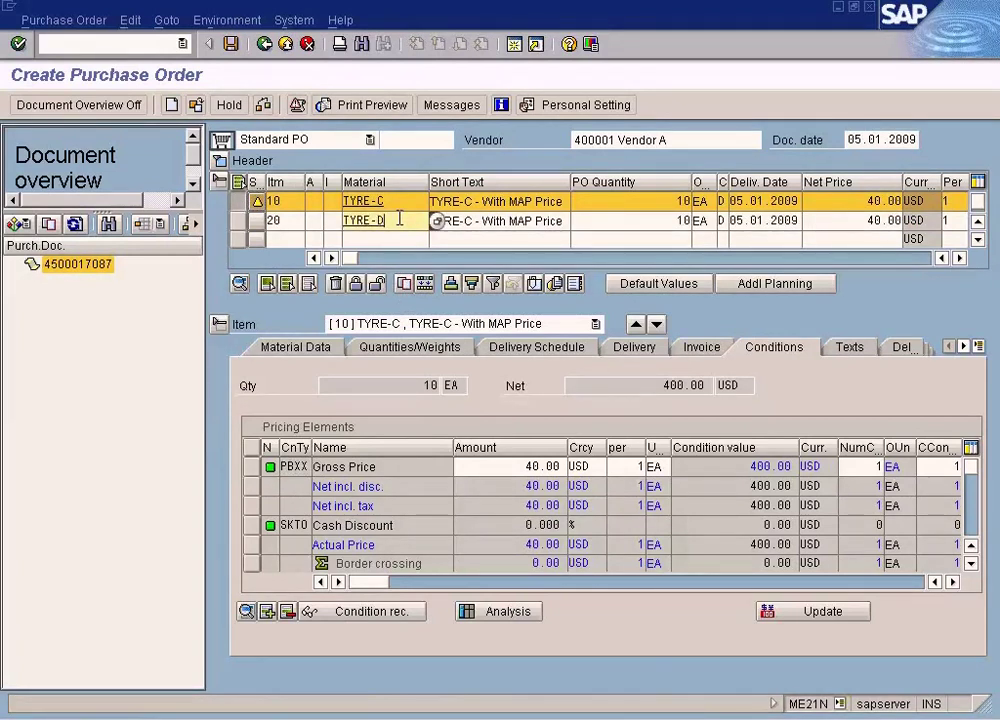
key("Return")
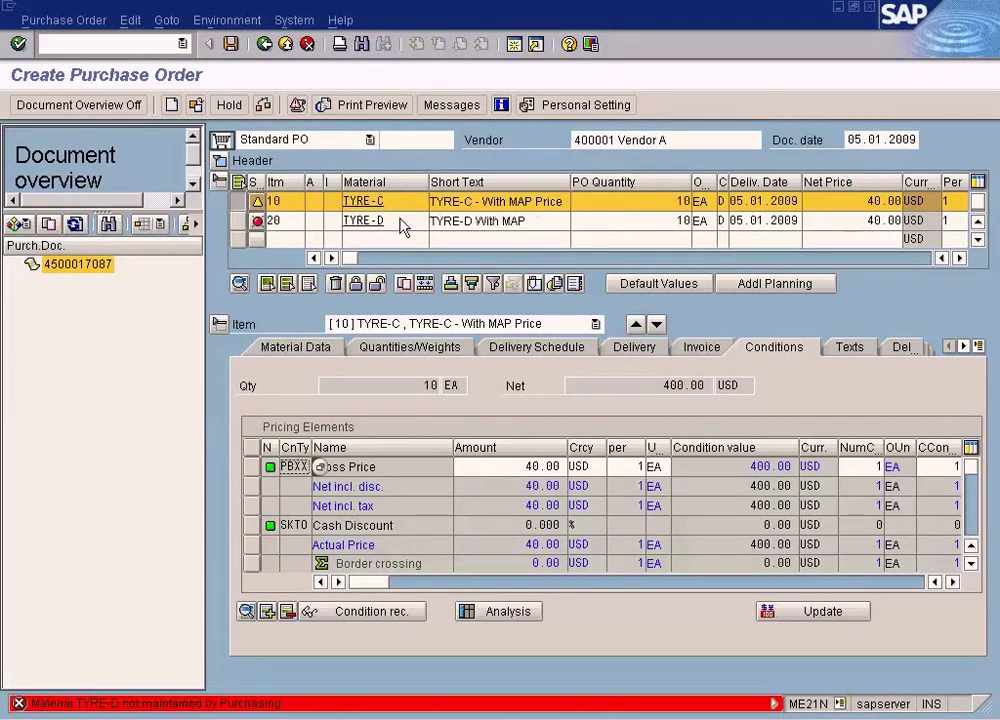
double_click(272, 703)
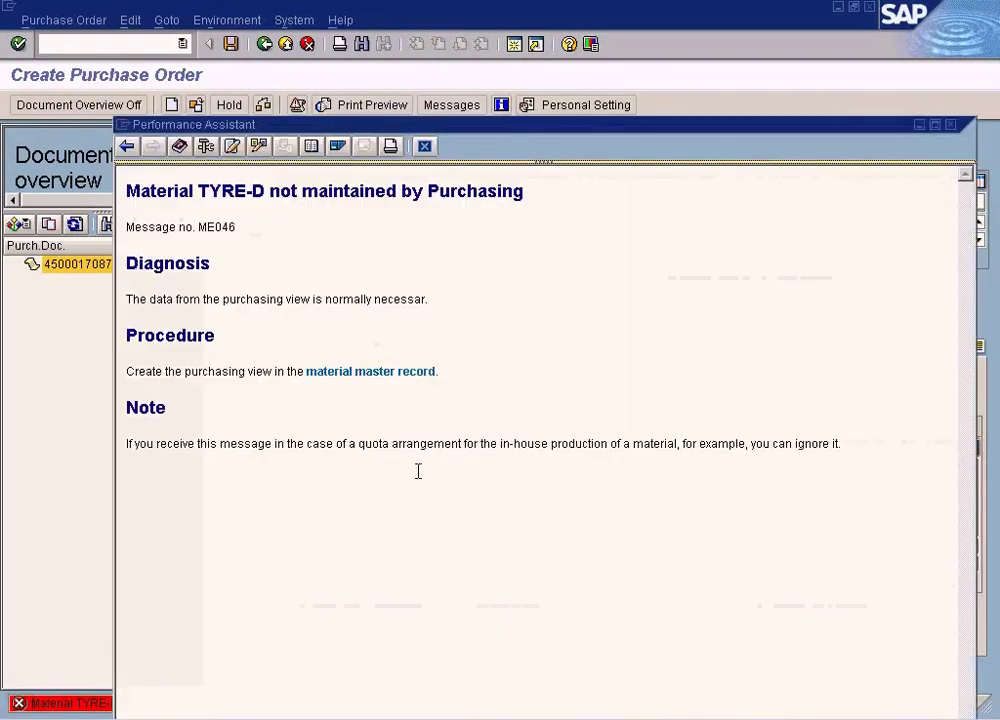
left_click(424, 146)
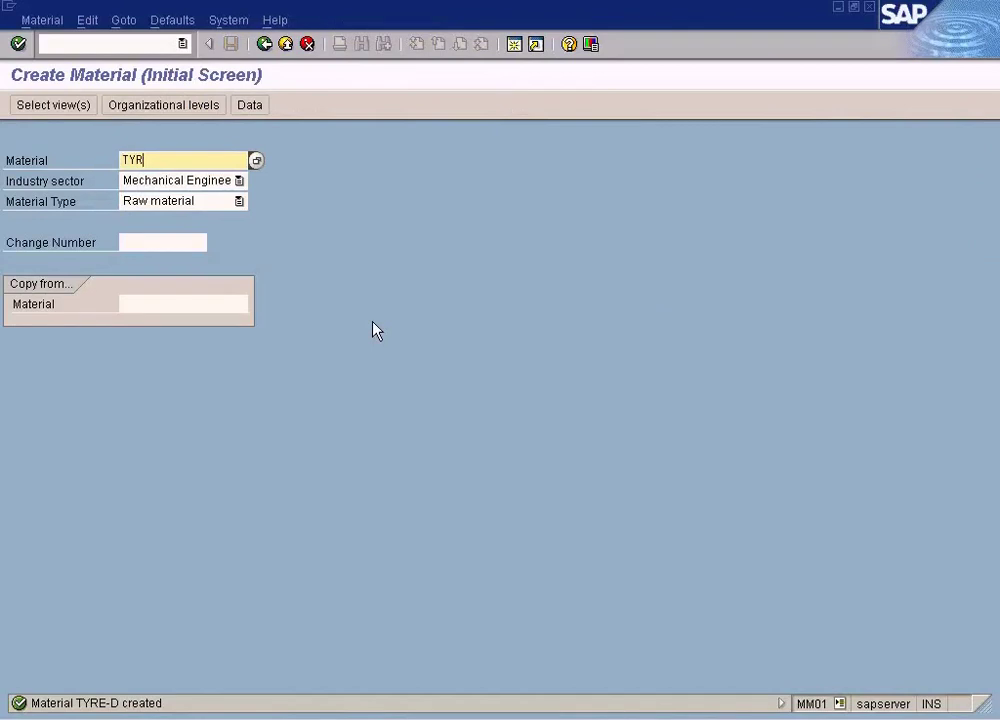
Look through the selectable views for material TYRE-D in the MM01 session and close the list.
type("D")
key("Return")
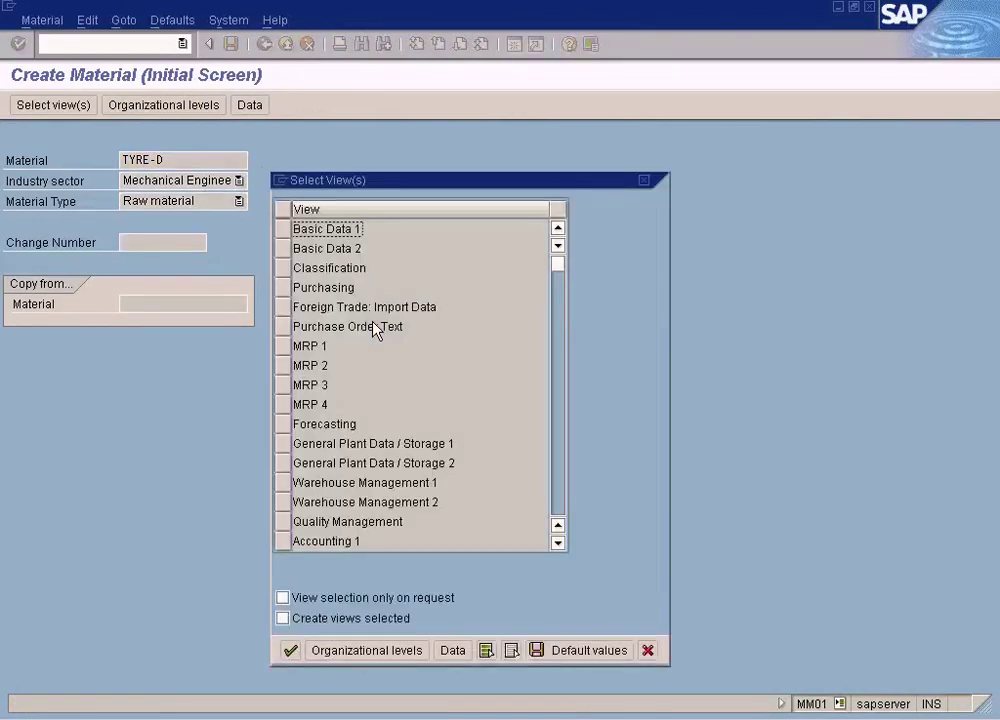
left_click(560, 484)
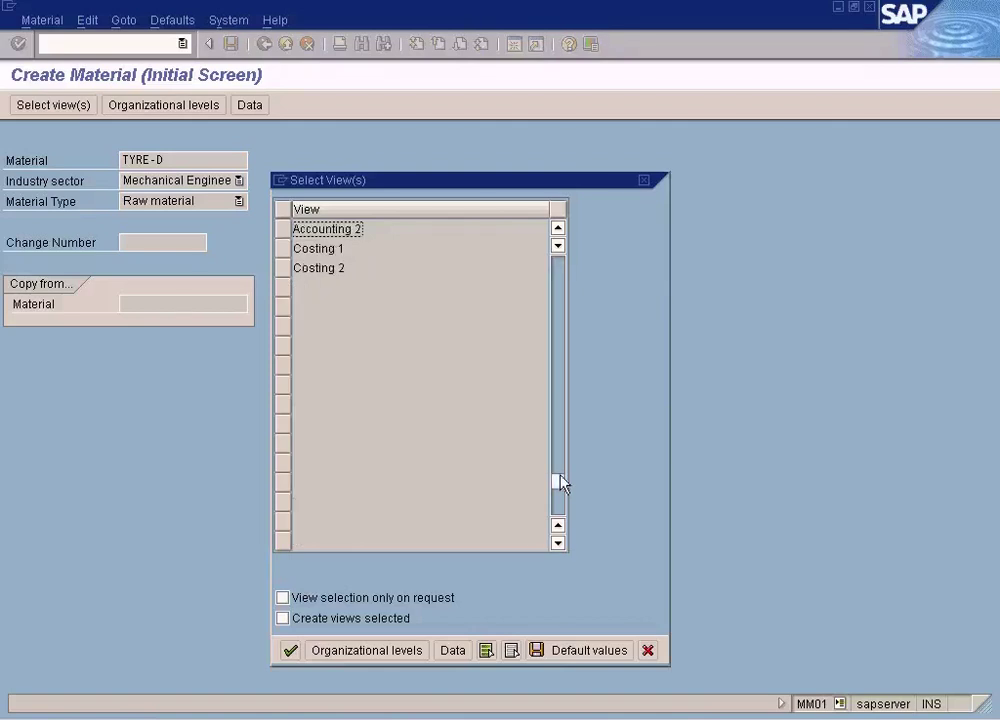
left_click(647, 650)
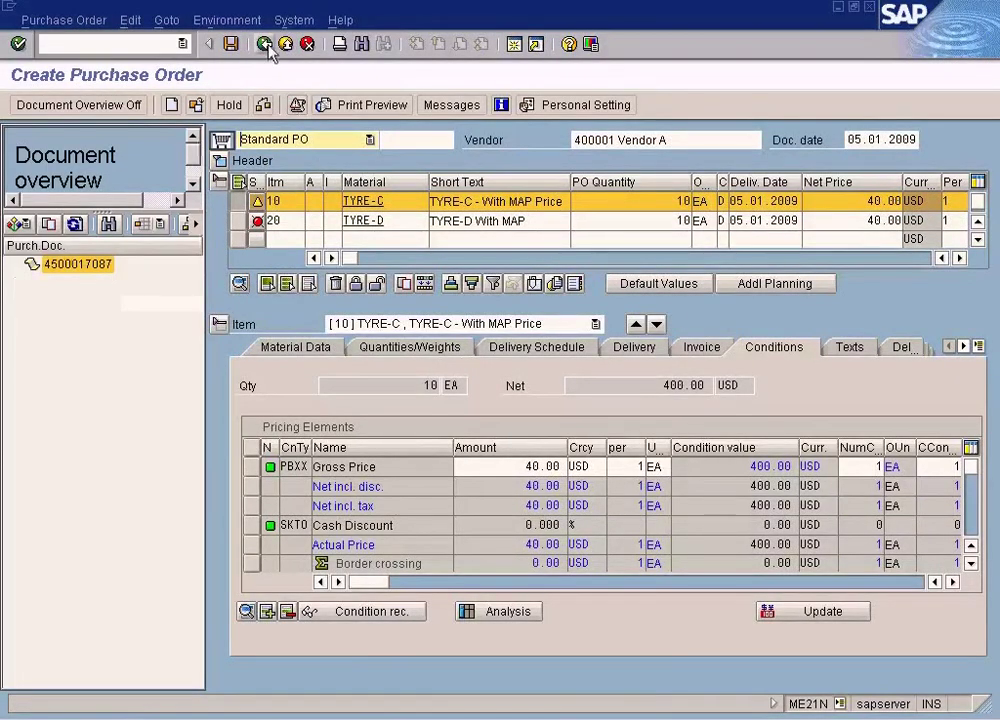
Exit the unsaved purchase order and restart purchase order creation with transaction ME21N.
left_click(264, 43)
left_click(372, 330)
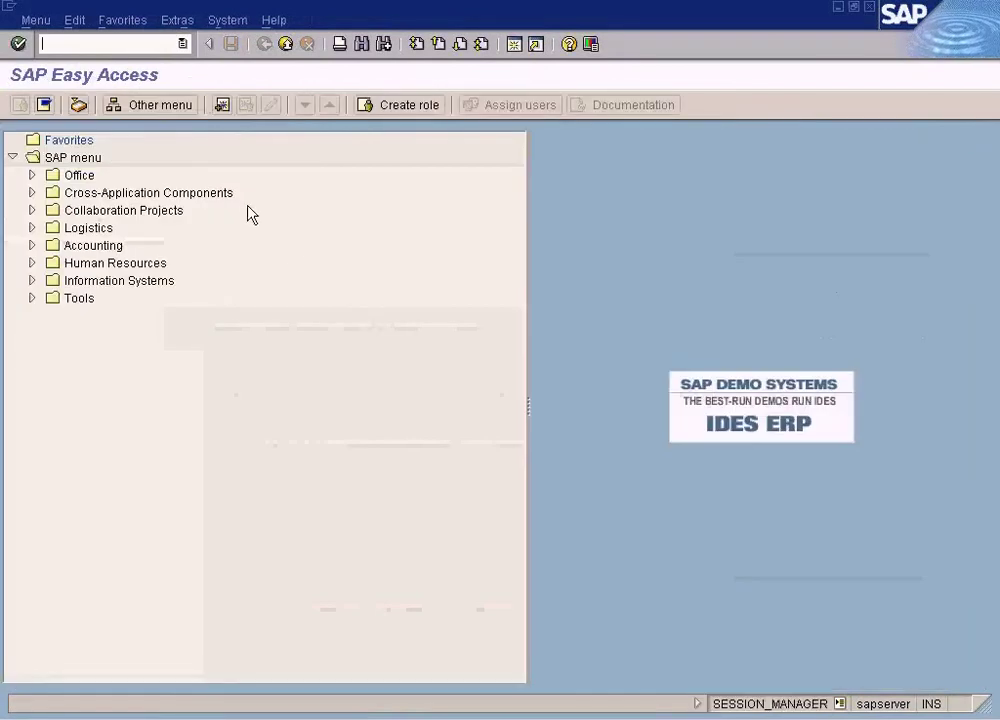
type("me21n")
key("Return")
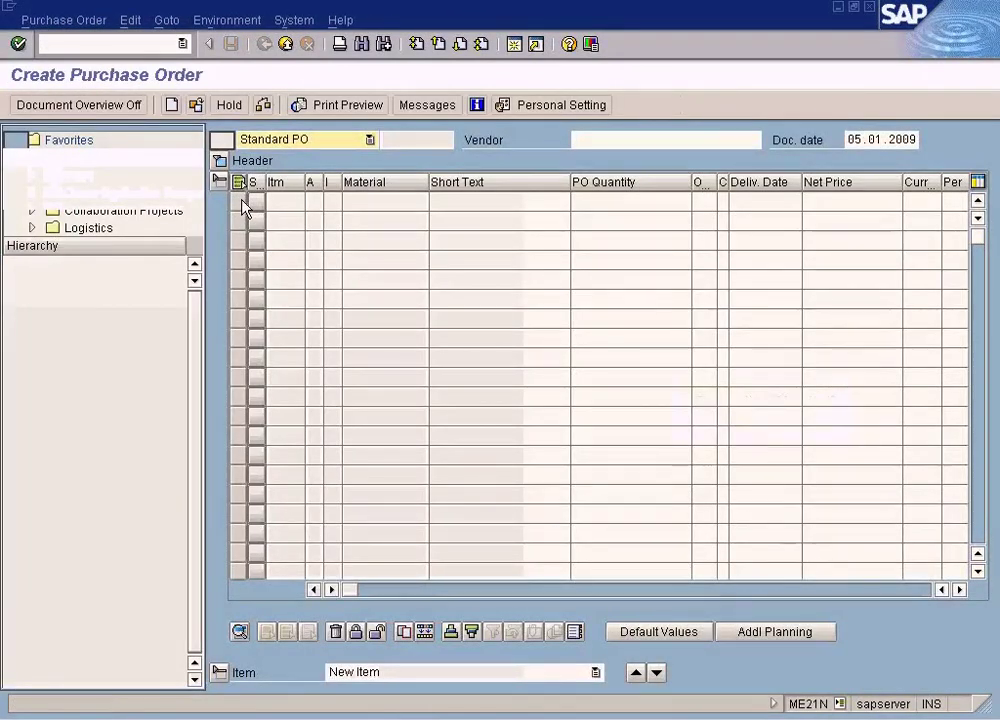
Adopt the earlier TYRE-A purchase order as the template for the new order and change item 10's material to TYRE-C.
left_click(24, 225)
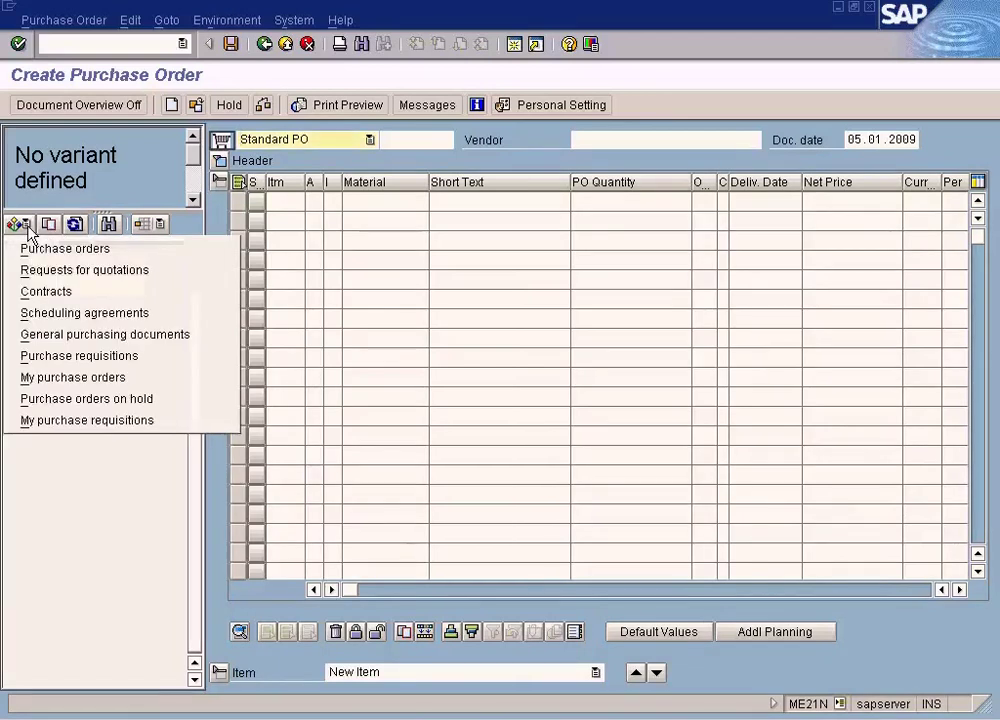
left_click(29, 248)
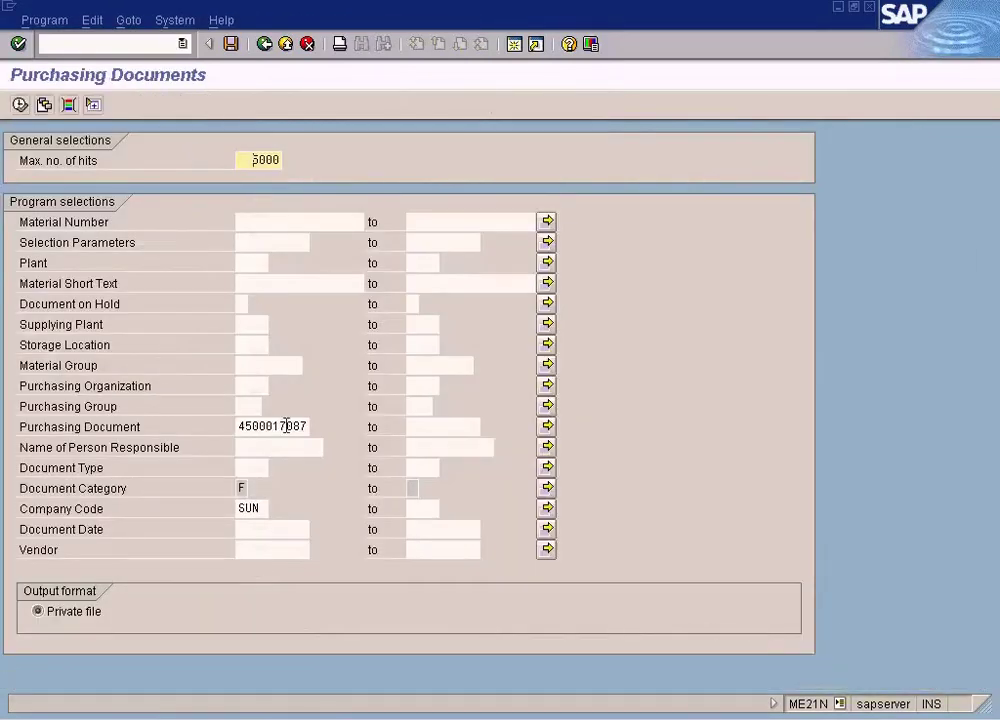
left_click(20, 104)
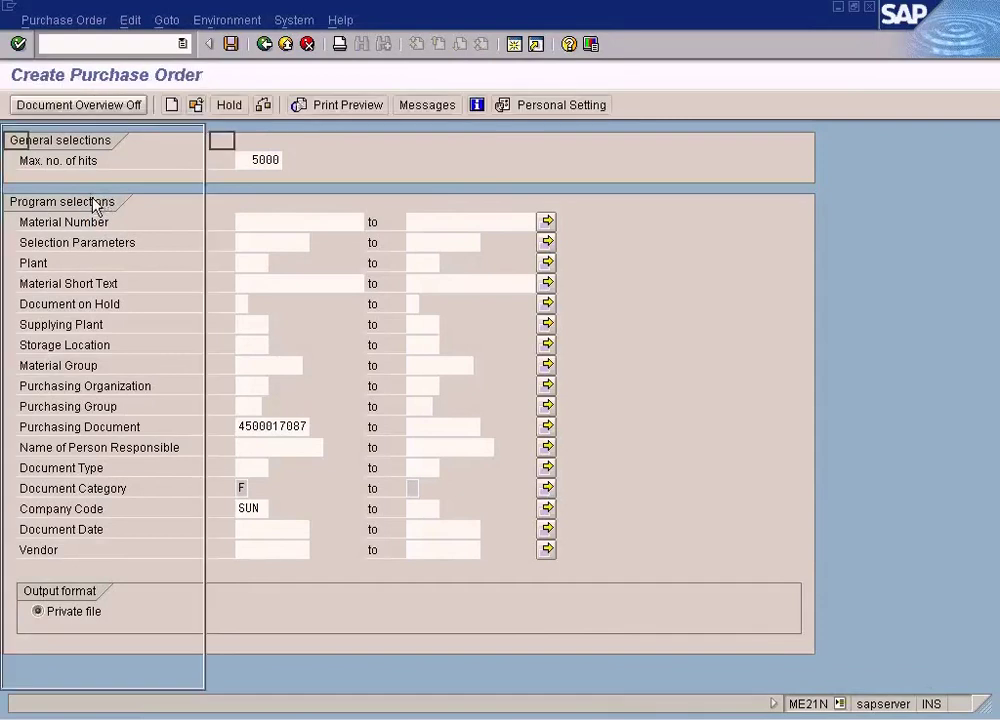
double_click(80, 263)
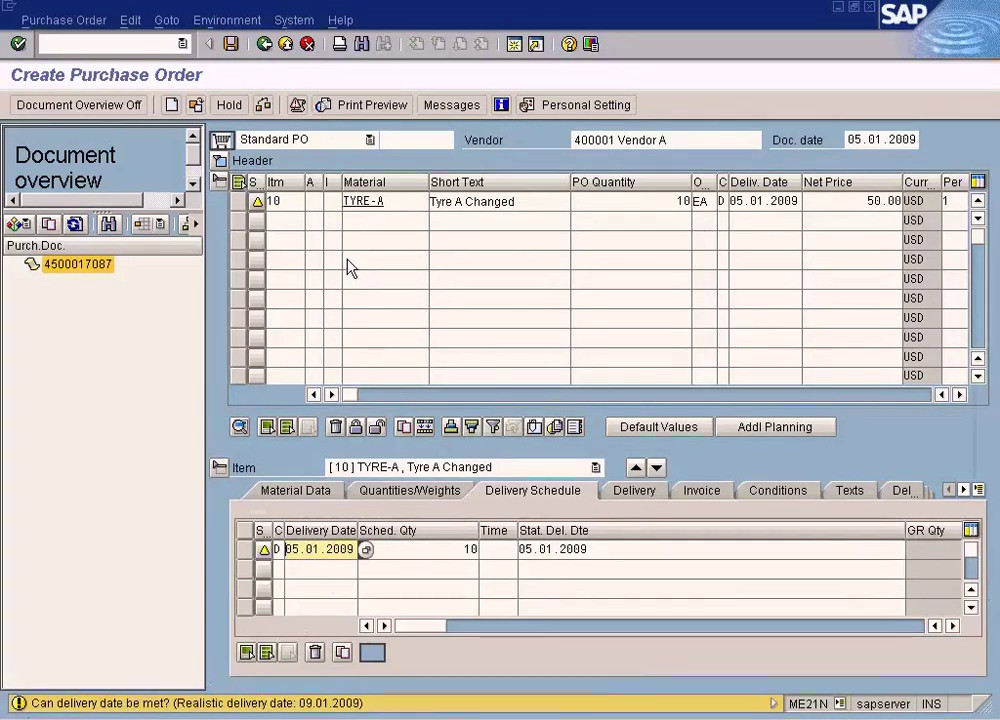
left_click(396, 199)
type("C")
key("Return")
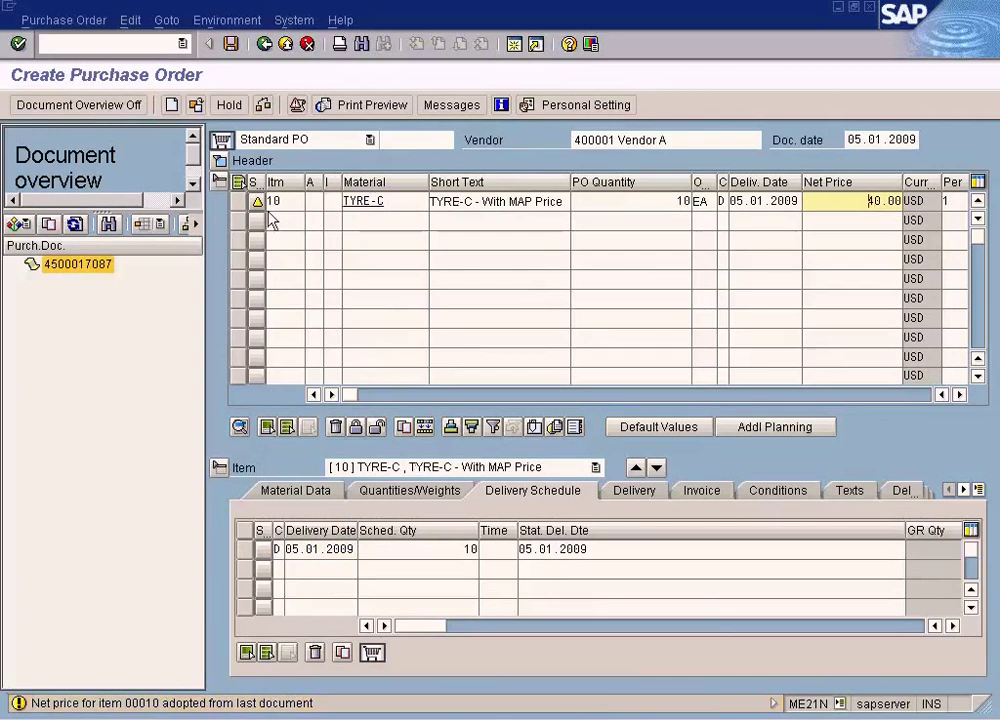
Copy item 10 to a second item, change its material to TYRE-D, and check the purchase order.
left_click(239, 203)
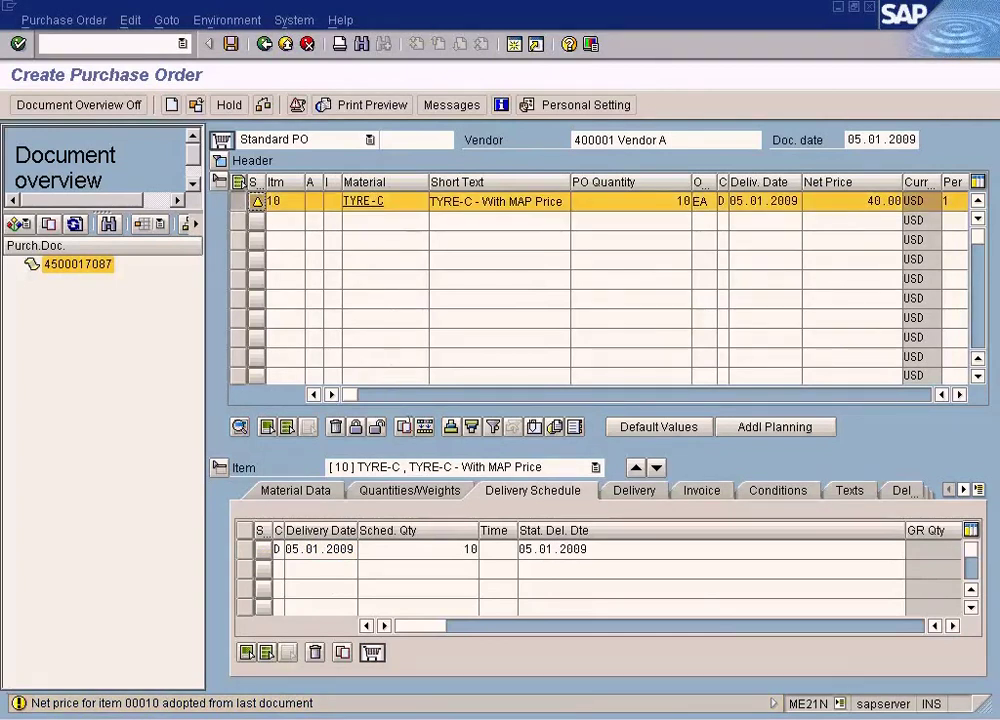
left_click(403, 428)
left_click(402, 222)
key("BackSpace")
type("D")
key("Return")
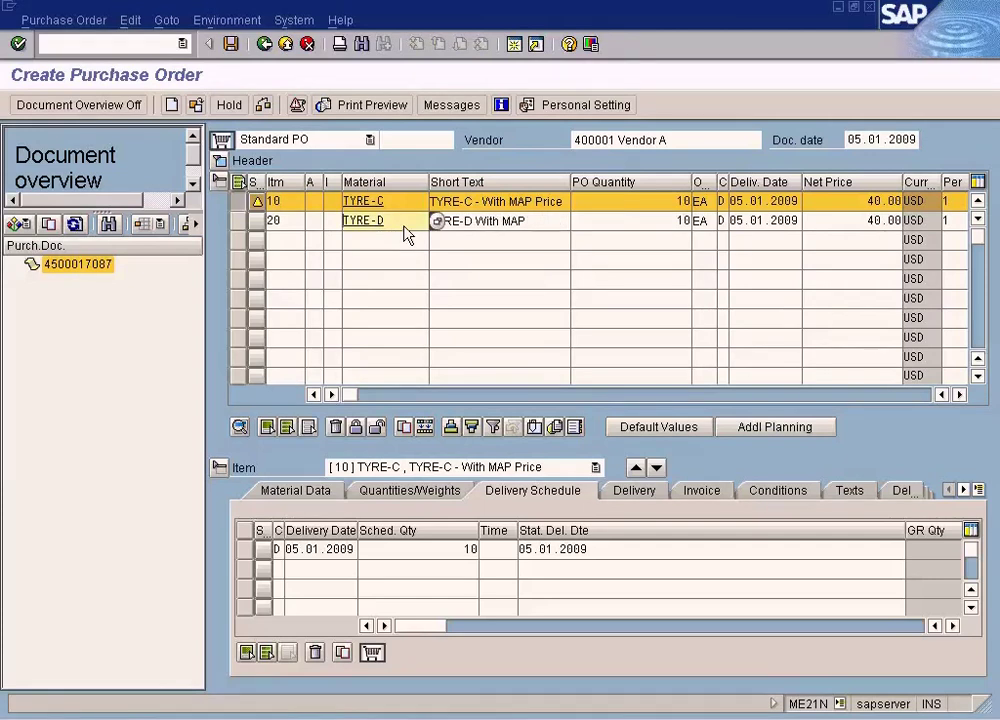
left_click(263, 104)
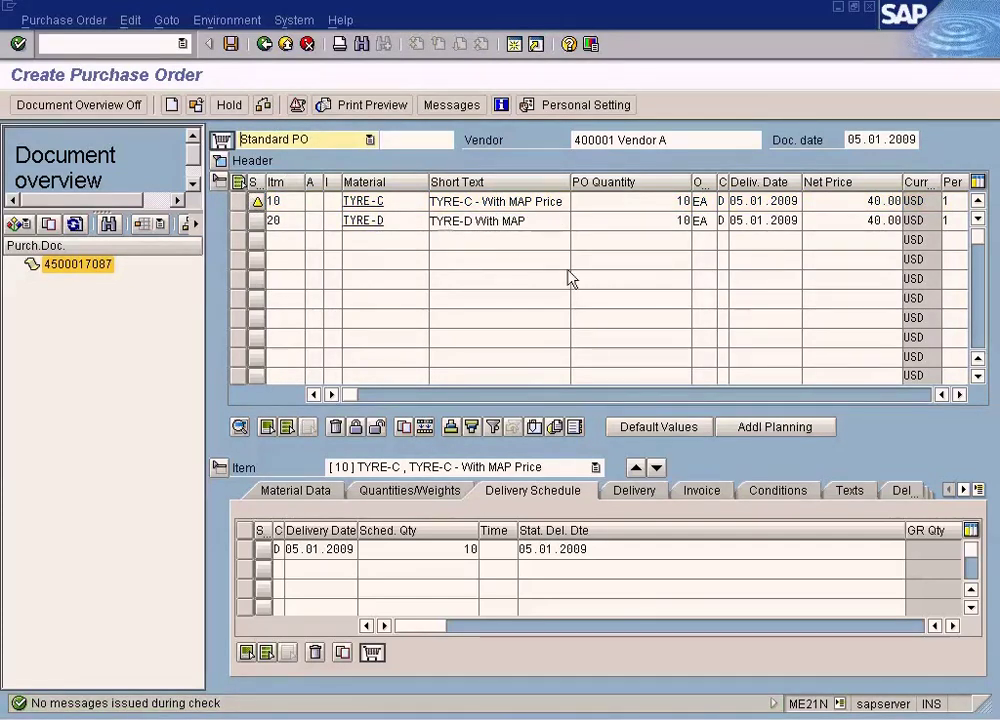
Review the pricing conditions of item 10 (TYRE-C).
left_click(765, 491)
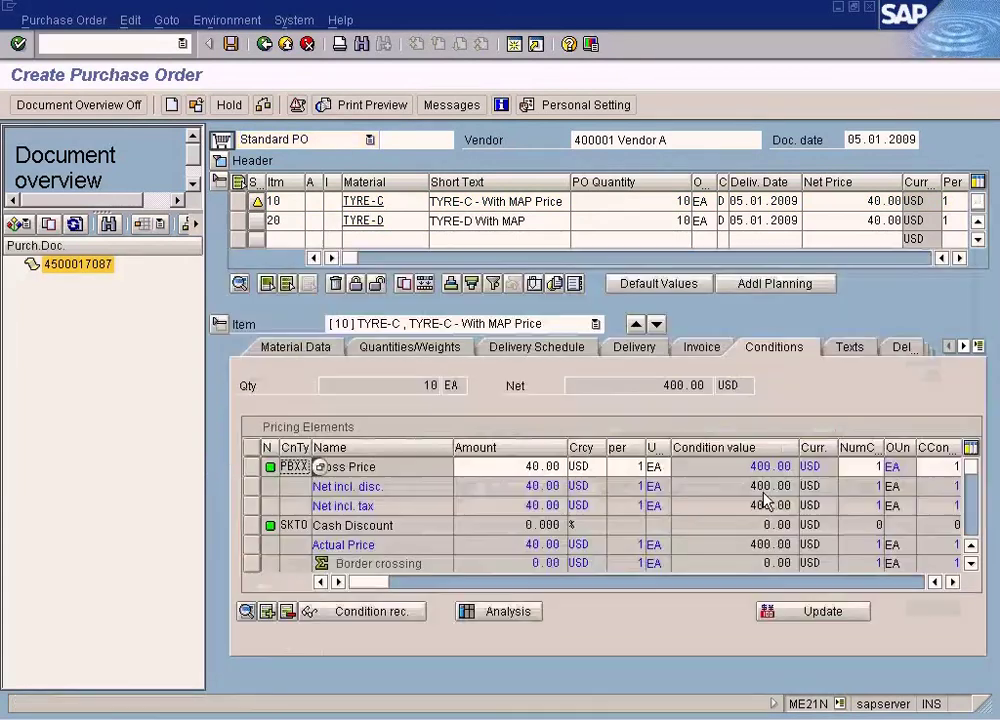
left_click(972, 532)
left_click_drag(972, 527, 973, 464)
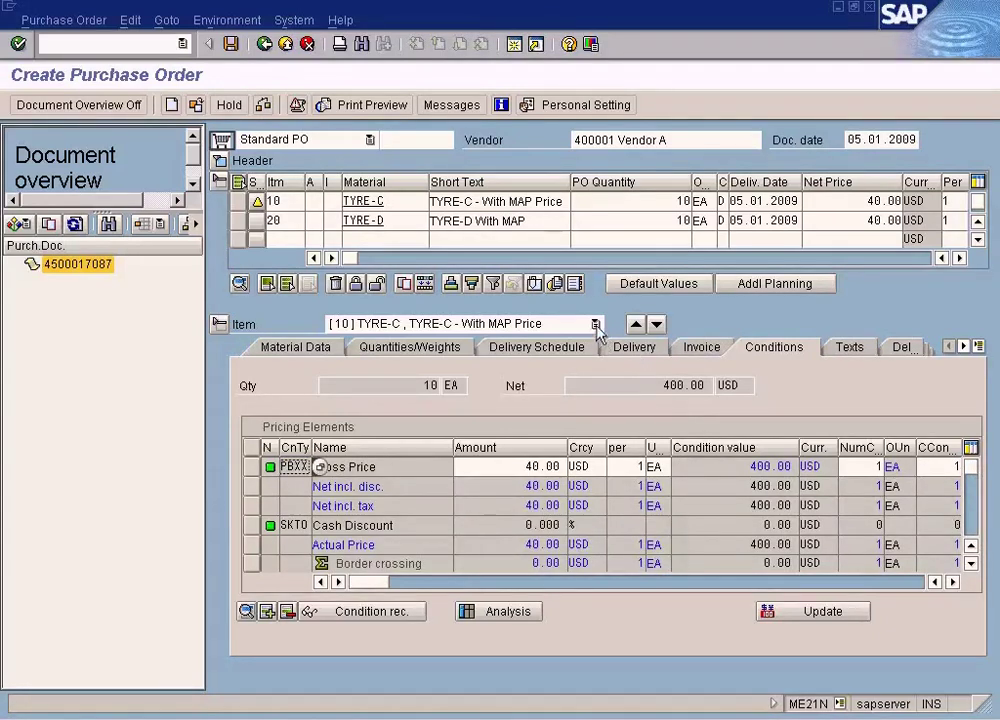
Compare the pricing conditions of item 20 (TYRE-D) with those of item 10 (TYRE-C).
left_click(595, 325)
left_click(548, 358)
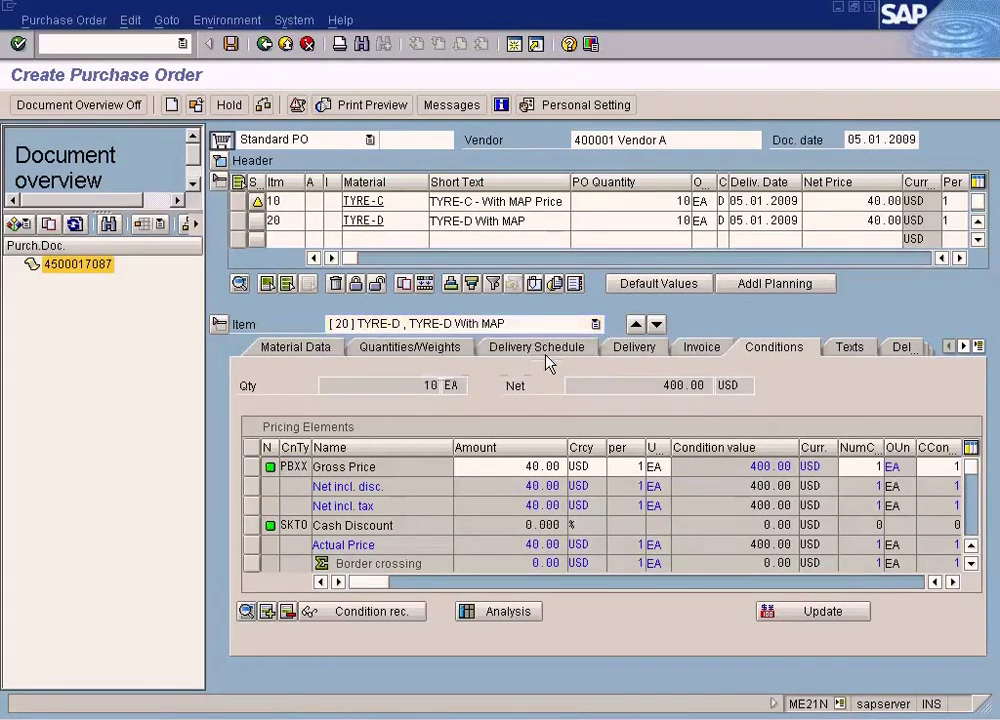
left_click(970, 563)
left_click(970, 563)
left_click(970, 563)
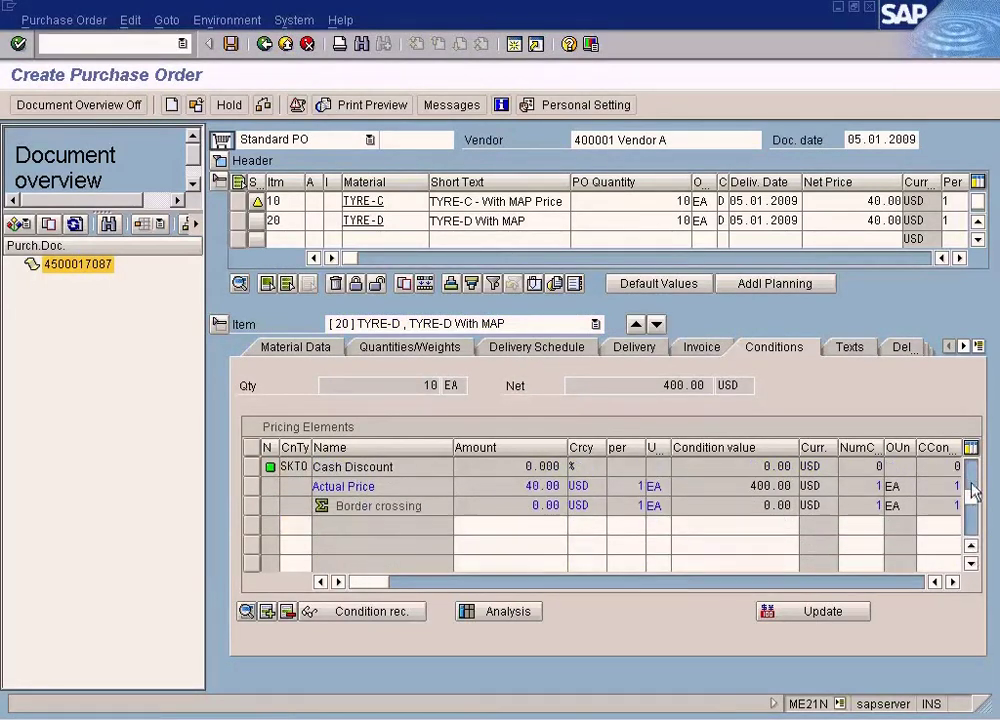
scroll(972, 492, "up", 3)
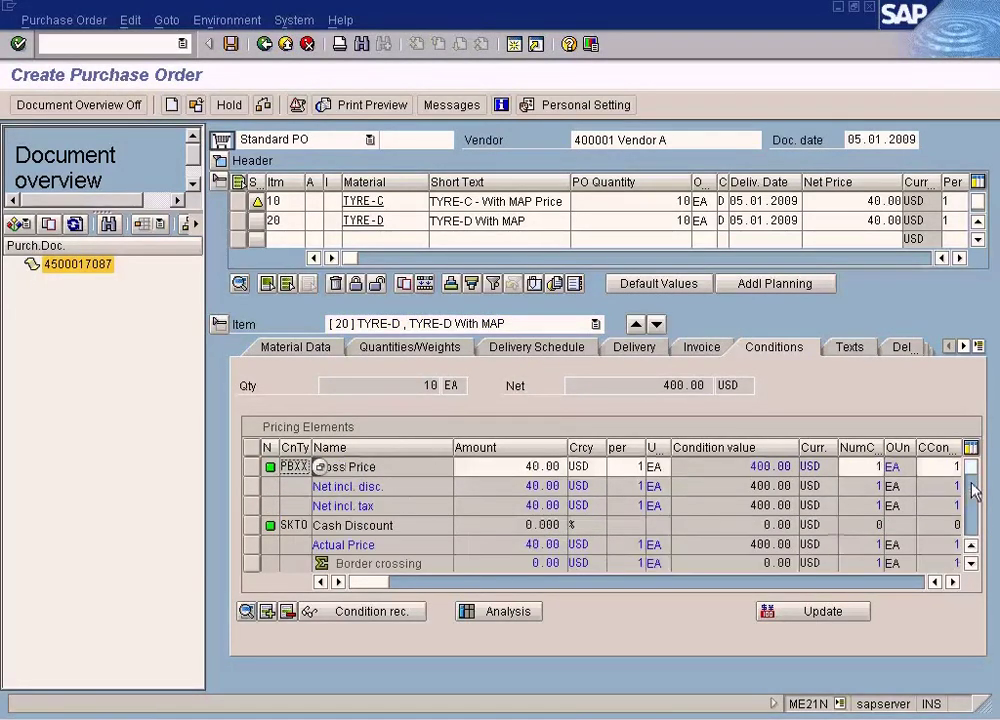
left_click(635, 325)
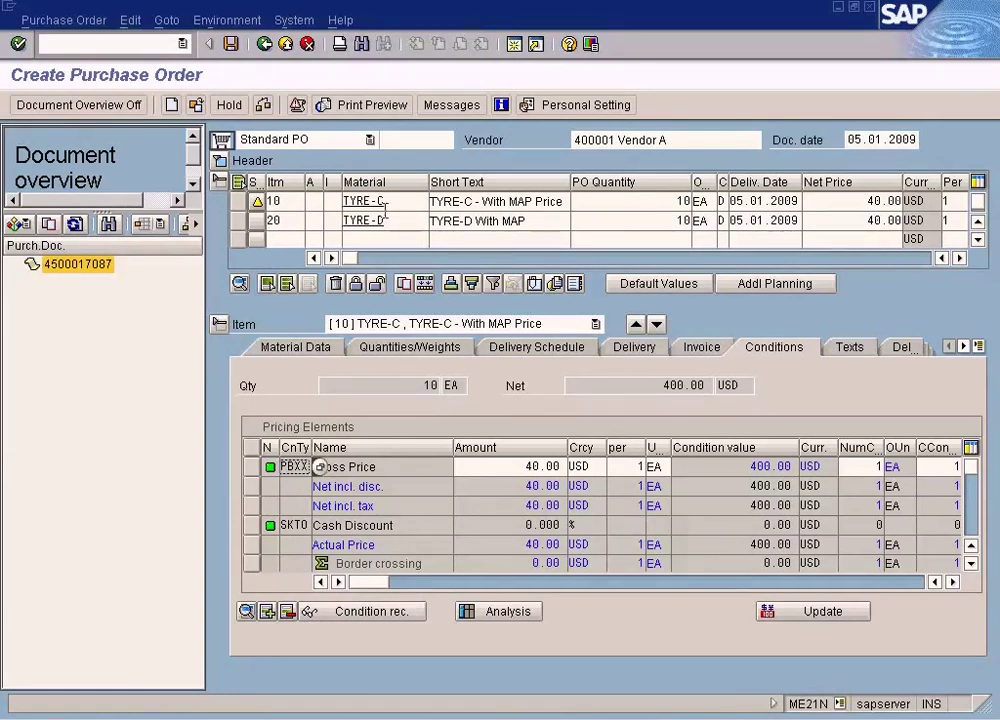
left_click(657, 326)
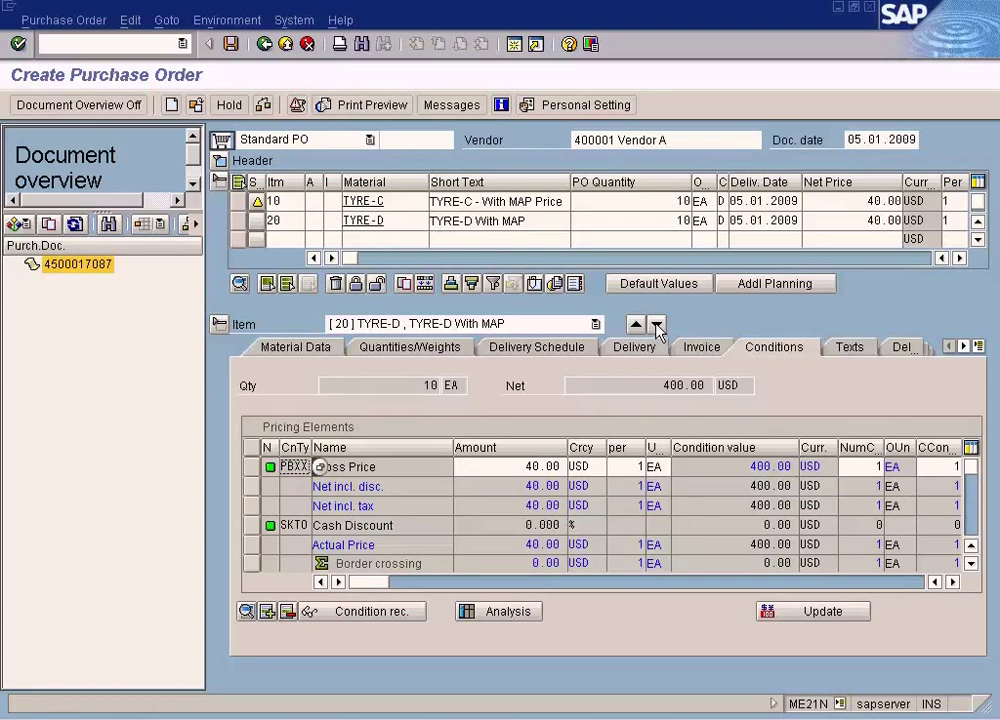
left_click(300, 226)
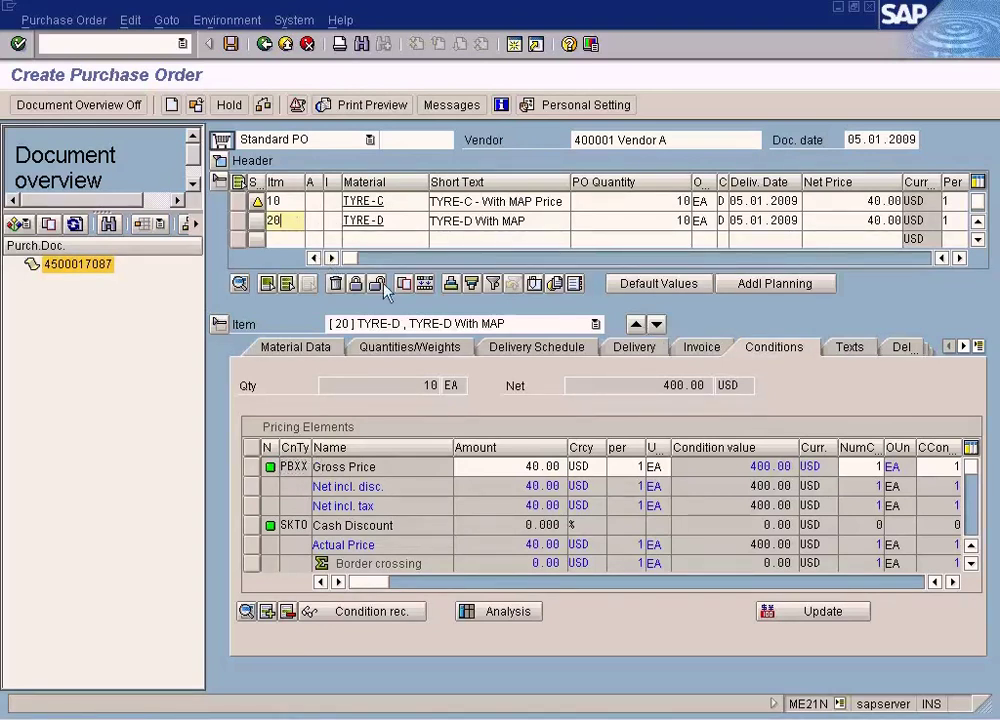
left_click(636, 325)
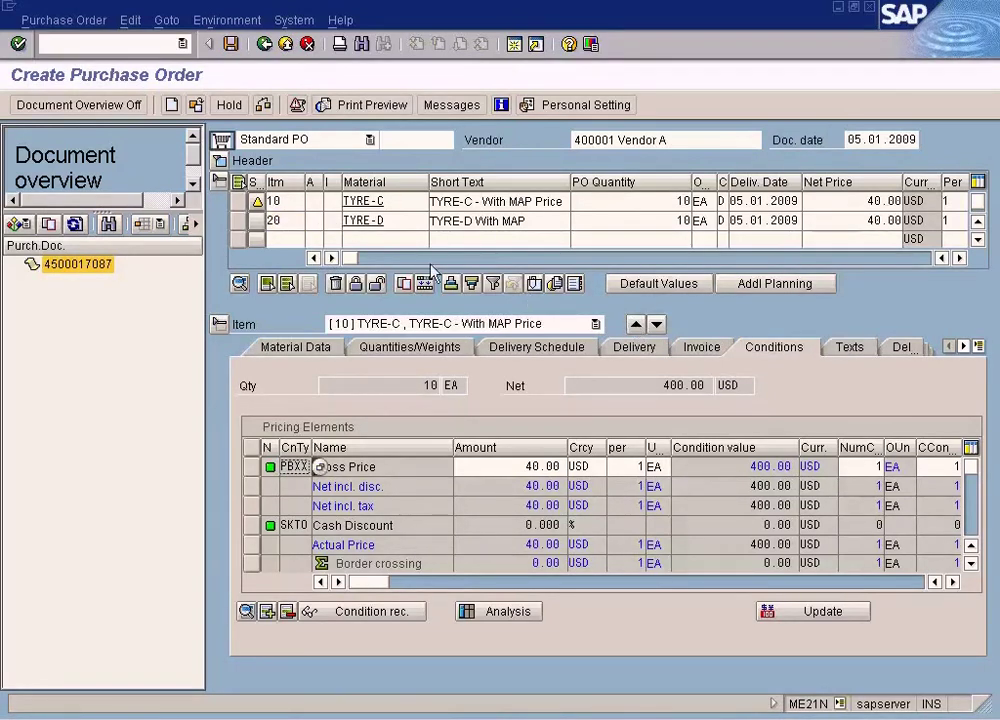
left_click(293, 201)
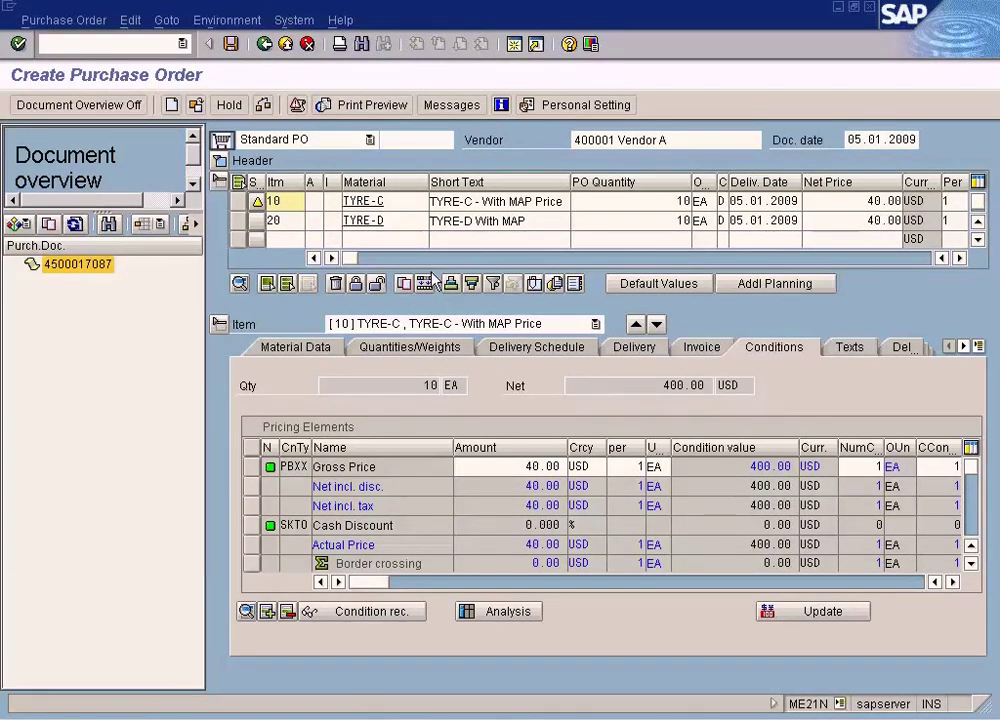
Save the purchase order and copy its number from the long text of the creation message.
left_click(231, 45)
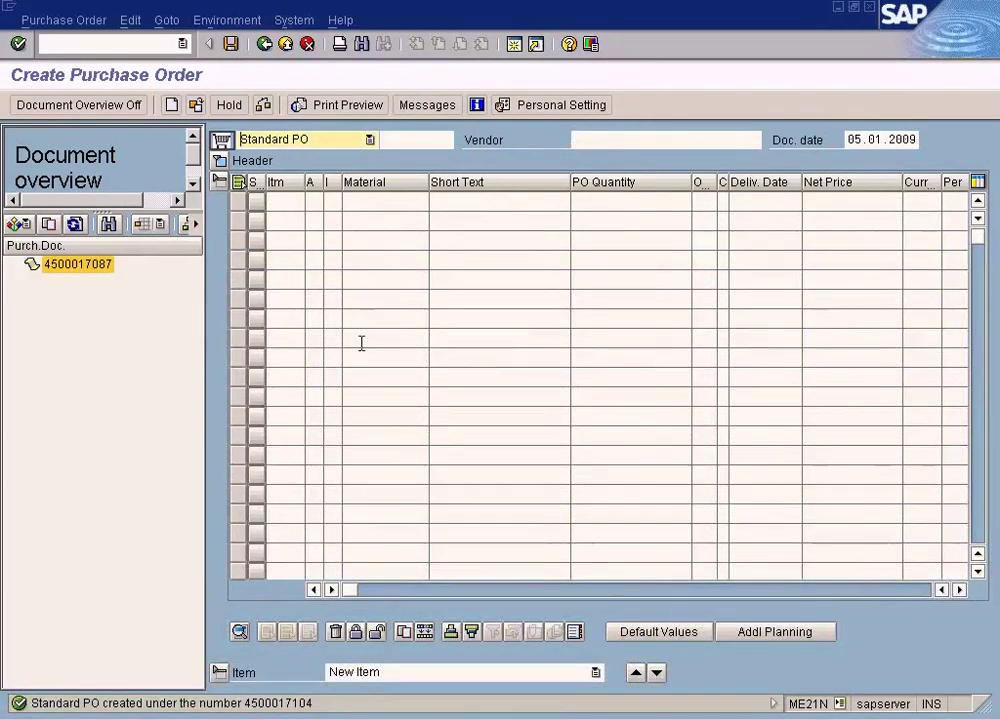
left_click(266, 705)
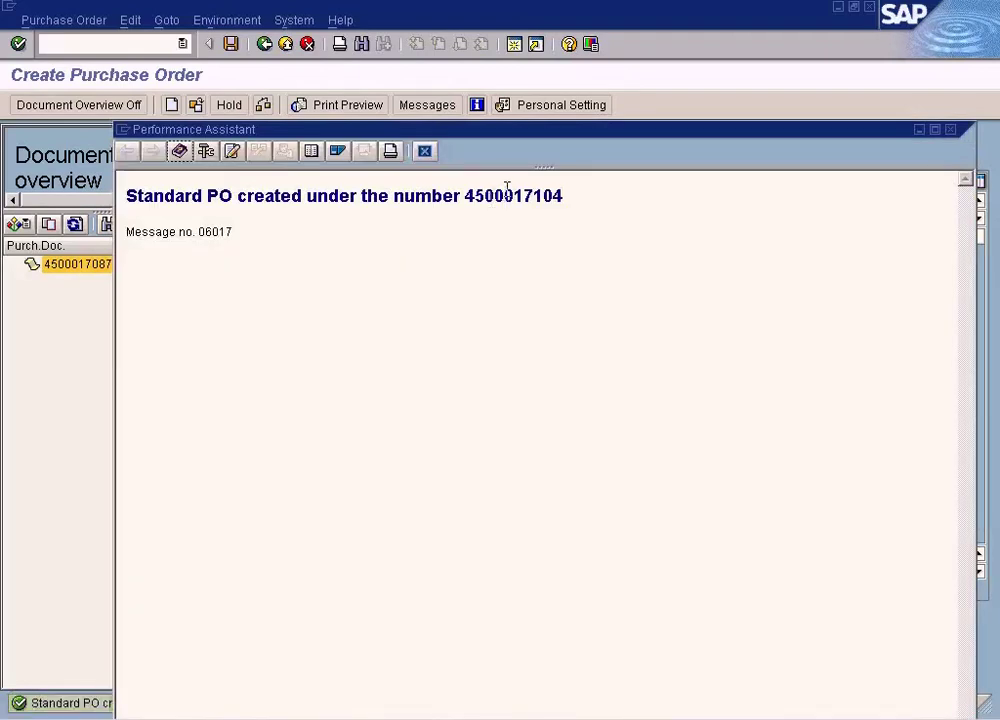
double_click(510, 196)
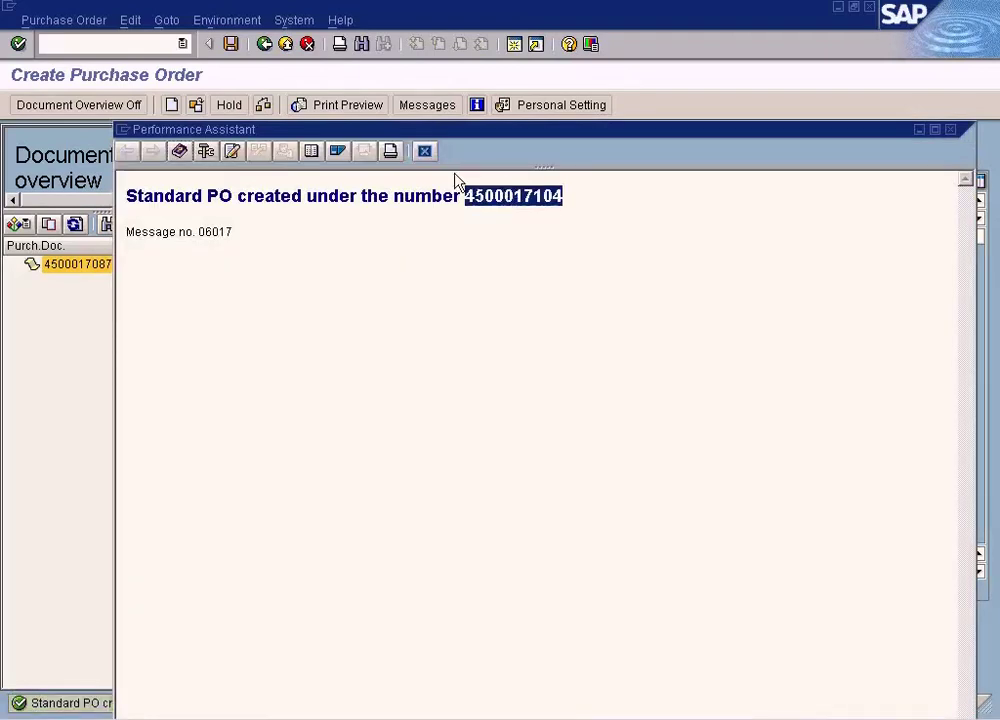
left_click(424, 151)
Start the goods receipt for the new purchase order with transaction MIGO and mark both the TYRE-C and TYRE-D lines as OK.
left_click(117, 43)
type("/nm")
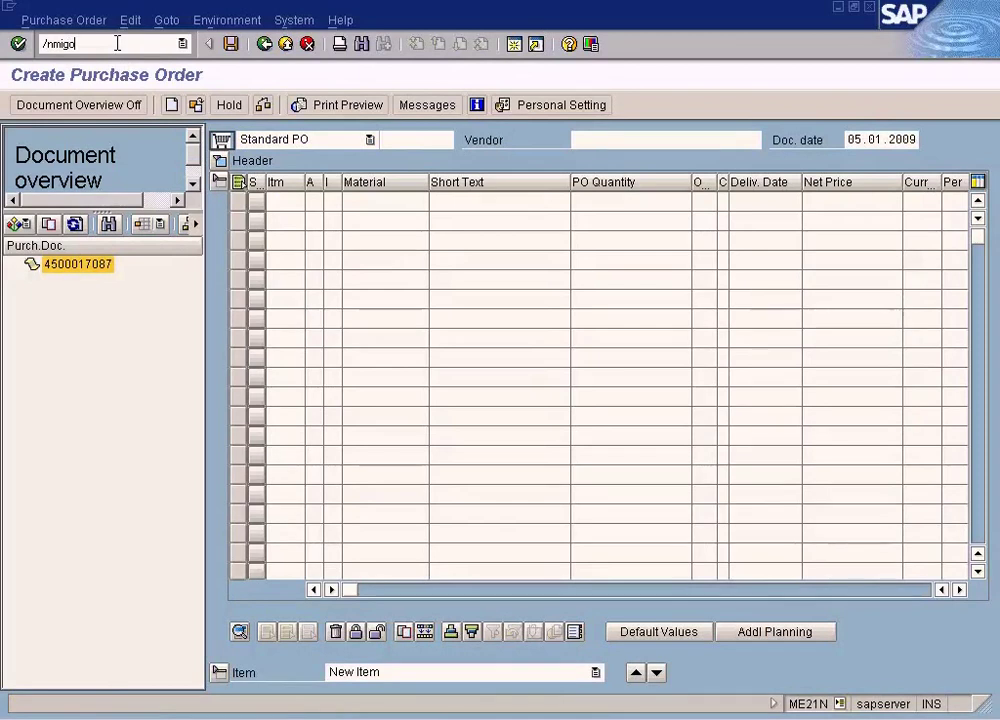
type("igo")
key("Return")
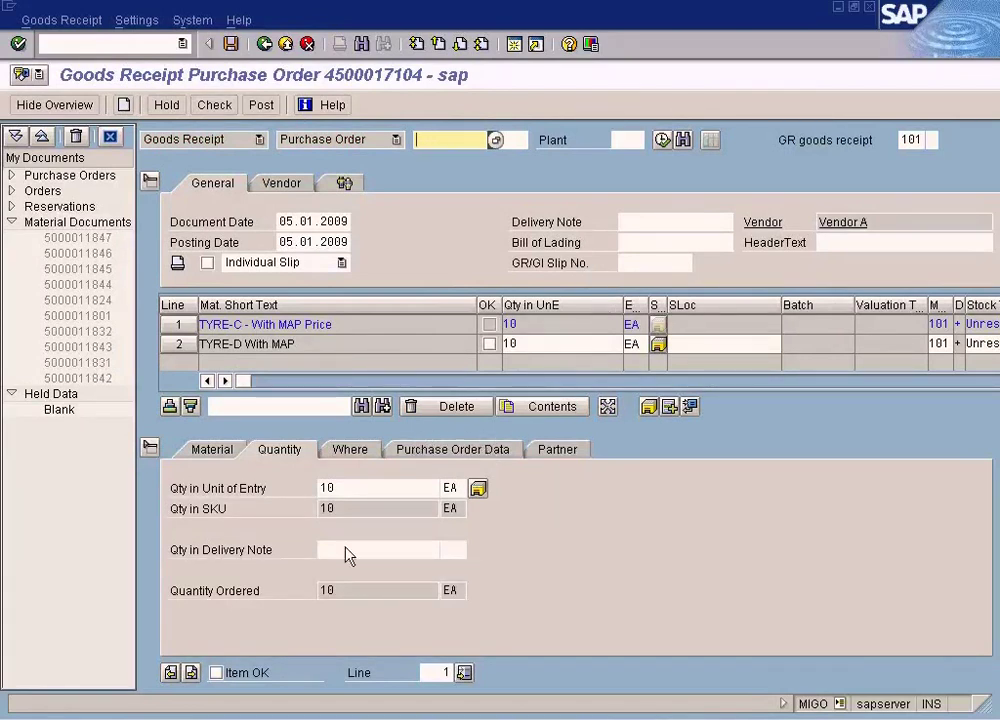
left_click(232, 673)
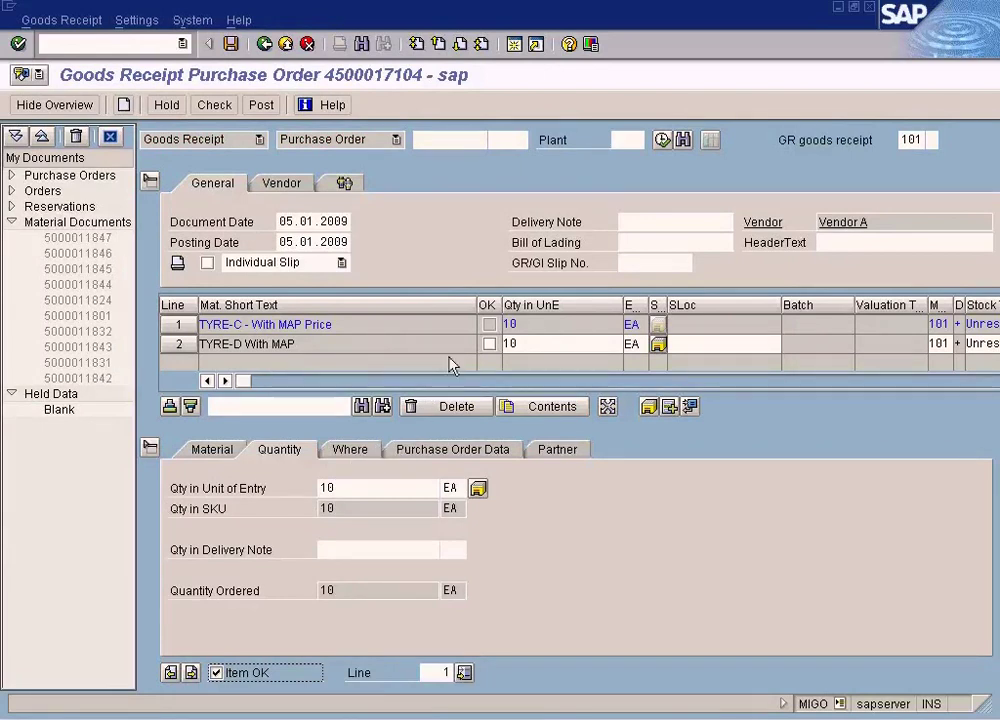
left_click(489, 344)
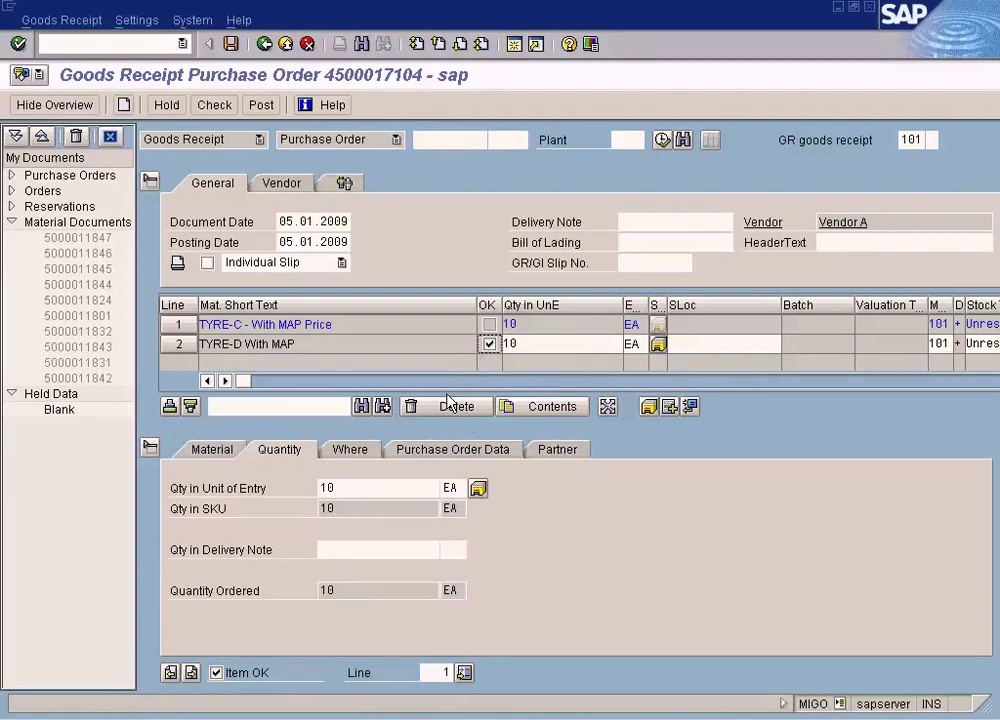
Assign storage location WH1 to the TYRE-D and TYRE-C lines and post the goods receipt.
left_click(192, 673)
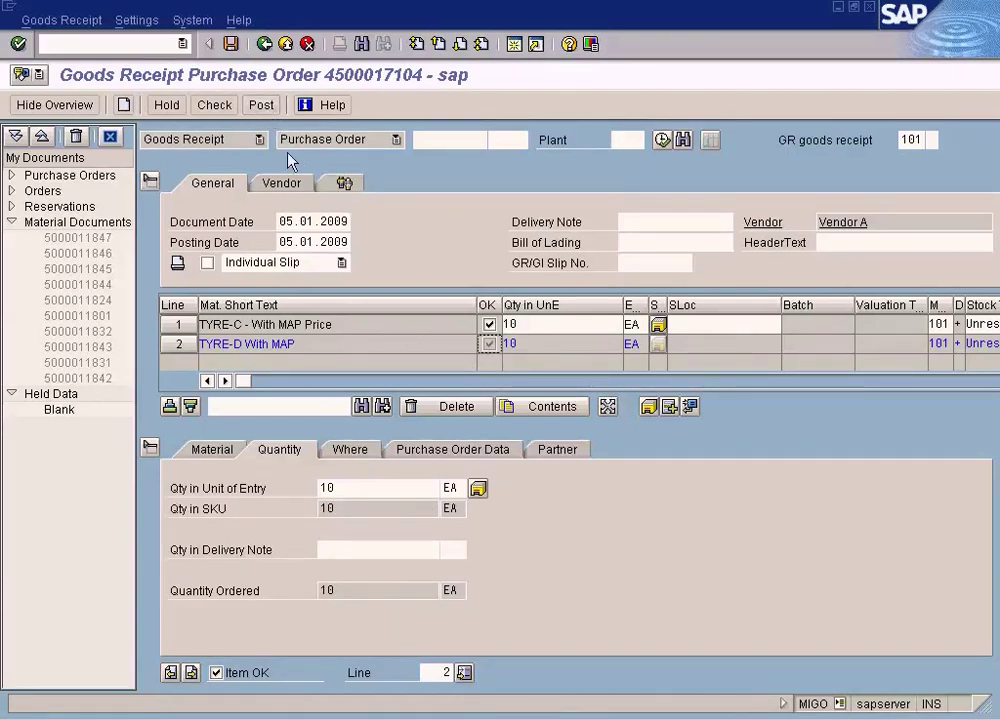
left_click(350, 449)
left_click(348, 549)
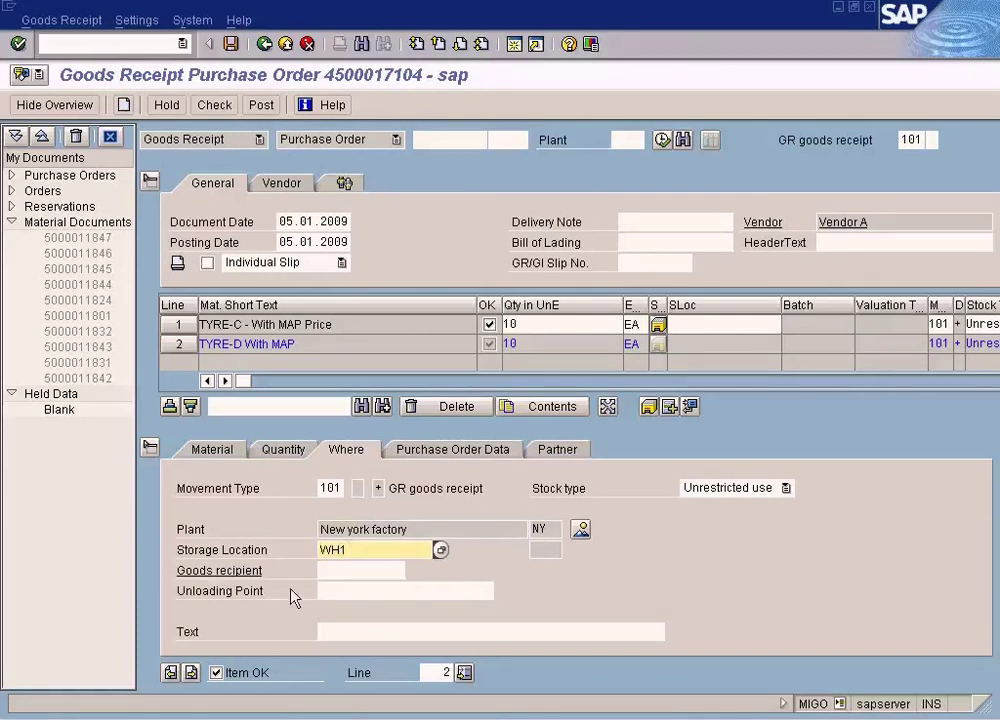
key("Return")
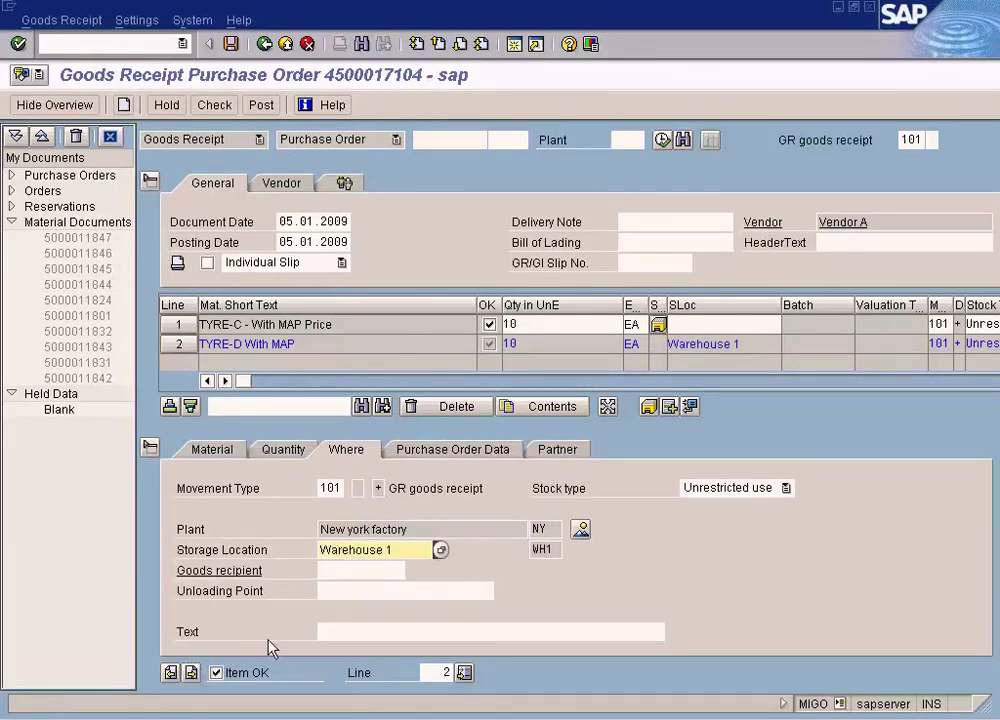
left_click(171, 673)
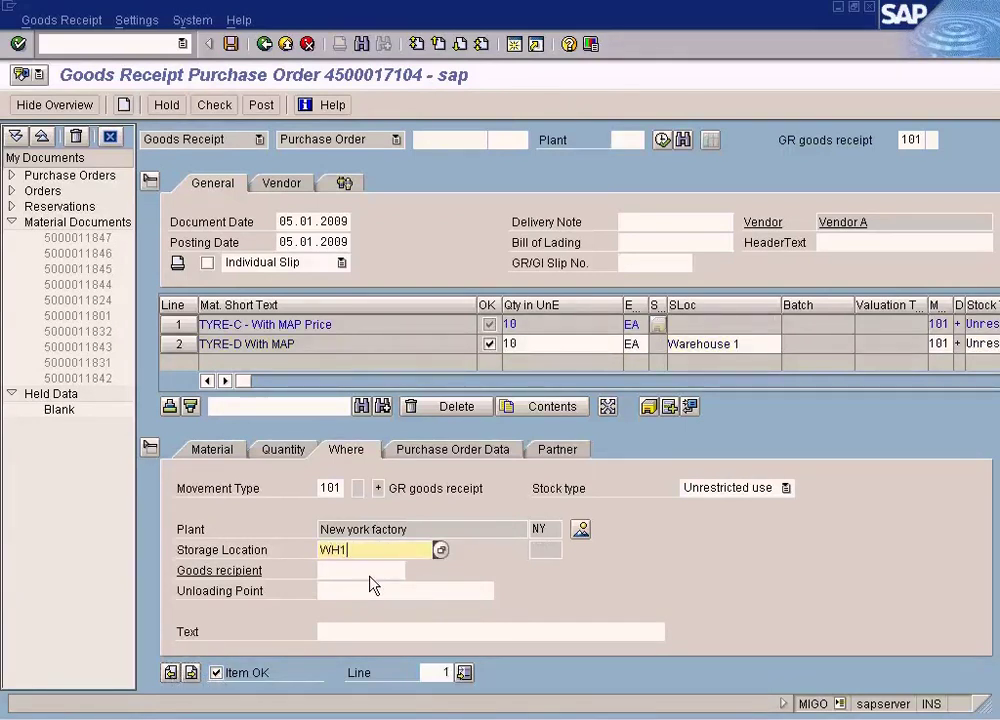
left_click(232, 107)
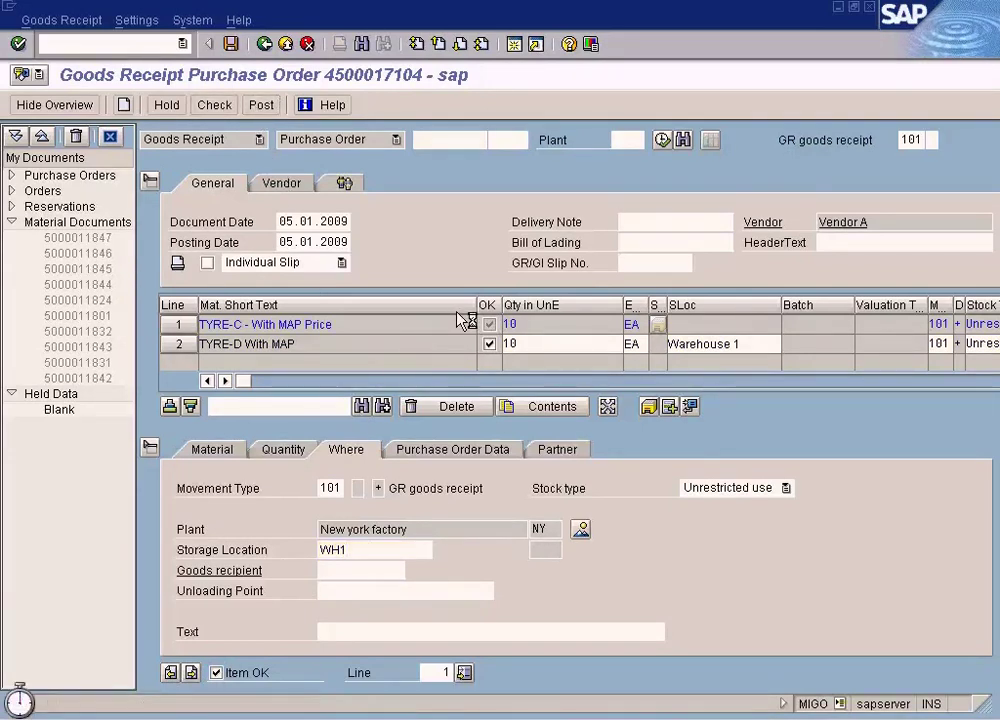
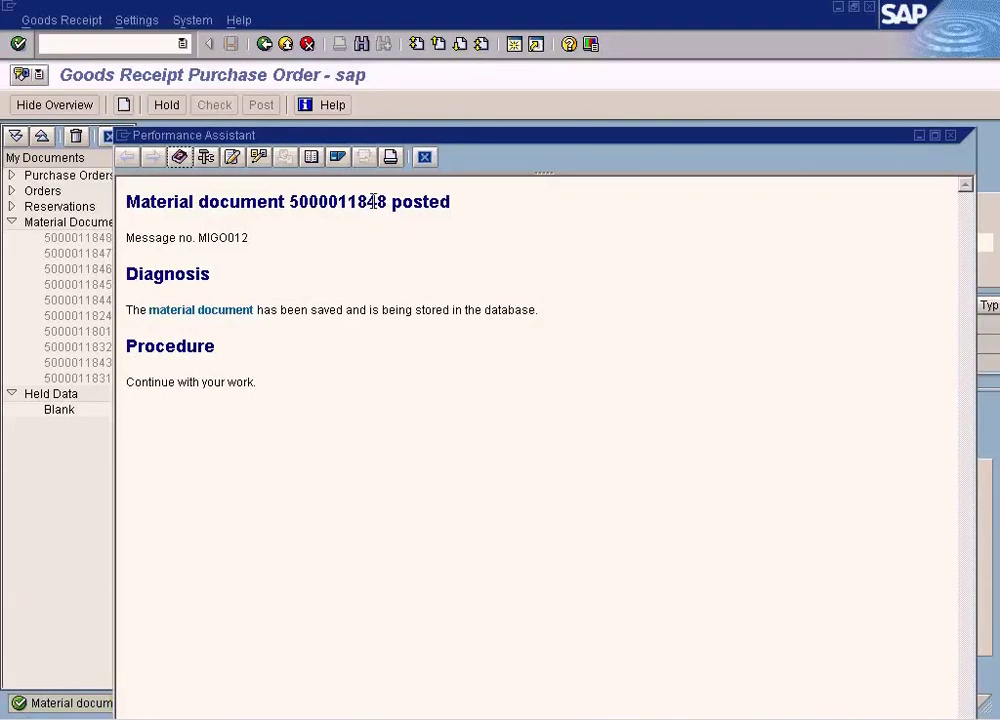
Copy the number of the posted material document and display that document with transaction MB03.
double_click(351, 201)
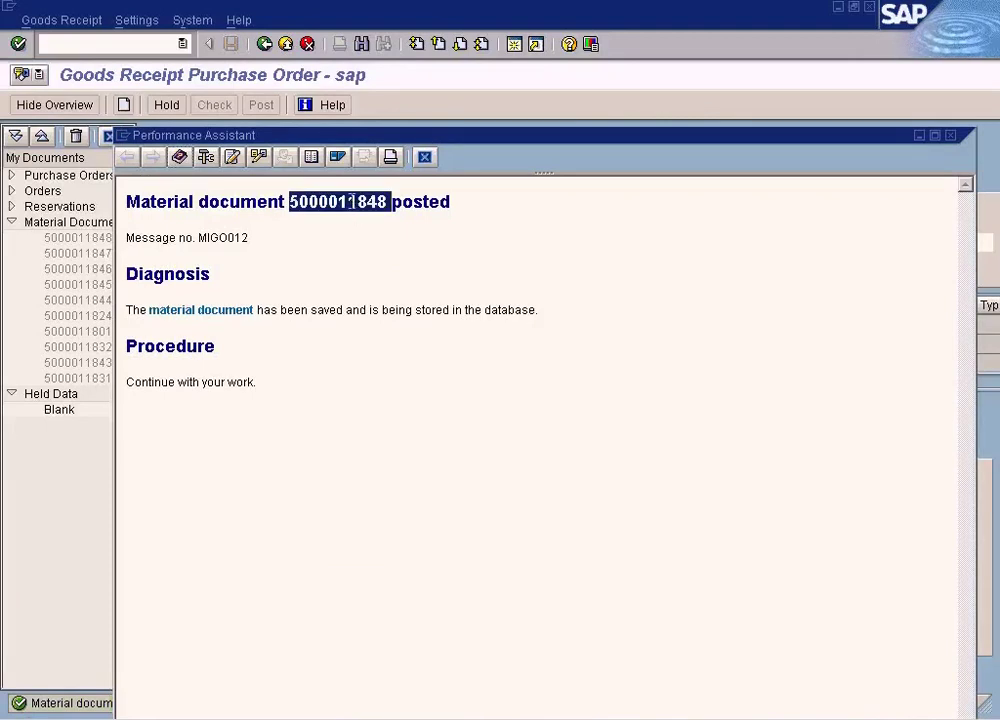
left_click(424, 157)
type("/nmb03")
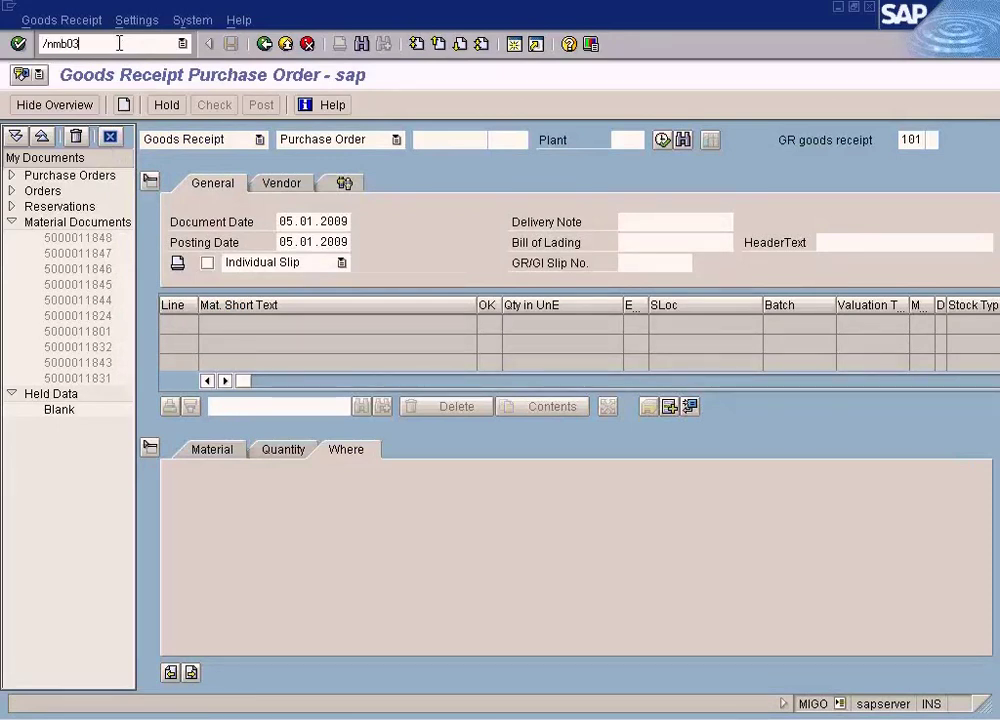
key("Return")
key("Return")
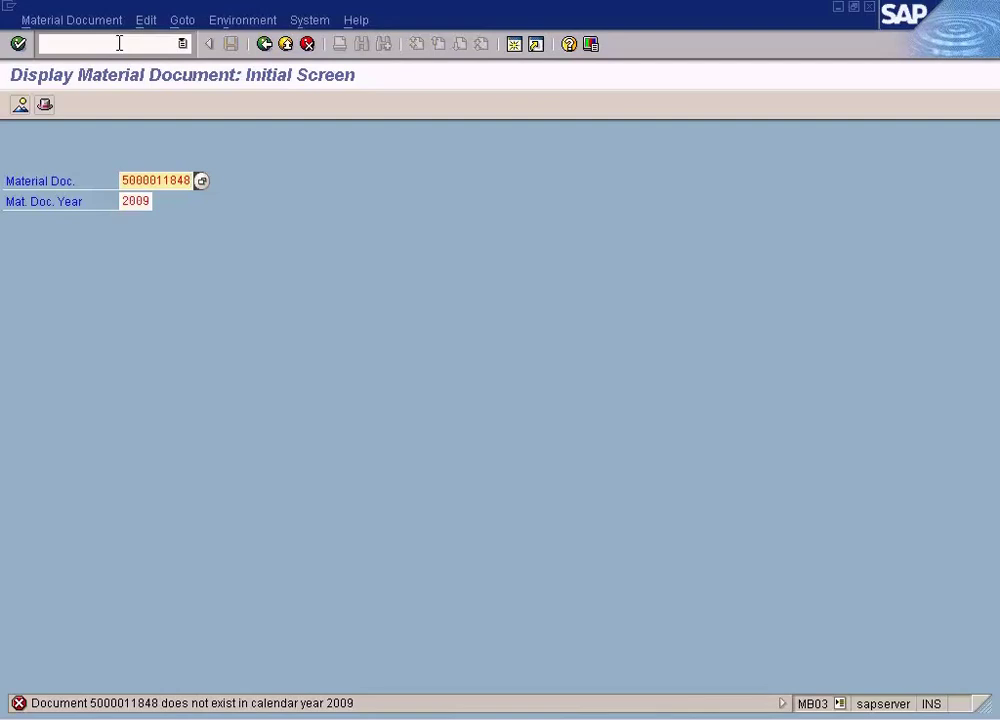
left_click(120, 50)
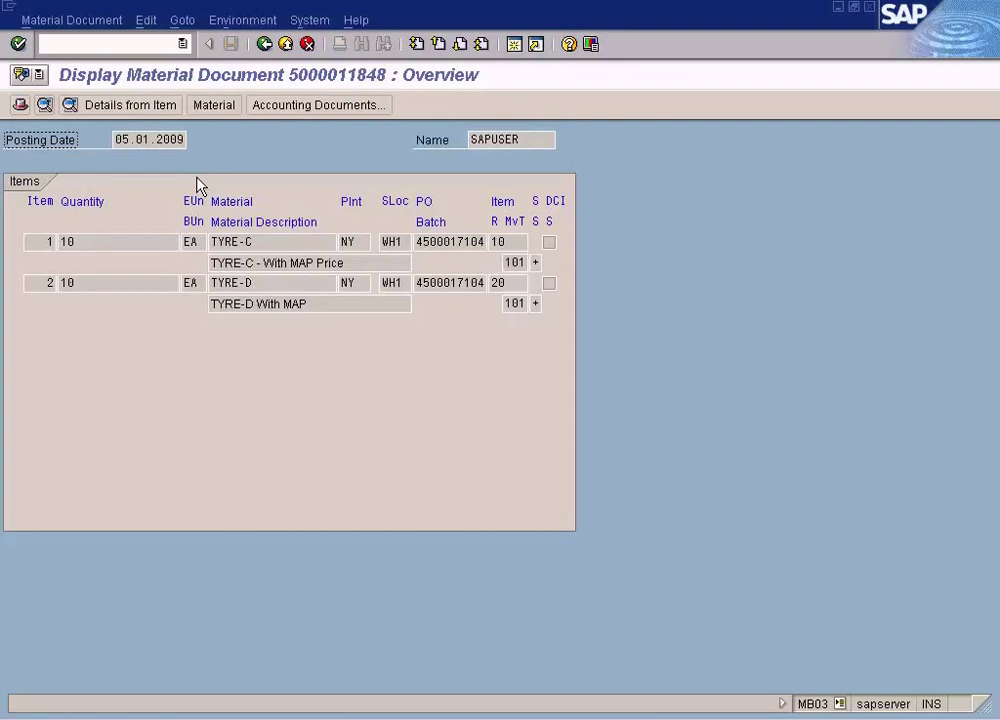
Open the material document's accounting document, examine the Stocks and GR/IR Clearing amounts of its line items, and return to the overview.
left_click(322, 106)
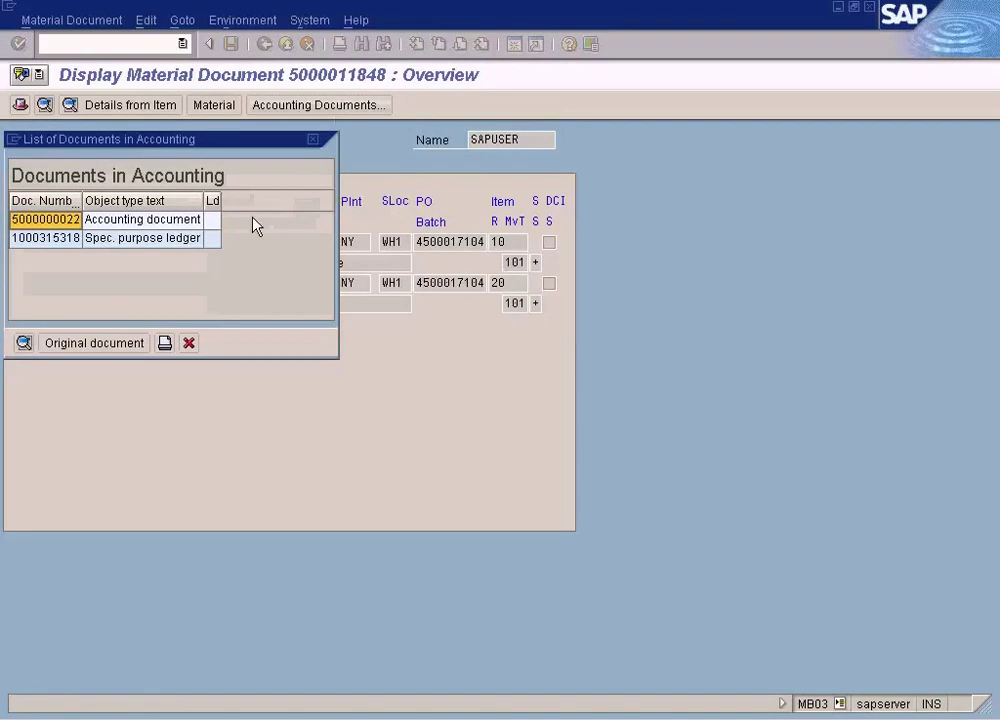
left_click(24, 345)
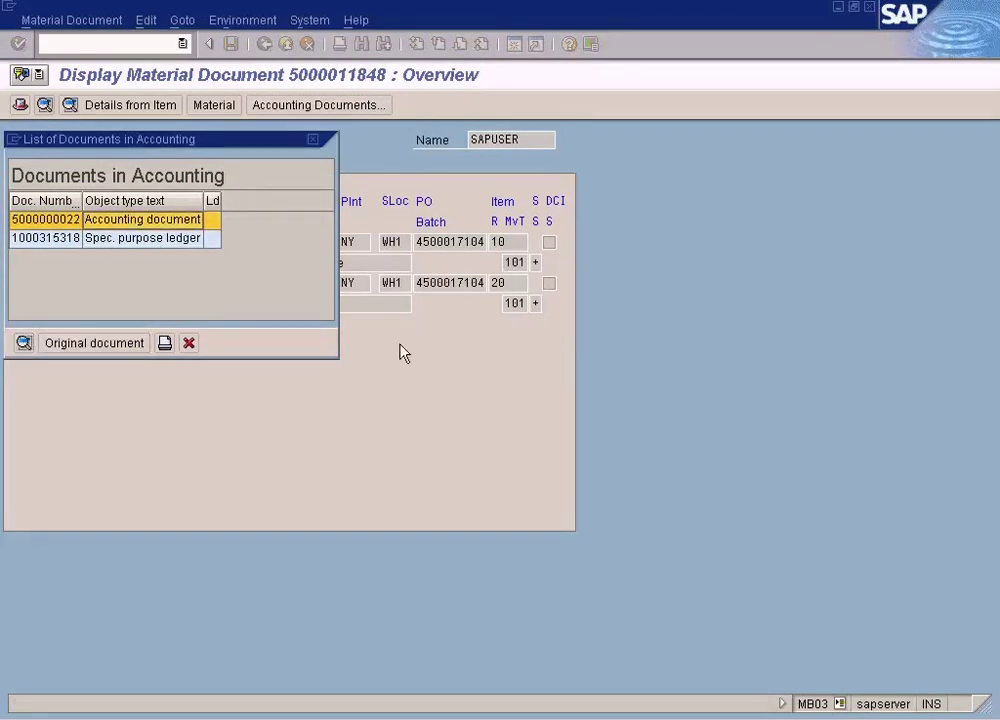
left_click(463, 326)
left_click(462, 345)
left_click(466, 328)
left_click(463, 308)
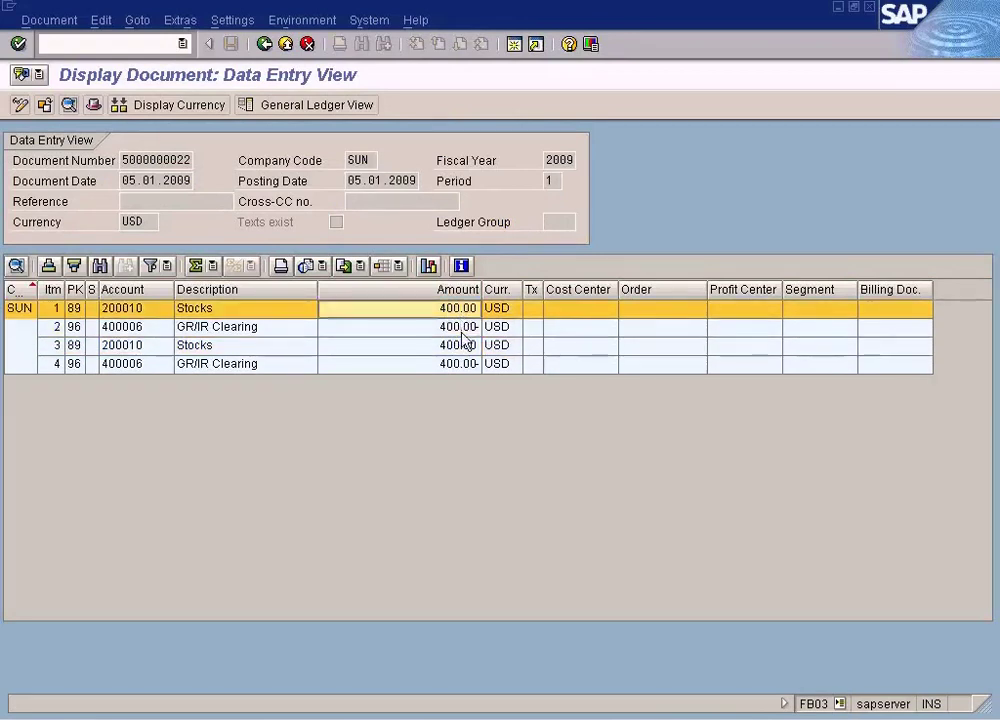
left_click(462, 345)
left_click(467, 363)
left_click(464, 346)
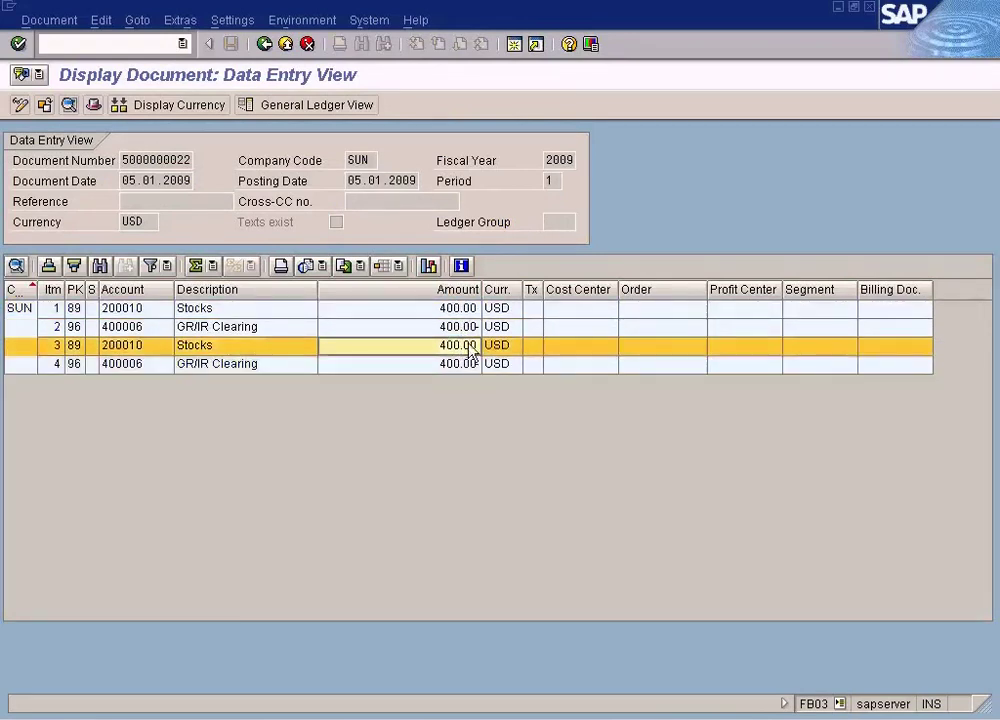
left_click(466, 330)
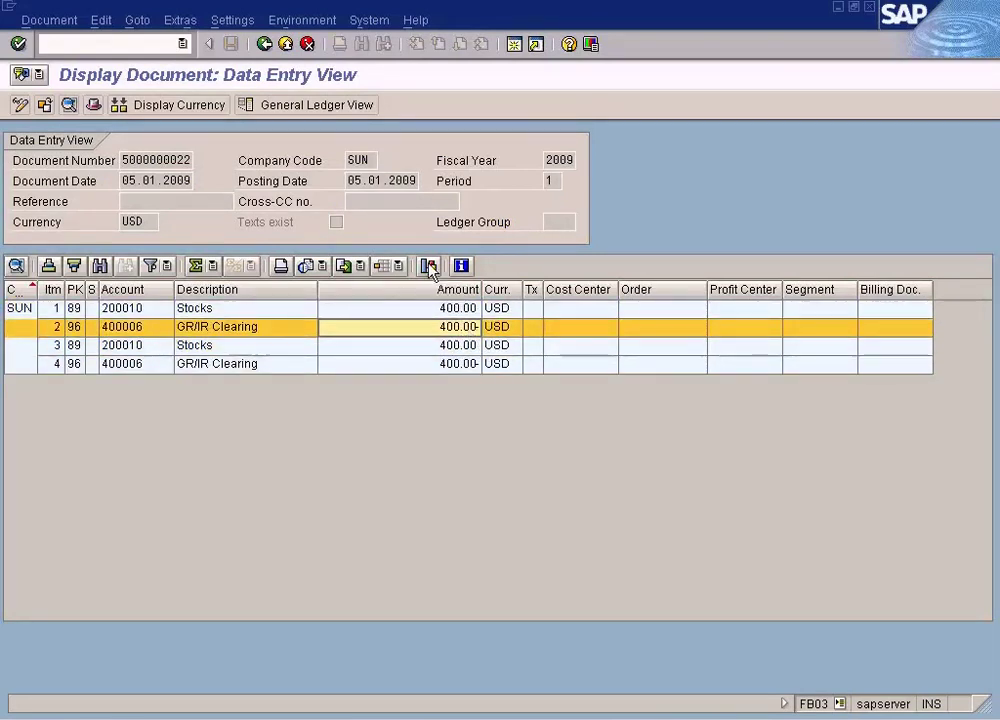
left_click(264, 44)
left_click(190, 344)
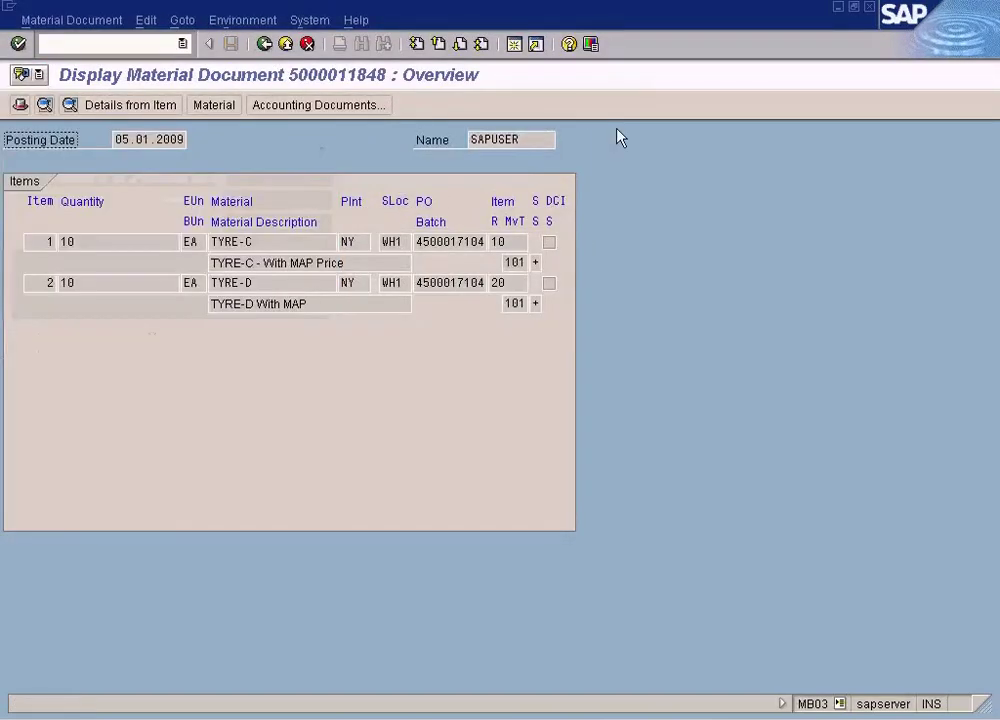
Leave the material document and start incoming invoice entry with transaction MIRO.
left_click(140, 44)
type("/")
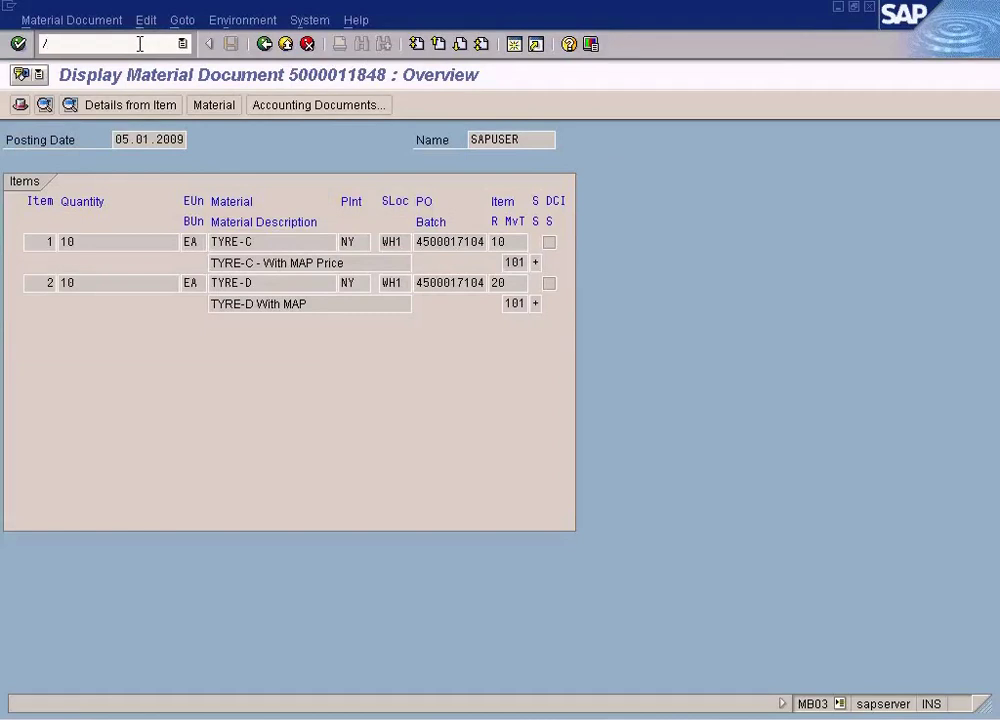
type("nmiro")
key("Return")
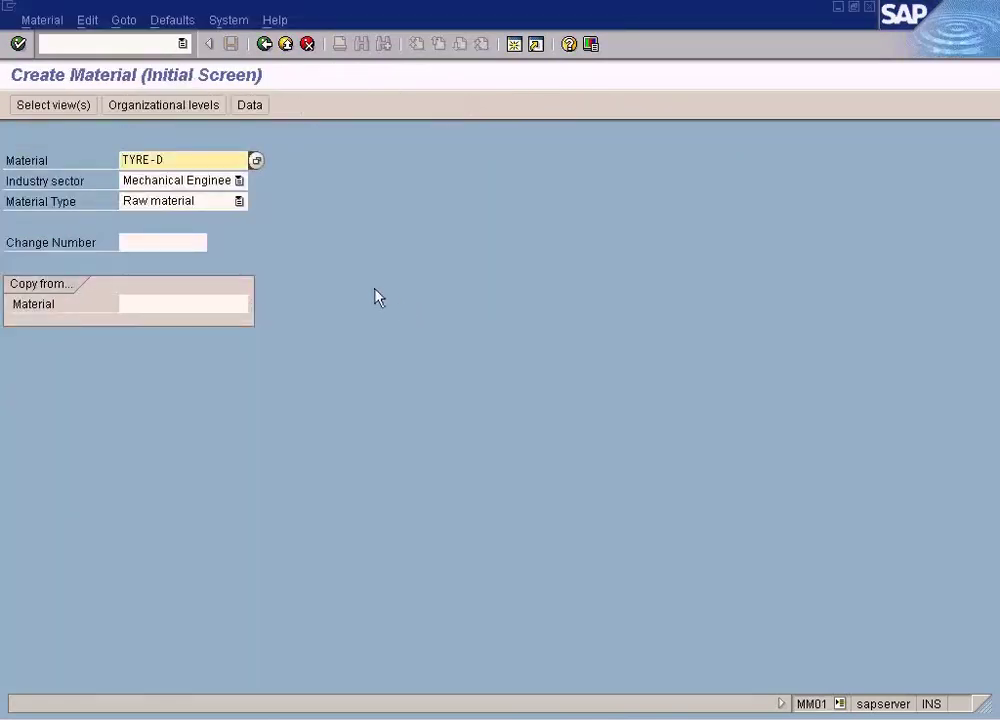
Open the purchase order display with transaction ME23N in the session that shows the Create Material screen.
left_click(124, 44)
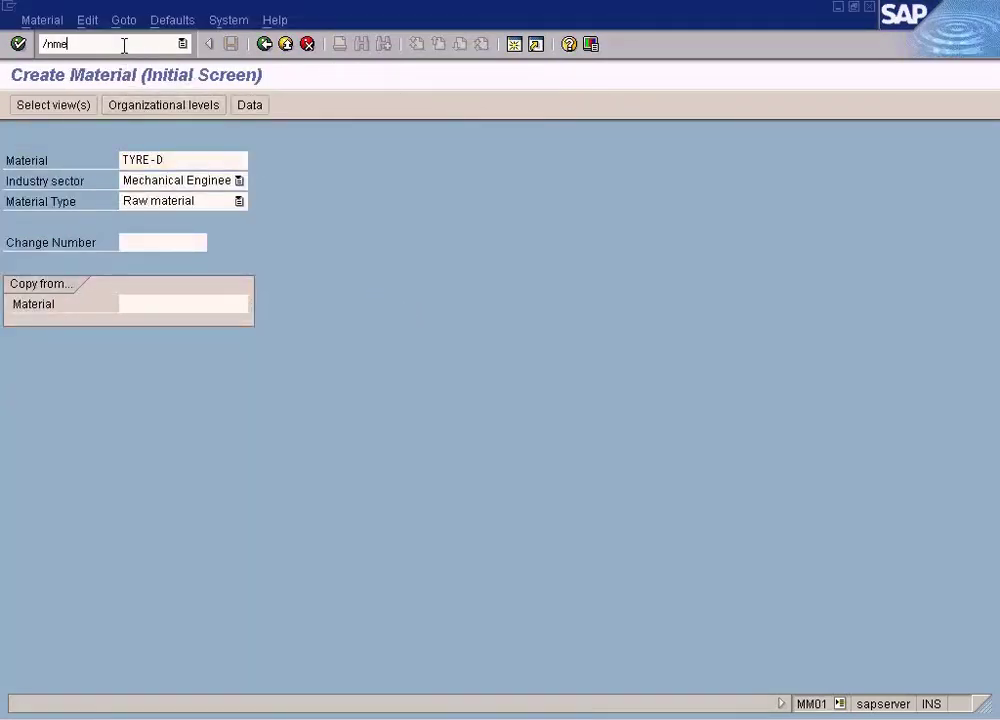
type("/nme23n")
key("Return")
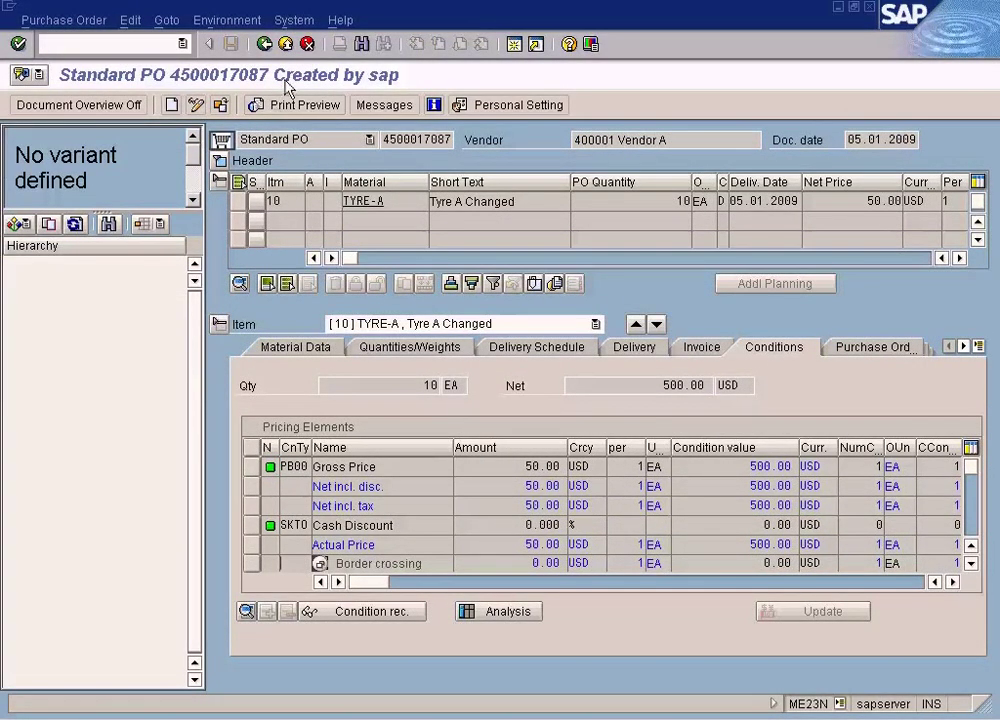
Display the posted material document with transaction MB03 and copy its purchase order number.
left_click(148, 45)
type("/nmb03")
key("Return")
key("Return")
left_click_drag(416, 244, 611, 256)
key("ctrl+c")
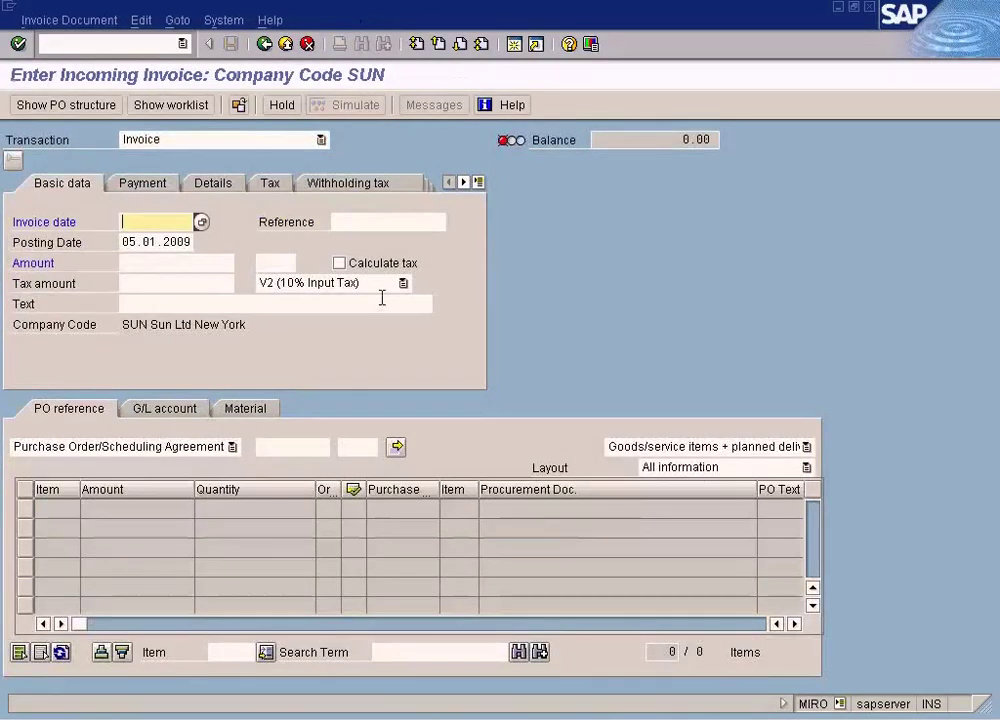
Set the invoice date to 05.01.2009 and load the TYRE-C and TYRE-D items using the copied purchase order number.
key("F4")
key("Return")
left_click(201, 265)
left_click(295, 447)
key("ctrl+v")
key("Return")
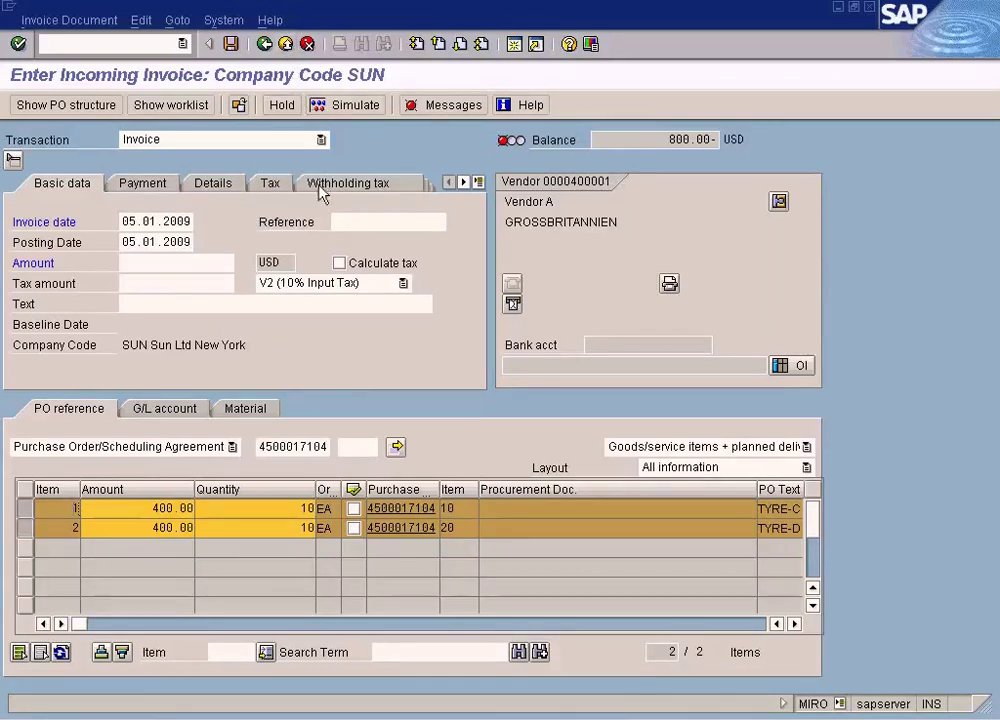
Exit the incoming invoice entry without posting the document and return to SAP Easy Access.
left_click(285, 44)
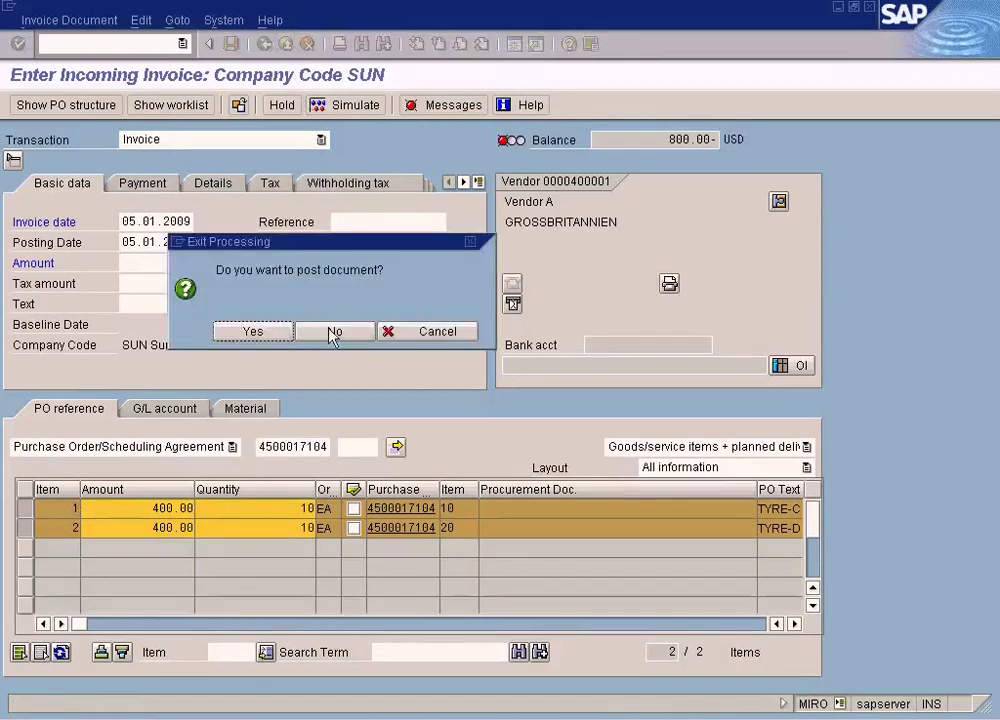
left_click(470, 242)
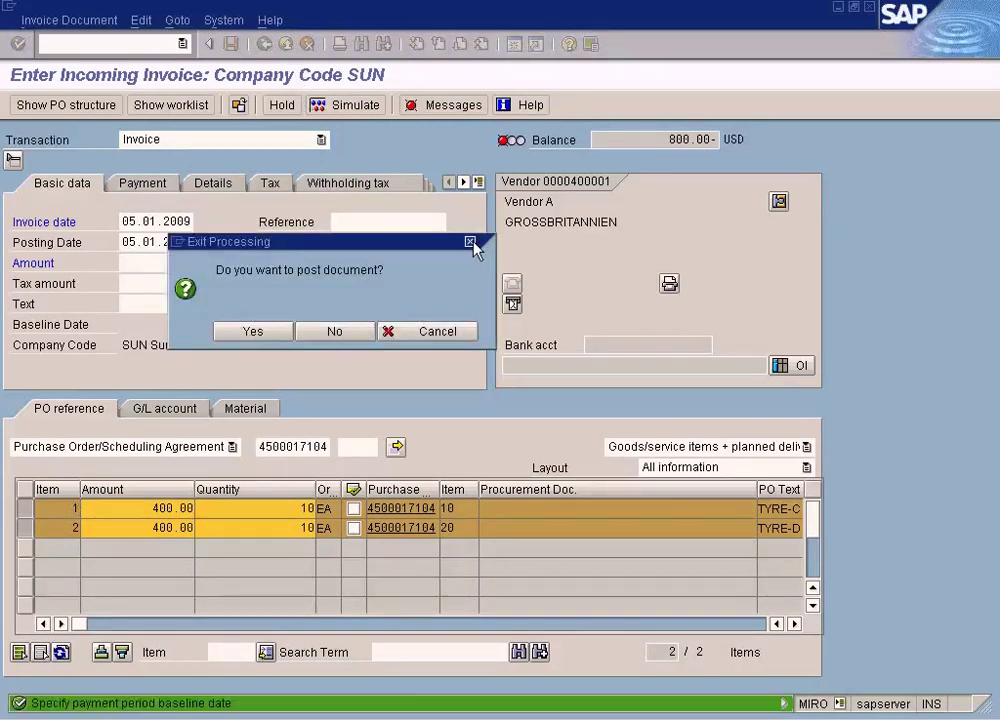
left_click(286, 44)
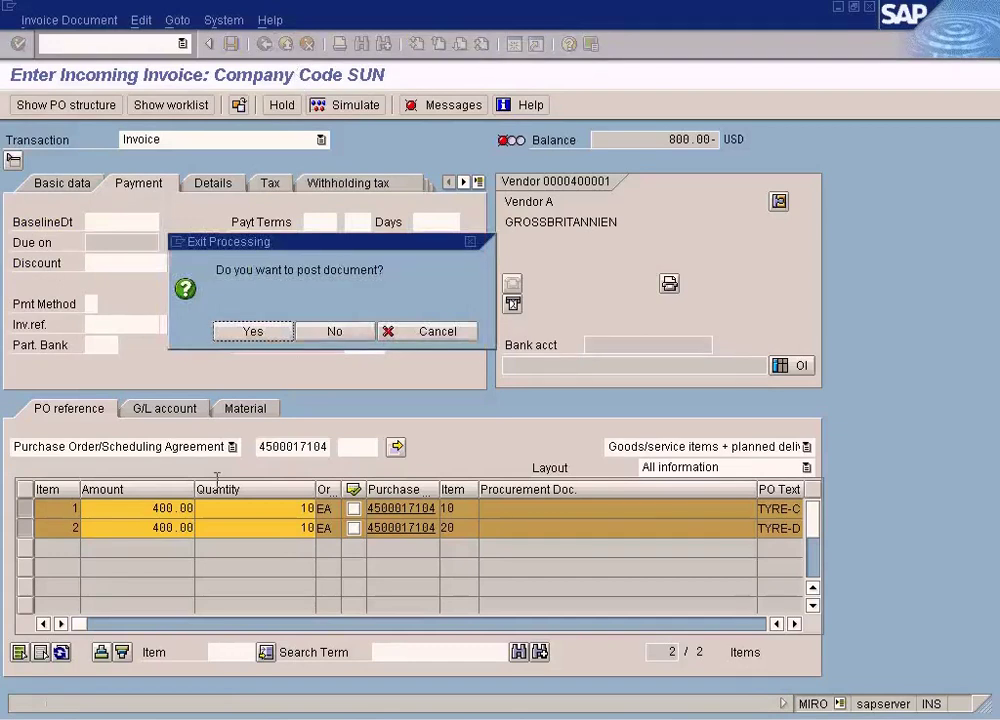
left_click(336, 333)
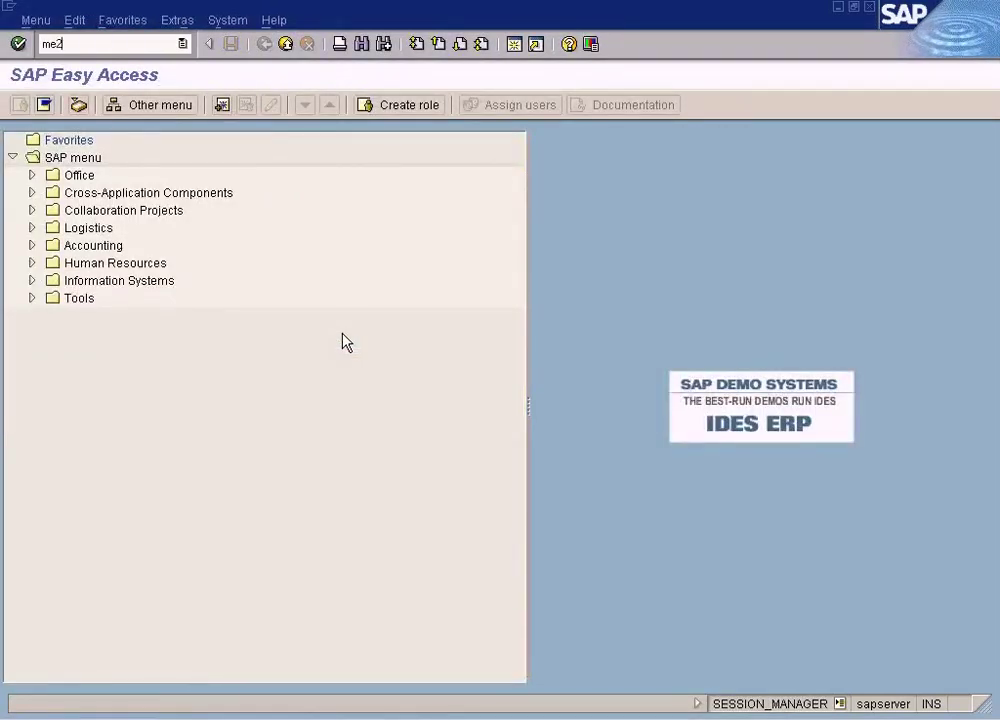
Start purchase order creation with ME21N and open the purchase order selection for the document overview.
key("Return")
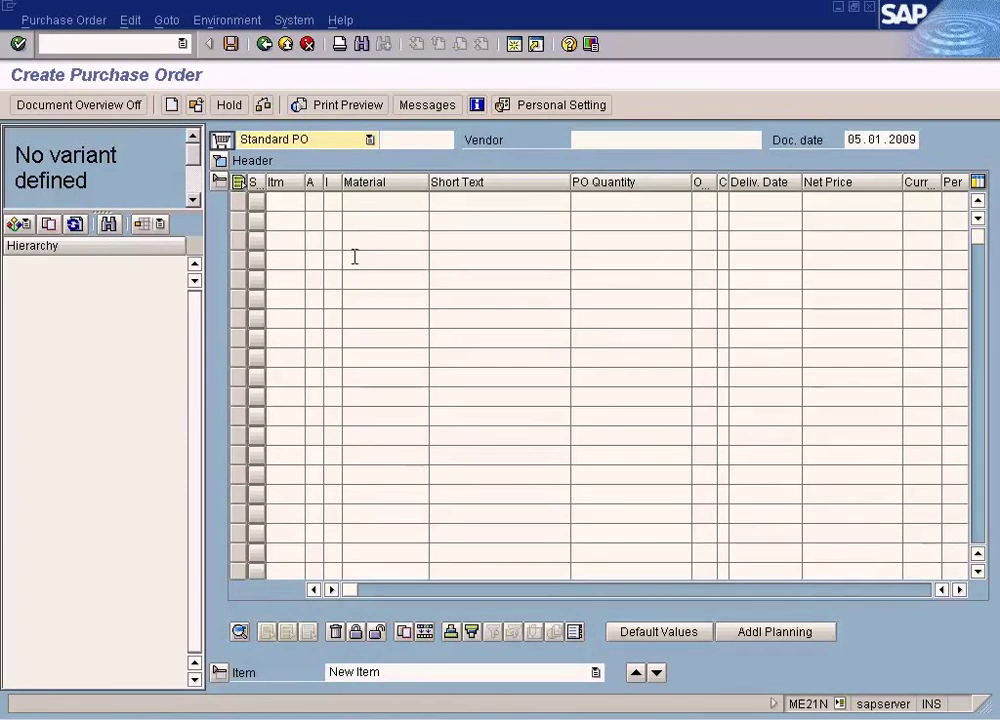
left_click(24, 224)
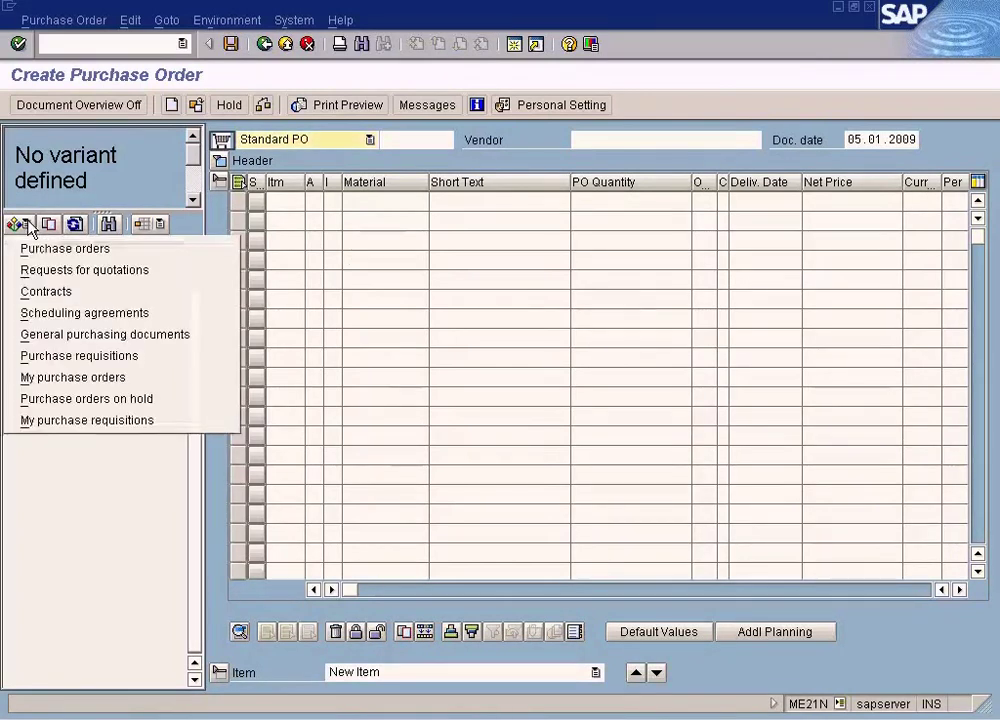
left_click(40, 248)
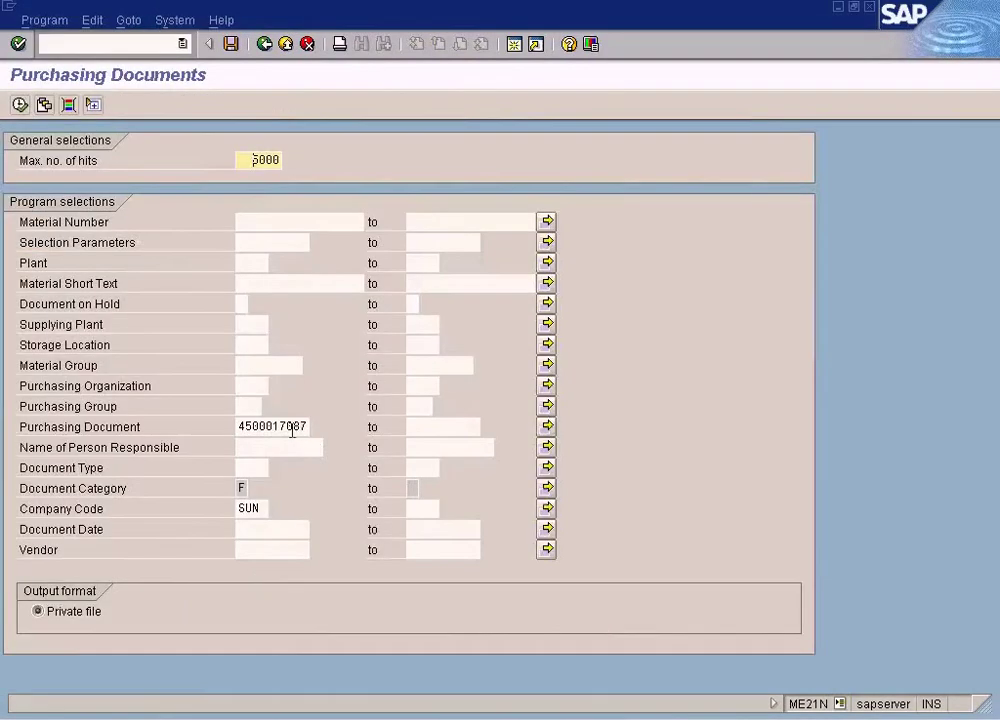
Set the purchasing document selection to the reference purchase order's number and run the search.
left_click(291, 428)
key("BackSpace")
key("BackSpace")
key("BackSpace")
type("104")
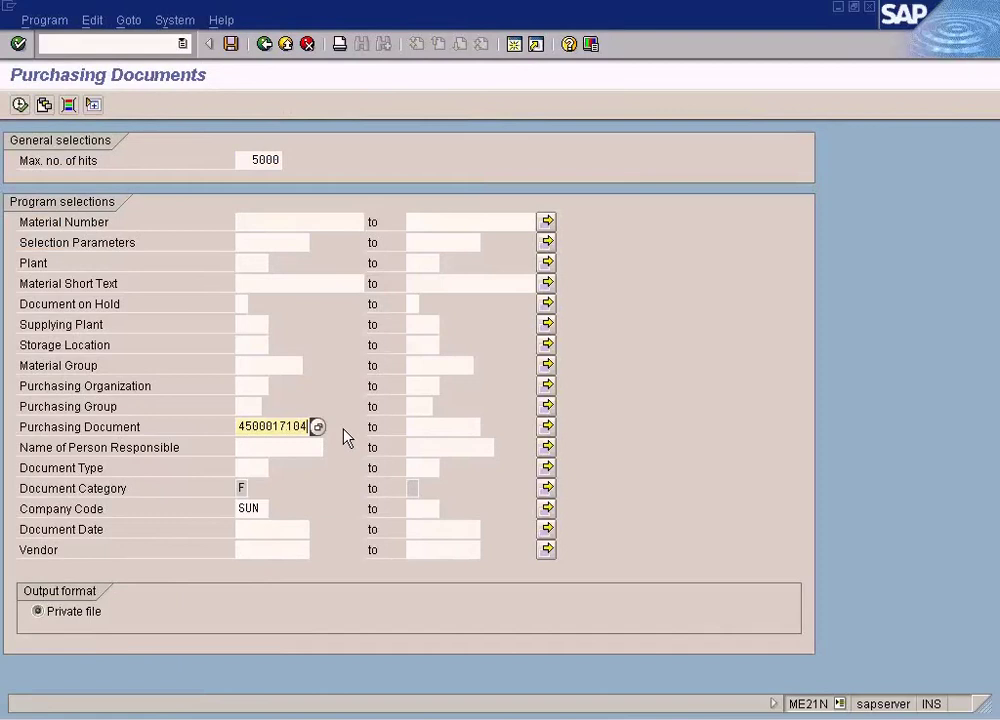
left_click_drag(287, 428, 124, 242)
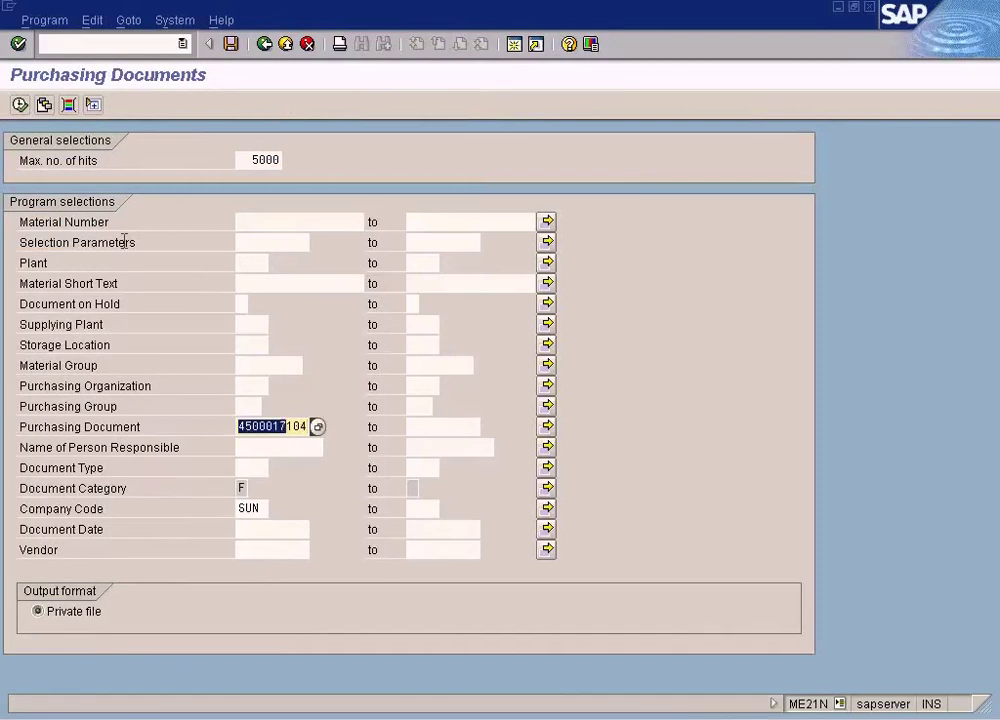
left_click(20, 104)
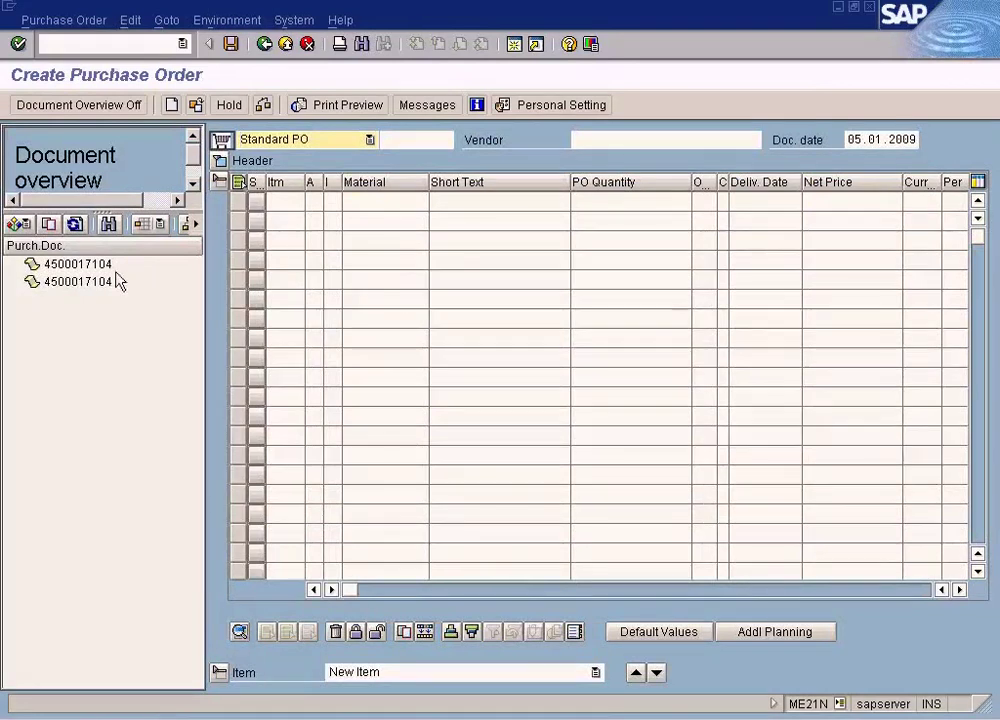
left_click(99, 265)
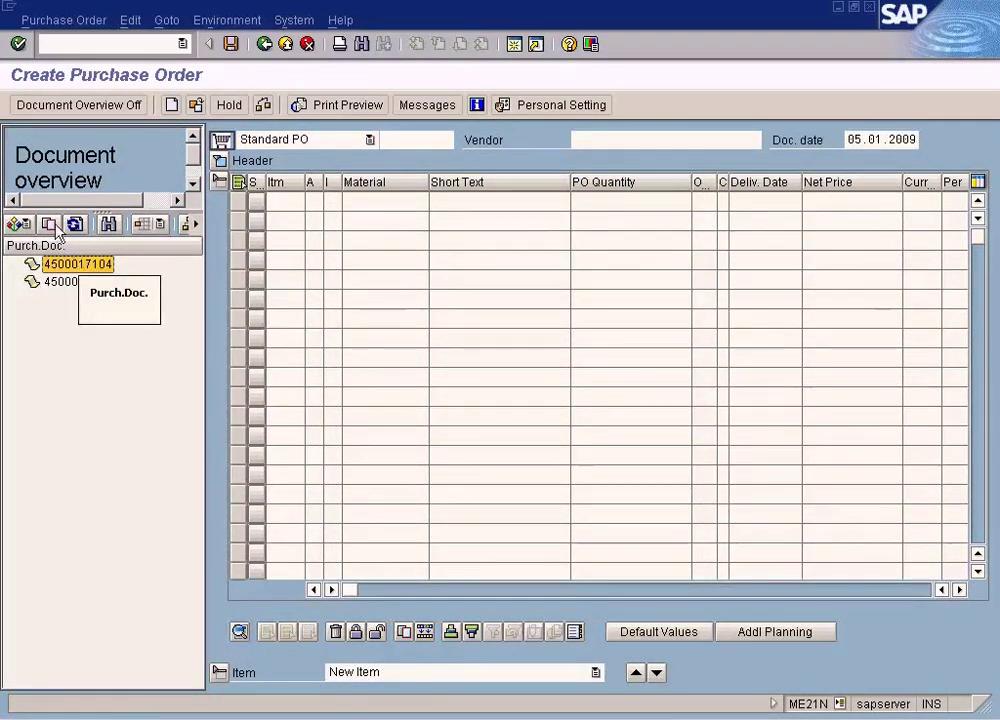
left_click(62, 283, "ctrl")
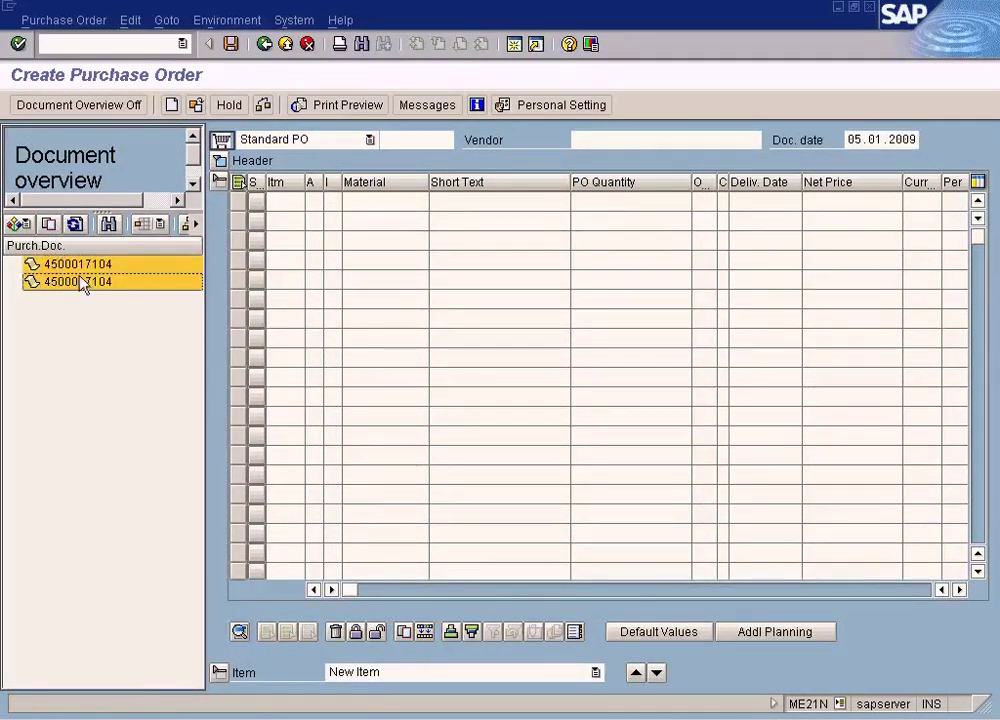
left_click(86, 266)
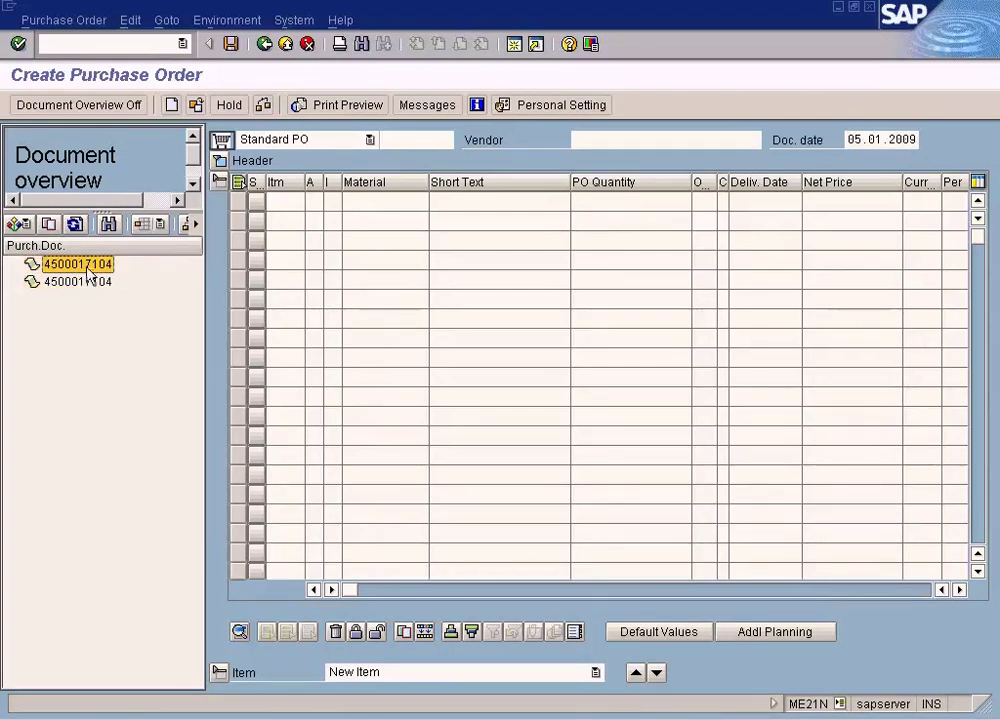
left_click(85, 283, "ctrl")
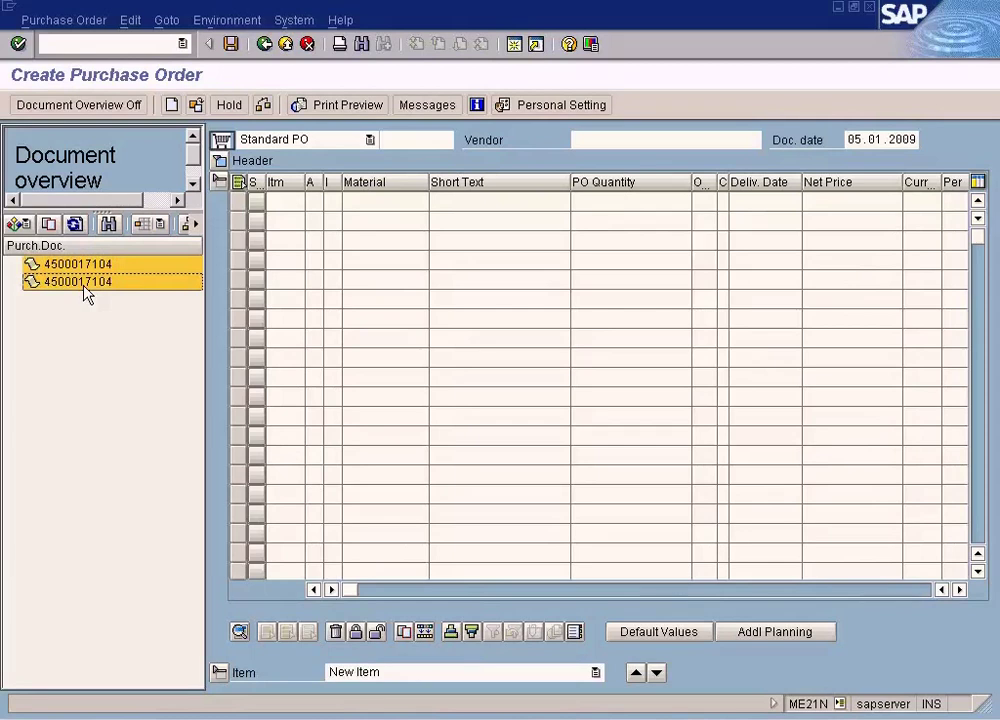
left_click(48, 223)
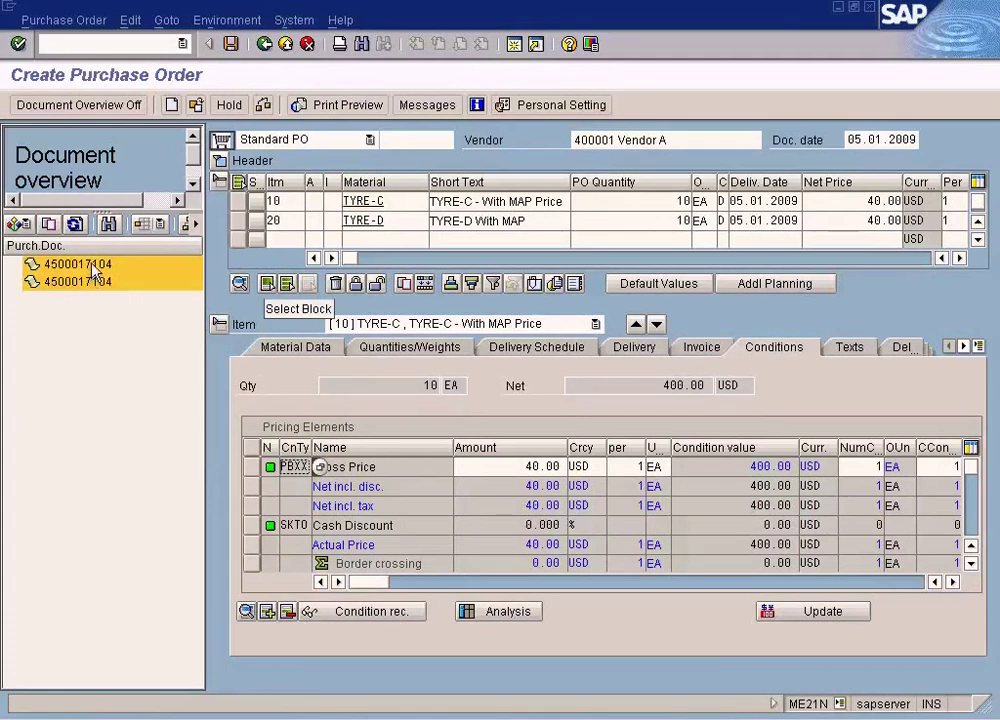
left_click(285, 44)
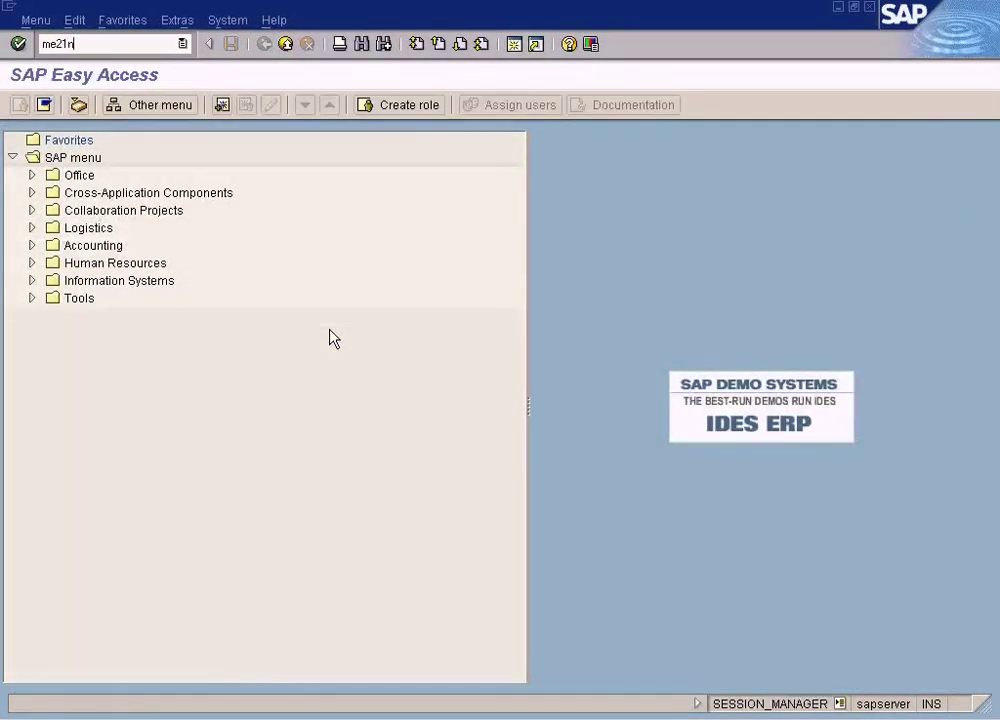
Start a new purchase order in ME21N and adopt the reference order's TYRE-C and TYRE-D items from the document overview.
key("Return")
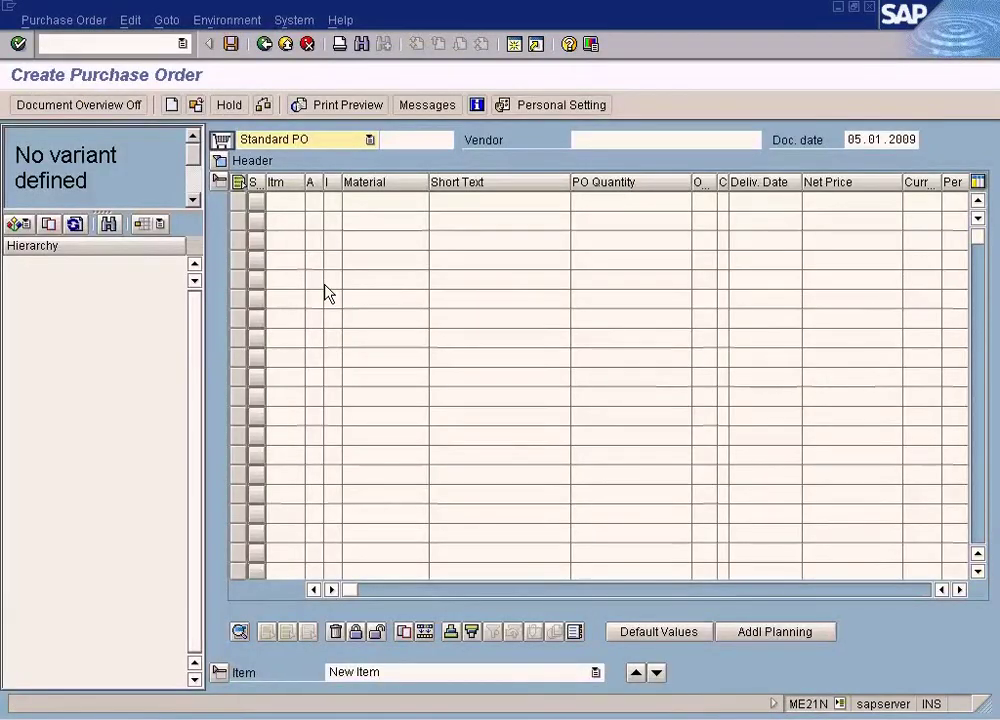
left_click(18, 223)
left_click(37, 249)
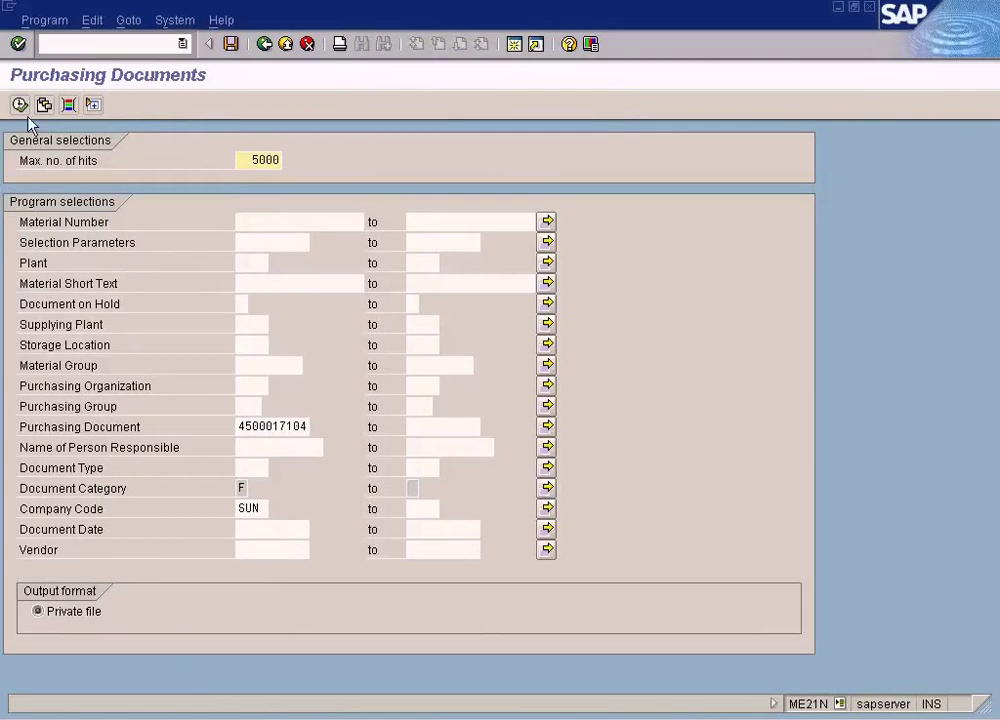
key("F8")
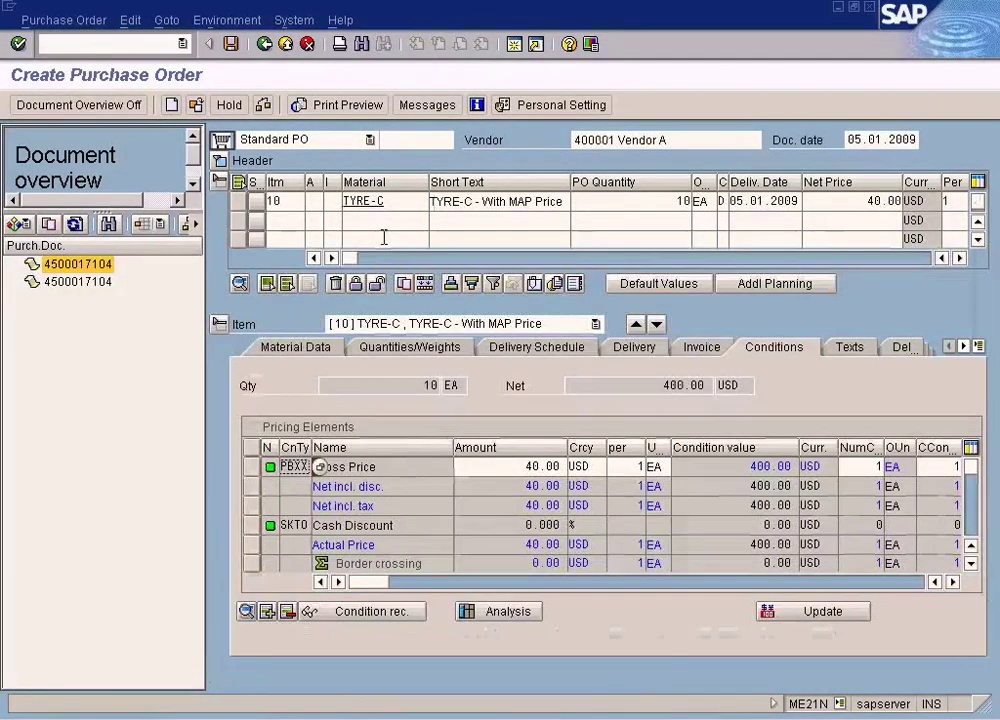
left_click(78, 282)
left_click(49, 225)
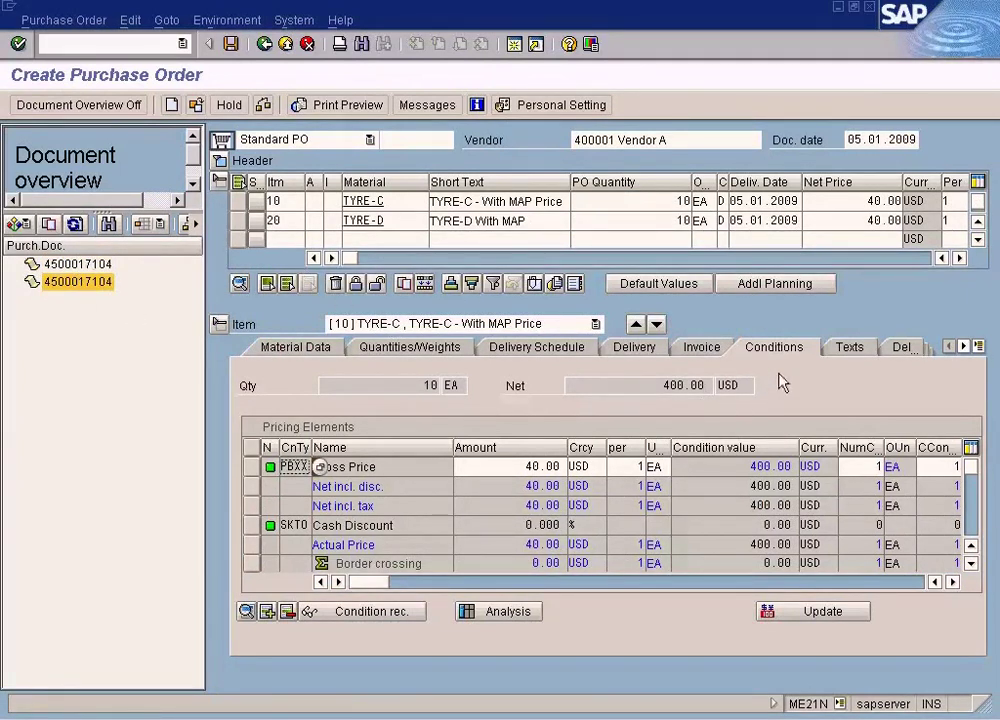
Set the PO quantity of item 10 (TYRE-C) to 6 and save the purchase order.
left_click(971, 564)
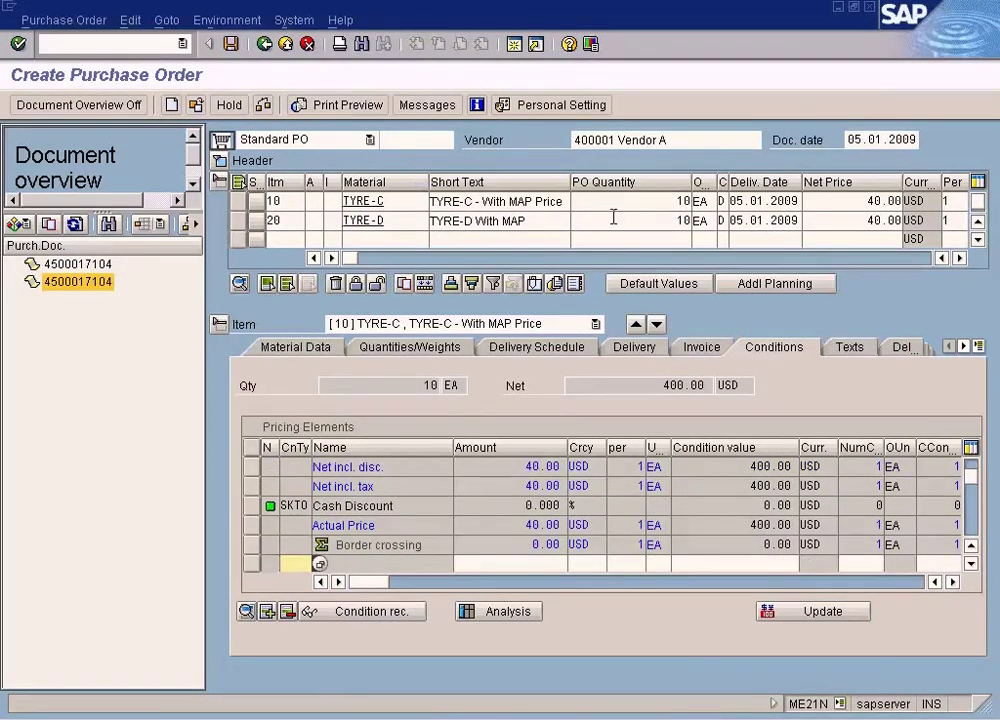
double_click(682, 201)
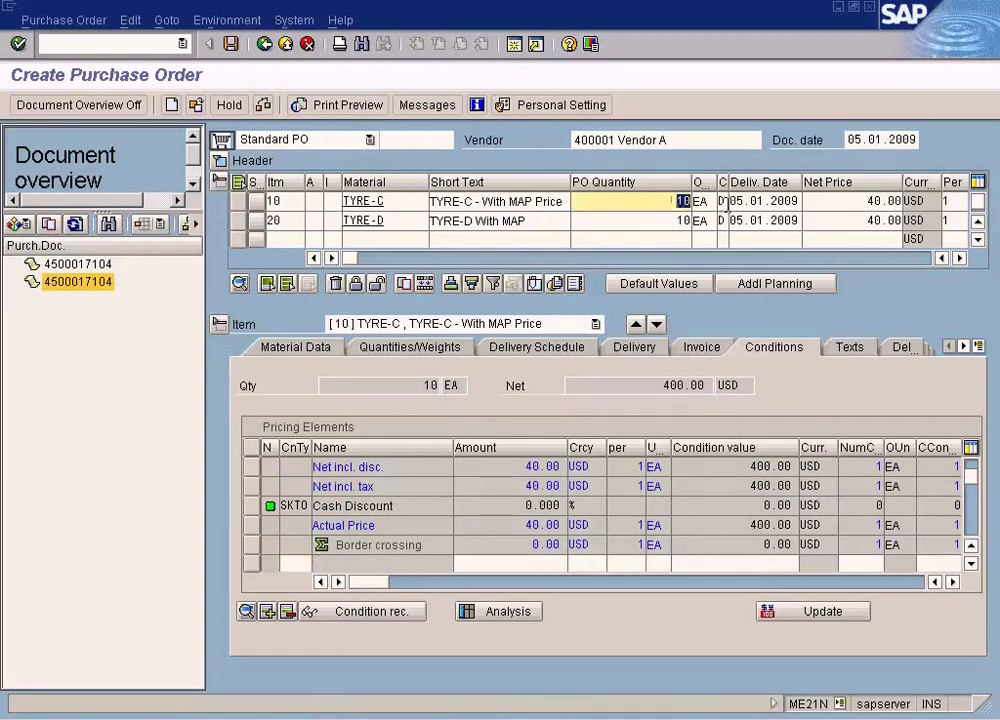
type("6")
key("Down")
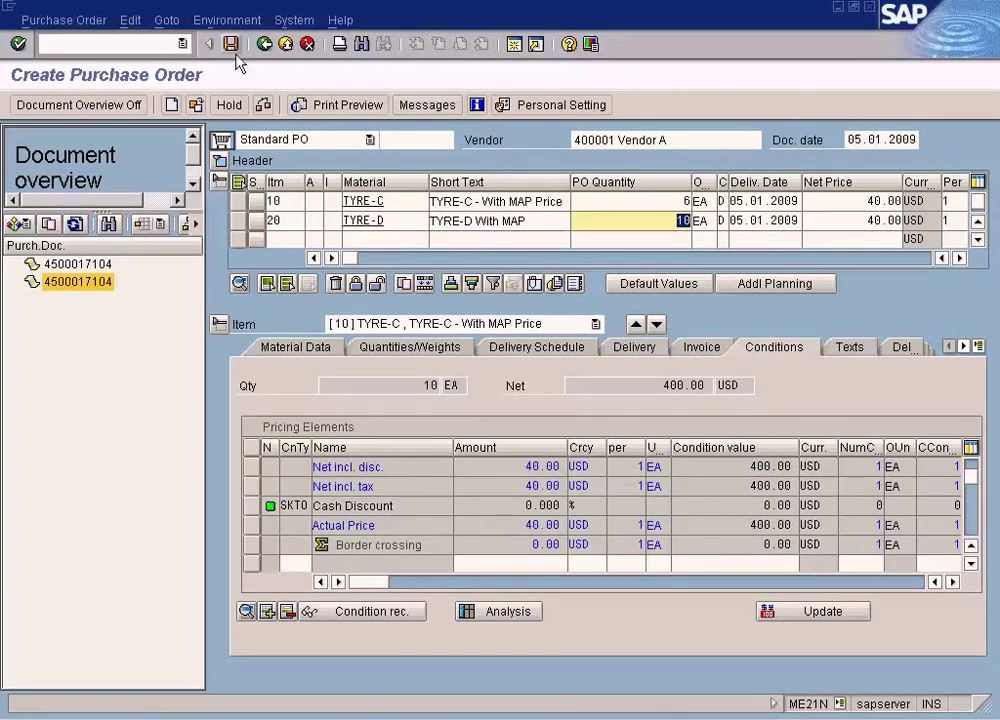
left_click(497, 143)
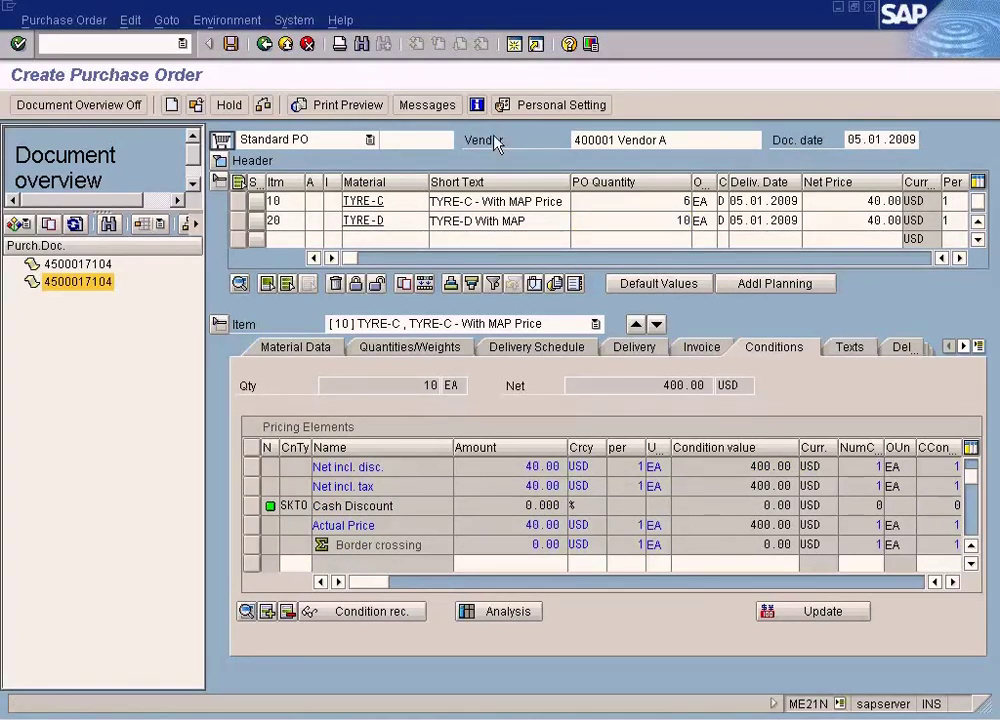
key("ctrl+s")
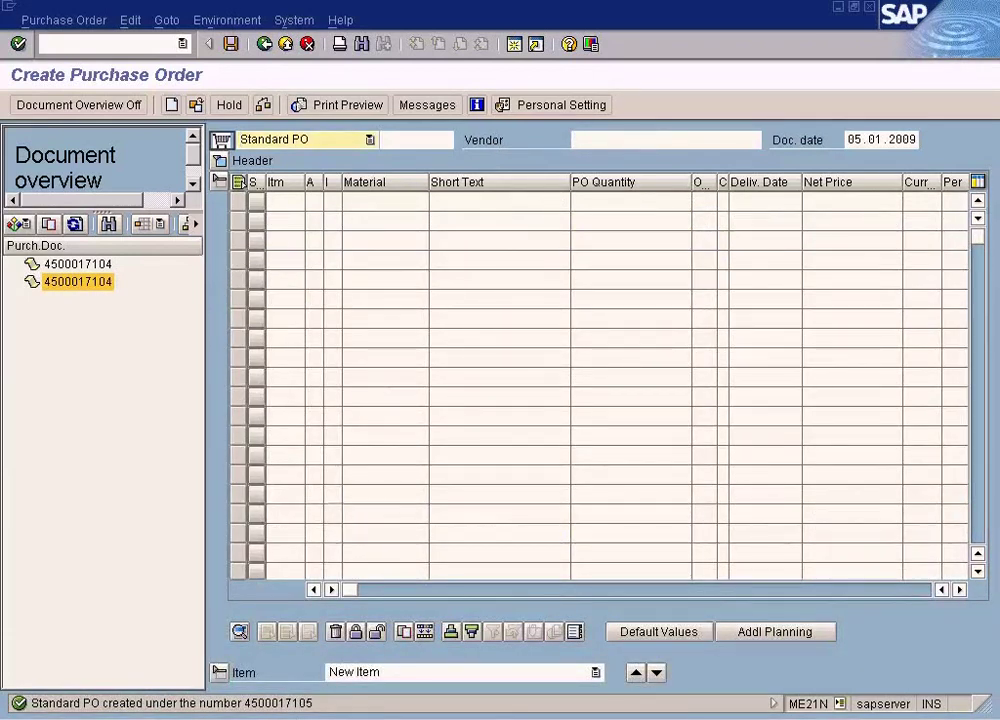
Copy the new purchase order's number from the creation message's details and close them.
double_click(285, 705)
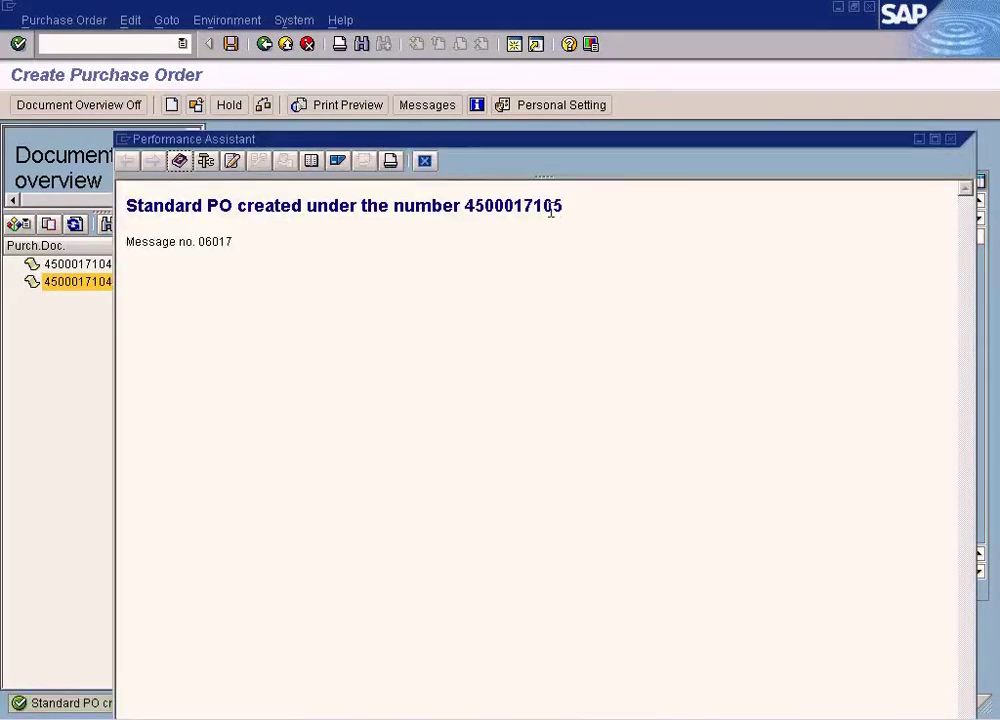
double_click(550, 206)
left_click(424, 162)
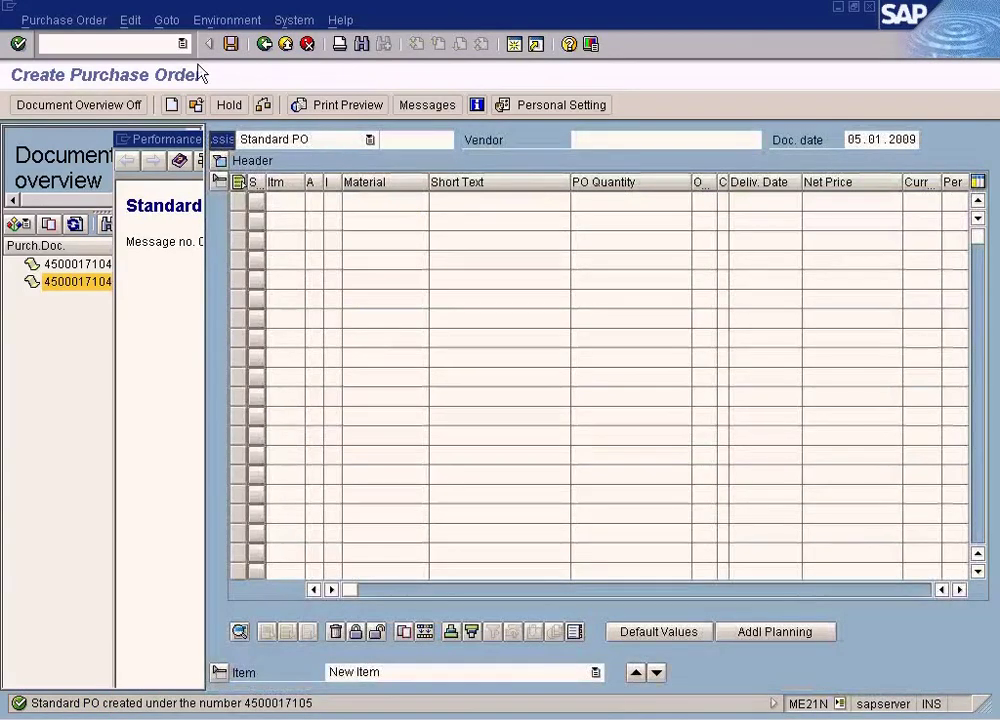
Go to transaction MIGO and load the newly created purchase order for a goods receipt.
left_click(145, 42)
type("/nm")
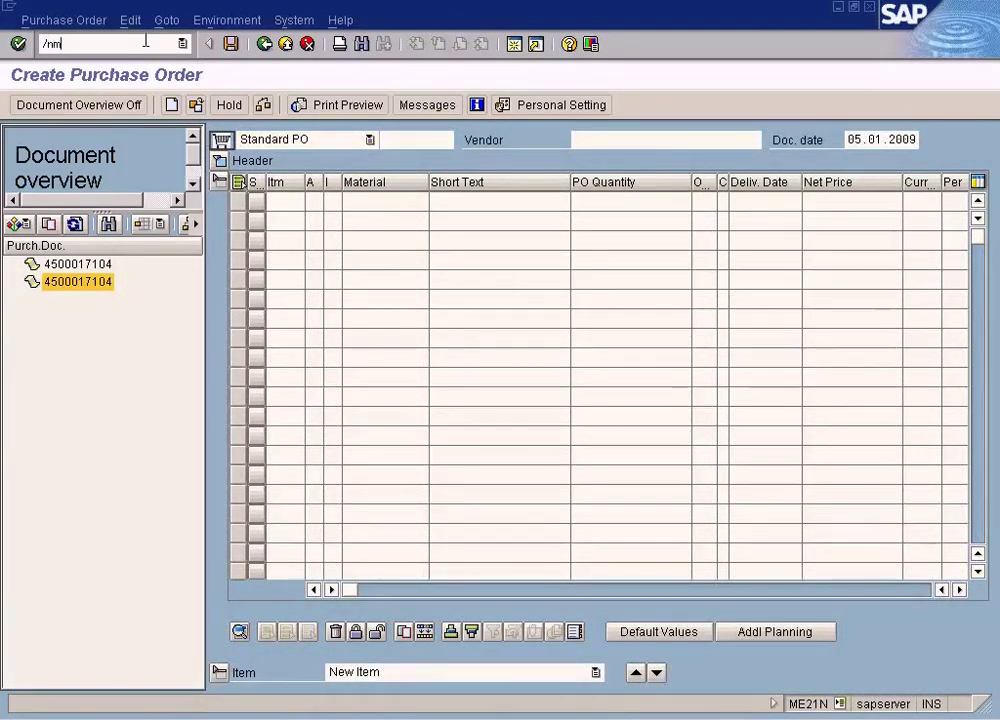
key("Return")
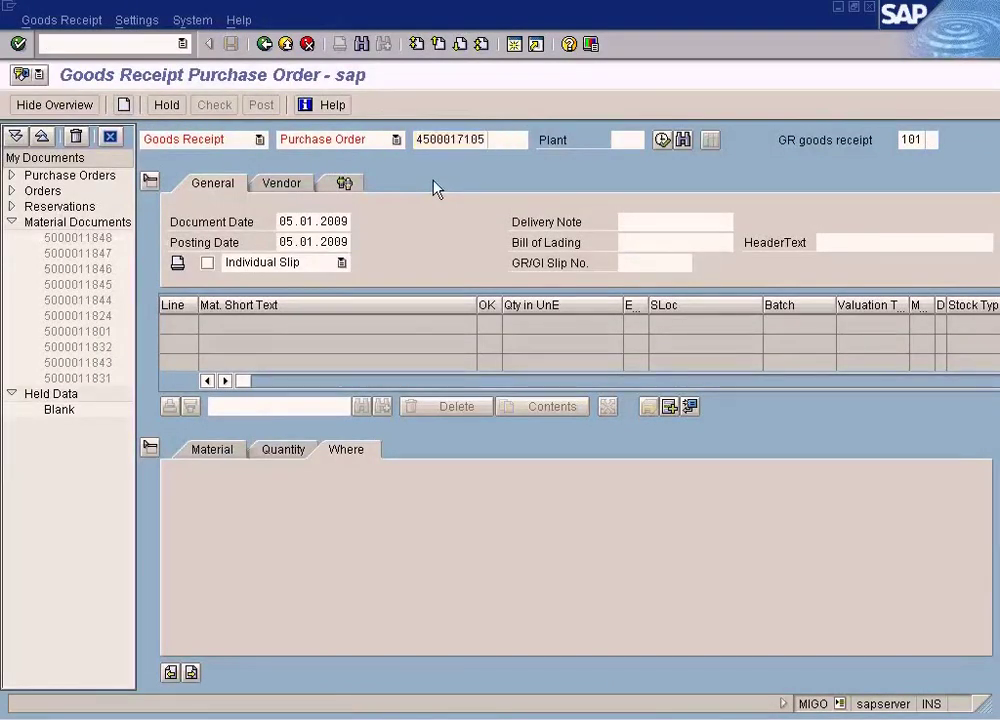
key("Return")
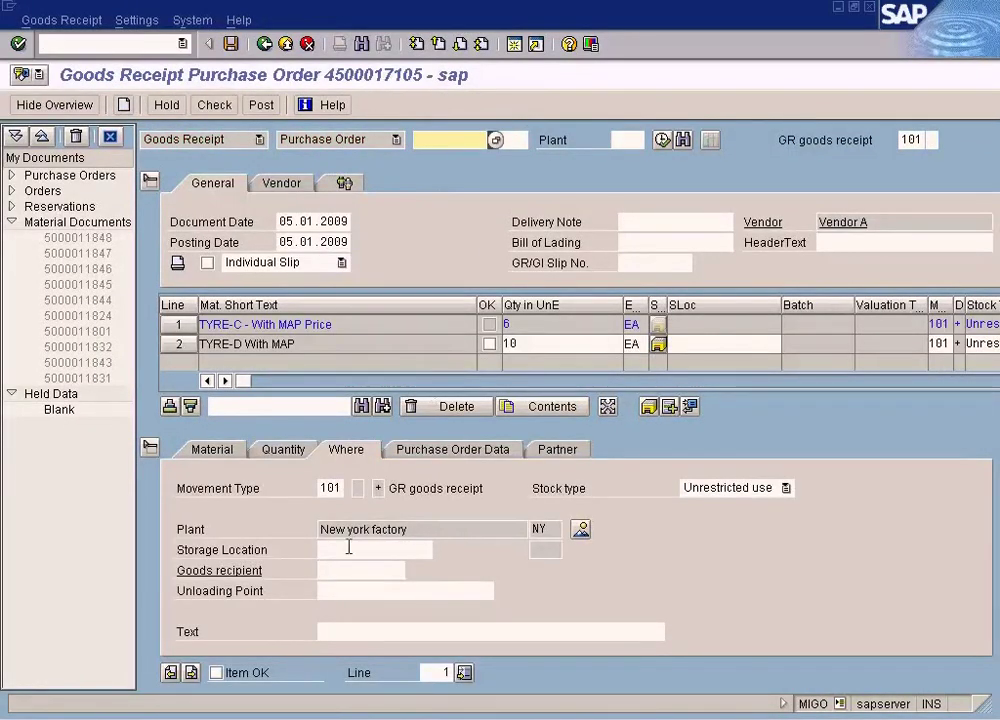
Assign storage location WH1 to both TYRE-C and TYRE-D lines, mark them Item OK, and post the goods receipt.
left_click(349, 548)
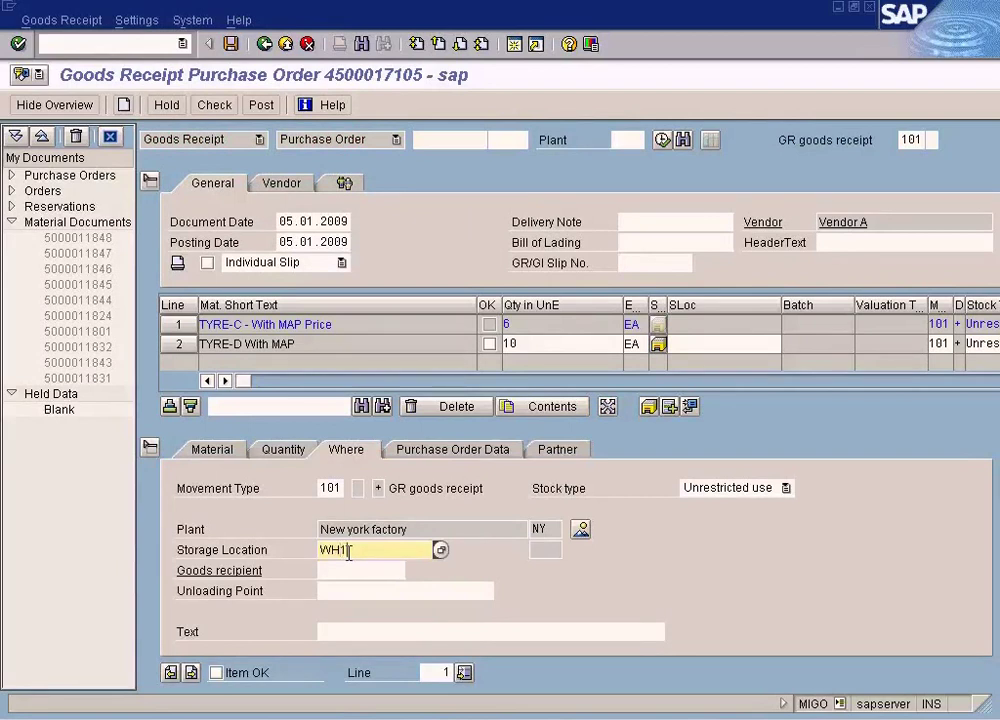
left_click(216, 672)
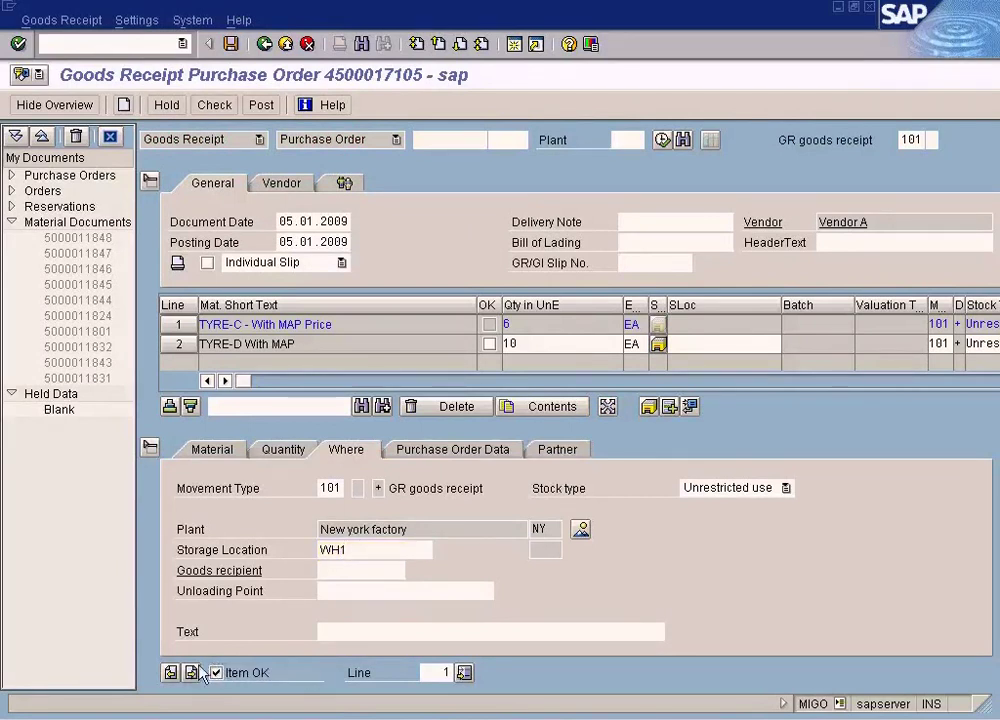
left_click(351, 549)
type("WH")
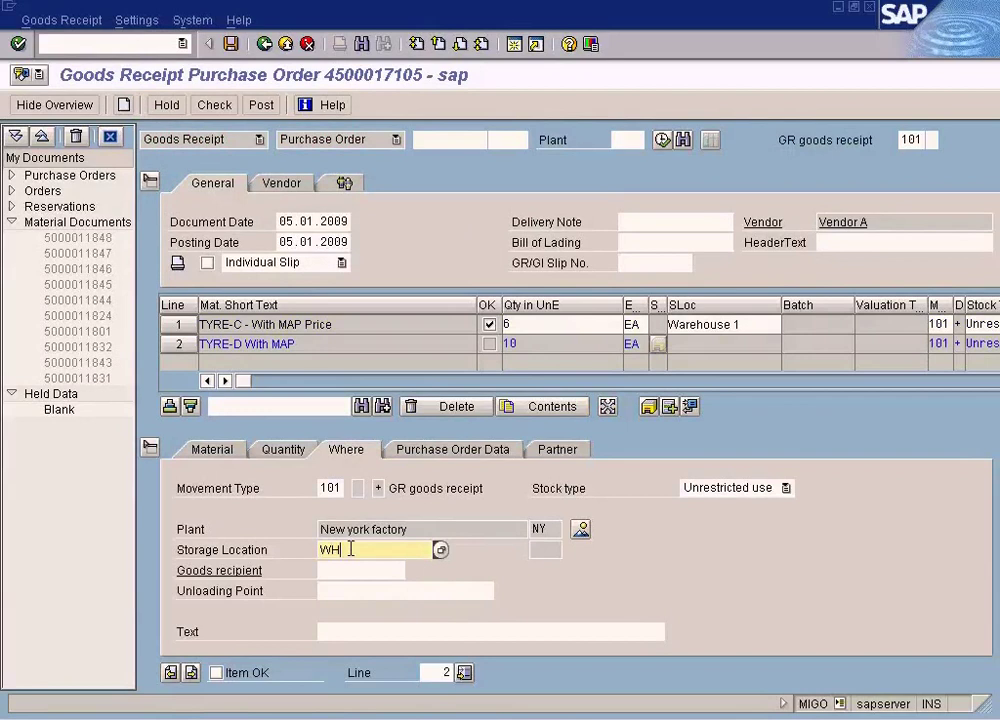
type("1")
left_click(216, 672)
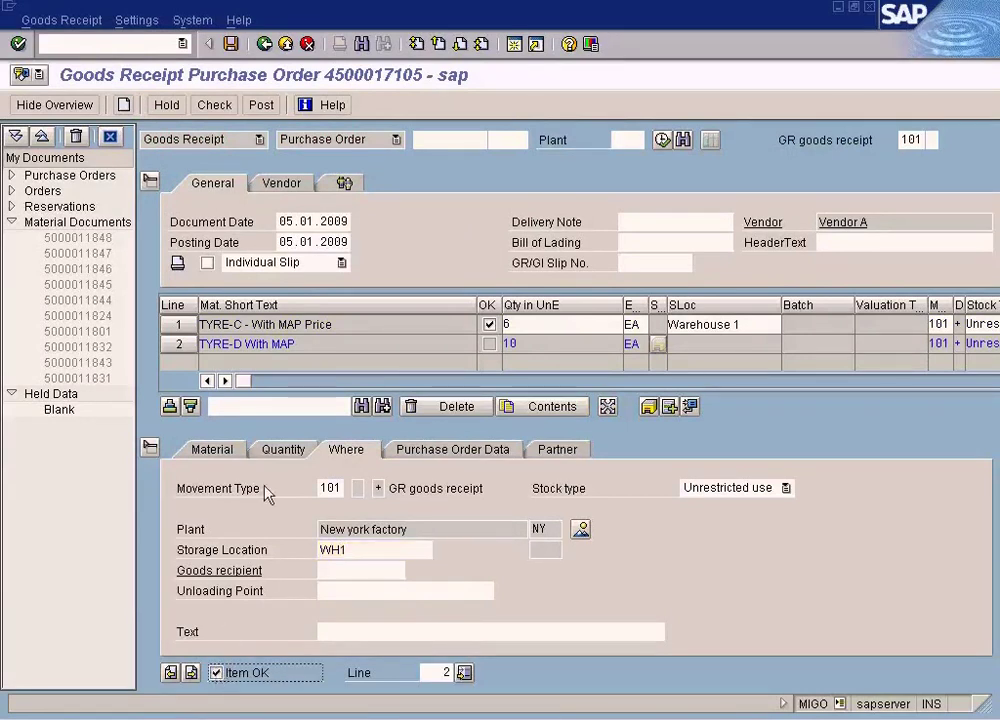
left_click(262, 106)
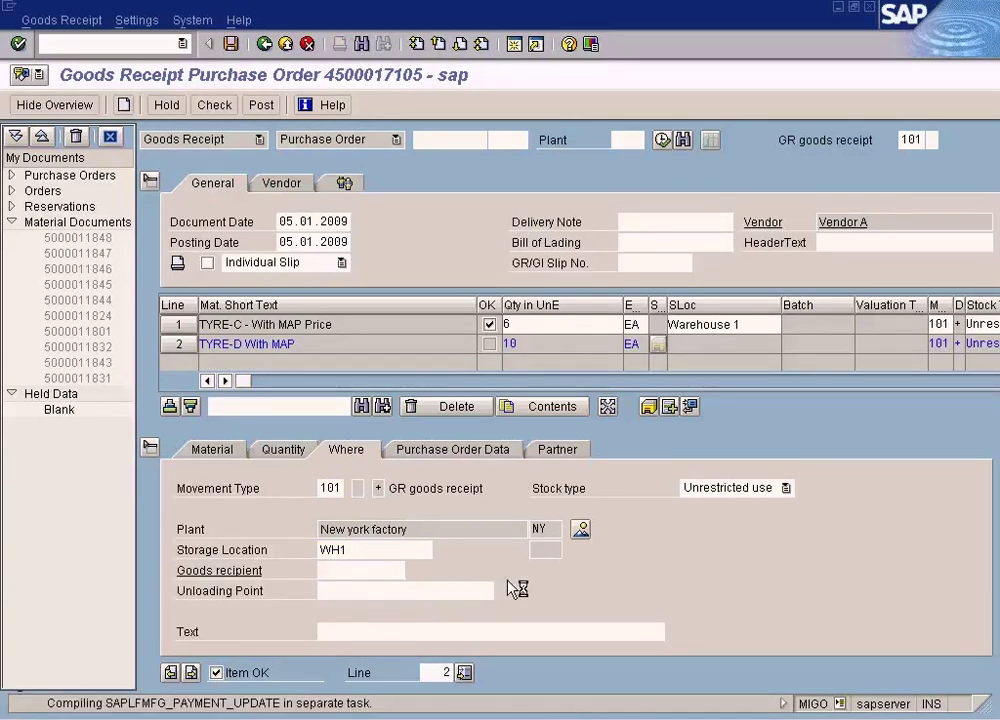
Note the new purchase order's number in Notepad and return to the SAP goods receipt.
key("alt+Tab")
left_click(501, 438)
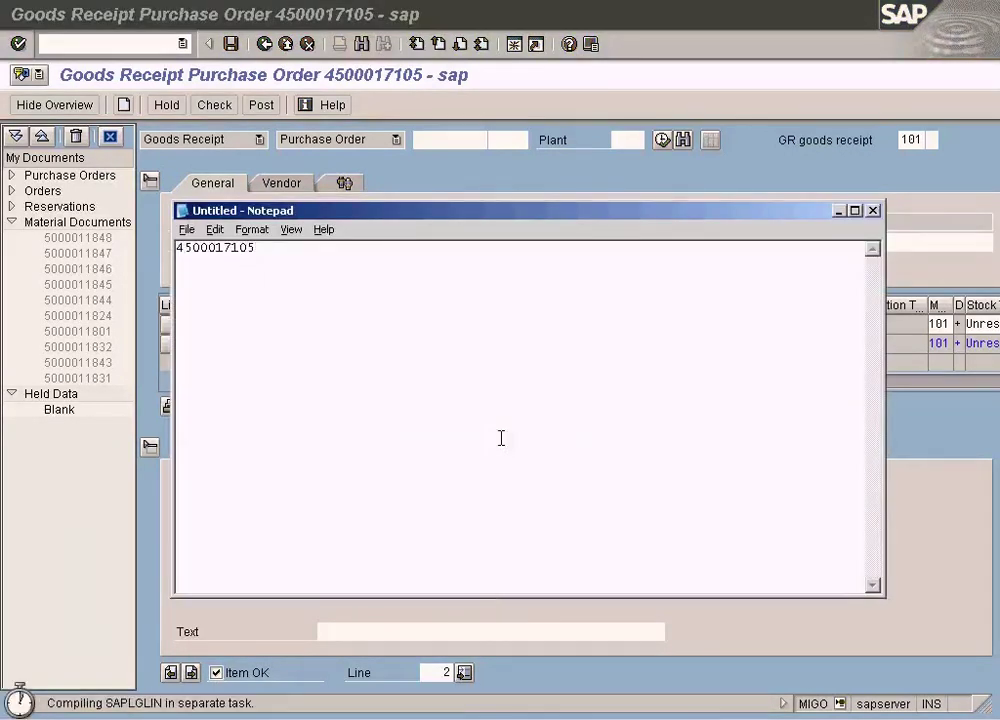
key("alt+Tab")
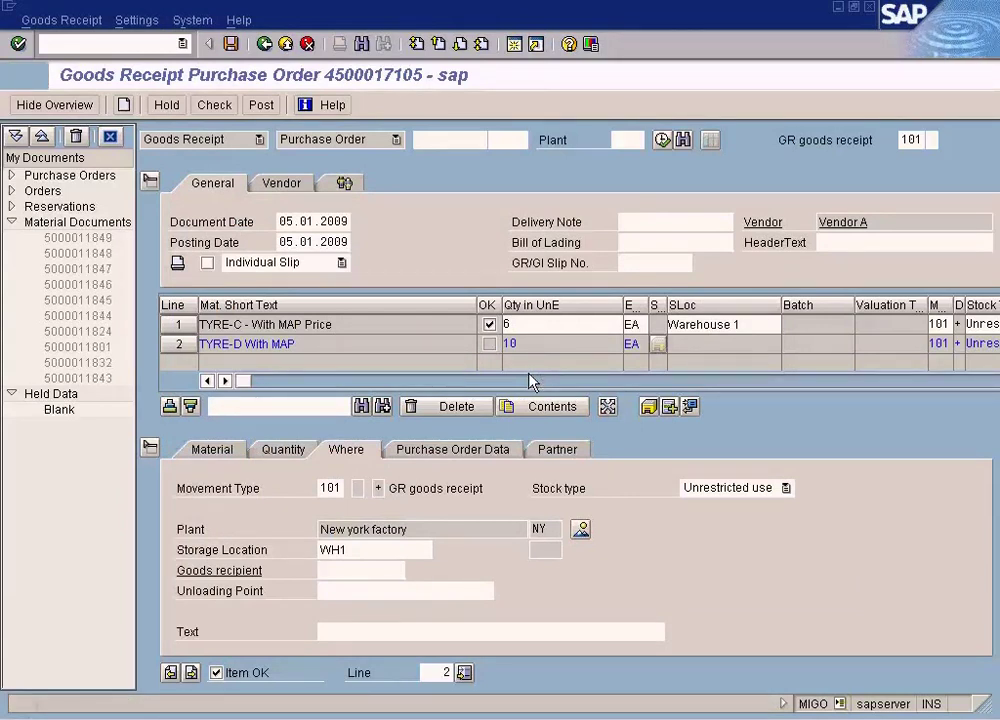
Copy the material document number from the goods receipt posting message's details and close them.
double_click(217, 704)
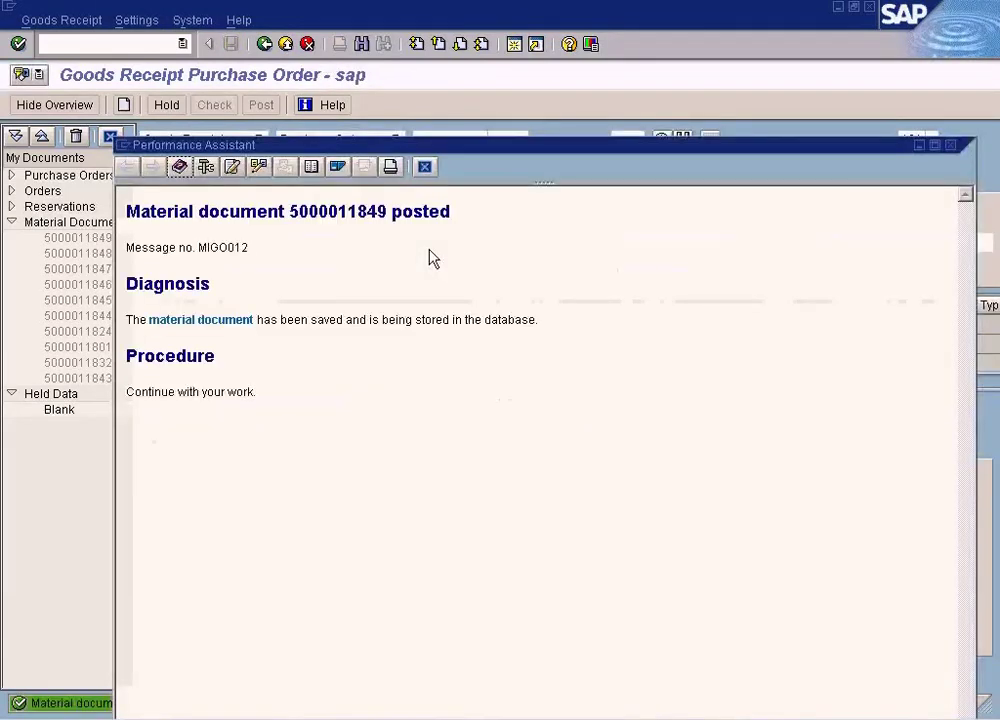
double_click(388, 212)
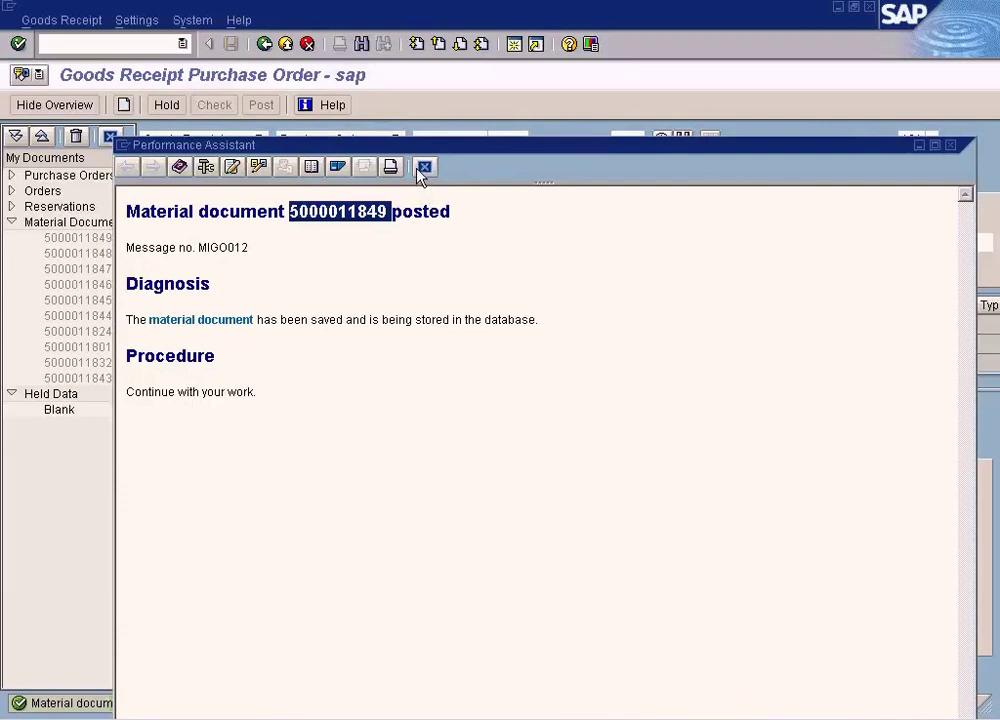
left_click(424, 167)
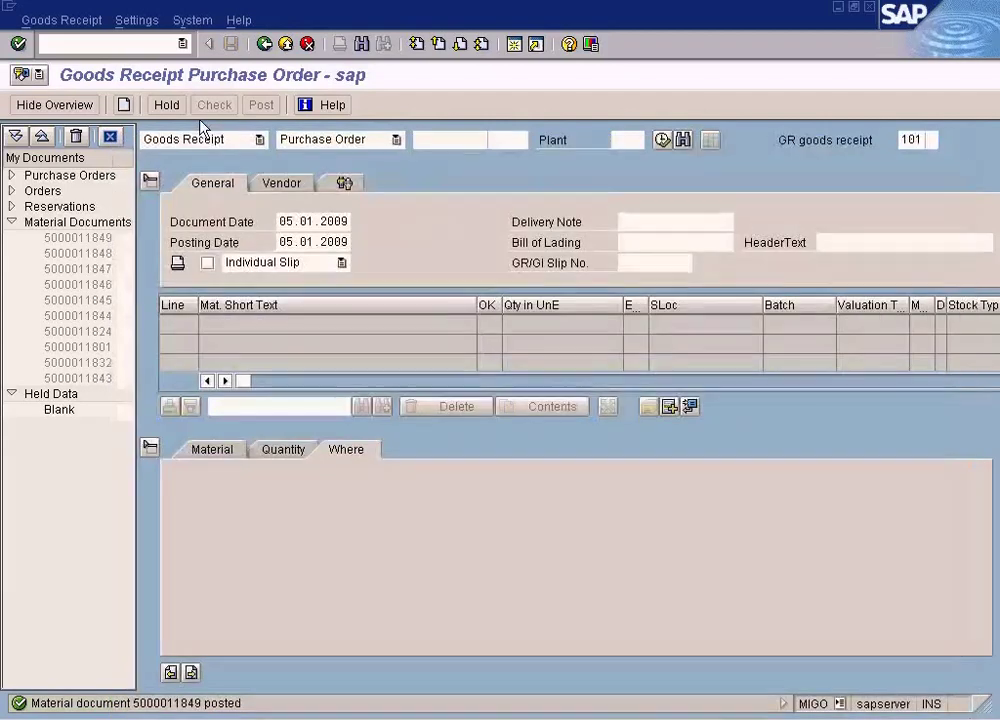
Display the newly posted material document in transaction MB03 and open its accounting document to check the postings.
left_click(135, 42)
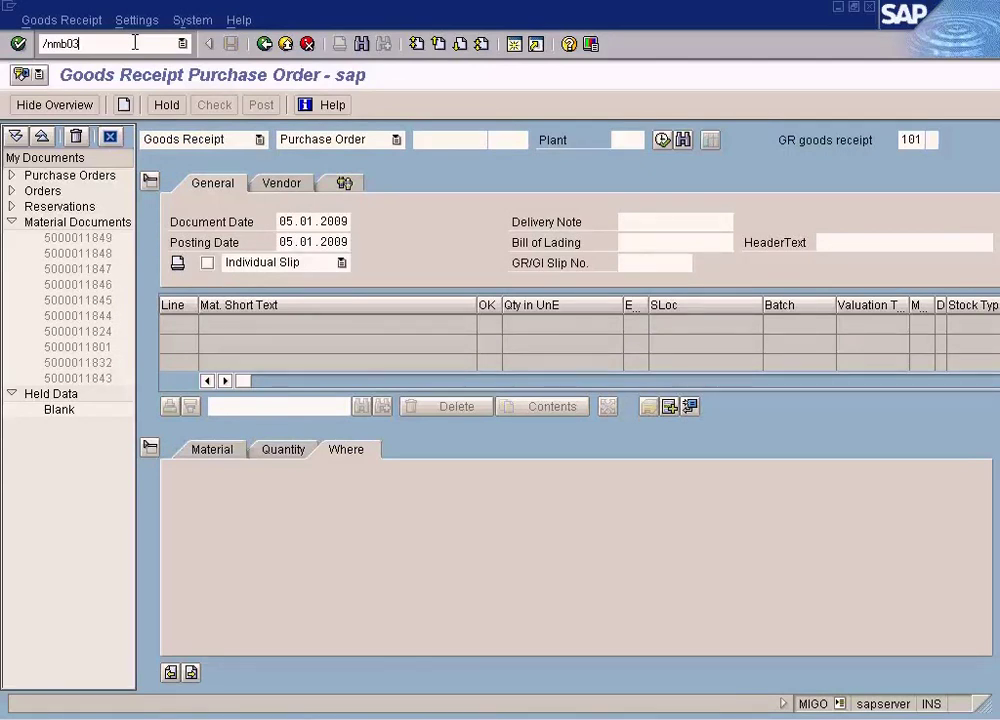
key("Return")
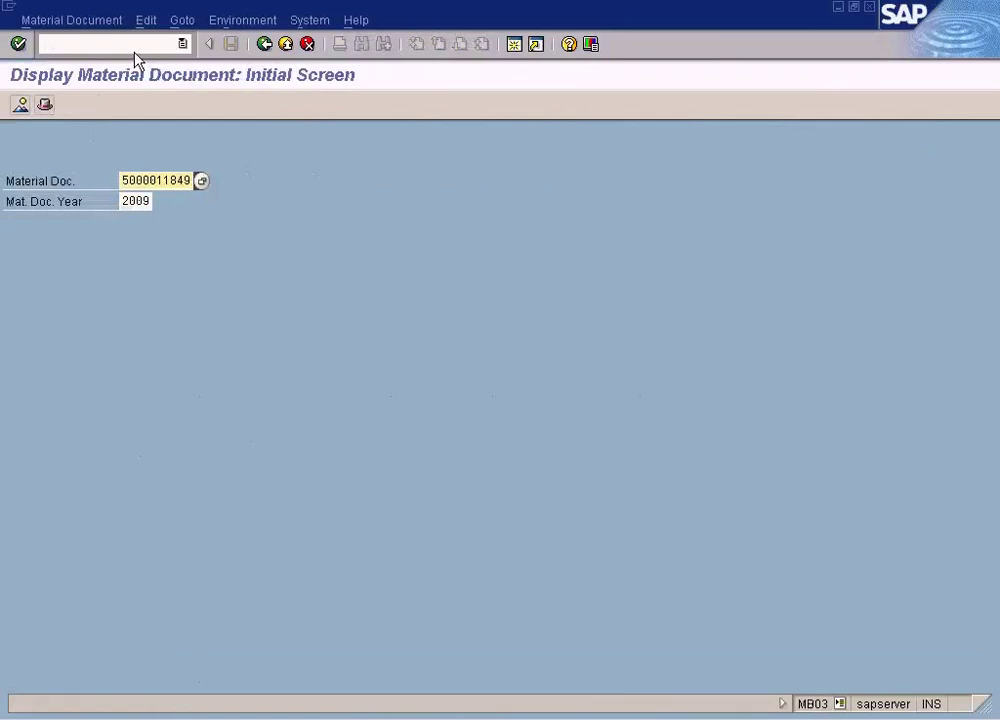
key("Return")
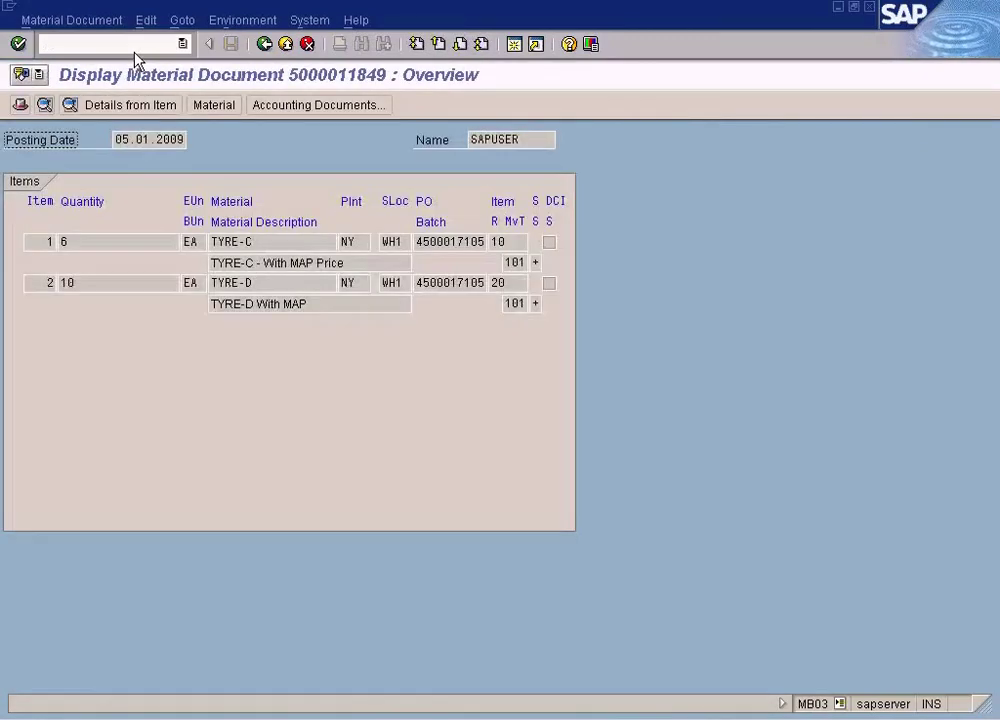
left_click(276, 105)
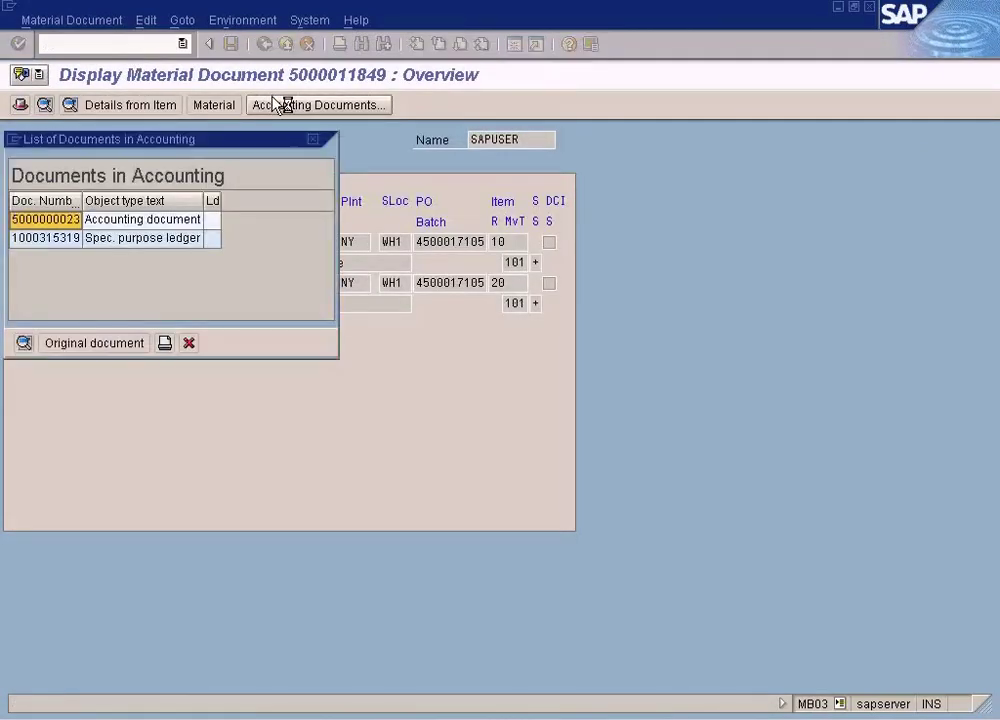
double_click(164, 226)
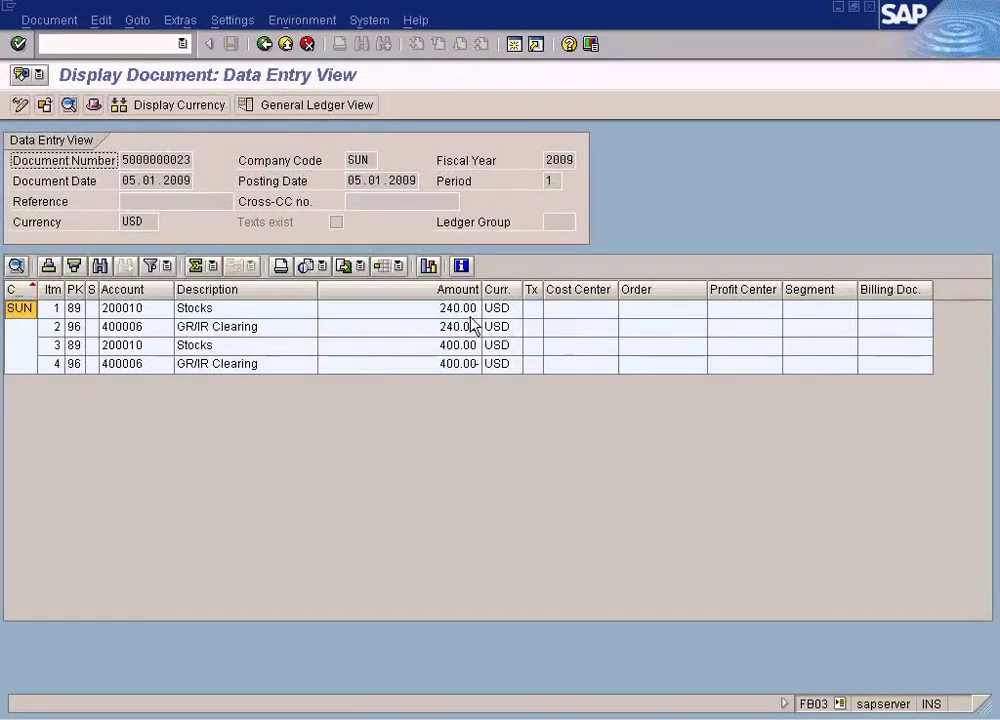
Go to transaction MIRO and set the invoice date to 05.01.2009, ready for the purchase order reference.
left_click(150, 41)
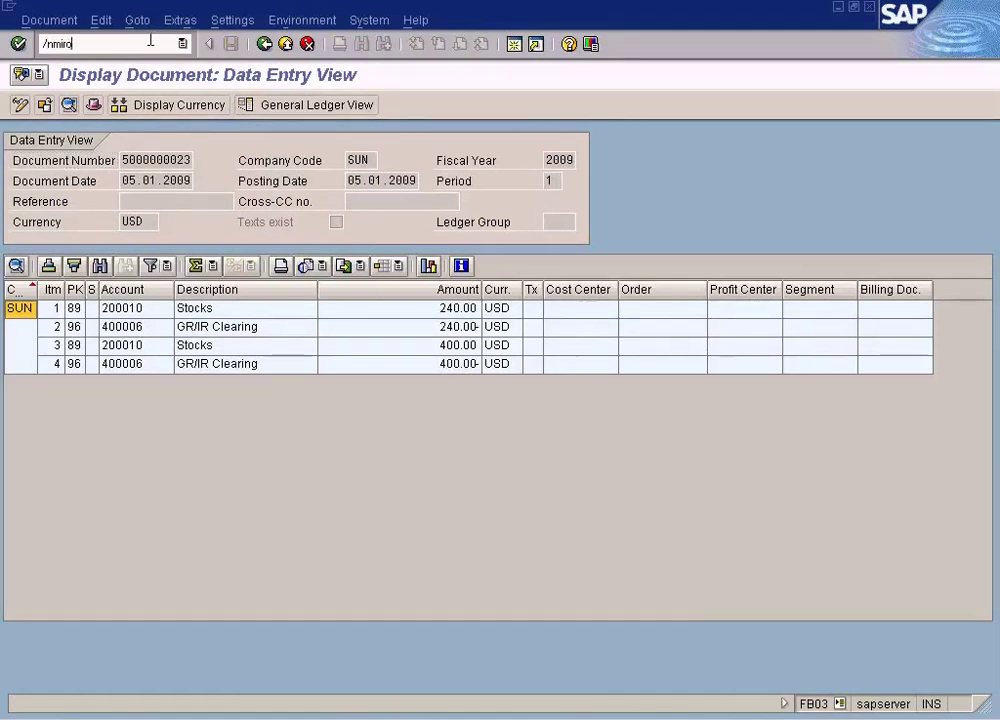
key("Return")
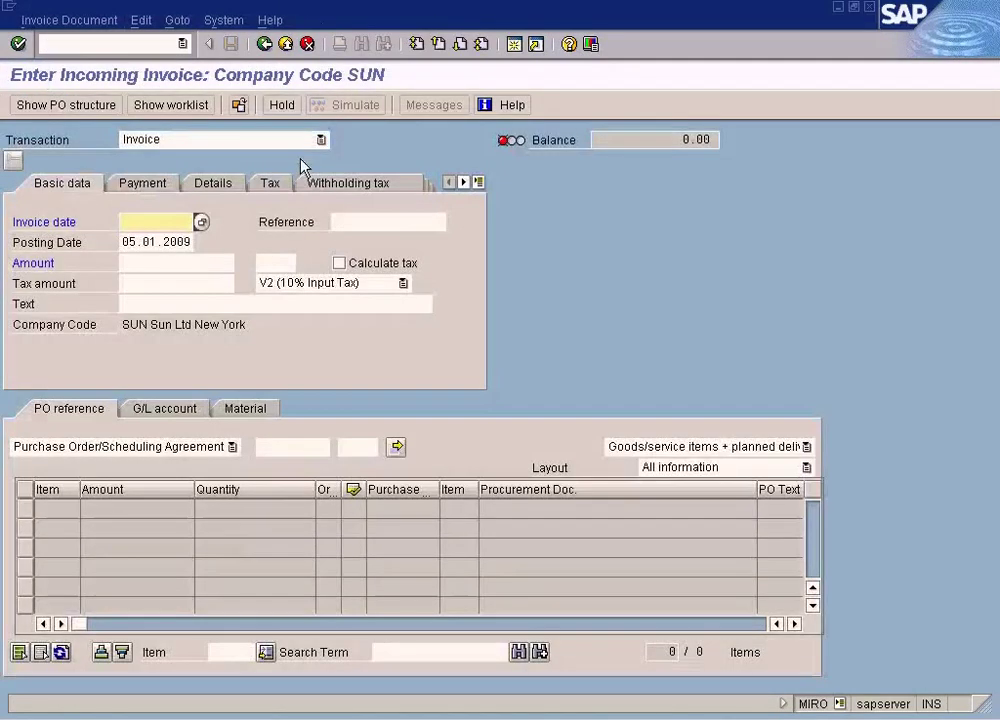
key("F4")
key("Return")
left_click(308, 448)
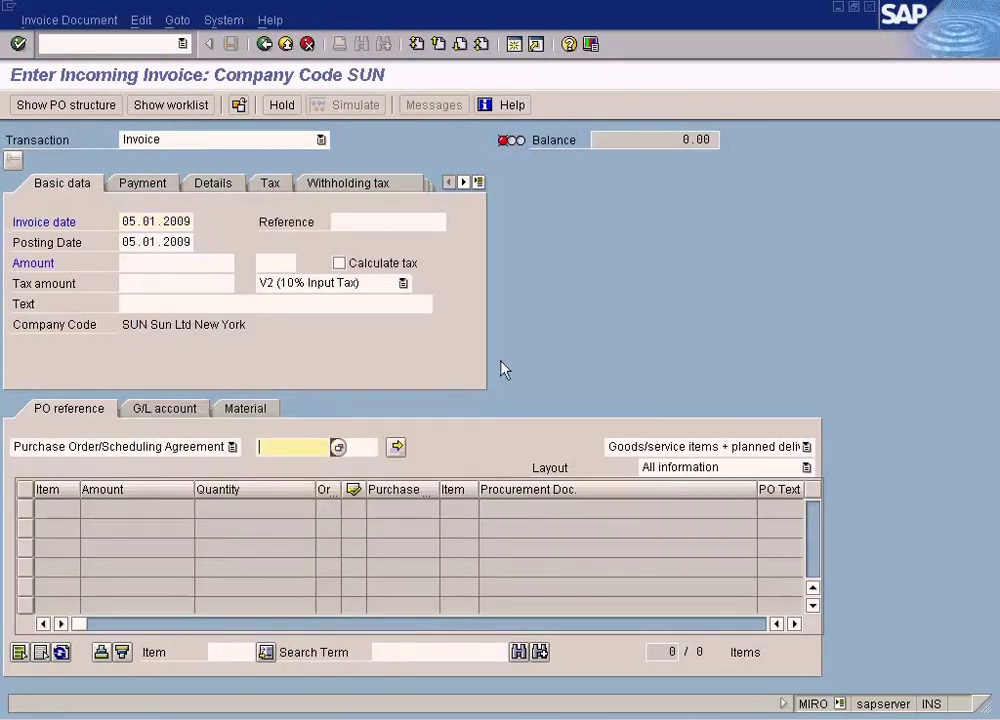
type("5000011849")
key("BackSpace")
key("BackSpace")
key("BackSpace")
key("BackSpace")
key("BackSpace")
key("BackSpace")
key("BackSpace")
Copy the purchase order number from Notepad and load that order's items into the incoming invoice.
key("alt+Tab")
key("ctrl+a")
key("ctrl+c")
key("alt+Tab")
key("ctrl+v")
key("Return")
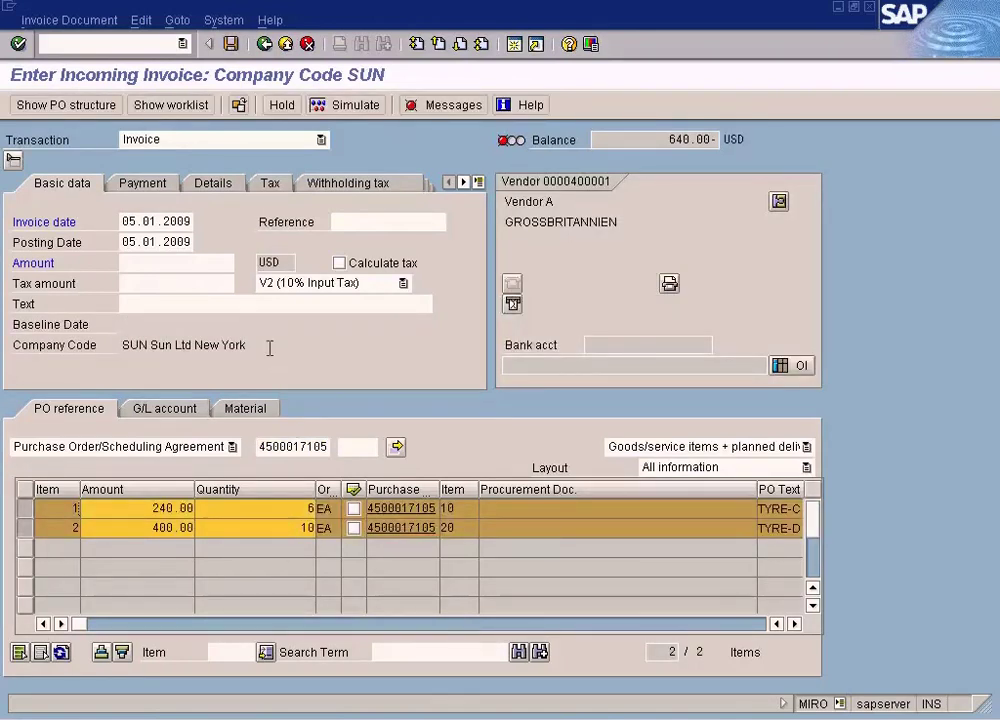
Turn on automatic tax calculation for the invoice and set the payment baseline date to 05.01.2009.
left_click(339, 263)
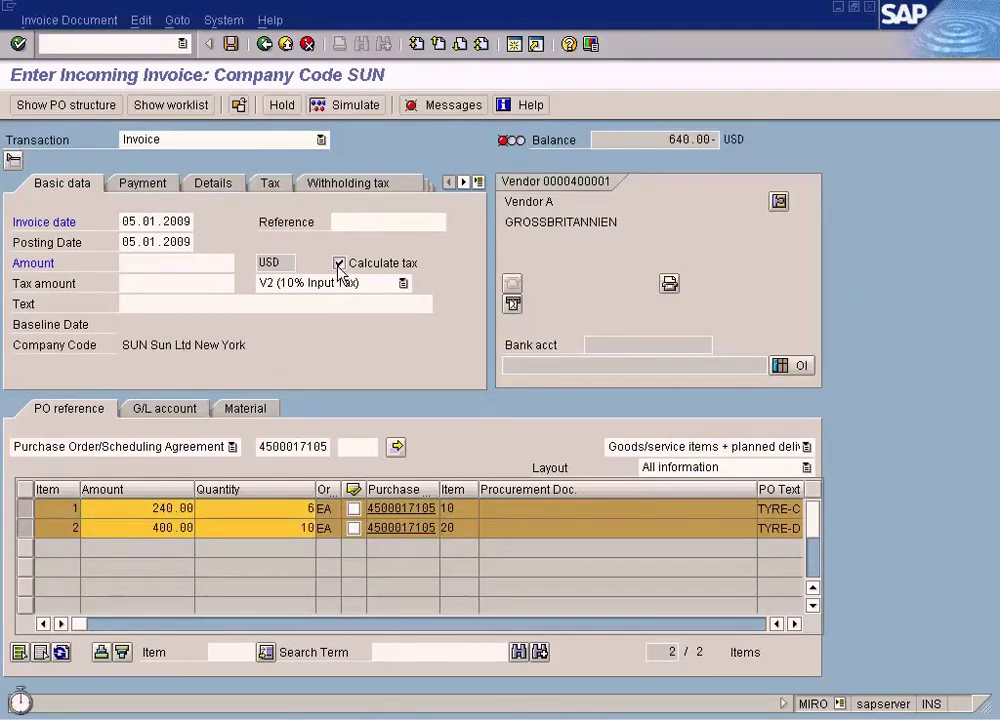
key("Return")
left_click(134, 222)
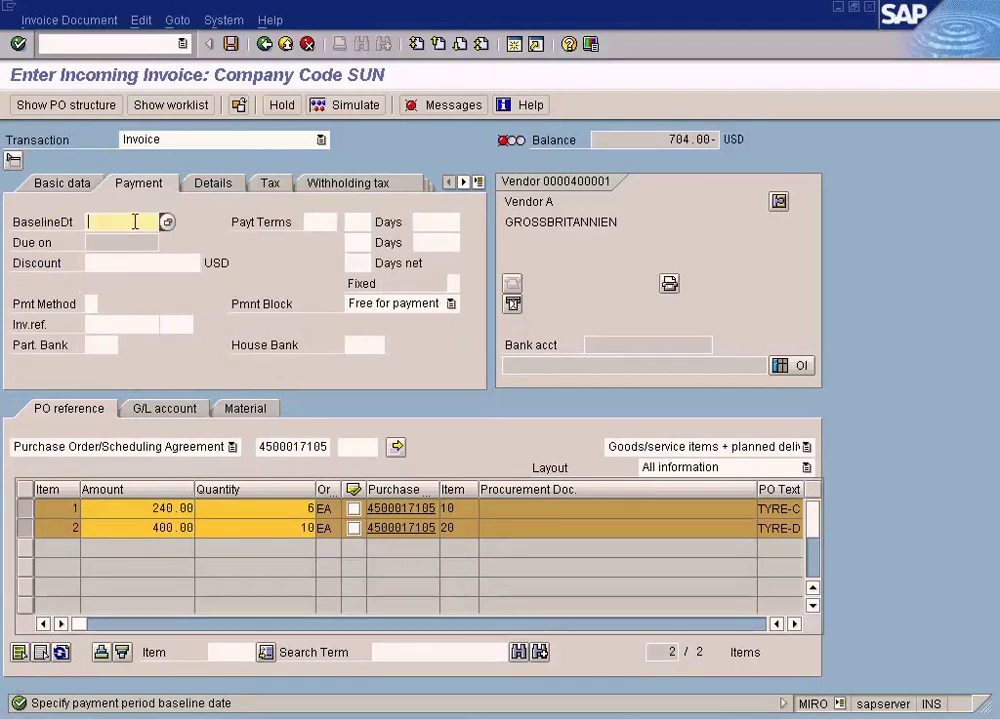
key("F4")
key("Return")
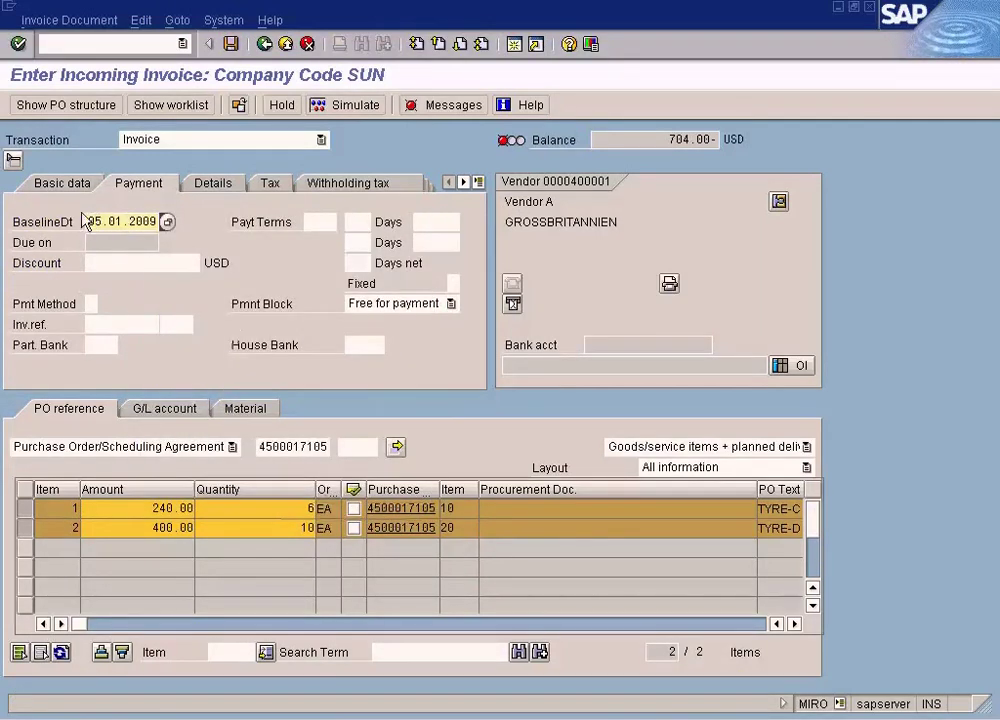
key("Return")
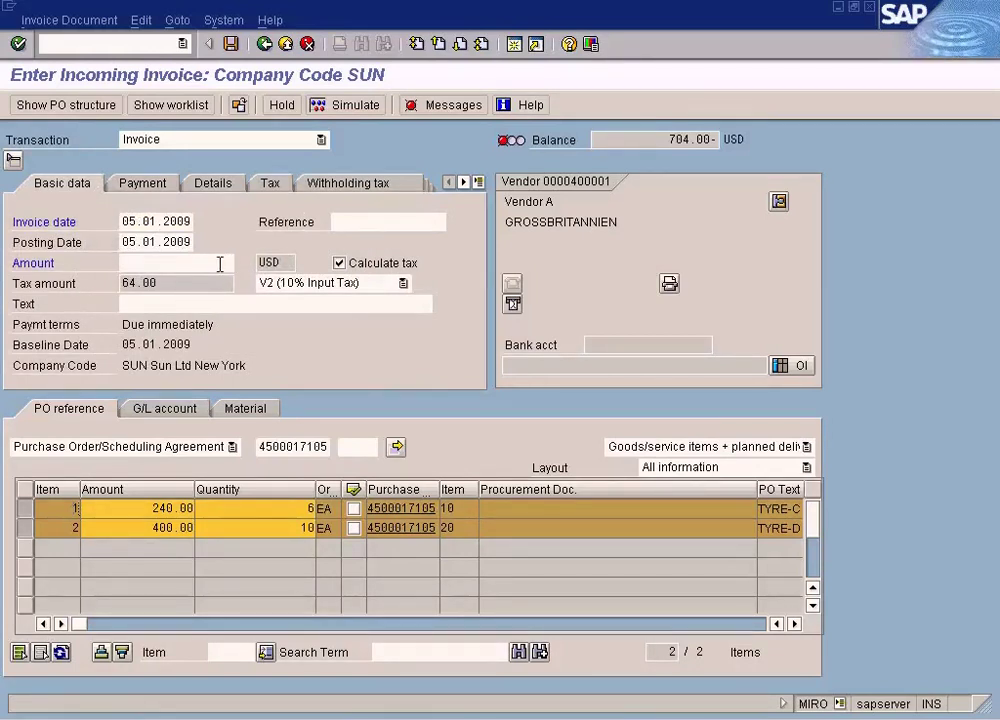
Enter unplanned delivery costs of 100 in the invoice details.
left_click(219, 263)
left_click(220, 184)
left_click(196, 221)
type("100")
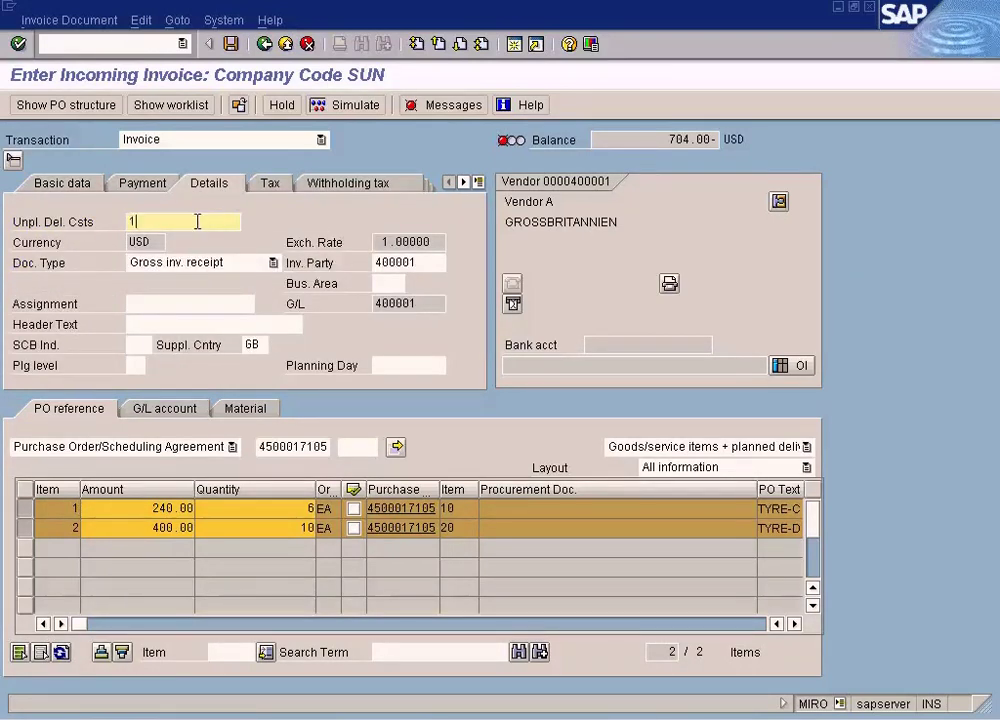
Set the invoice amount to 814 USD and review the verification log.
left_click(79, 186)
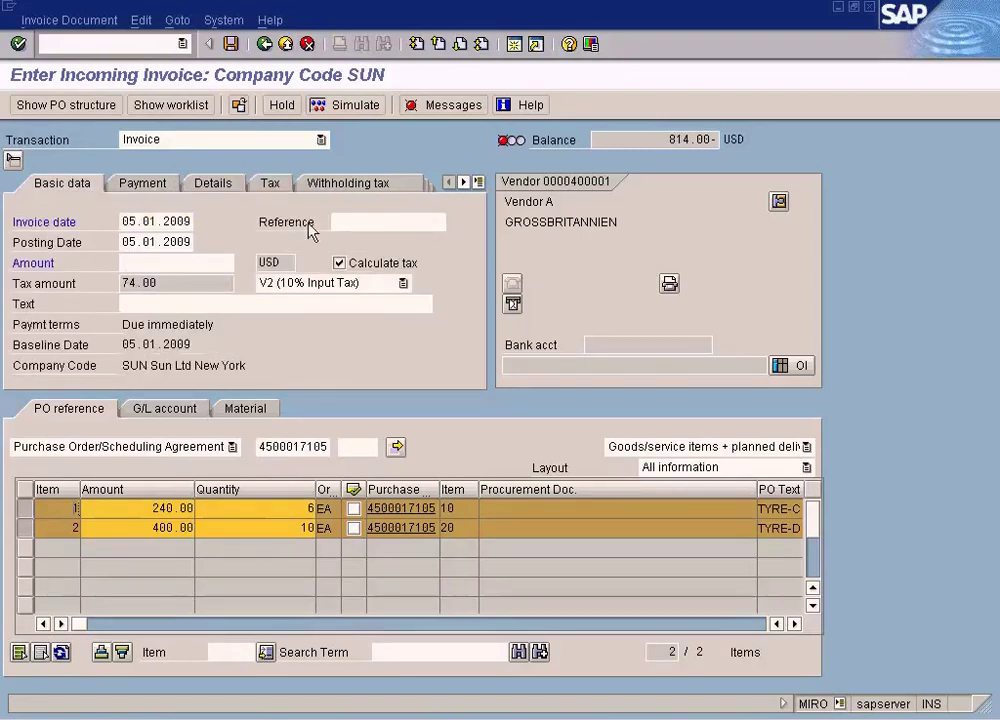
left_click(214, 263)
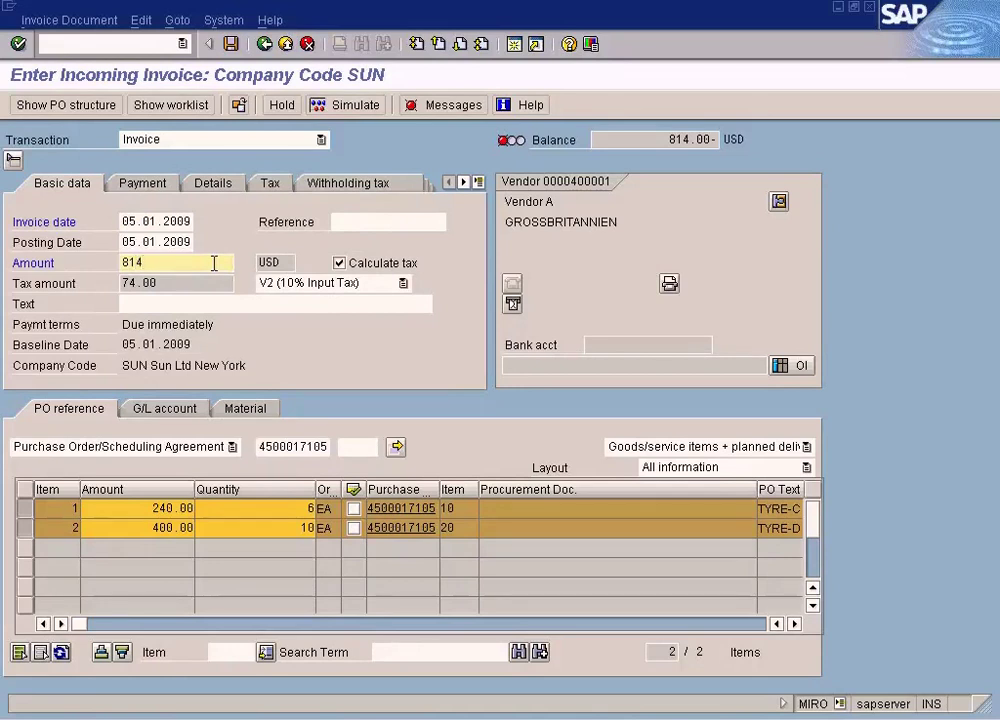
key("Return")
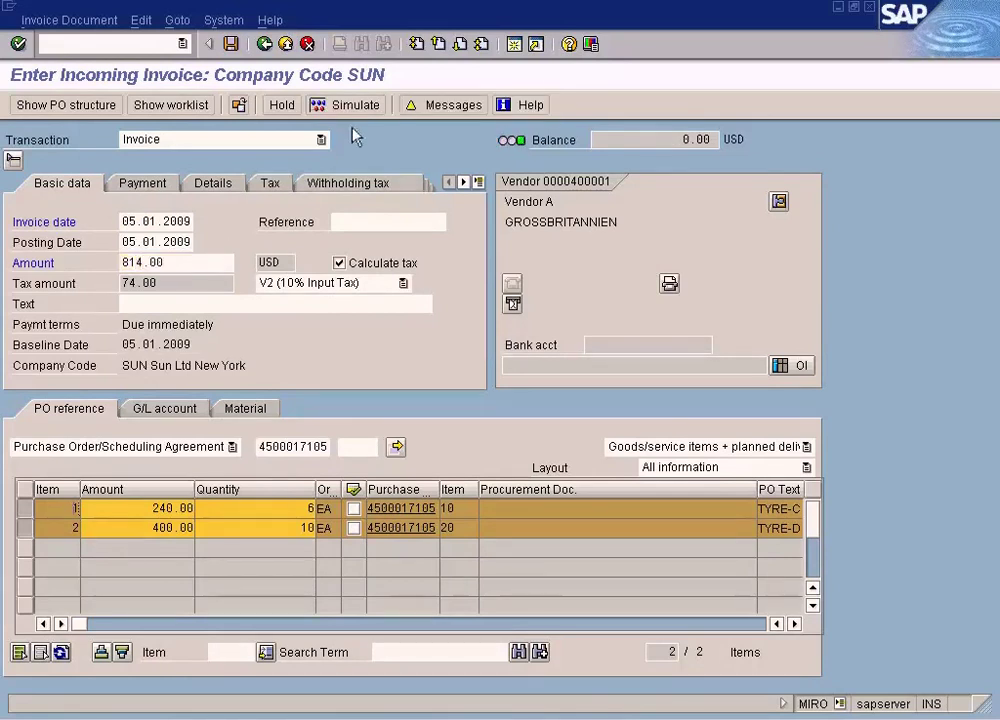
left_click(446, 104)
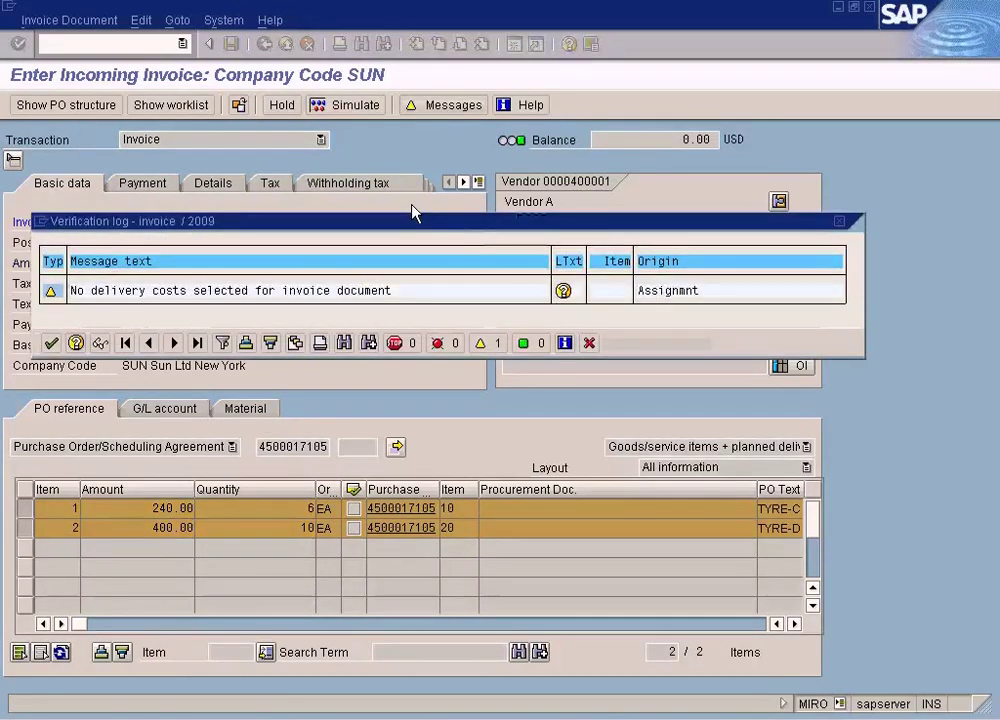
left_click(589, 343)
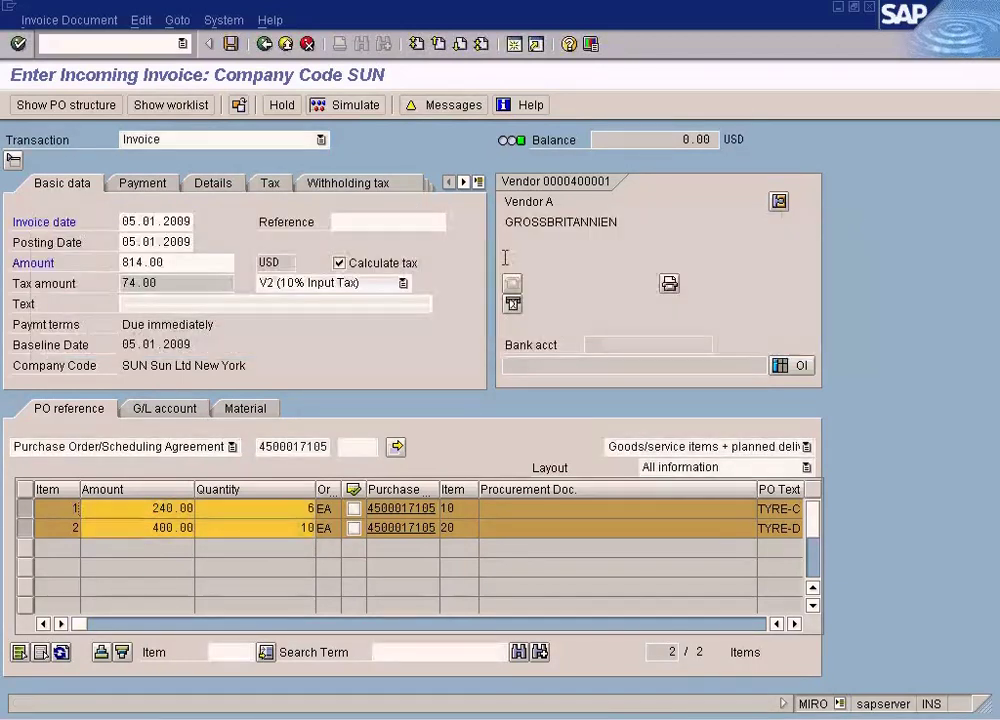
Simulate the invoice posting and examine the delivery cost amounts allocated to TYRE-C and TYRE-D.
left_click(355, 106)
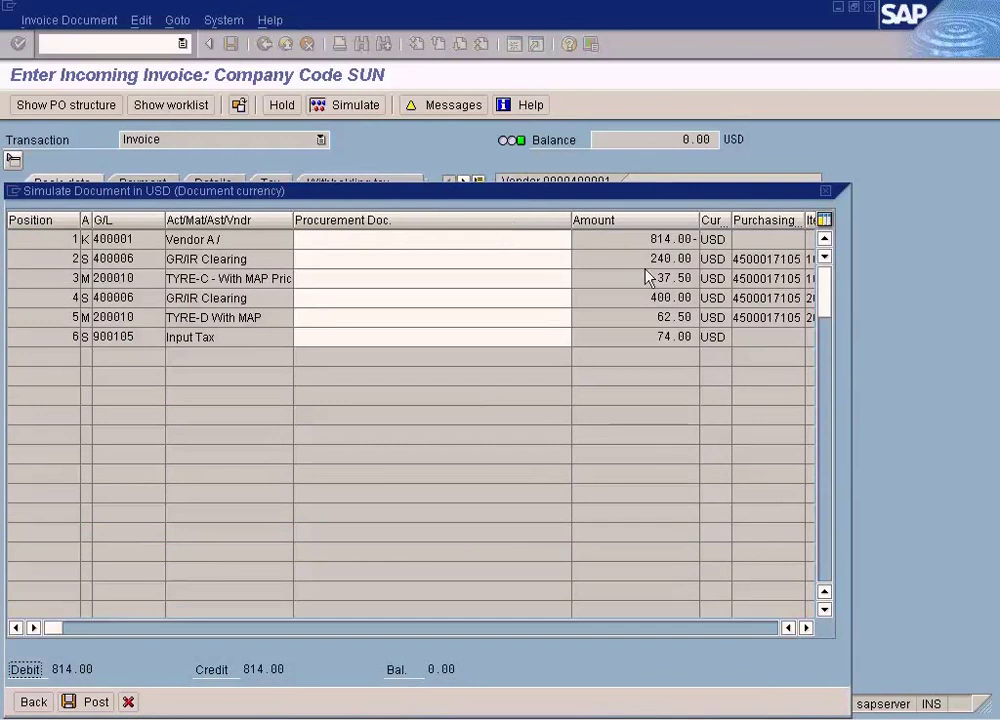
left_click_drag(655, 279, 700, 279)
left_click_drag(658, 318, 702, 318)
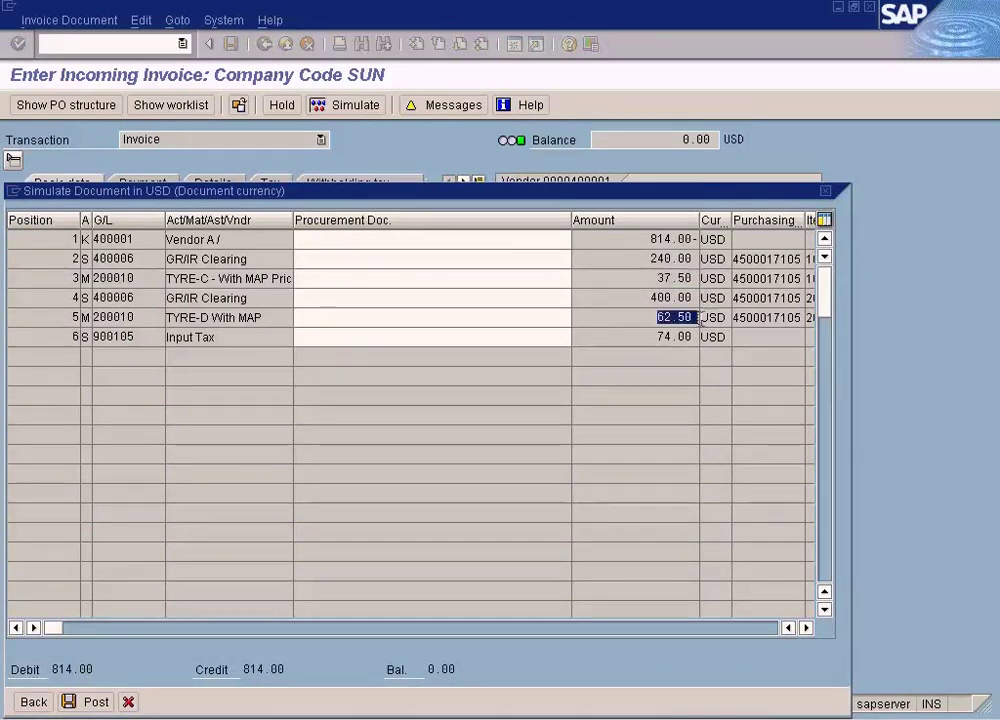
left_click_drag(650, 280, 700, 279)
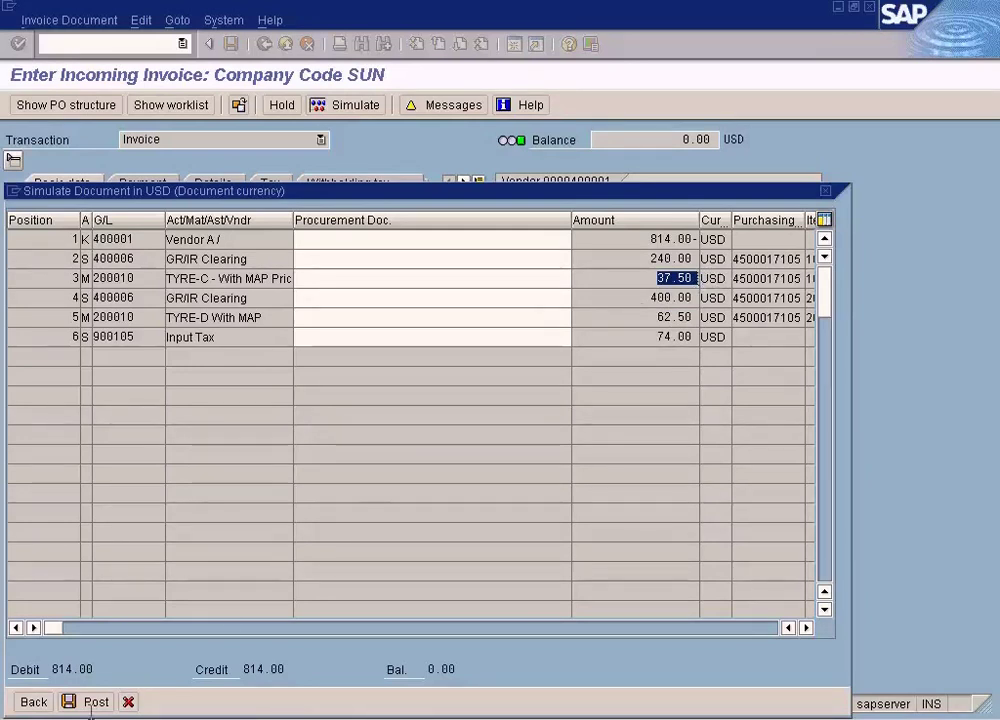
Switch to Notepad and move its window below the simulated invoice lines.
key("super")
mouse_move(127, 525)
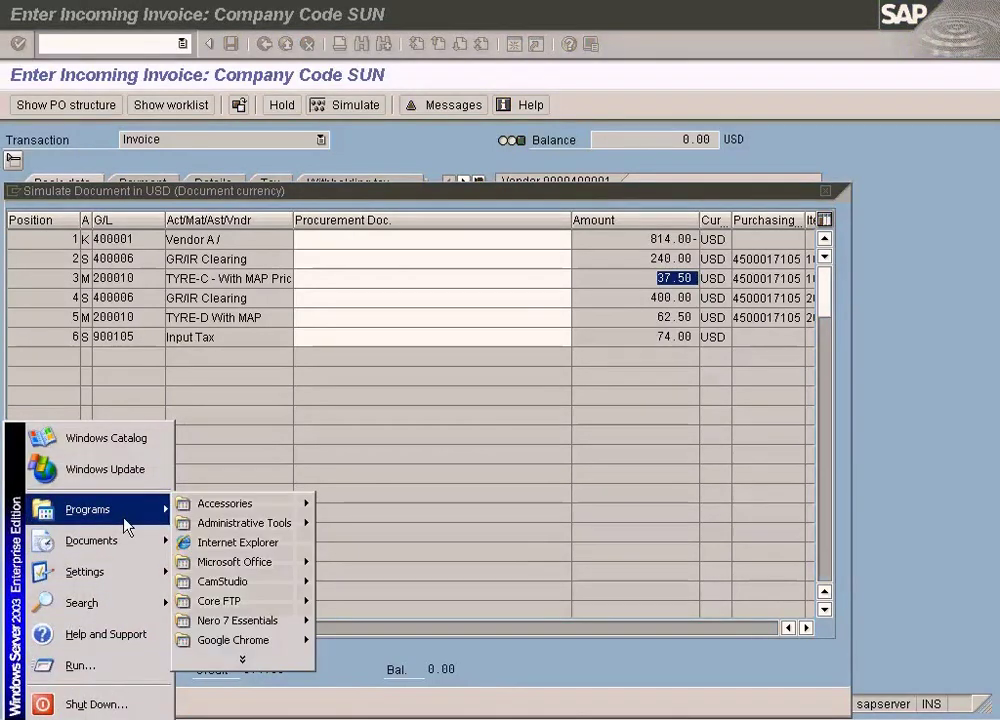
left_click(590, 718)
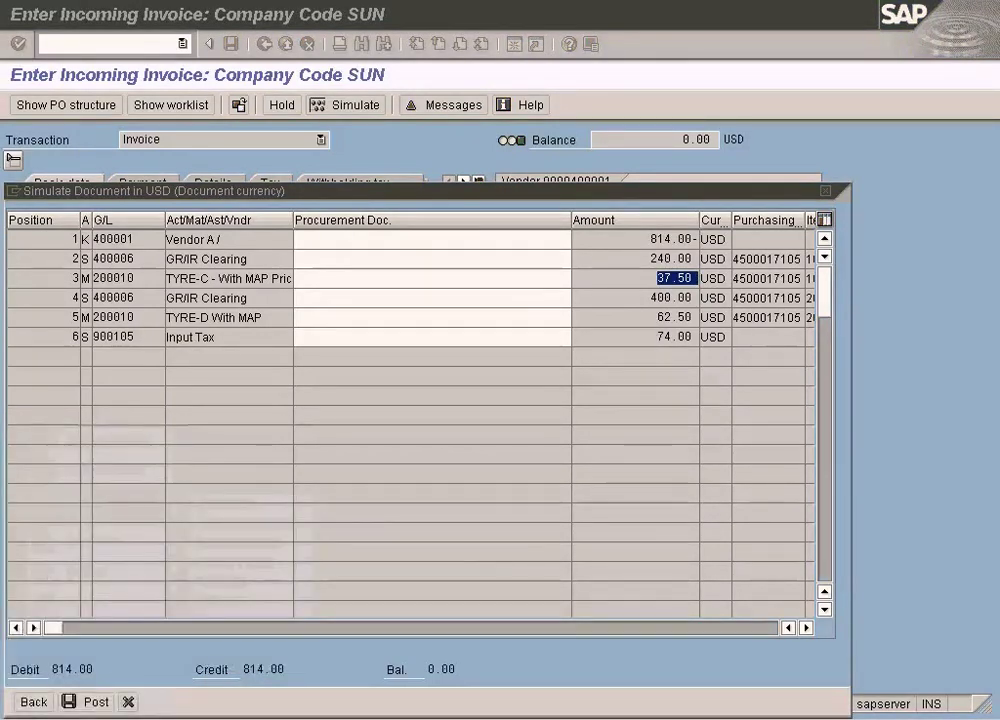
left_click_drag(551, 213, 584, 431)
left_click(536, 531)
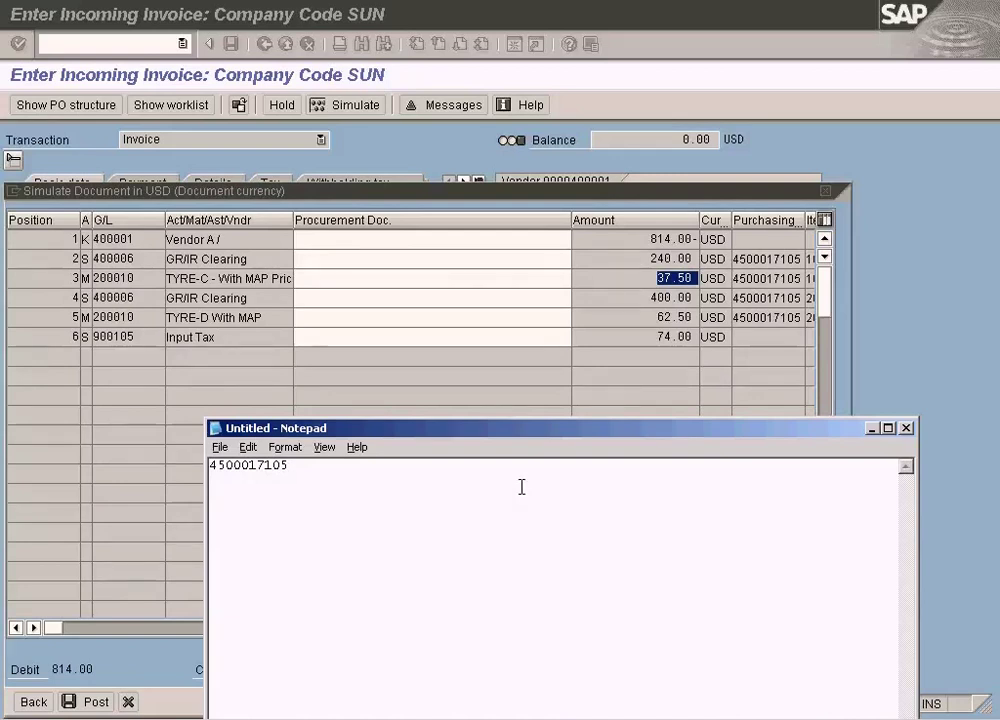
Switch to the SAP session showing the earlier TYRE-C and TYRE-D material document and open its accounting document.
left_click(330, 718)
left_click(378, 613)
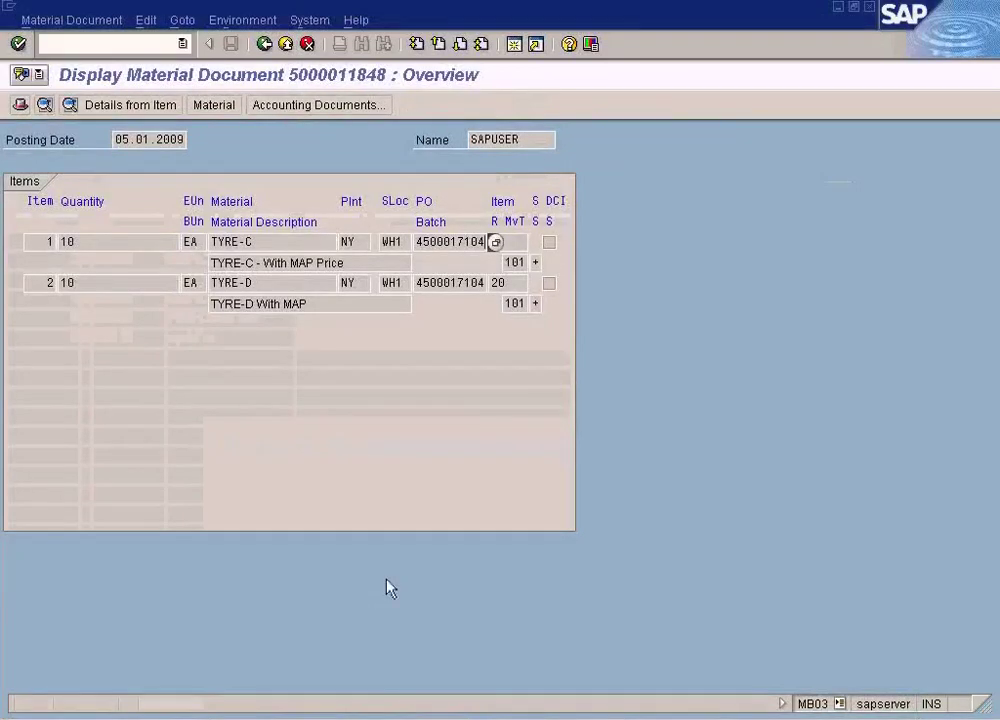
left_click(328, 107)
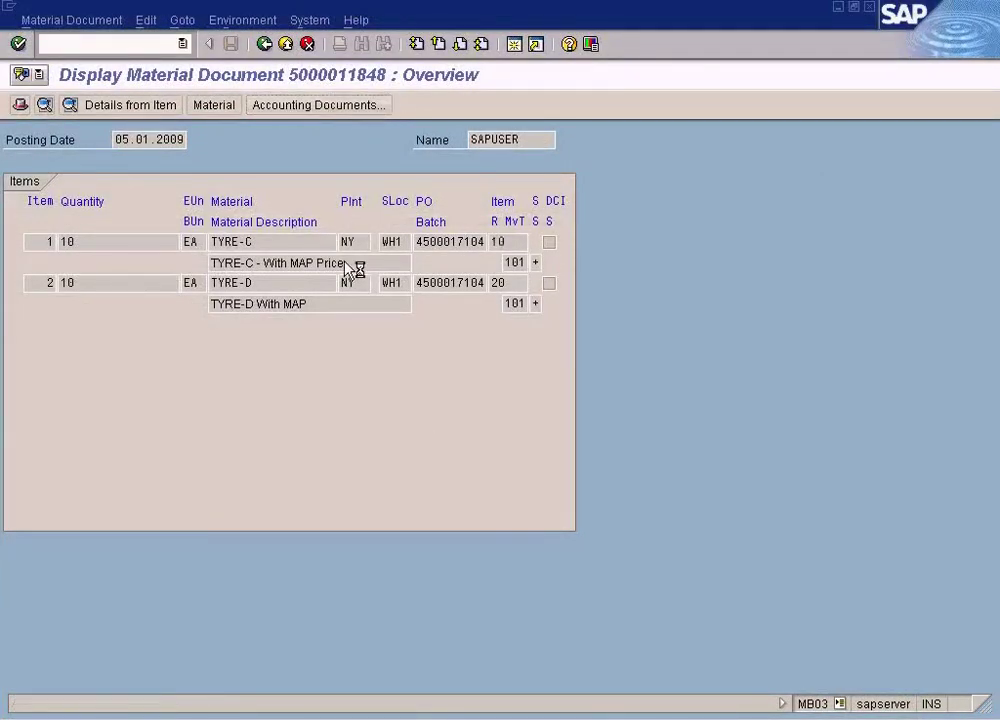
left_click(177, 222)
left_click(23, 343)
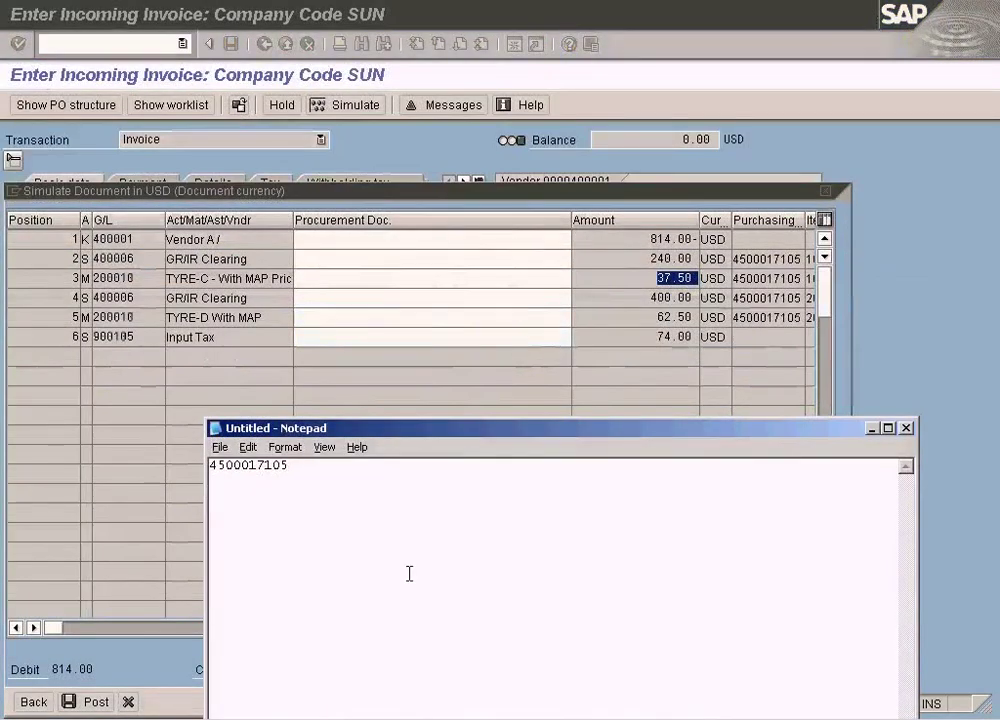
Switch to the SAP session displaying the accounting document with one 240.00 USD stock line and try to start transaction ME23N.
left_click(400, 718)
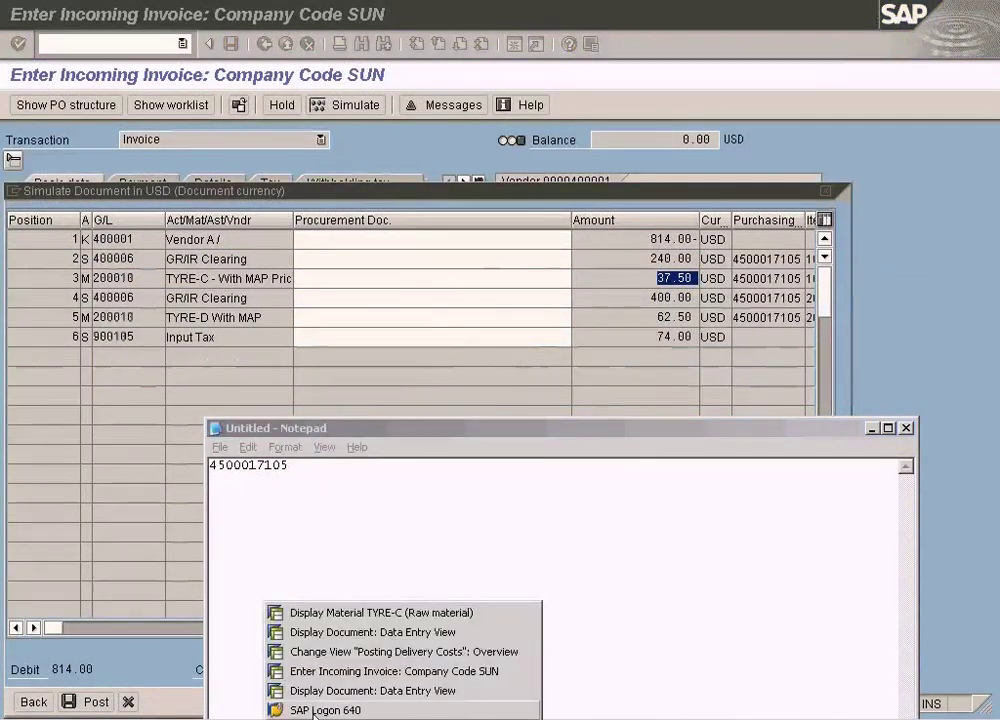
left_click(399, 634)
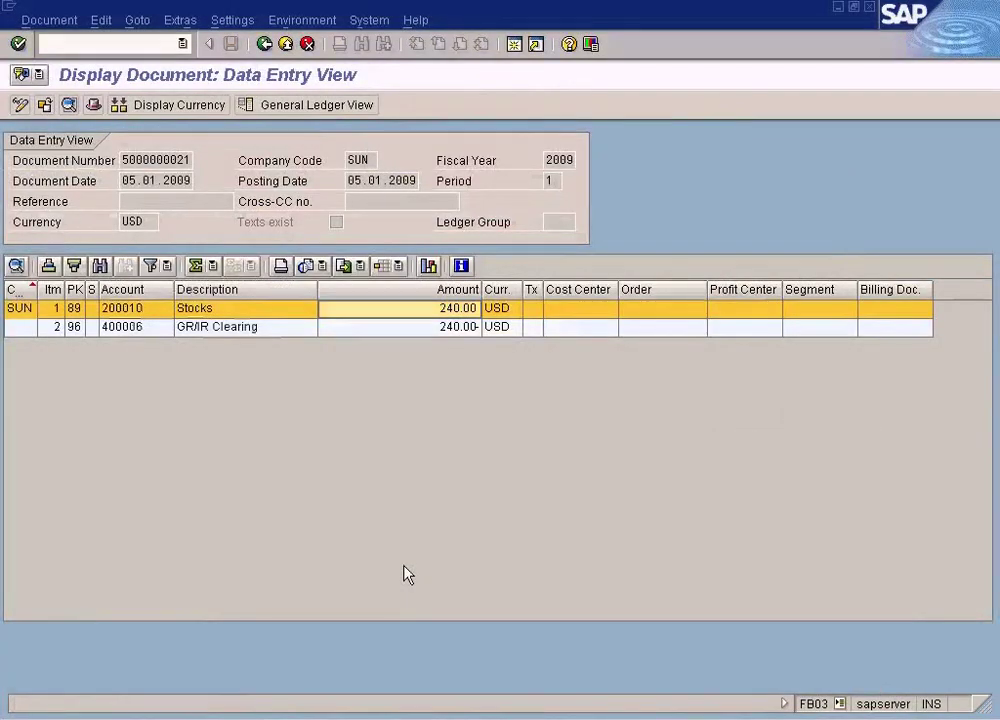
left_click(145, 42)
type("/nmiro")
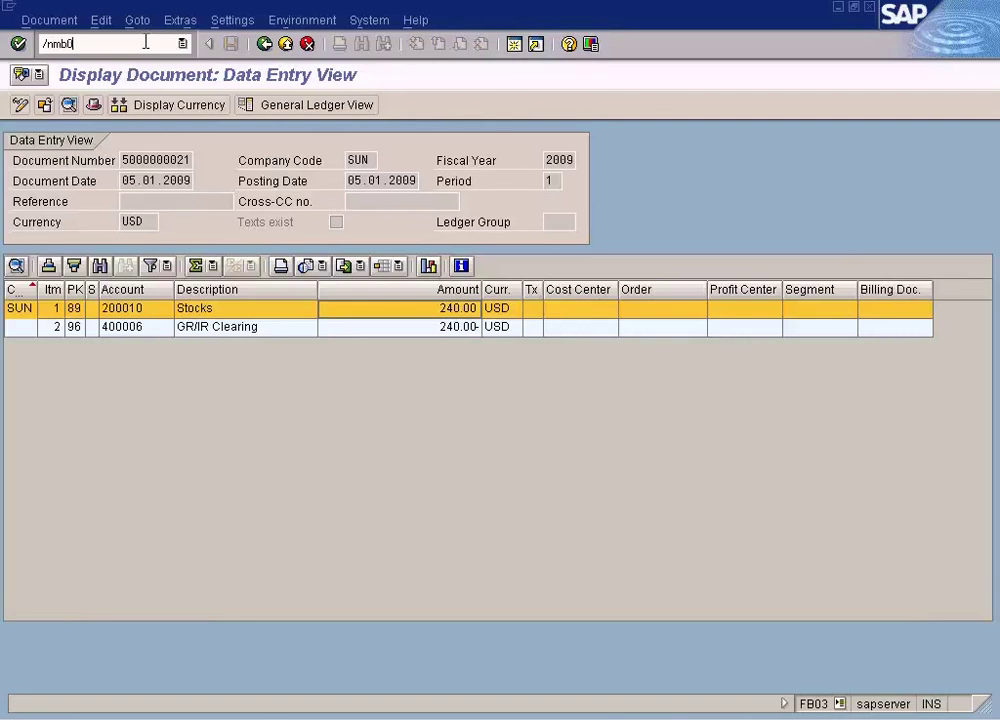
key("Return")
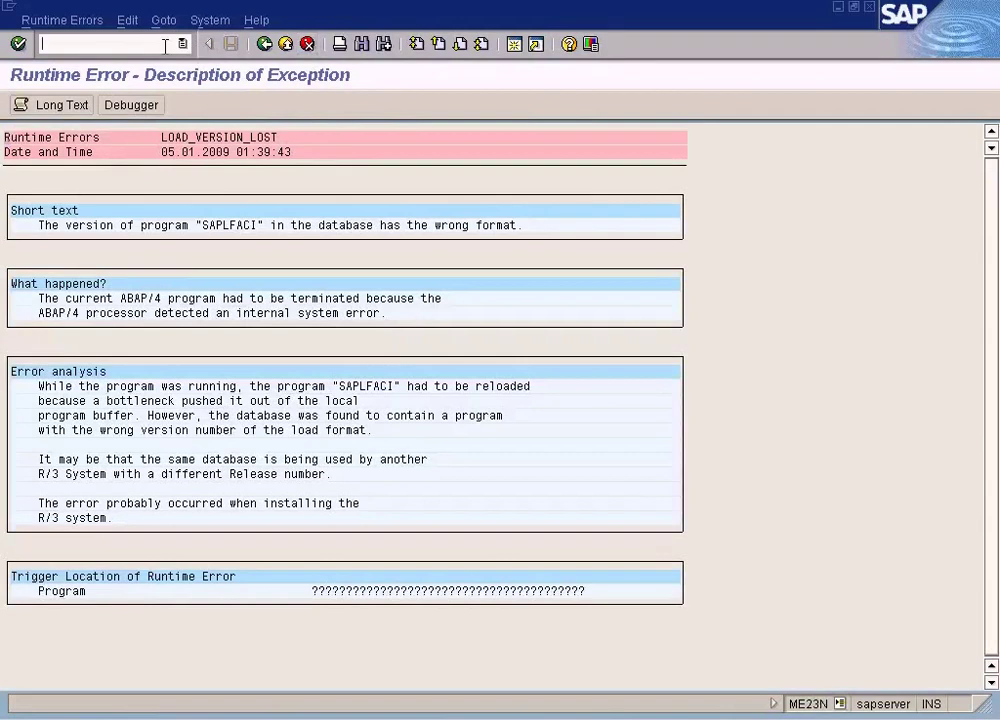
Start transaction MB03, display the proposed 2009 material document and open its accounting document.
type("mb03")
key("Return")
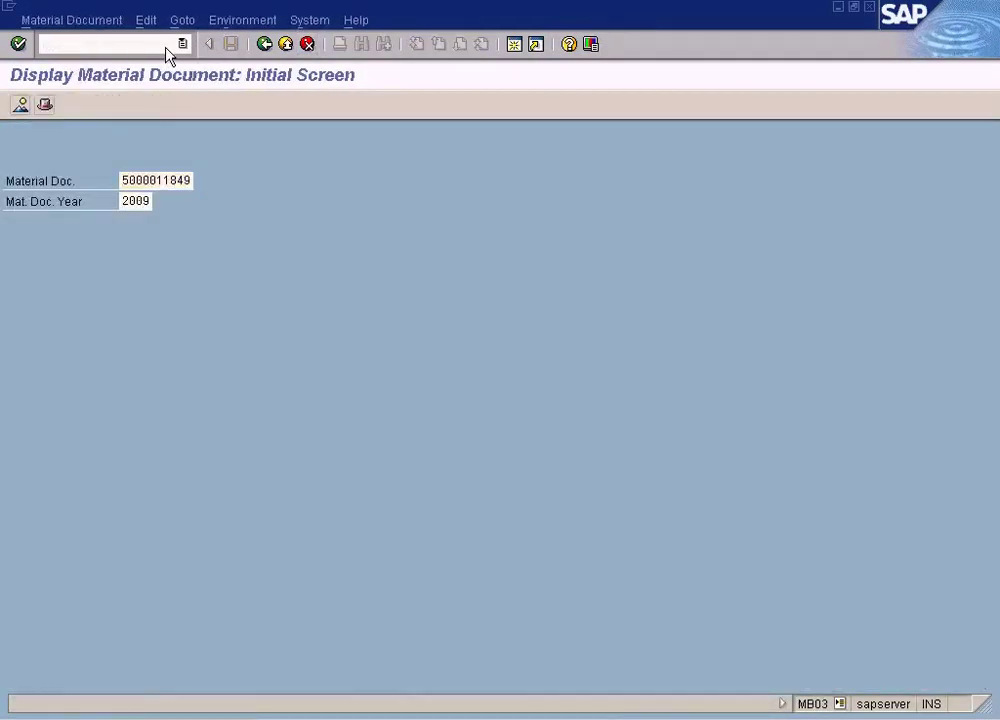
key("Return")
left_click(305, 105)
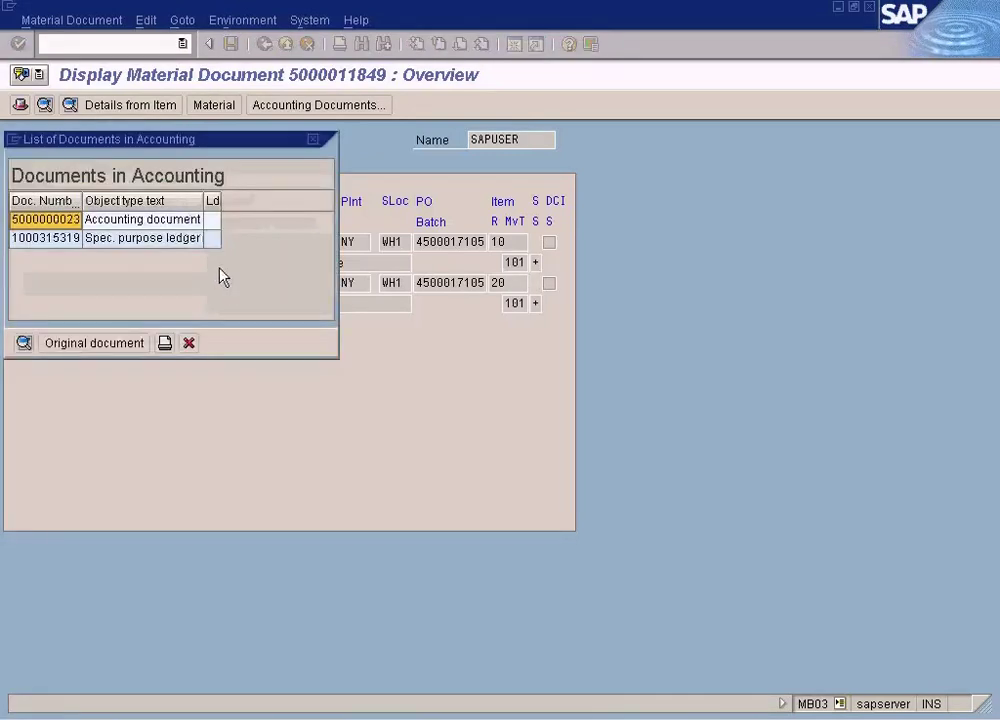
left_click(180, 222)
left_click(50, 343)
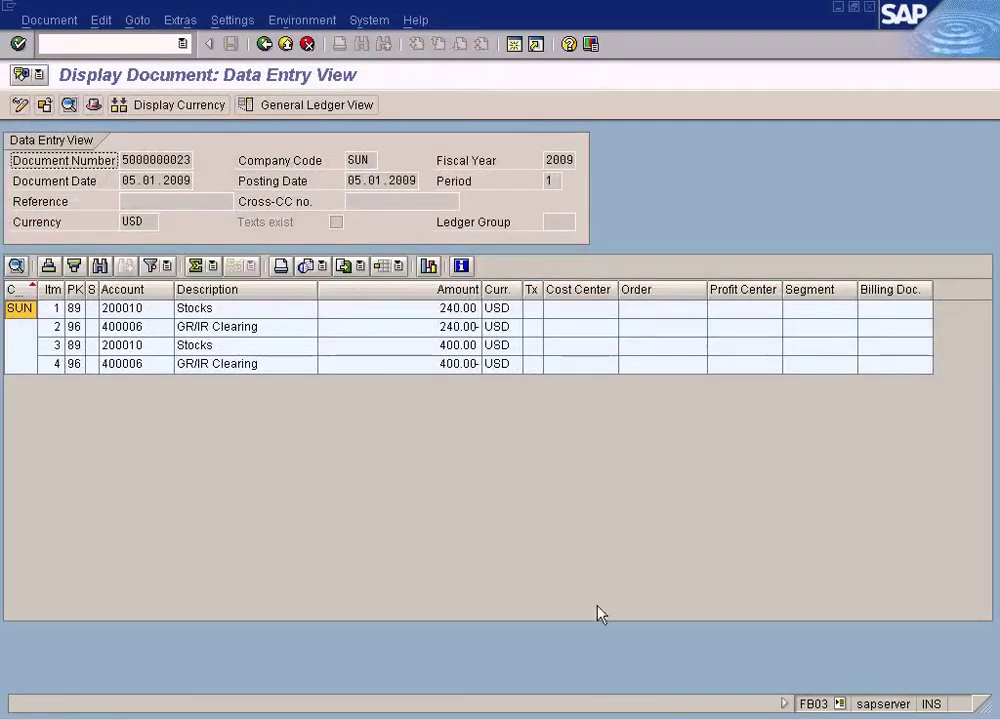
Switch to Notepad and note the item value ratio 400 : 240 and its reduced form 40 : 24.
key("alt+Tab")
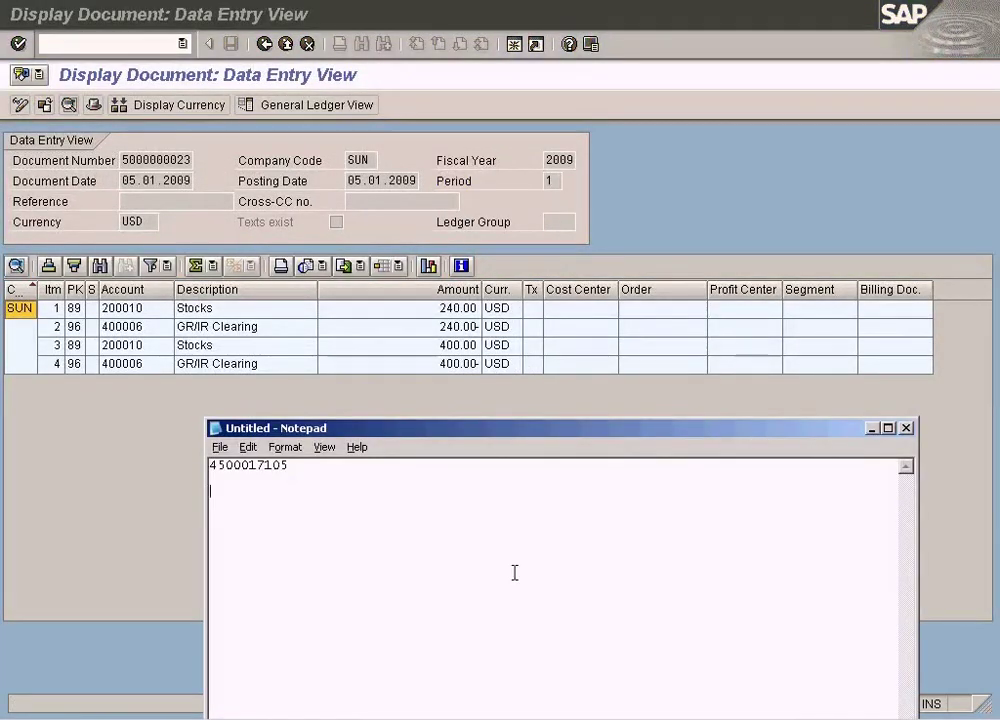
key("Return")
type("240")
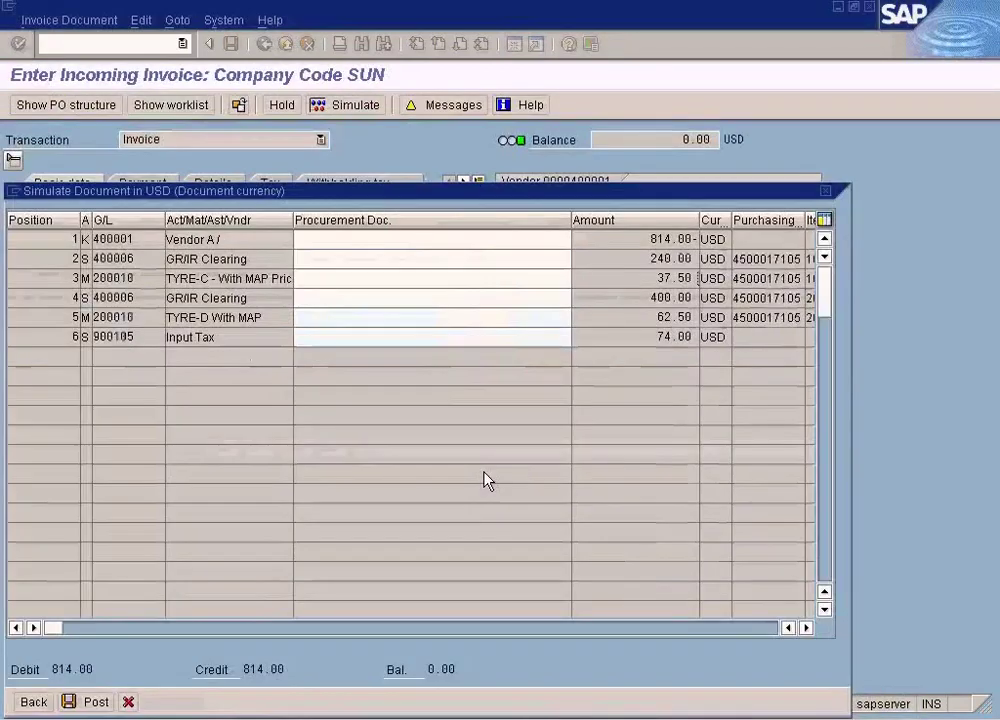
Switch to the simulated invoice and examine the delivery cost amounts on the TYRE-C and TYRE-D lines.
left_click_drag(648, 282, 707, 322)
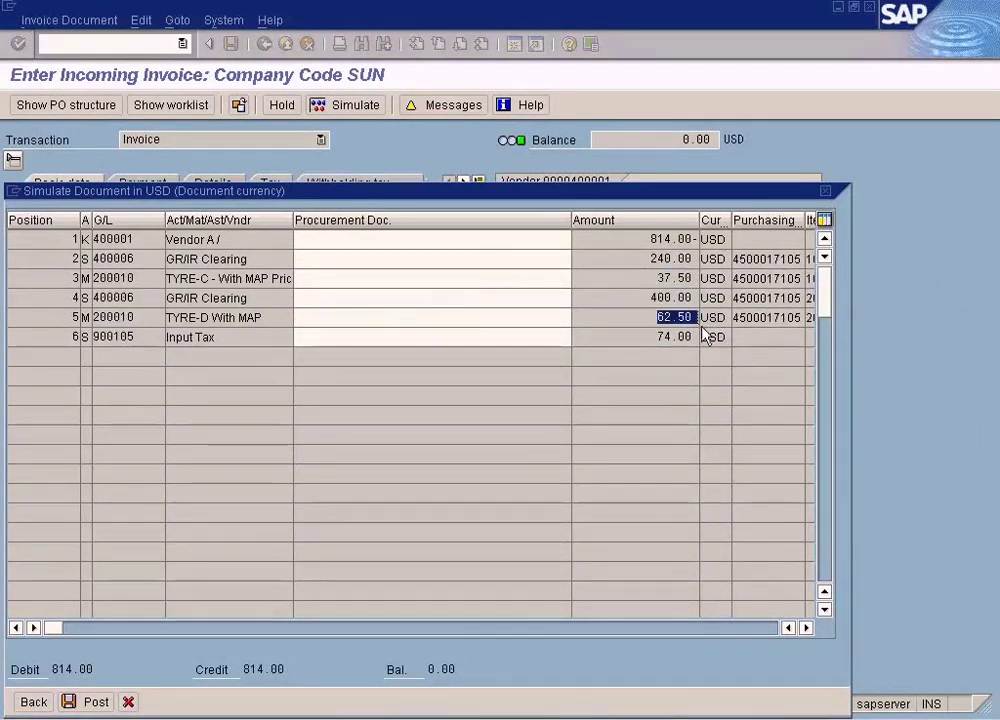
left_click(224, 283)
left_click(222, 318)
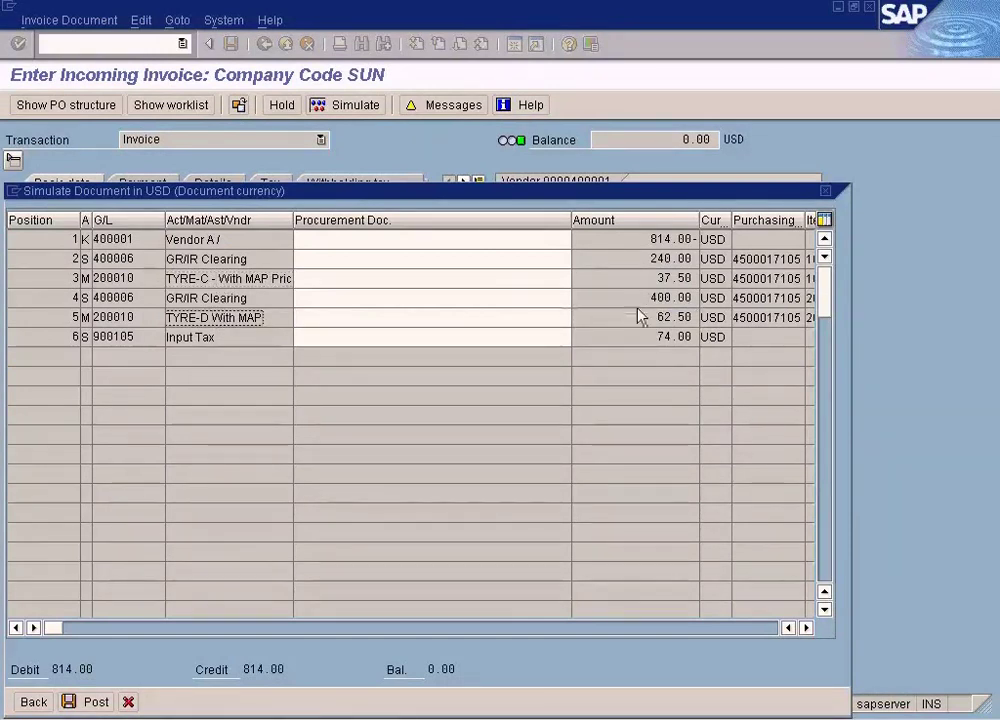
Switch to Notepad and place the window with the ratio notes beneath the simulated invoice lines.
key("alt+Tab")
left_click_drag(417, 92, 548, 425)
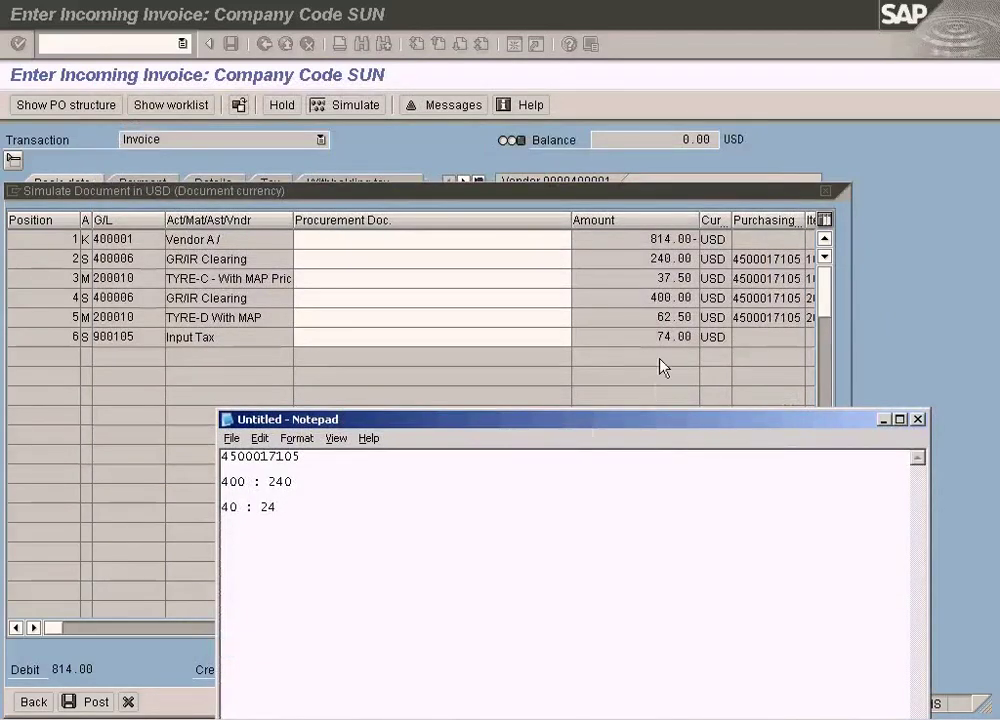
left_click(350, 490)
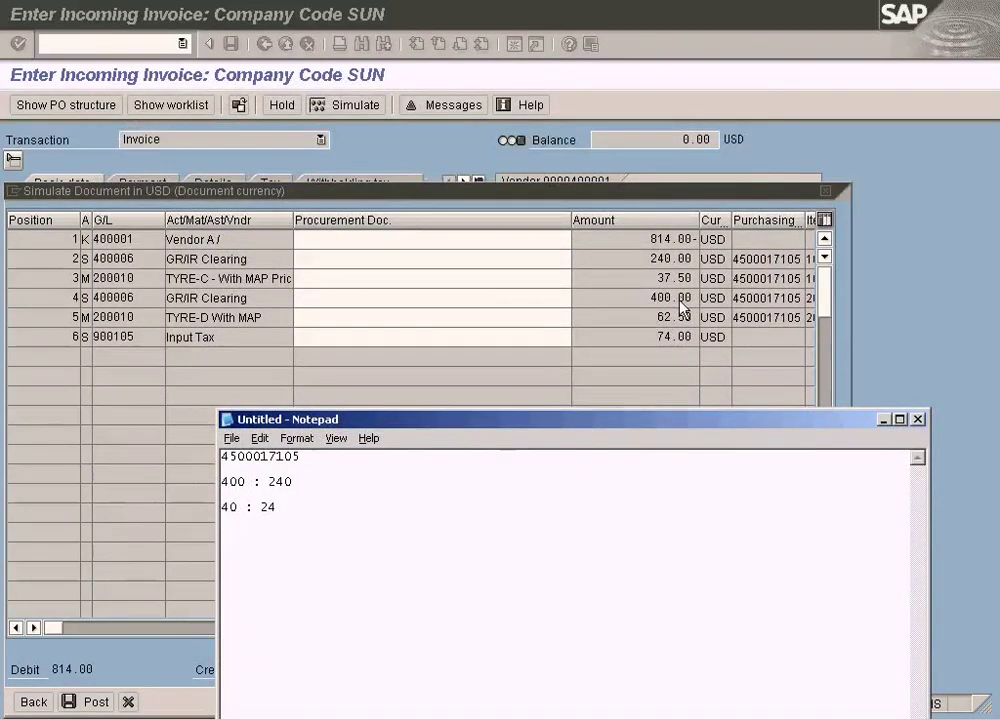
Compare the GR/IR clearing amounts in the simulated invoice with the stock amounts in the other session's accounting document.
left_click(650, 262)
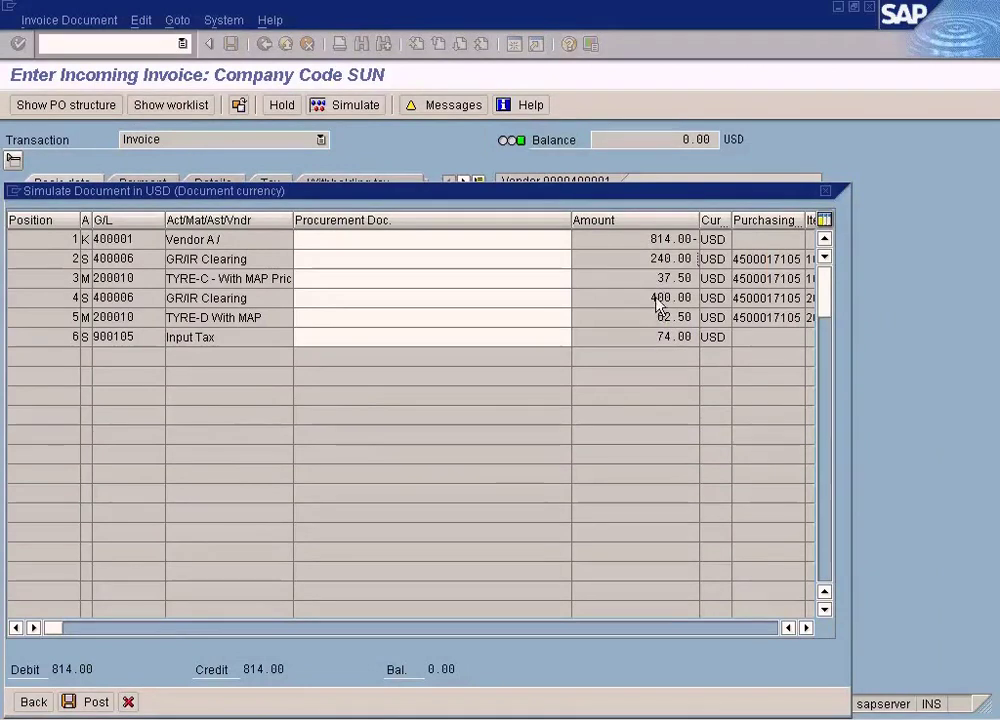
left_click_drag(250, 261, 170, 263)
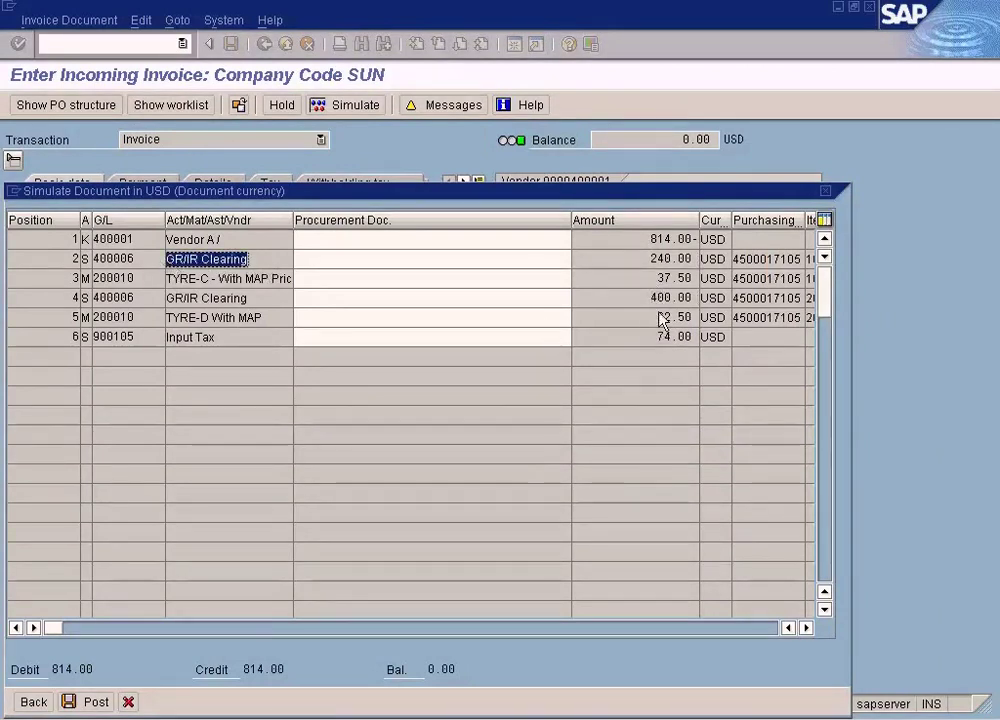
left_click_drag(648, 298, 700, 298)
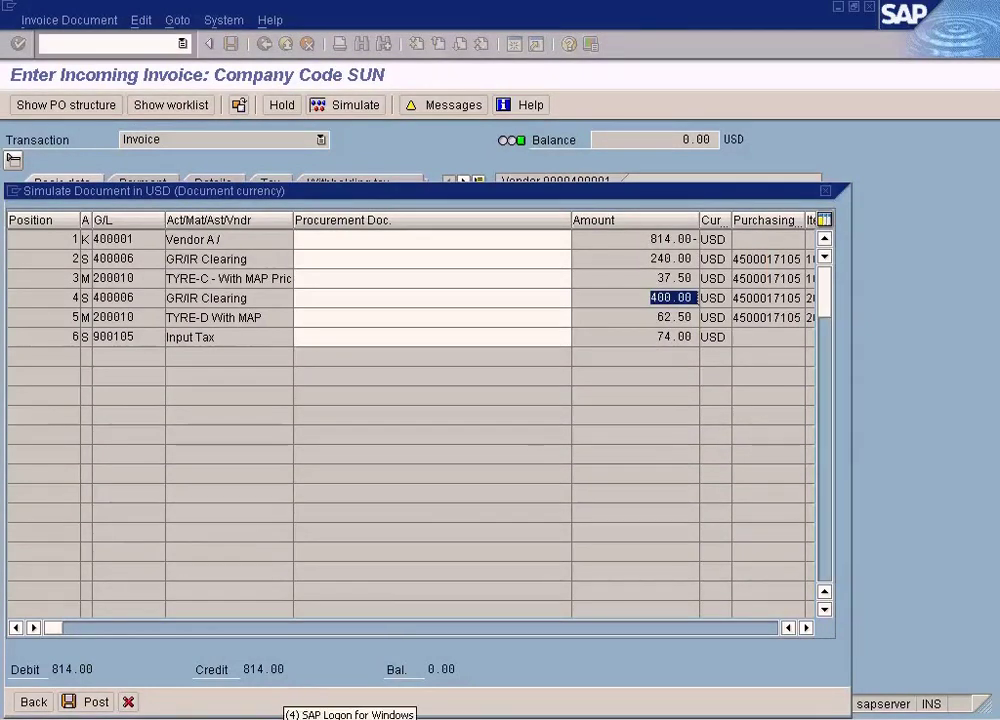
left_click(293, 712)
left_click(344, 656)
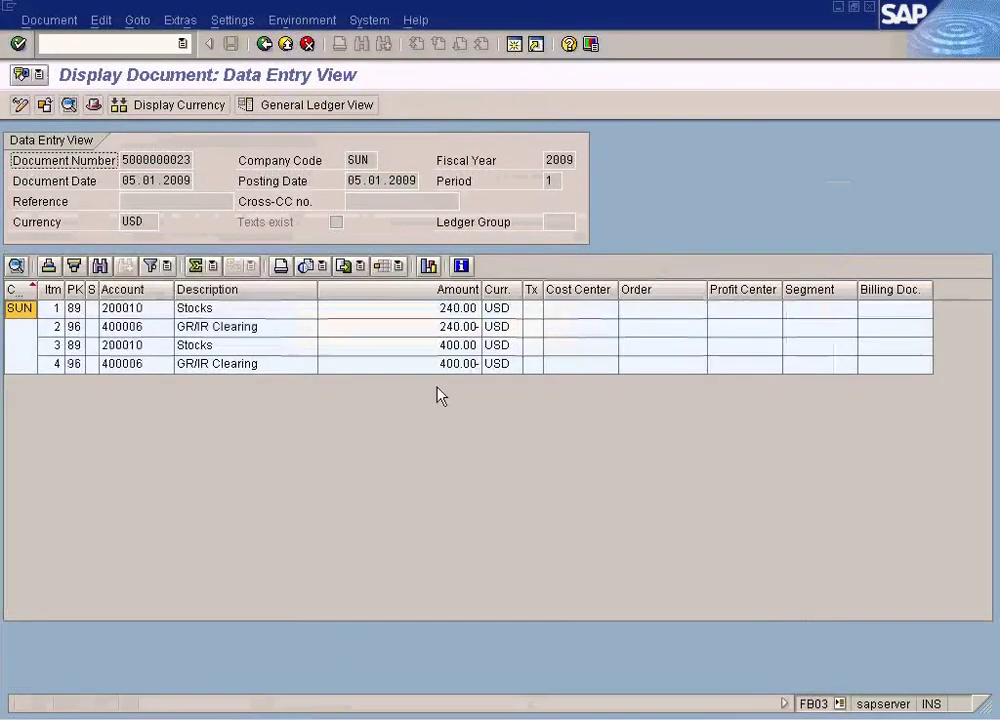
left_click(455, 345)
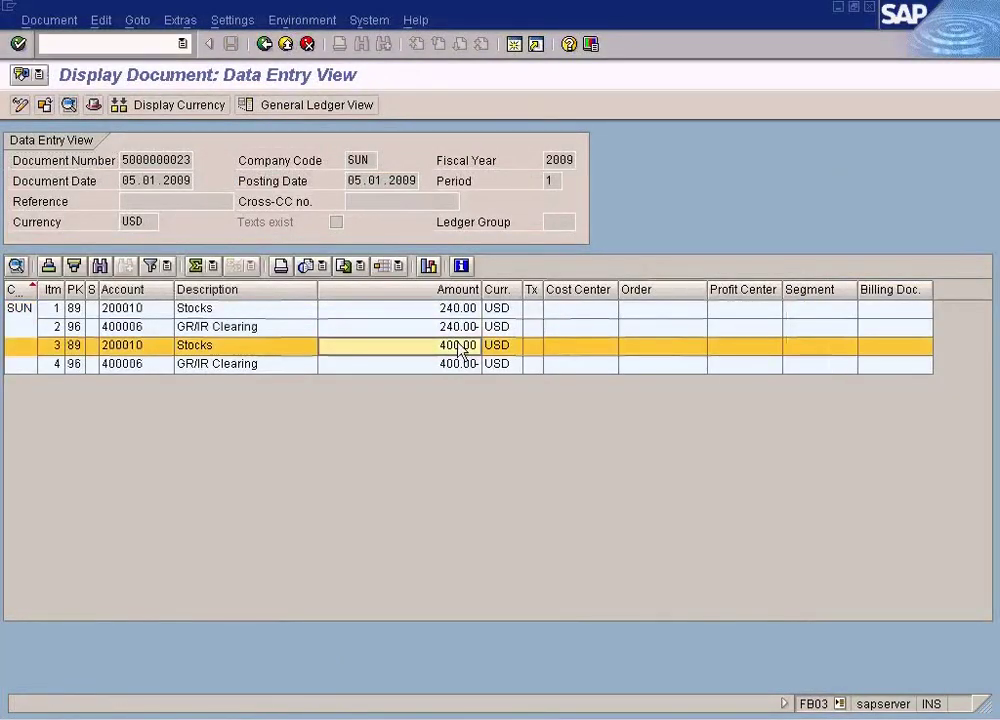
Switch to Notepad and review the 400 : 240 and 40 : 24 ratio lines by highlighting each.
left_click(618, 716)
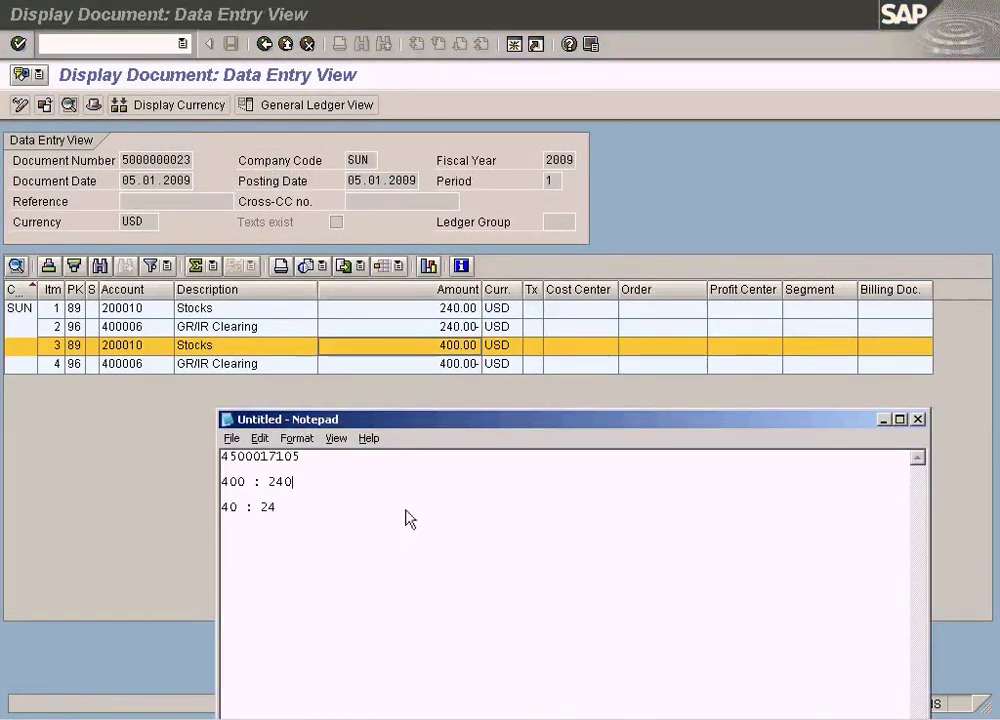
key("shift+Home")
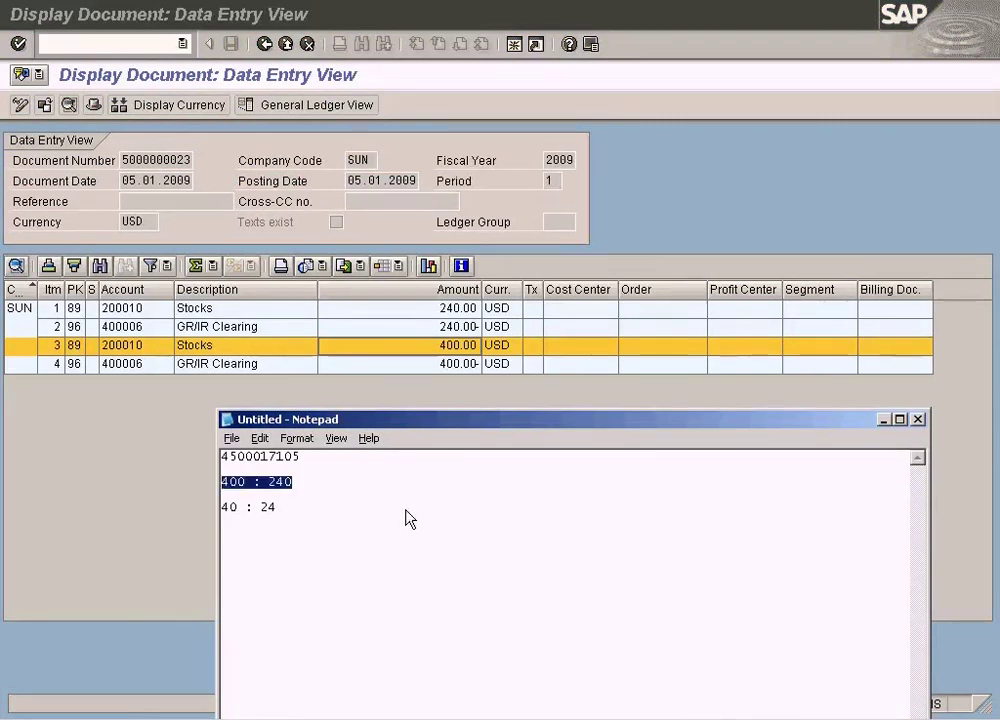
key("End")
key("Down")
key("Down")
key("End")
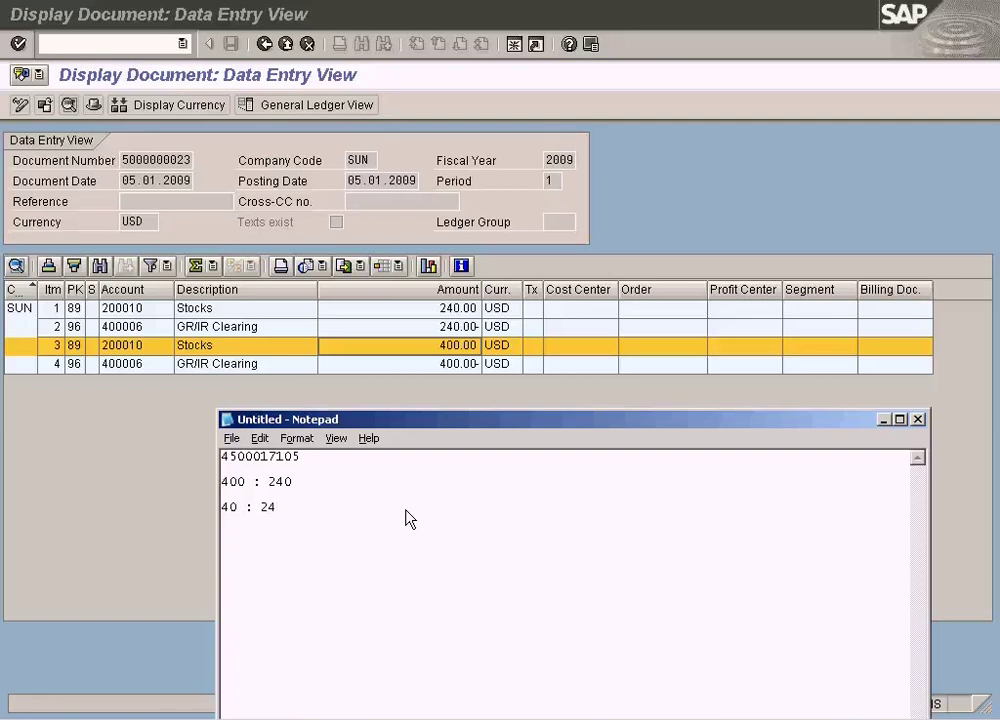
key("shift+End")
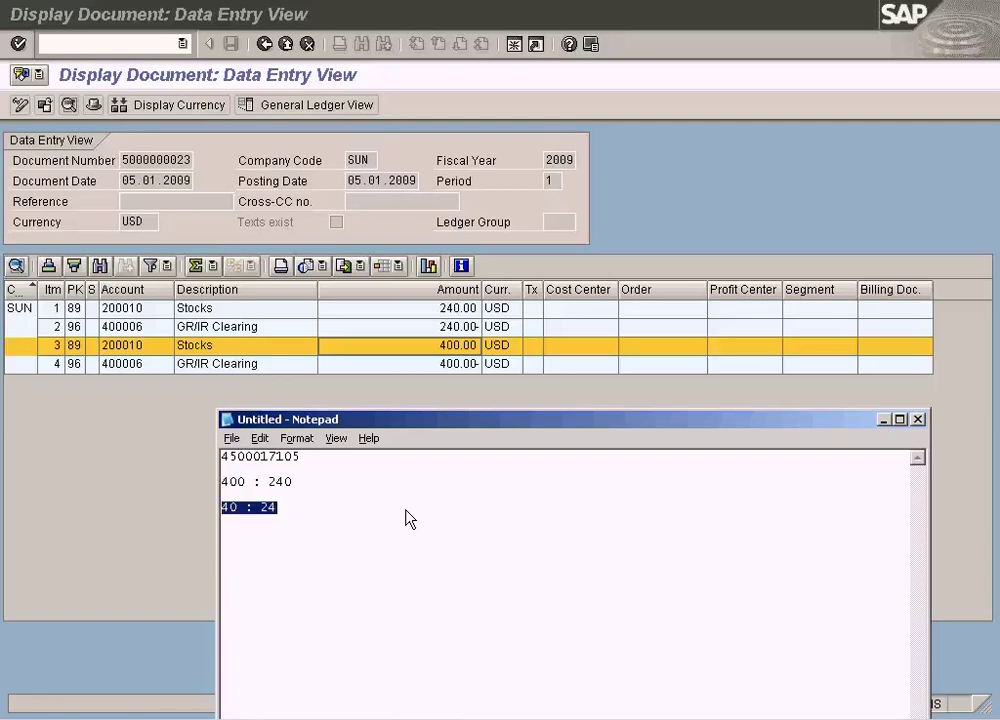
key("End")
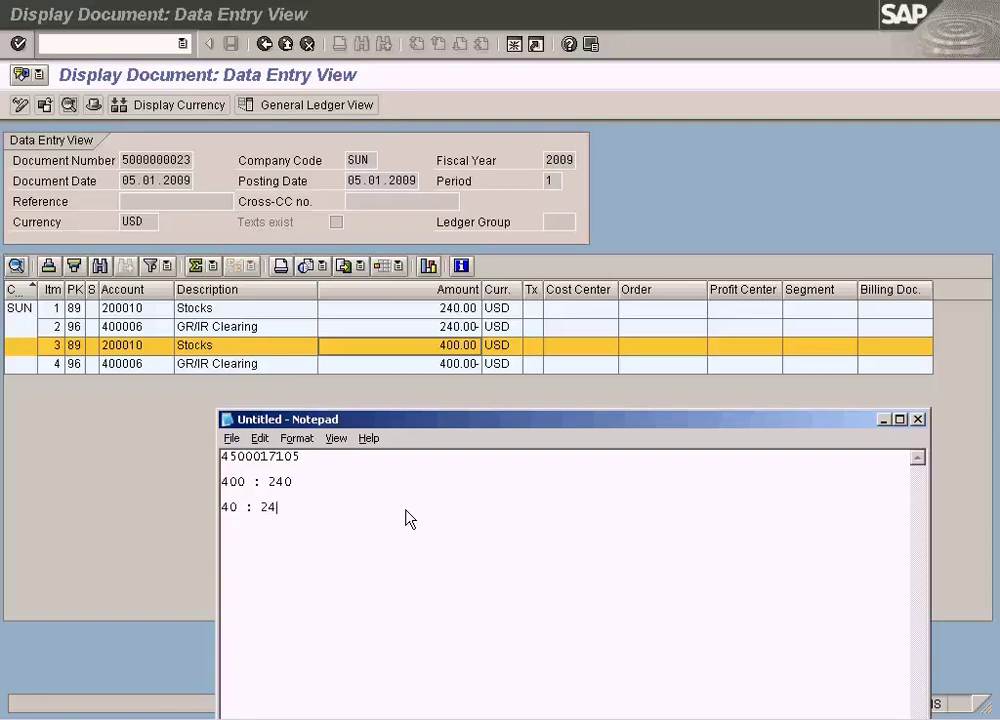
Add the ratio total "40 + 24 = 64" on a new line of the notes.
key("Return")
type("40 + 24 = 64")
key("Return")
Write the note "100 Delivery costs will be divided by the total ratio of 64 =" below the ratio total.
type("100 Delivery ")
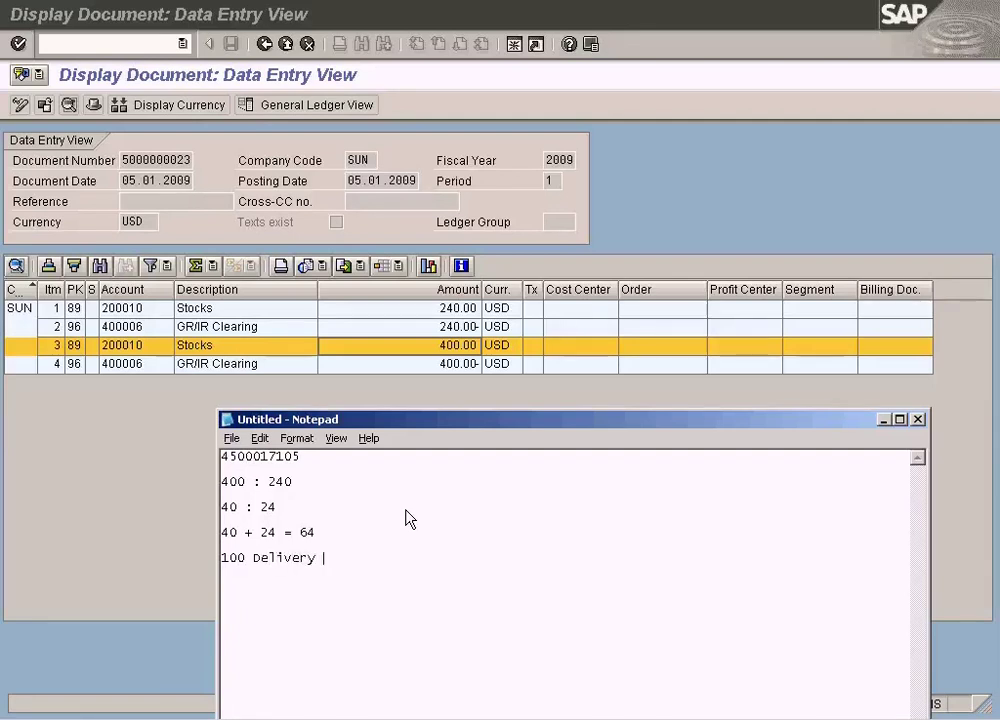
type("costs will ")
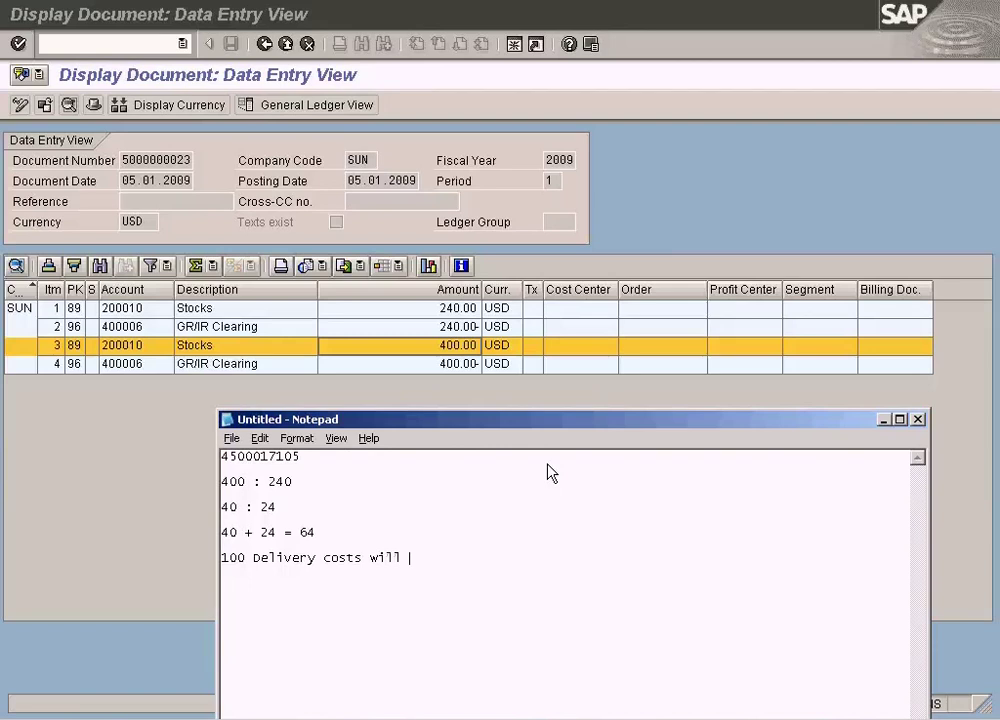
type("be divive")
key("BackSpace")
type("d")
key("BackSpace")
key("BackSpace")
type("ded by the ")
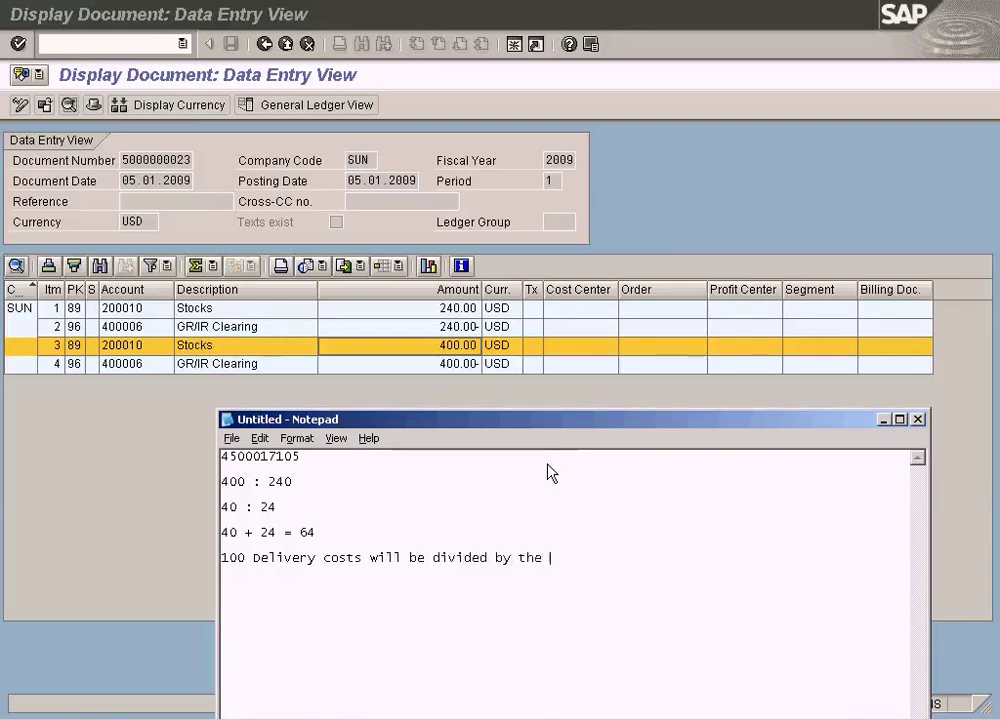
type("total ratio")
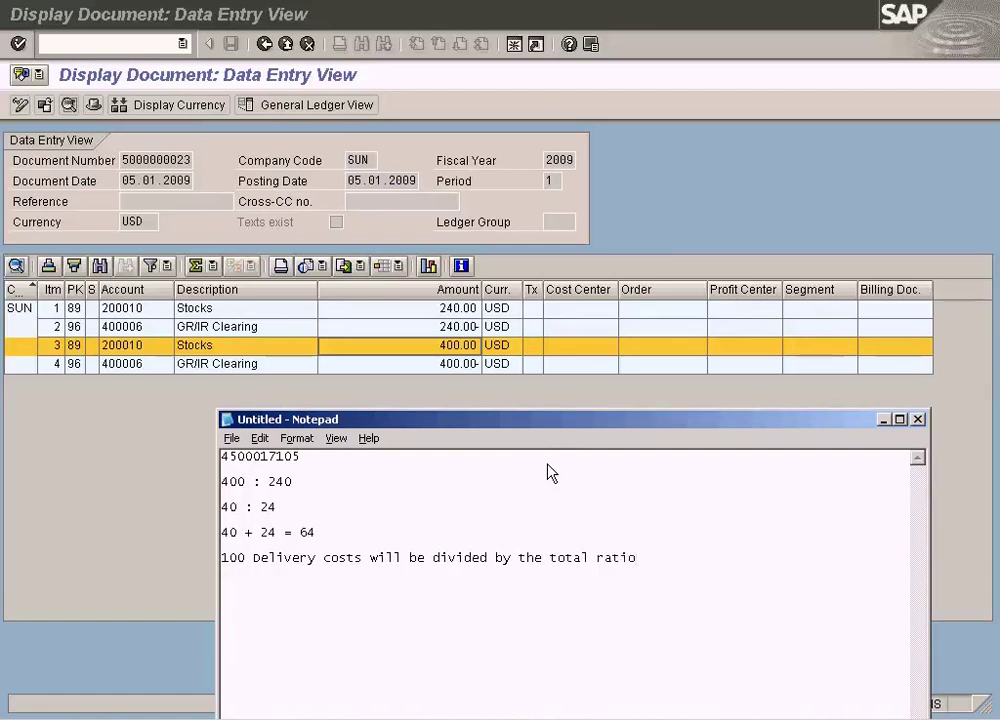
type(" of 64 =")
Divide 100 by 64 in Calculator and enter 1.56 as the result in the Notepad delivery cost note.
left_click(538, 718)
left_click(441, 310)
double_click(441, 342)
left_click(518, 278)
left_click(441, 278)
left_click(594, 342)
left_click(748, 572)
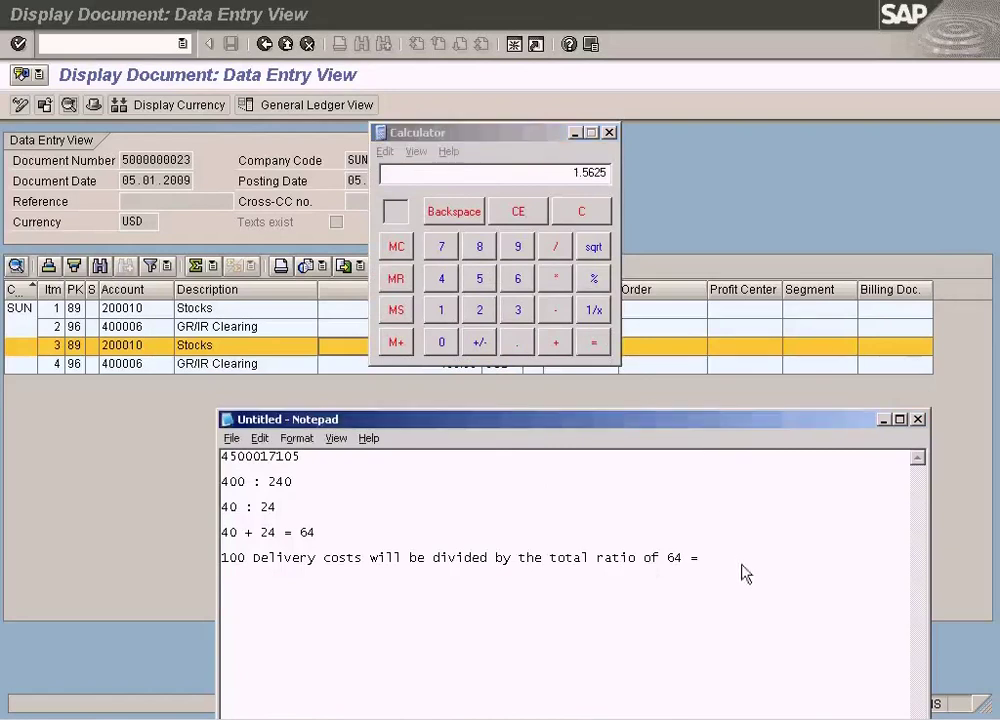
type("1.56")
Clear Calculator and multiply 40 by the rounded factor 1.56.
left_click(581, 211)
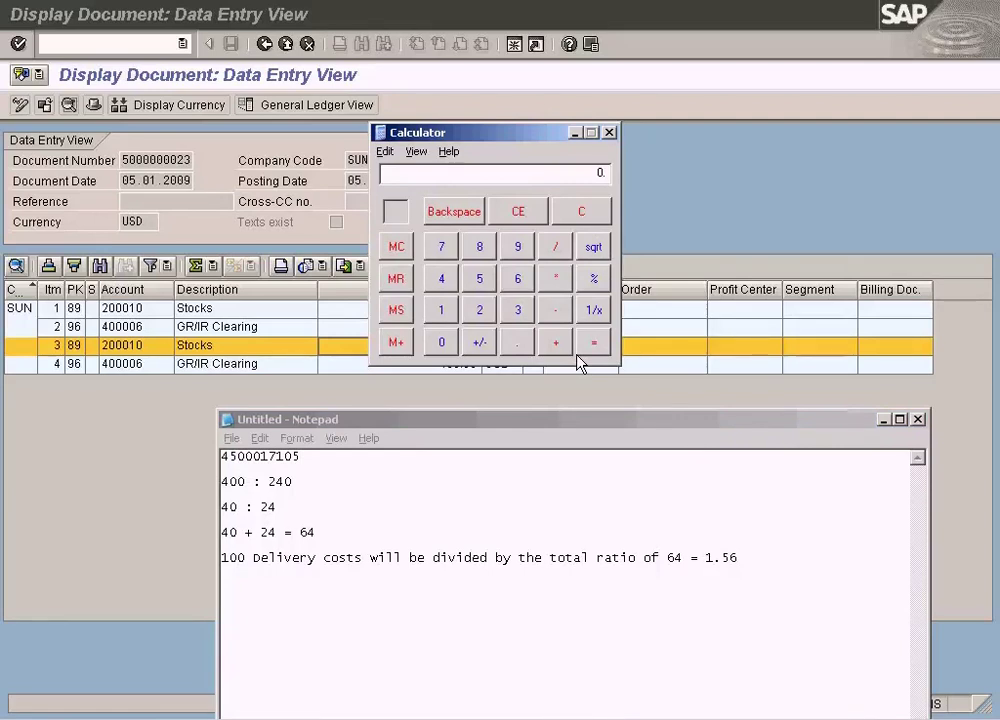
left_click(443, 278)
left_click(443, 343)
left_click(555, 280)
left_click(450, 307)
left_click(515, 342)
left_click(479, 278)
left_click(517, 278)
left_click(592, 342)
Switch to the simulated invoice and compare TYRE-D's delivery cost with the Calculator result and the Notepad factor.
left_click(300, 717)
left_click(330, 691)
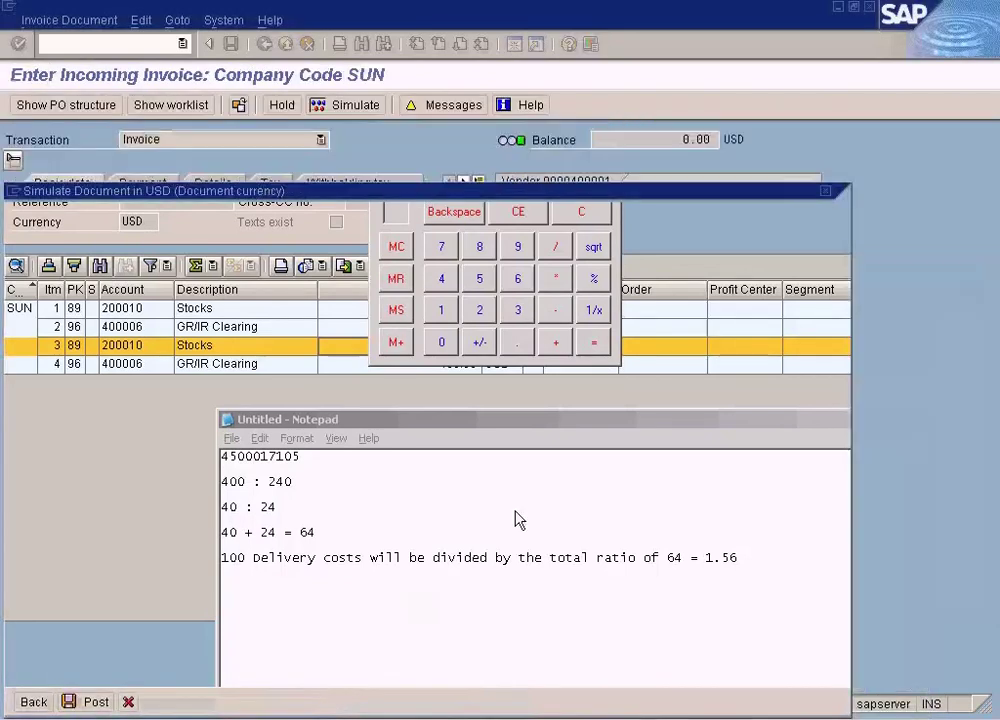
left_click(678, 317)
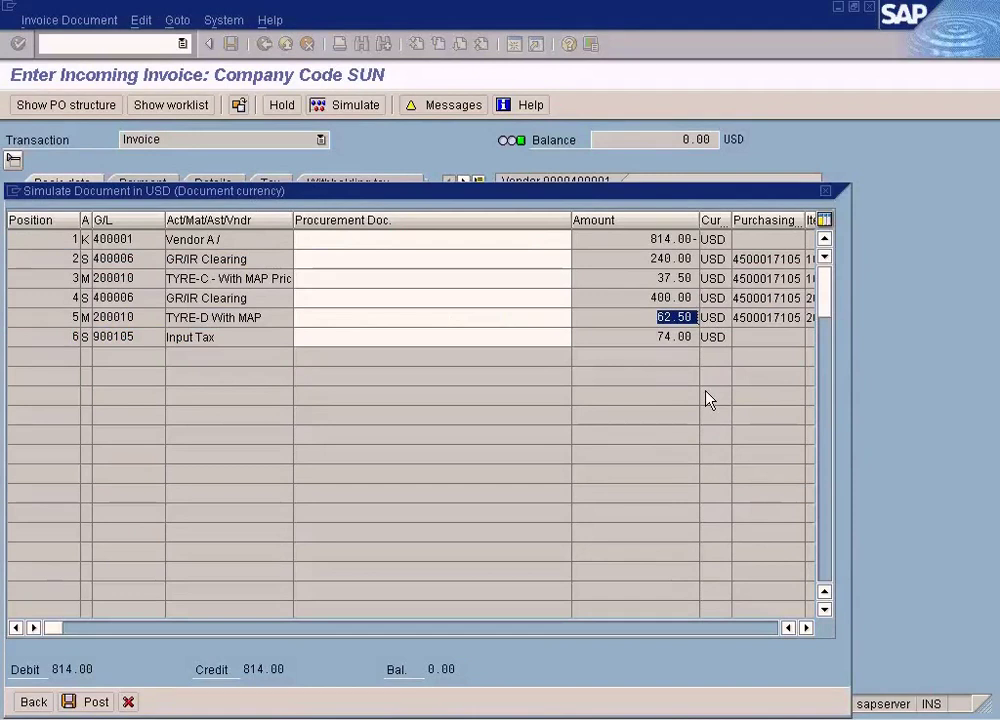
key("alt+Tab")
key("alt+Tab")
key("alt+Tab")
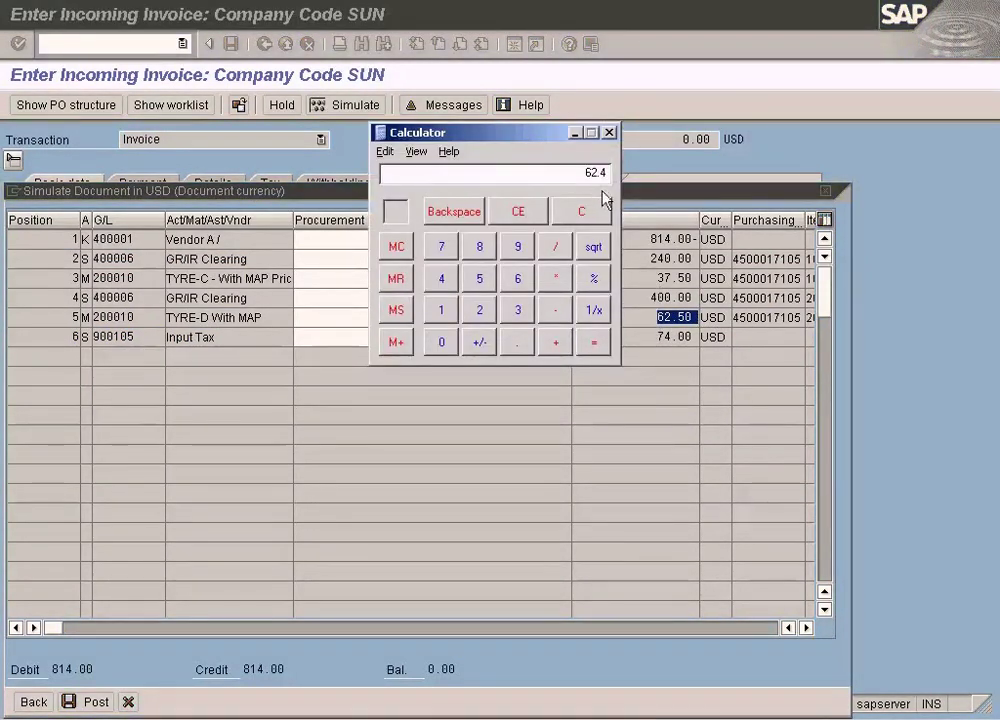
key("alt+Tab")
key("alt+Tab")
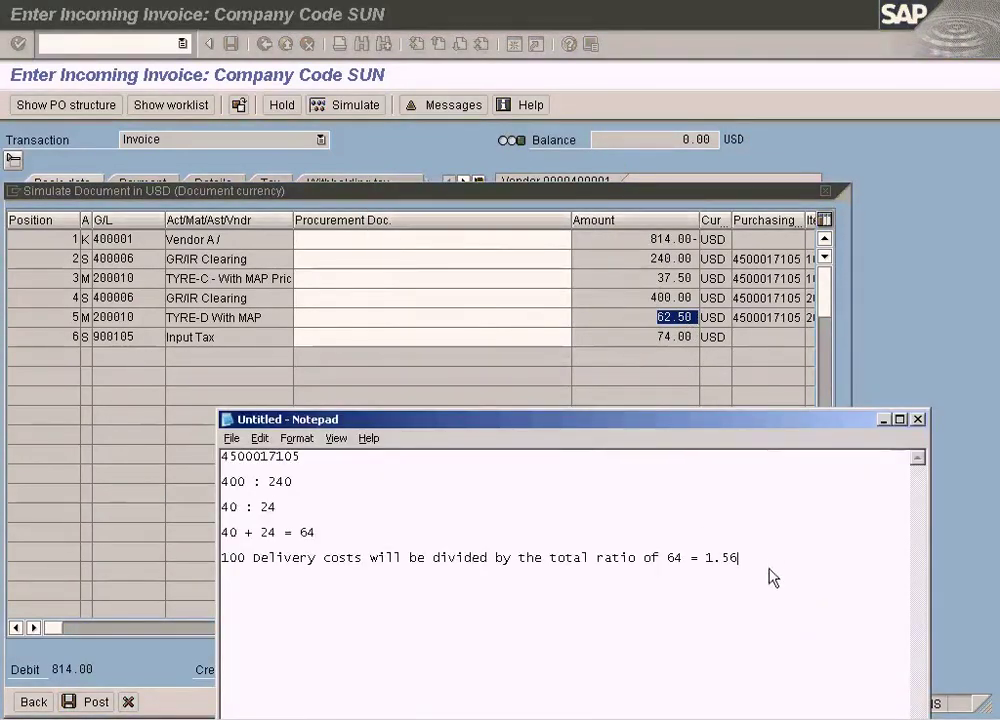
Calculate 100 / 64 × 40 in Calculator with the unrounded factor and move its window below the simulated invoice lines.
left_click(632, 719)
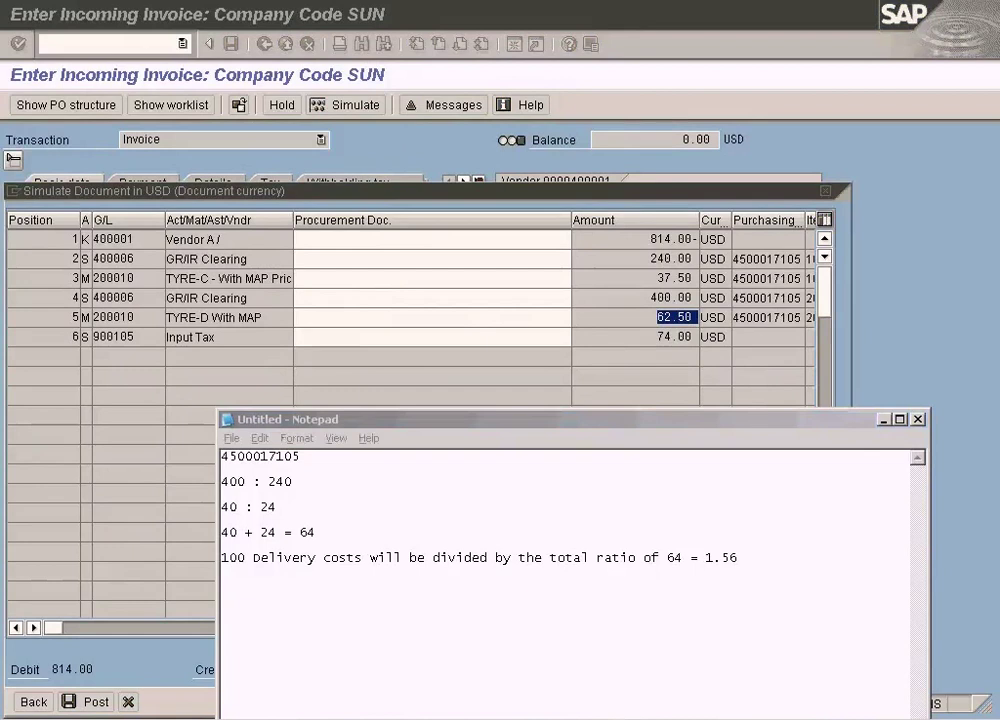
left_click(576, 214)
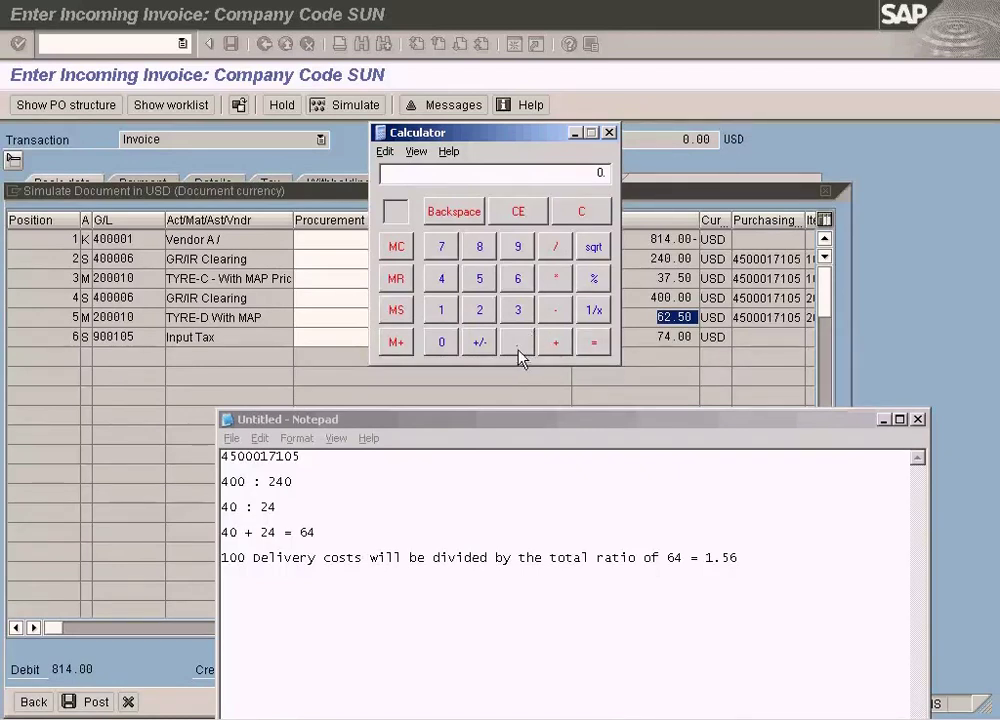
left_click(441, 310)
left_click(441, 342)
left_click(441, 342)
left_click(555, 246)
left_click(518, 278)
left_click(441, 278)
left_click(594, 342)
left_click(441, 278)
left_click(441, 342)
left_click(594, 342)
left_click_drag(518, 136, 546, 412)
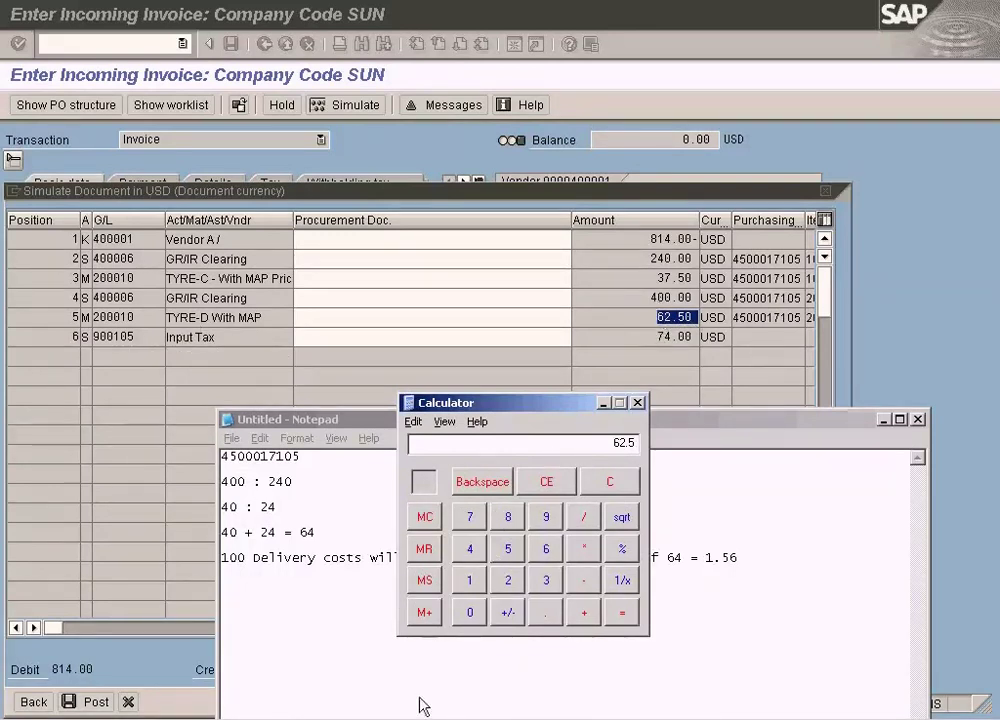
Switch to the SAP session with the goods receipt accounting document and examine its stock and GR/IR clearing amounts.
left_click(295, 712)
left_click(330, 648)
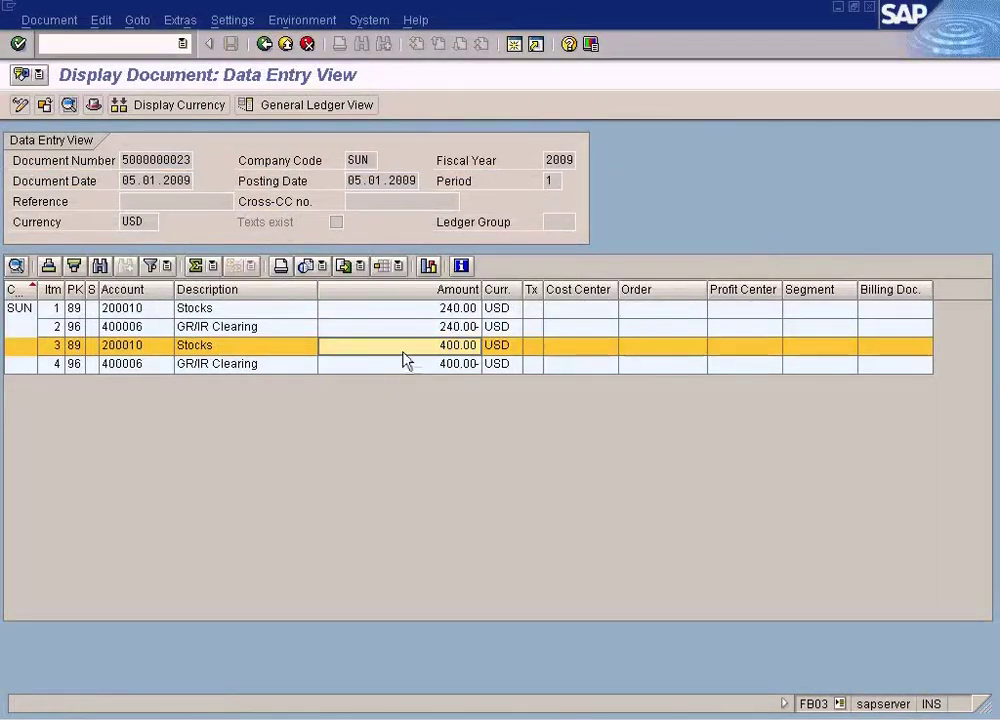
left_click(297, 712)
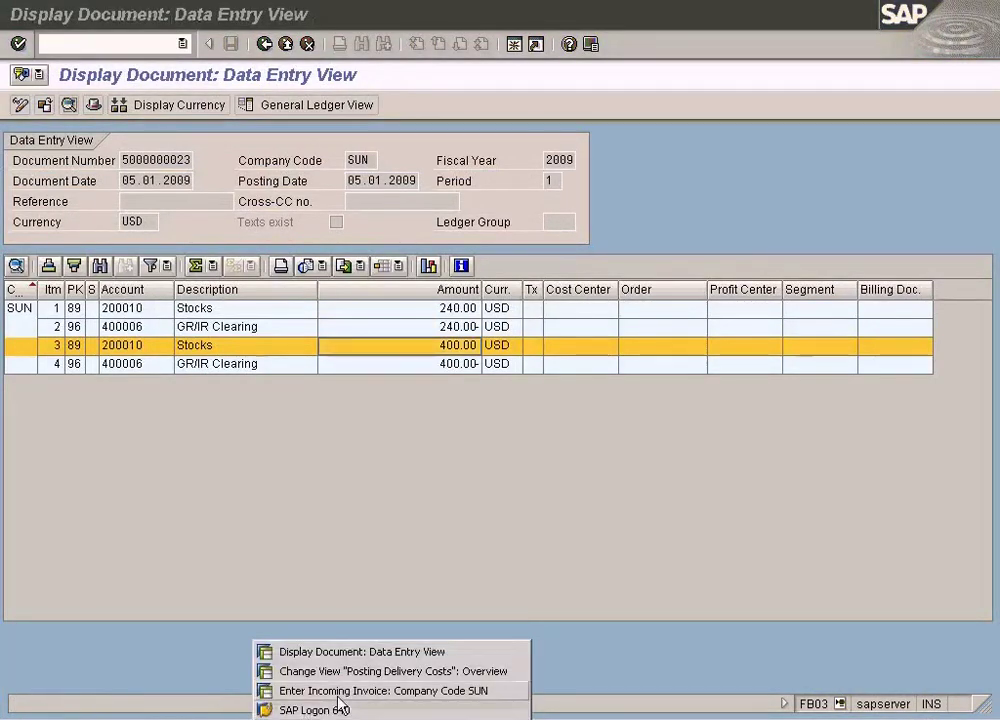
left_click(502, 547)
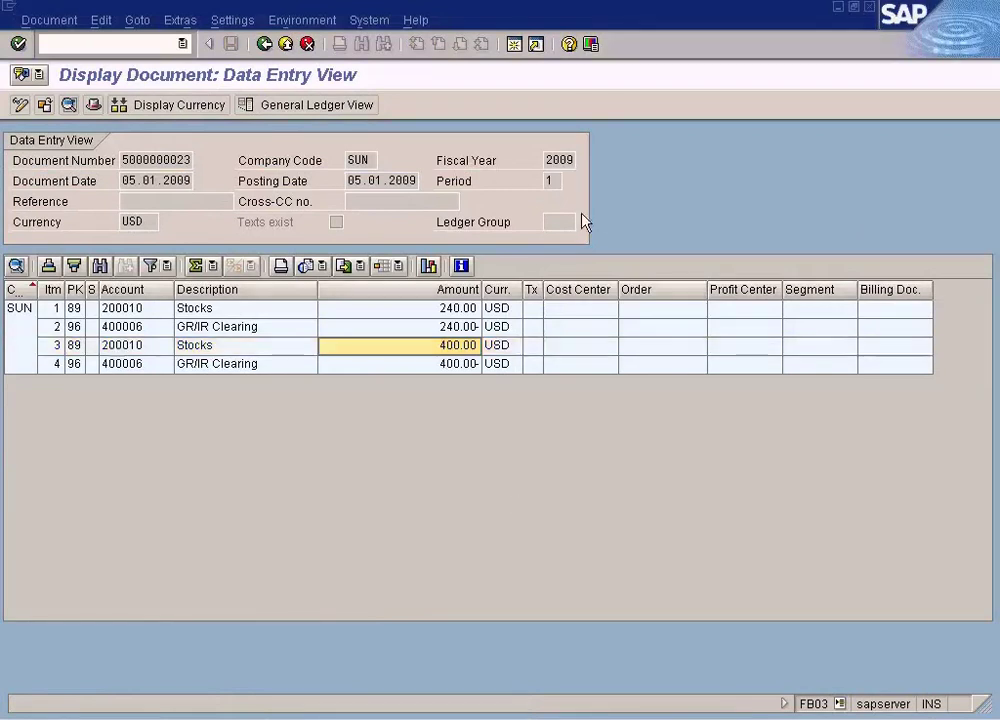
Open a new SAP session and start the purchase order display with transaction me23n.
left_click(513, 45)
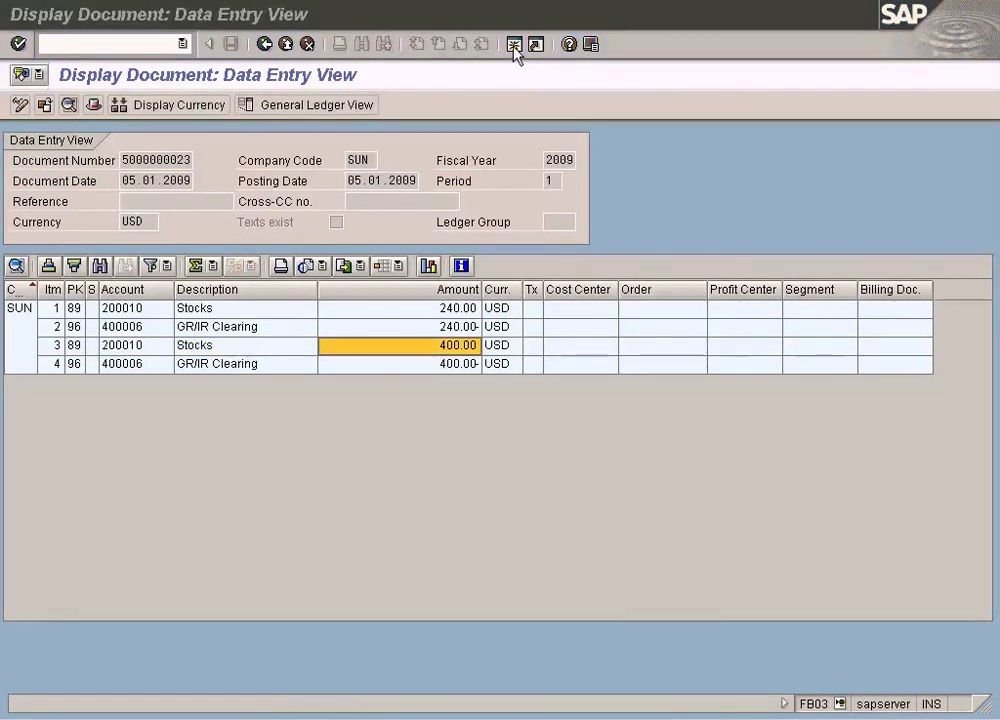
type("me23n")
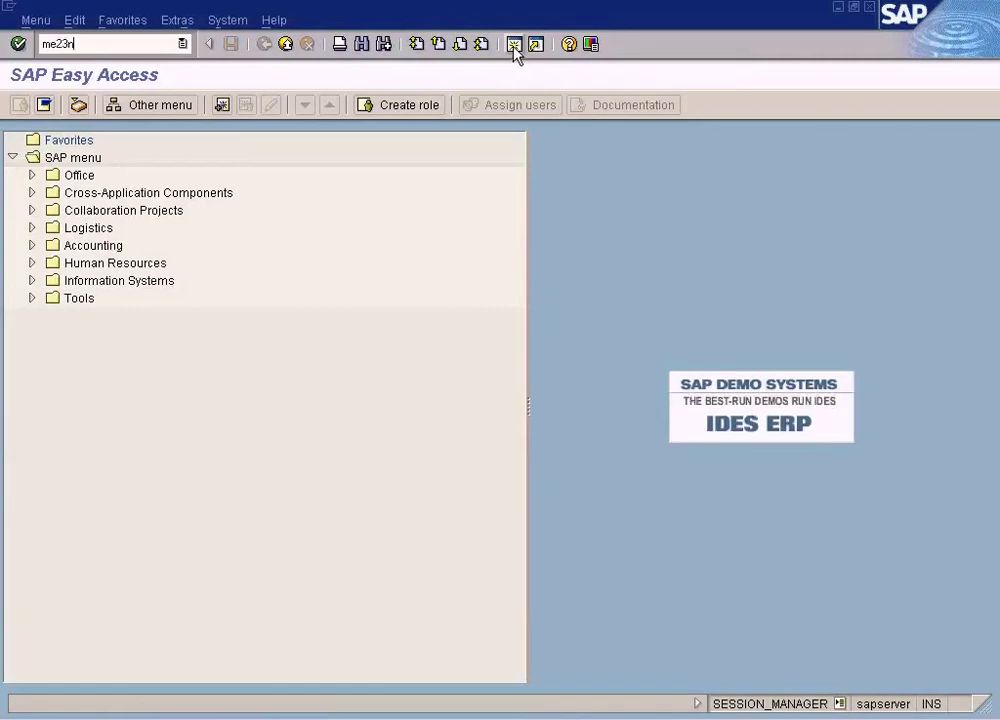
key("Return")
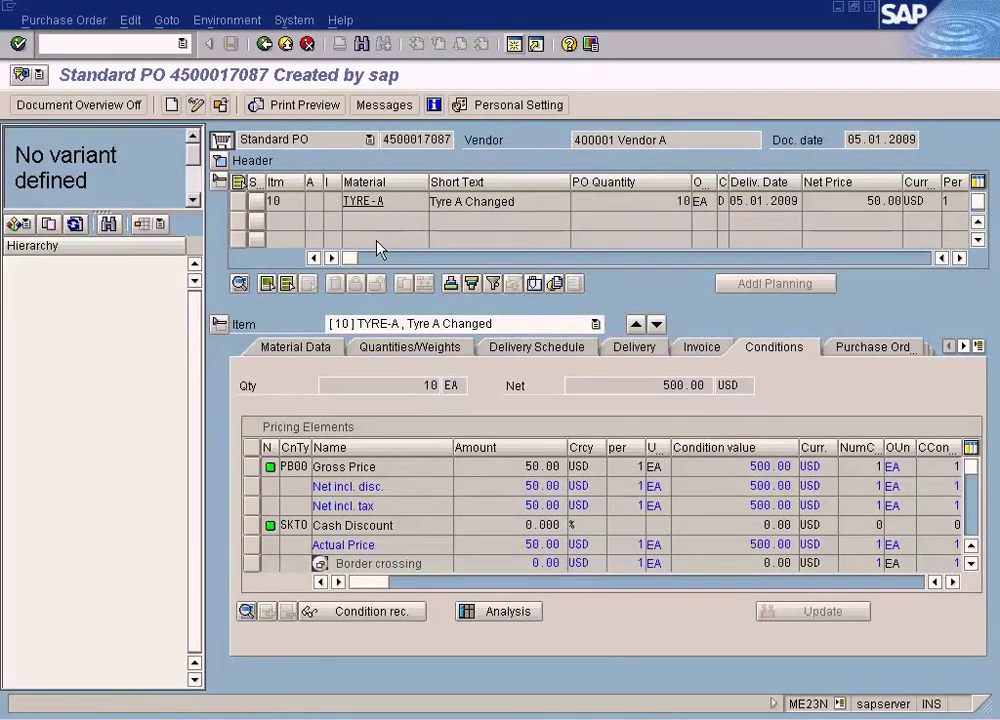
Display the purchase order with TYRE-C and TYRE-D, using the order number copied from Notepad.
left_click(219, 105)
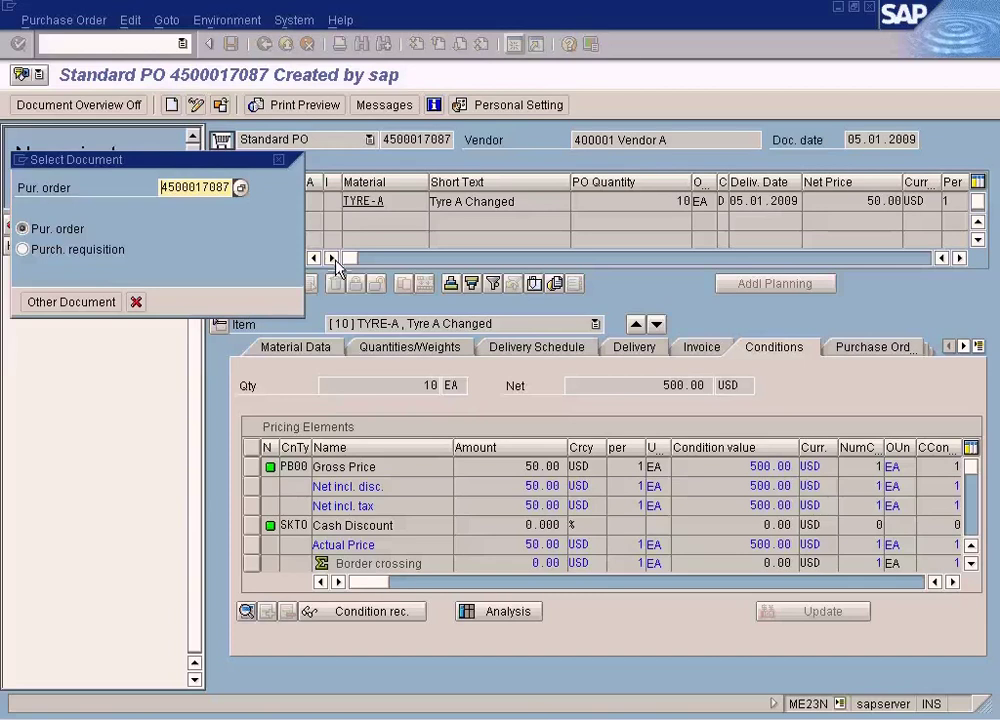
key("alt+Tab")
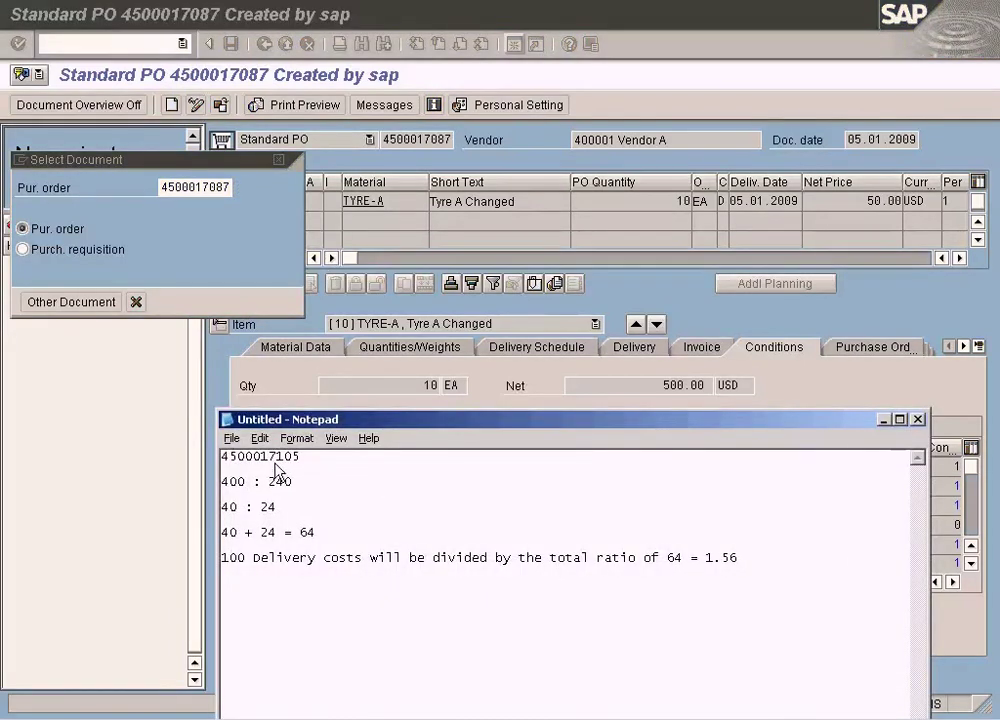
double_click(274, 460)
key("ctrl+c")
left_click(185, 196)
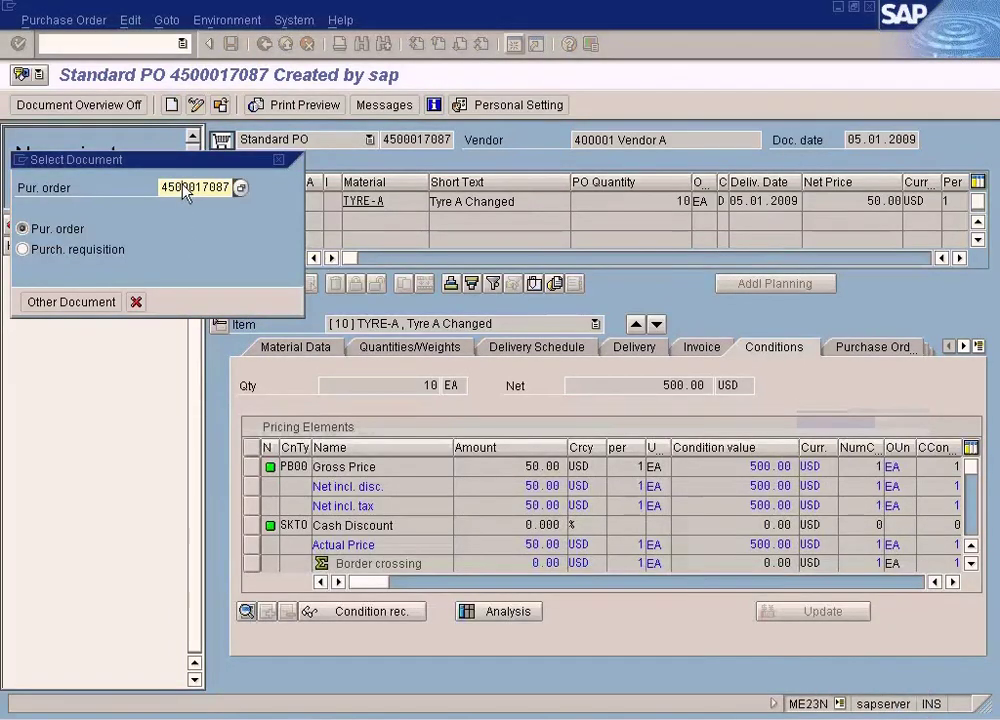
key("Delete")
key("ctrl+v")
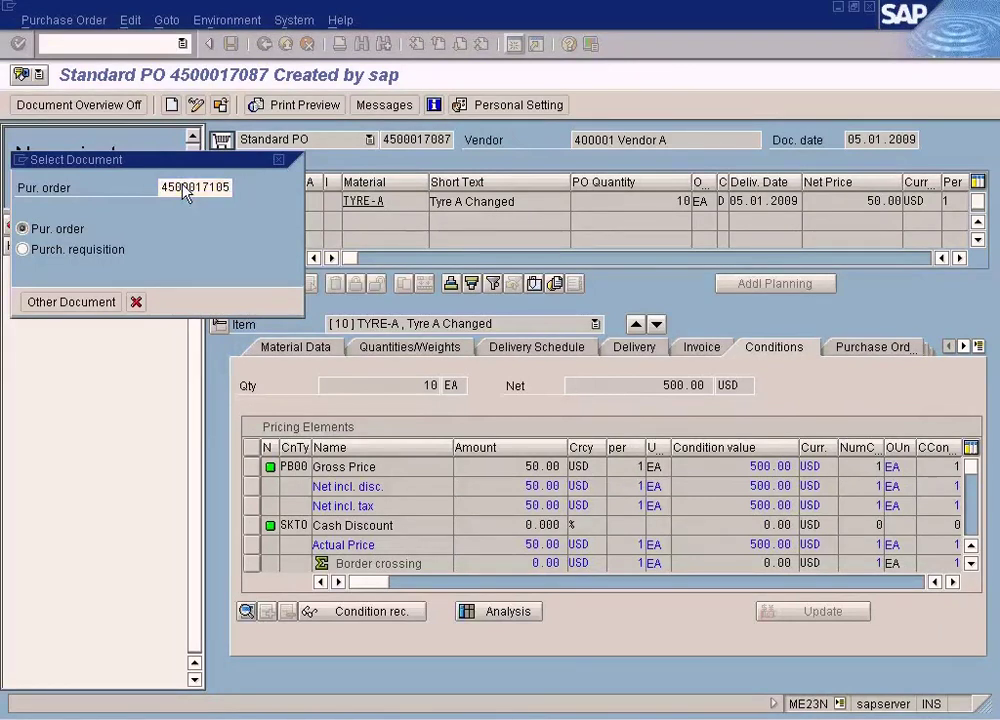
key("Return")
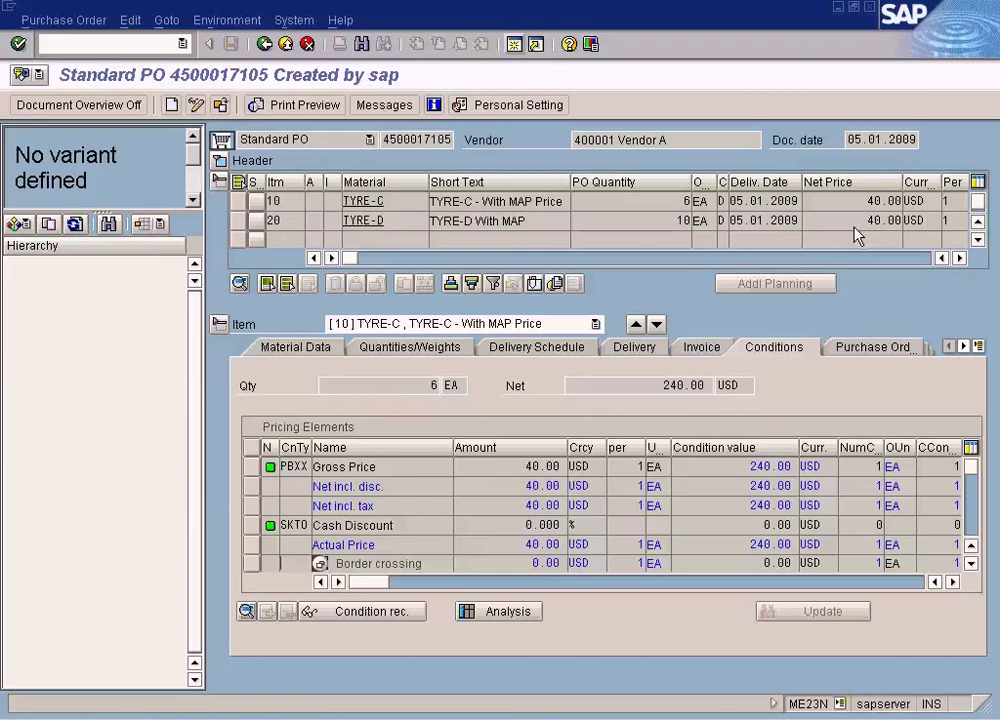
Bring up the Notepad ratio notes and Calculator, clear Calculator and move its window above the notes.
key("alt+Tab")
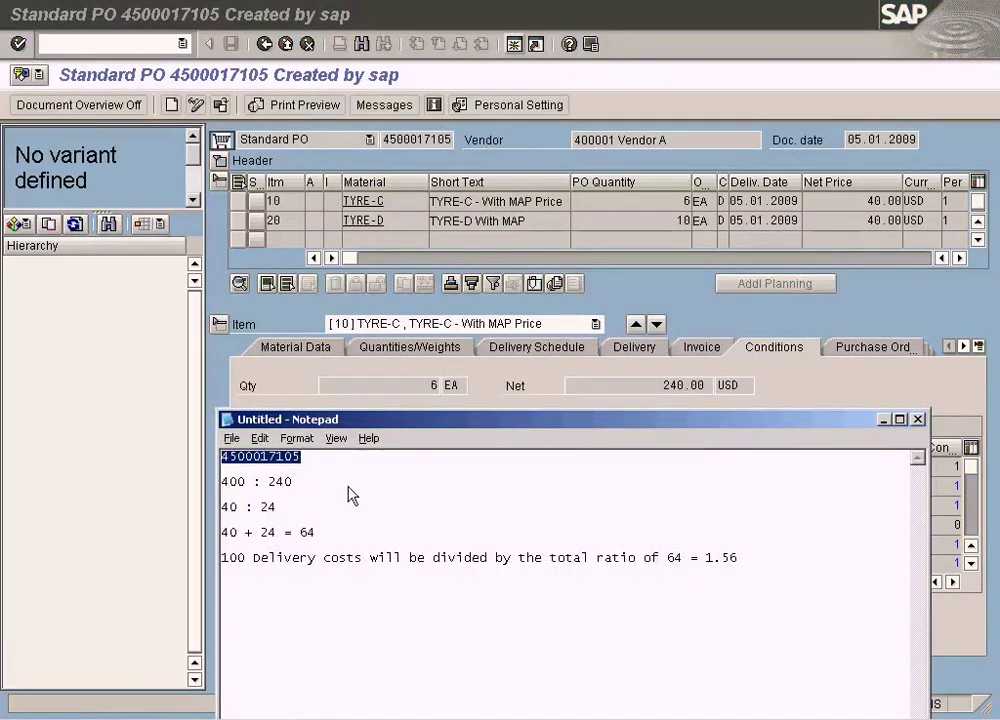
left_click(330, 484)
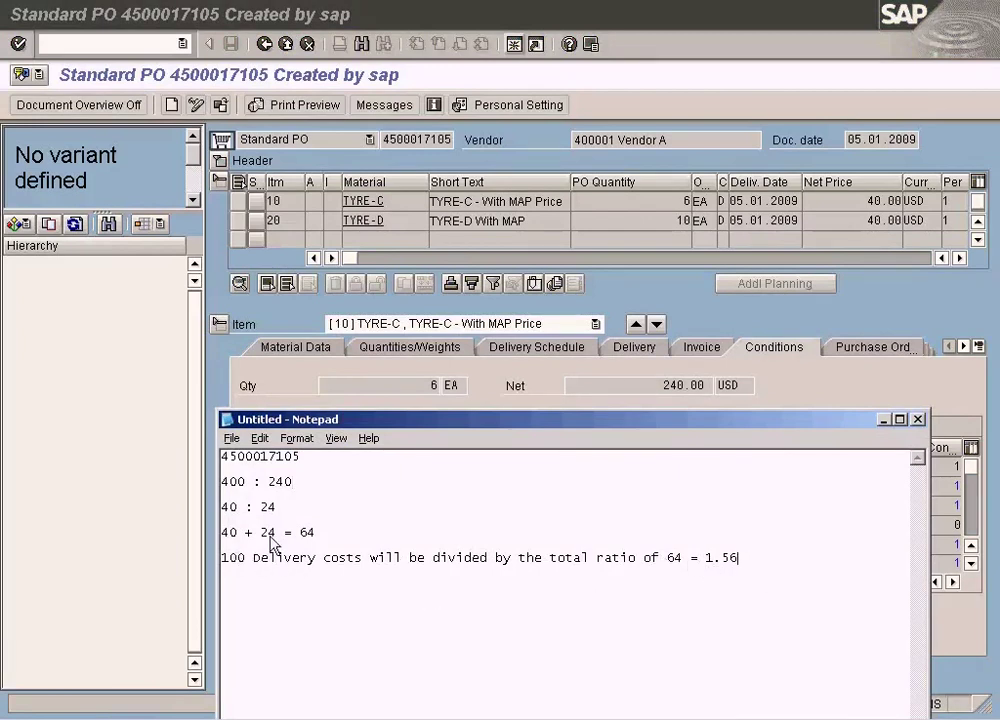
left_click(606, 719)
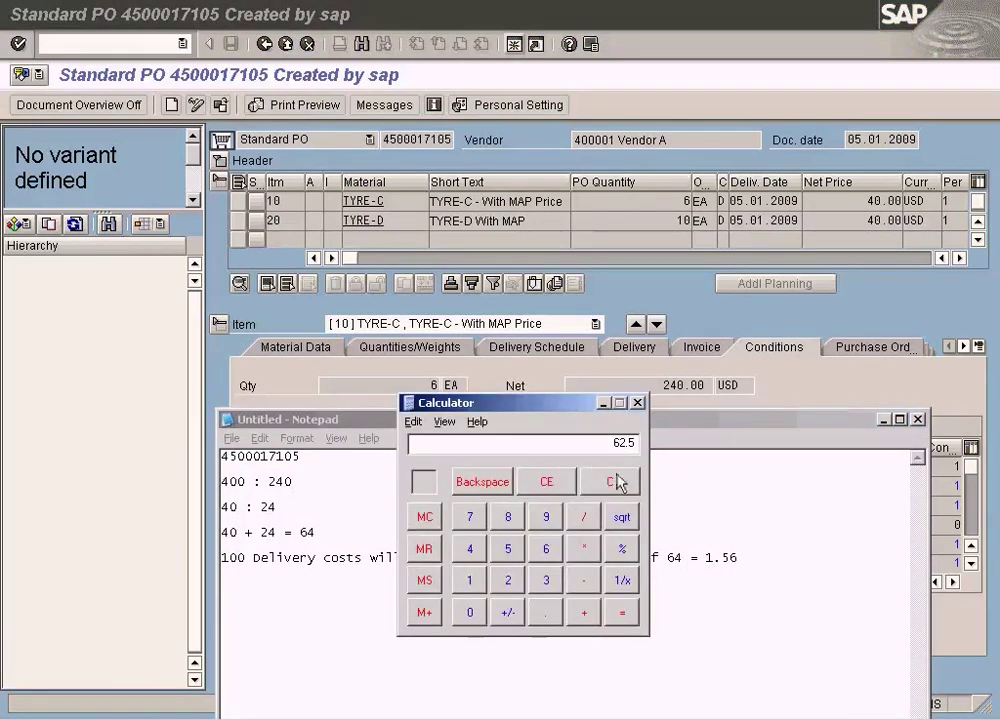
left_click(612, 481)
left_click_drag(556, 404, 477, 274)
Multiply TYRE-C's ratio share of 24 by the rounded factor 1.56 in Calculator.
left_click(405, 448)
left_click(465, 482)
left_click(440, 421)
left_click(450, 420)
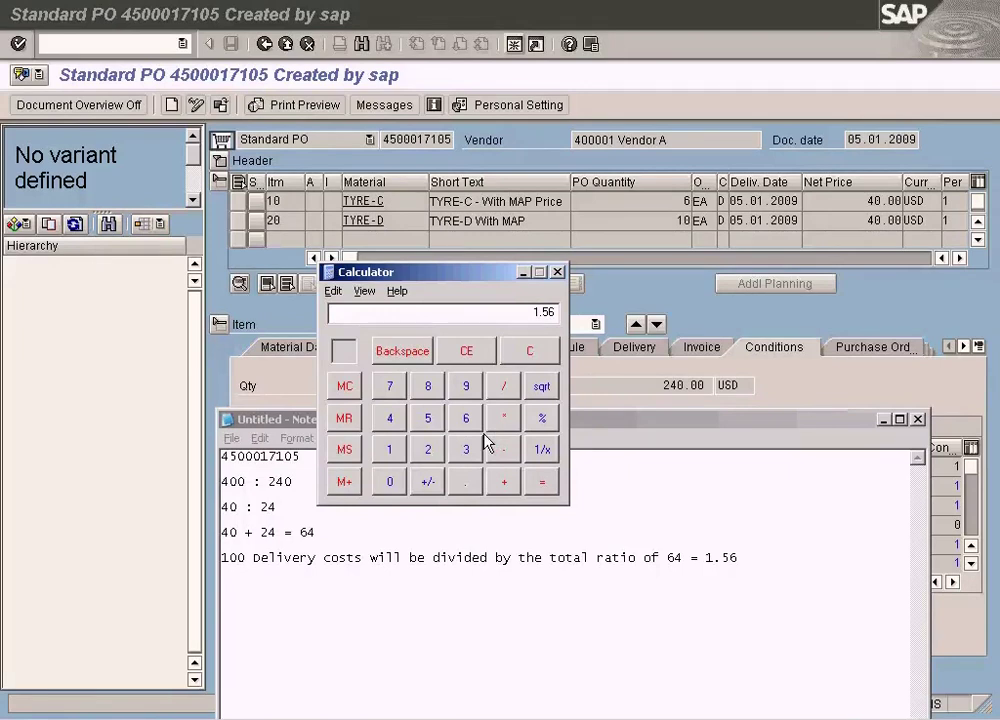
left_click(428, 449)
left_click(390, 418)
left_click(390, 482)
left_click(529, 350)
left_click(428, 449)
left_click(390, 418)
left_click(390, 449)
left_click(465, 482)
left_click(428, 418)
left_click(465, 418)
left_click(541, 482)
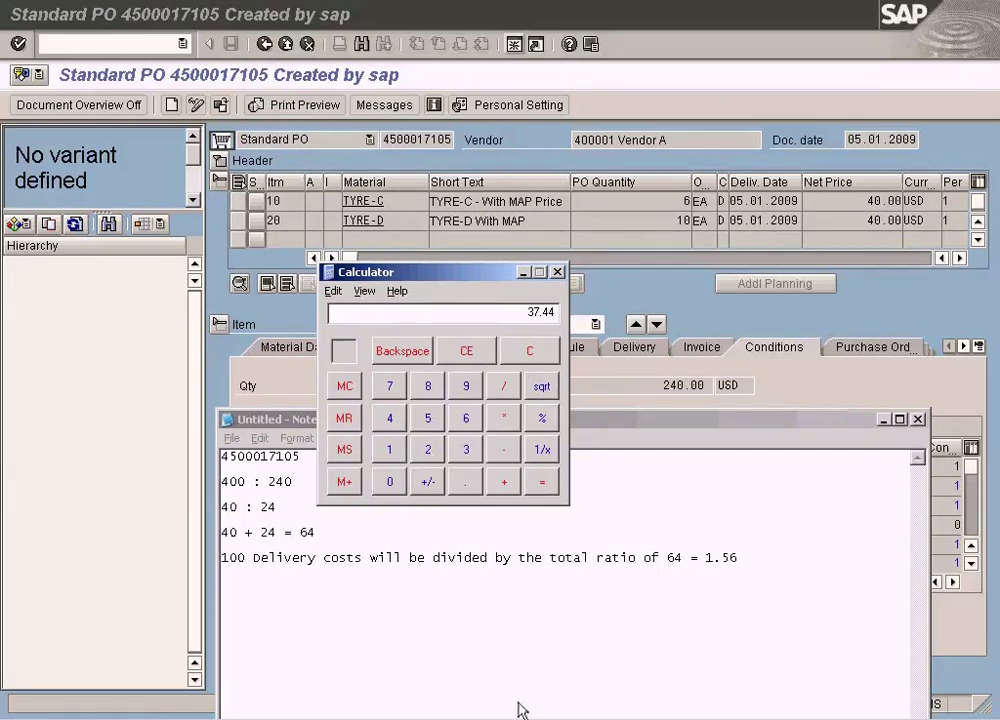
Switch to the simulated incoming invoice and compare TYRE-C's delivery cost with the Calculator result.
left_click(285, 712)
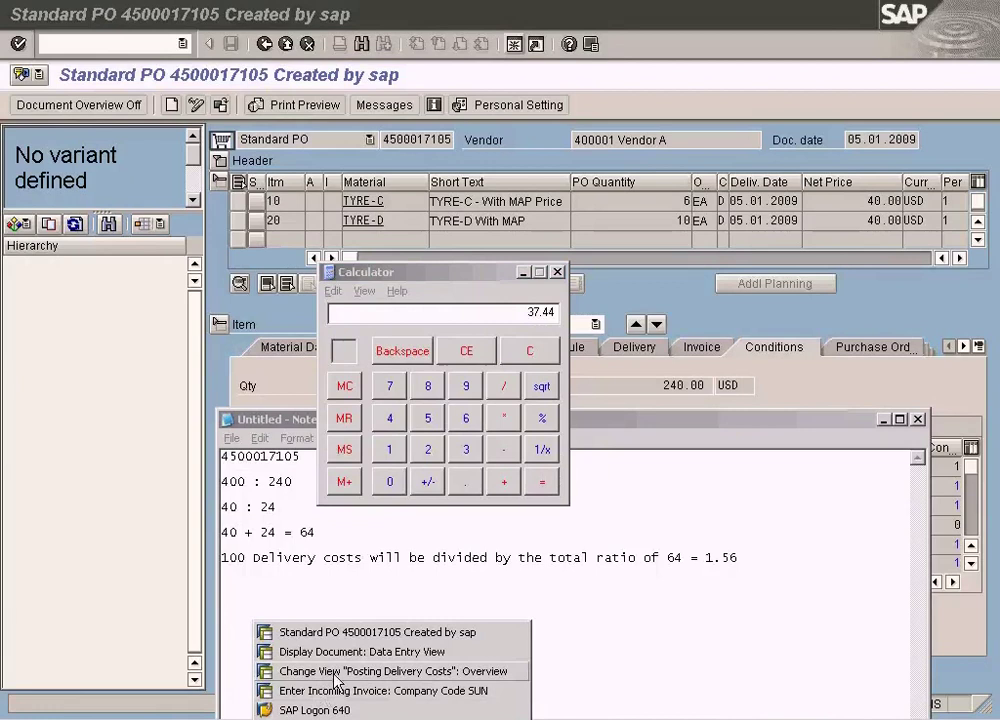
left_click(335, 677)
left_click(315, 710)
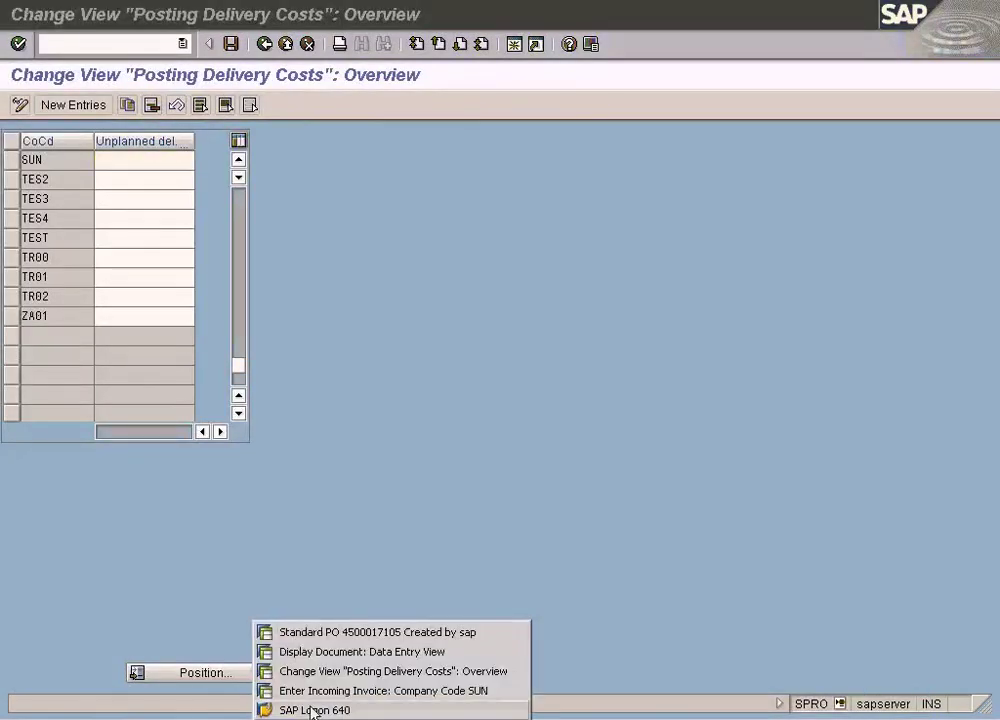
left_click(345, 687)
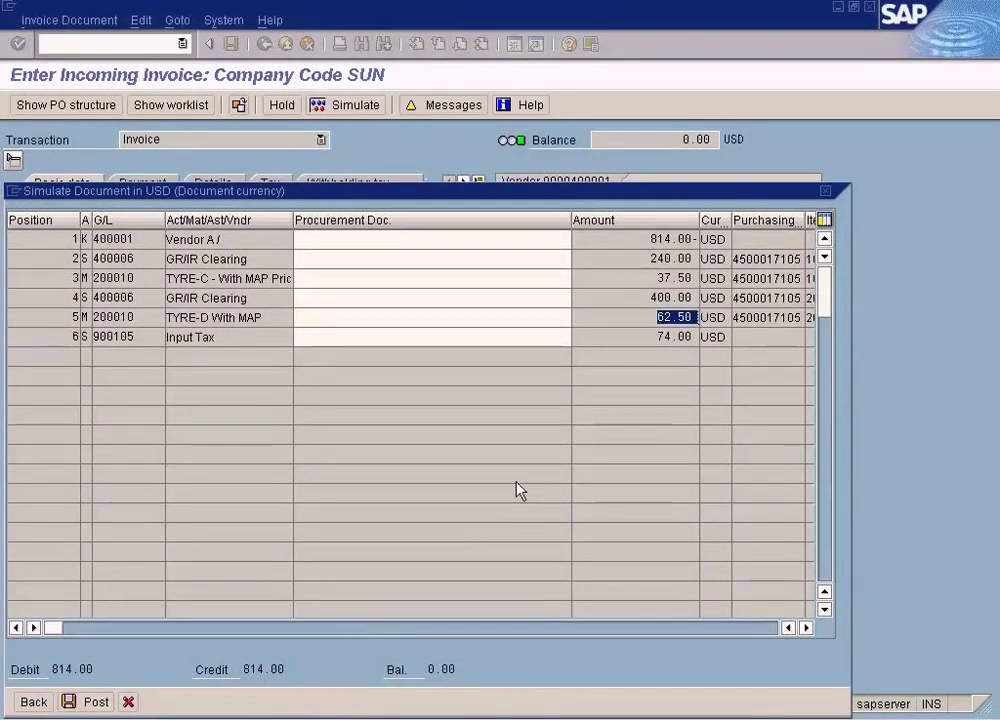
key("alt+Tab")
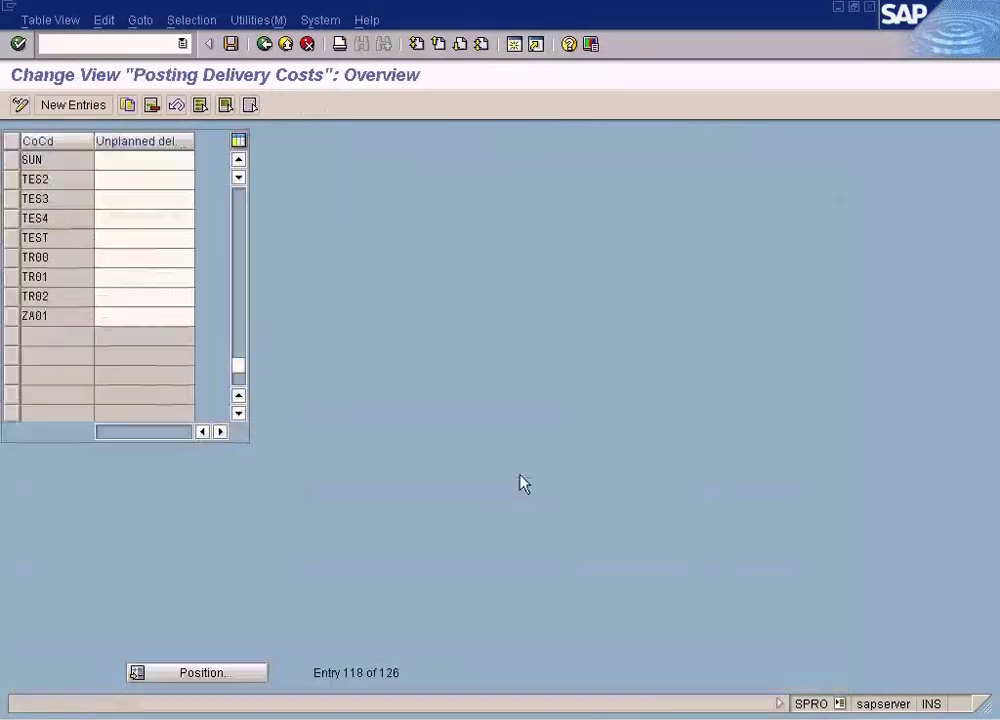
key("alt+Tab")
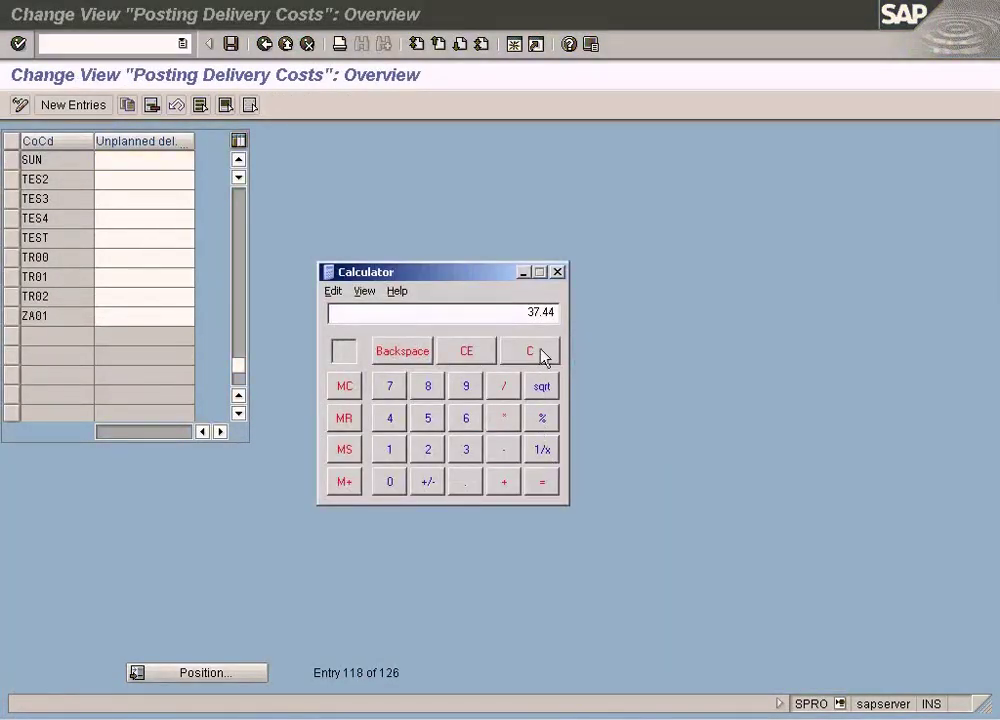
left_click(312, 718)
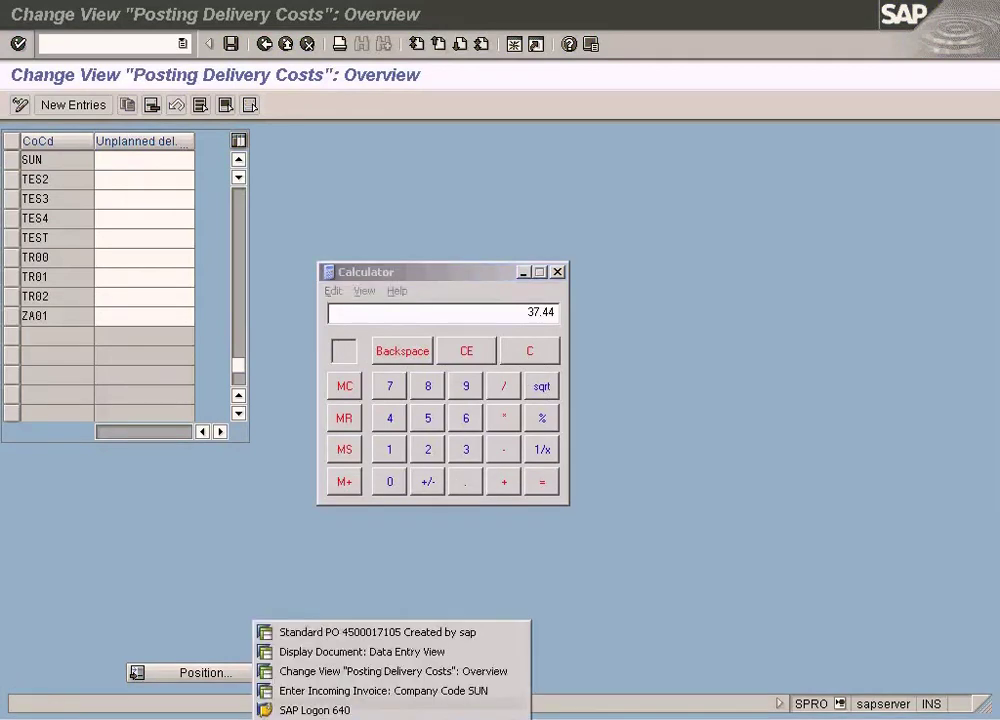
left_click(311, 694)
left_click_drag(655, 281, 704, 281)
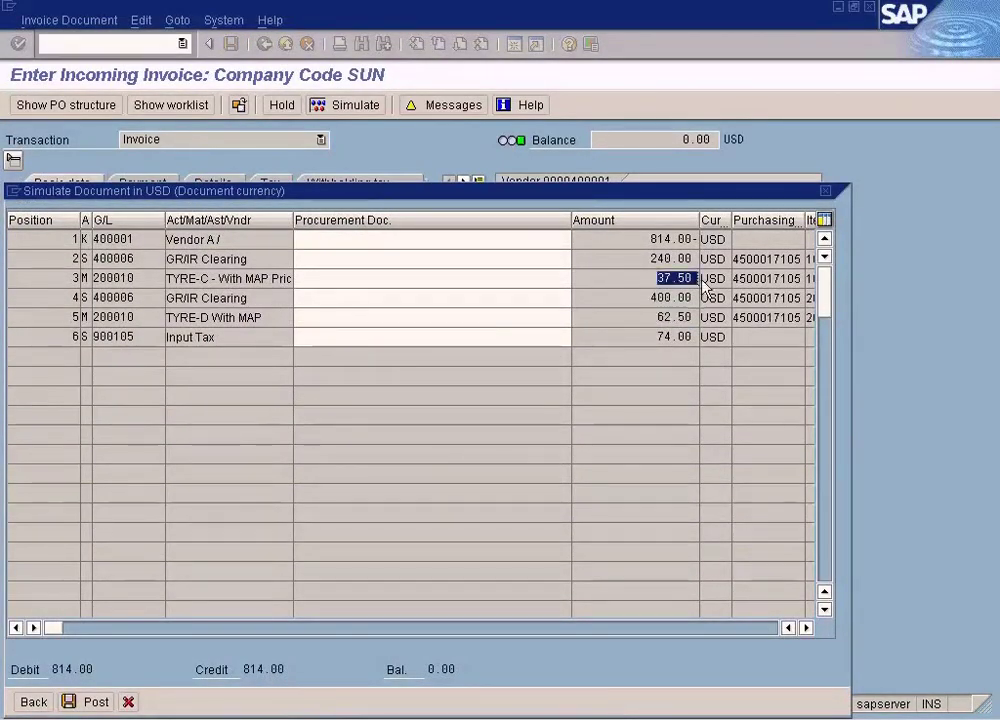
left_click(480, 718)
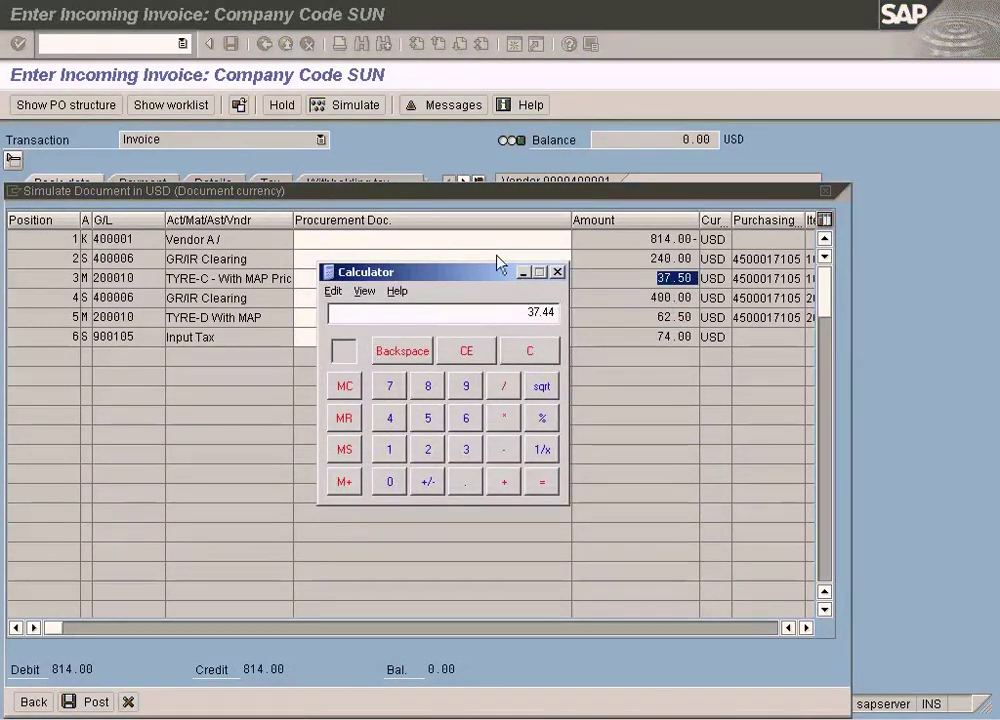
left_click_drag(480, 277, 500, 319)
left_click(549, 392)
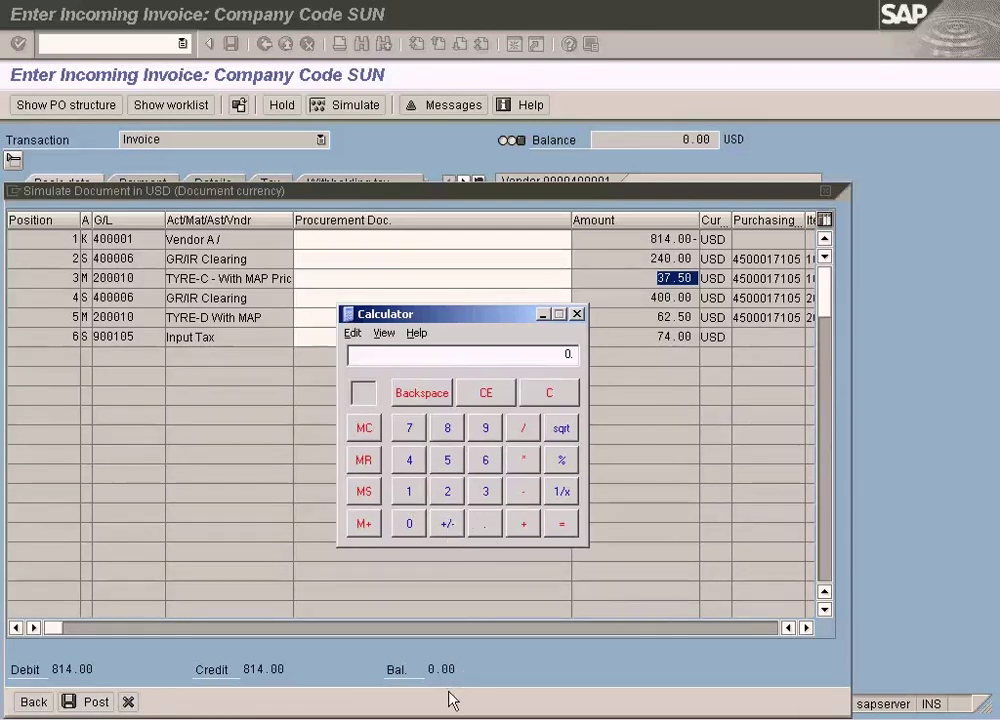
left_click(447, 497)
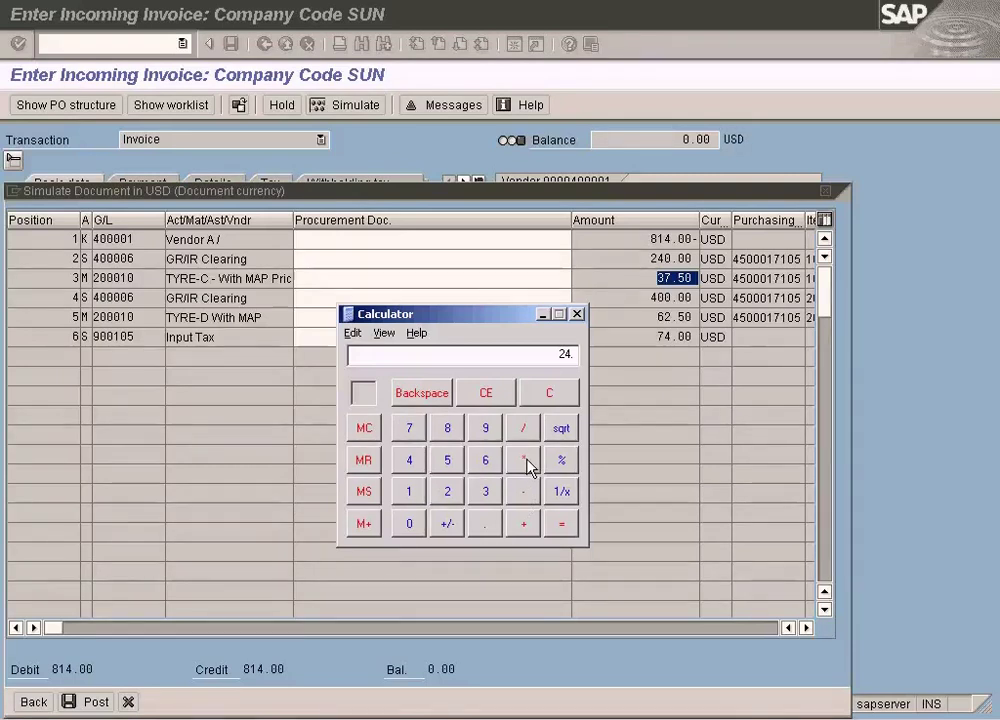
left_click(558, 400)
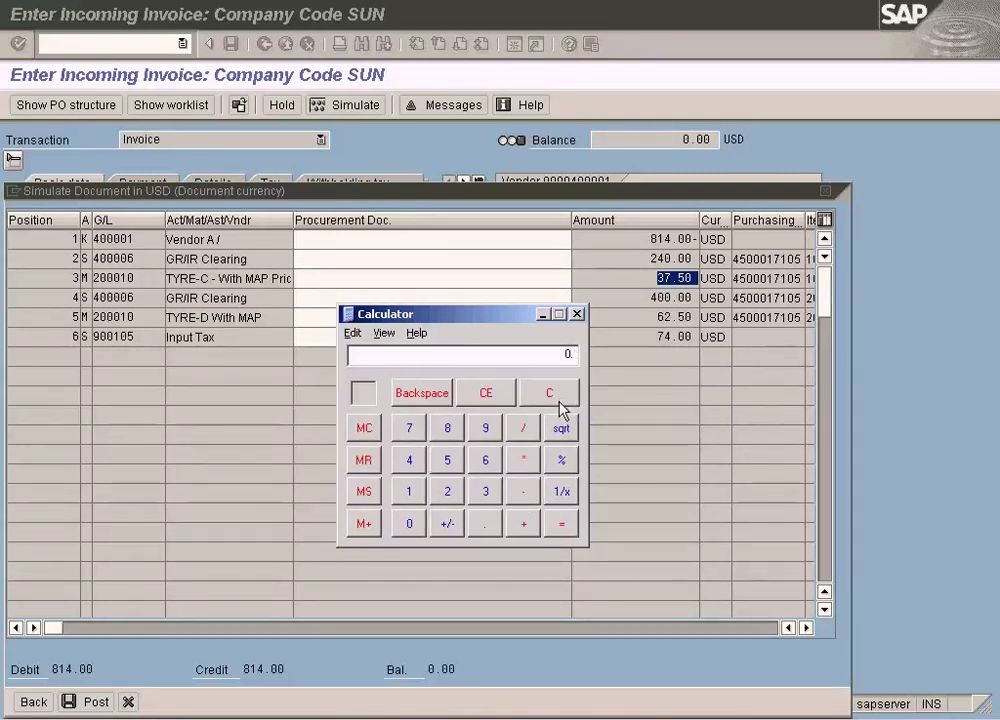
Switch to the Notepad ratio notes and place Calculator above them so both are readable.
key("alt+Tab")
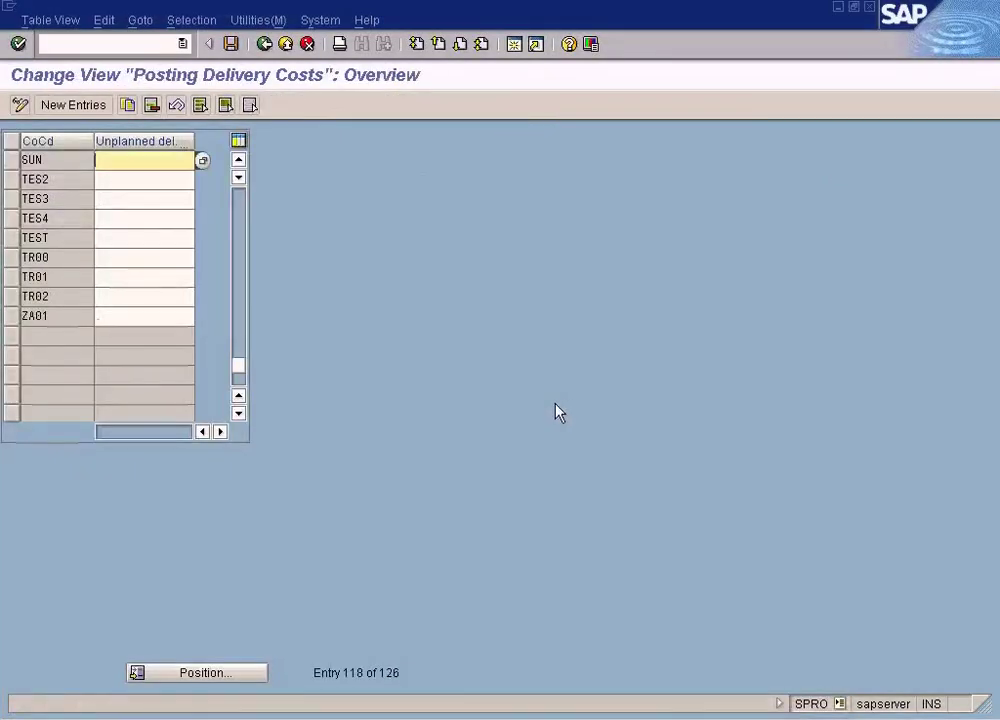
key("alt+Tab")
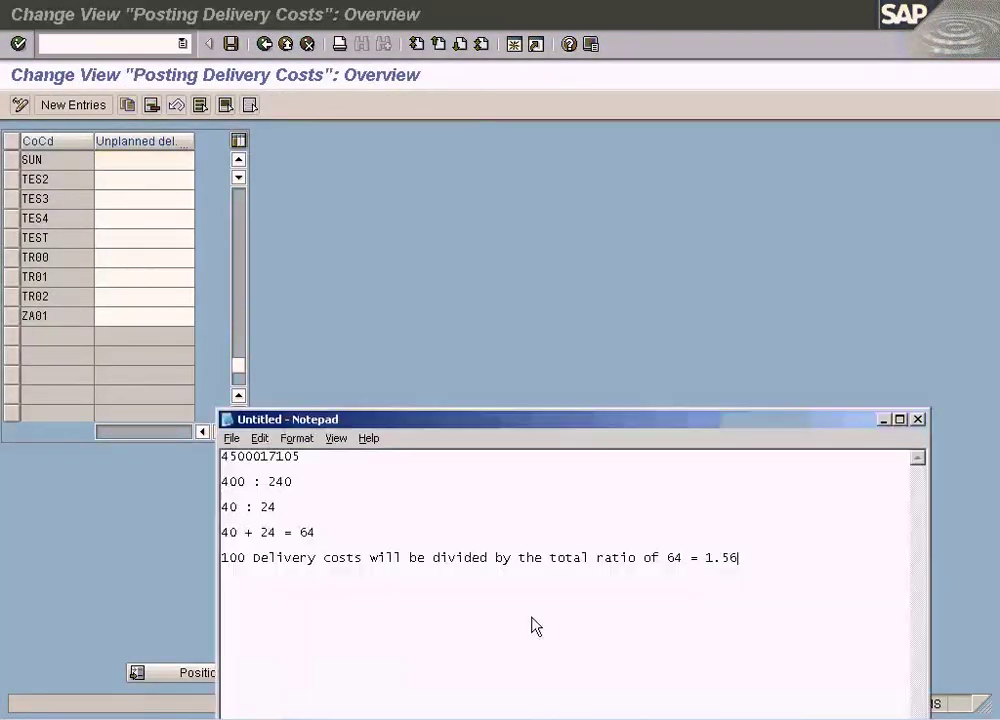
left_click(388, 485)
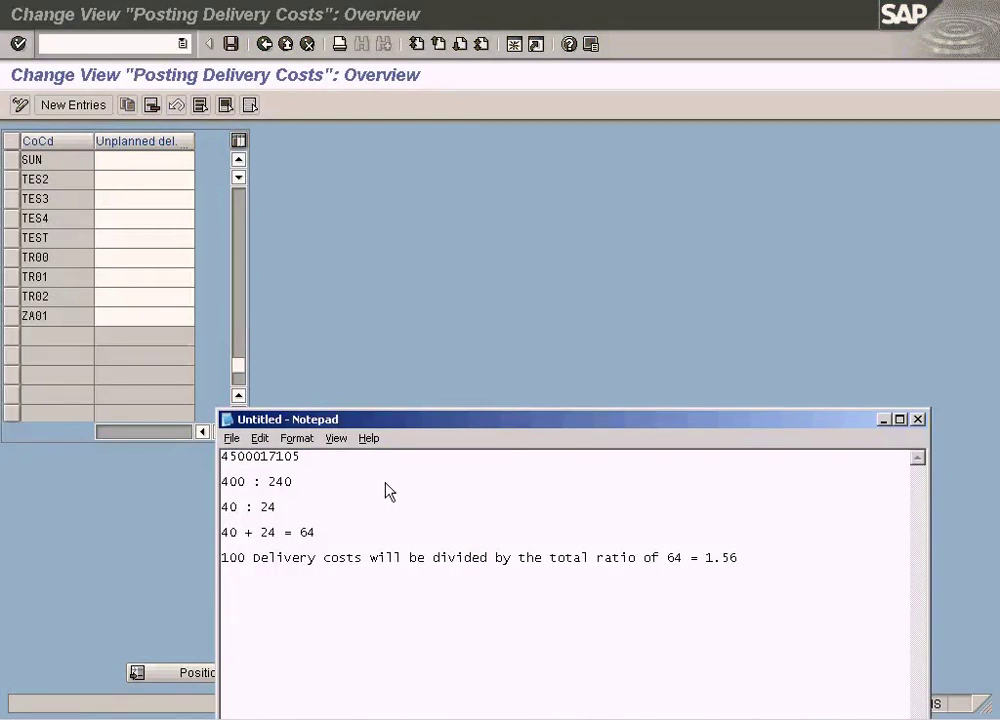
left_click(600, 712)
left_click_drag(460, 330, 565, 110)
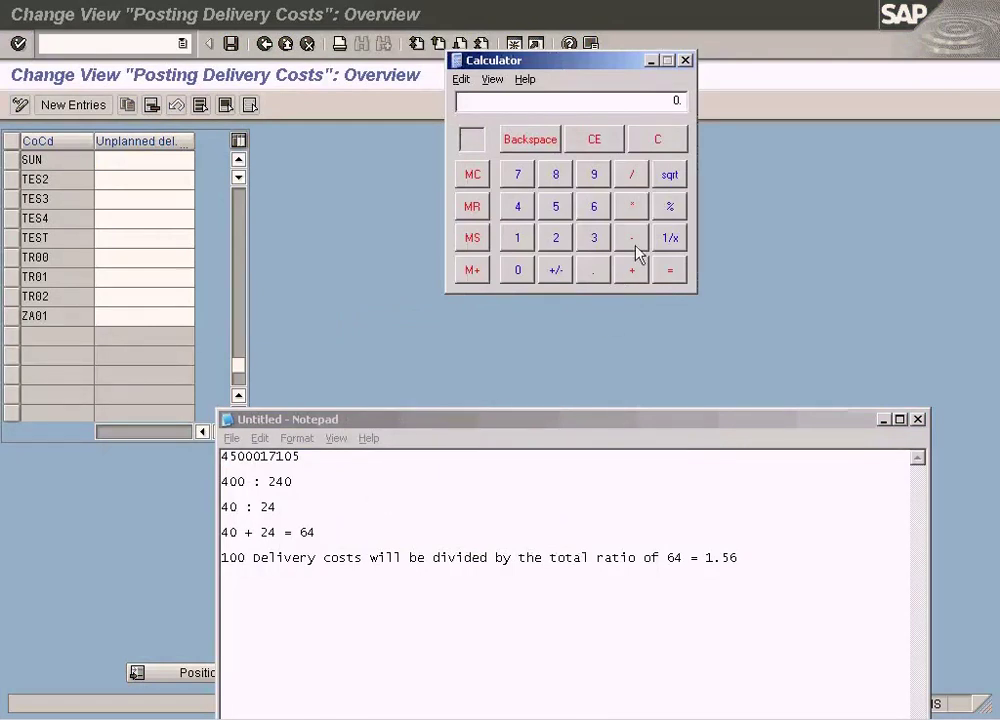
left_click(518, 206)
double_click(518, 270)
left_click(556, 237)
left_click(518, 206)
left_click(518, 270)
left_click(665, 268)
left_click(680, 142)
Add the two item values, 400 and 240, in Calculator.
left_click(520, 208)
double_click(520, 272)
left_click(636, 272)
left_click(556, 238)
left_click(518, 207)
left_click(522, 272)
left_click(669, 271)
Clear Calculator and divide the delivery costs of 100 by the total item value of 640.
left_click(655, 140)
left_click(517, 240)
left_click(517, 272)
left_click(517, 272)
left_click(593, 208)
left_click(517, 208)
left_click(517, 268)
left_click(669, 270)
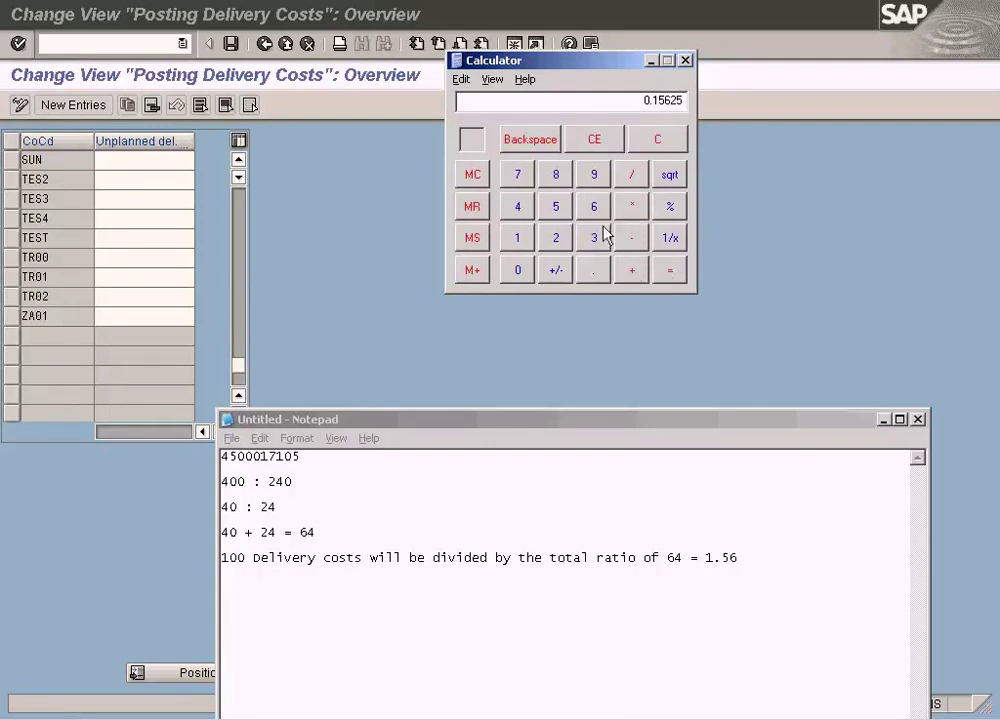
Apply the calculated factor to TYRE-C's item value of 240 and clear Calculator.
left_click(557, 240)
left_click(517, 207)
left_click(519, 270)
left_click(657, 141)
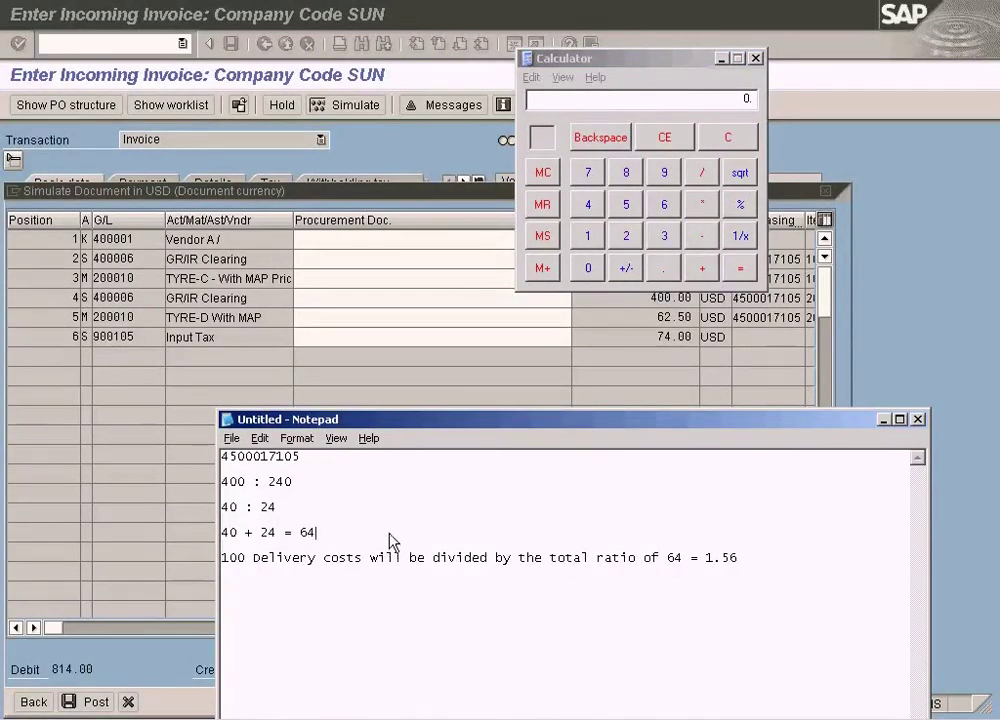
Delete the "40 + 24 = 64" and "40 : 24" lines from the Notepad notes.
key("shift+End")
key("Delete")
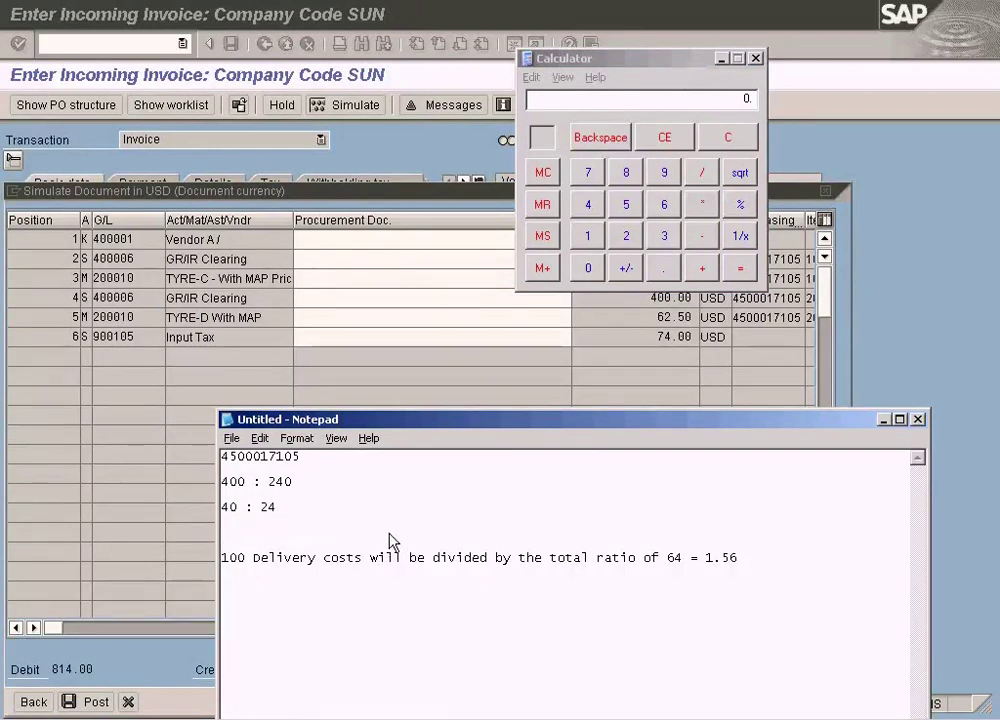
key("Delete")
key("Delete")
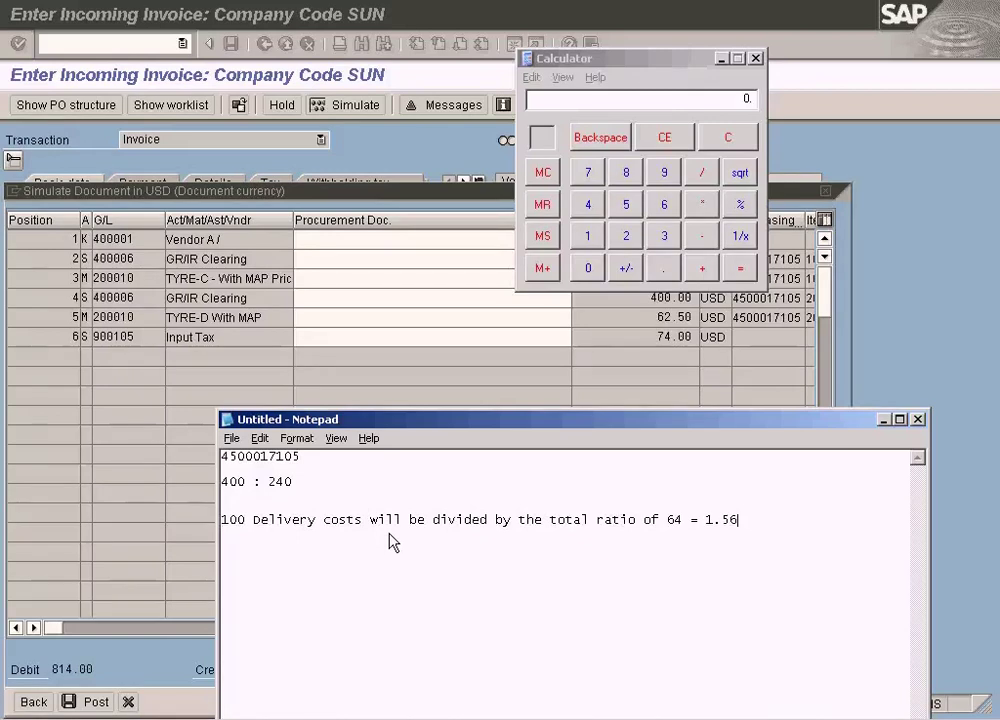
Reword the Notepad note on delivery costs to read "100 Delivery costs will be calculated by the above ratio.".
key("BackSpace")
key("BackSpace")
key("BackSpace")
key("BackSpace")
key("BackSpace")
key("BackSpace")
key("BackSpace")
key("BackSpace")
key("BackSpace")
key("BackSpace")
key("BackSpace")
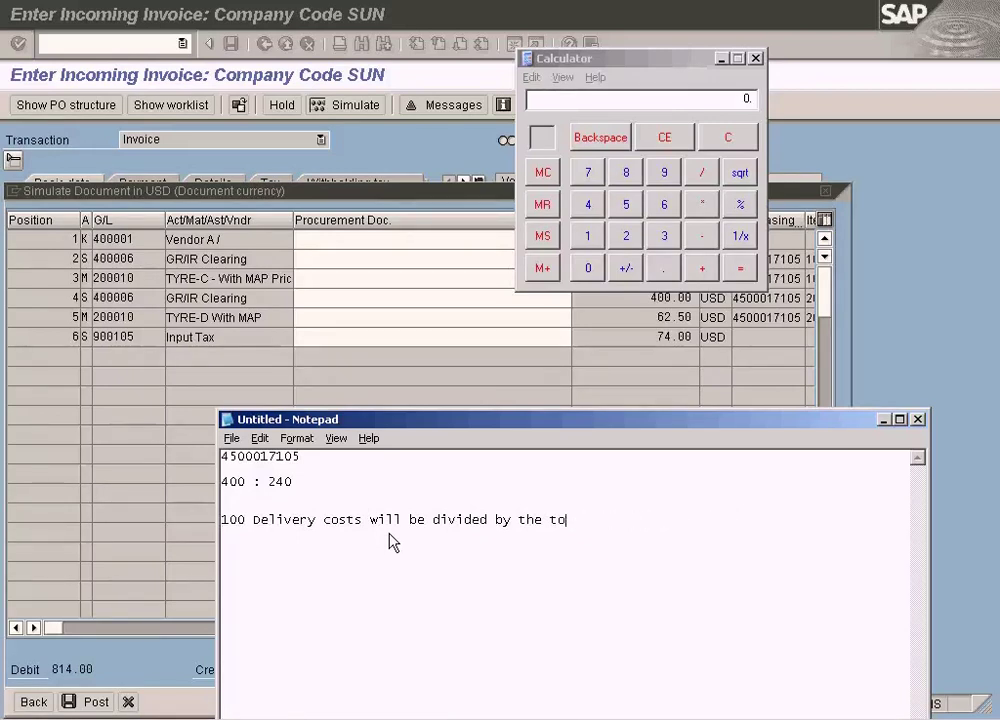
key("BackSpace")
key("BackSpace")
key("BackSpace")
key("BackSpace")
key("BackSpace")
key("BackSpace")
key("BackSpace")
key("BackSpace")
key("BackSpace")
key("BackSpace")
key("BackSpace")
key("BackSpace")
key("BackSpace")
key("BackSpace")
key("BackSpace")
key("BackSpace")
key("BackSpace")
key("BackSpace")
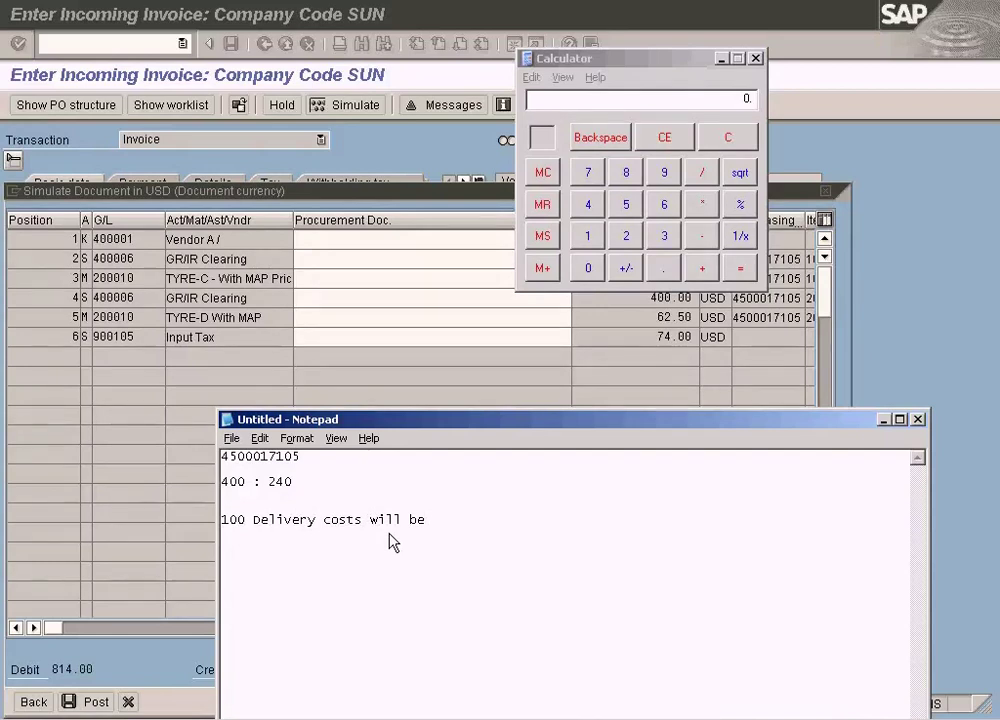
type("calculated ")
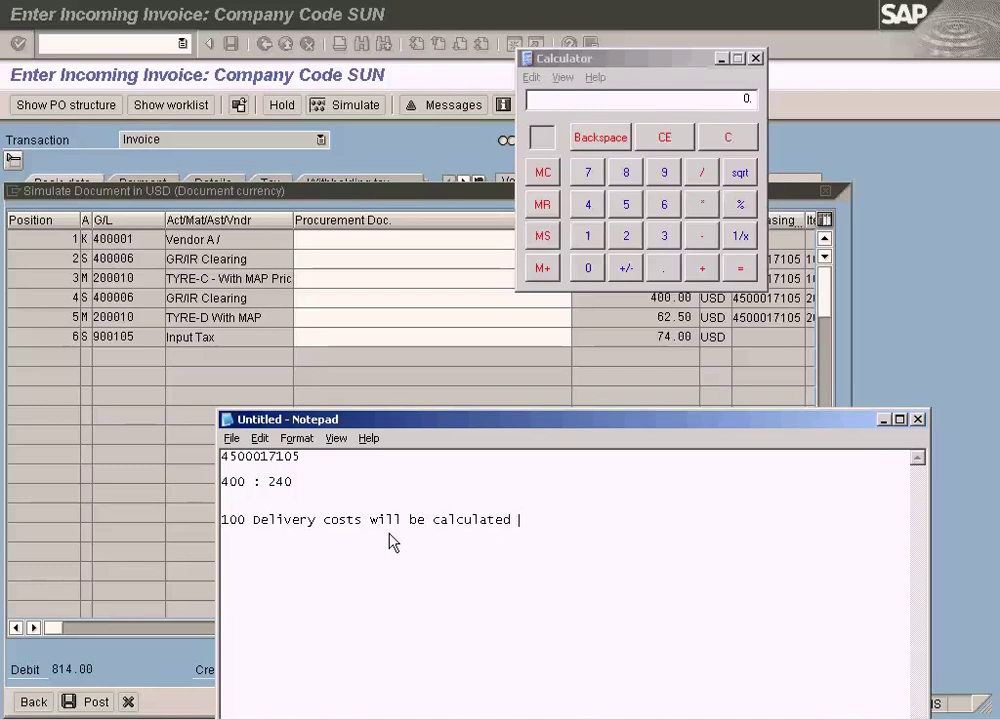
type("by the above ratio.")
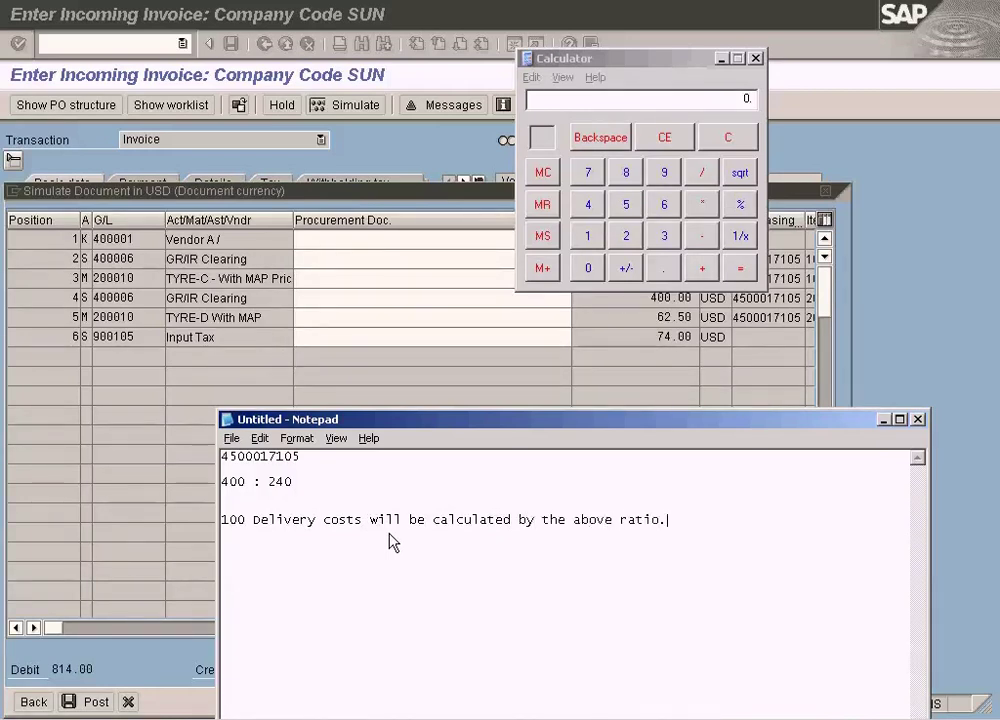
key("Return")
key("Return")
Add a line reading 640 below the delivery costs sentence and append "= 640" to the "400 : 240" line.
left_click(324, 485)
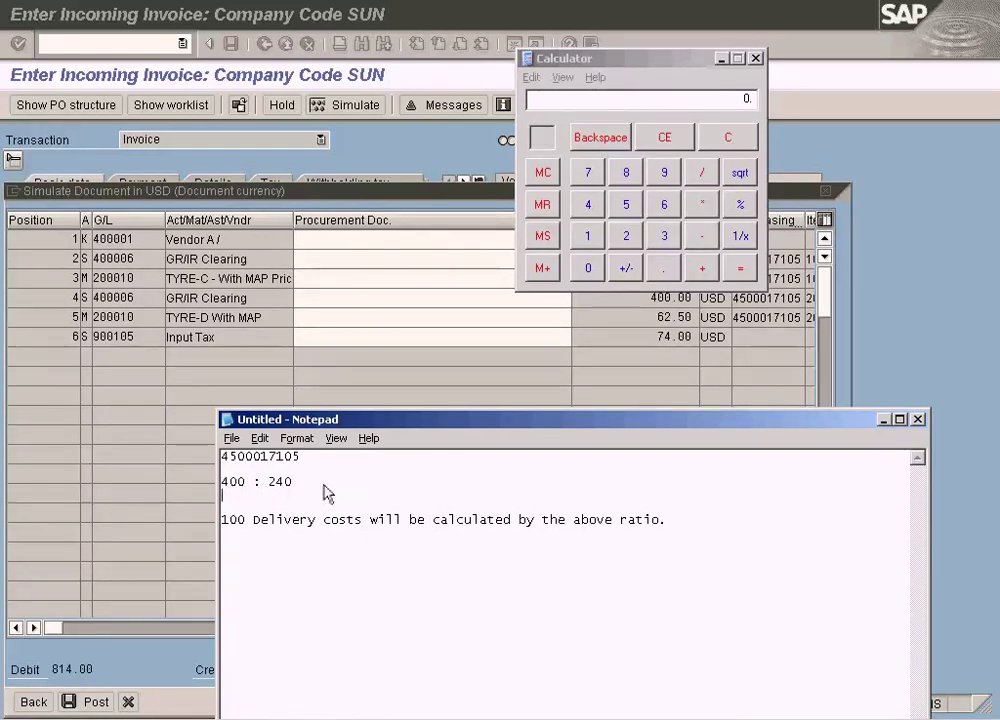
left_click(294, 553)
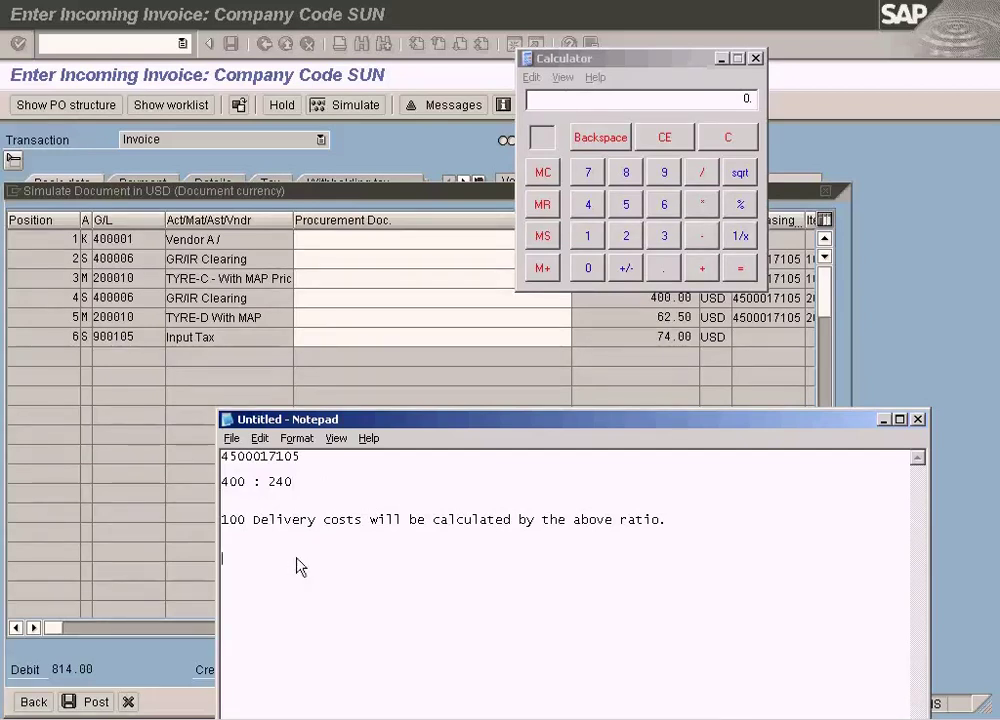
left_click_drag(221, 484, 239, 483)
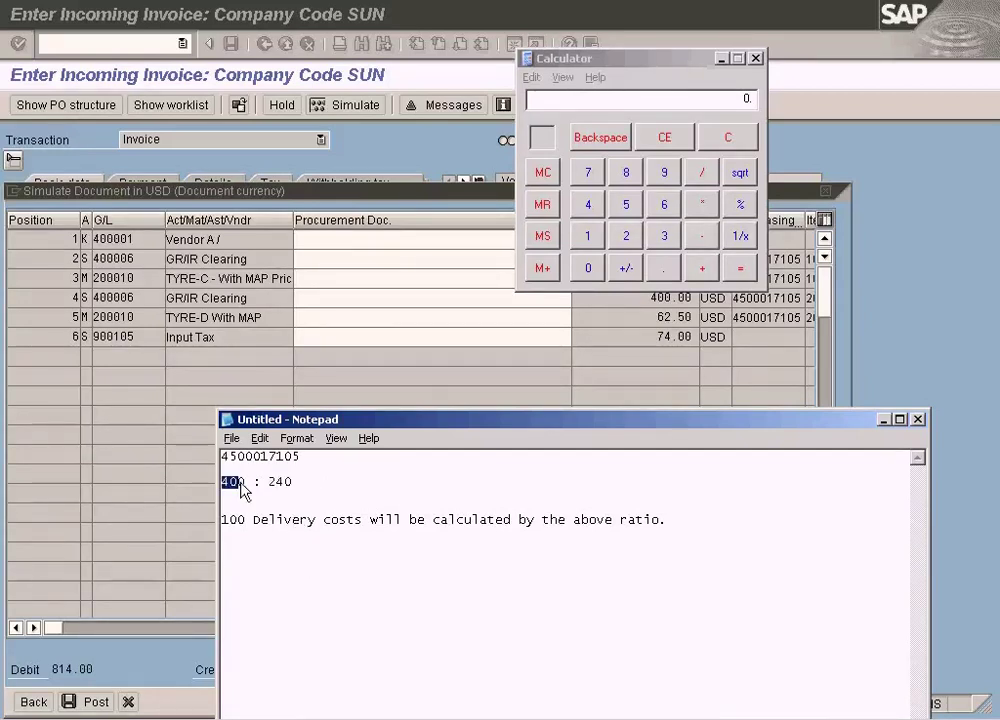
left_click(312, 482)
left_click(302, 562)
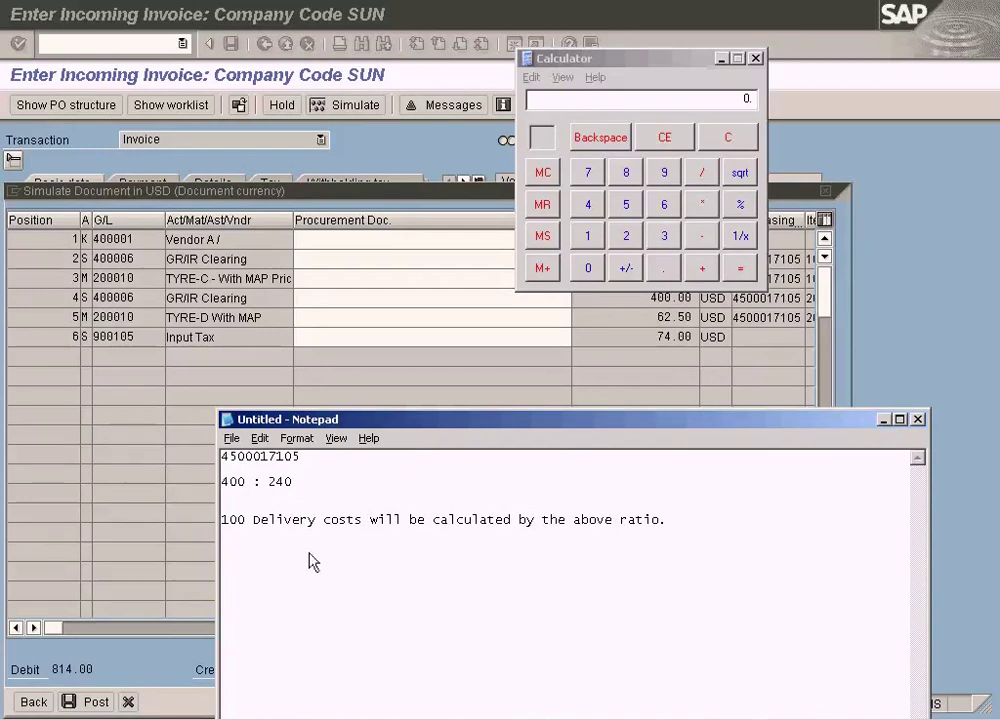
type("640")
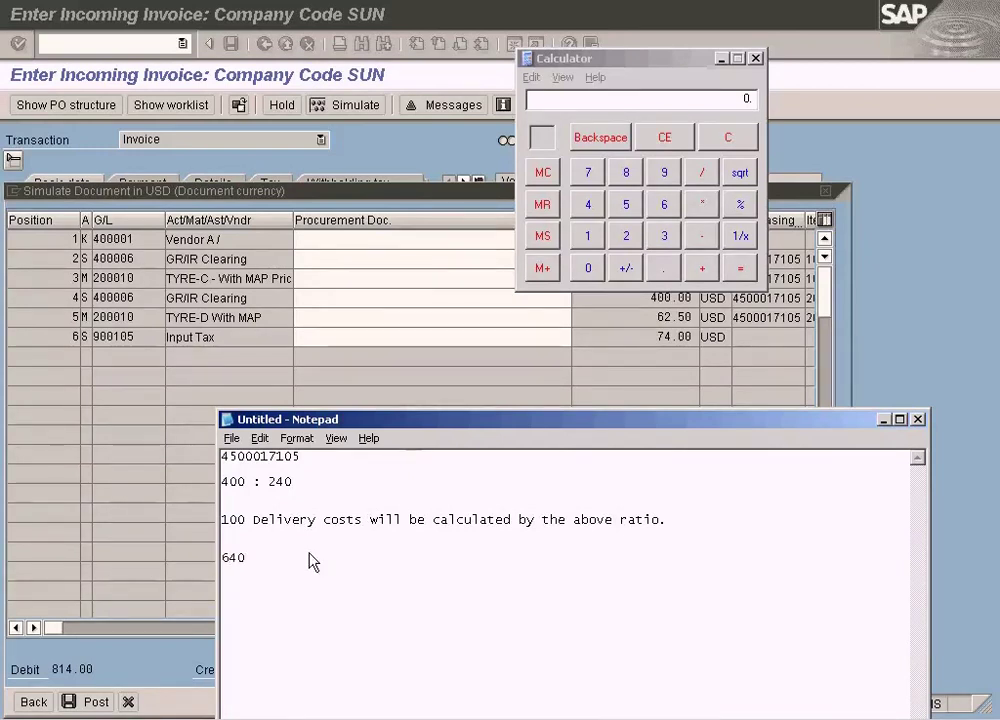
left_click(339, 489)
type("640")
Expand the separate 640 line into the formula "Tyre-D = (400/640) x 100".
key("Down")
key("Down")
key("Down")
key("Return")
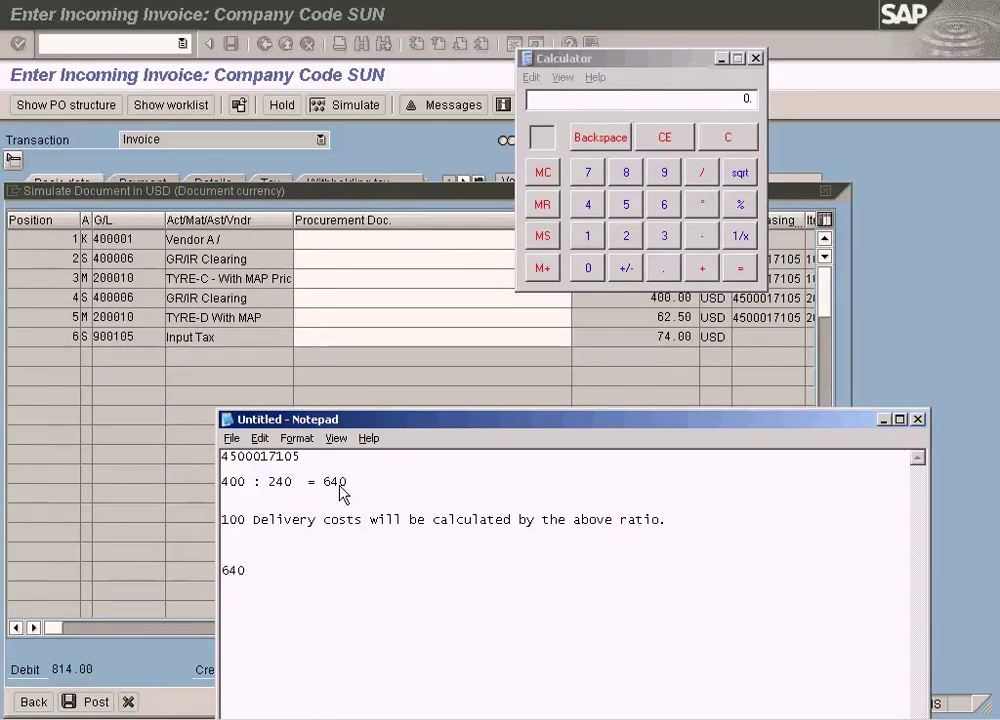
type("400/")
key("Delete")
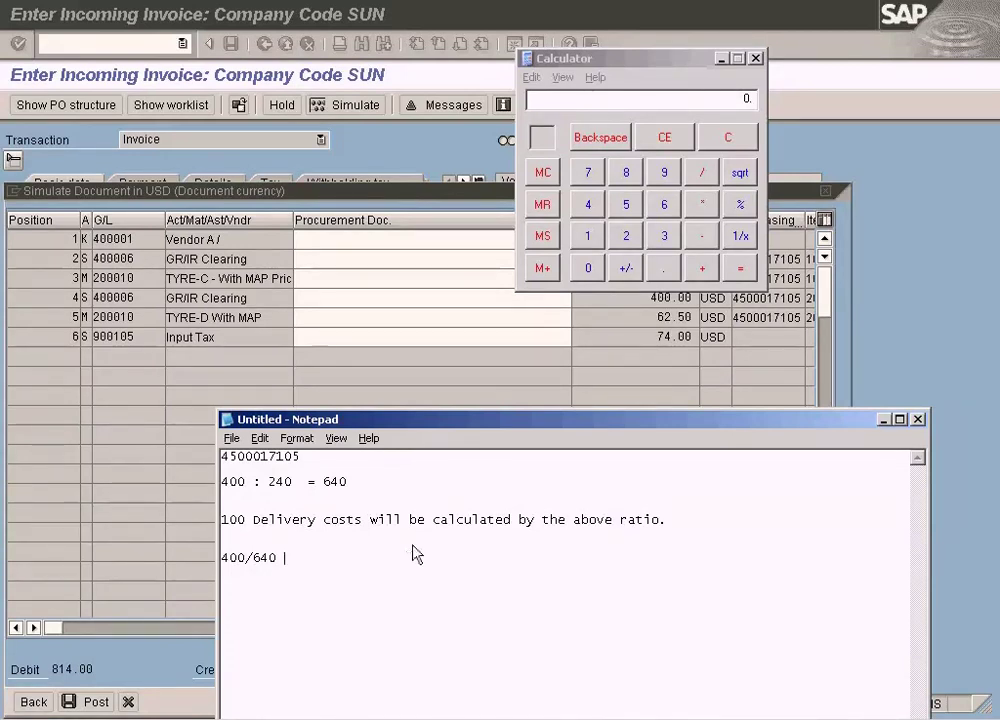
key("Home")
type("(")
key("End")
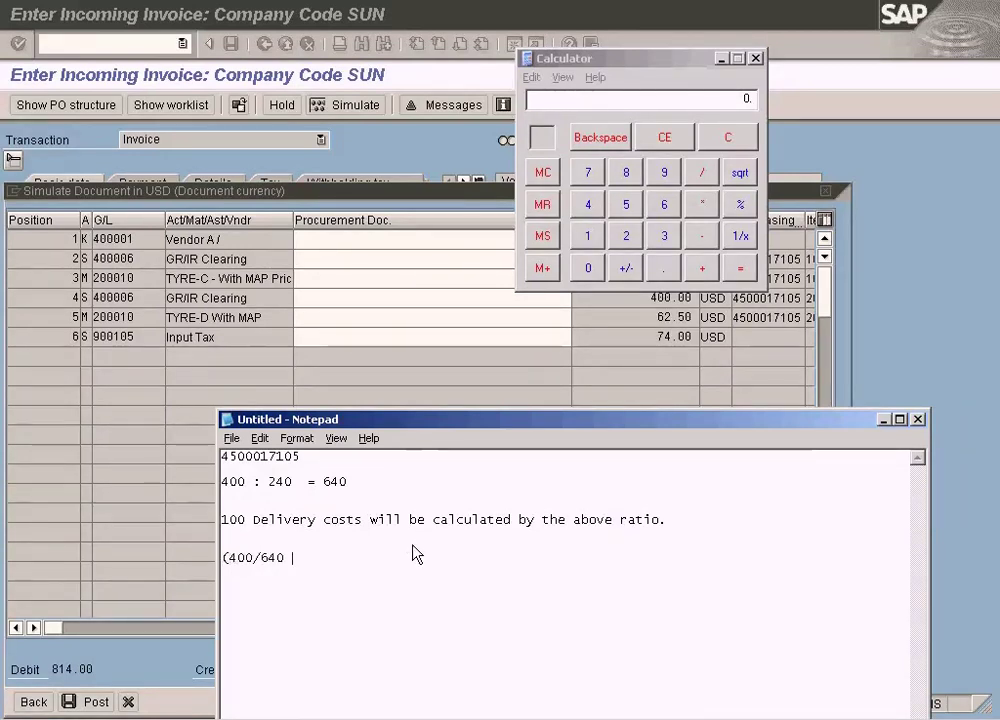
type(")")
key("Home")
type("Tyre-")
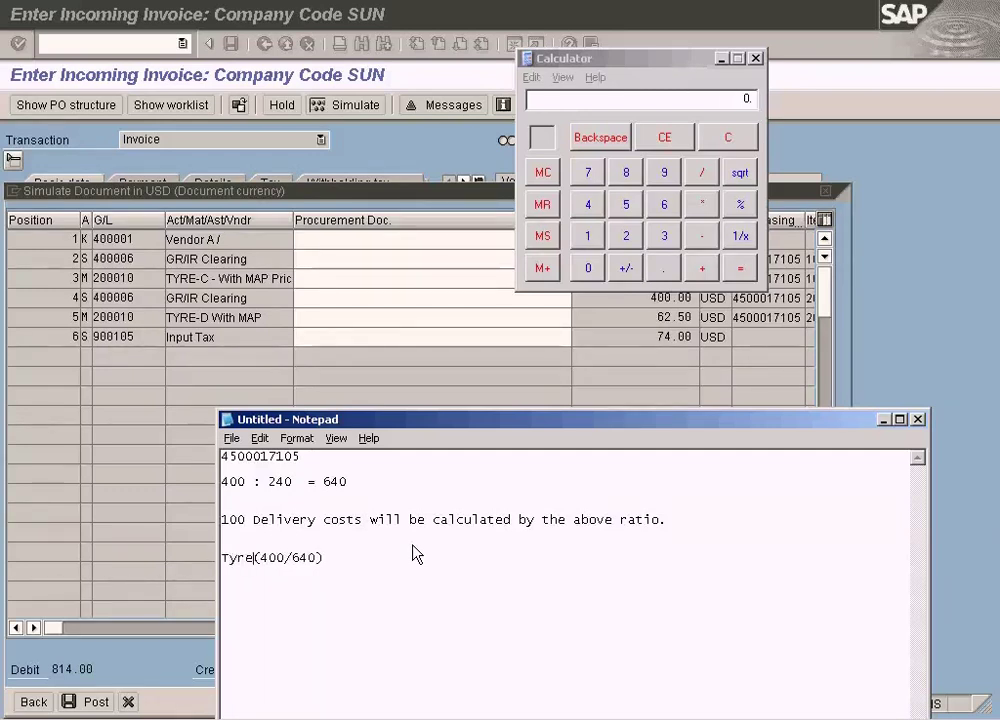
key("BackSpace")
type("D =")
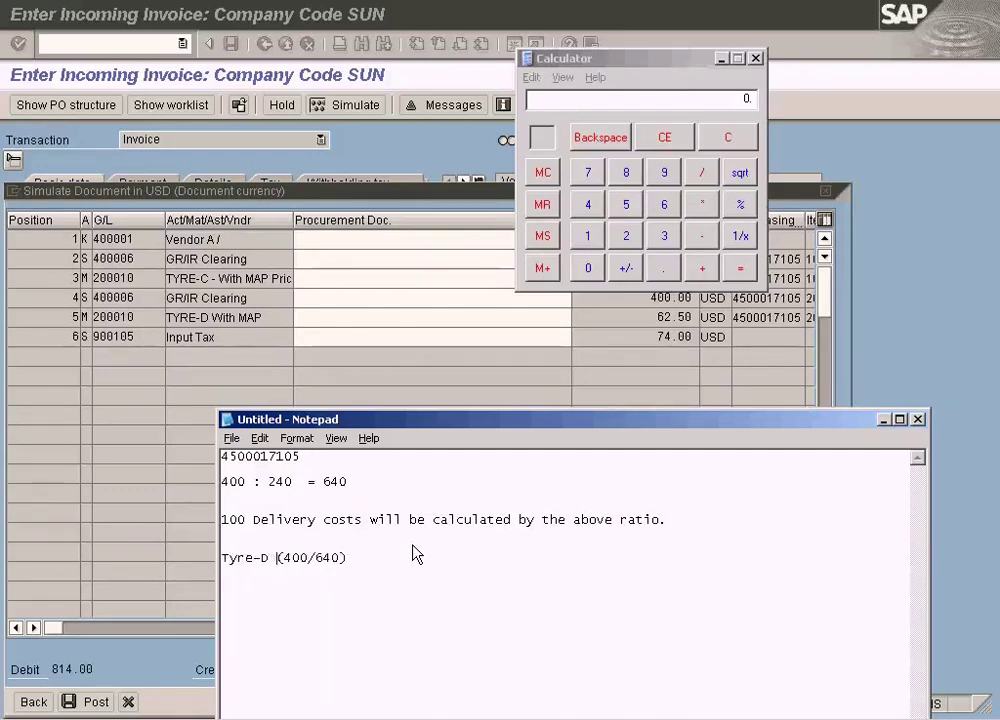
key("End")
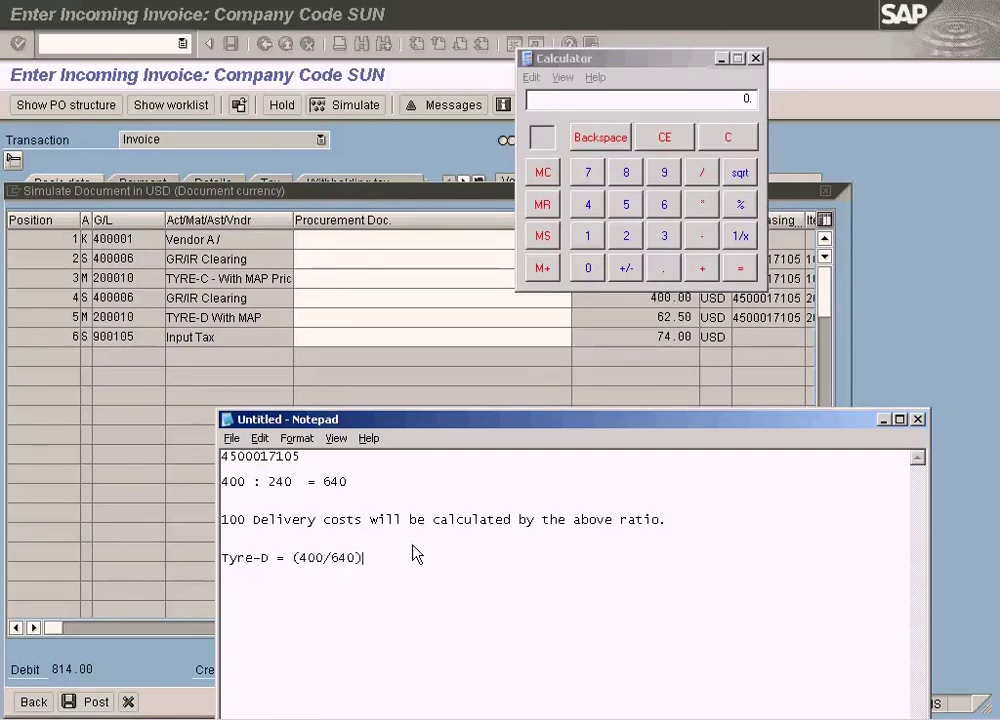
type("x 100")
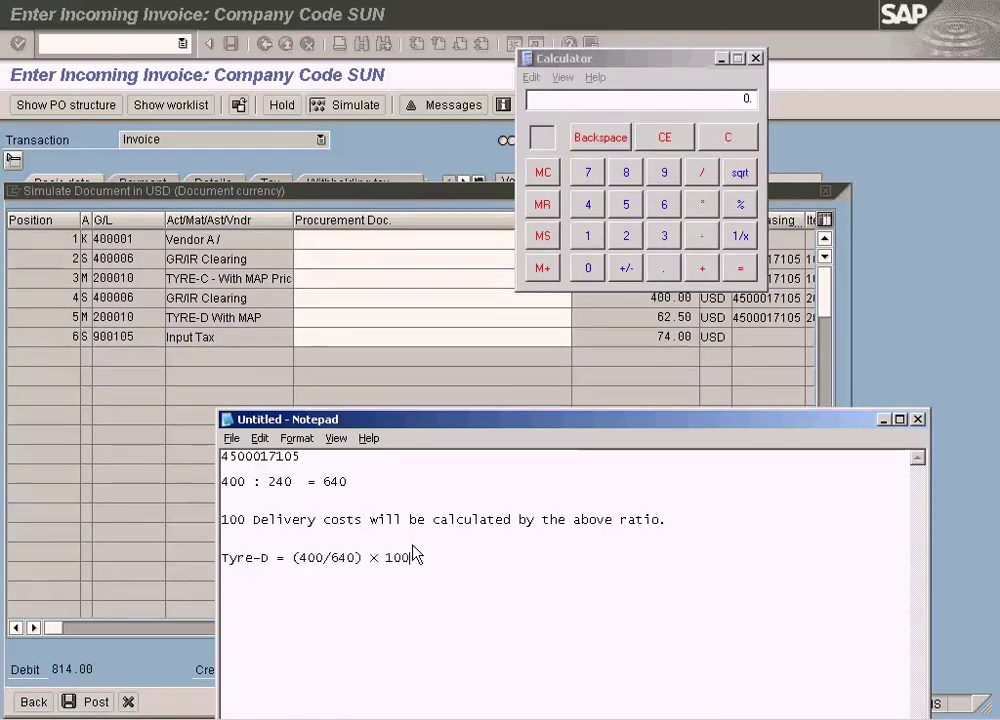
Duplicate the Tyre-D formula below itself and change the copy to "Tyre-C = (240/640) x 100".
key("shift+Home")
key("ctrl+c")
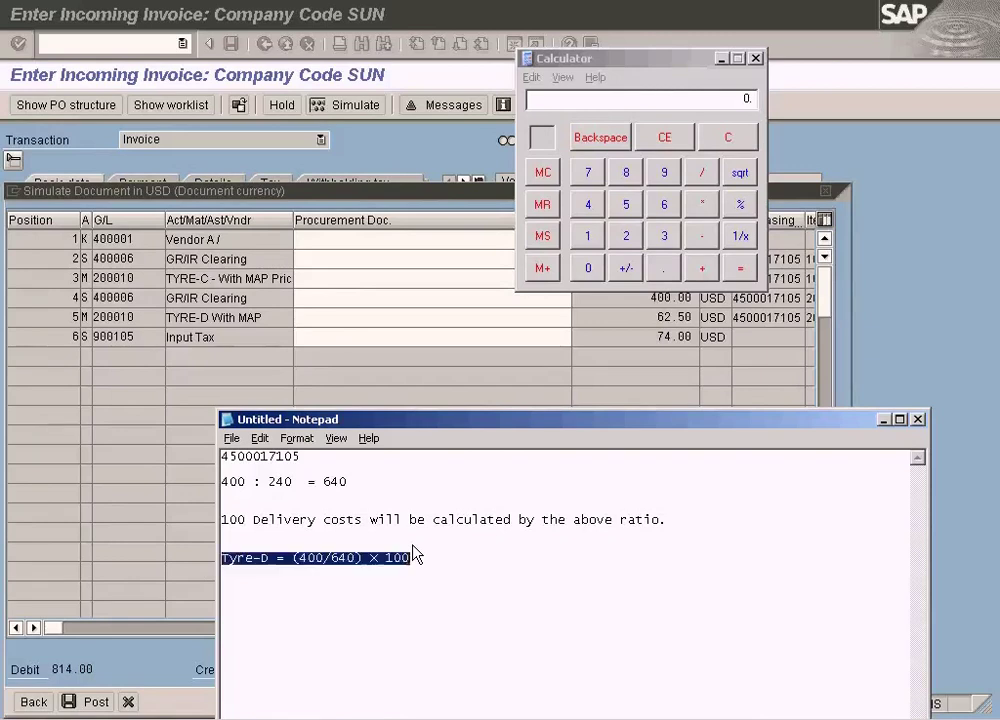
key("End")
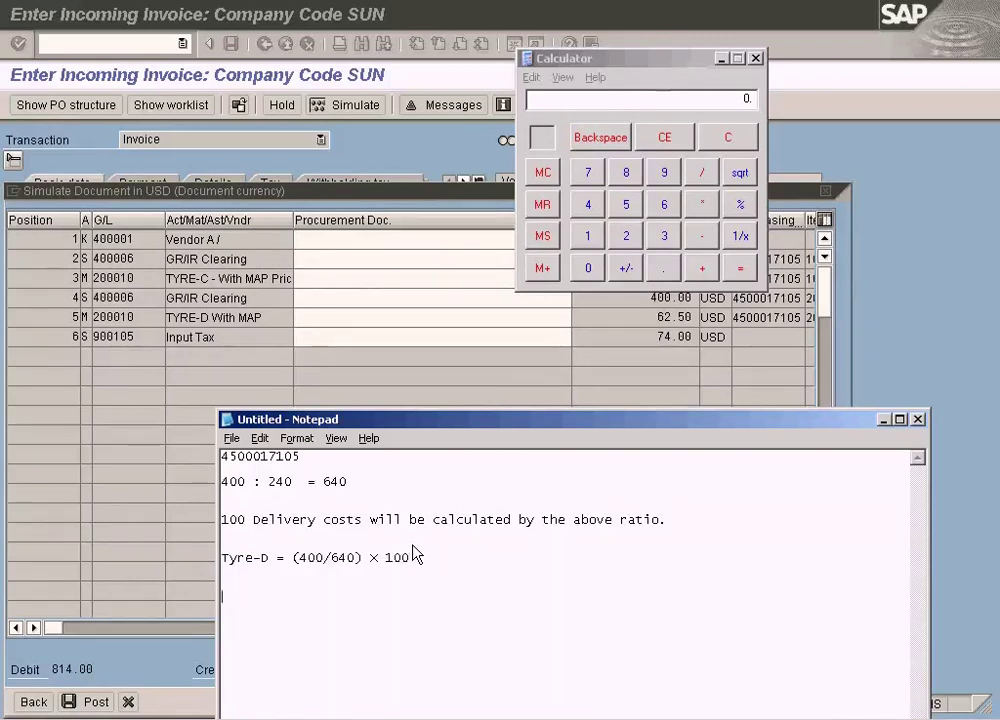
key("Return")
key("ctrl+v")
key("ctrl+Left")
key("ctrl+Left")
key("ctrl+Left")
key("ctrl+Left")
key("BackSpace")
type("C")
key("Right")
key("Right")
key("Right")
key("Right")
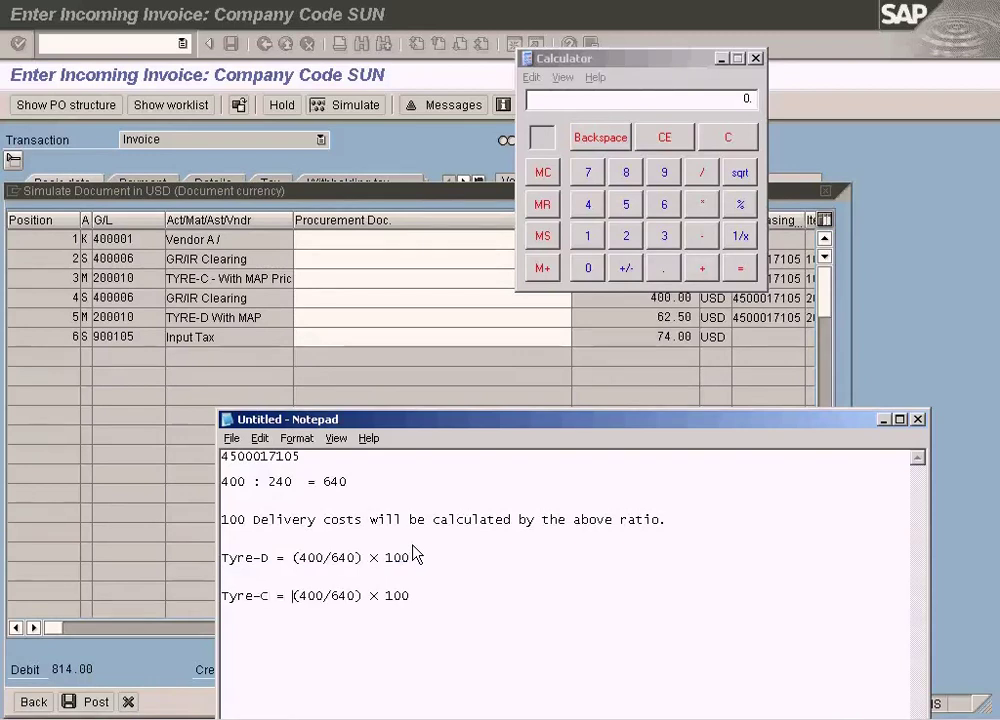
key("Left")
key("Delete")
key("Delete")
type("24")
Append an equals sign to the end of both the Tyre-D and Tyre-C formulas.
left_click(462, 558)
type("=")
key("End")
type("=")
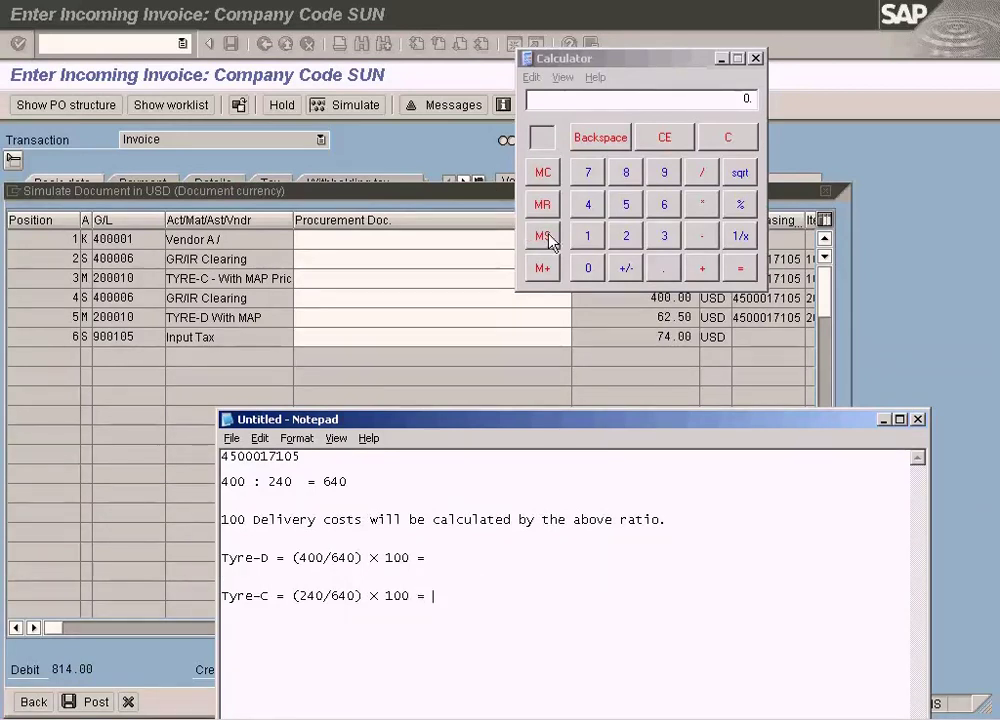
Calculate Tyre-D's share of the delivery costs in Calculator as 400 divided by 640, multiplied by 100.
left_click(588, 206)
left_click(590, 268)
left_click(590, 268)
left_click(700, 174)
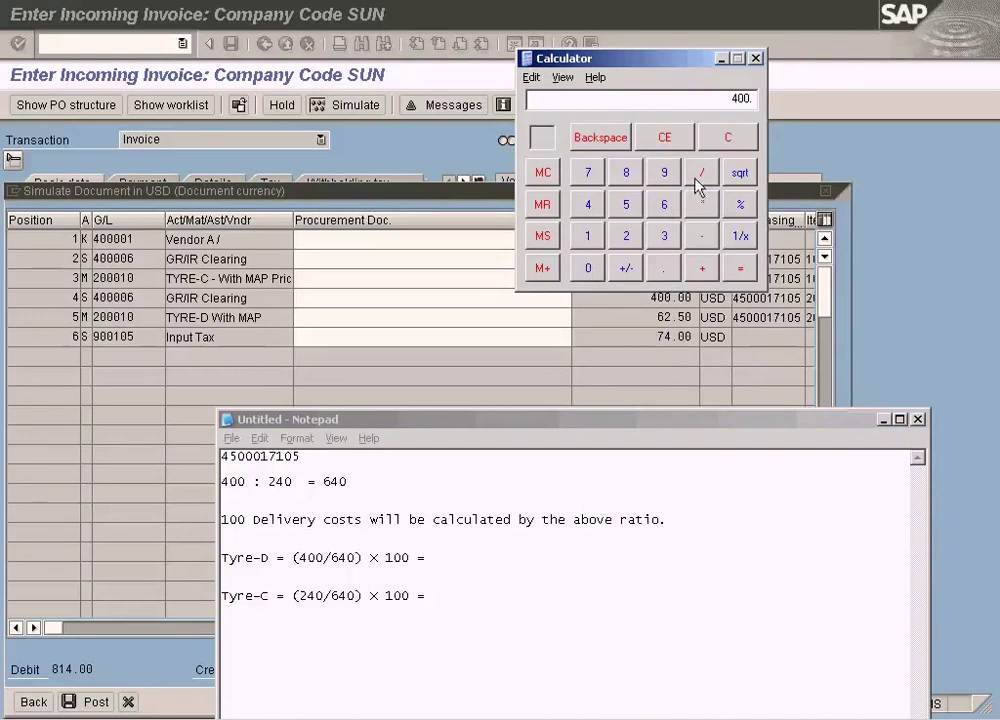
left_click(664, 204)
left_click(588, 204)
left_click(588, 268)
left_click(740, 268)
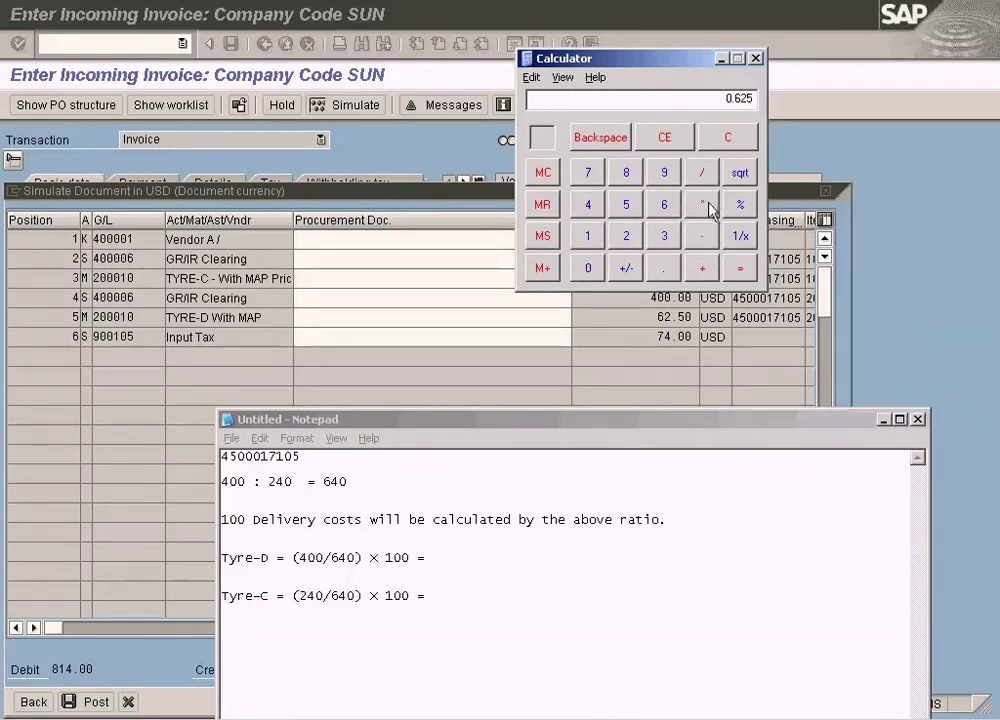
left_click(588, 236)
left_click(588, 268)
left_click(588, 268)
left_click(740, 268)
Record 62.50 as the result of the Tyre-D formula in the Notepad notes.
left_click(469, 566)
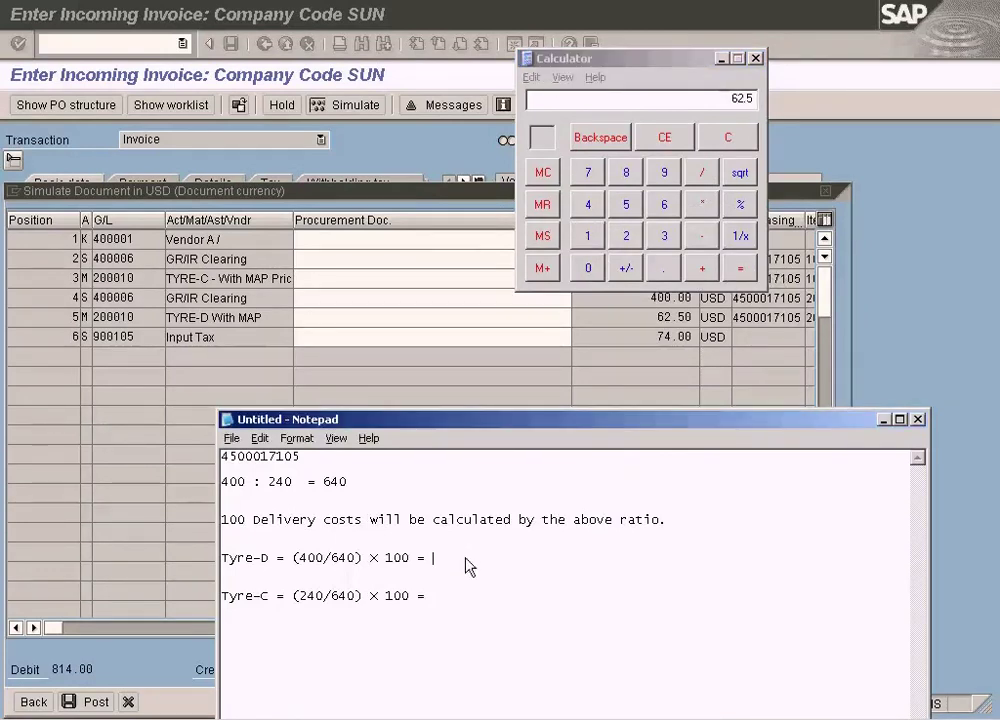
type("621")
key("BackSpace")
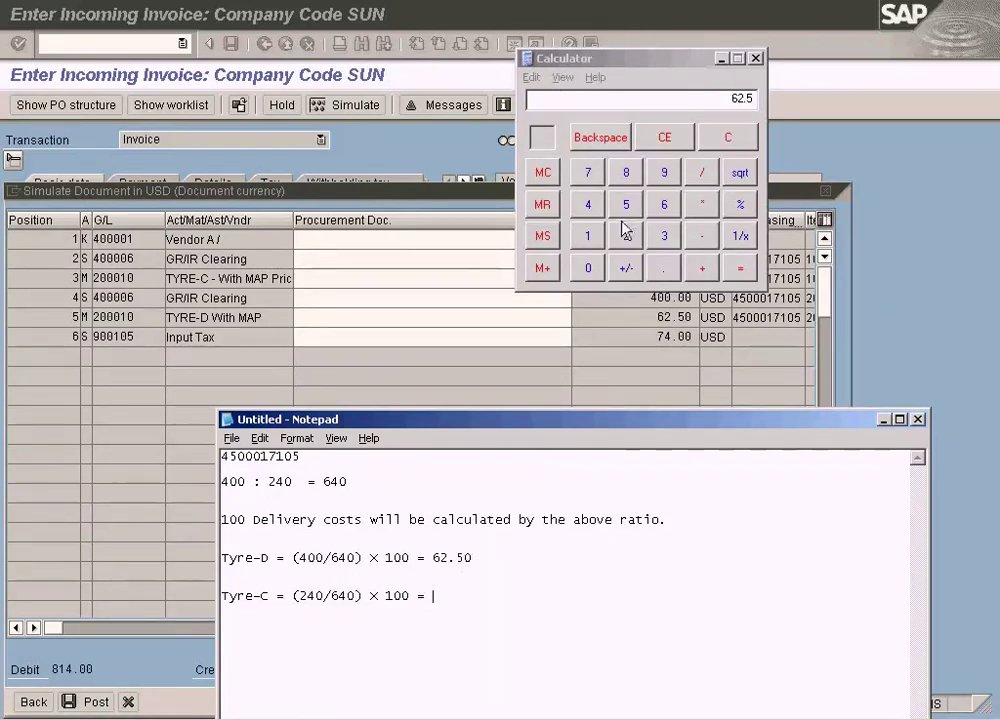
Calculate Tyre-C's share as 240 divided by 640 times 100 in Calculator and record 37.50 in its Notepad formula.
left_click(730, 140)
left_click(626, 236)
left_click(590, 206)
left_click(587, 270)
left_click(700, 178)
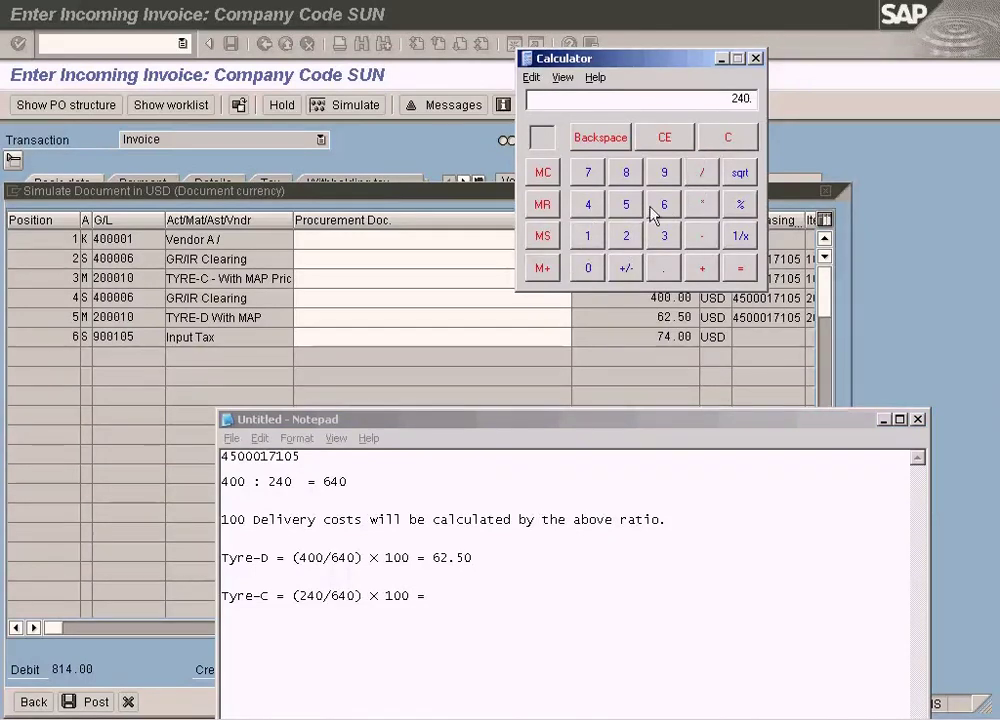
left_click(664, 212)
left_click(590, 206)
left_click(588, 270)
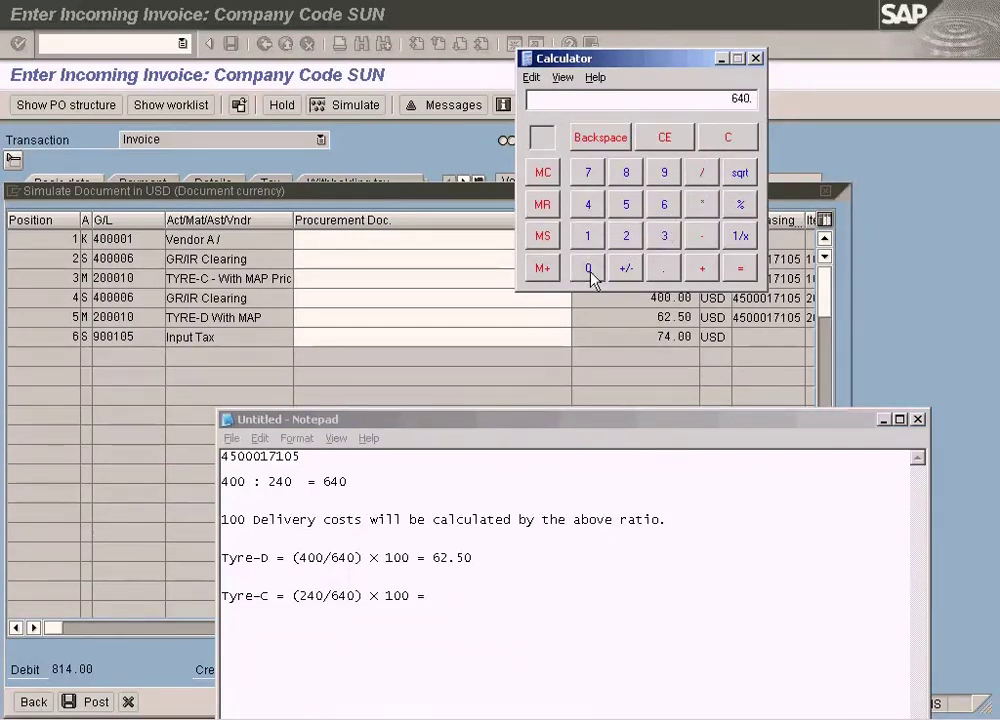
left_click(701, 206)
left_click(588, 236)
left_click(588, 269)
left_click(742, 270)
left_click(501, 599)
type("37.50")
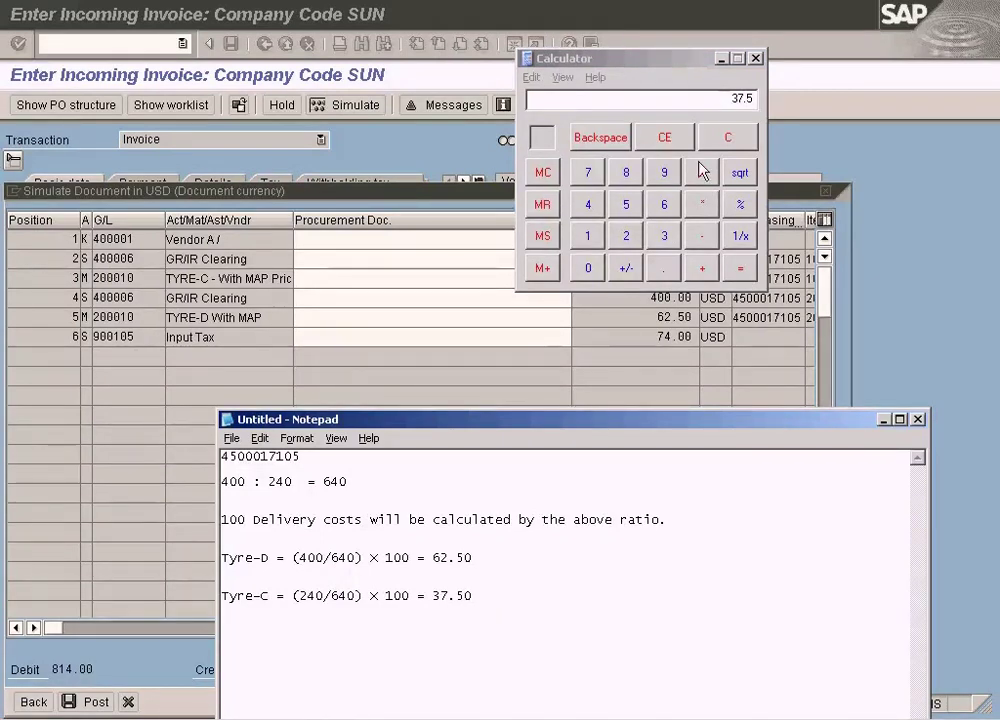
Close Calculator to uncover the simulated document's amounts and return to the Notepad notes.
left_click_drag(695, 64, 899, 75)
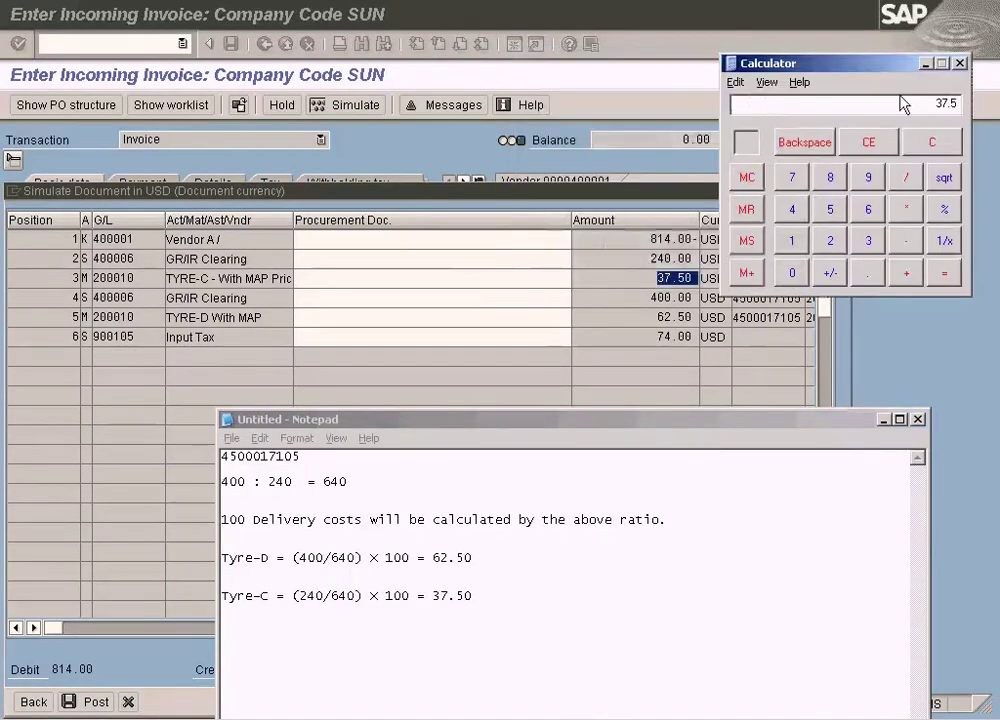
left_click(960, 64)
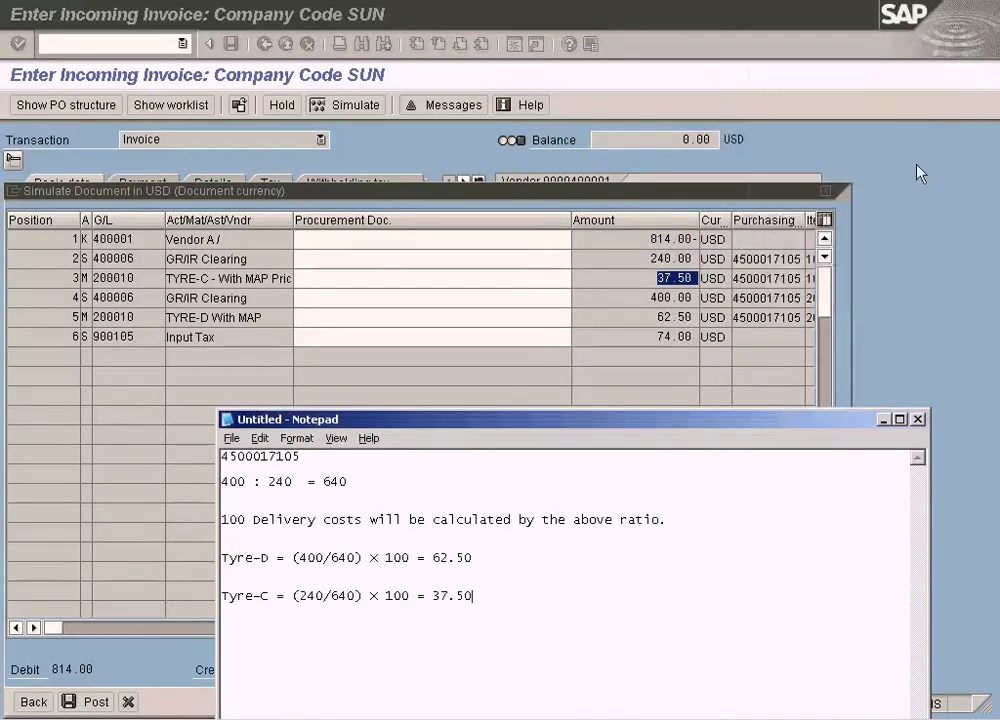
left_click(636, 558)
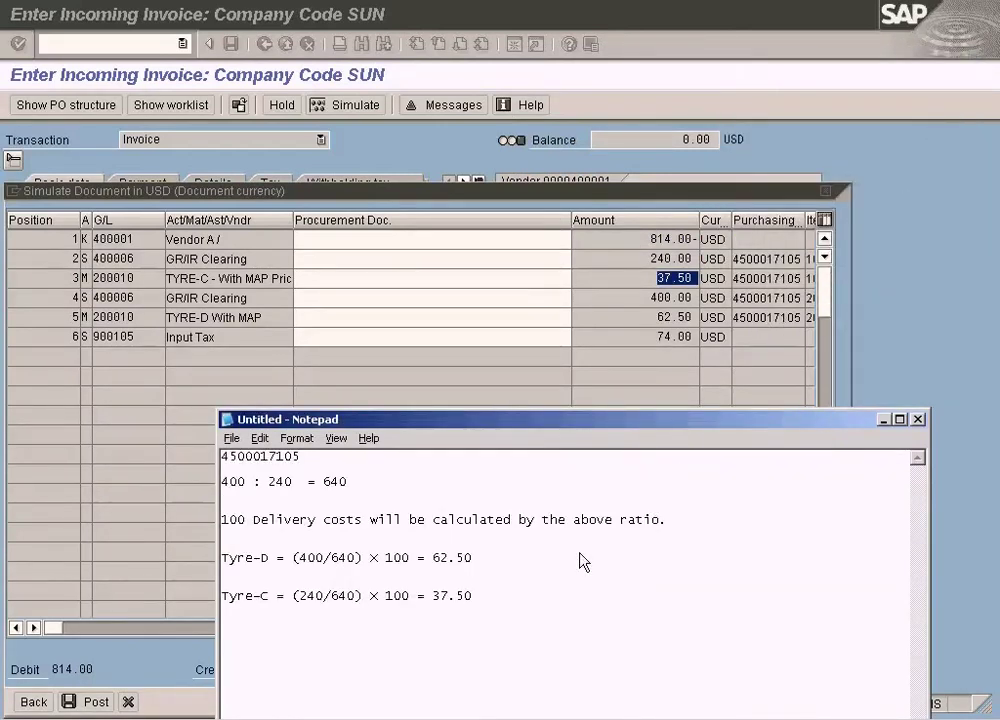
Compare the noted Tyre-C and Tyre-D shares with their amounts in the simulated invoice document.
left_click(508, 611)
left_click_drag(508, 611, 431, 609)
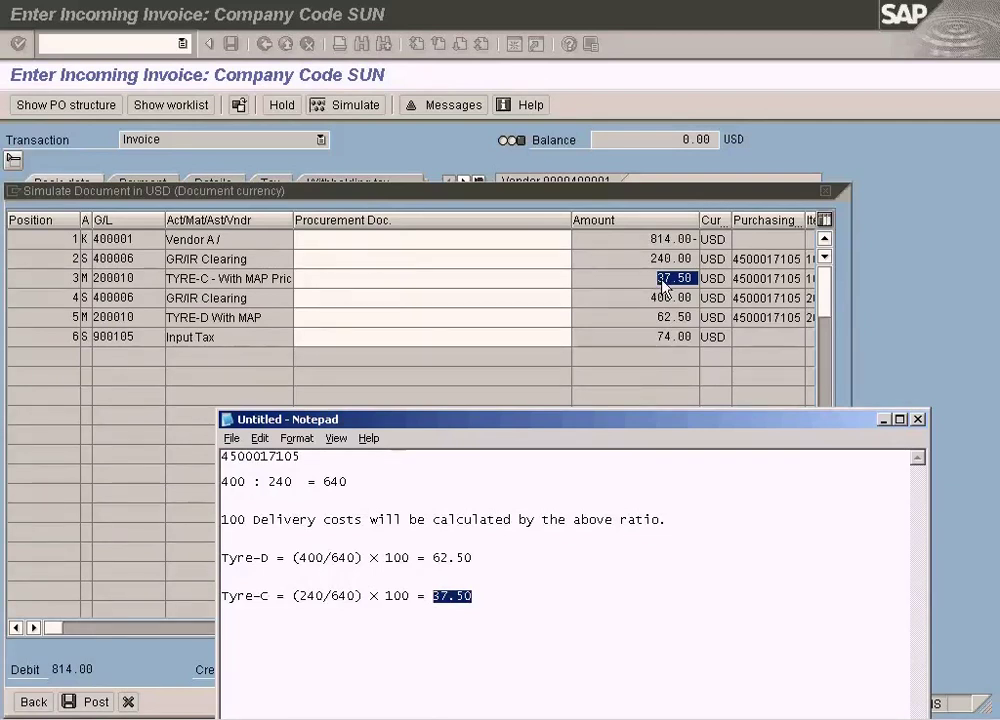
left_click_drag(524, 551, 432, 558)
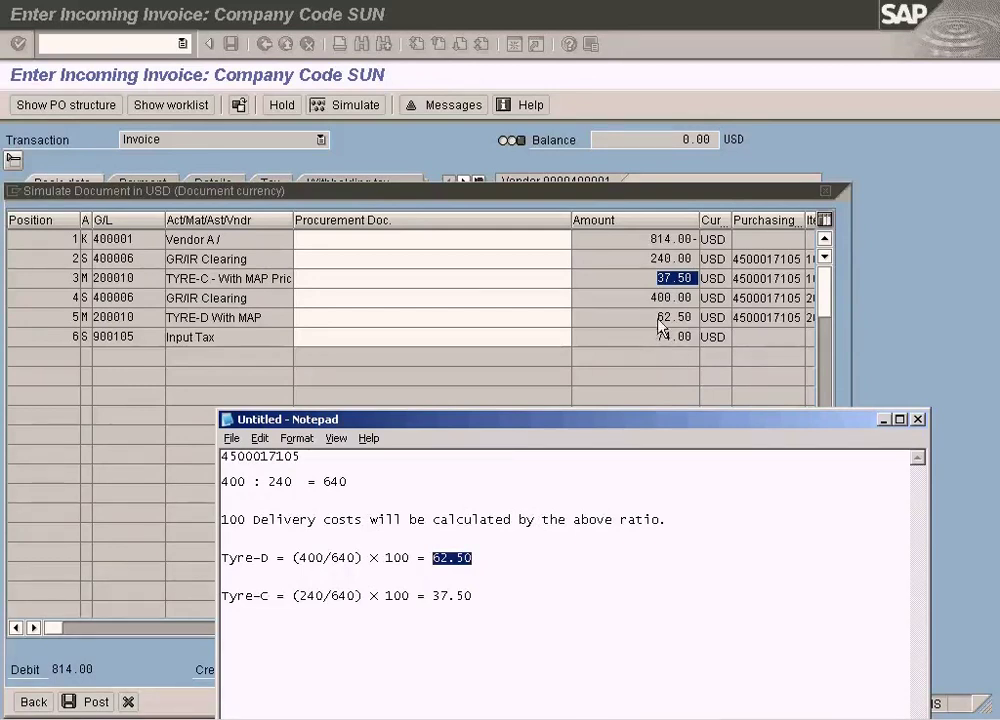
left_click(579, 602)
left_click(465, 590)
left_click(458, 557)
left_click(462, 597)
left_click(458, 558)
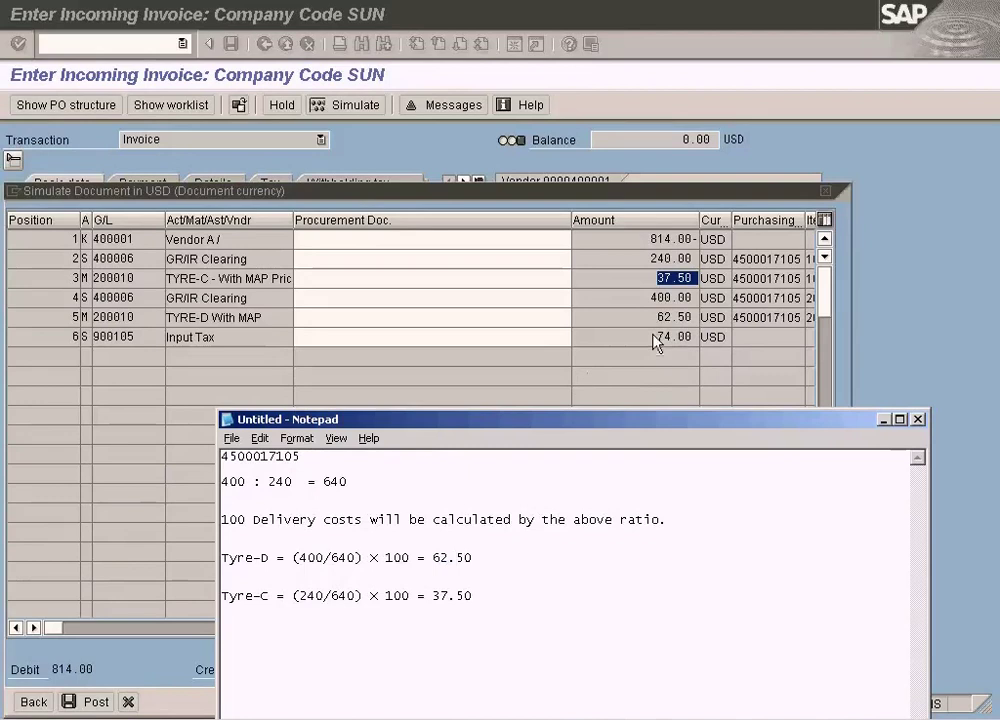
Review the two ways of posting unplanned delivery costs in the AP Invoice Delivery Costs.JPG image in Paint.
left_click(650, 305)
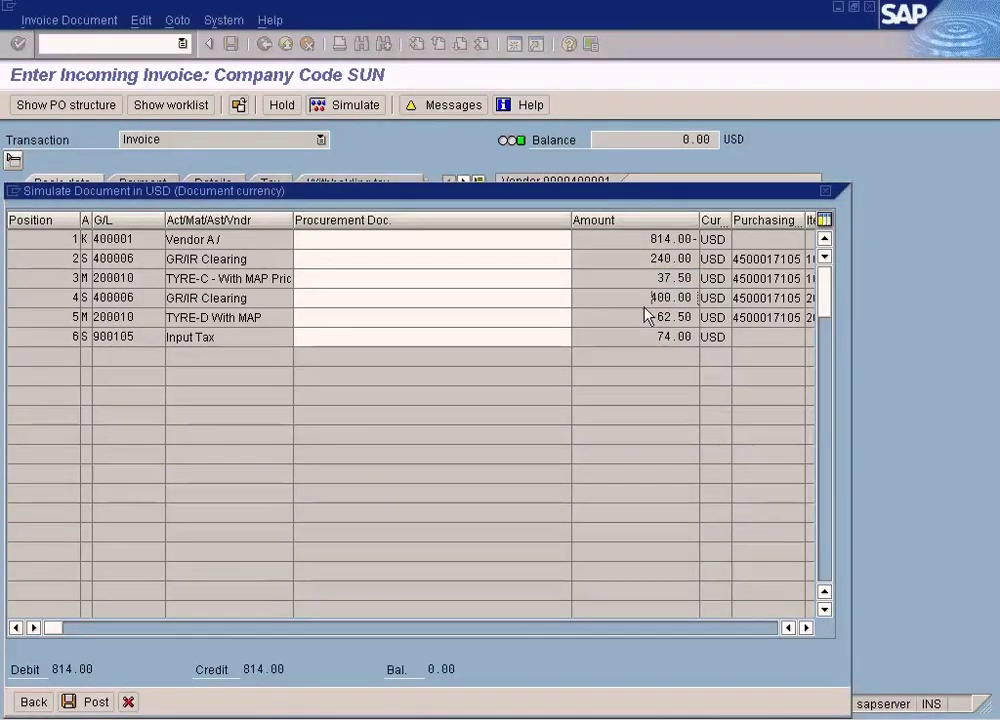
left_click(527, 712)
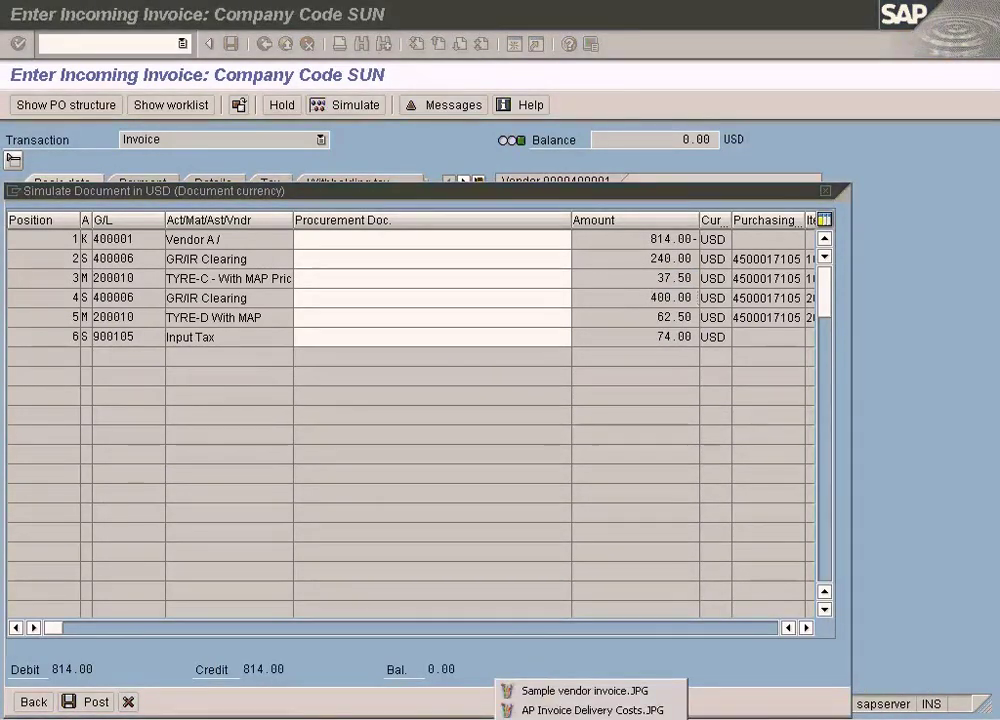
left_click(665, 410)
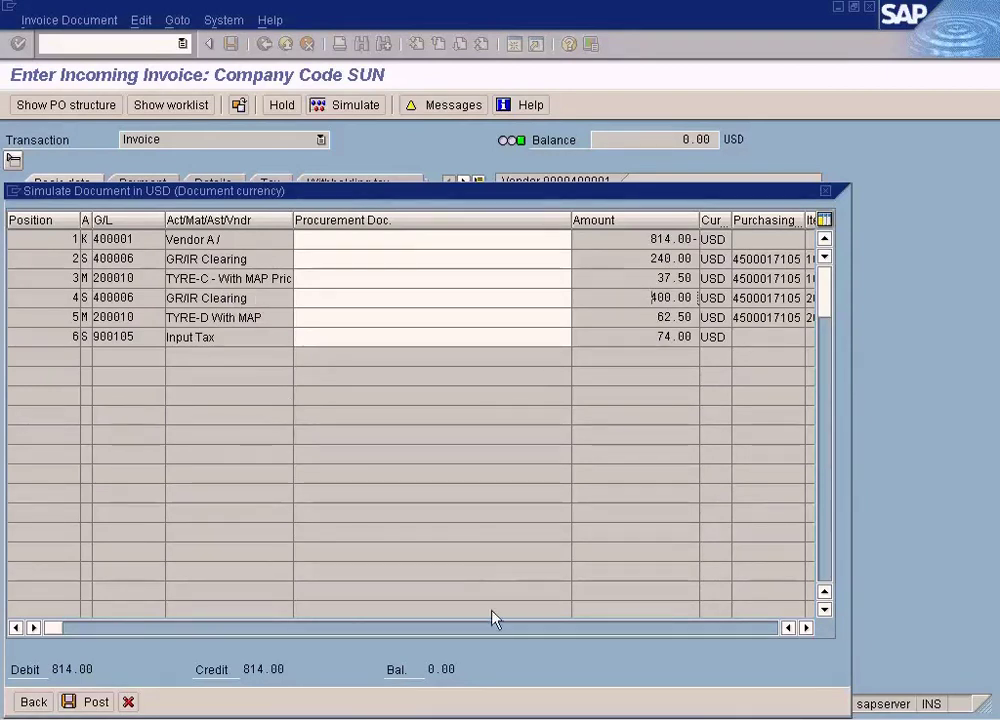
left_click(536, 716)
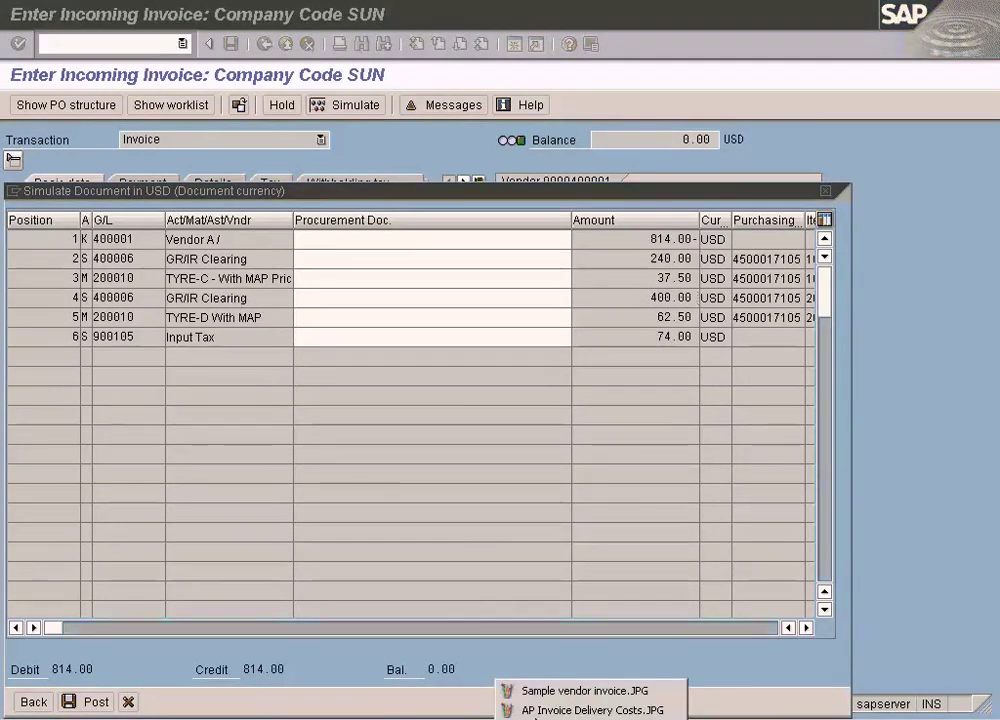
left_click(527, 710)
left_click(565, 572)
left_click(549, 386)
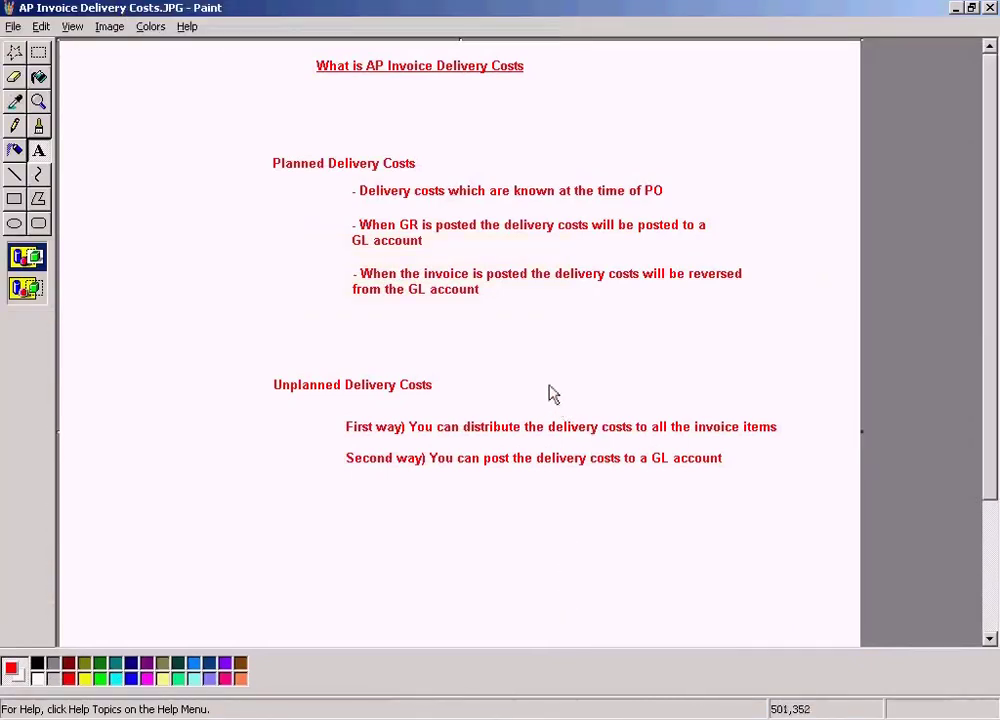
left_click(38, 52)
left_click_drag(331, 411, 796, 440)
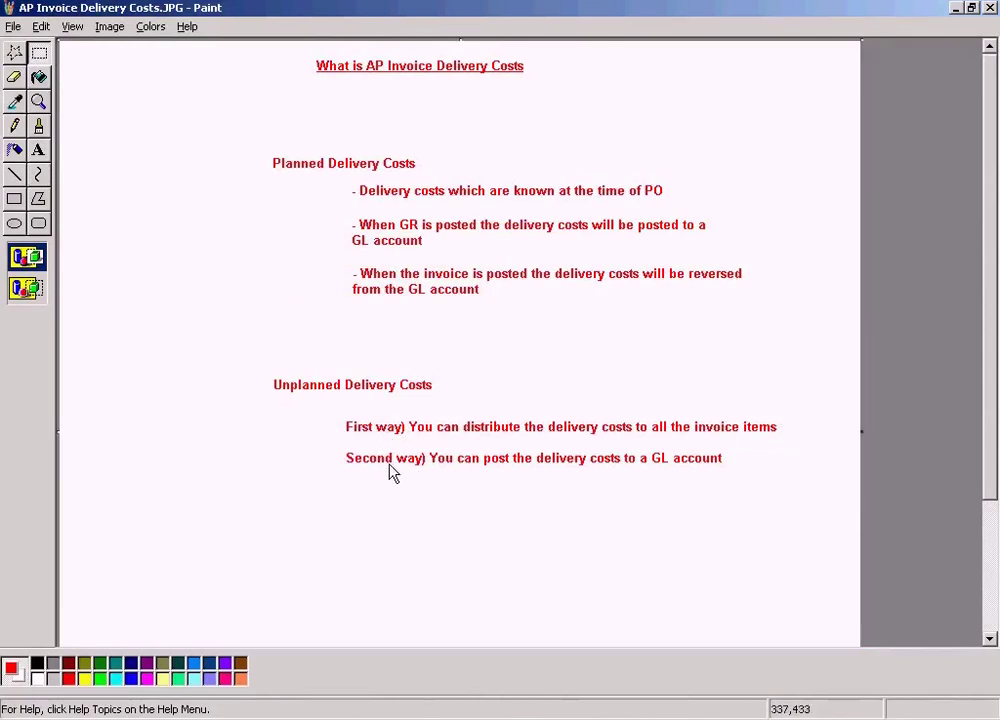
left_click_drag(342, 446, 770, 469)
left_click(731, 513)
Switch back to the incoming invoice in SAP and close its simulated document without posting.
left_click(350, 718)
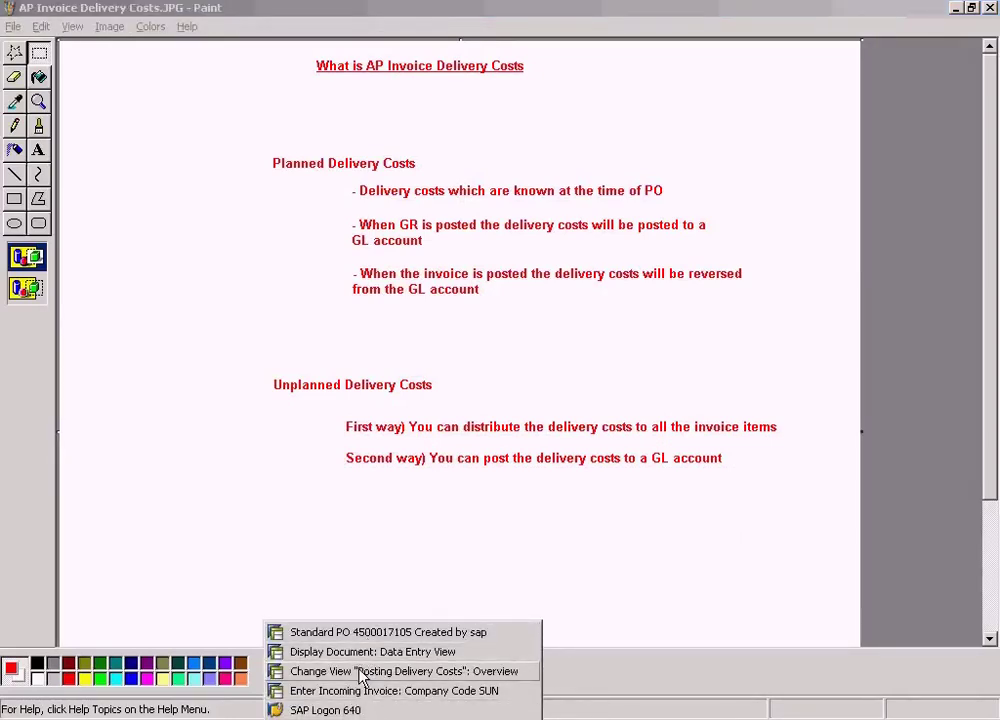
left_click(358, 692)
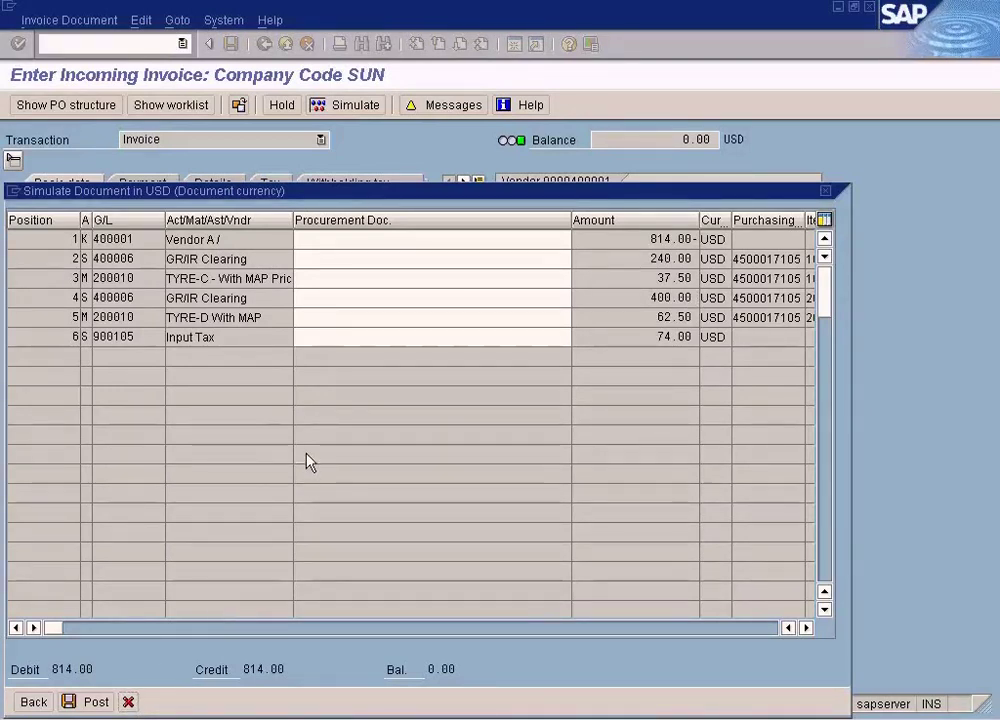
key("F12")
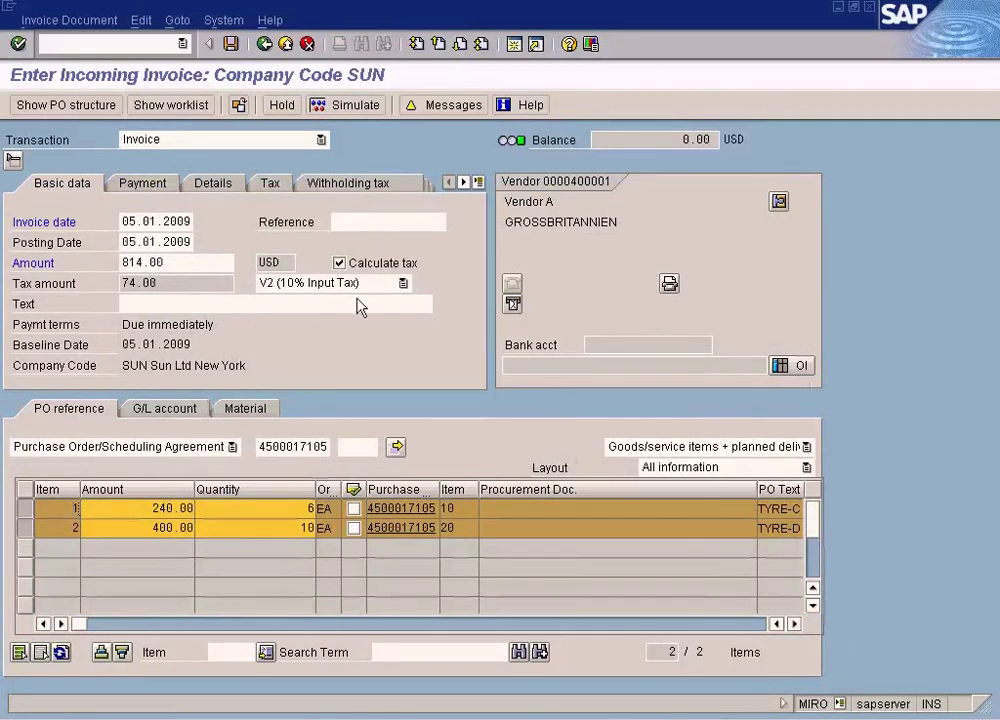
In the Posting Delivery Costs configuration, set company code SUN's unplanned delivery costs to option 2, Different G/L line, and save.
left_click(314, 718)
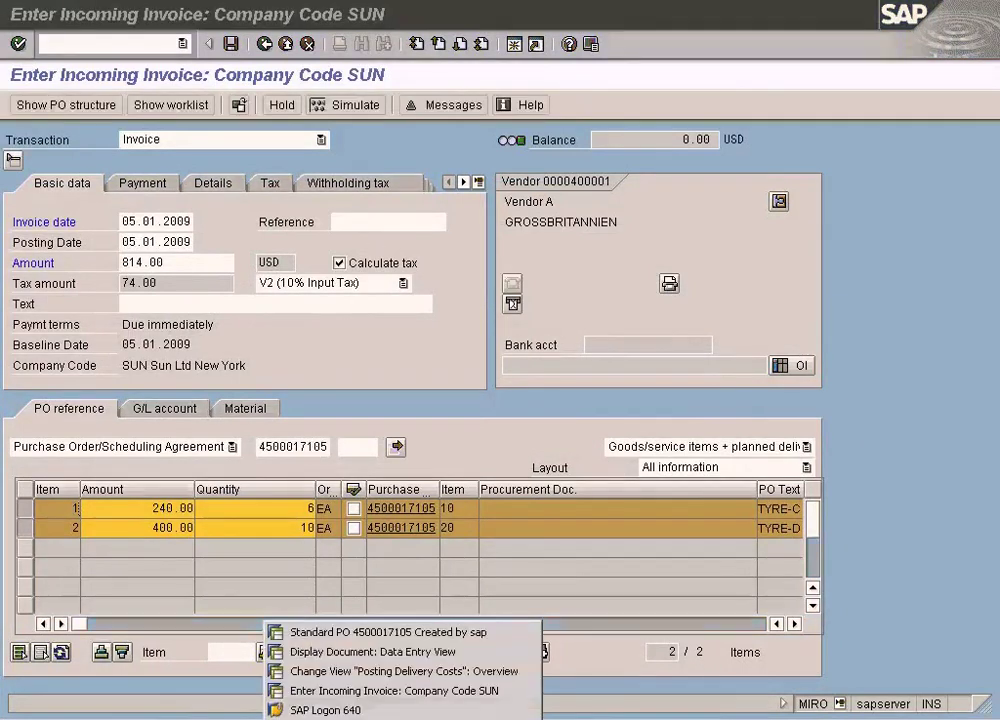
left_click(365, 671)
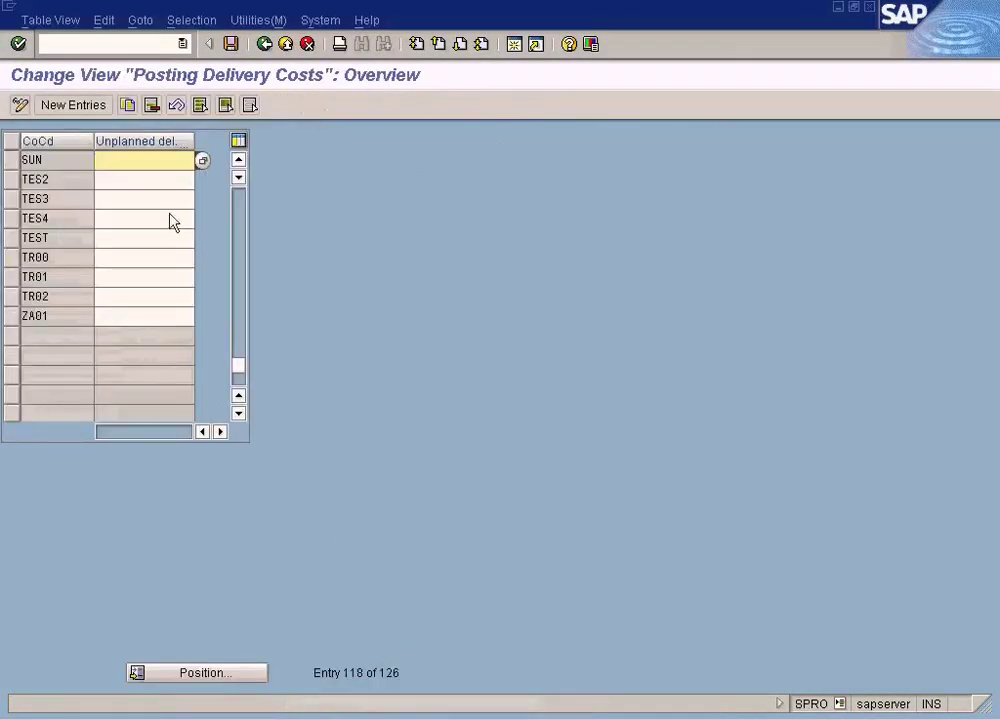
left_click(265, 255)
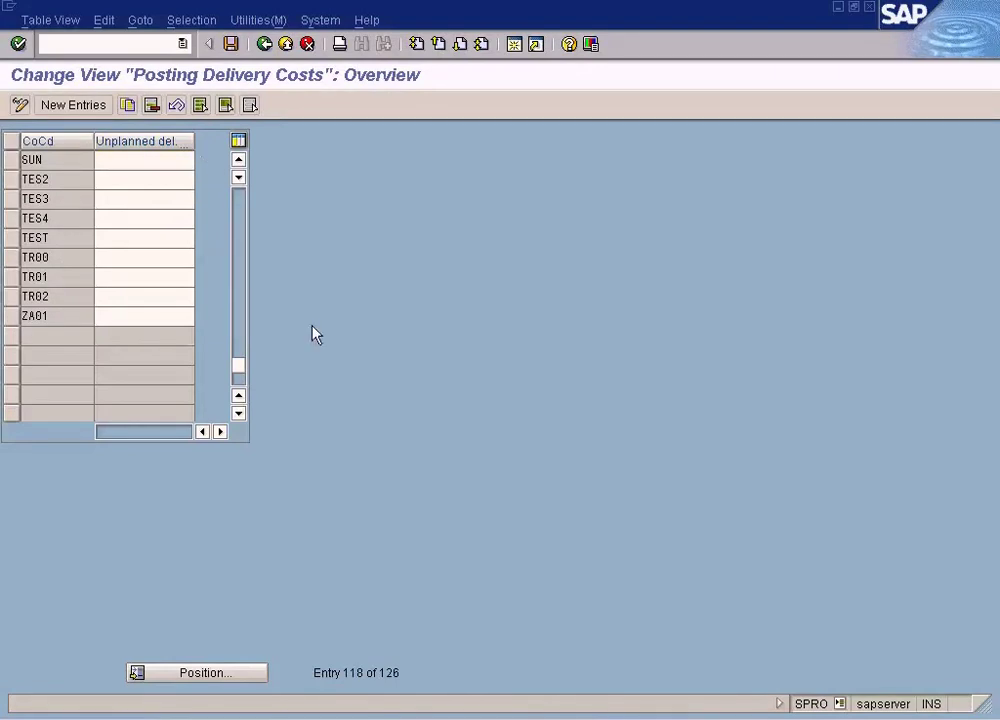
key("F4")
double_click(134, 222)
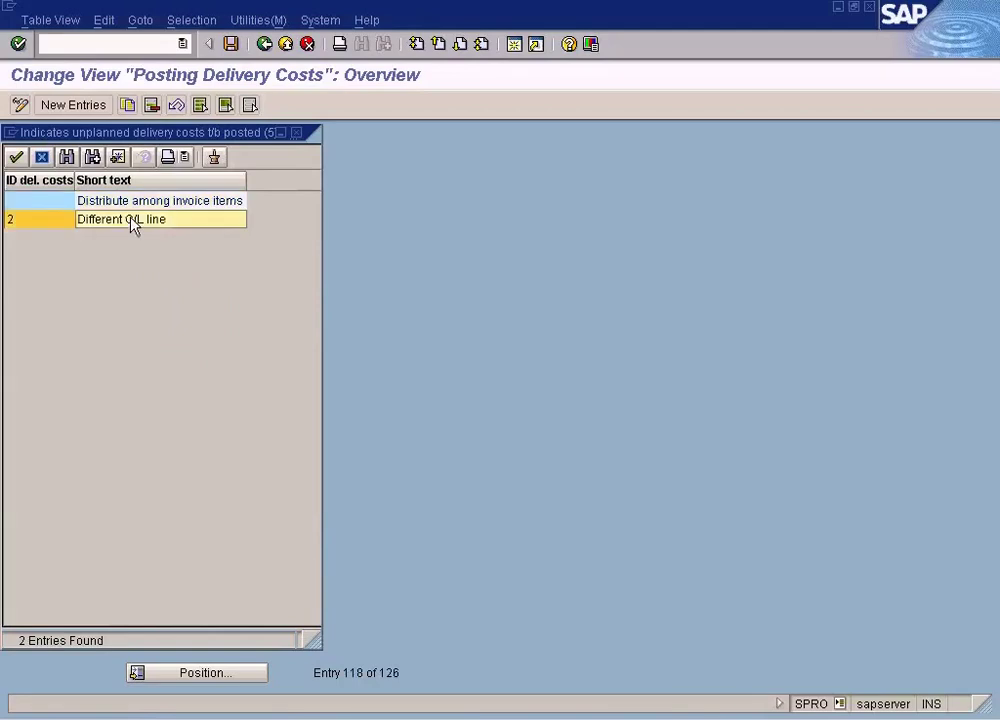
left_click(231, 44)
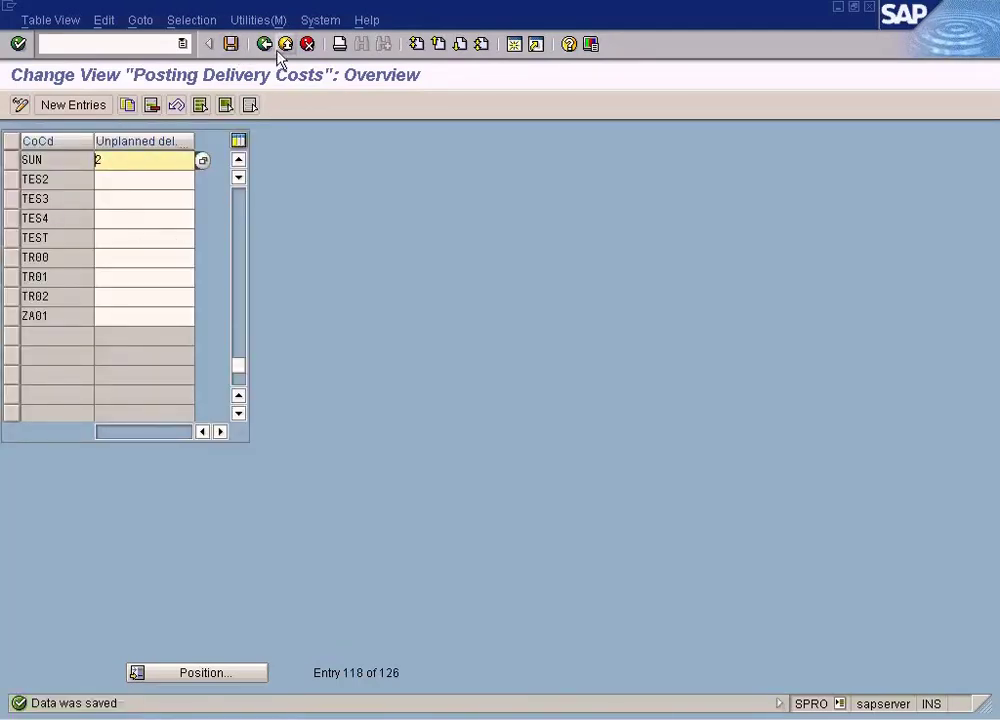
Return to the IMG structure and trace the path from the unplanned delivery costs activity up through Incoming Invoice, Logistics Invoice Verification and Materials Management.
left_click(265, 46)
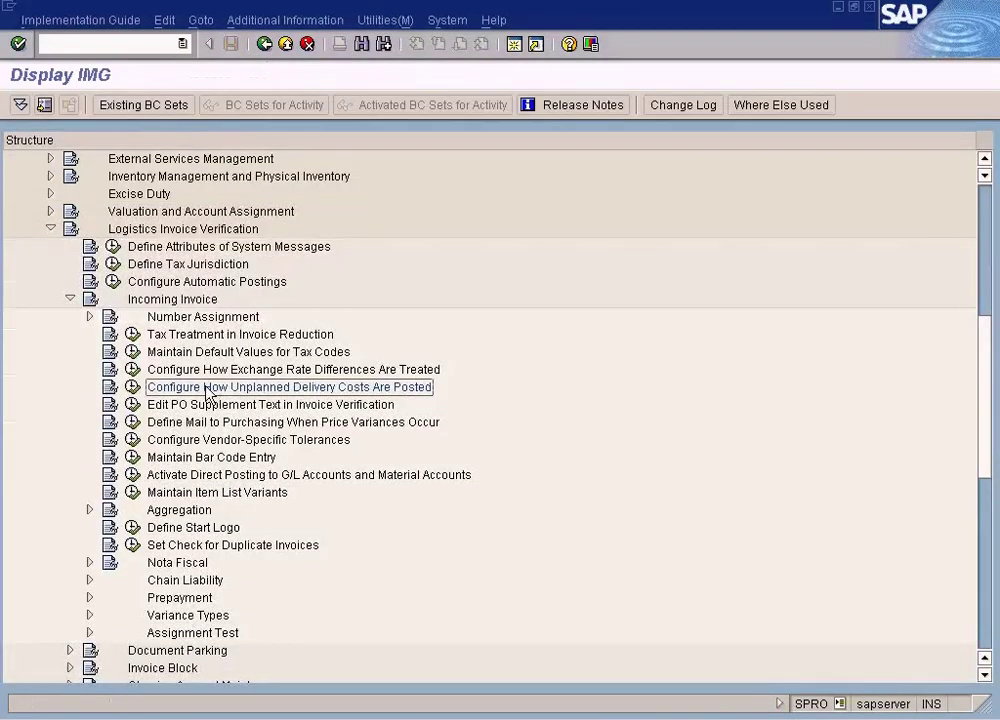
left_click(984, 162)
left_click(984, 162)
left_click(984, 162)
left_click(984, 162)
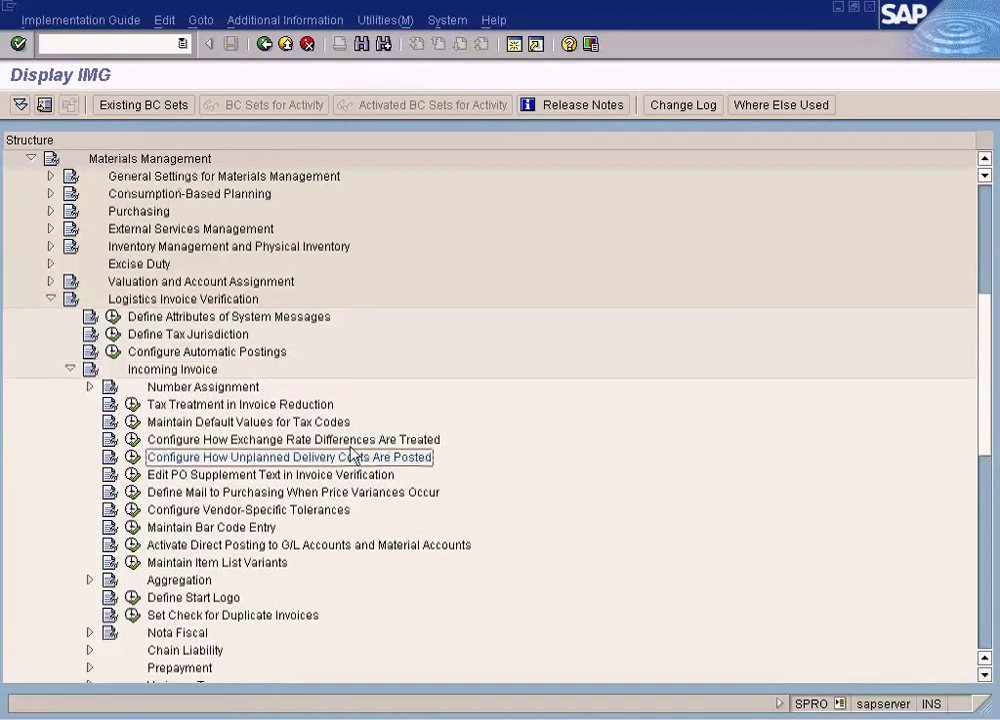
left_click(156, 371)
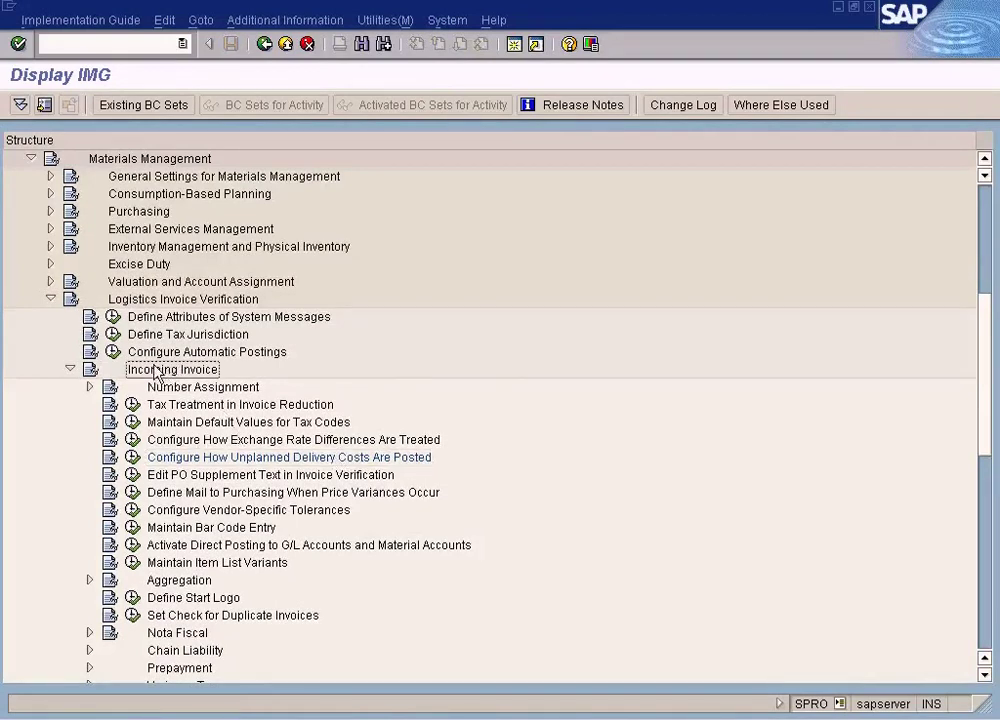
left_click(127, 301)
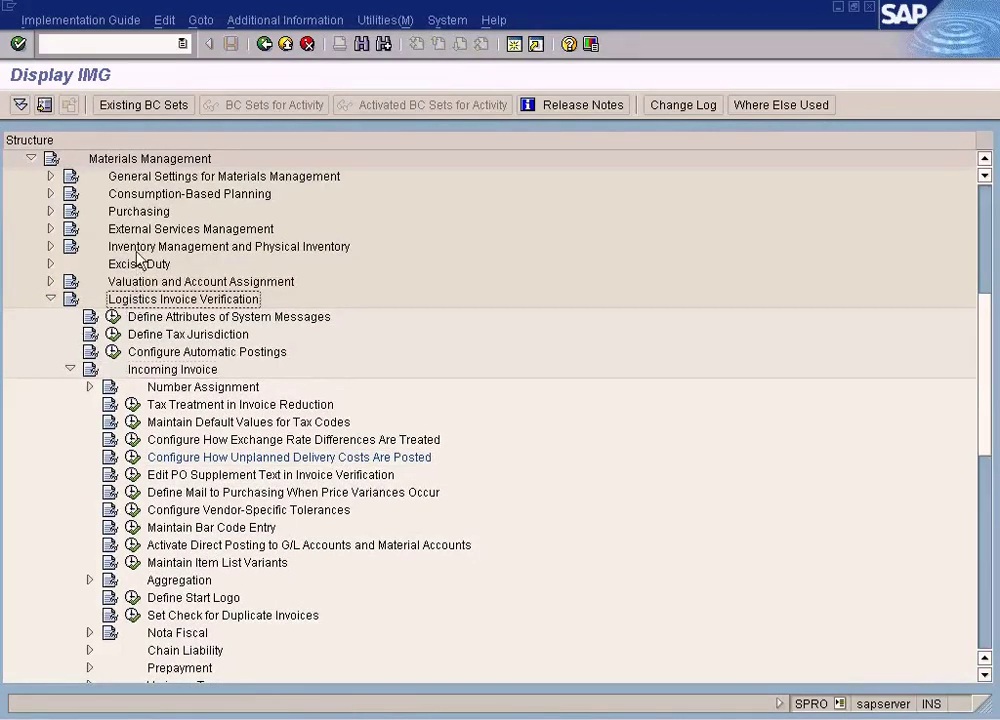
left_click(139, 160)
left_click(983, 160)
left_click(983, 160)
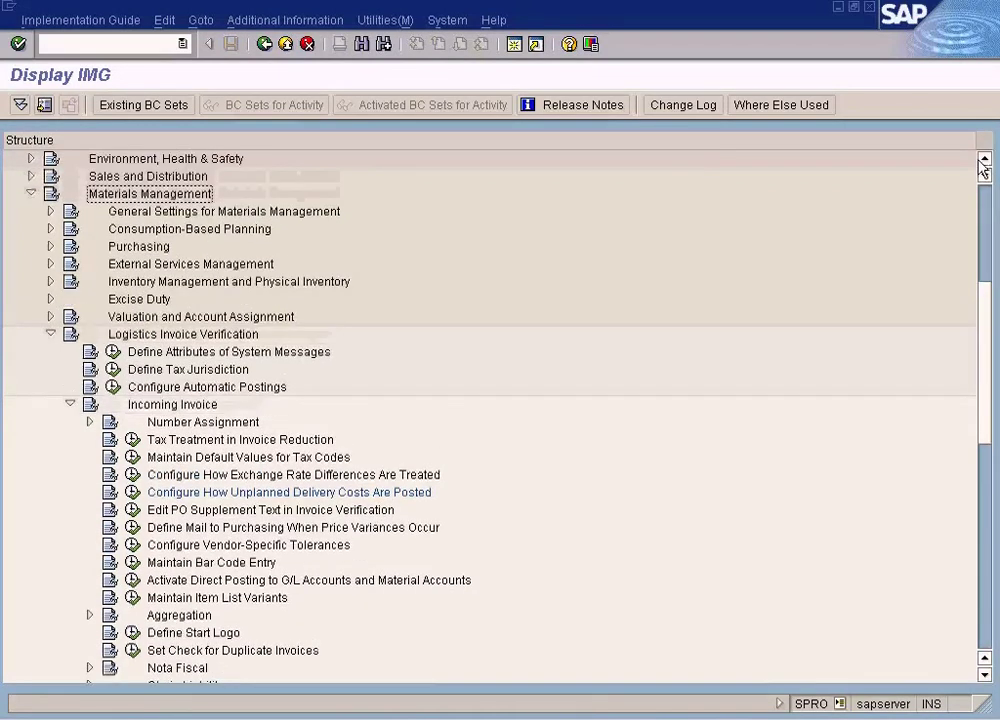
left_click(983, 160)
left_click(983, 160)
Abandon the open incoming invoice without posting and restart the Enter Incoming Invoice transaction.
key("alt+Tab")
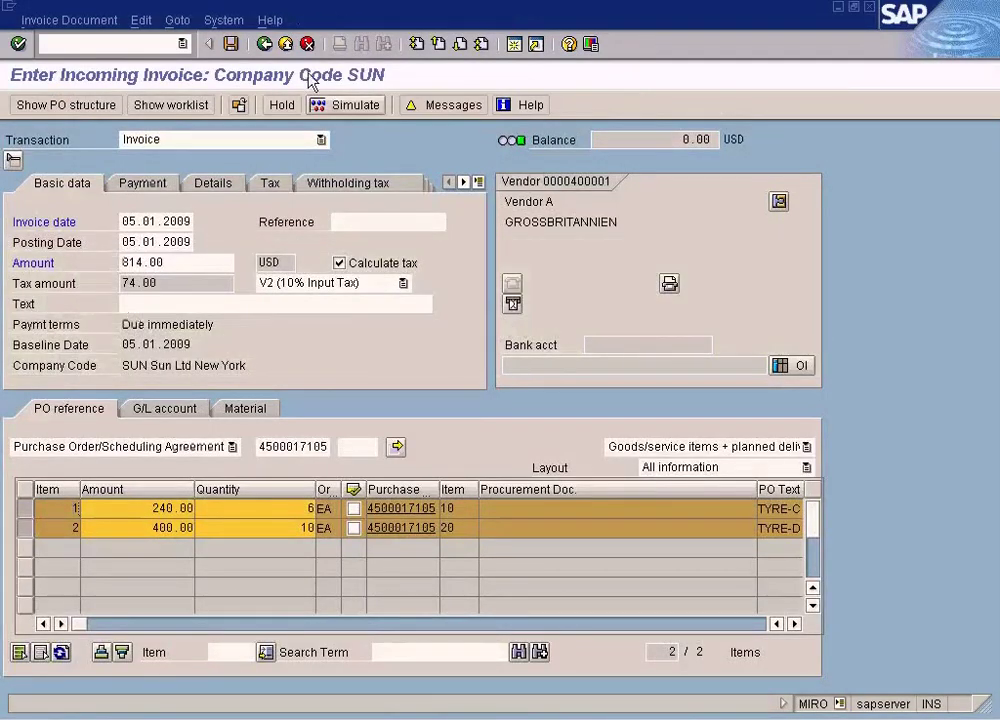
left_click(285, 44)
left_click(336, 331)
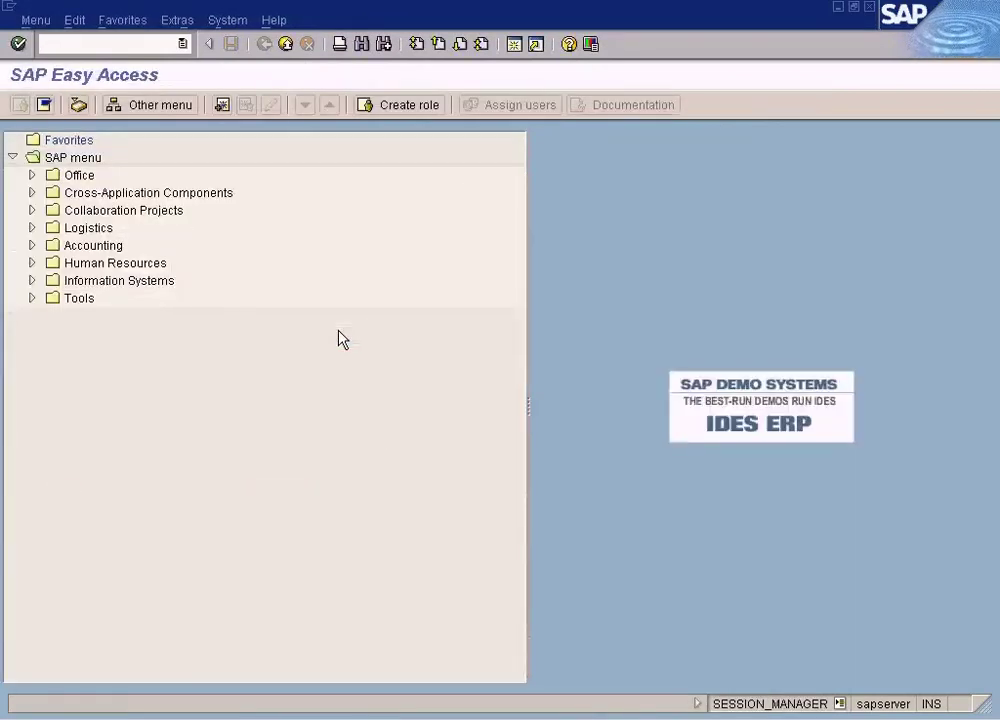
key("Return")
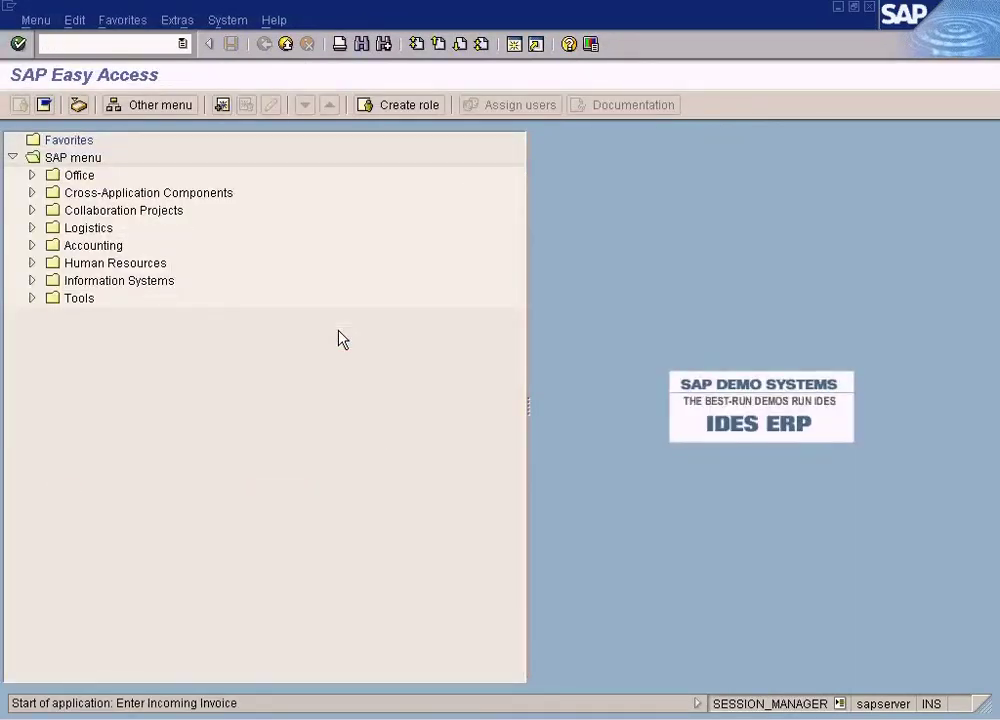
Copy the purchase order number from the Notepad notes and return to the blank incoming invoice.
left_click(591, 718)
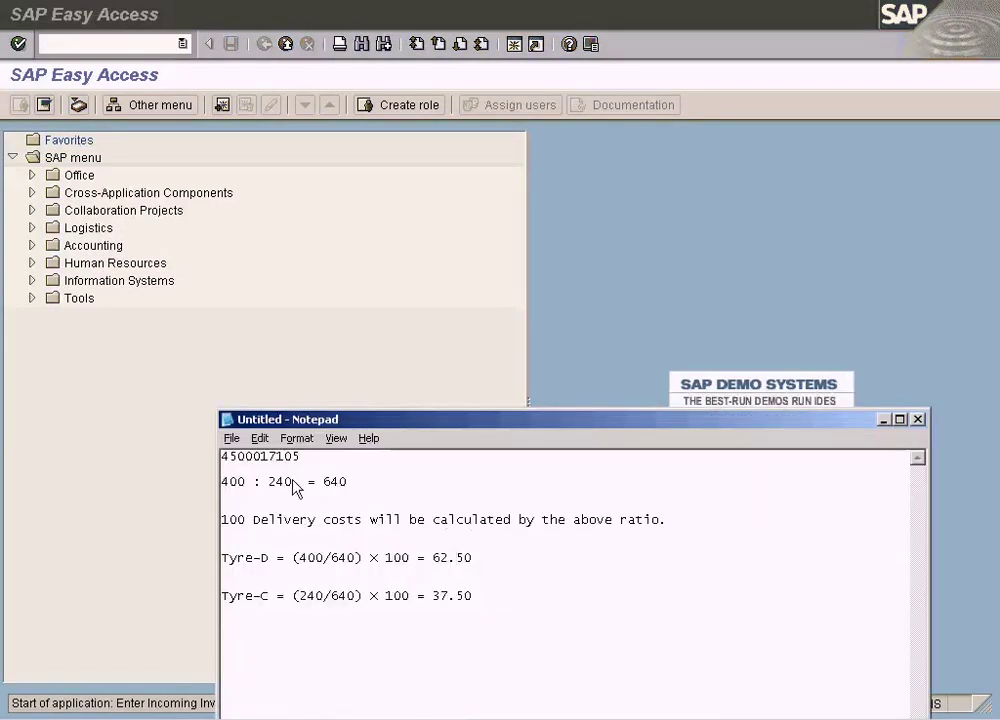
double_click(266, 458)
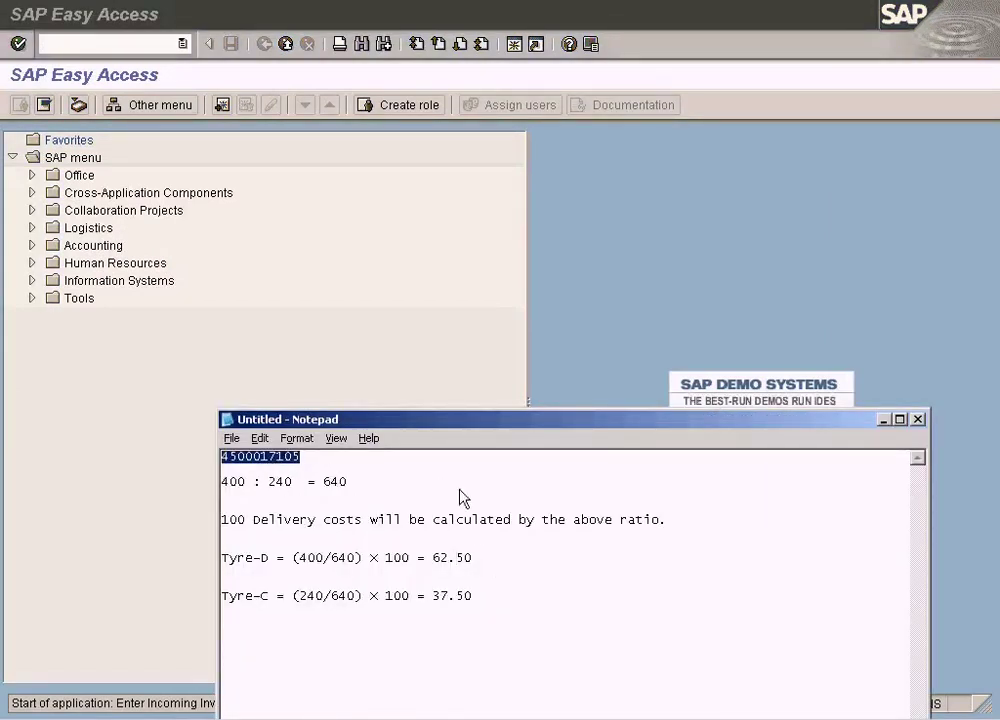
left_click(393, 303)
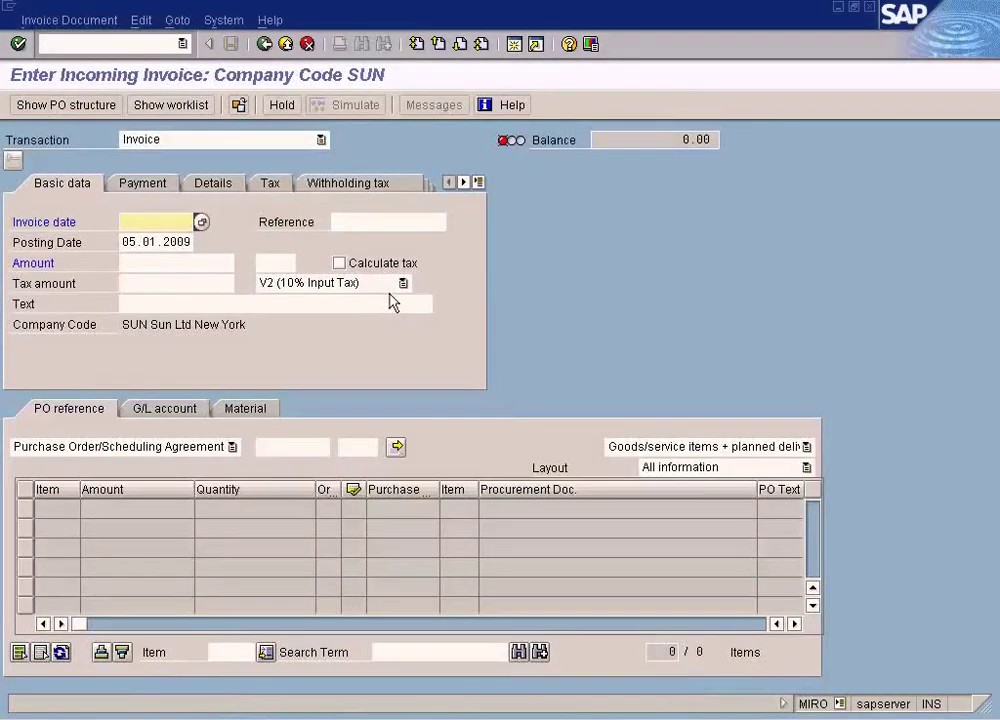
Set the invoice date to 05.01.2009 and load the TYRE-C and TYRE-D items using the copied purchase order number.
key("F4")
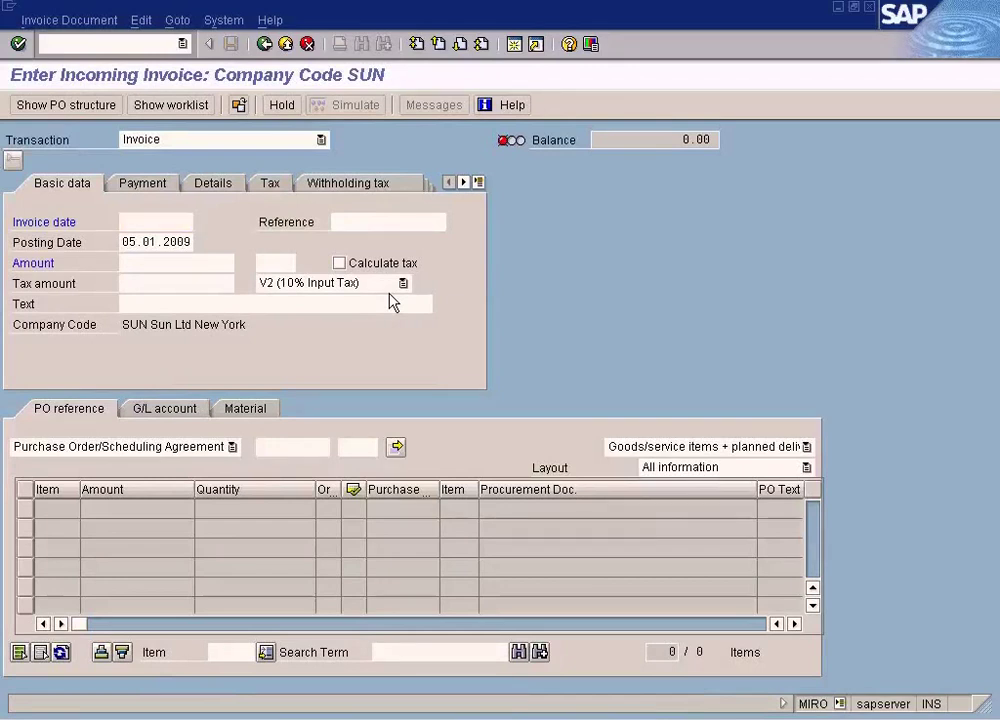
key("Return")
left_click(296, 448)
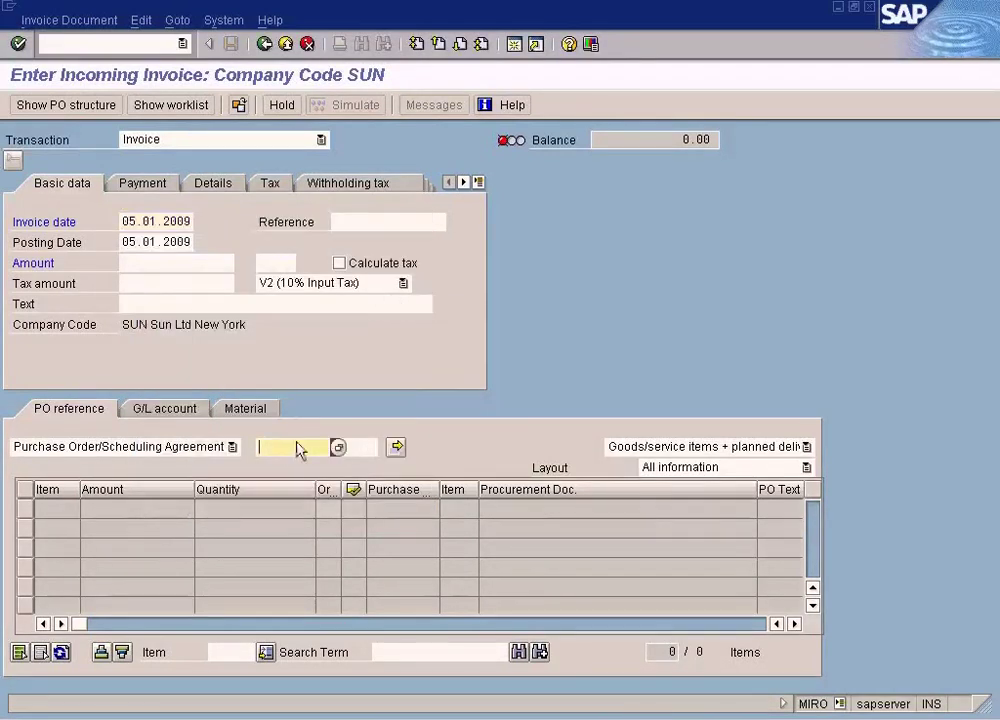
key("Return")
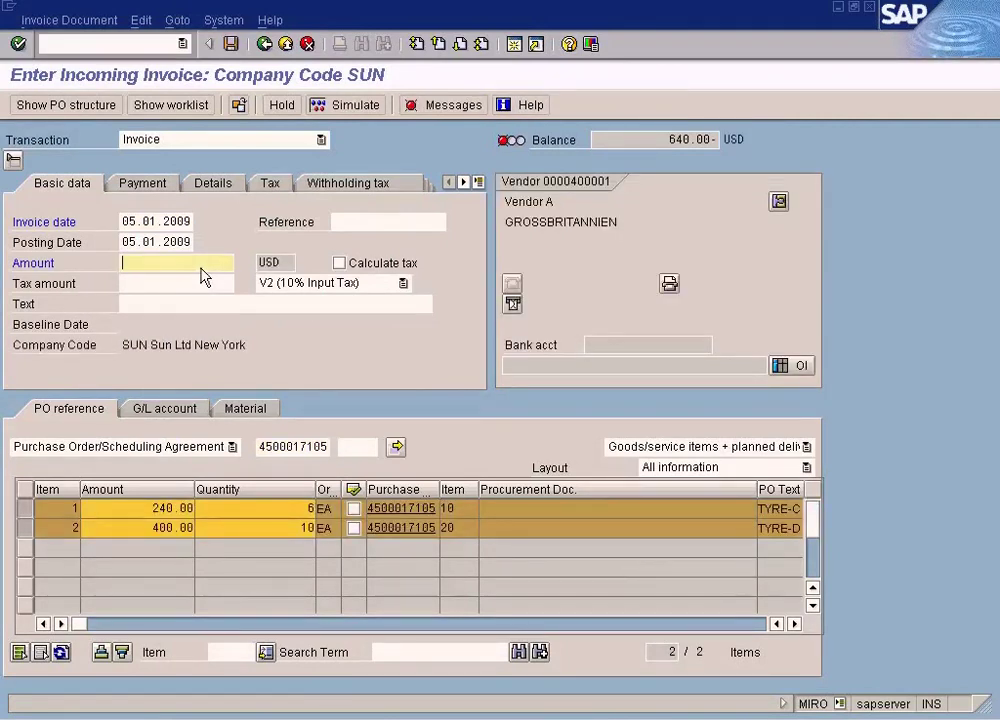
Turn on automatic tax calculation for the invoice and set its payment baseline date to 05.01.2009.
left_click(339, 263)
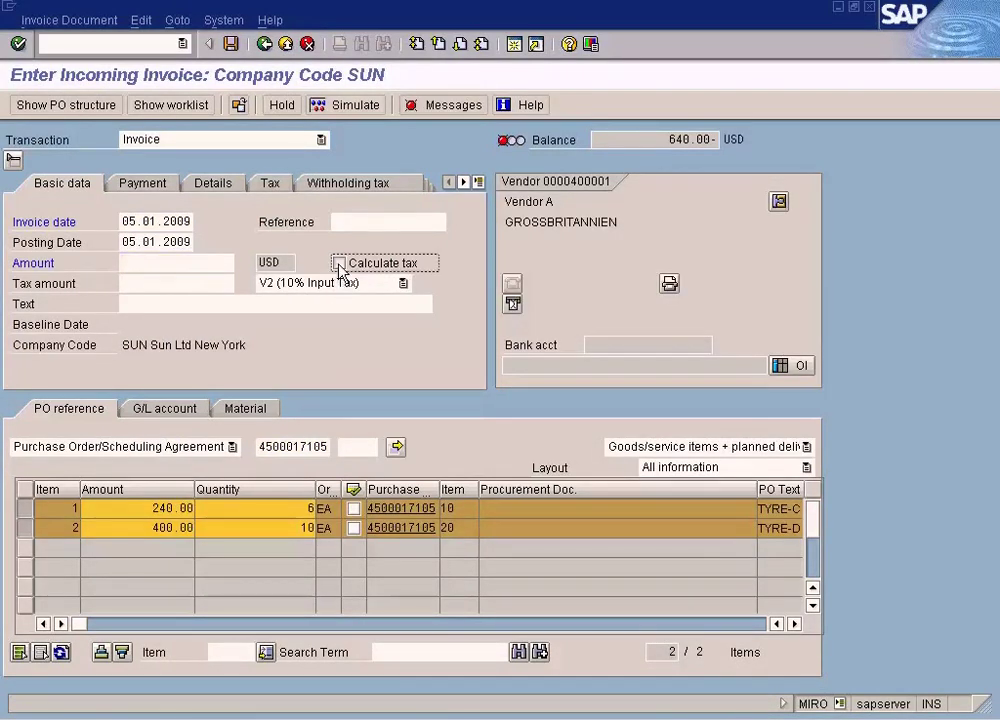
left_click(161, 188)
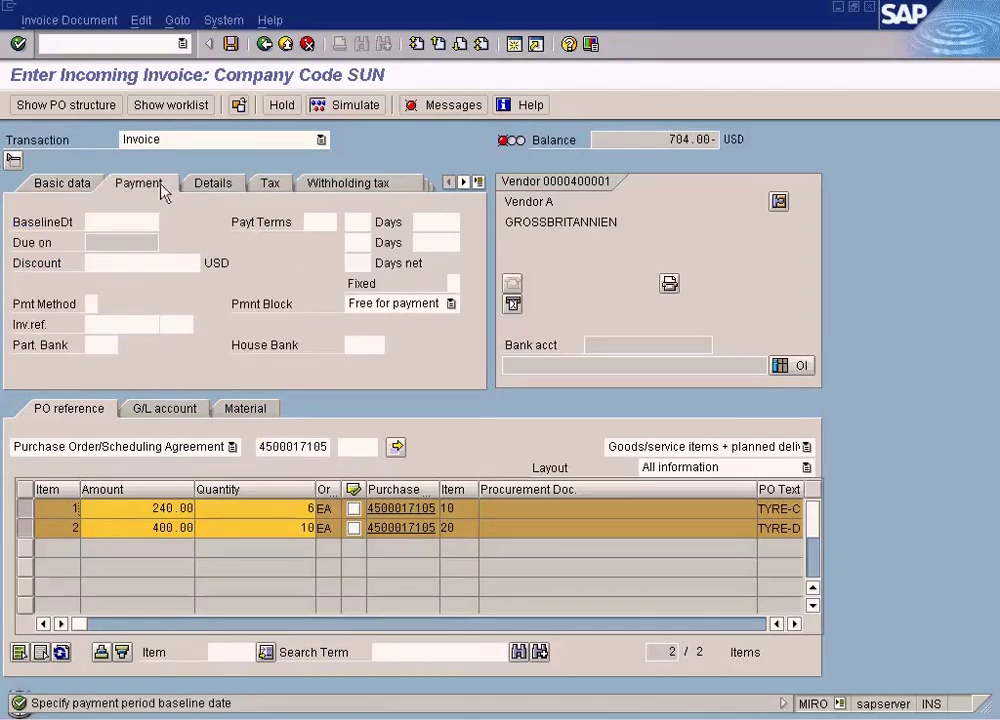
left_click(176, 217)
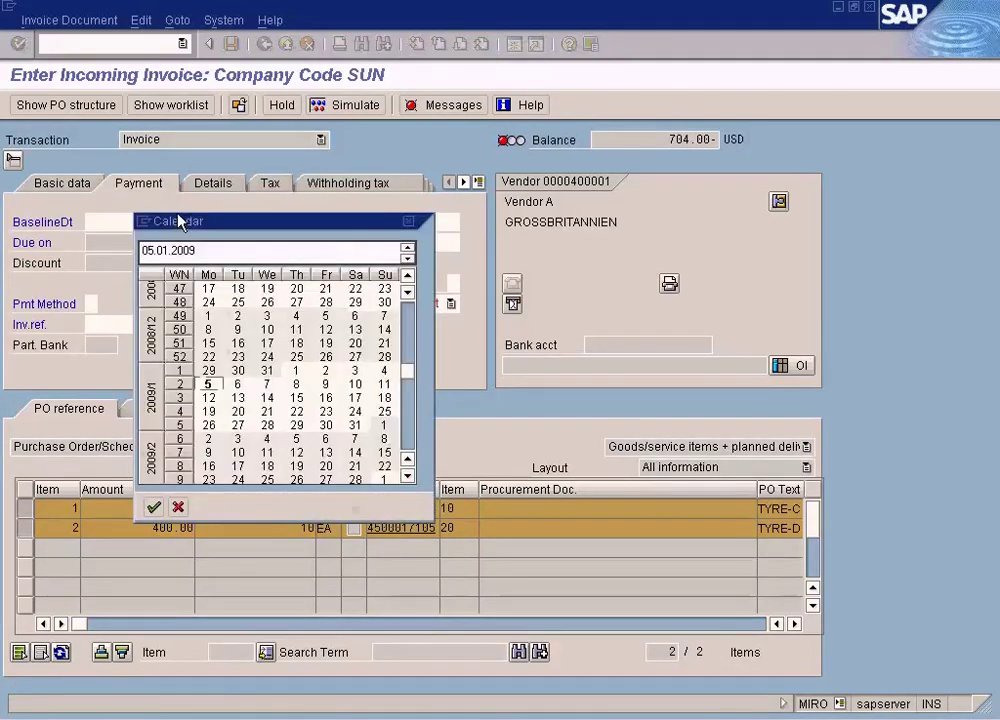
key("Return")
Enter 100 USD of unplanned delivery costs in the invoice details.
left_click(218, 189)
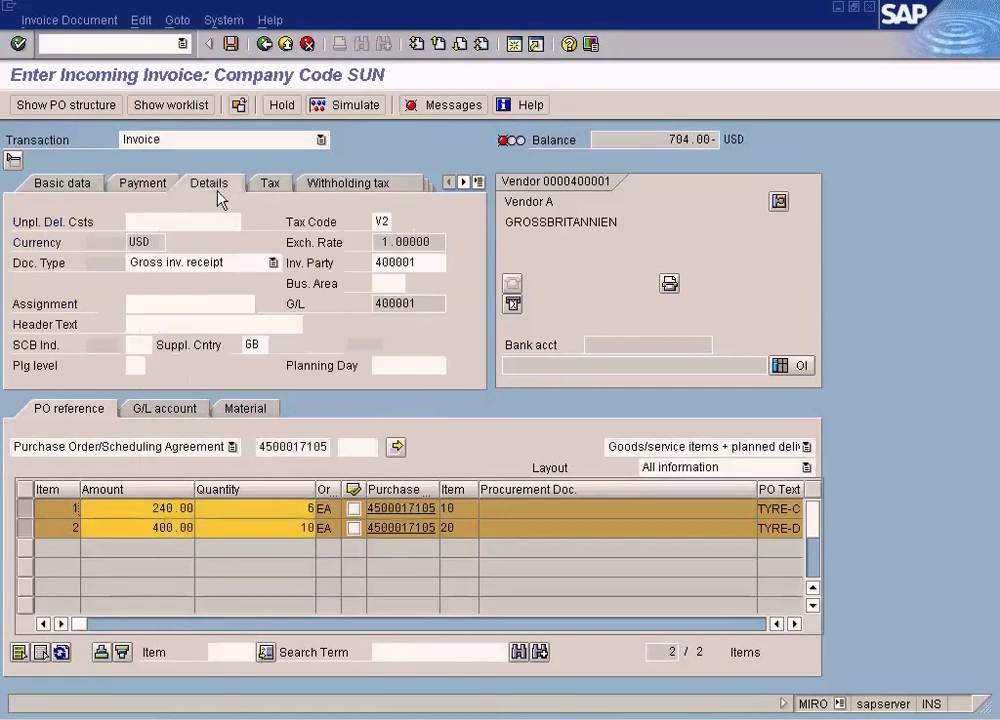
left_click(198, 230)
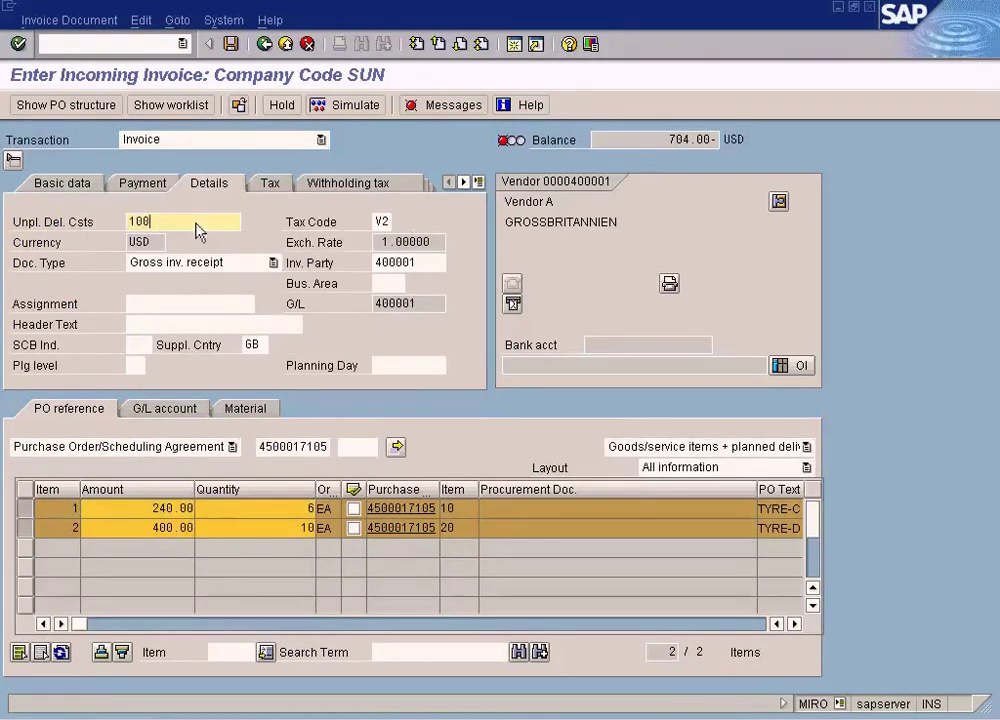
key("Return")
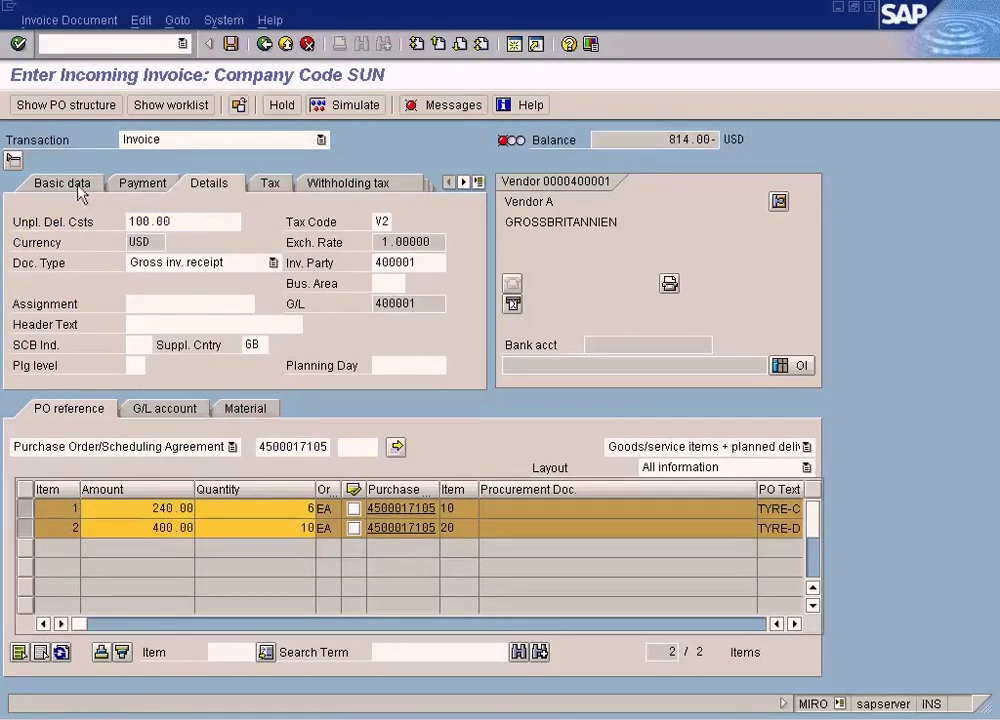
Set the invoice amount to 814 USD in the basic data and simulate the posting.
left_click(77, 187)
left_click(196, 268)
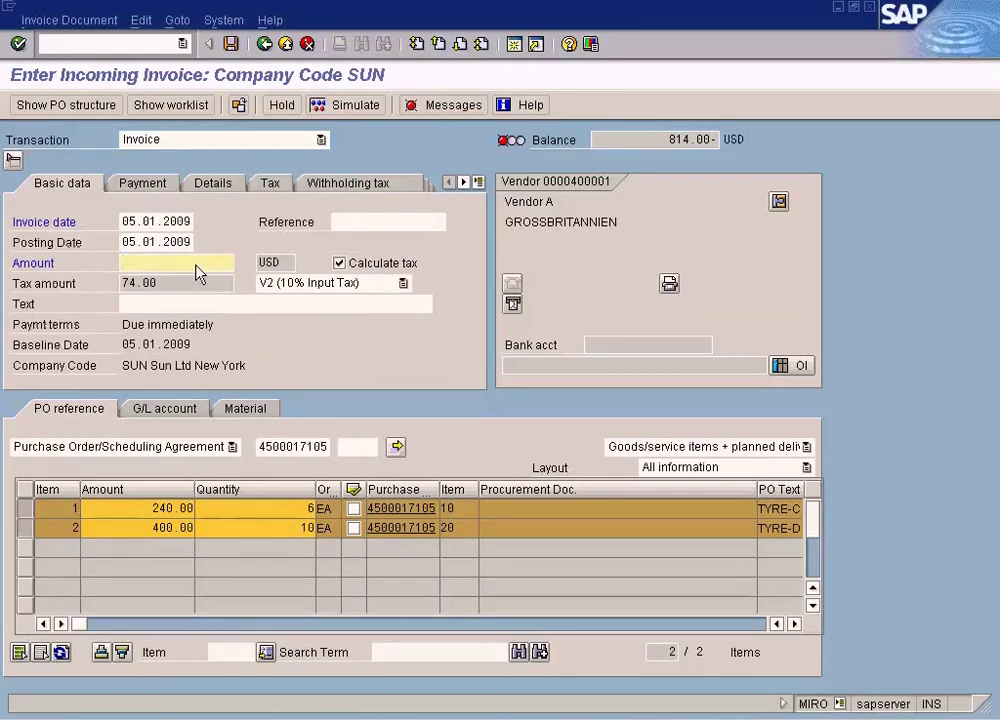
type("814")
left_click(364, 106)
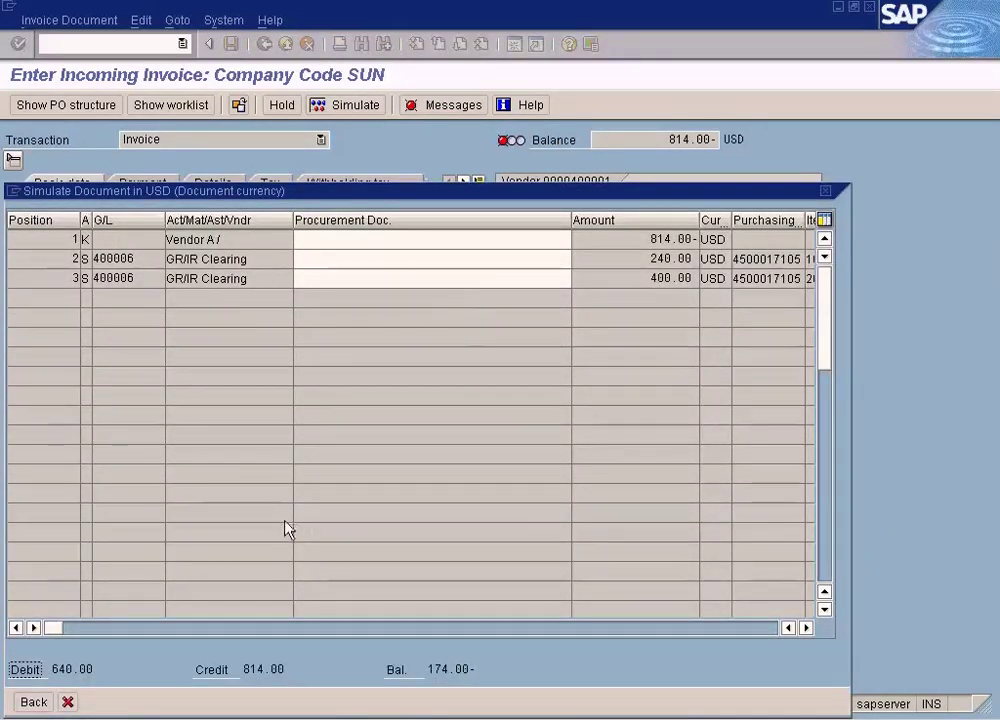
left_click(68, 703)
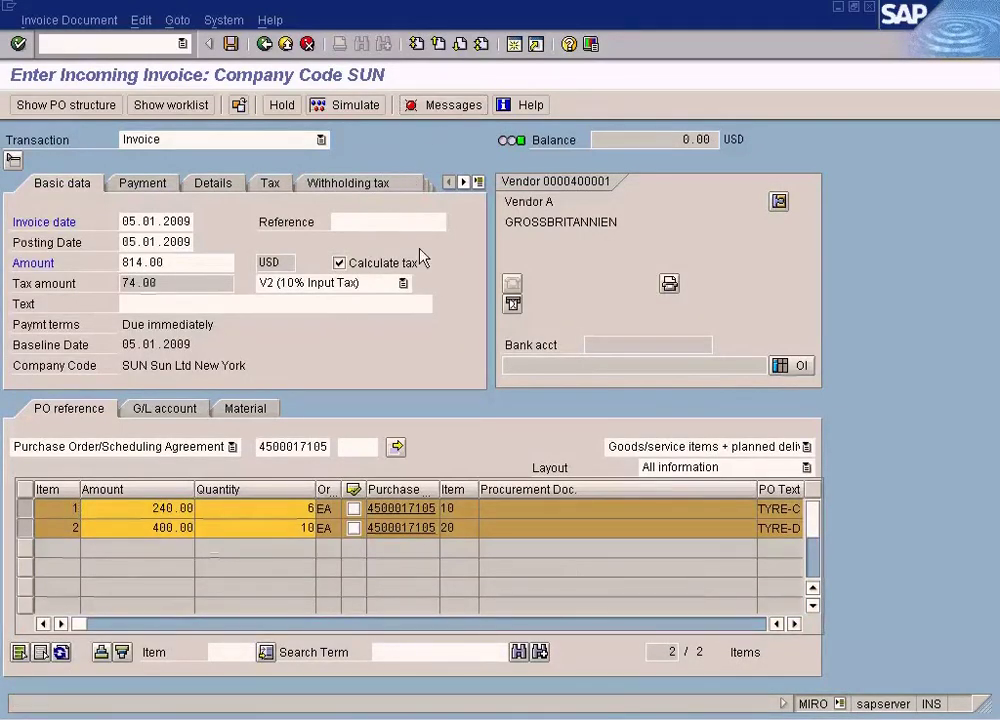
Review the invoice's verification log and read the long text of the account determination error.
left_click(440, 106)
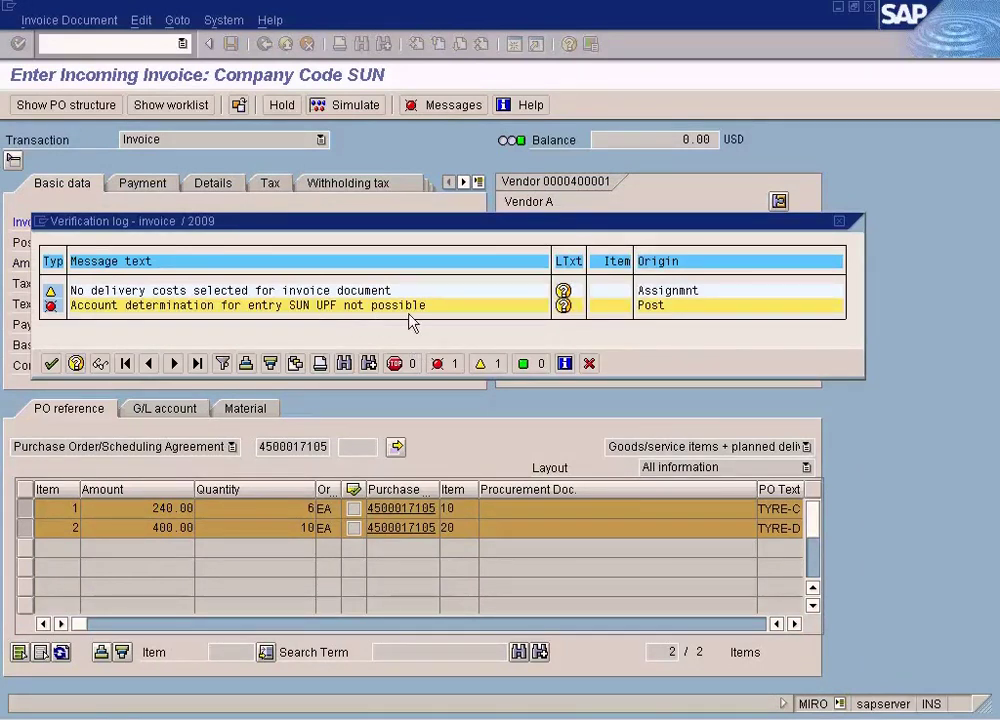
left_click(563, 306)
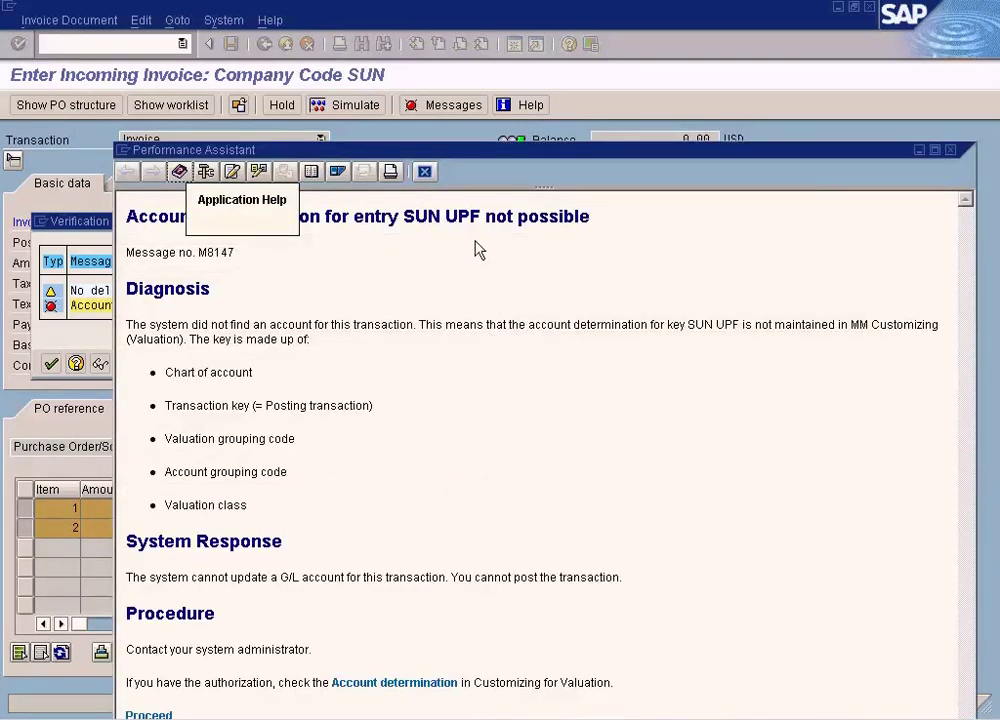
left_click(425, 173)
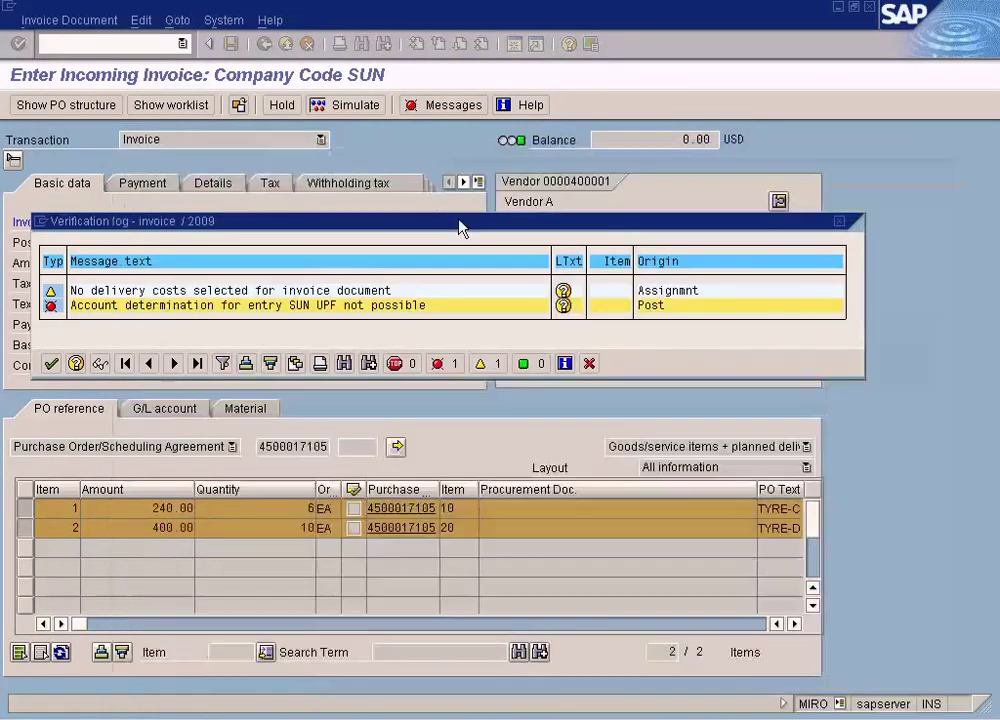
left_click(590, 364)
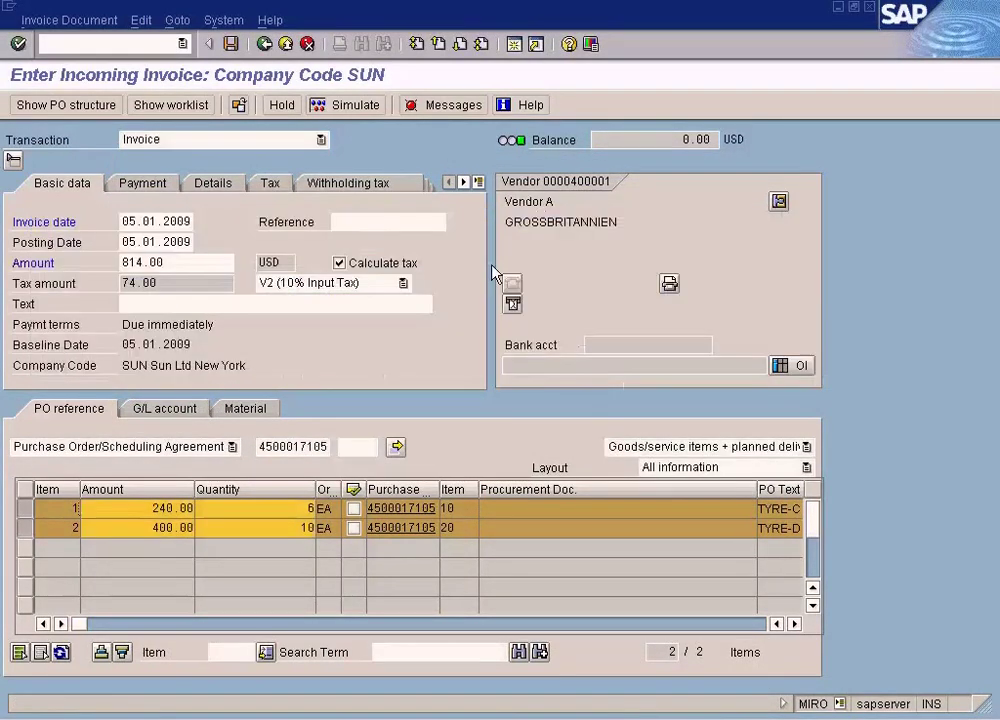
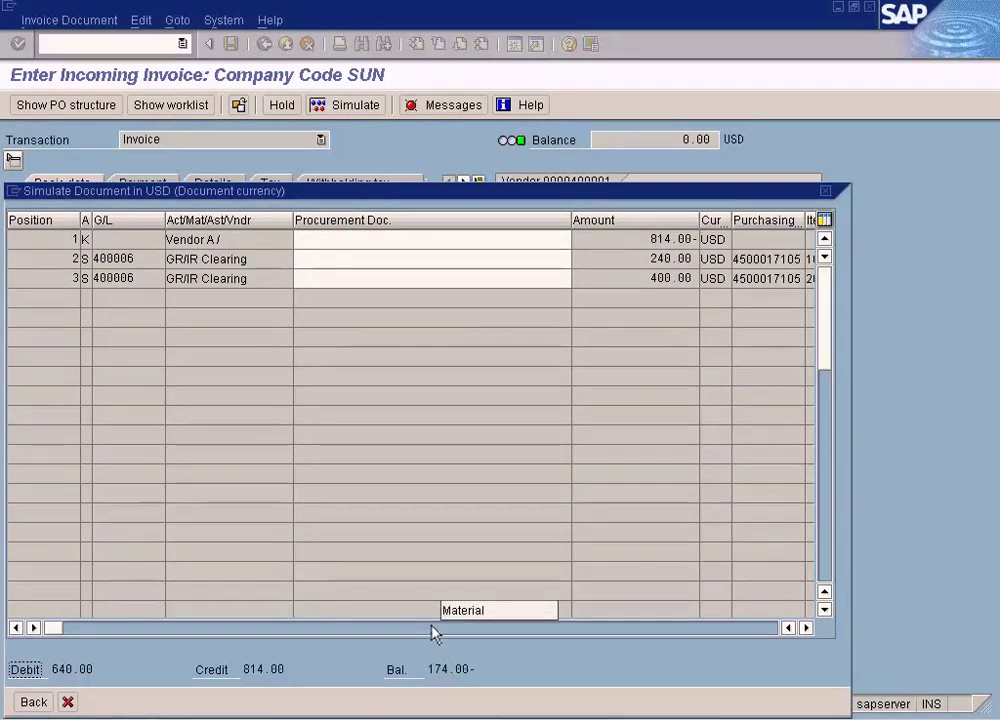
Close the simulated document and recheck the invoice through the verification log.
left_click(67, 703)
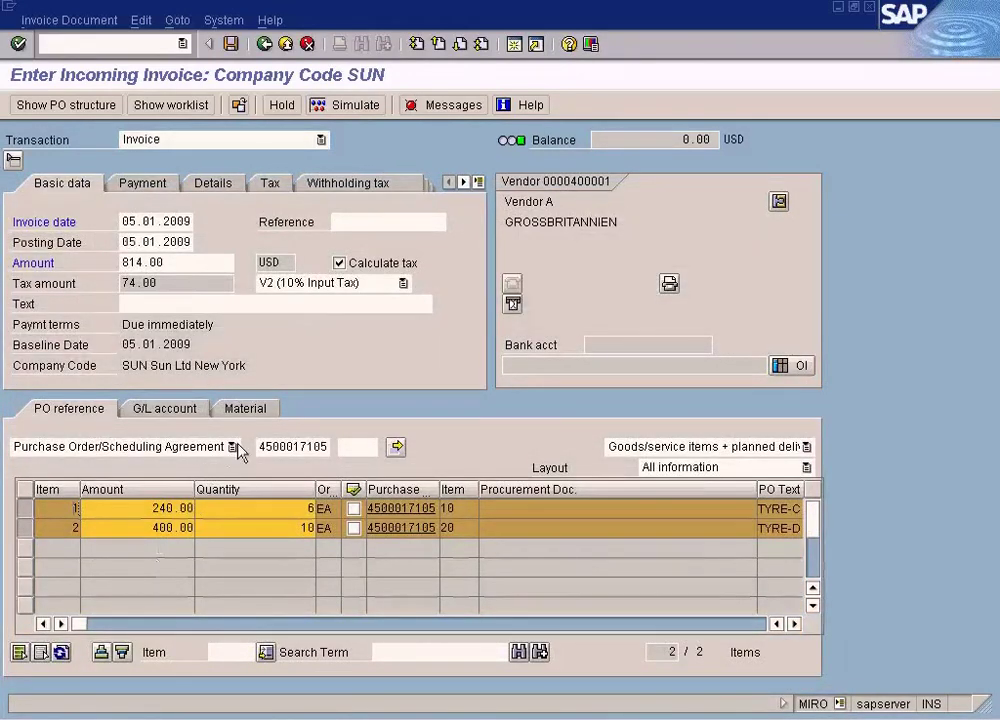
left_click(214, 264)
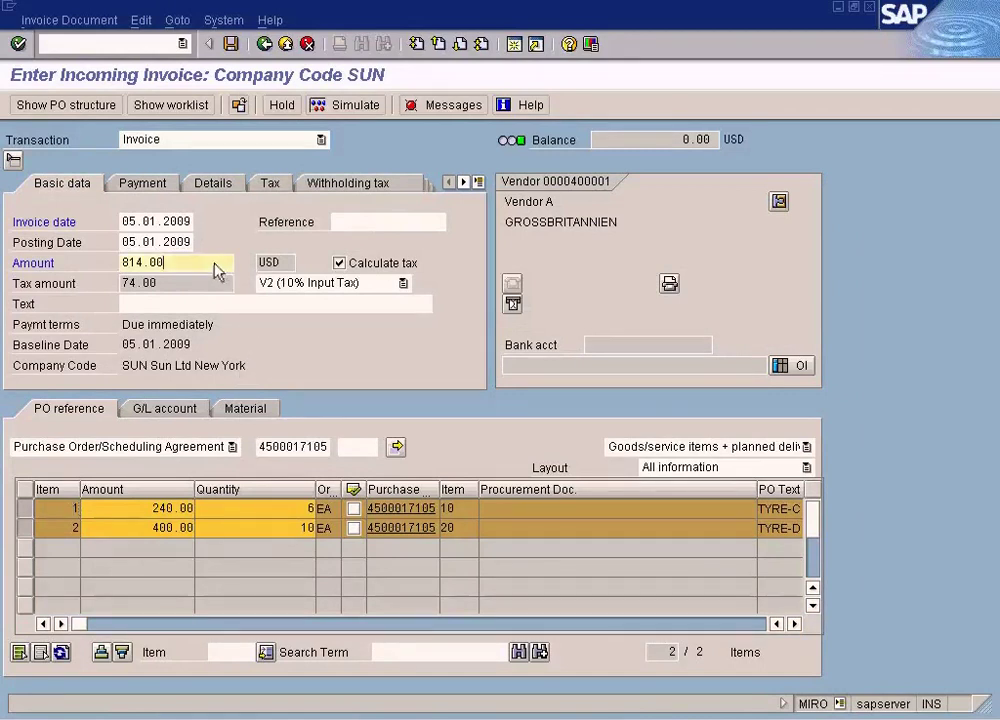
left_click(376, 112)
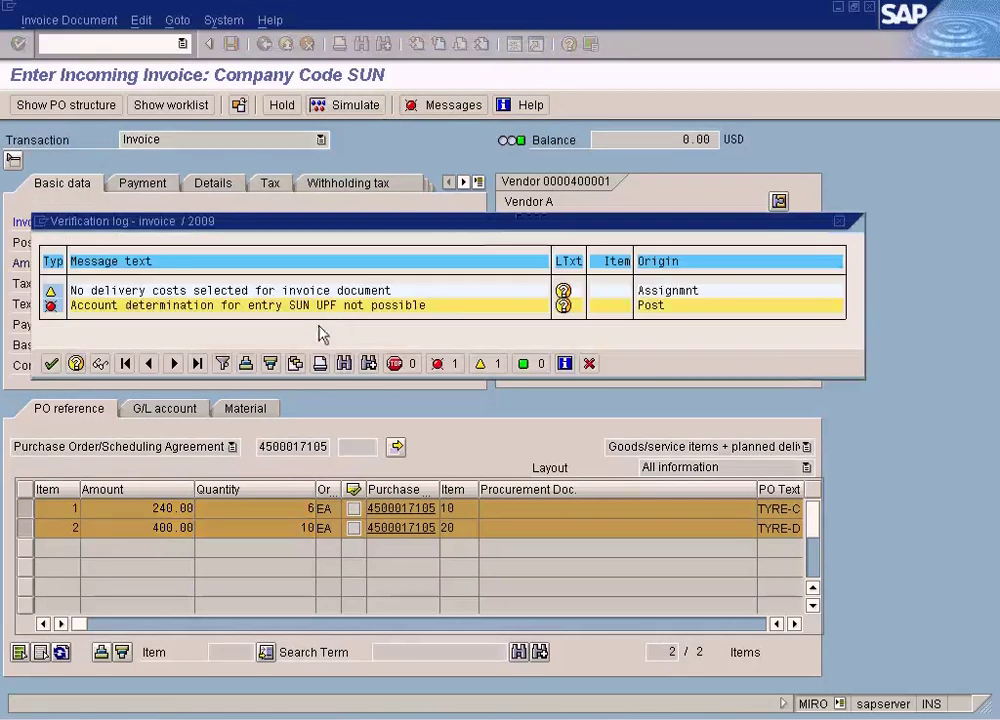
left_click(589, 363)
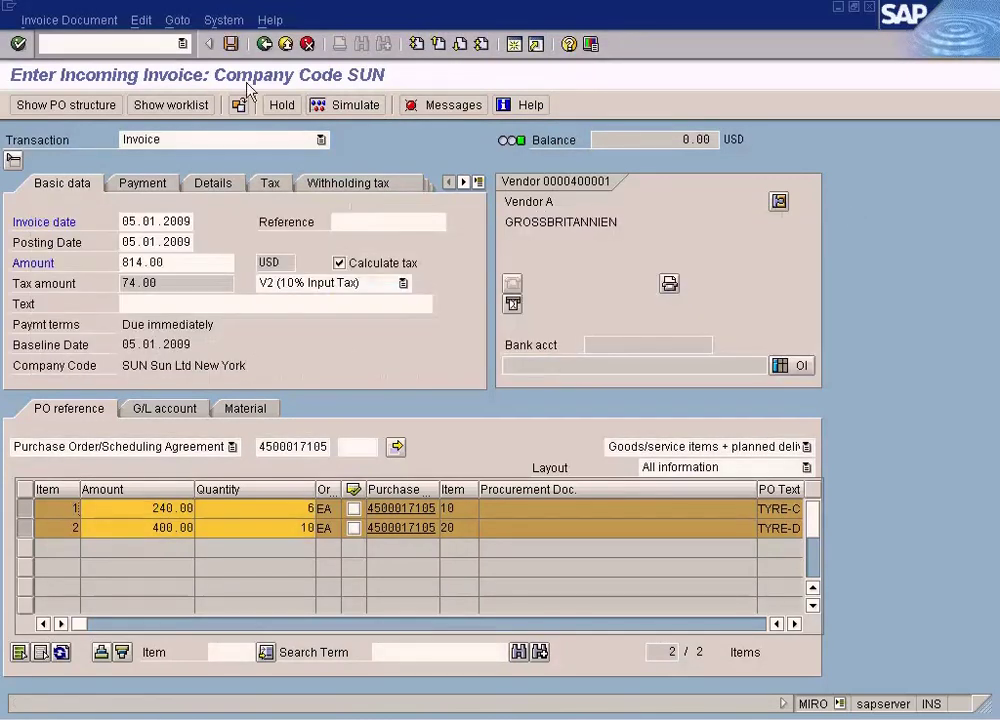
Try to post the invoice and review its messages.
left_click(231, 44)
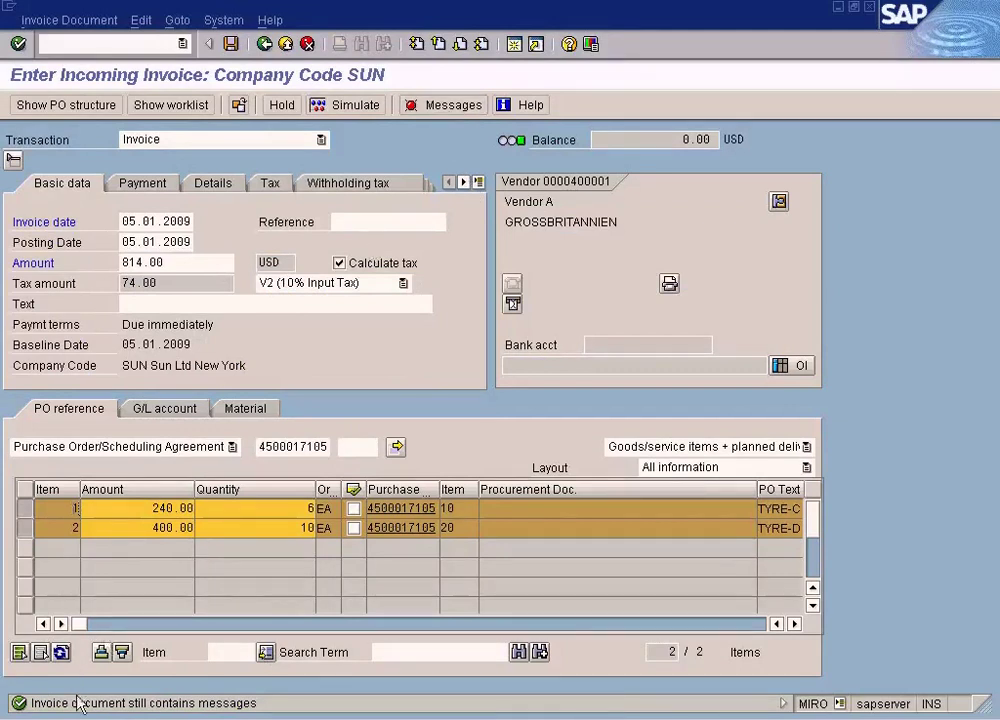
left_click(437, 107)
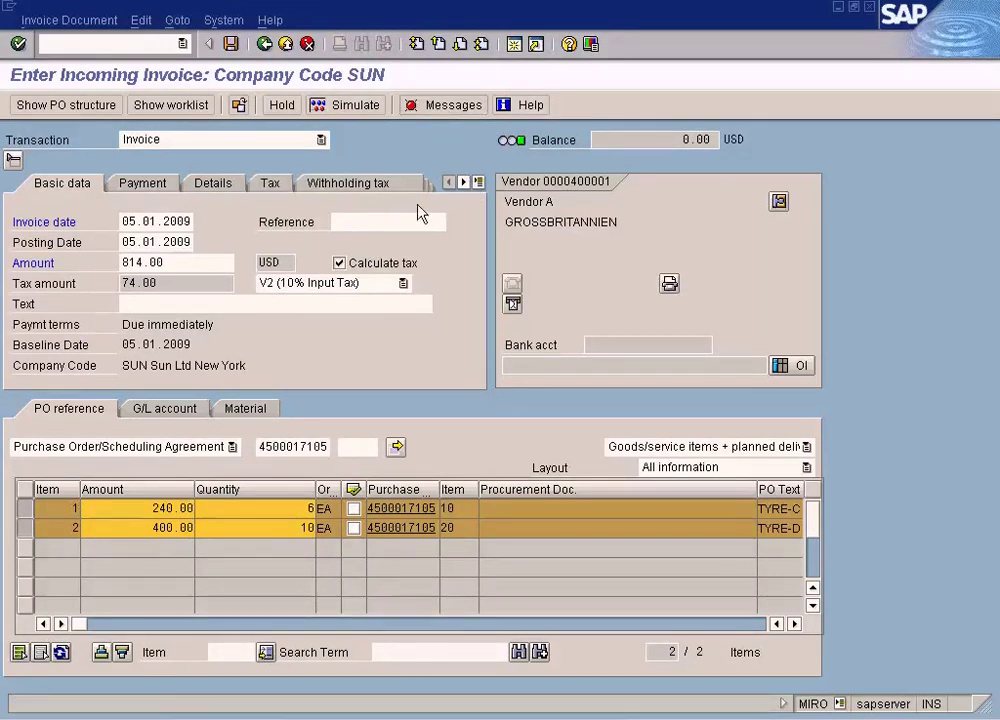
left_click(590, 364)
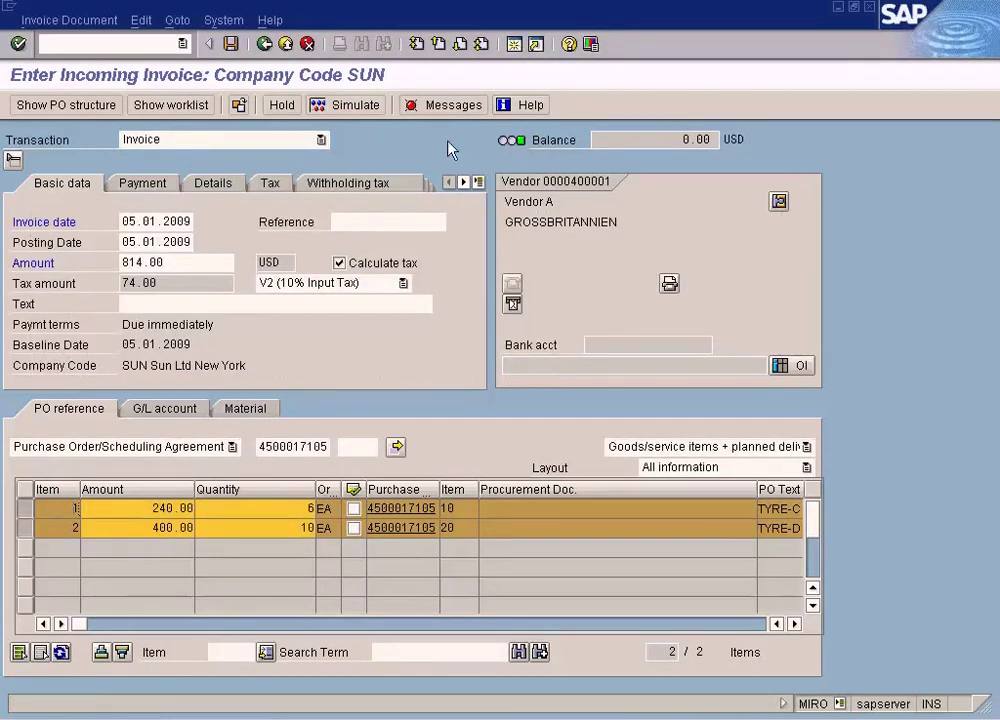
left_click(437, 105)
left_click(590, 364)
Open the automatic posting configuration, transaction OBYC, in a new session.
left_click(514, 44)
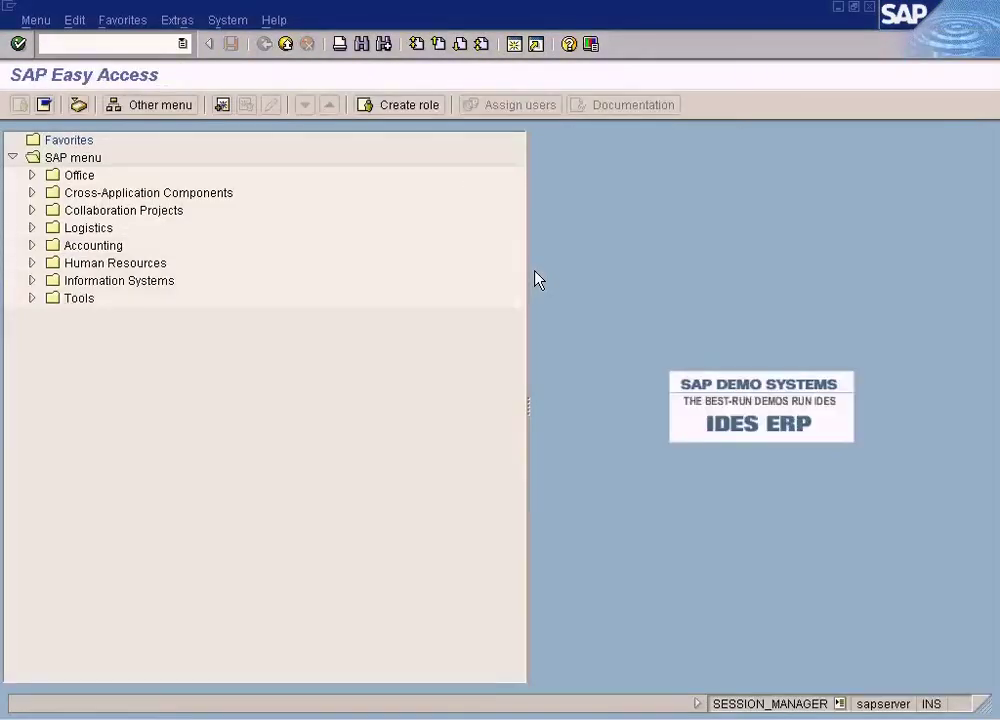
type("obyc")
key("Return")
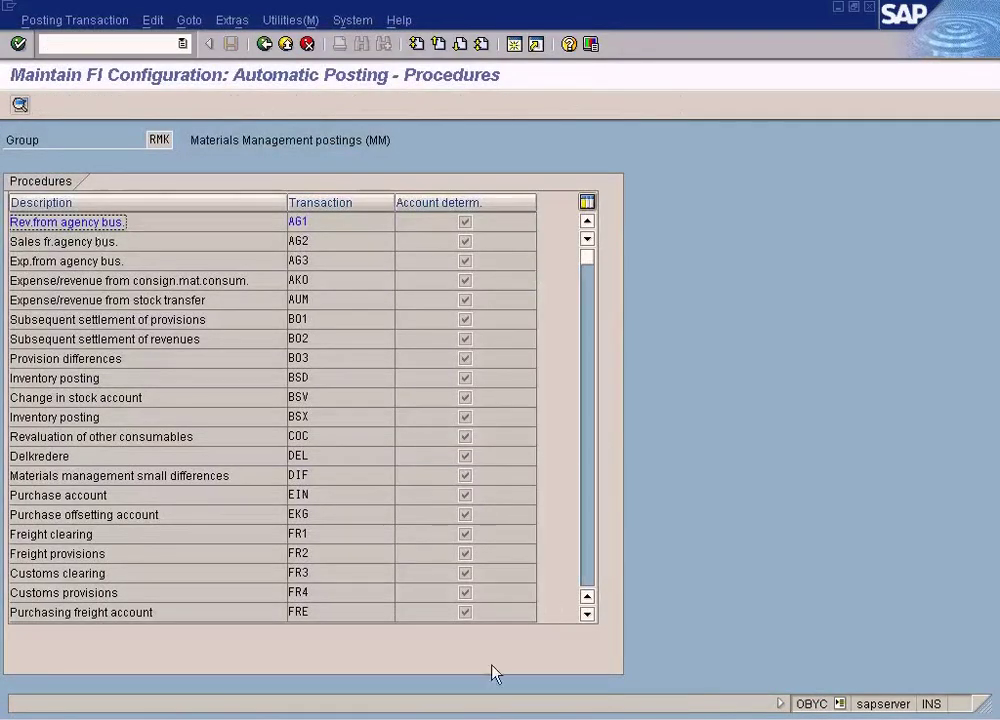
Switch to the Paint notes, mark the line on posting delivery costs to a GL account, and return to the posting procedures.
left_click(340, 719)
left_click(340, 719)
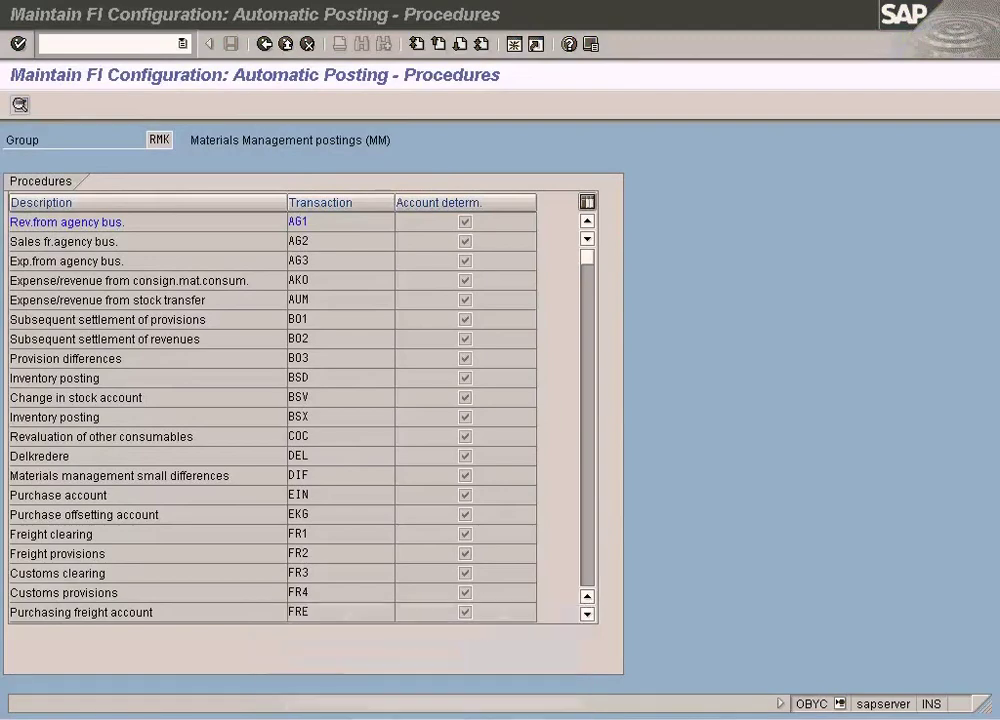
left_click(545, 719)
left_click(520, 705)
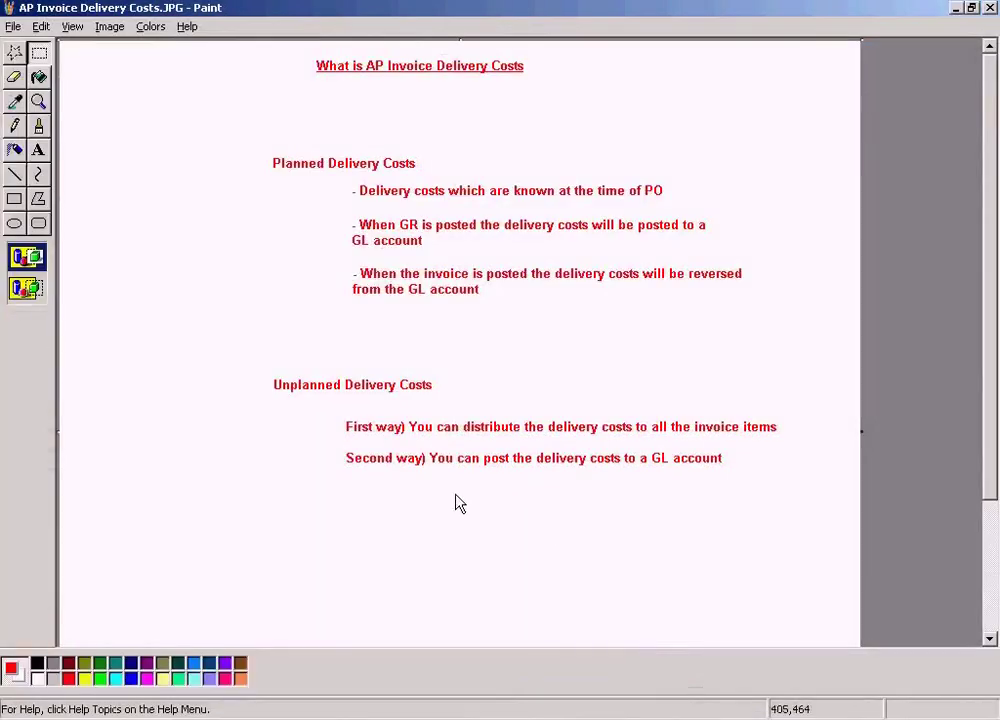
left_click_drag(334, 449, 750, 475)
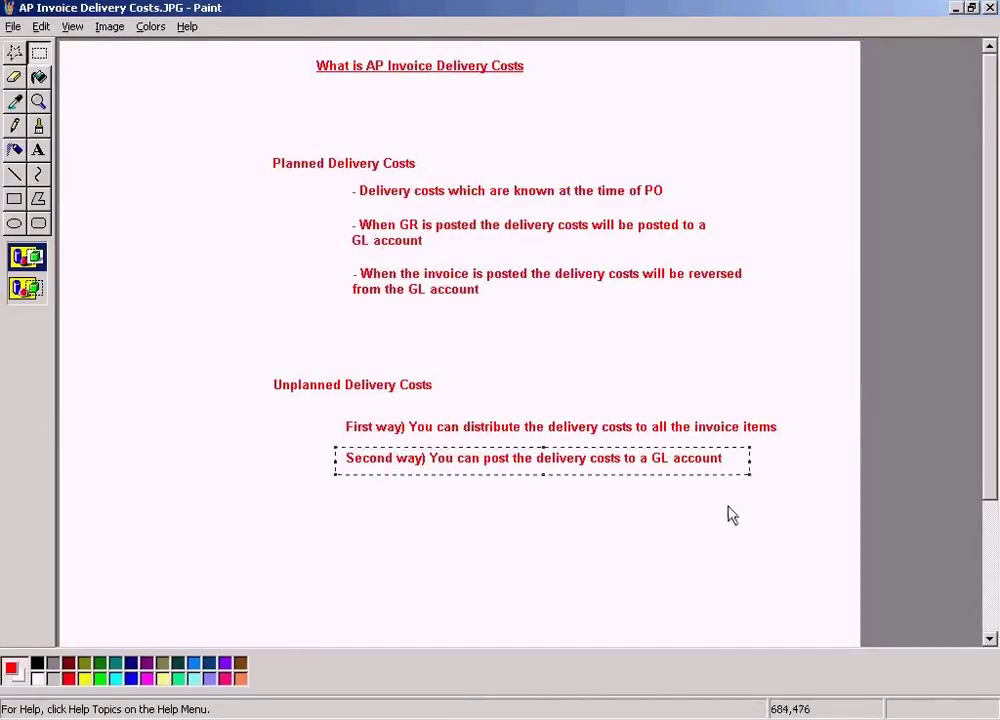
key("alt+Tab")
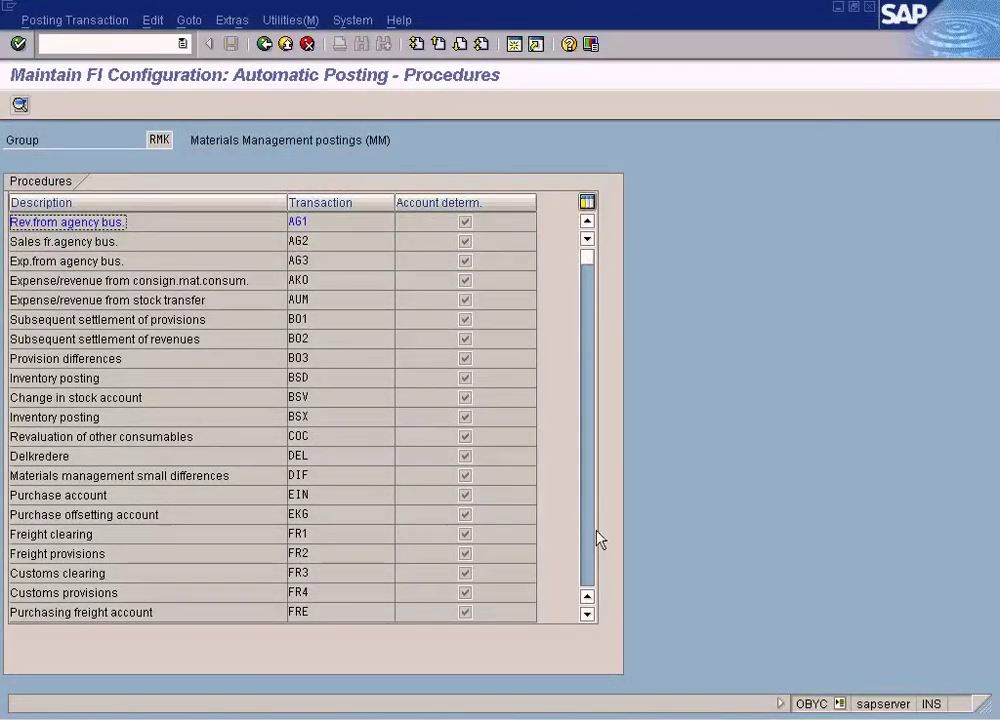
Open the account assignment of the Unplanned delivery costs procedure (UPF) for chart of accounts SUN.
left_click(591, 553)
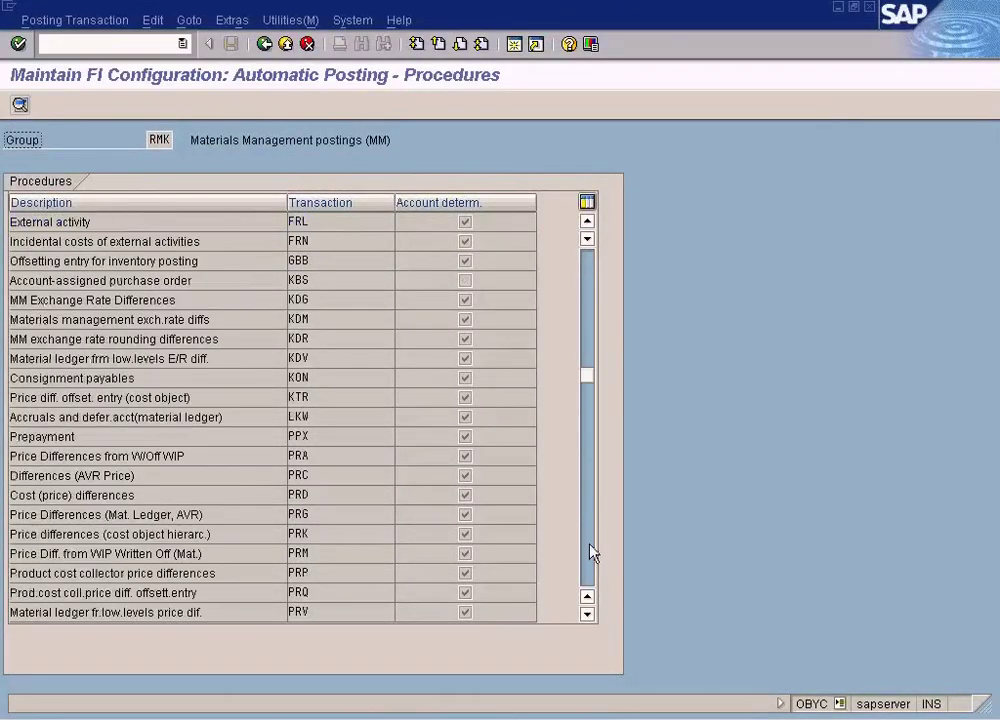
left_click(591, 553)
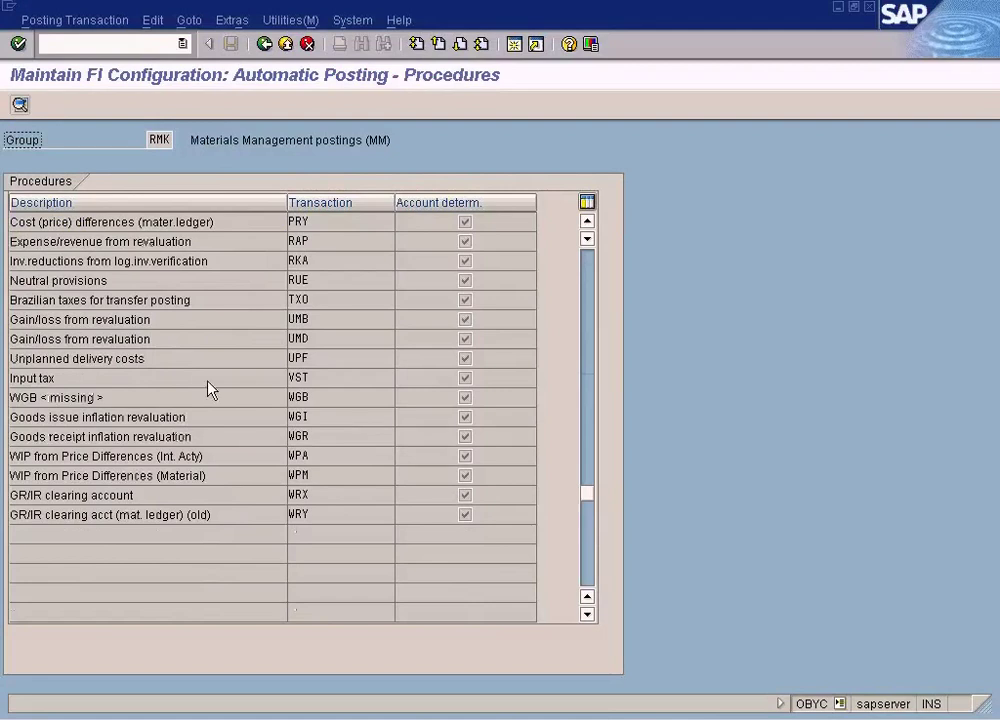
left_click_drag(172, 363, 4, 364)
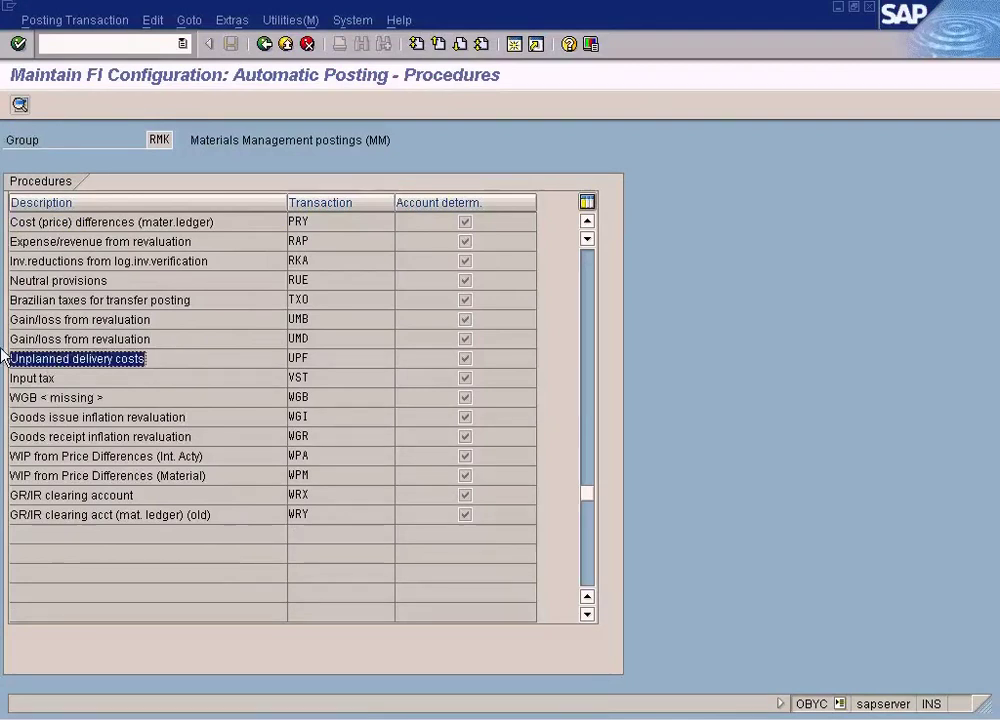
left_click(303, 370)
double_click(303, 370)
left_click(155, 421)
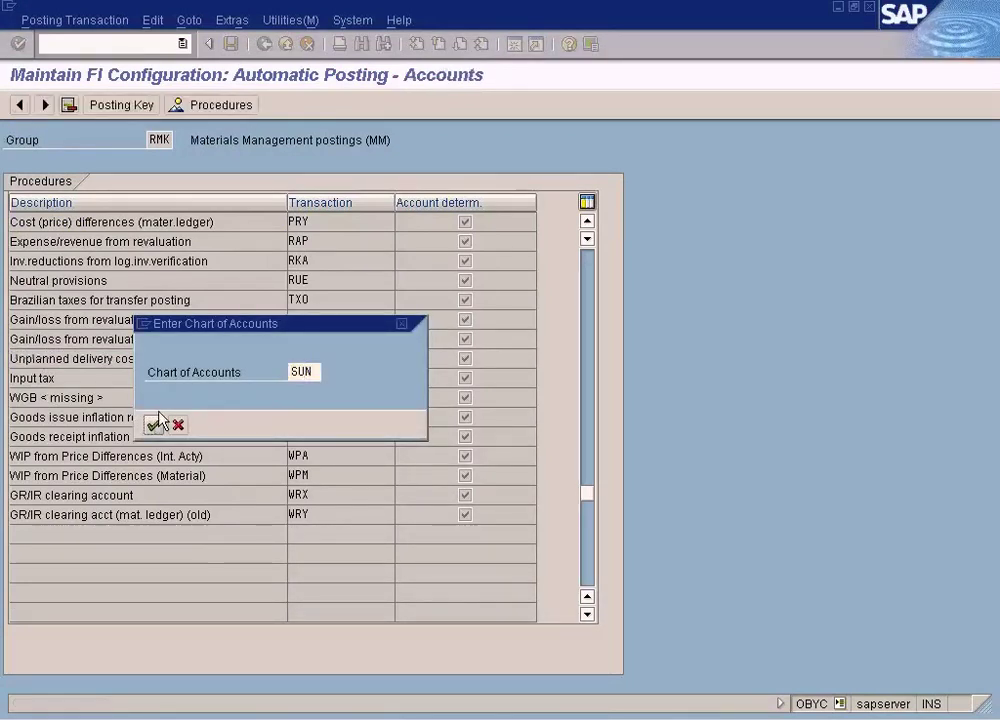
Check the procedures from the UPF account assignment, return to it and save.
left_click(58, 246)
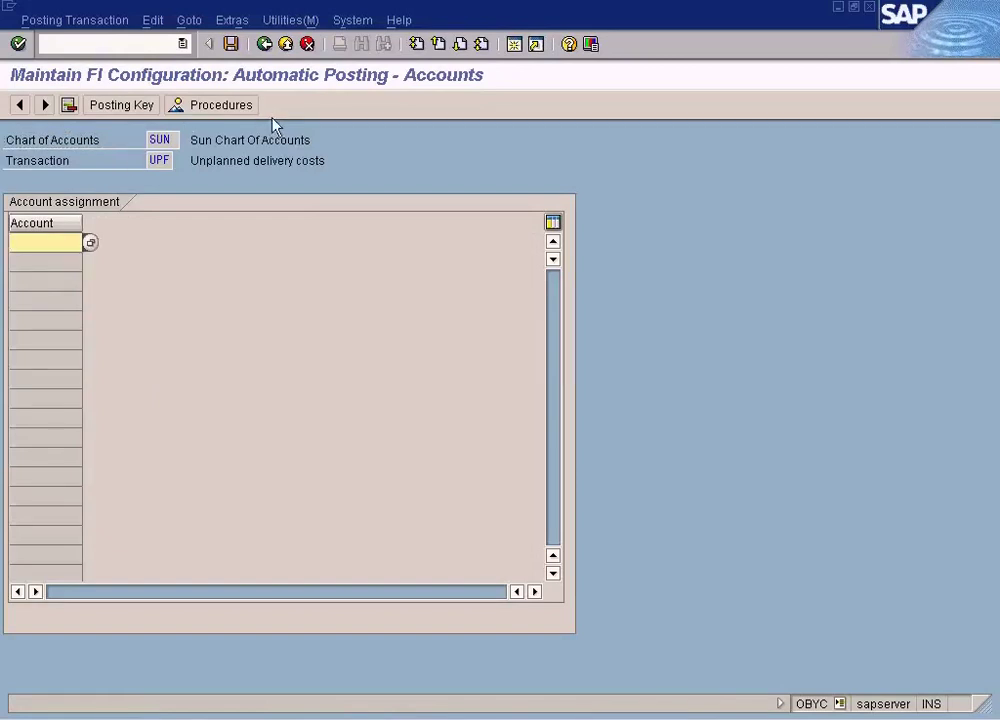
left_click(210, 108)
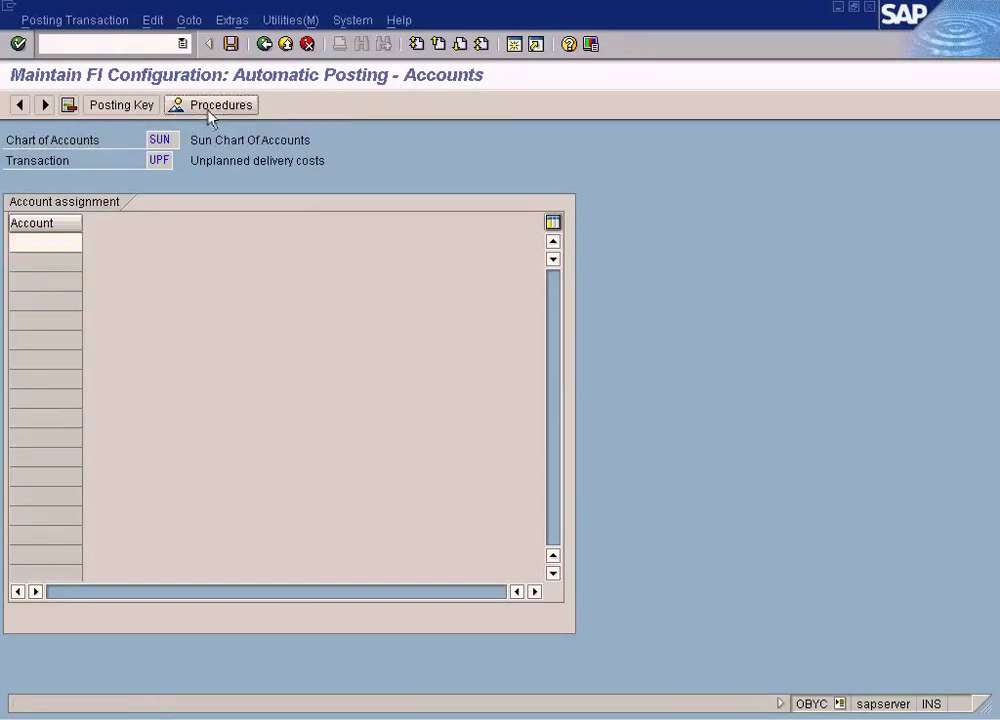
double_click(228, 360)
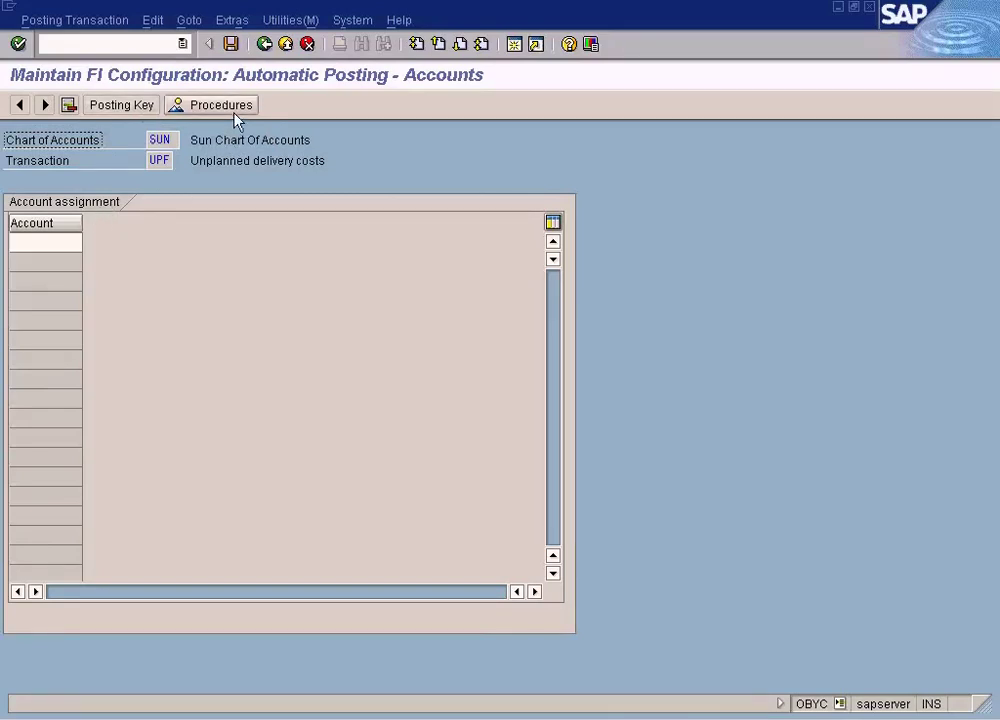
left_click(233, 46)
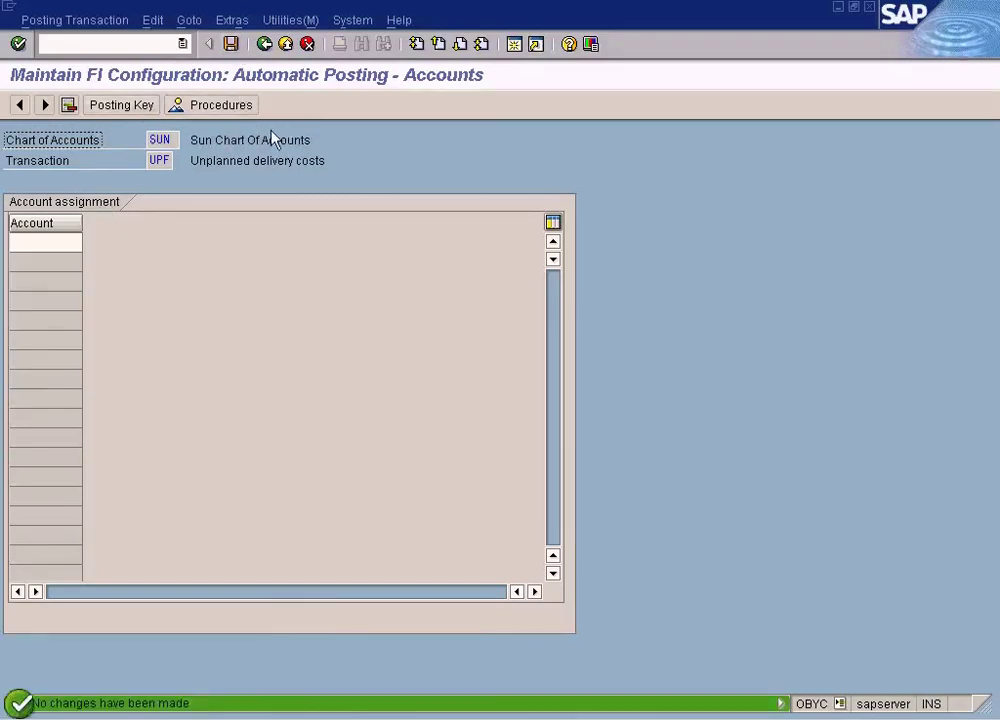
left_click(72, 245)
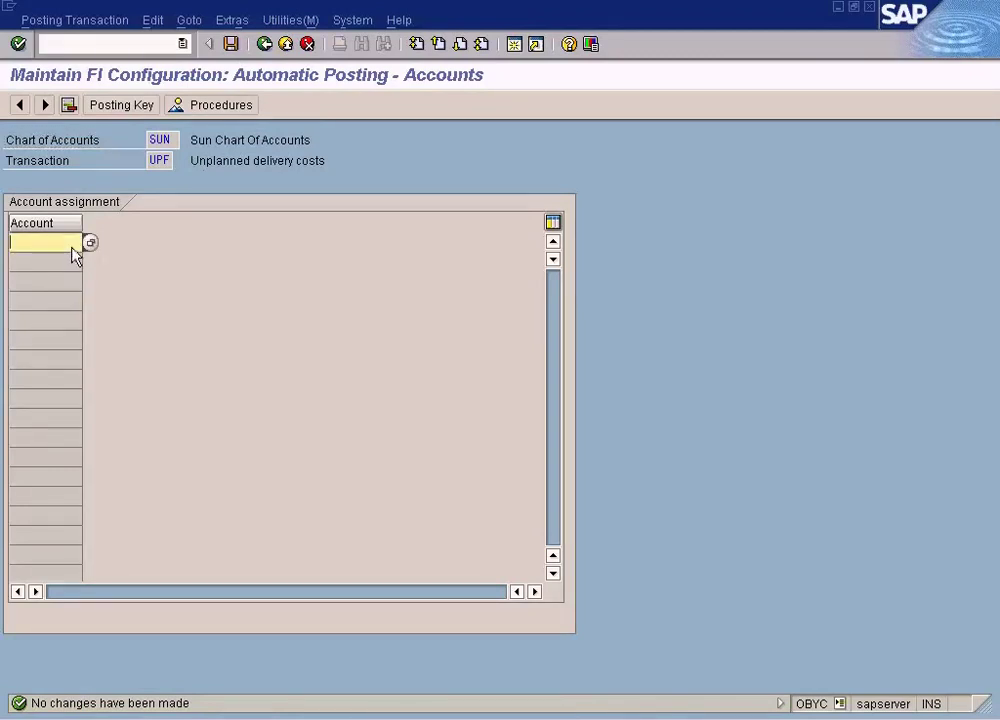
Open G/L account maintenance, transaction FS00, in a new session and display the COS - Customs account of company code SUN.
left_click(514, 46)
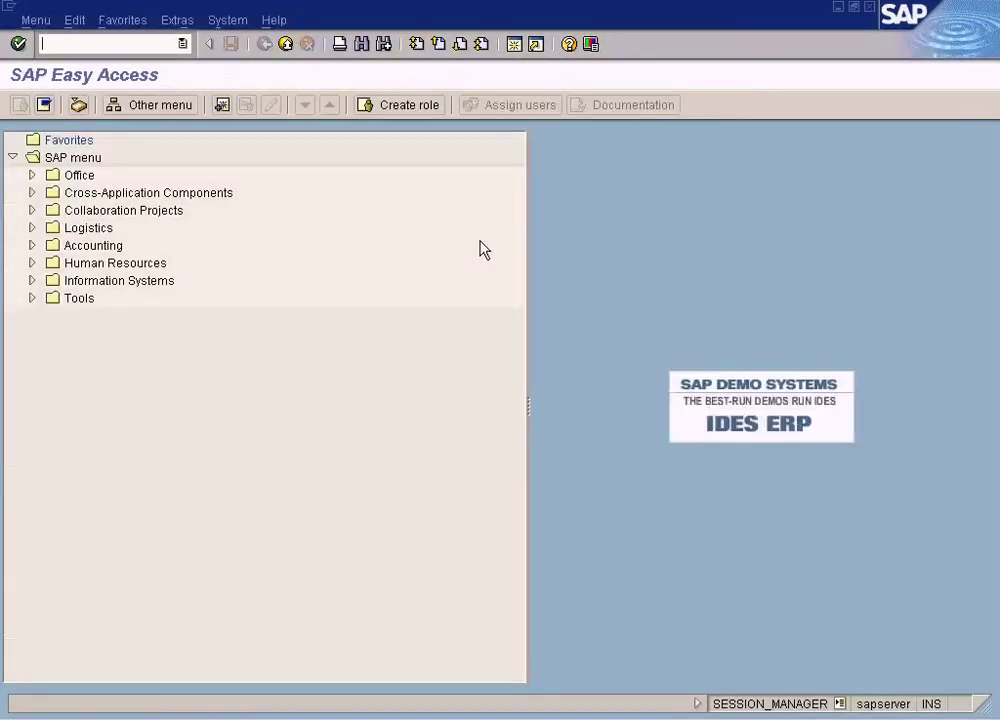
type("fs00")
key("Return")
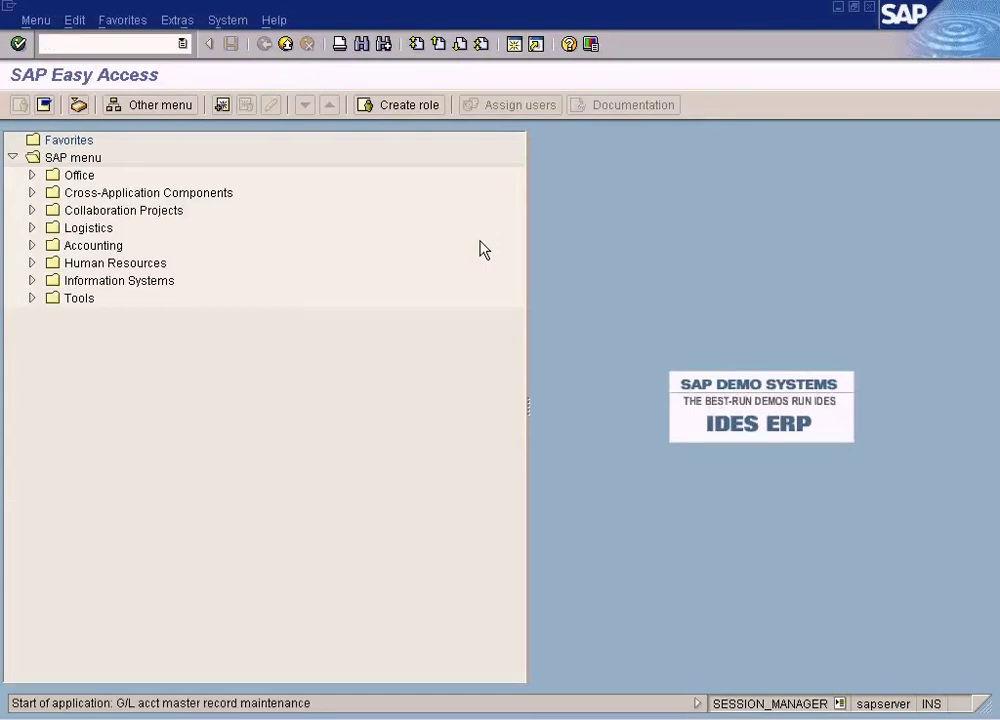
left_click_drag(190, 140, 74, 141)
left_click(116, 146)
key("Return")
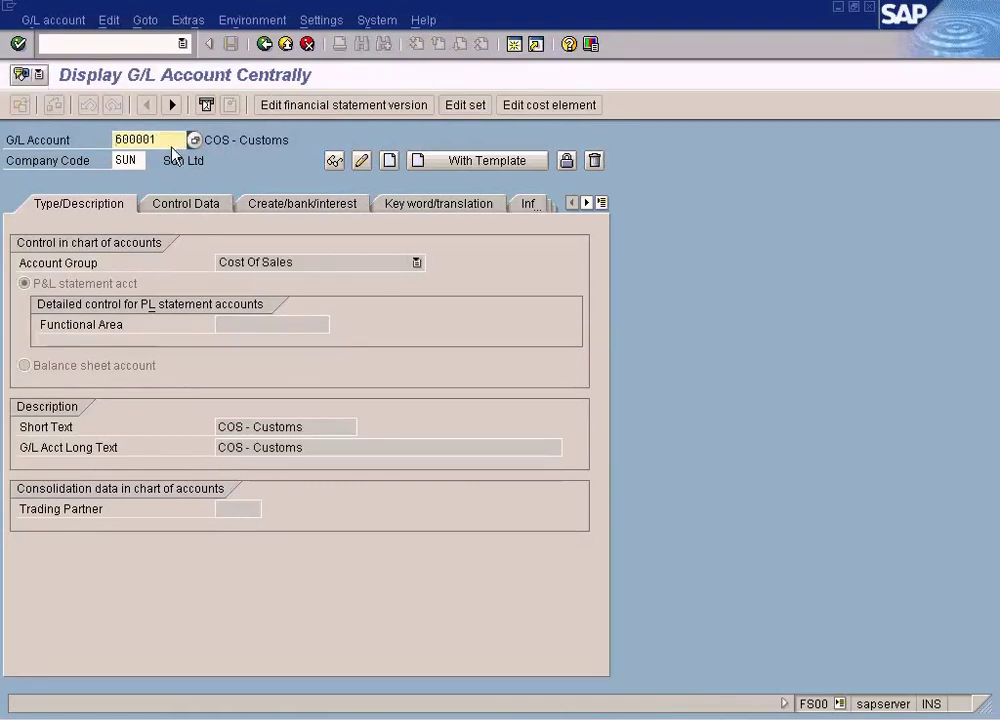
left_click(193, 140)
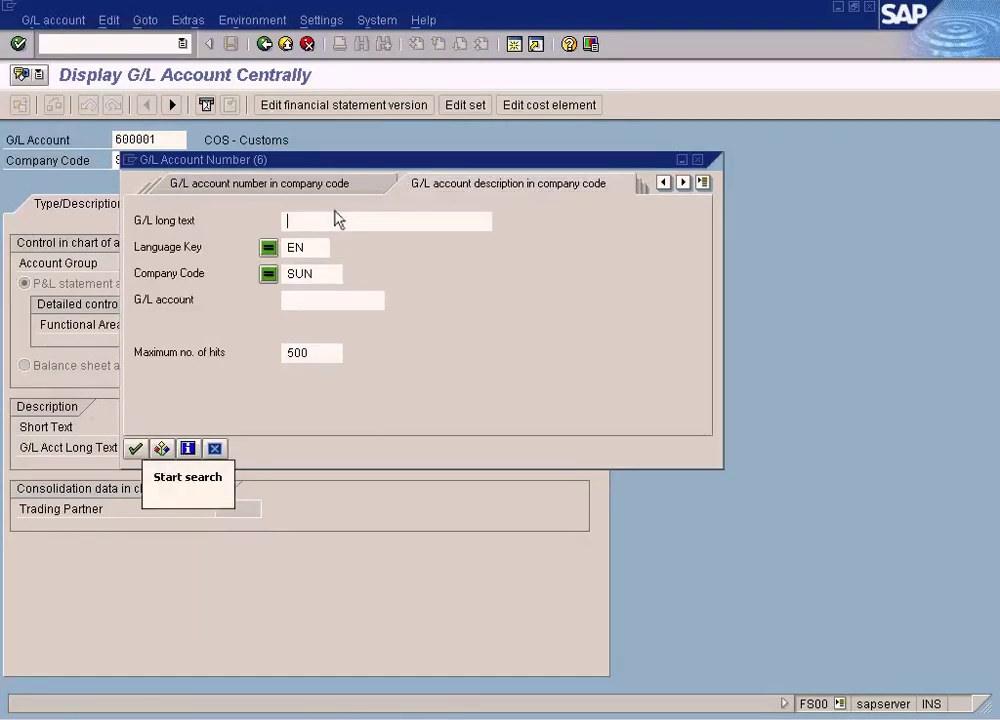
left_click(215, 449)
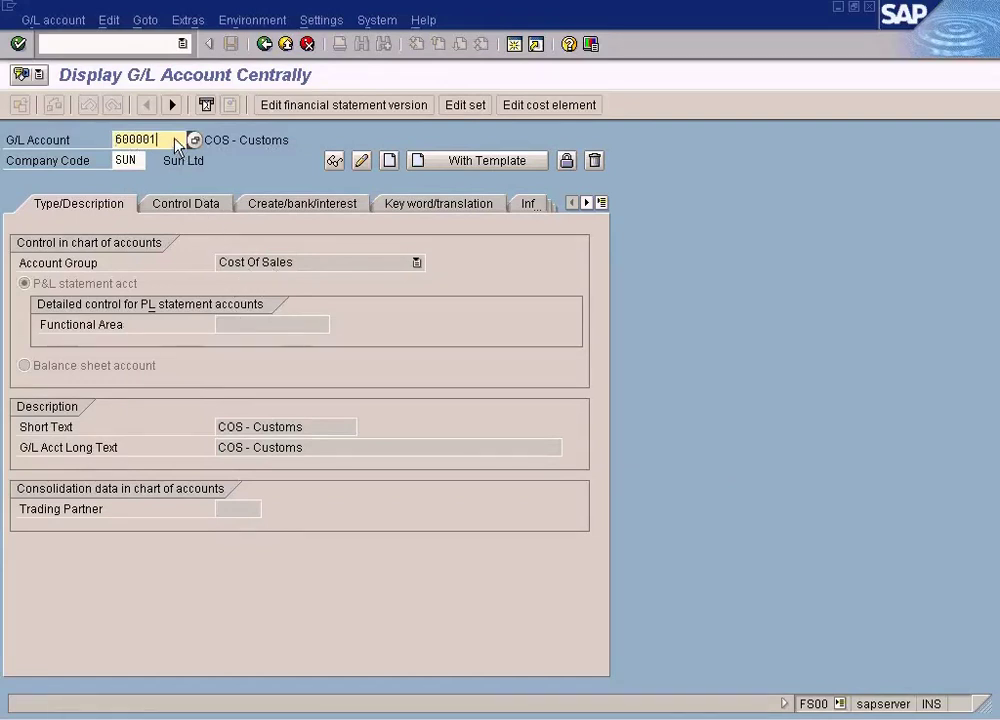
Start creating the next-numbered G/L account after COS - Customs in company code SUN, using COS - Customs as the reference account.
left_click_drag(174, 139, 92, 140)
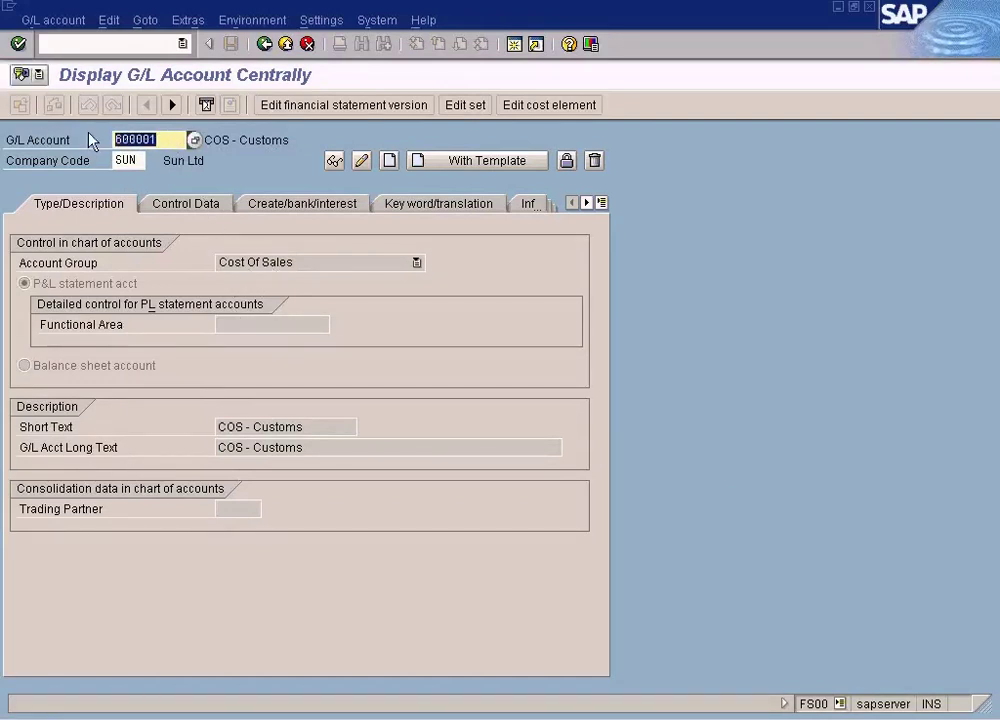
left_click(170, 145)
key("BackSpace")
type("2")
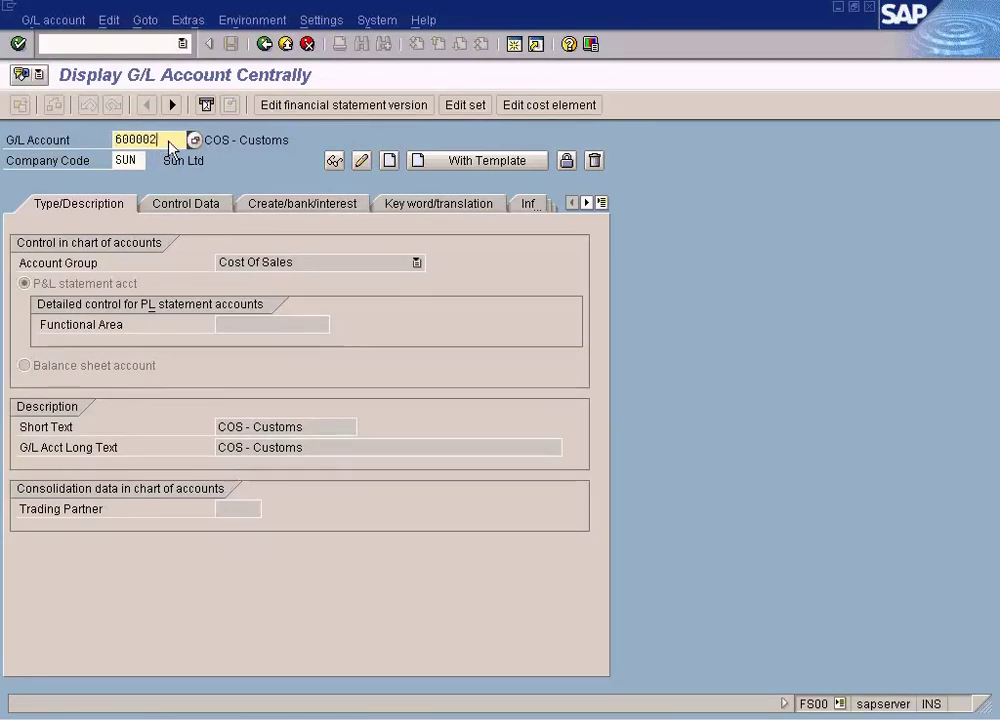
left_click(55, 20)
left_click(107, 85)
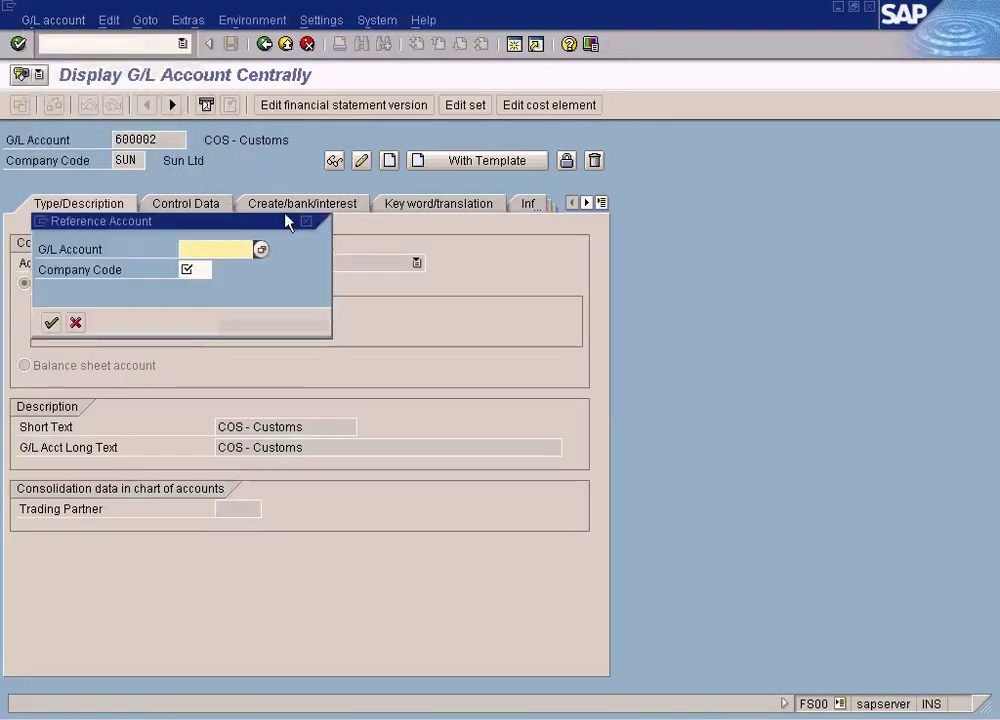
key("Tab")
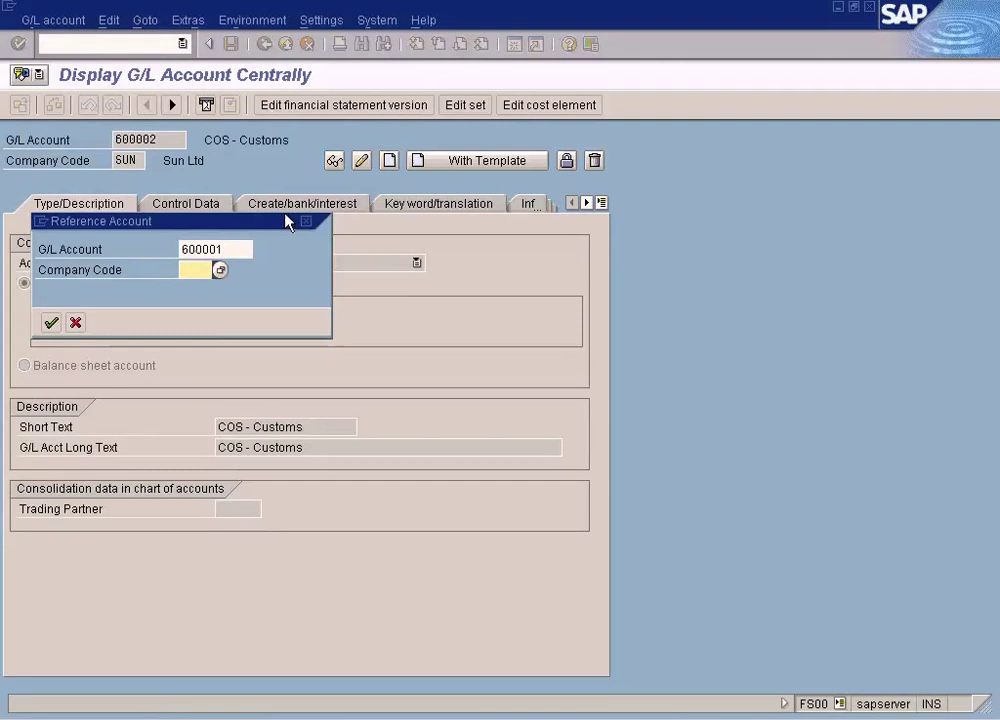
key("Return")
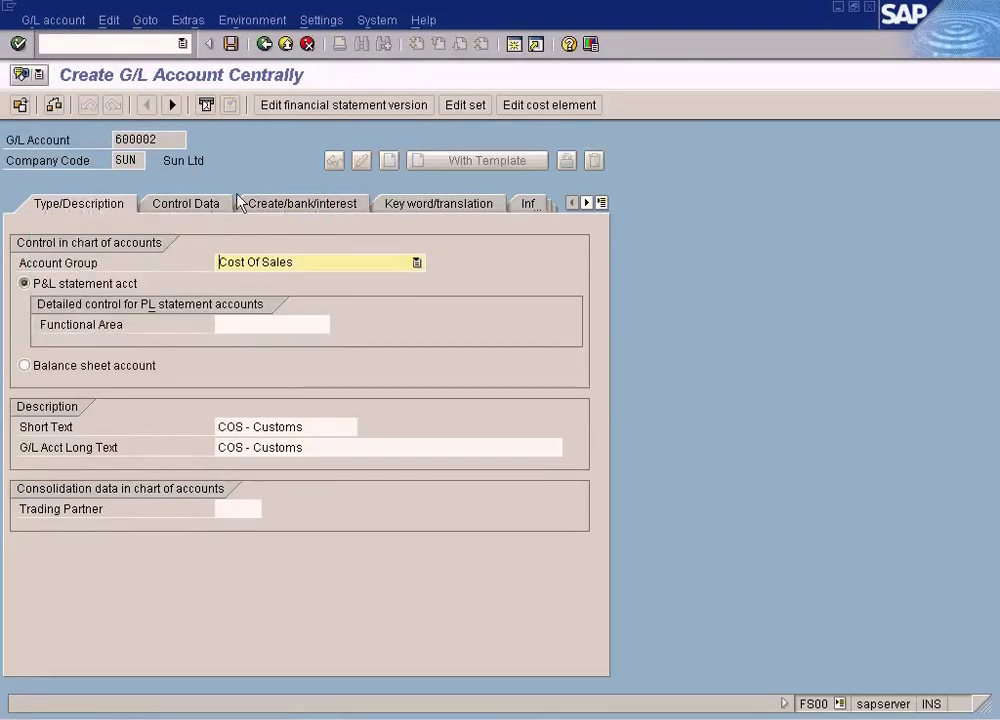
Set the new account's short text to "Unplanned delivery" and its long text to "Unplanned delivery costs", and save it.
left_click(120, 204)
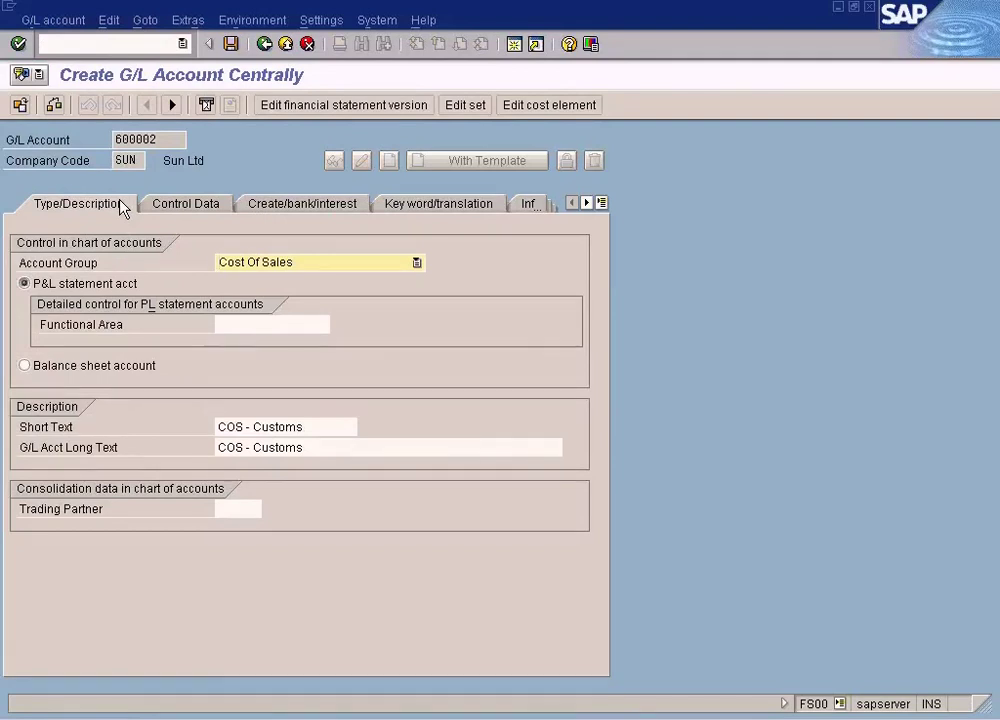
left_click_drag(319, 430, 205, 441)
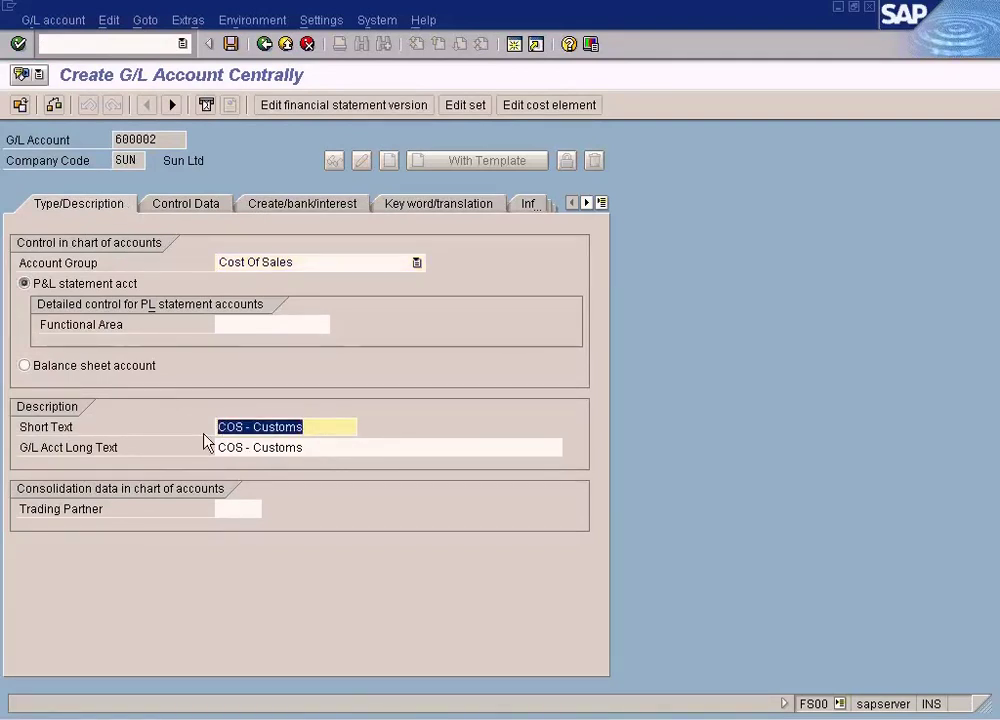
type("Unplanned delivery")
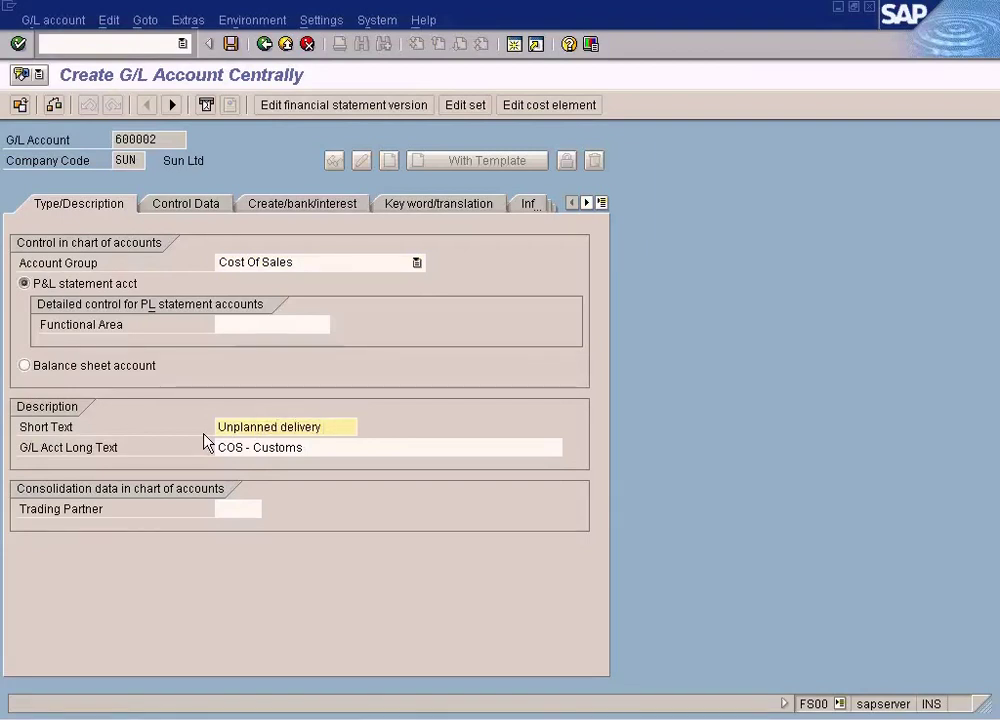
key("Tab")
type("Unplanned delivery")
type("costs")
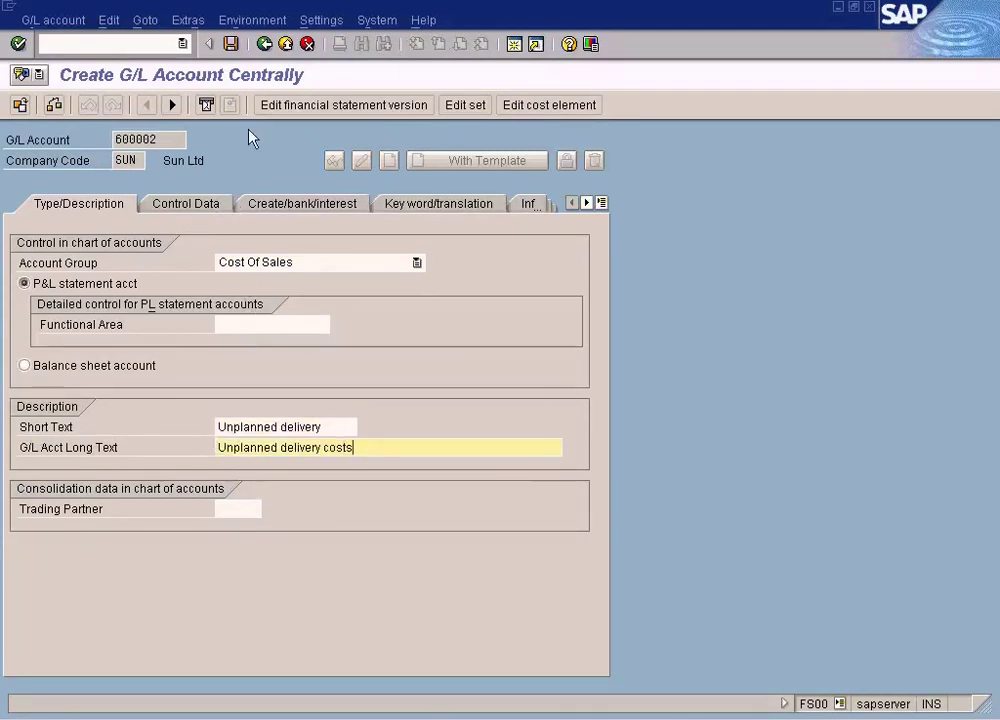
left_click(231, 44)
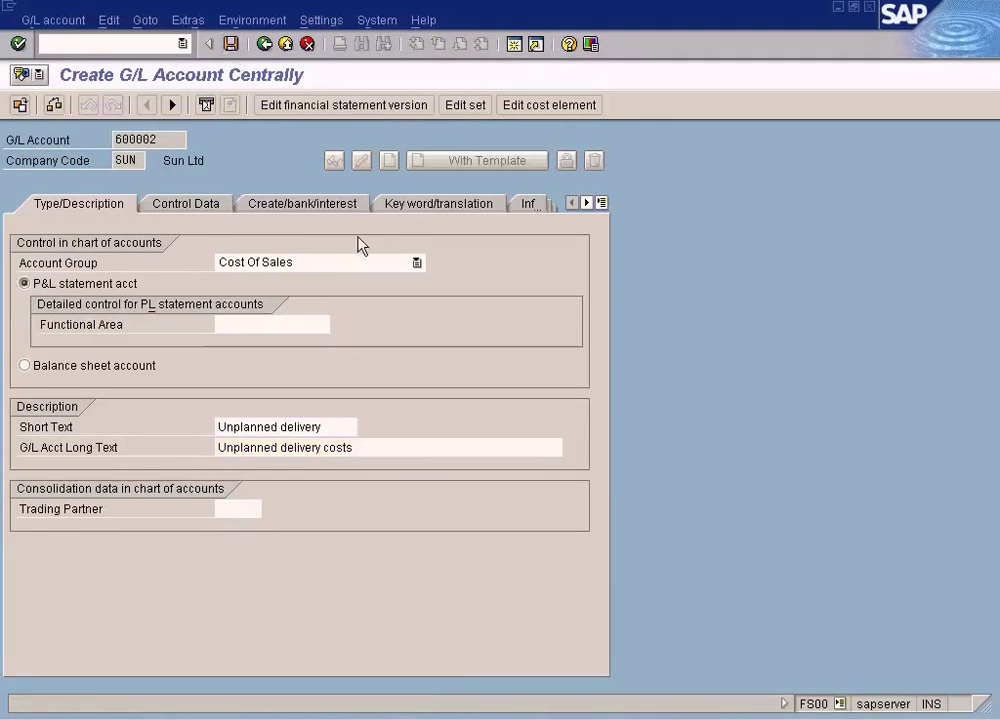
Check the control data and document creation settings of the new Unplanned delivery costs account.
left_click(216, 208)
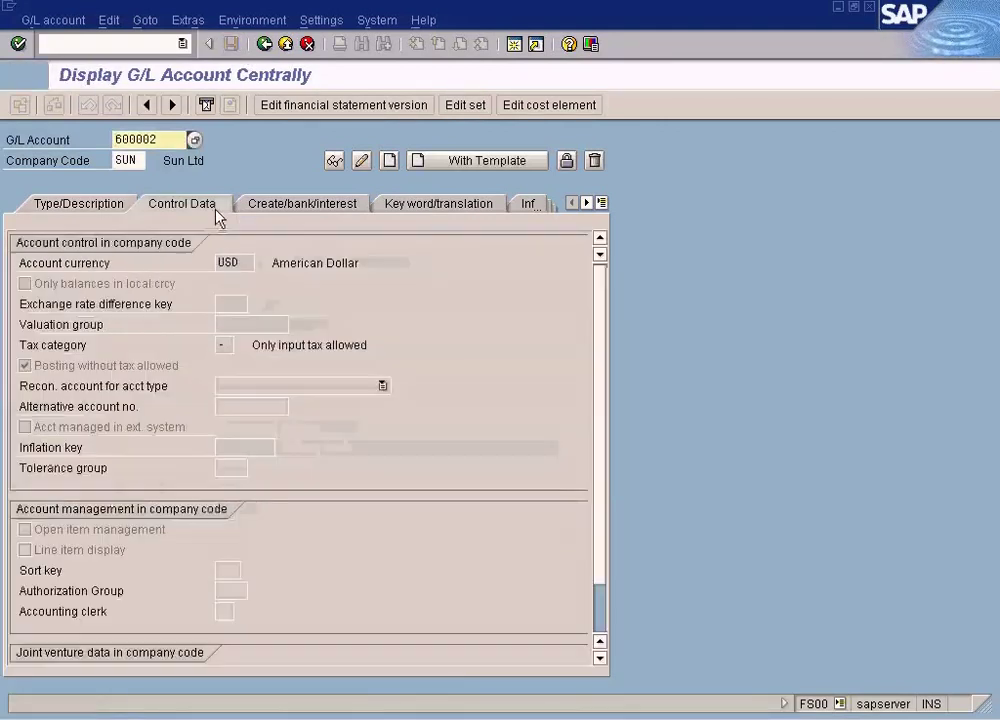
left_click(302, 204)
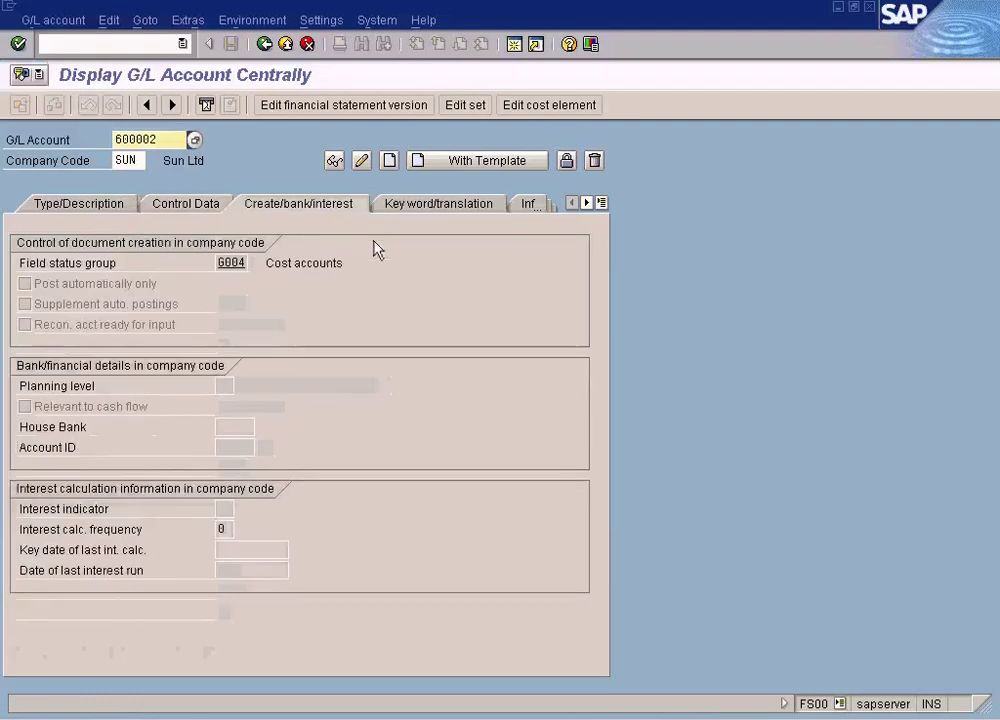
left_click(249, 172)
Close the G/L account session, assign the new Unplanned delivery costs account to procedure UPF in chart of accounts SUN, and save.
left_click(871, 7)
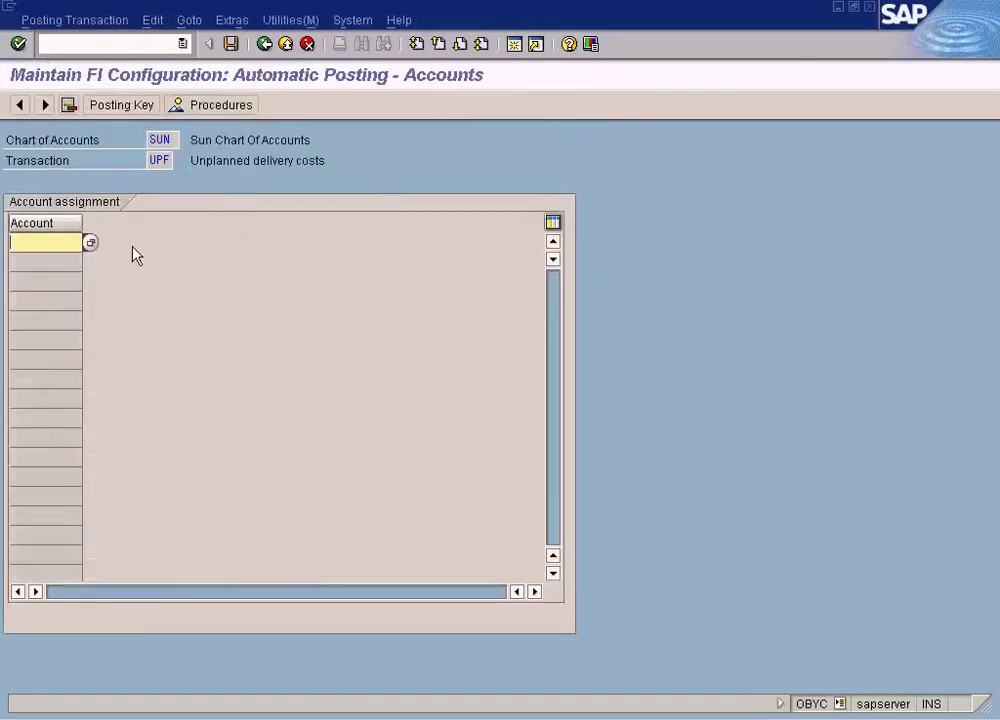
left_click(231, 44)
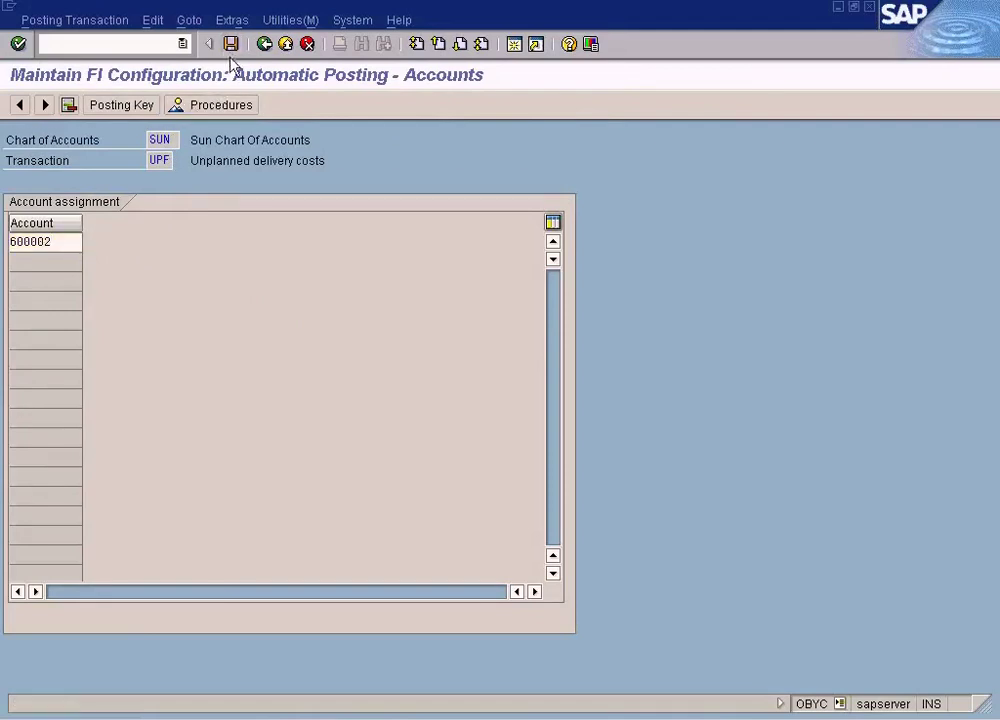
left_click(839, 8)
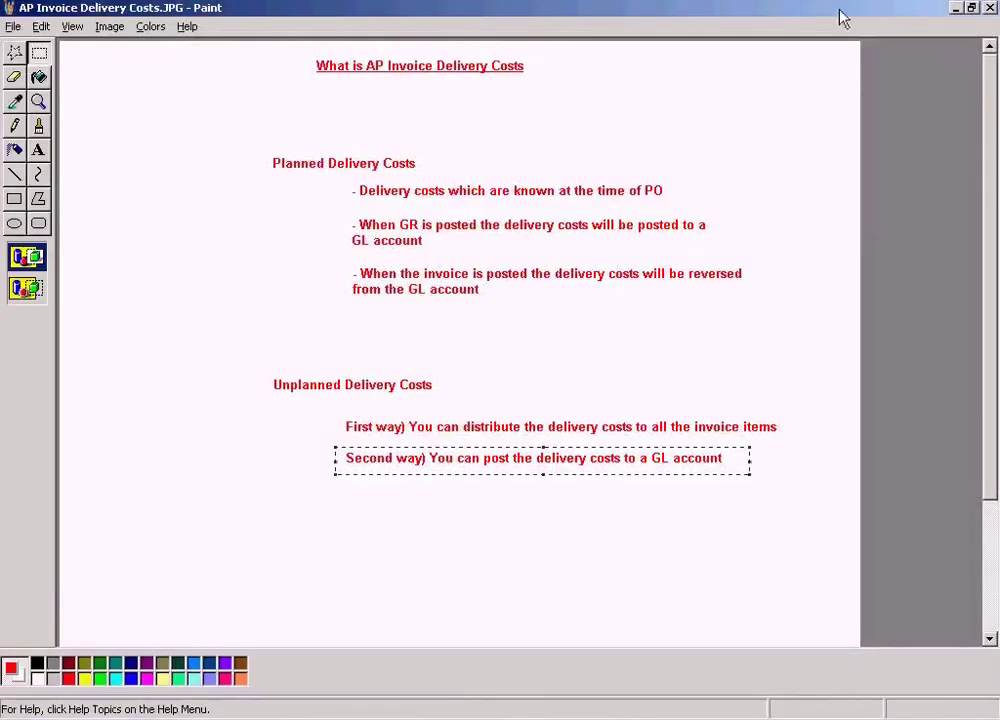
Switch to the incoming invoice for TYRE-C and TYRE-D, simulate its posting, and read the verification messages.
left_click(420, 599)
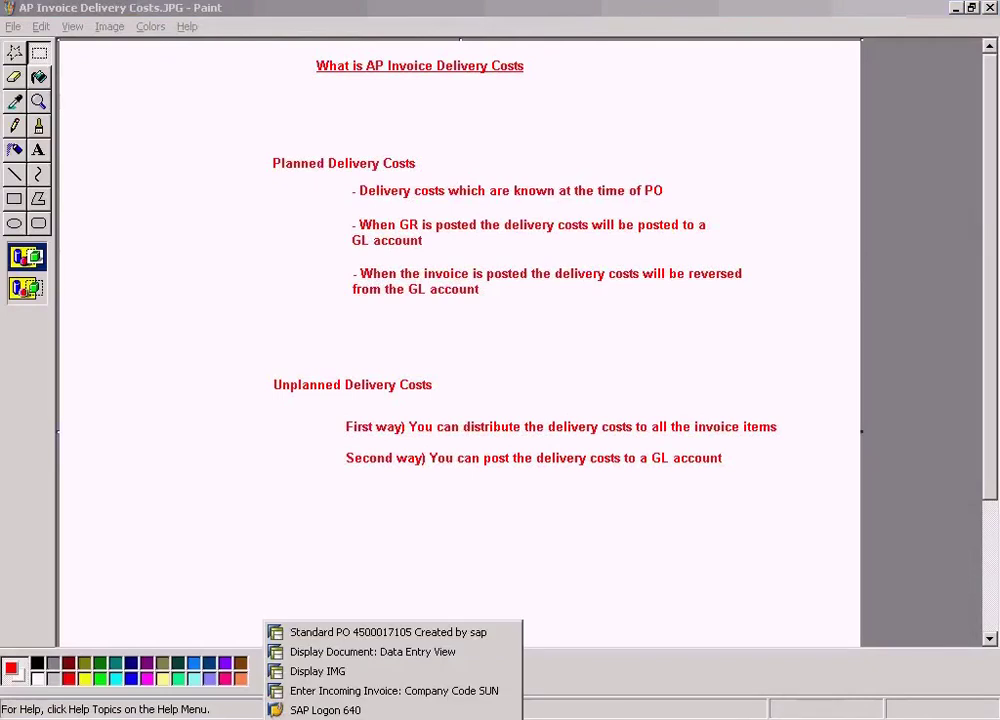
left_click(348, 691)
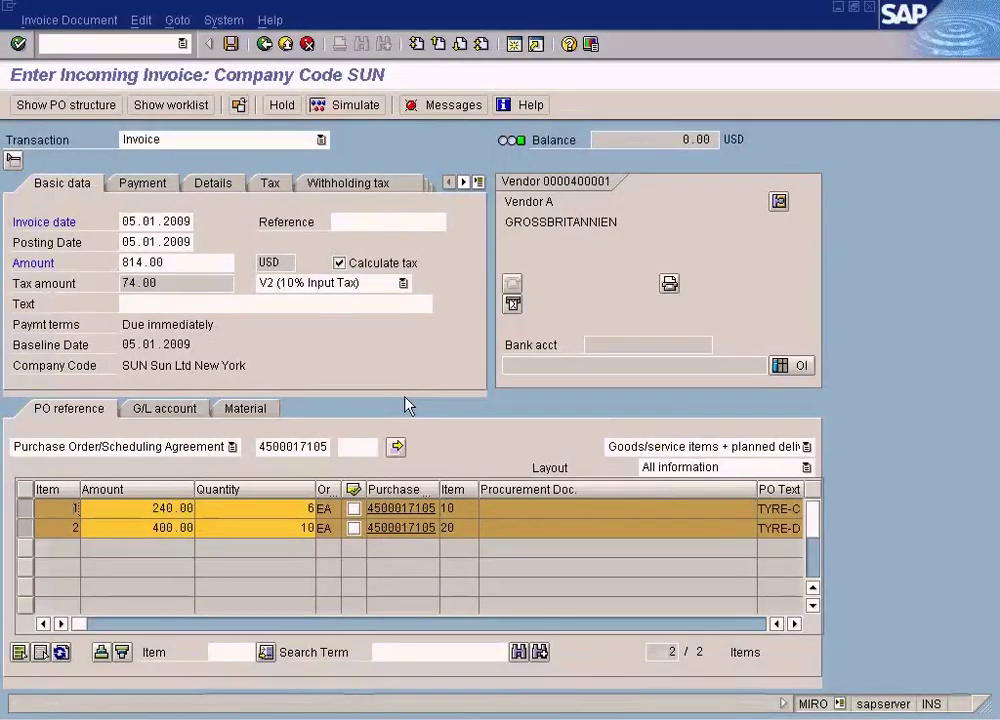
left_click(356, 112)
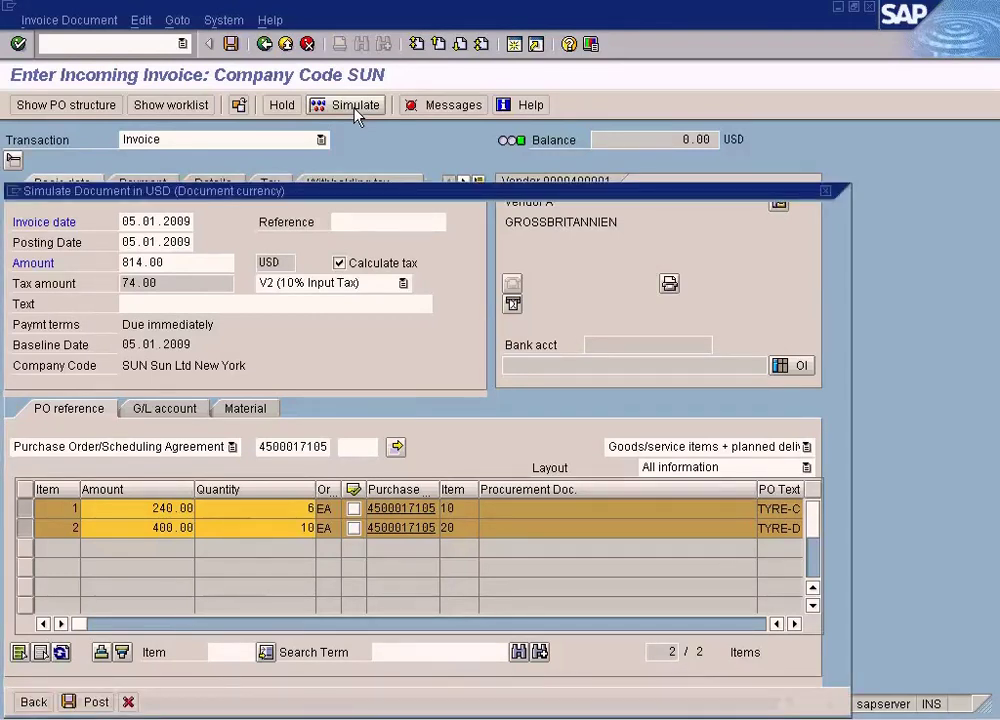
key("F3")
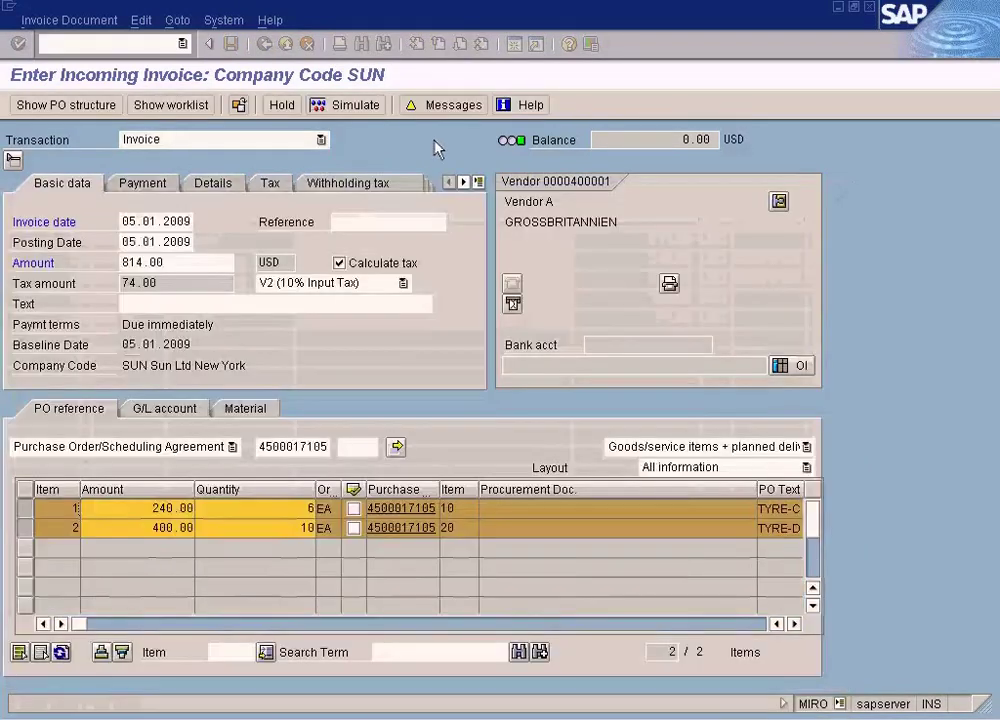
left_click(451, 105)
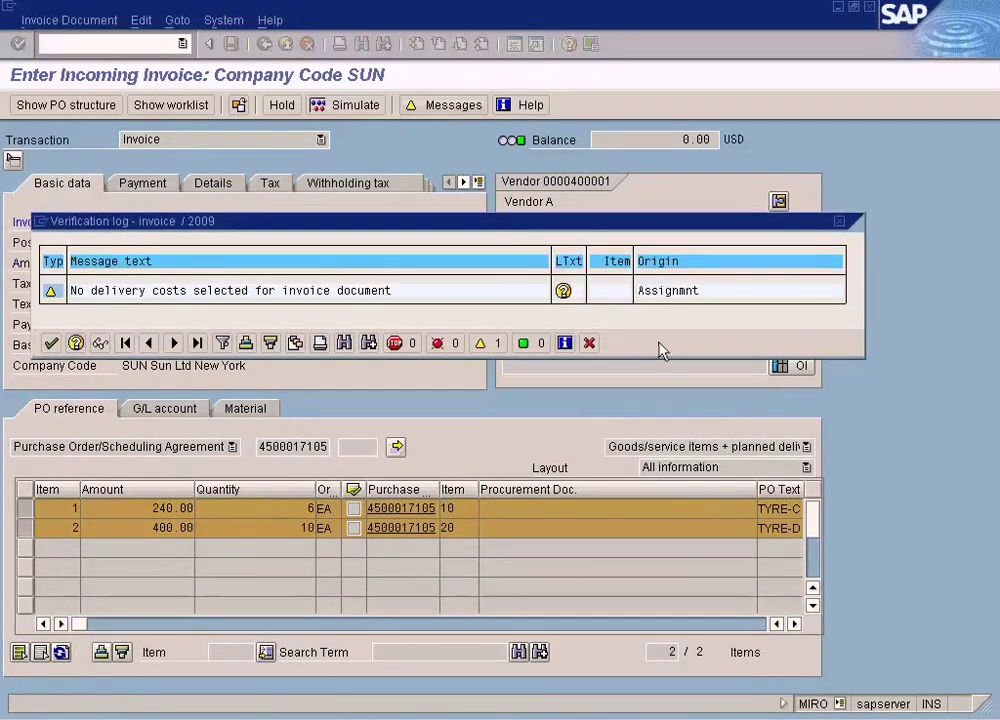
left_click(590, 343)
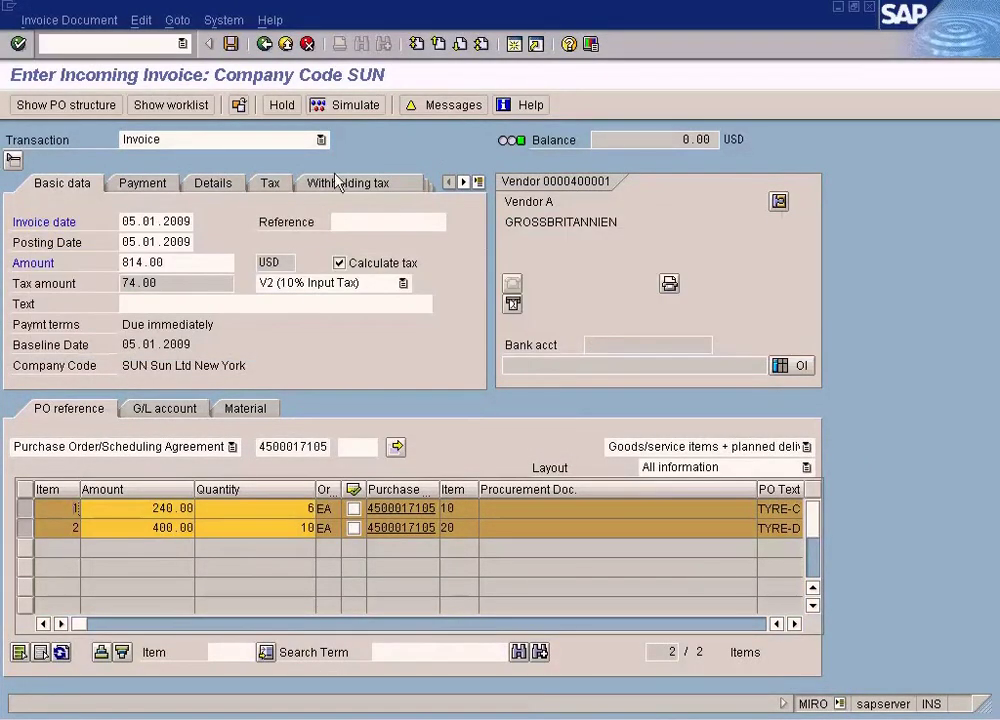
Recheck the invoice messages, simulate the posting again, and examine the G/L account and amount of the unplanned delivery costs line.
left_click(432, 108)
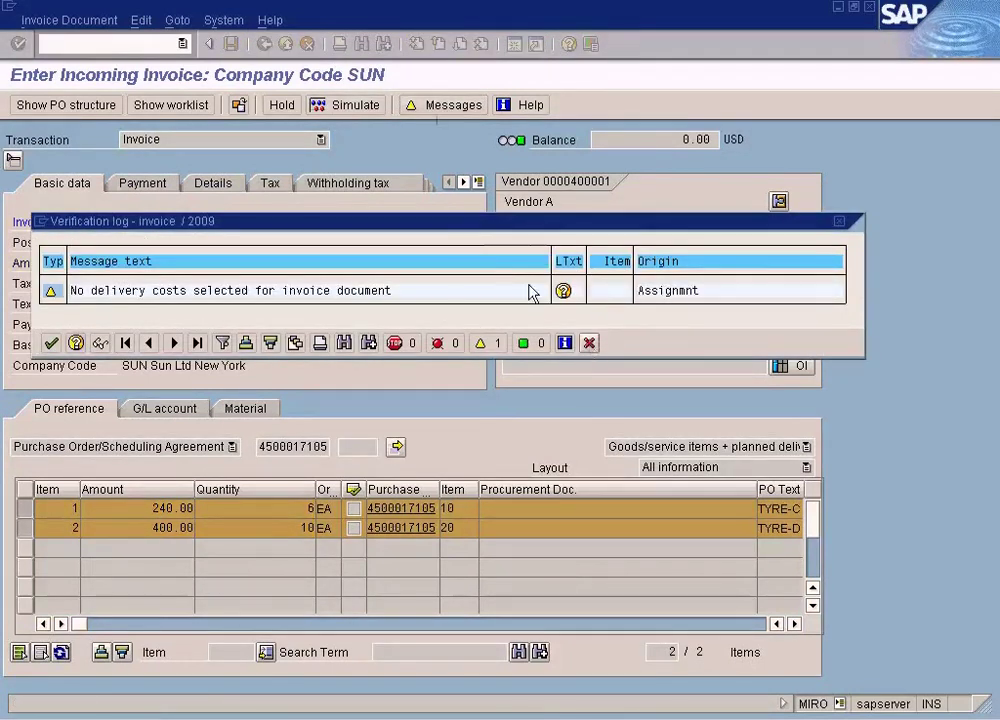
left_click(589, 343)
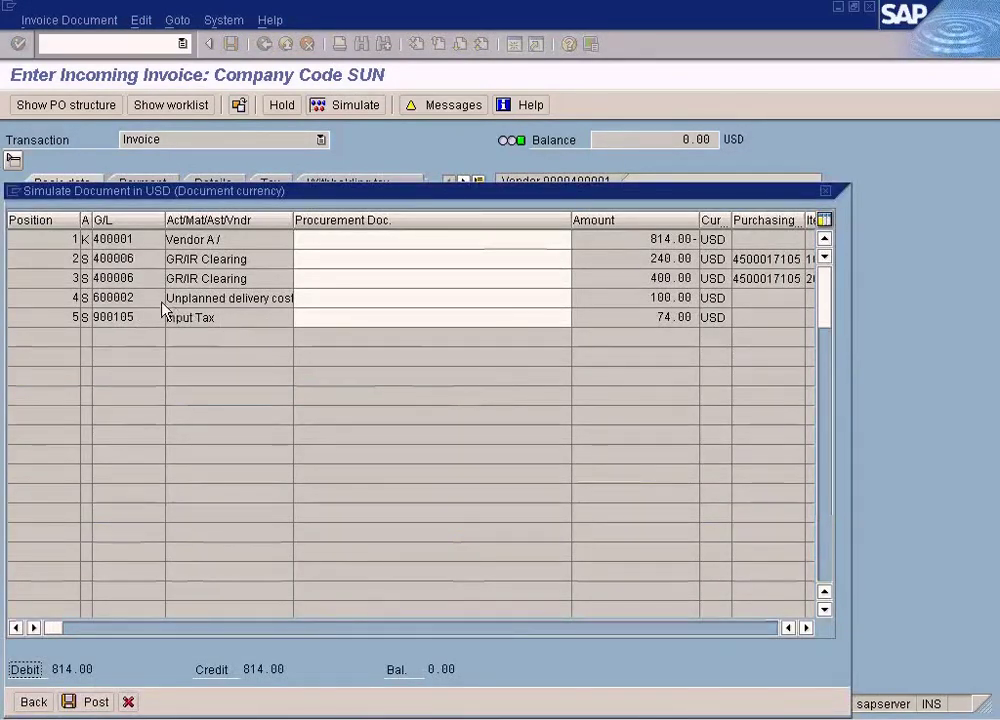
left_click_drag(137, 299, 66, 290)
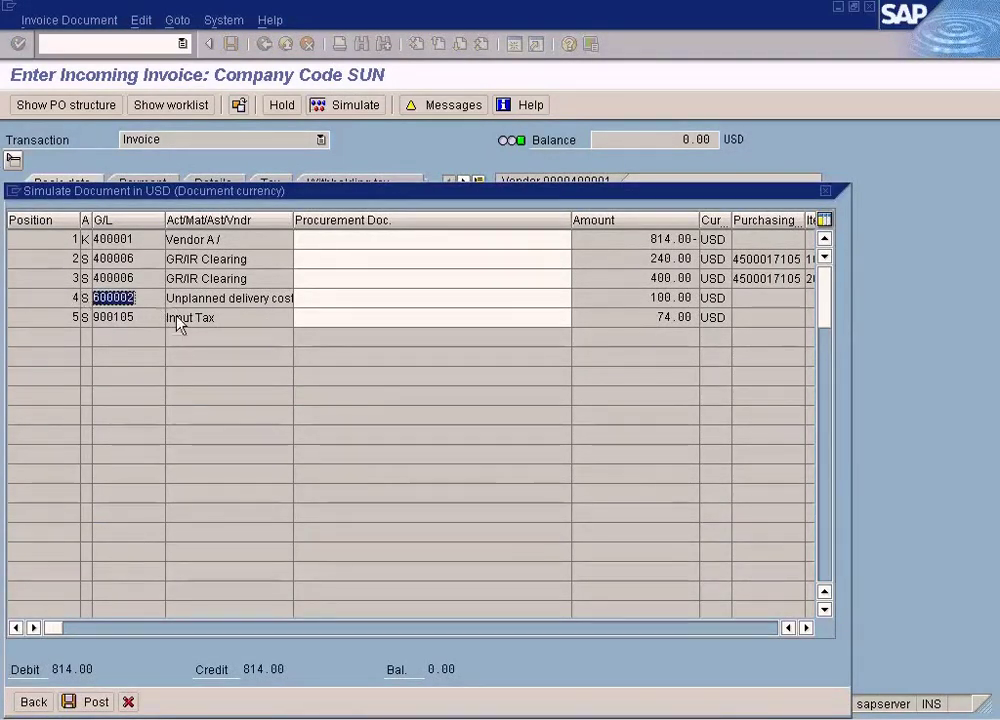
left_click_drag(649, 298, 706, 305)
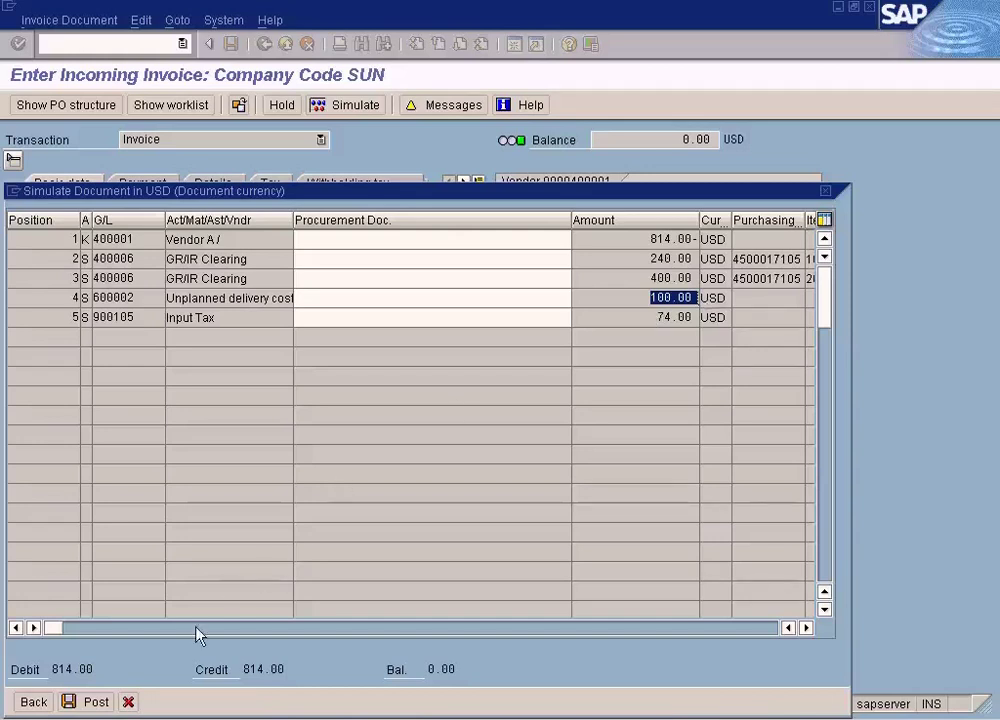
left_click(128, 703)
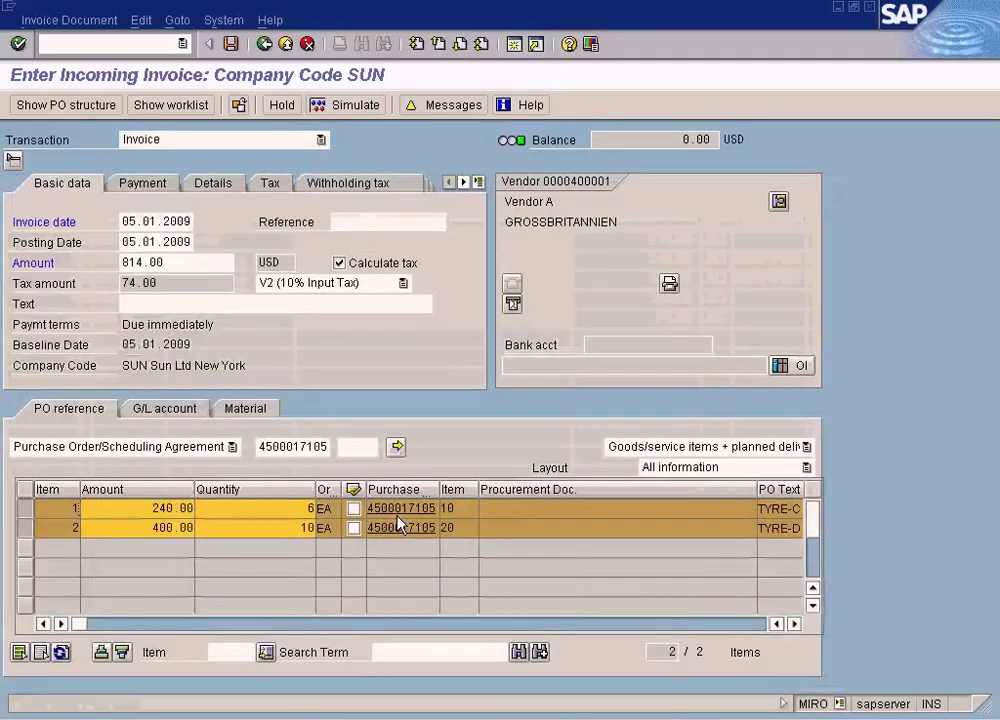
Switch to the Paint notes and mark the second way, posting the delivery costs to a GL account.
left_click(360, 718)
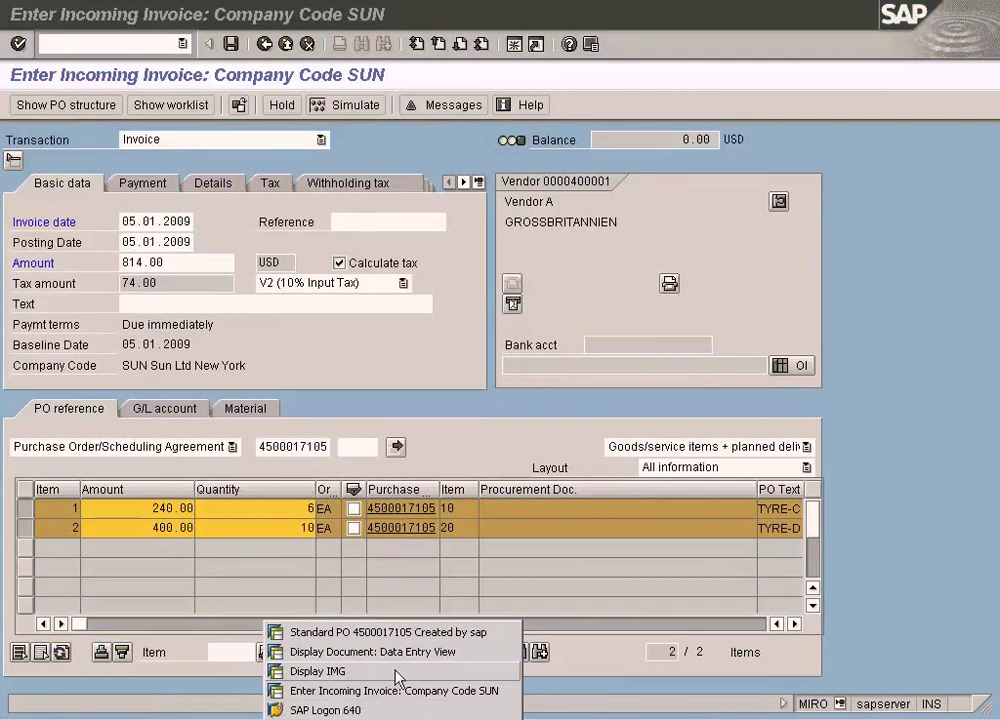
left_click(560, 716)
left_click(580, 710)
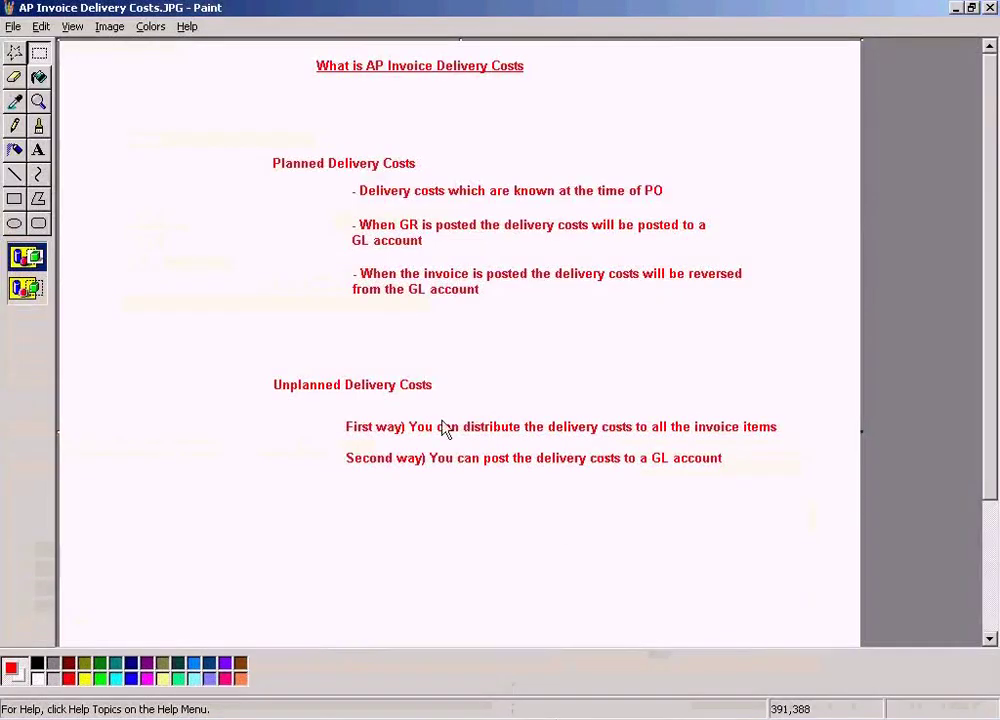
left_click_drag(325, 447, 764, 468)
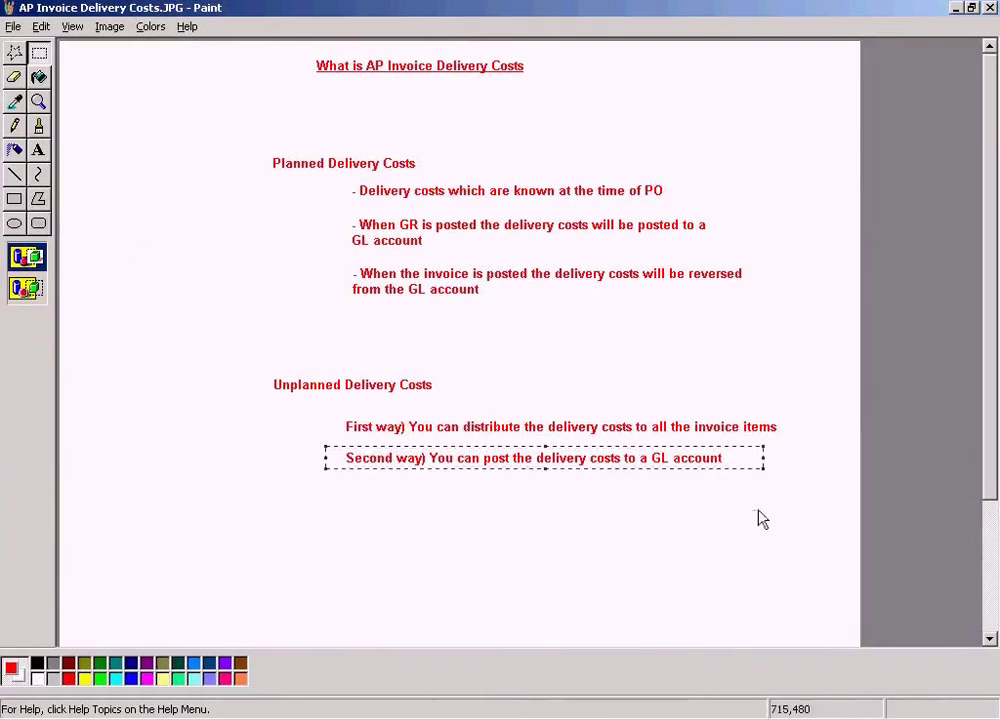
Switch to the SAP implementation guide and open the Configure How Unplanned Delivery Costs Are Posted activity.
left_click(330, 716)
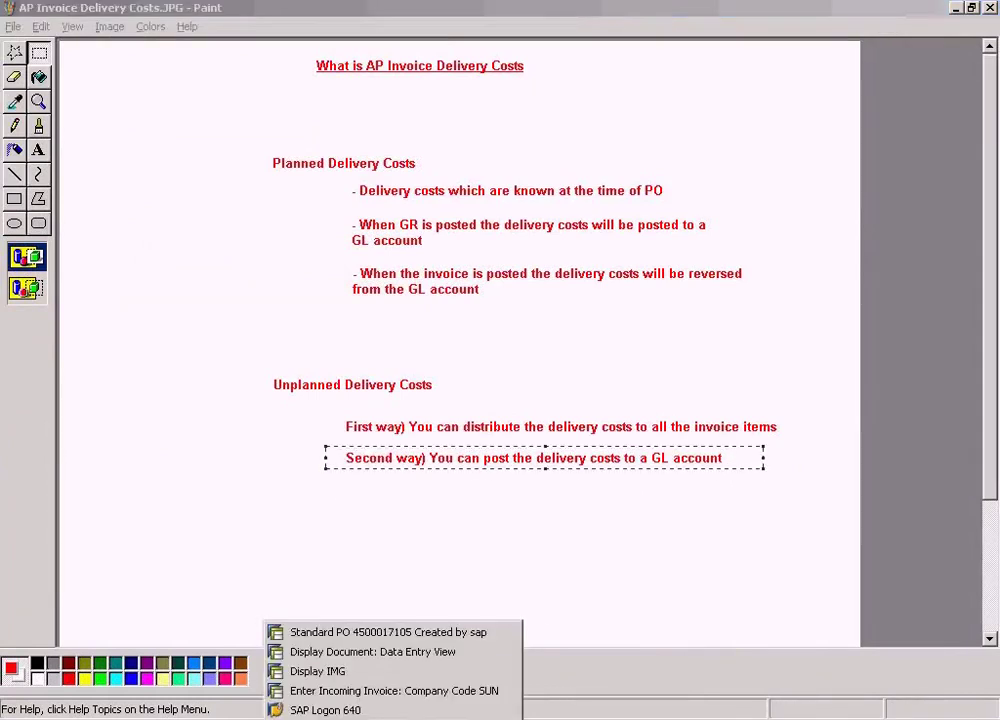
left_click(335, 673)
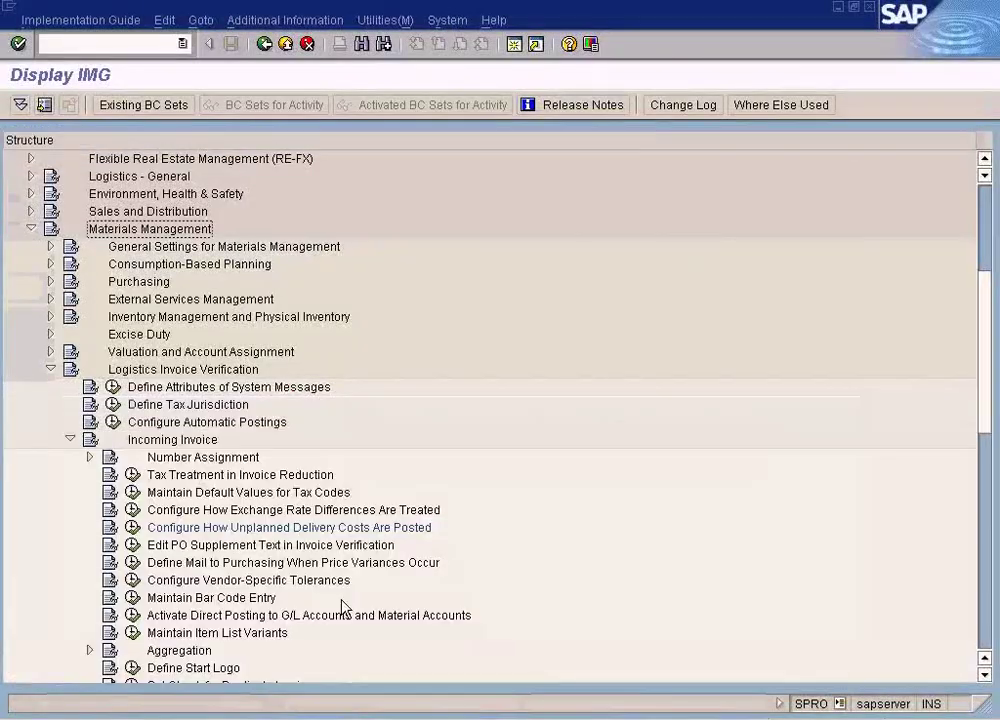
left_click(131, 527)
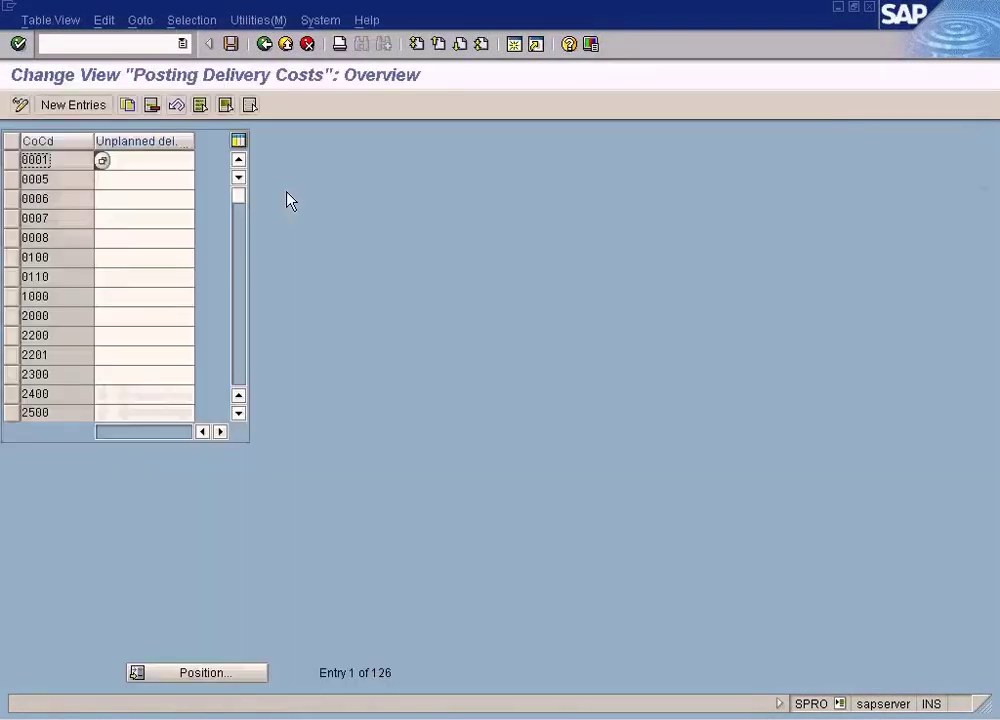
Clear the unplanned delivery costs posting indicator for company code SUN, save the change, and close the session.
left_click(240, 345)
left_click(242, 350)
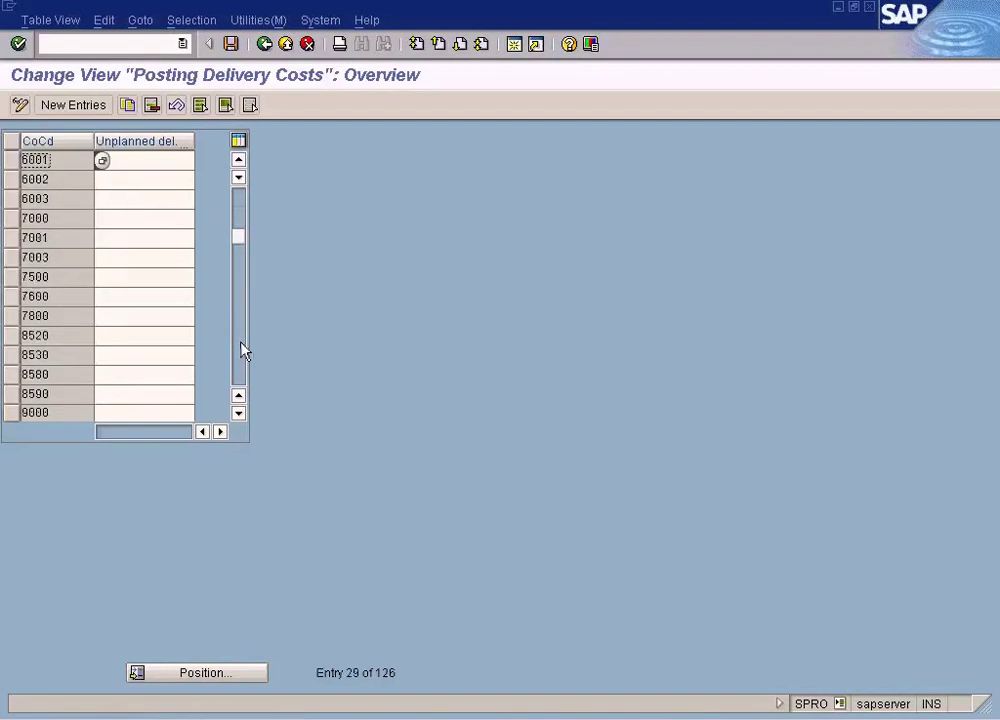
left_click(242, 350)
left_click(242, 350)
left_click(242, 350)
left_click(242, 350)
left_click(242, 350)
left_click(242, 374)
left_click_drag(138, 262, 88, 260)
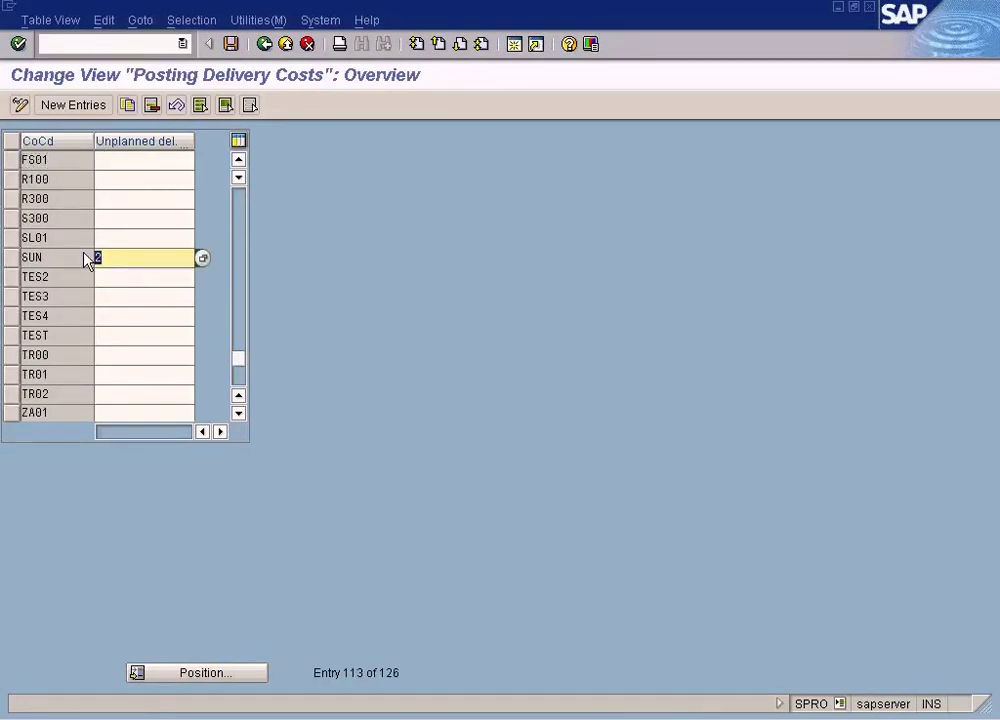
left_click(231, 44)
left_click(868, 7)
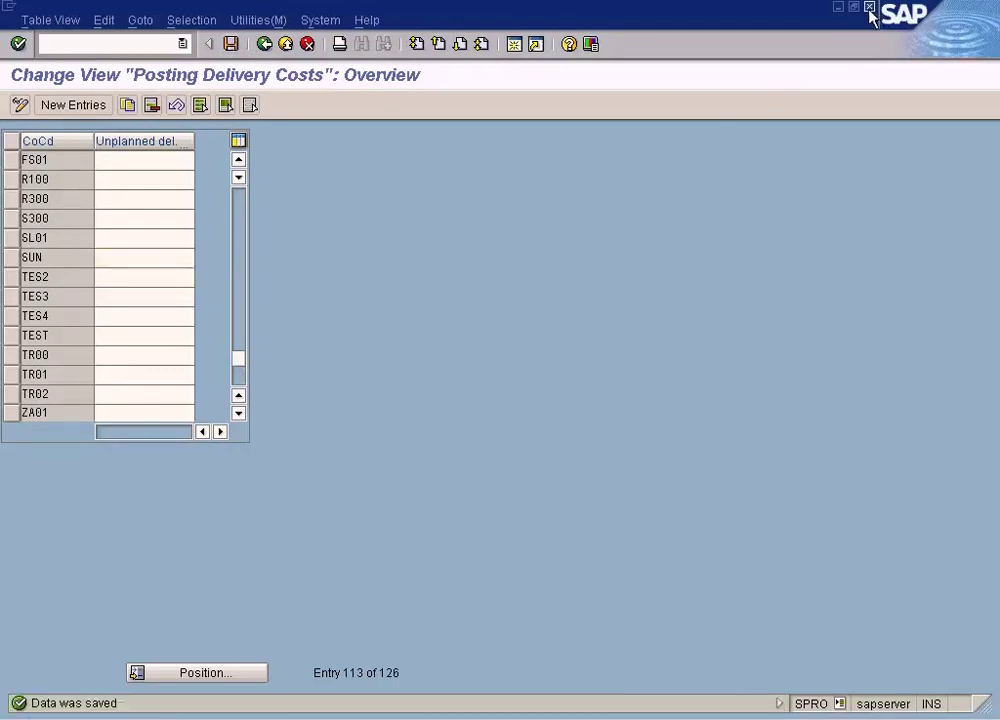
Return to the incoming invoice for company code SUN, simulate its posting to examine the unplanned delivery costs line, and close the simulation without posting.
left_click(335, 718)
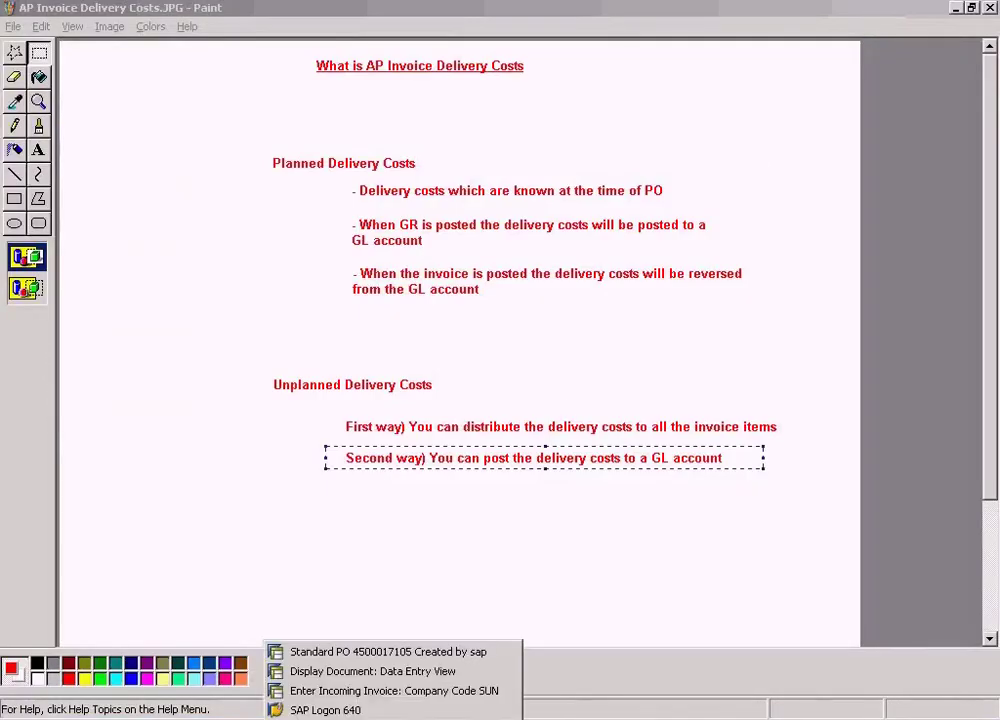
left_click(348, 691)
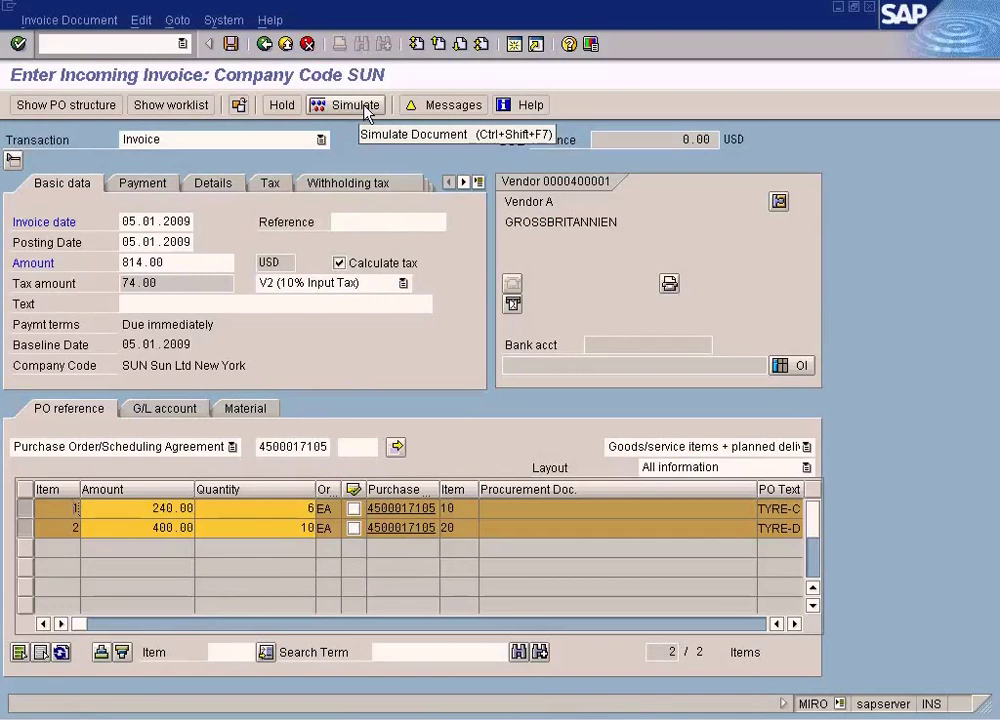
left_click(366, 112)
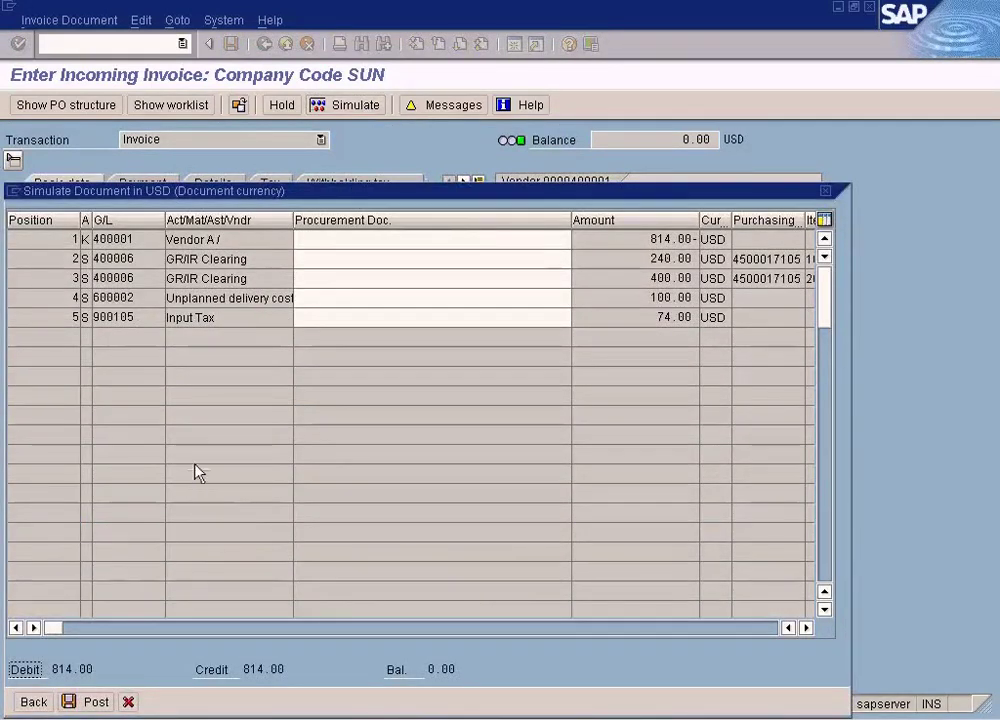
left_click(131, 703)
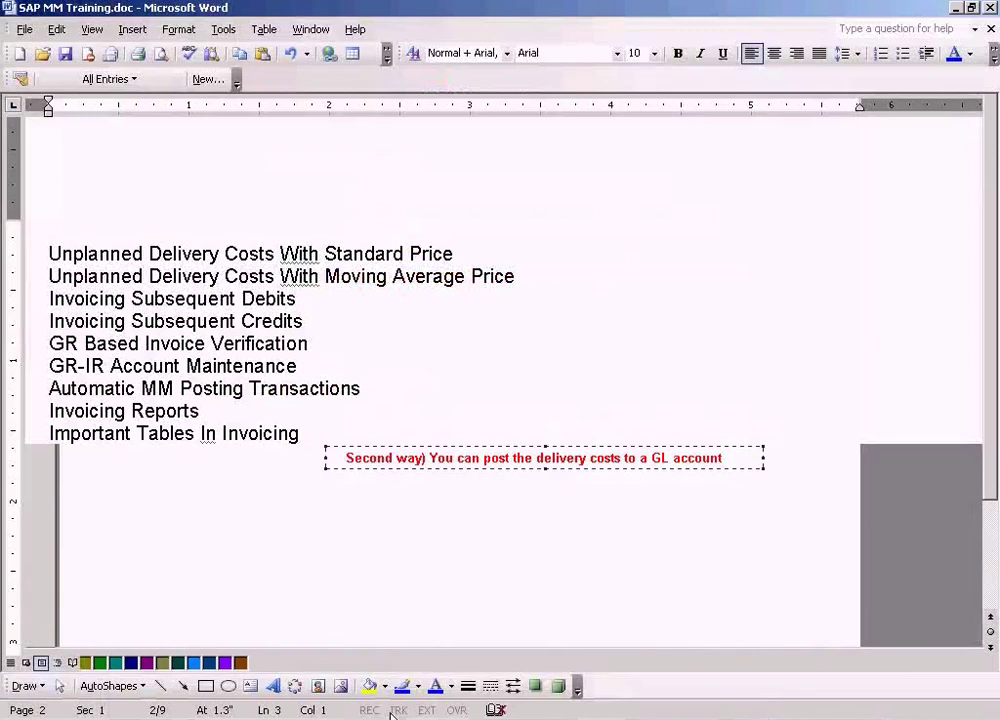
Switch to the SAP MM Training document in Word and place the cursor after the topic Unplanned Delivery Costs With Moving Average Price.
left_click(468, 366)
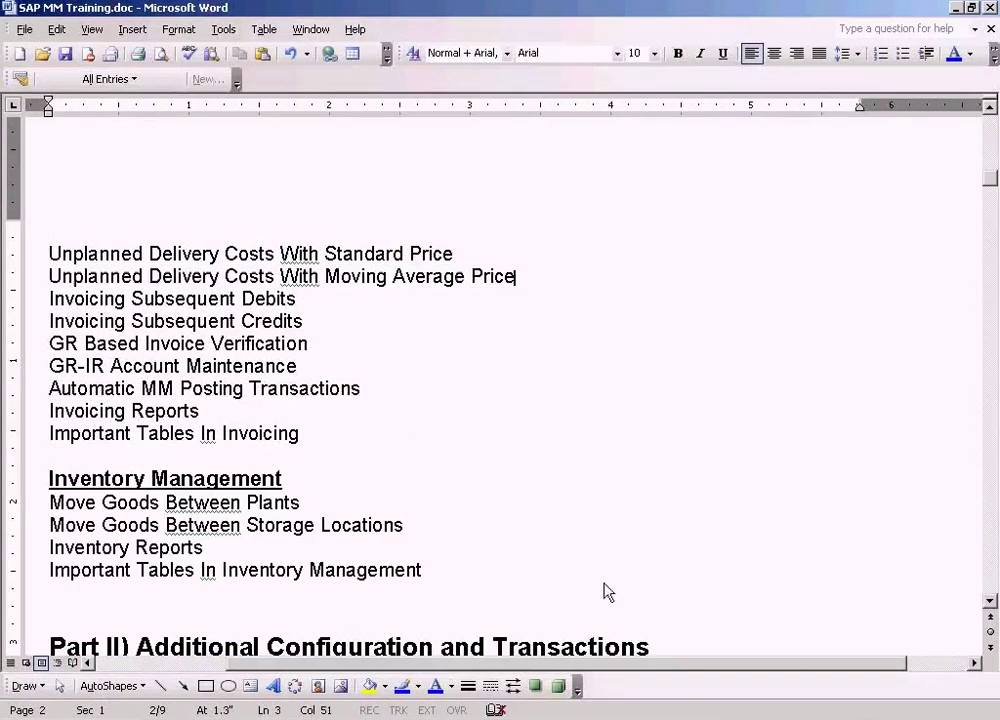
left_click(655, 718)
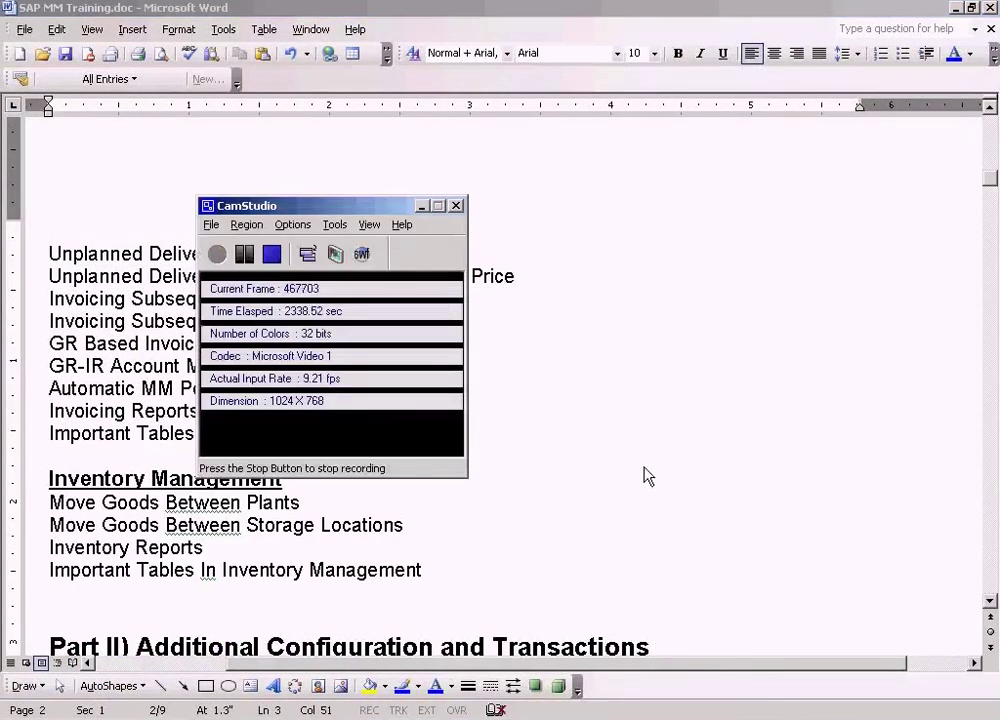